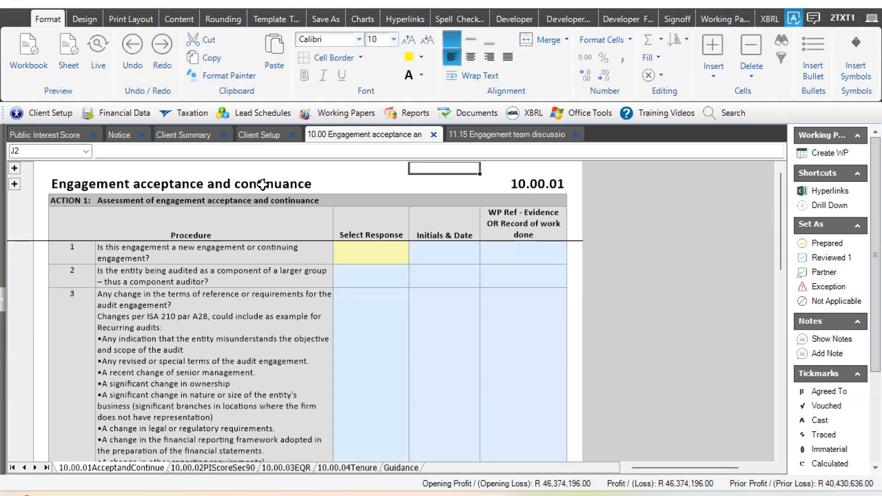
- Examine the Action 1 title, column headings and blue input cells on the Engagement acceptance and continuance sheet
click(109, 202)
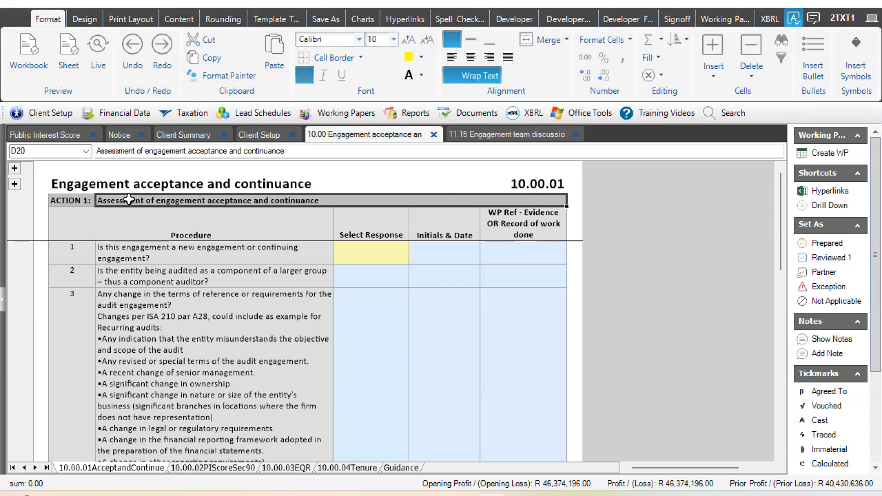
click(70, 204)
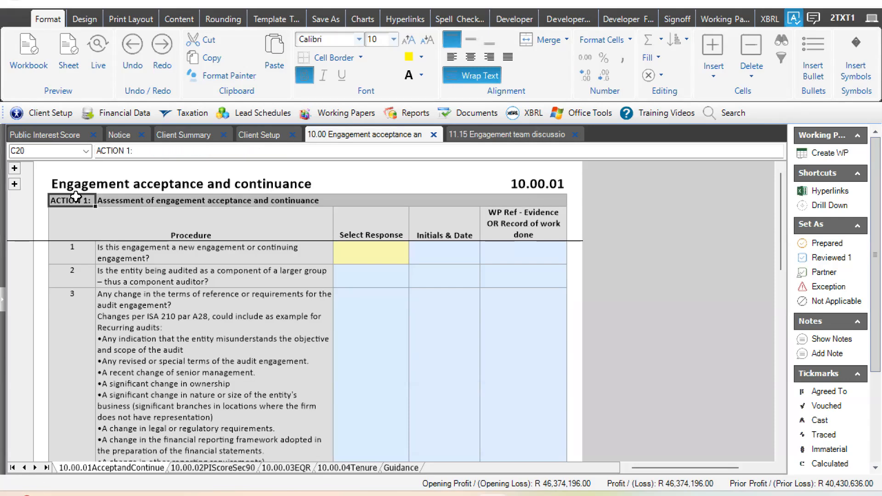
click(130, 201)
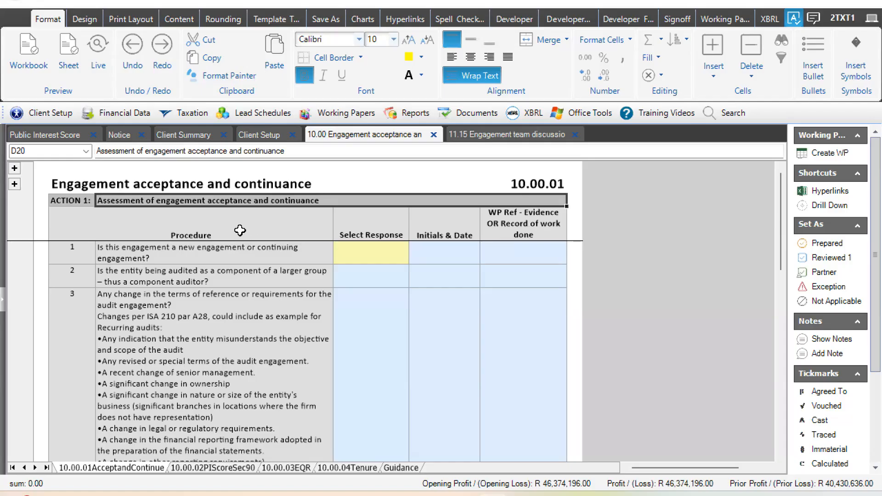
click(135, 222)
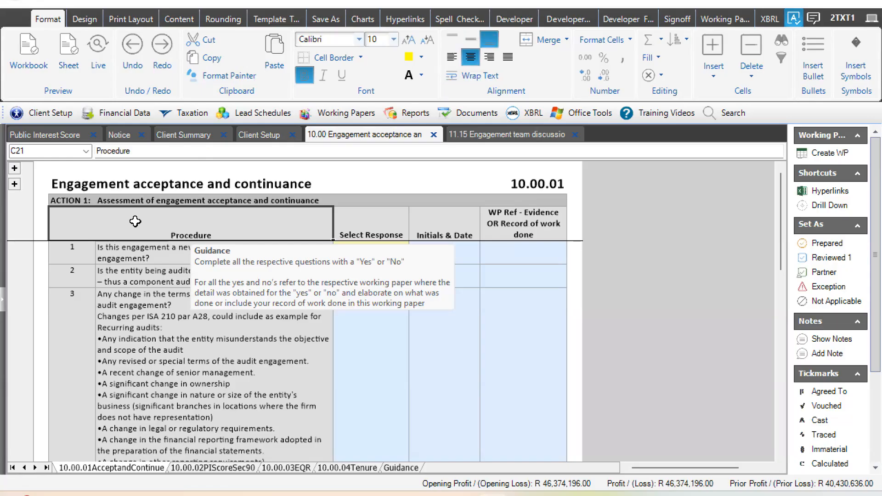
click(384, 233)
click(438, 229)
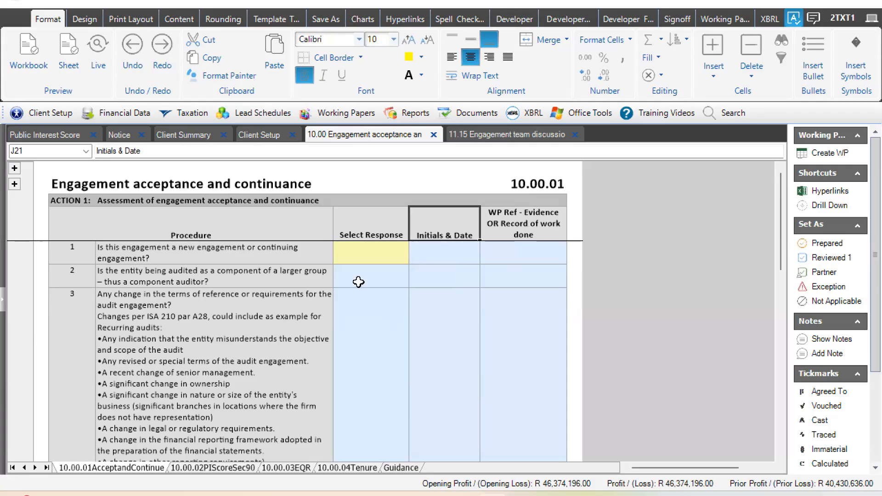
click(514, 277)
click(450, 329)
click(448, 266)
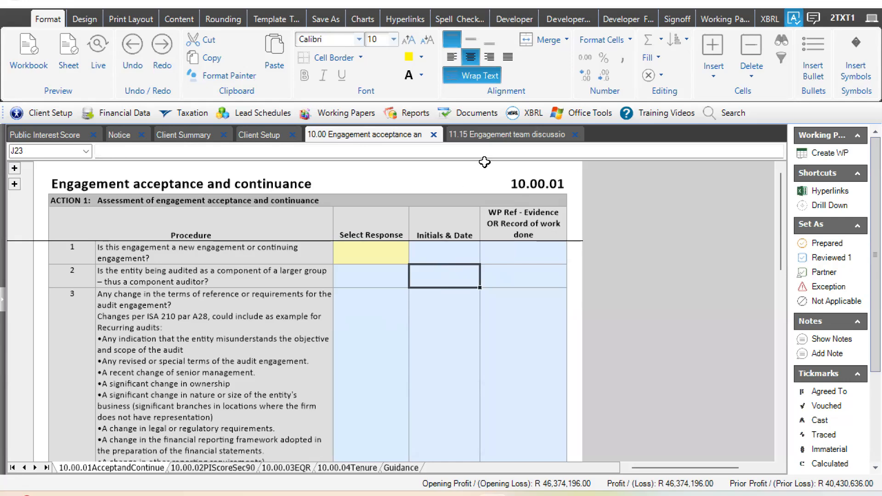
- Check the darker comment cells on terms of engagement in 11.15 Engagement team discussion, and return to the question 1 response in 10.00
click(487, 136)
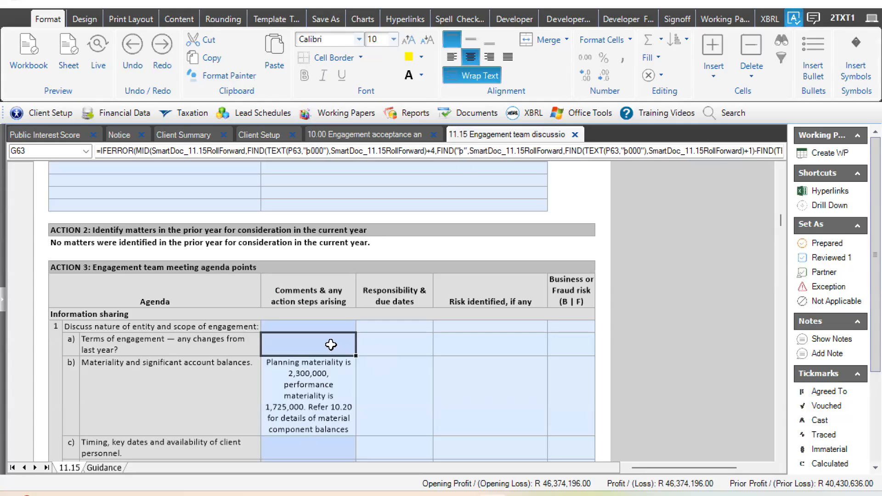
click(388, 346)
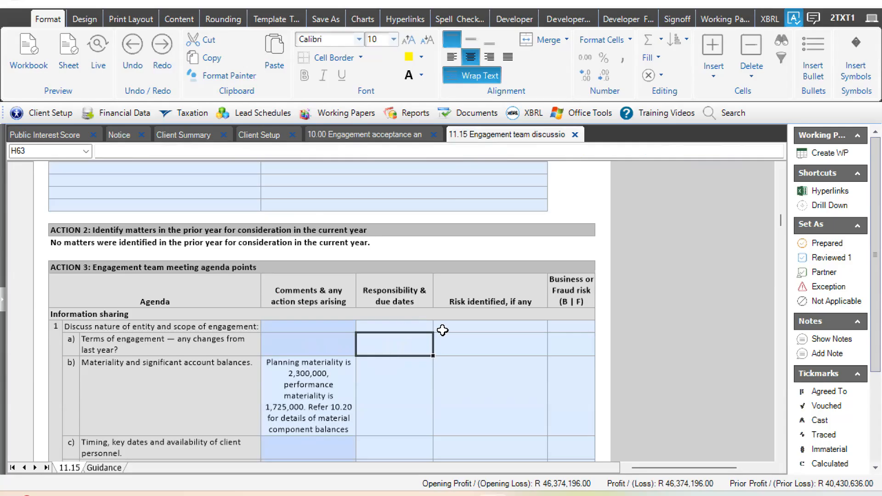
click(307, 345)
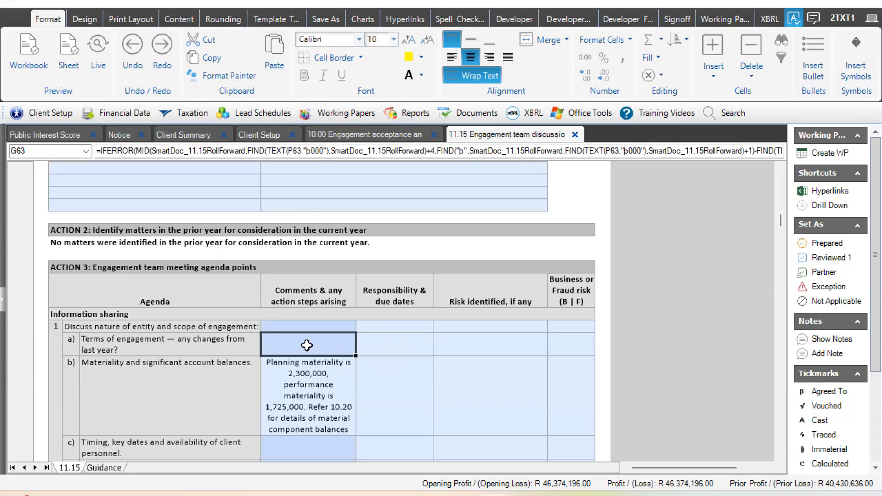
click(349, 139)
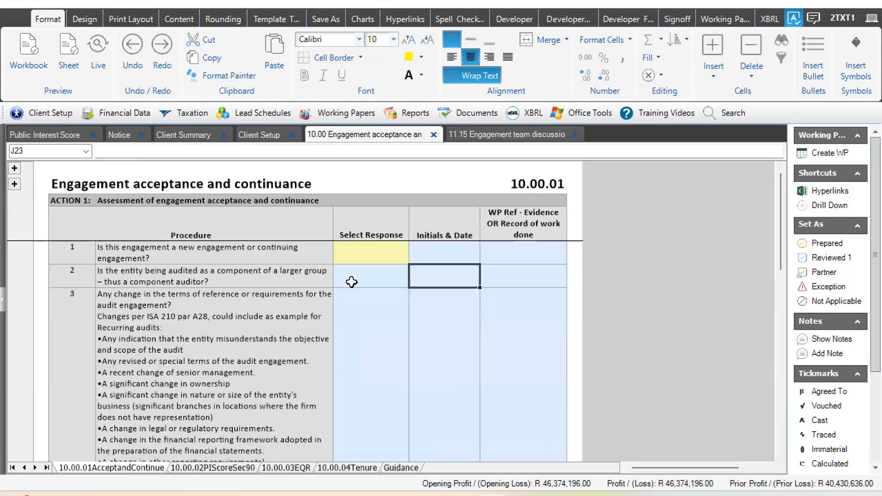
click(351, 282)
click(357, 258)
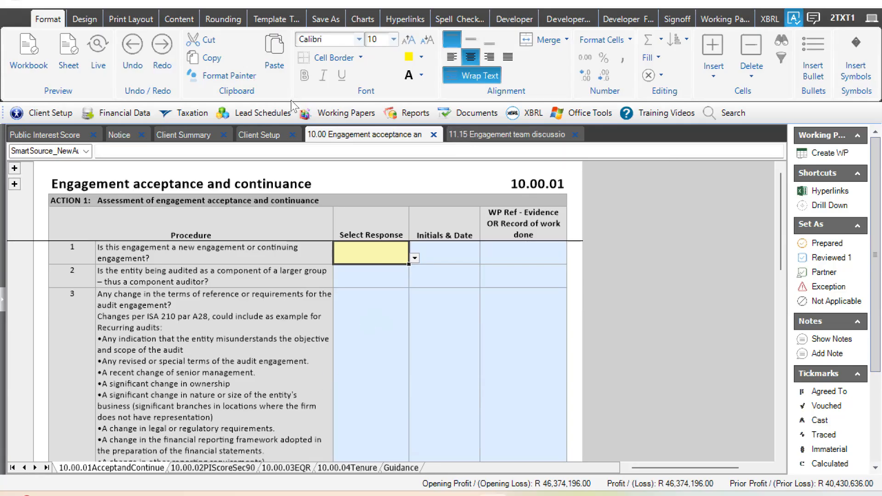
- Open working paper 10.02 Audit Firms Independence and blank out the Y | N answer for "Financial interests in client"
click(335, 115)
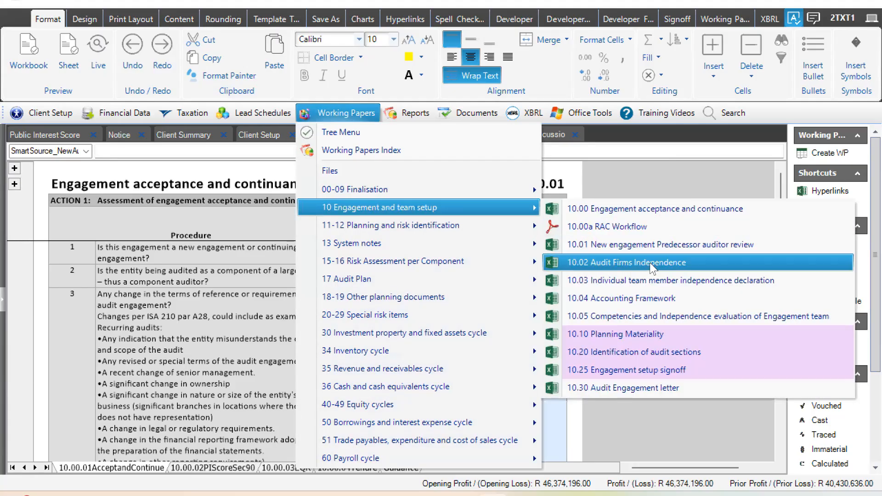
click(649, 263)
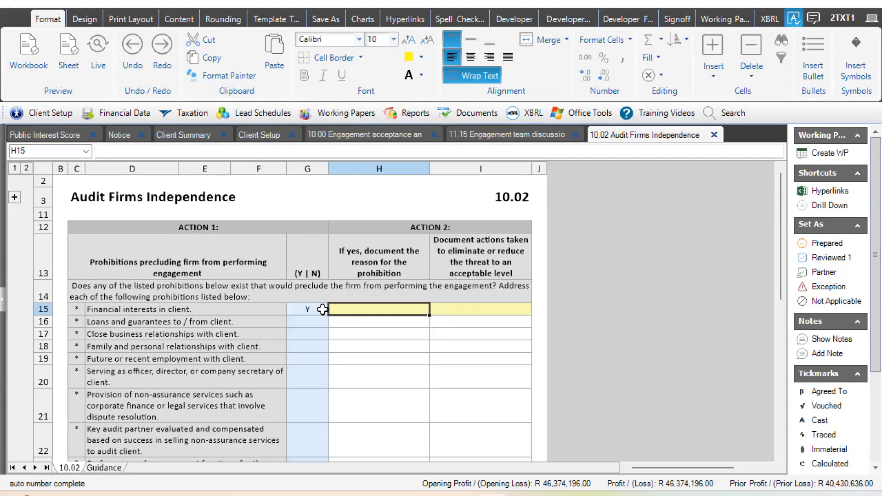
click(320, 310)
click(334, 309)
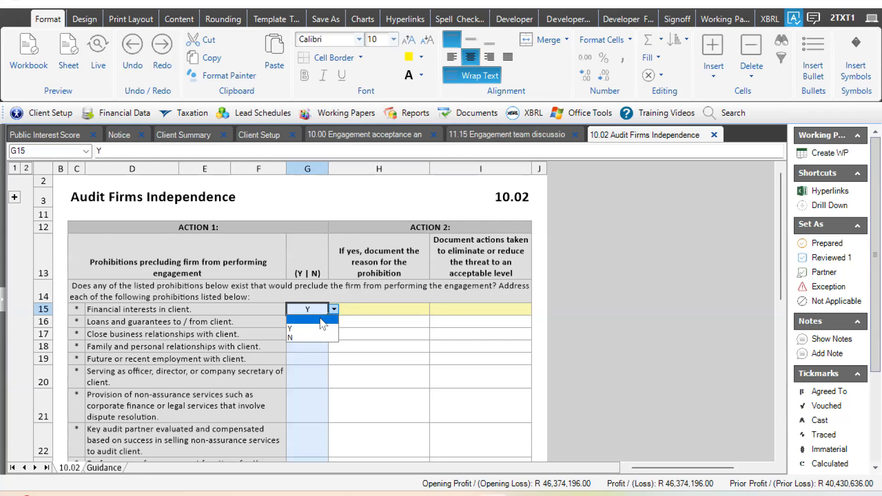
click(320, 317)
key(Tab)
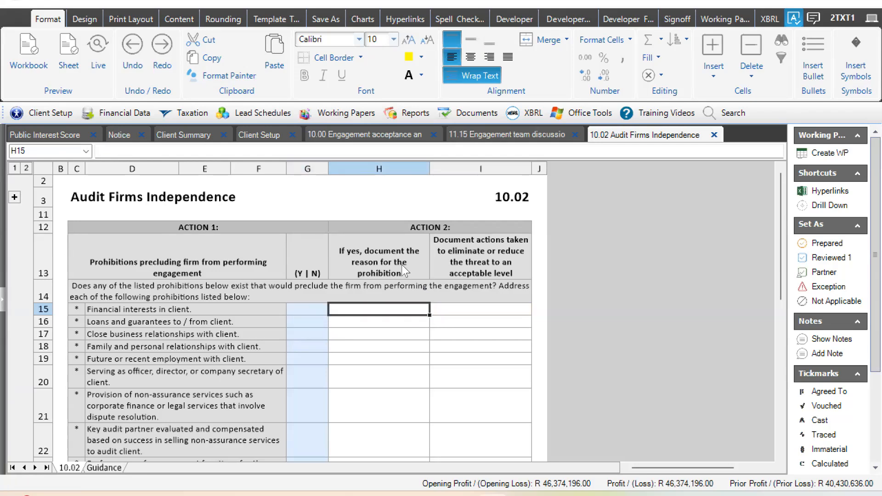
- Enter "Test" as the reason for the prohibition in the "Financial interests in client" row
text(Tes)
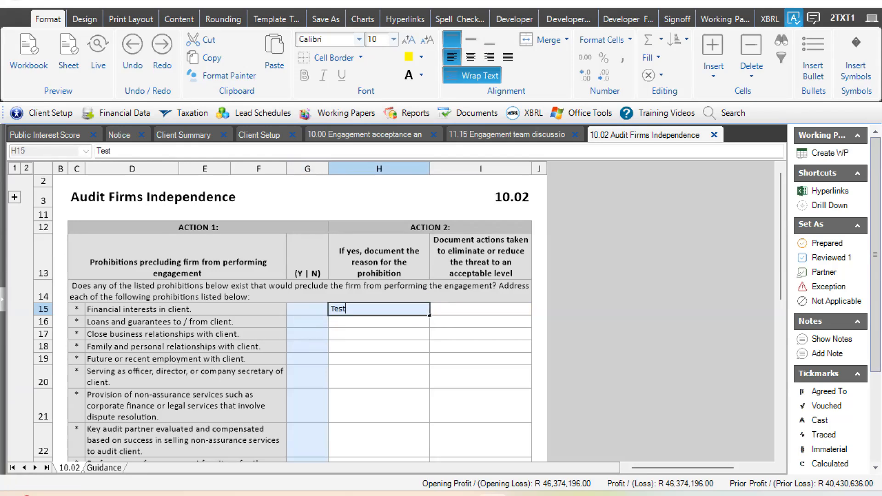
text(t)
key(Return)
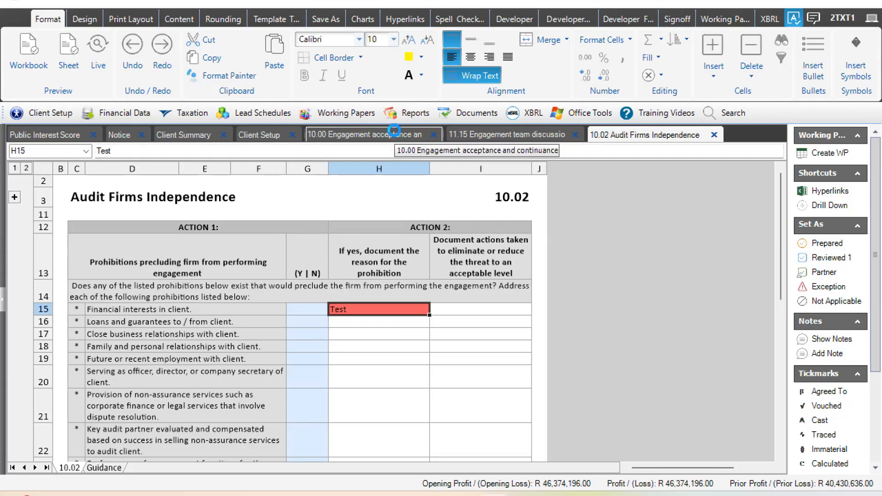
- Inspect the orange Action 8 instruction on working paper 10.00's 10.00.03EQR sheet, and return to the 10.00.01AcceptandContinue sheet
click(398, 135)
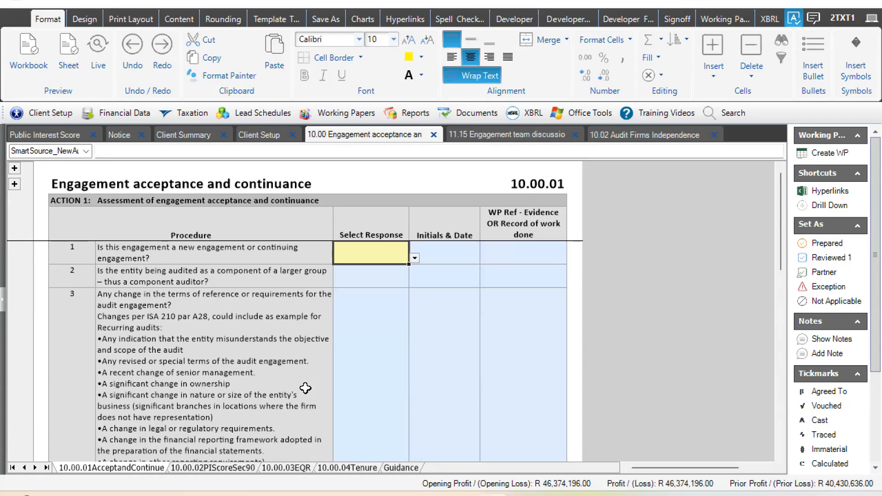
click(271, 468)
click(233, 264)
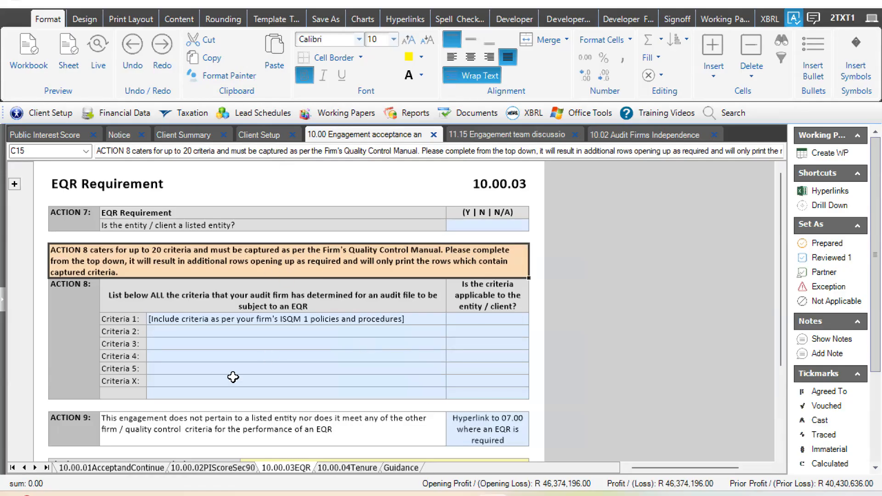
click(125, 467)
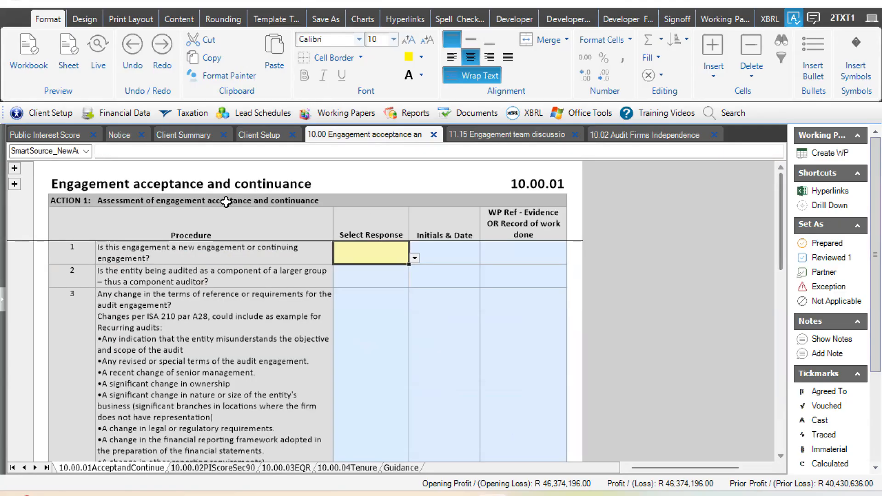
- Inspect the hidden copyright and client-detail rows around the sheet title, including the Comment field, and collapse both row groups again
click(123, 184)
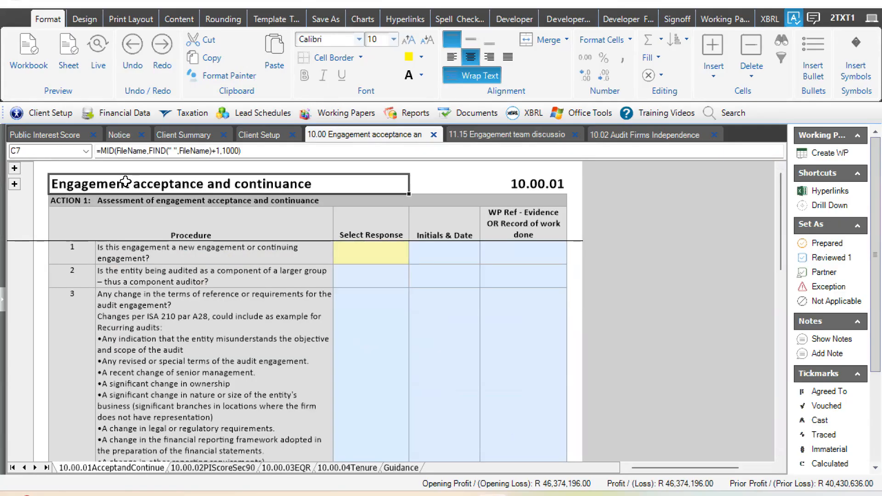
click(14, 169)
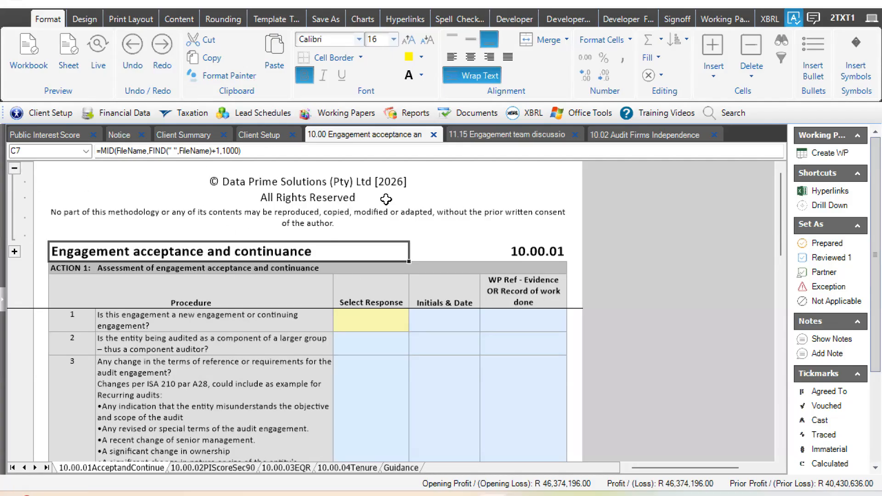
click(315, 216)
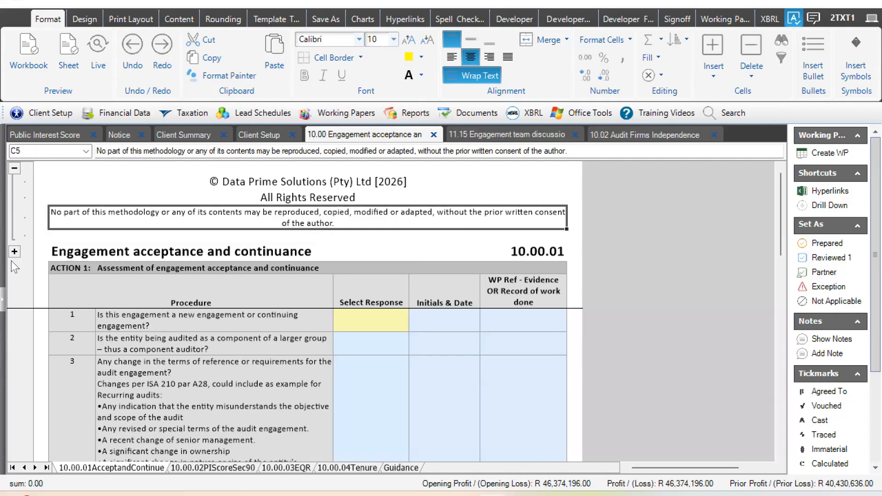
click(14, 252)
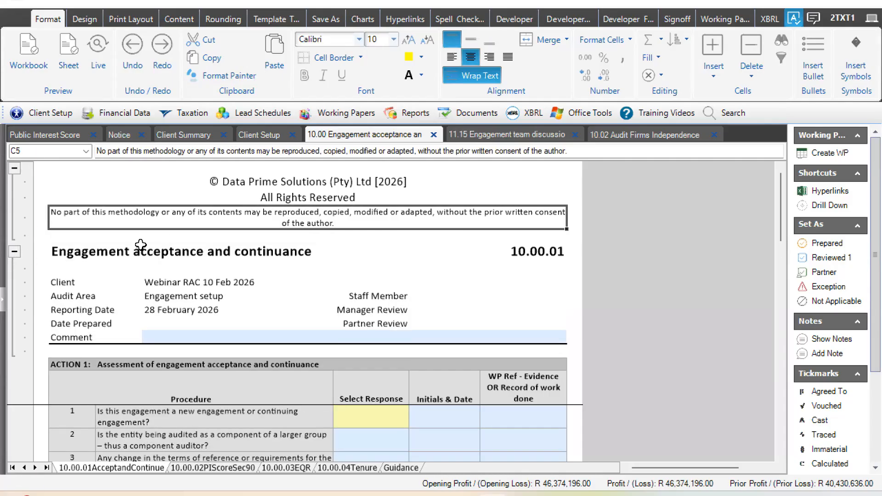
click(89, 252)
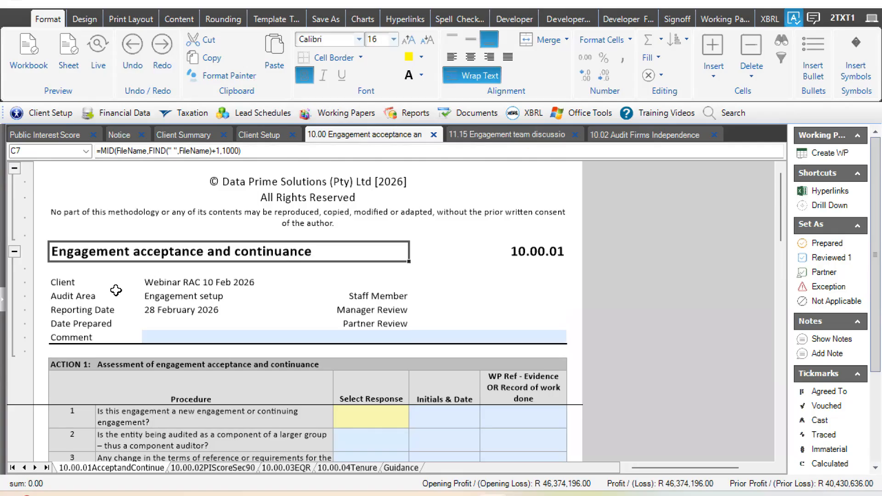
click(459, 297)
click(434, 337)
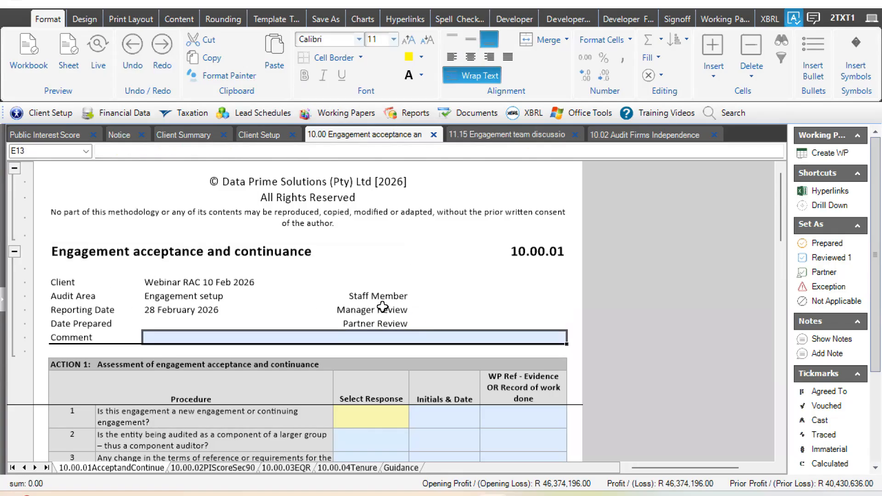
click(15, 252)
click(14, 168)
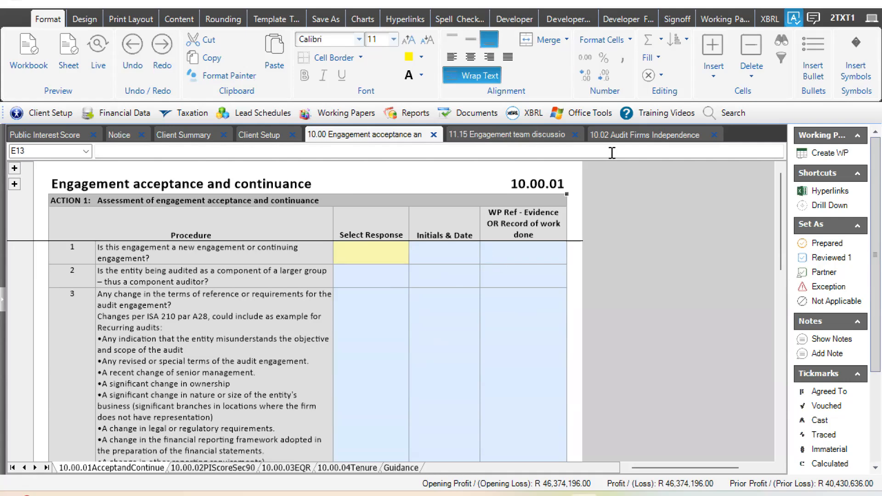
- Answer question 1, whether this is a new or continuing engagement, with "New engagement"
click(366, 254)
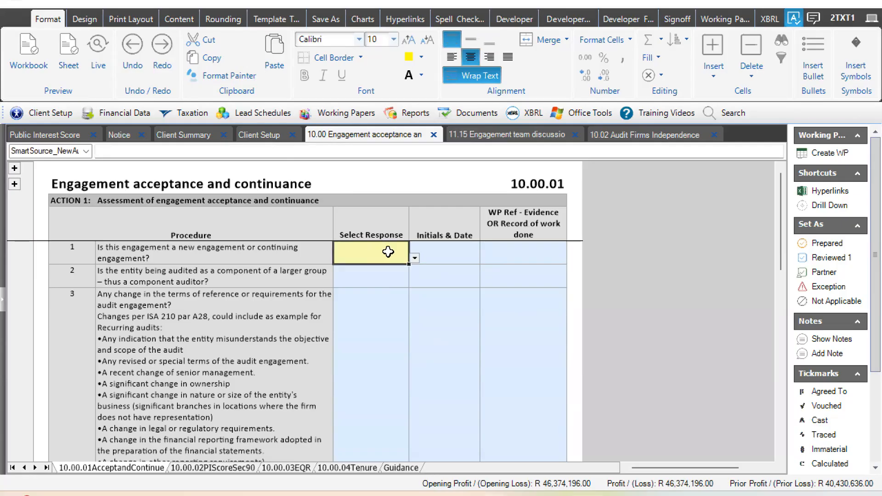
click(415, 259)
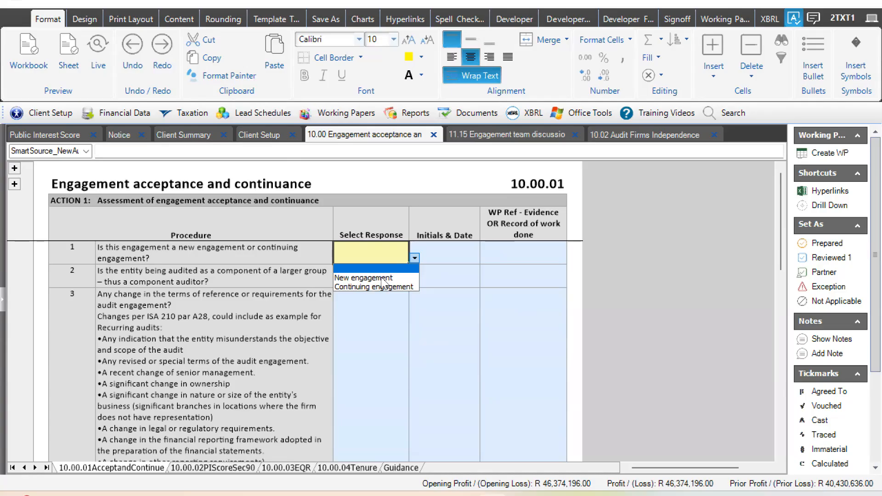
click(382, 278)
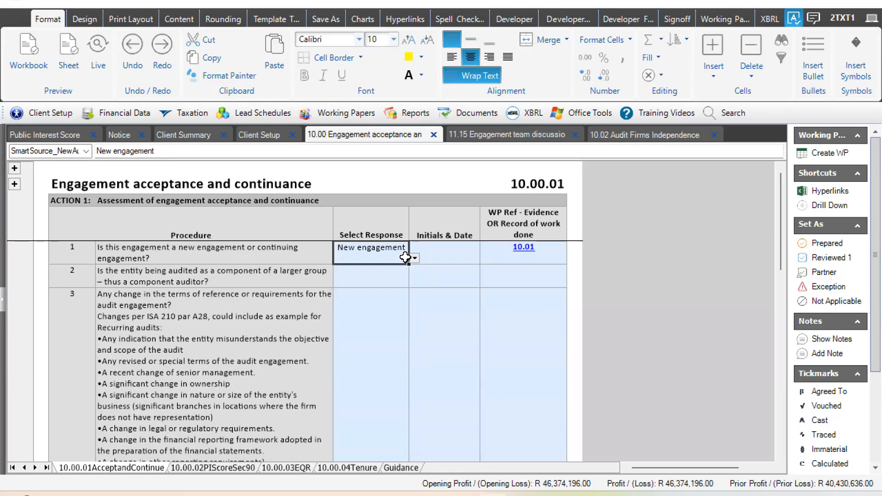
click(384, 277)
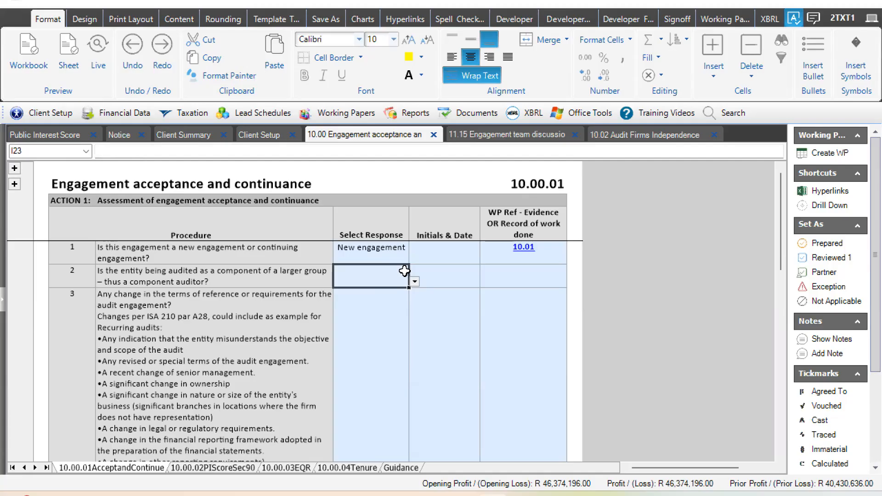
click(394, 263)
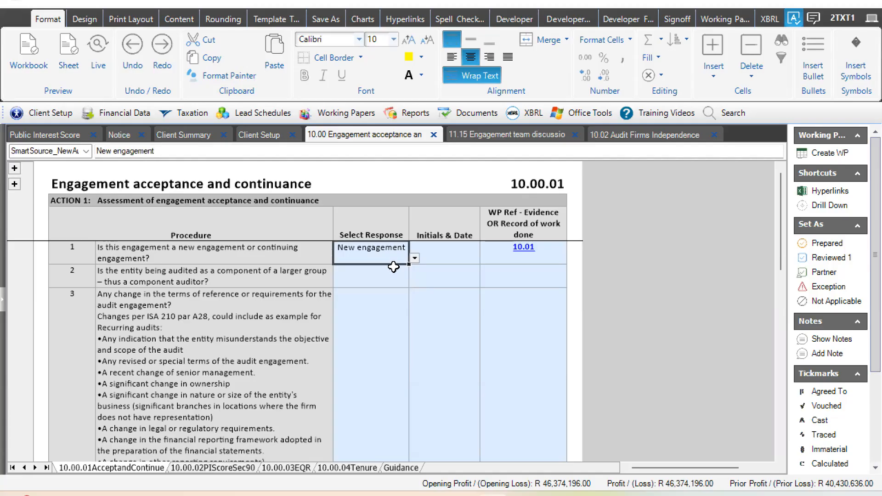
- Review the yellow 10.02 independence and accept-or-decline conclusions under question 4, and continue down to the question 7 response
click(450, 291)
key(Down)
key(Down)
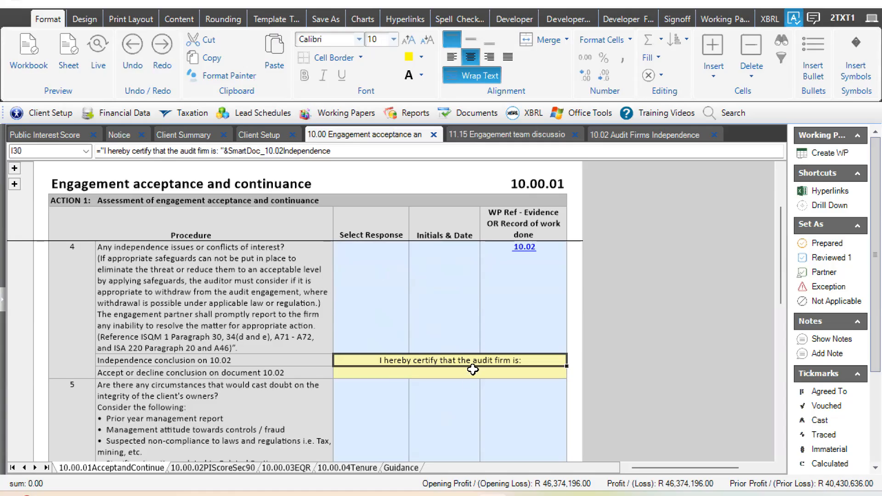
click(457, 371)
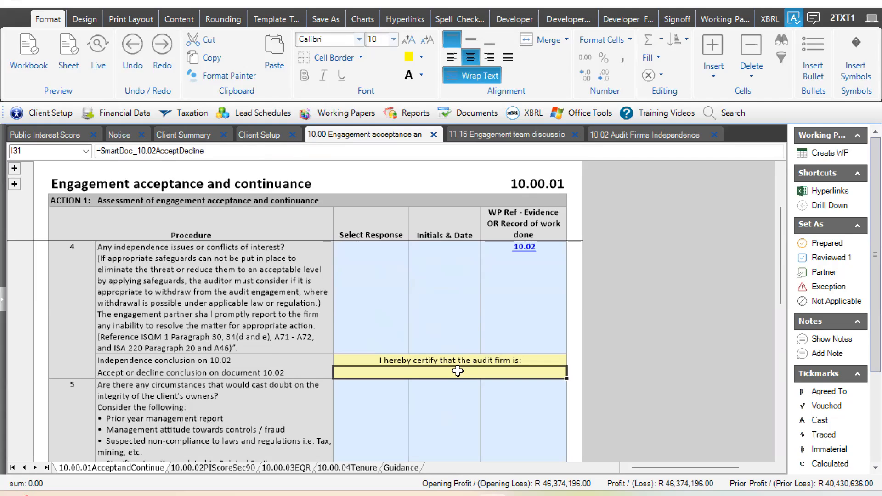
key(Down)
key(Down)
key(Down)
key(Down)
key(Down)
key(Down)
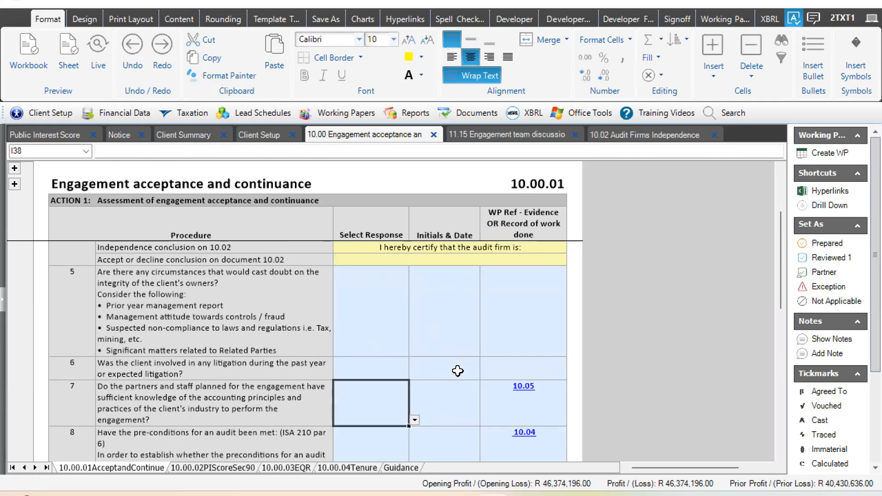
- Review the linked responses to questions 12 to 14, covering the EQR requirement, Companies Act and PI score, ending on question 12
key(Down)
key(Down)
key(Down)
key(Down)
key(Down)
key(Down)
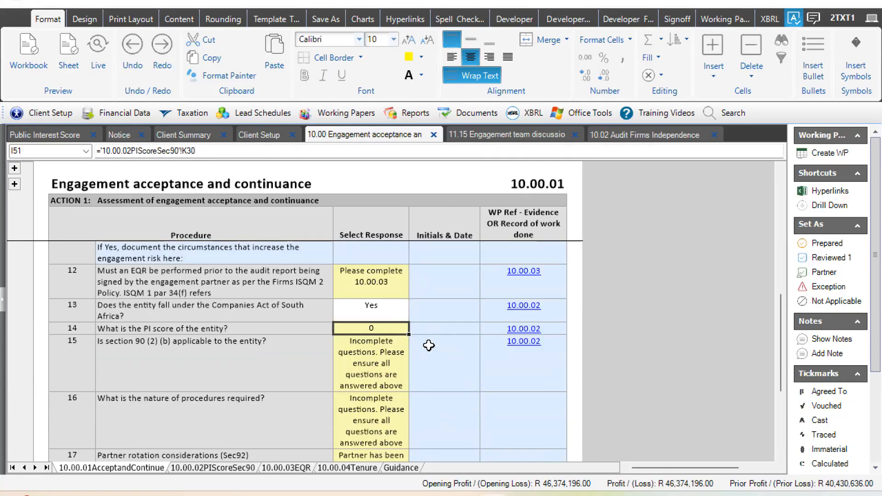
key(Up)
key(Up)
key(Up)
key(Up)
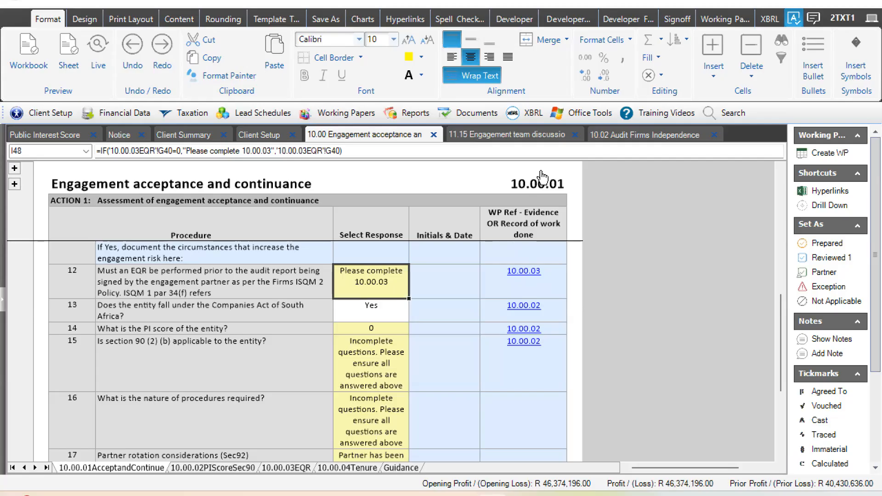
- Follow question 12's 10.00.03 reference and answer Action 7, whether the entity or client is listed, with "Y"
click(525, 275)
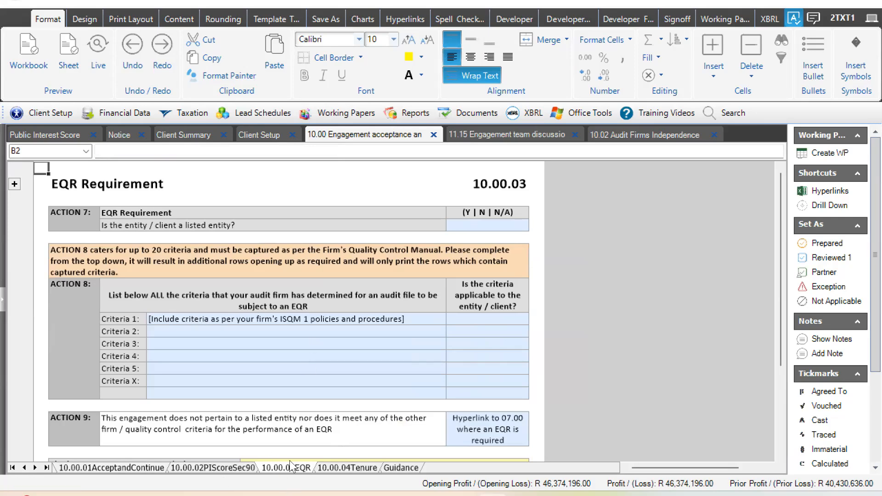
click(499, 223)
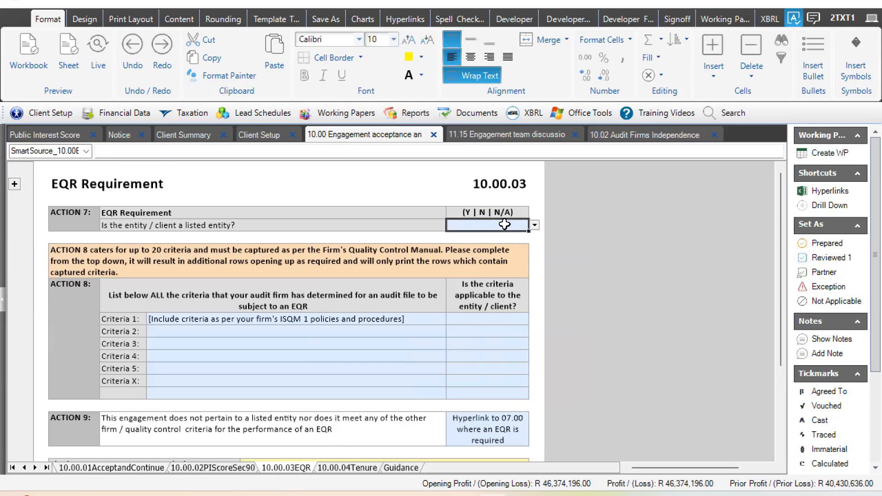
click(535, 225)
click(454, 235)
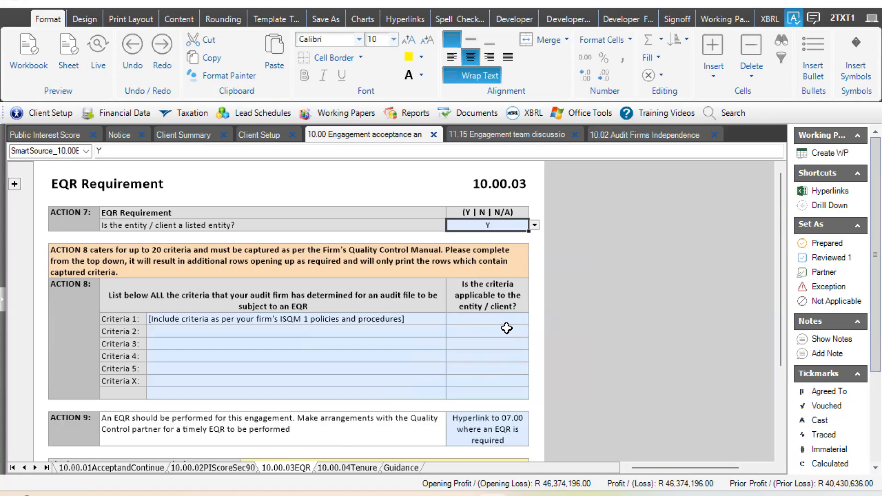
- Set the Final Engagement Partner conclusion to "No EQR will be performed" and inspect the Action 9 conclusion formula
key(Down)
key(Down)
key(Down)
key(Down)
key(Down)
key(Down)
key(Down)
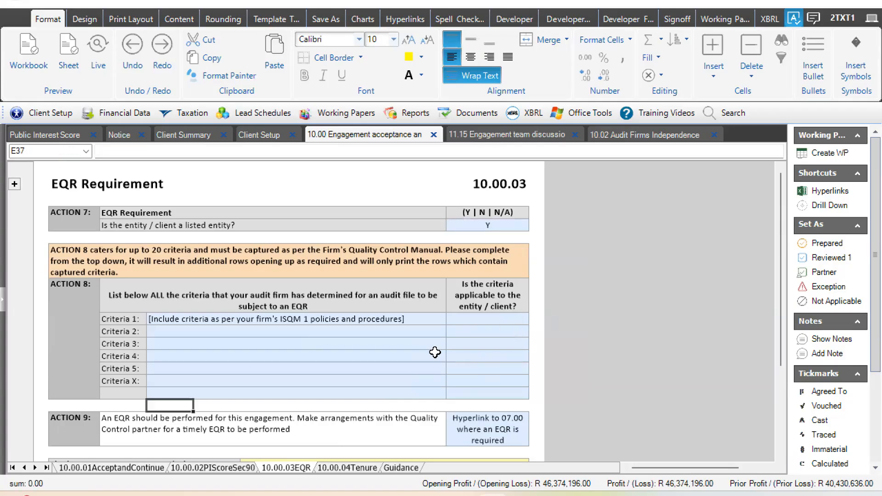
scroll(359, 407, down, 1)
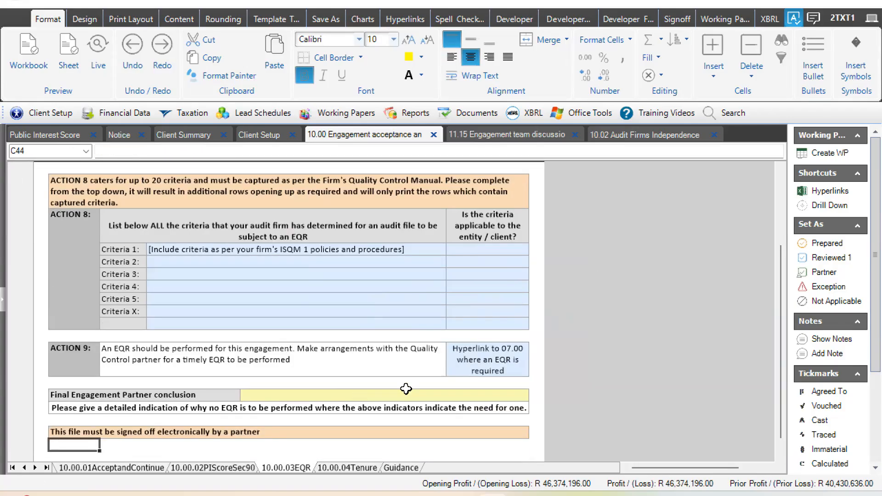
click(514, 395)
click(534, 395)
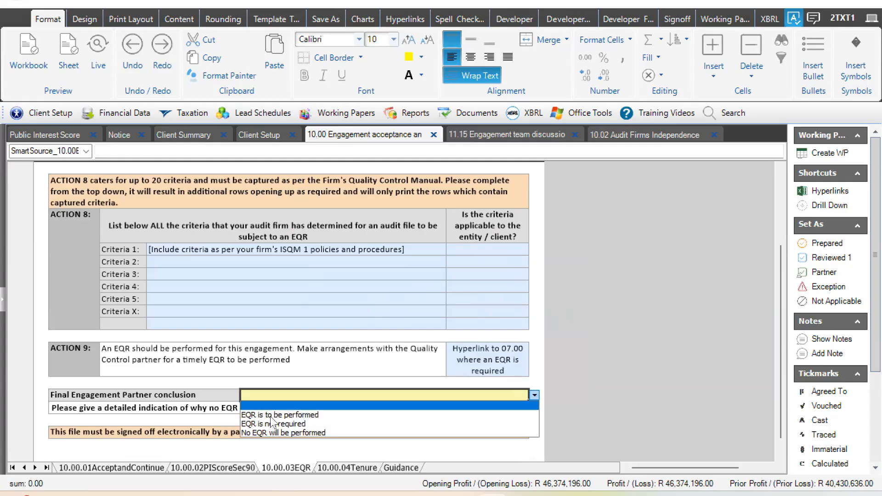
click(276, 433)
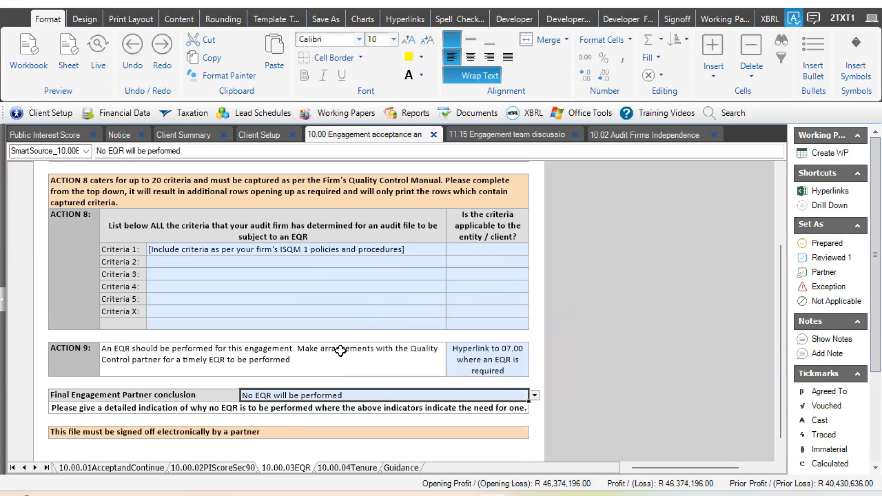
click(339, 351)
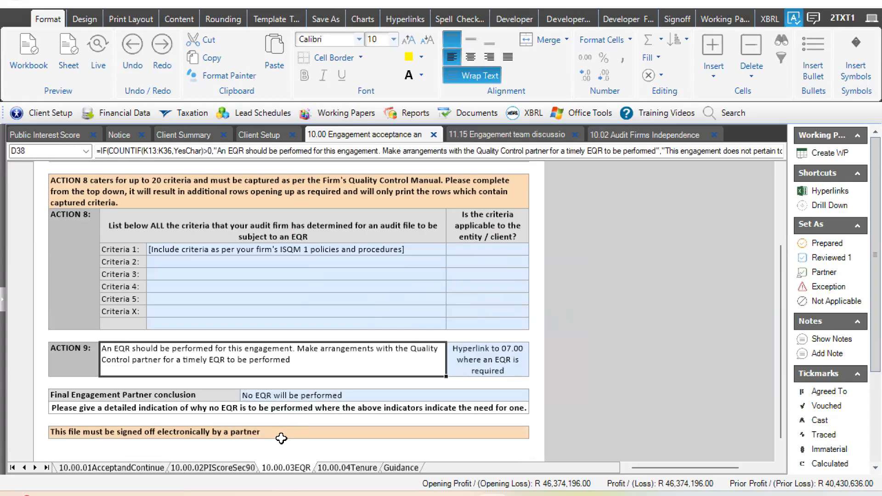
- Check the linked question 12 response on 10.00.01AcceptandContinue, and inspect the orange Action 8 instruction on 10.00.03EQR again
click(147, 465)
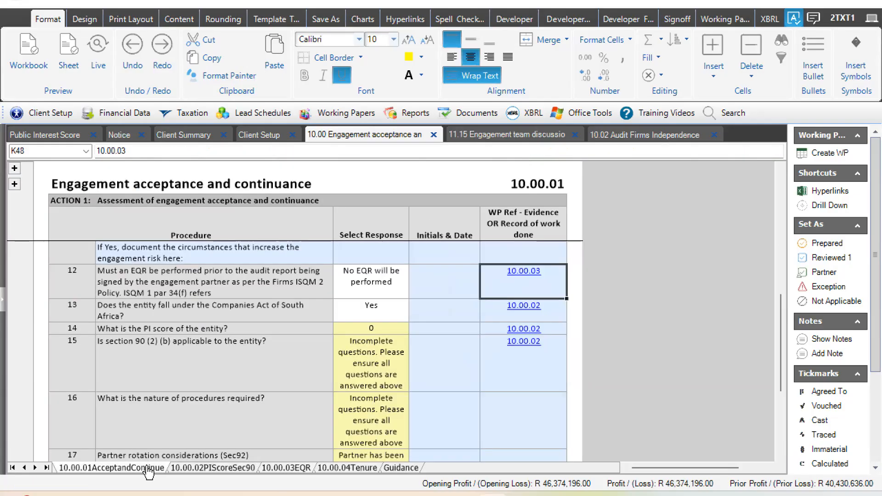
click(407, 273)
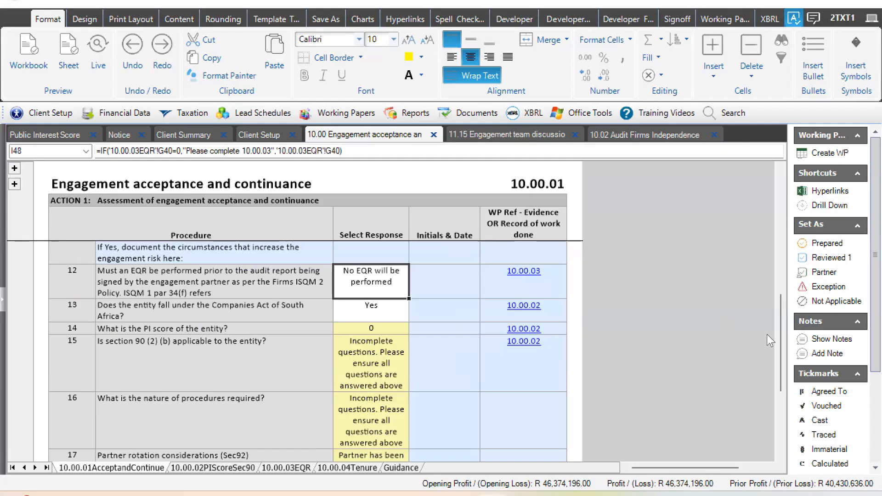
click(276, 469)
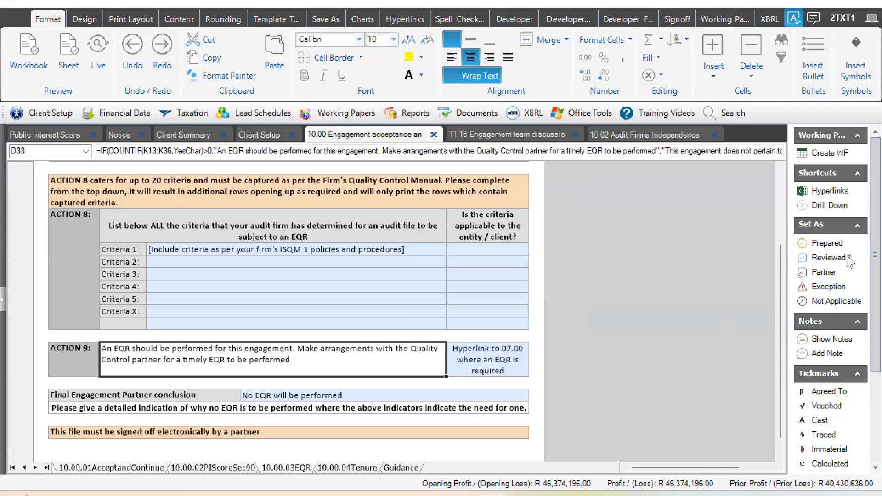
click(466, 184)
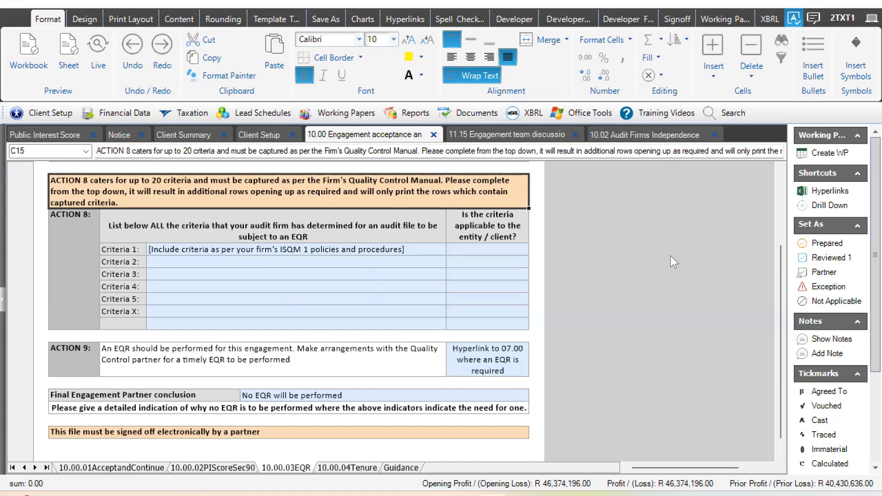
- Read through the Guidance sheet, from the objective and training video link down to the ISAs addressed section
click(401, 467)
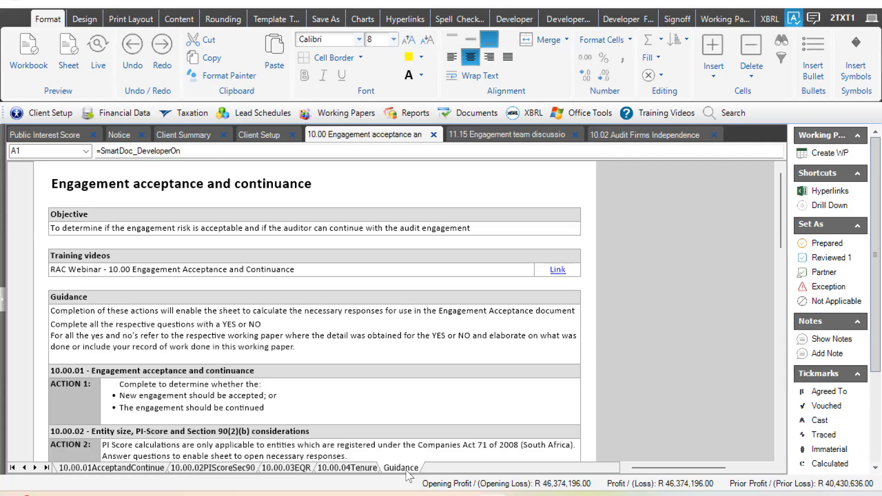
click(417, 247)
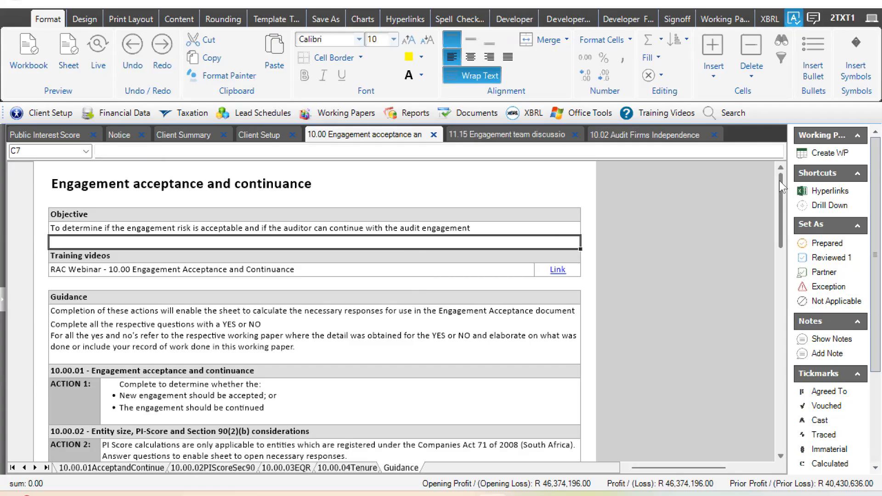
drag(779, 215, 777, 325)
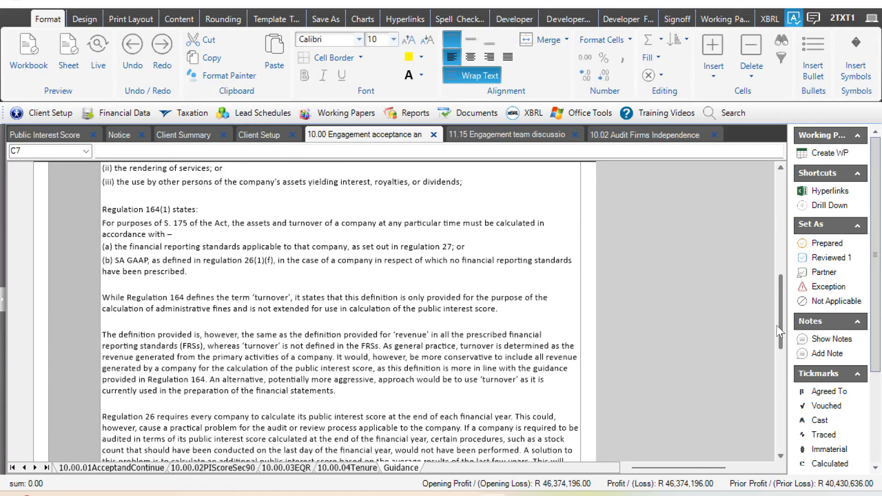
scroll(777, 325, down, 10)
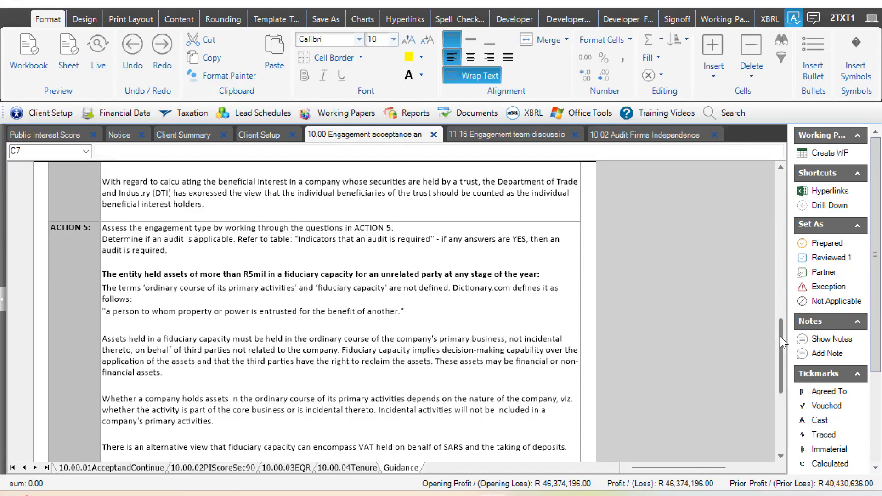
scroll(779, 337, down, 5)
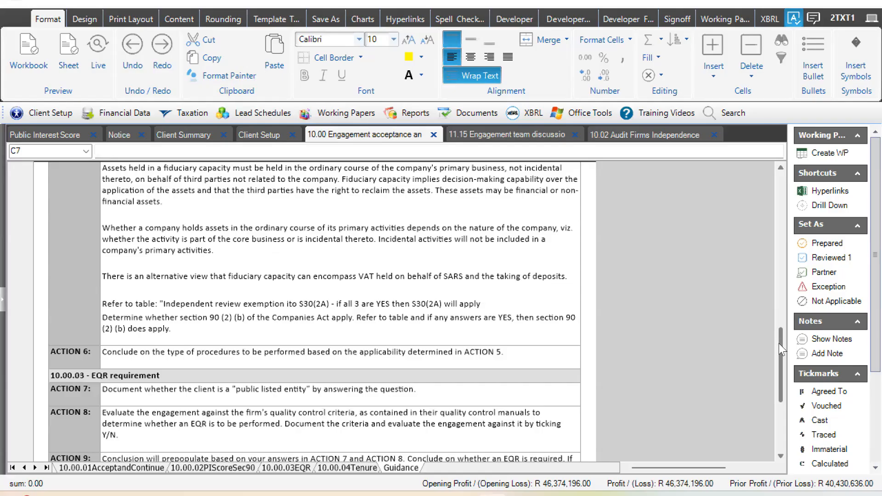
scroll(778, 345, down, 5)
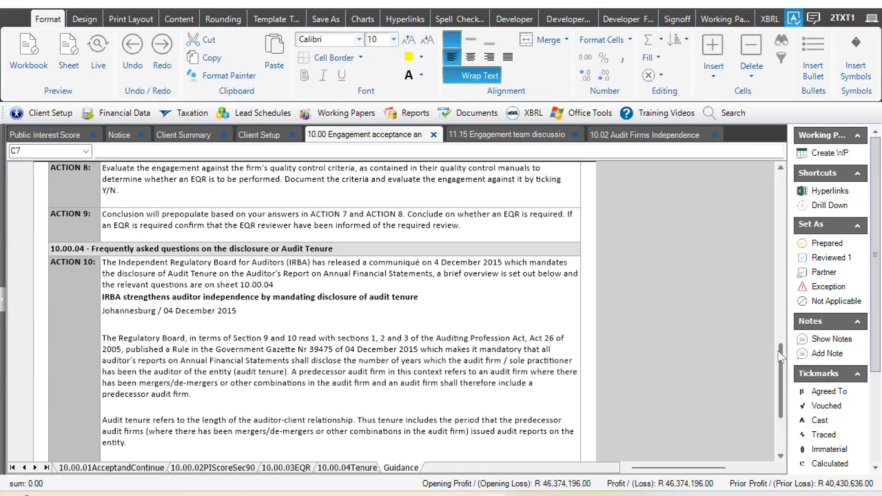
scroll(256, 338, down, 10)
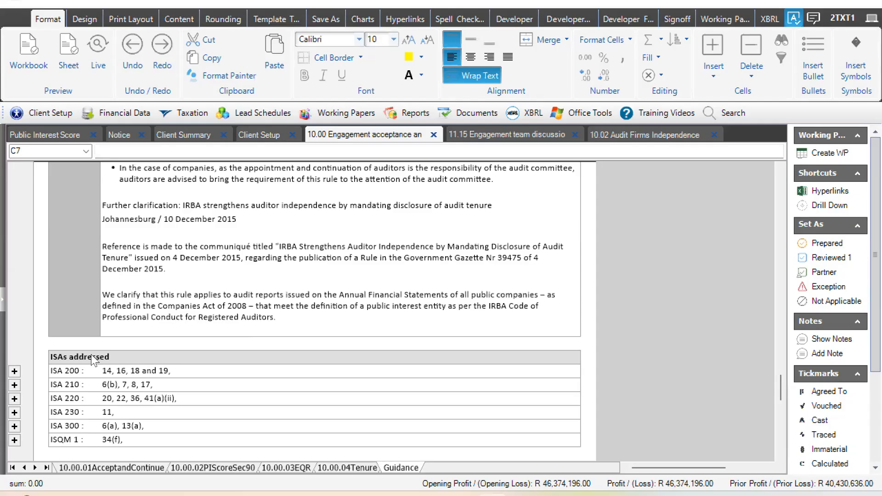
- Expand the ISA 200 row group under ISAs addressed and view its paragraph references
click(50, 372)
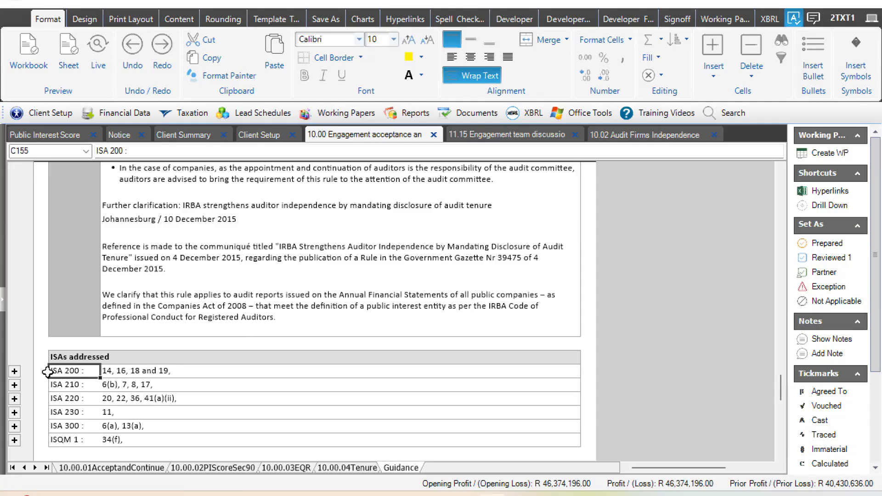
click(15, 371)
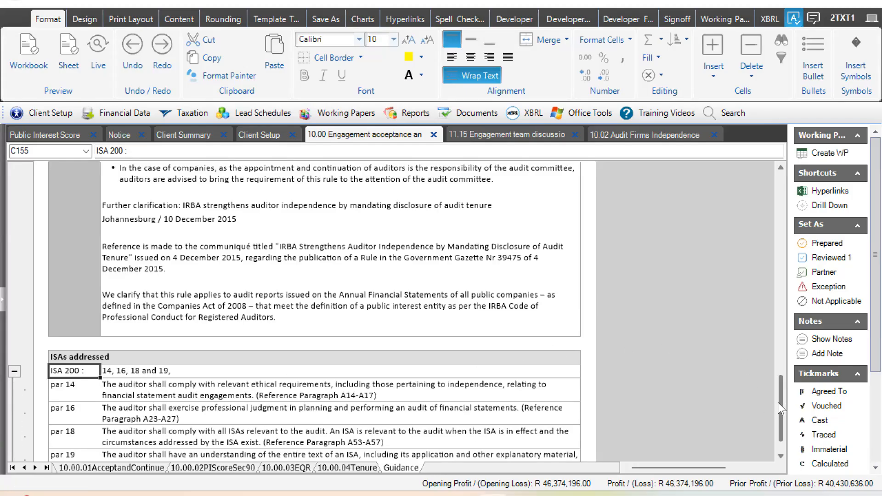
drag(779, 405, 784, 417)
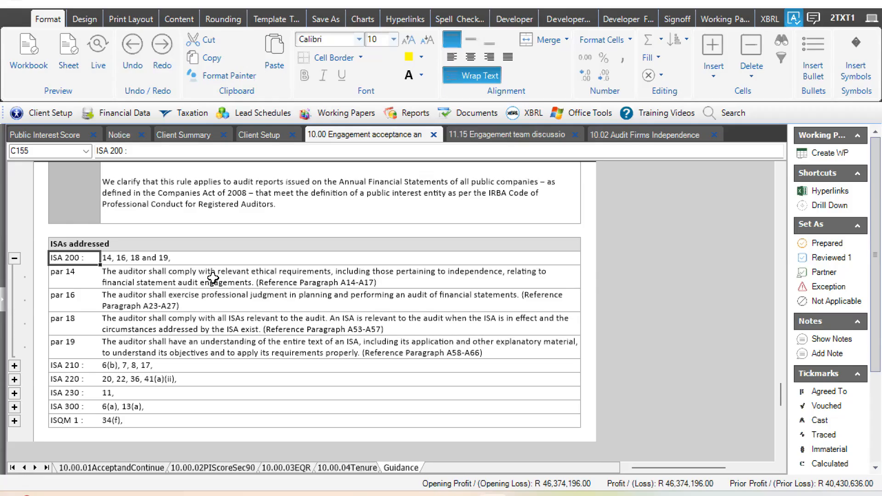
- In 11.15 Engagement team discussion, enter "jffjsdh" as the comment for Action 3 agenda item 1a, Terms of engagement
click(478, 138)
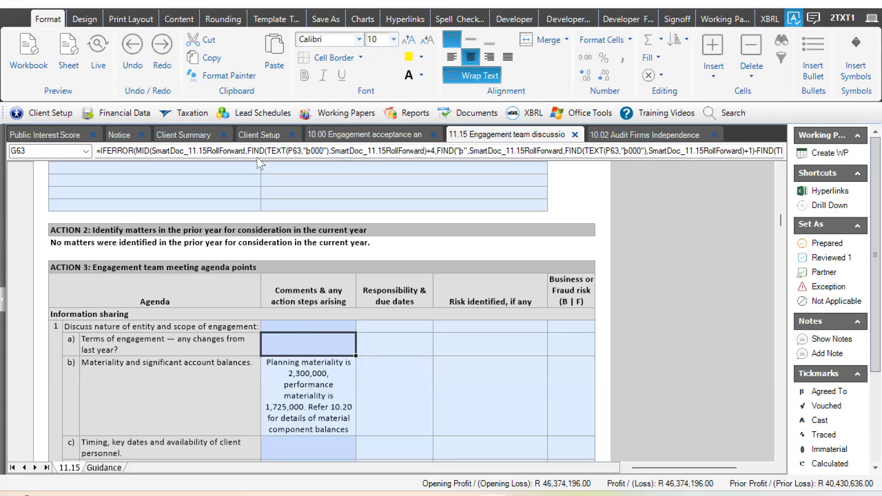
text(jffjsdh)
key(Return)
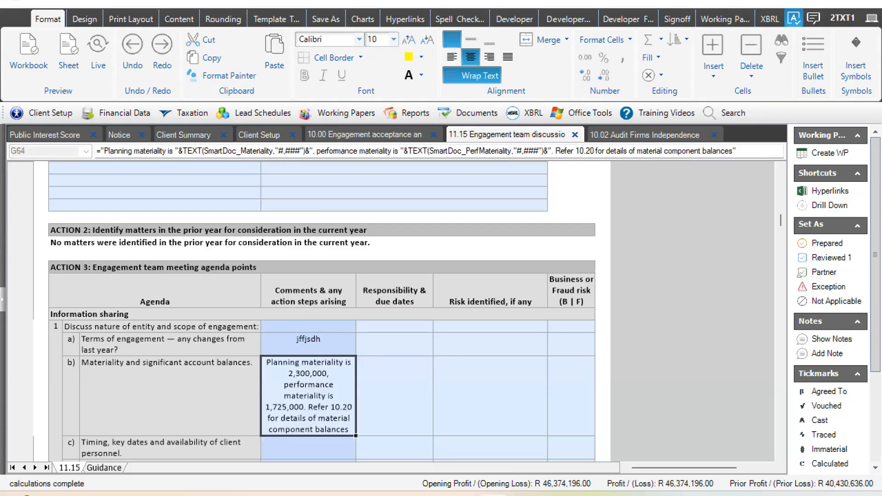
key(Up)
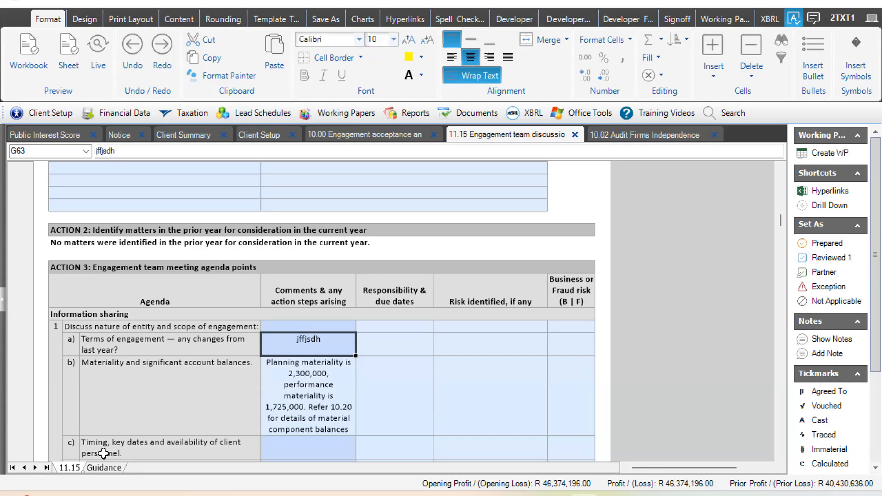
click(446, 250)
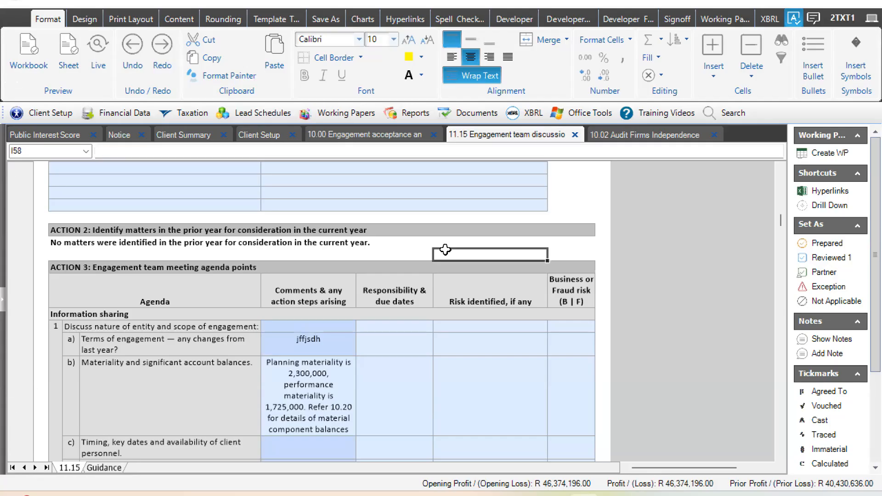
- Look through the 10 Engagement and team setup working papers, and switch to the browser to view the 10.00a RAC Workflow PDF
click(348, 117)
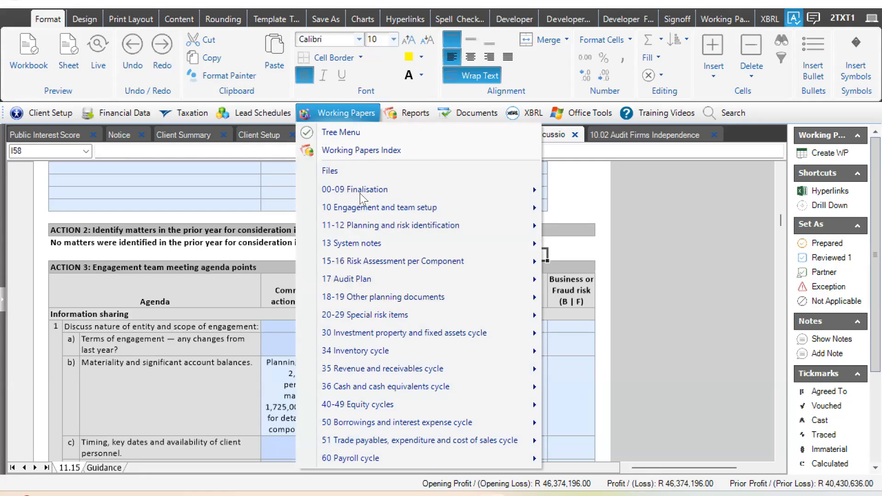
mouse_move(354, 213)
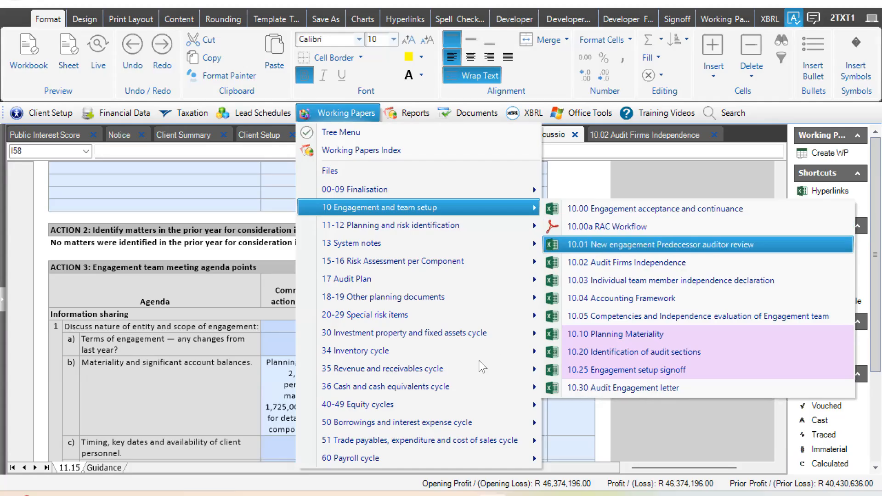
click(413, 493)
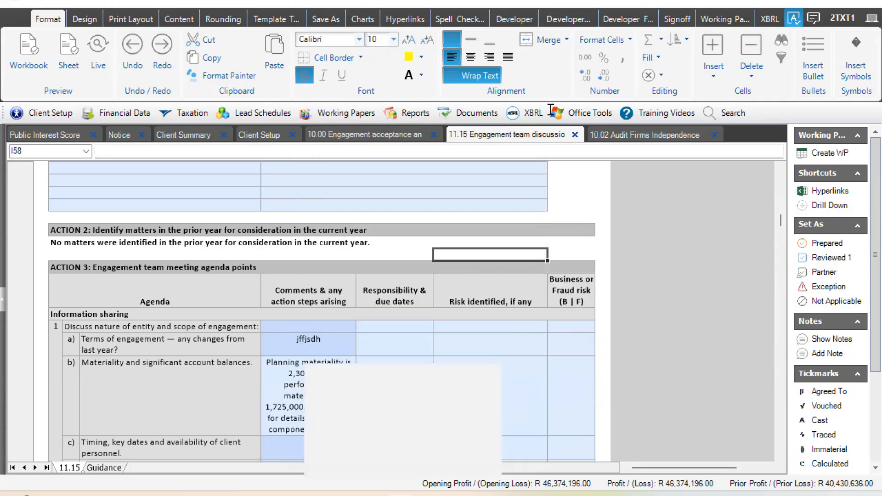
click(340, 396)
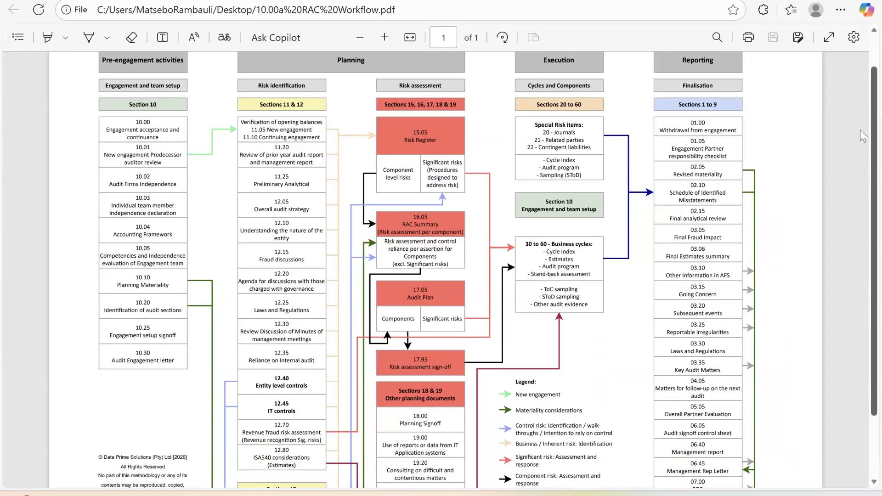
scroll(863, 137, up, 1)
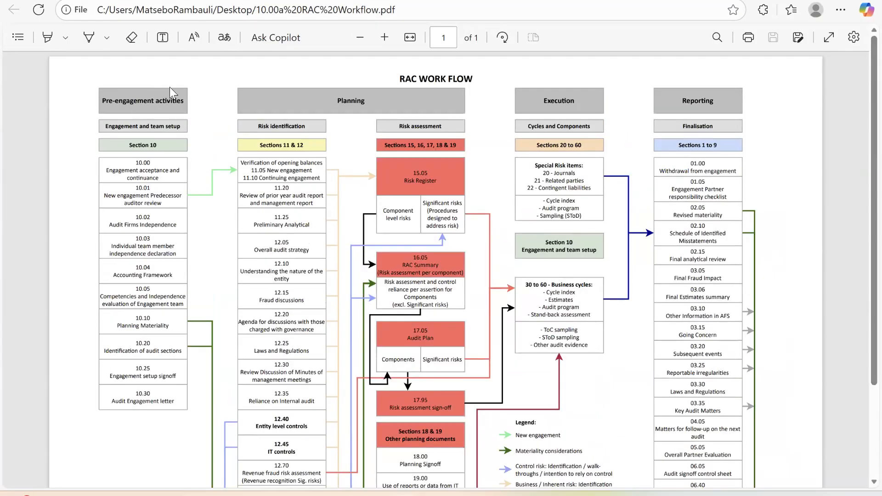
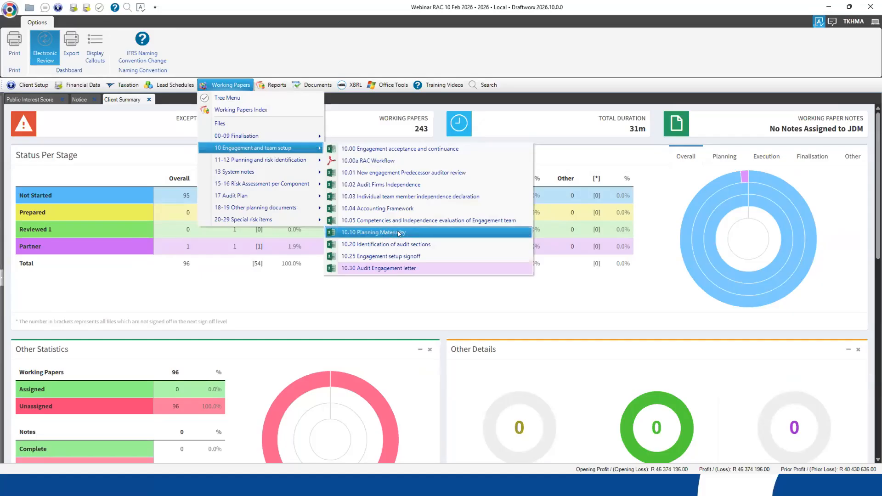
- Open the 10.10 Planning Materiality working paper and review the Opening figures under Action 2, from Sales / Revenues to Total equity
click(397, 233)
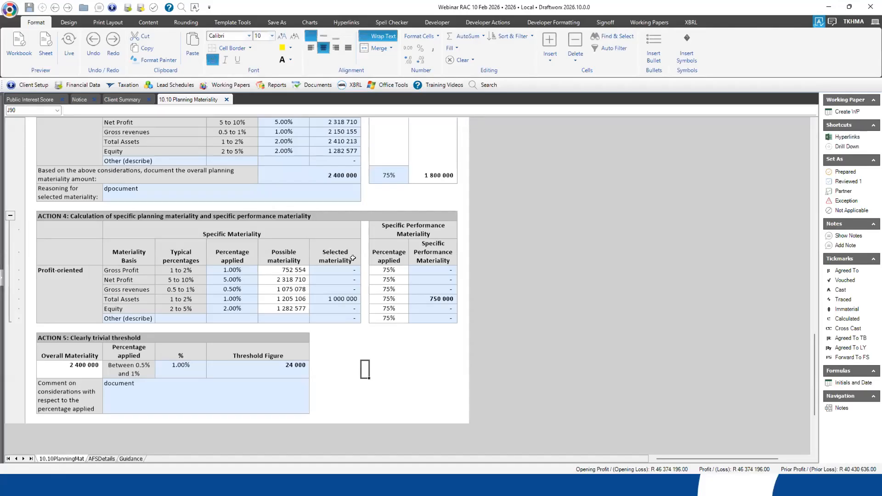
scroll(353, 258, up, 15)
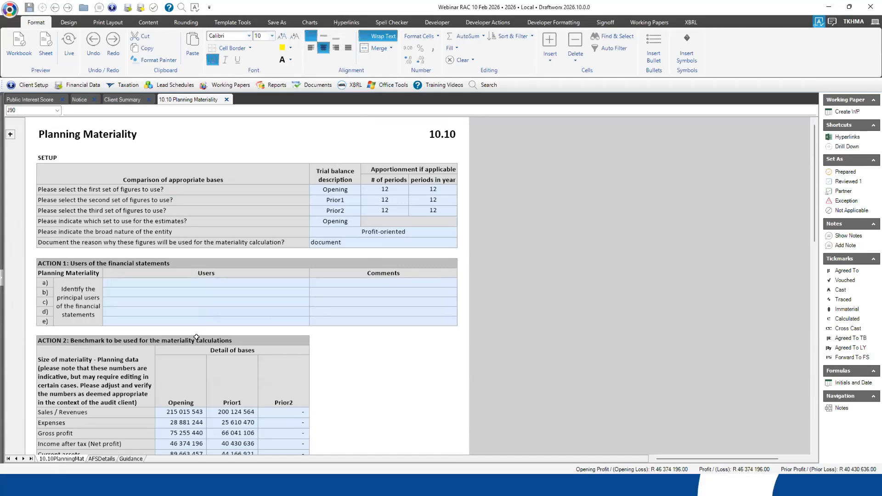
scroll(190, 335, down, 2)
drag(182, 355, 181, 430)
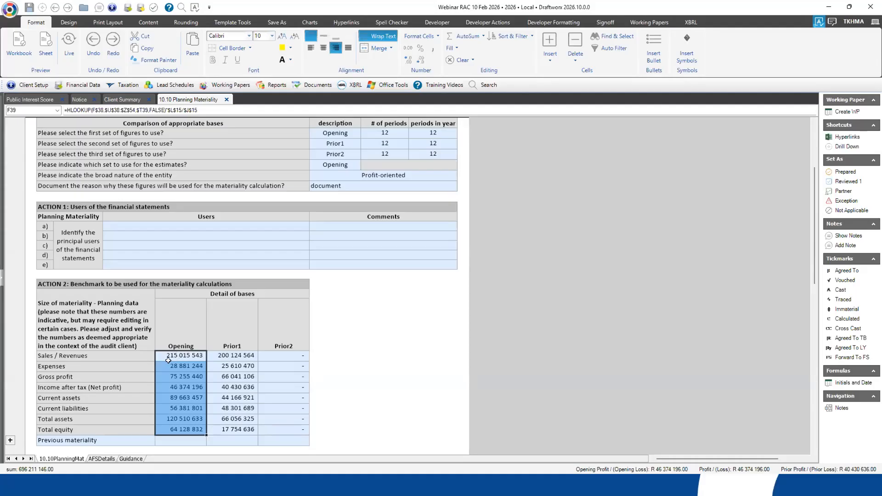
- Inspect the formula behind the Final Property, plant and equipment balance on AFSDetails, then compare the Opening Sales / Revenues cell on 10.10PlanningMat
click(102, 459)
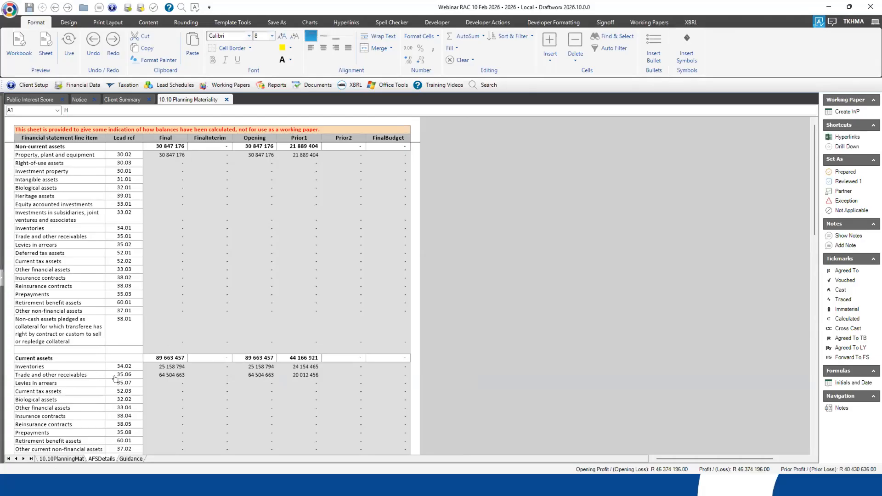
click(169, 155)
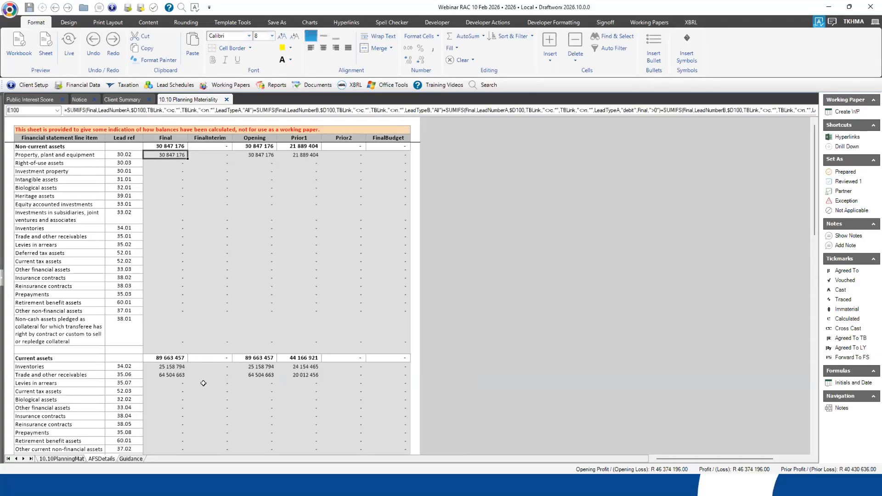
click(77, 459)
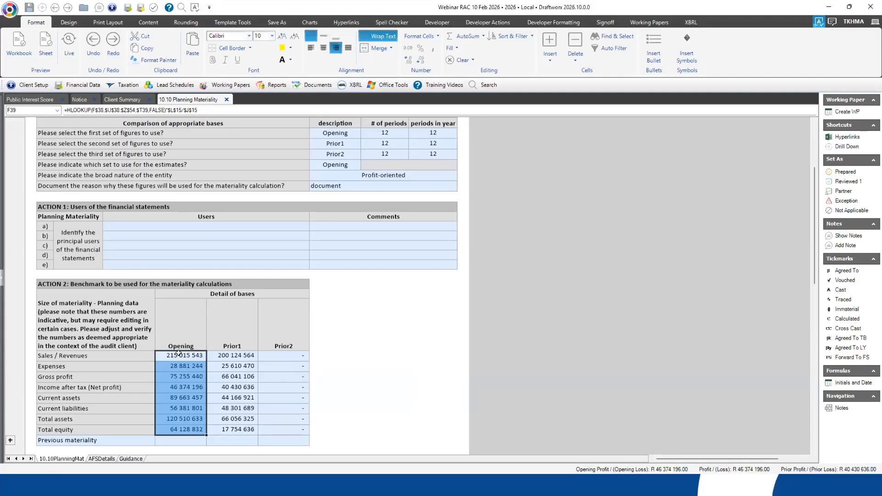
click(179, 353)
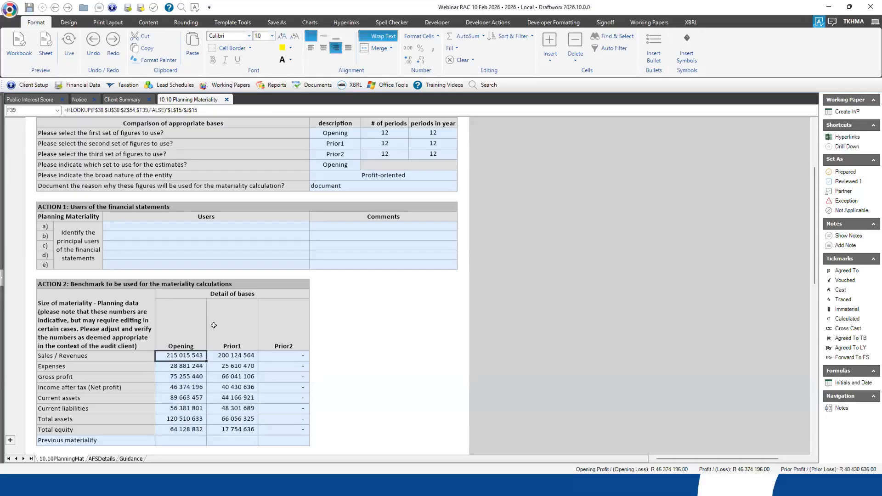
- Set the first set of figures in the Setup table to Interim and check the matching benchmark column under Action 2
scroll(204, 340, up, 2)
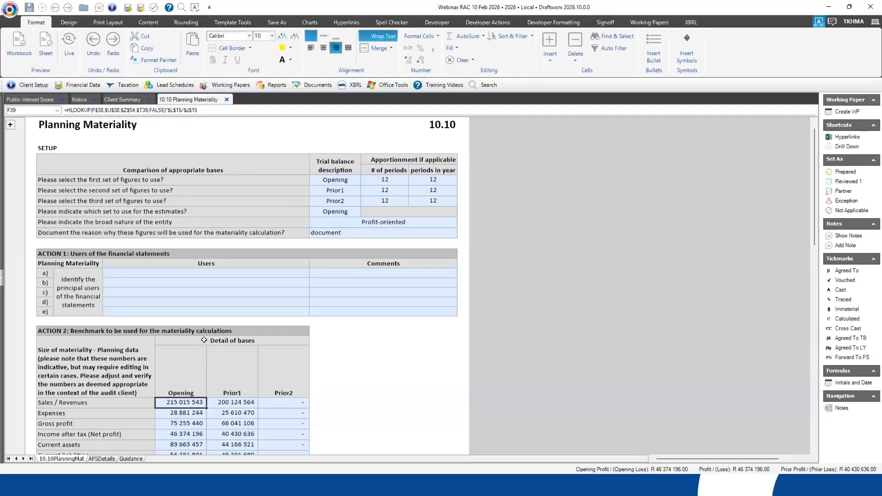
scroll(204, 339, up, 1)
click(332, 192)
drag(331, 192, 331, 207)
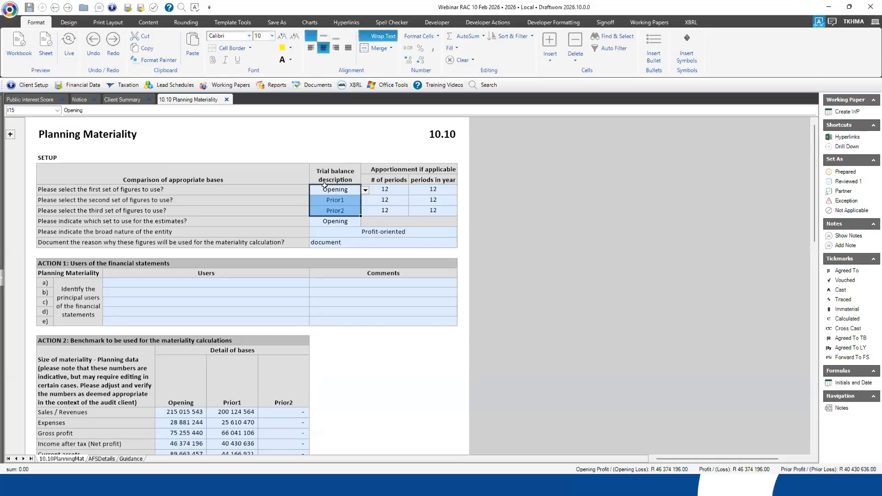
click(340, 192)
click(365, 190)
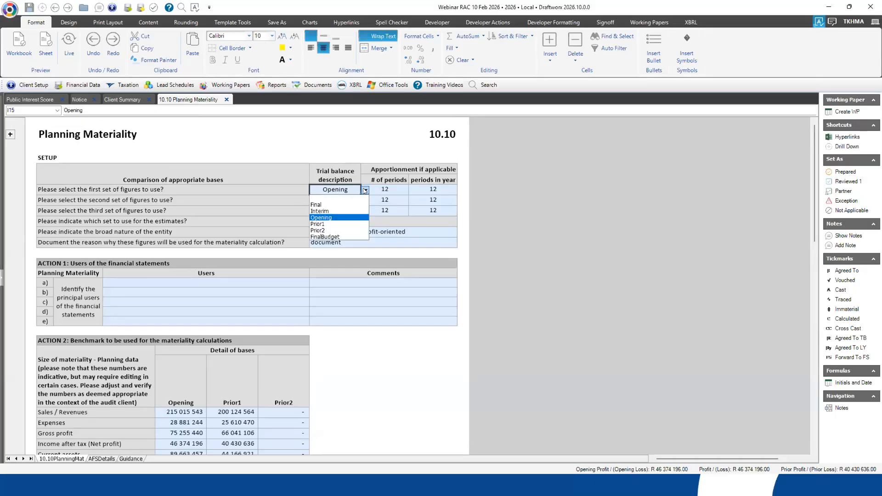
click(331, 211)
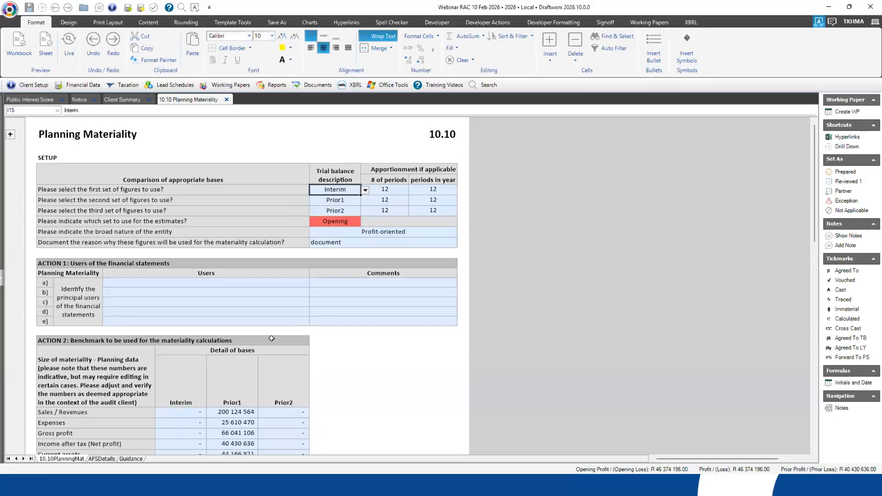
scroll(236, 353, down, 2)
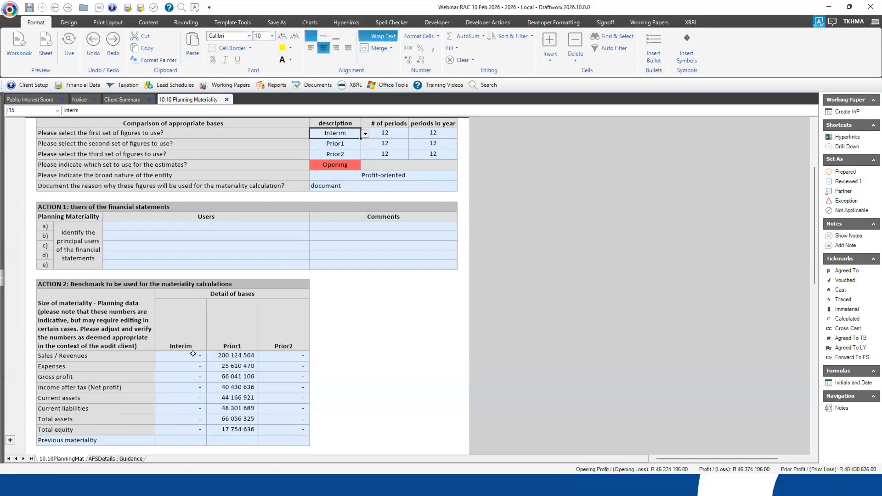
drag(193, 353, 192, 428)
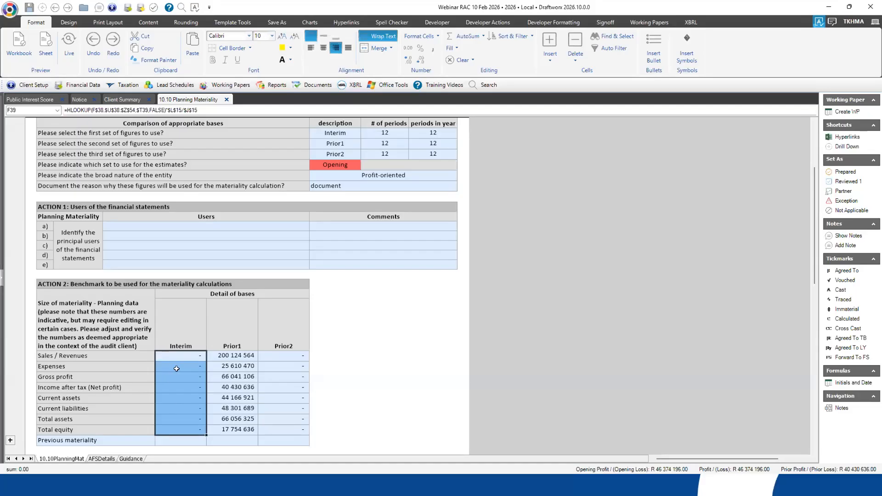
- View the options for which set to use for the estimates and compare them with the three selected sets of figures
scroll(399, 199, up, 2)
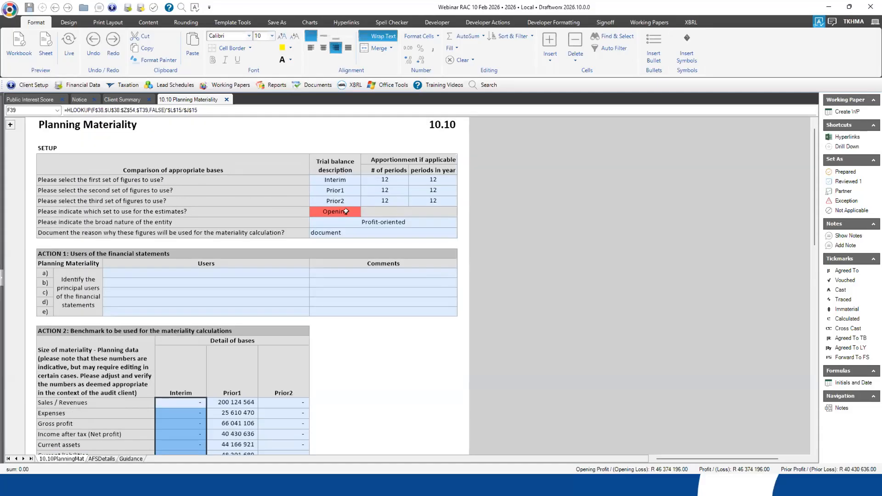
click(346, 211)
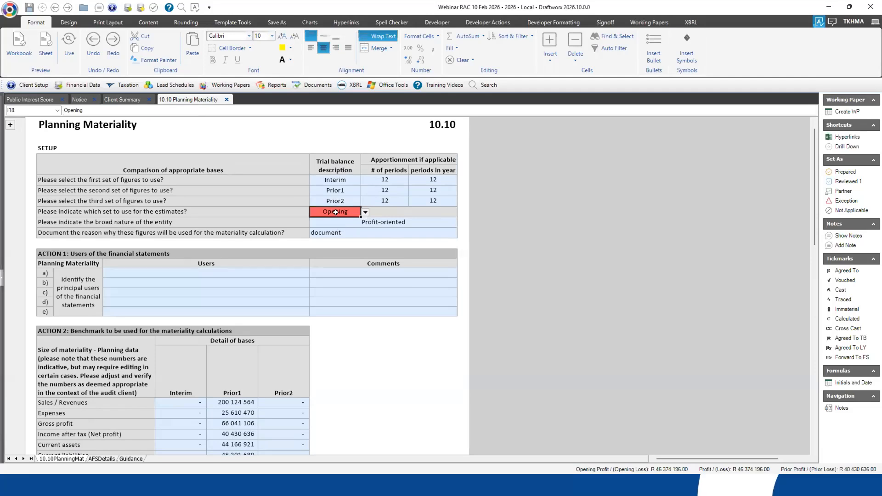
drag(345, 177, 345, 196)
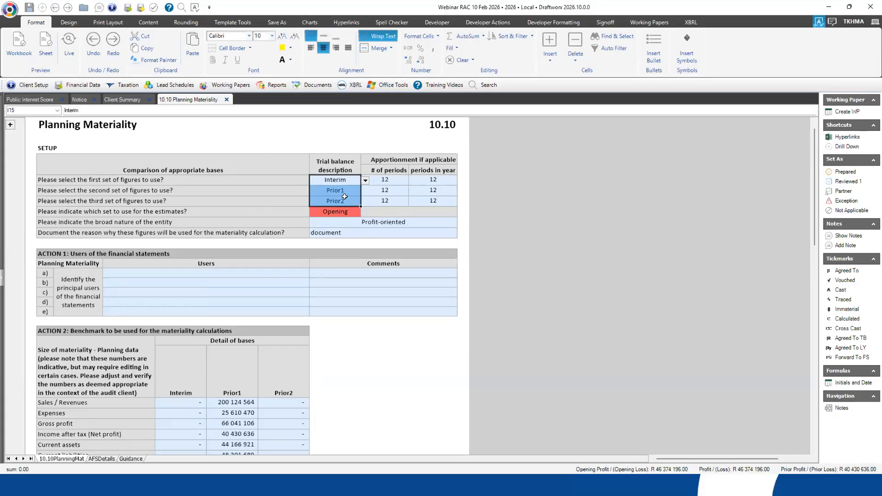
drag(340, 182, 342, 201)
drag(338, 197, 338, 197)
click(337, 211)
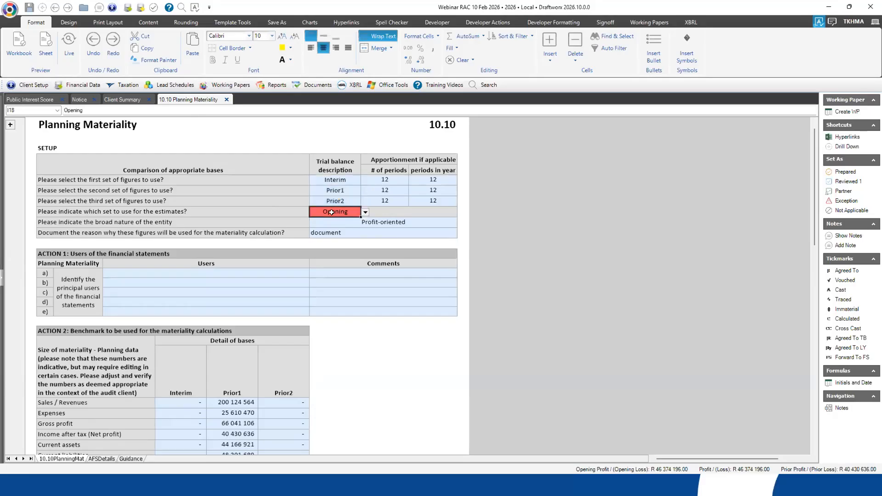
click(365, 213)
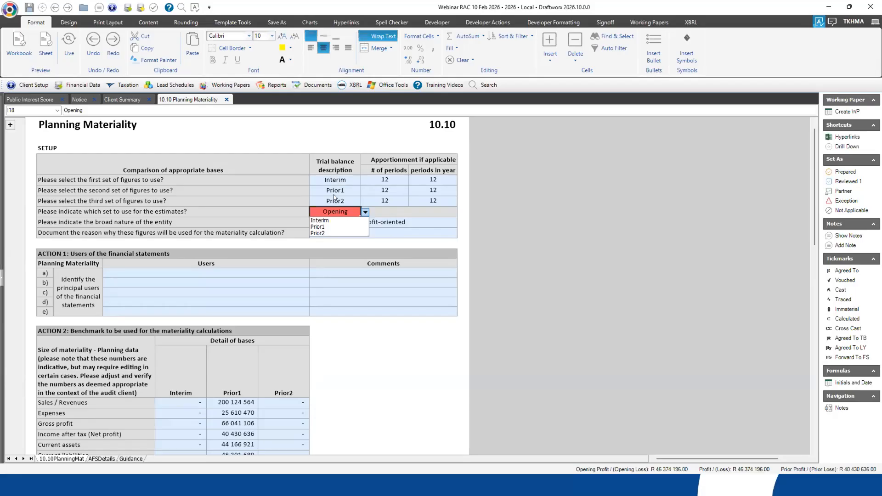
- Set the first set of figures back to Opening and check the set selected for the estimates
click(334, 179)
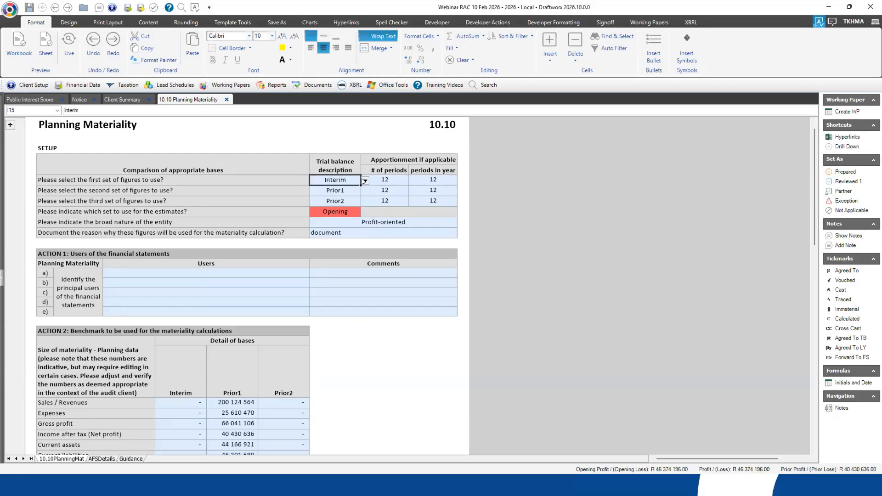
click(339, 179)
click(328, 208)
click(338, 212)
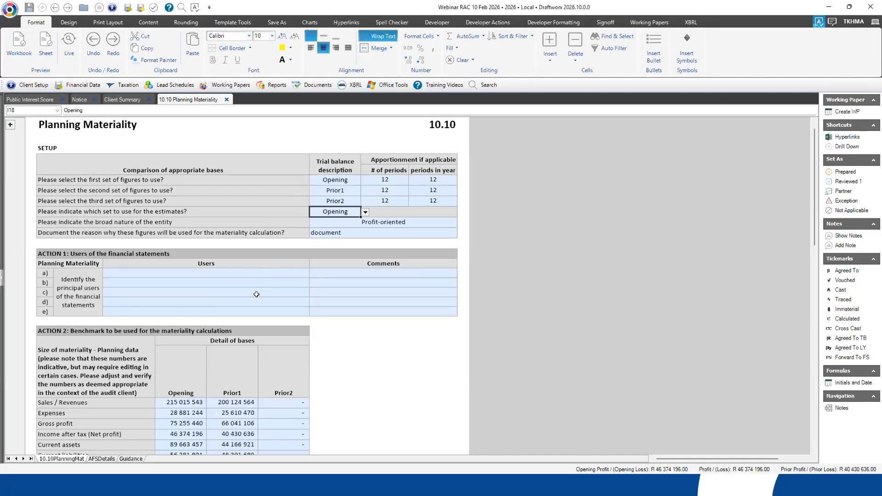
- Set the number of periods for the first set of figures to 10 and check the Opening revenue, expense and gross profit figures
scroll(257, 293, down, 1)
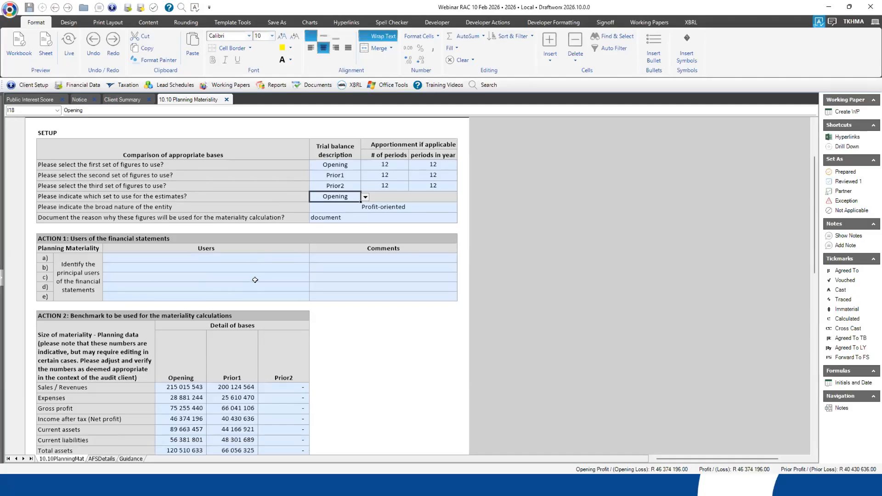
scroll(255, 280, down, 1)
drag(191, 356, 186, 379)
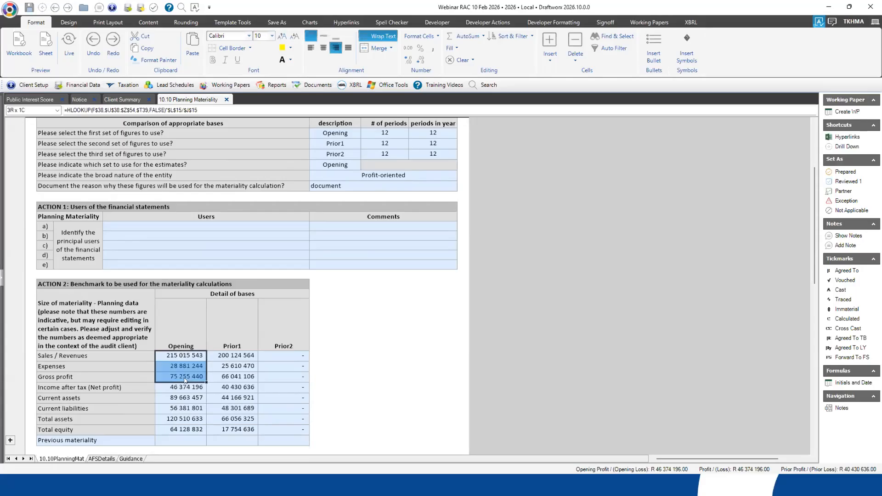
click(395, 134)
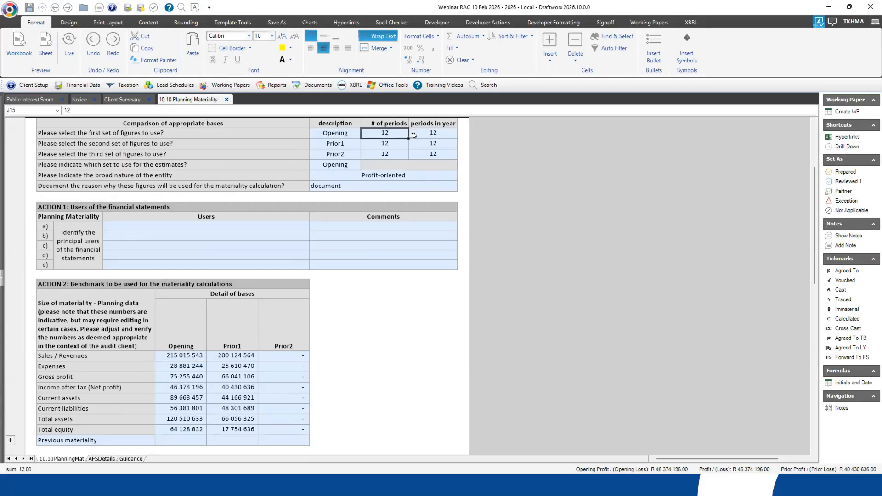
click(413, 134)
click(412, 141)
click(412, 141)
click(367, 147)
drag(182, 352, 184, 377)
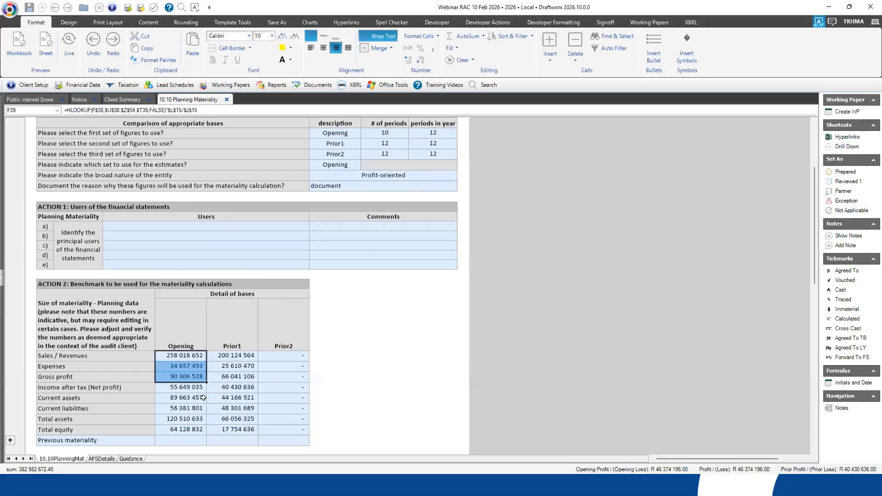
- Set the number of periods for the first set of figures back to 12
click(394, 133)
click(412, 134)
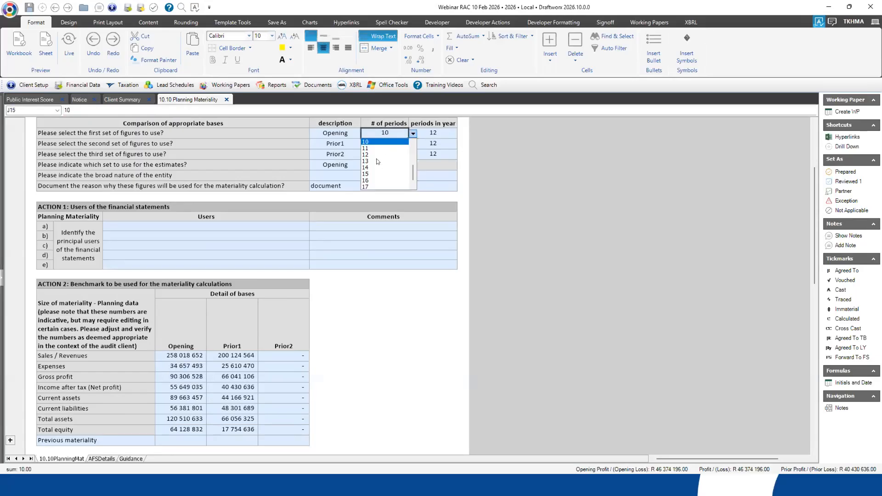
click(372, 154)
- Examine the Setup questions on the set used for the estimates and the entity's broad nature, and view the available nature options
click(366, 175)
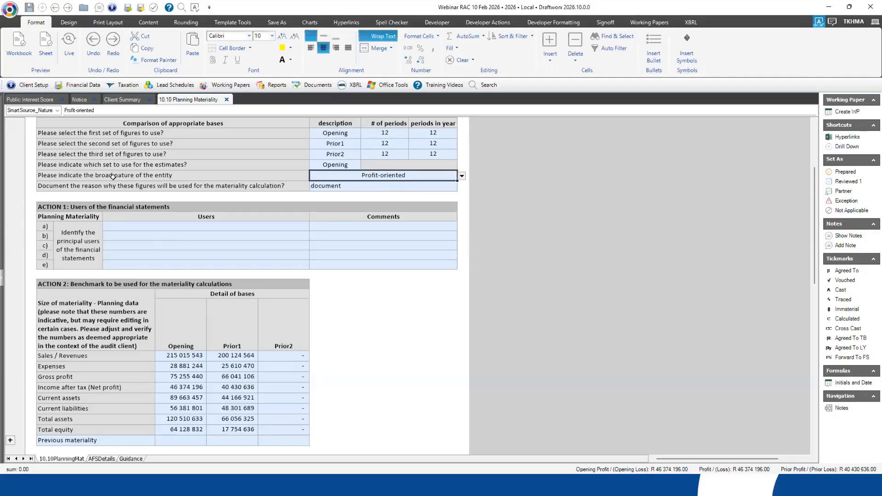
click(113, 176)
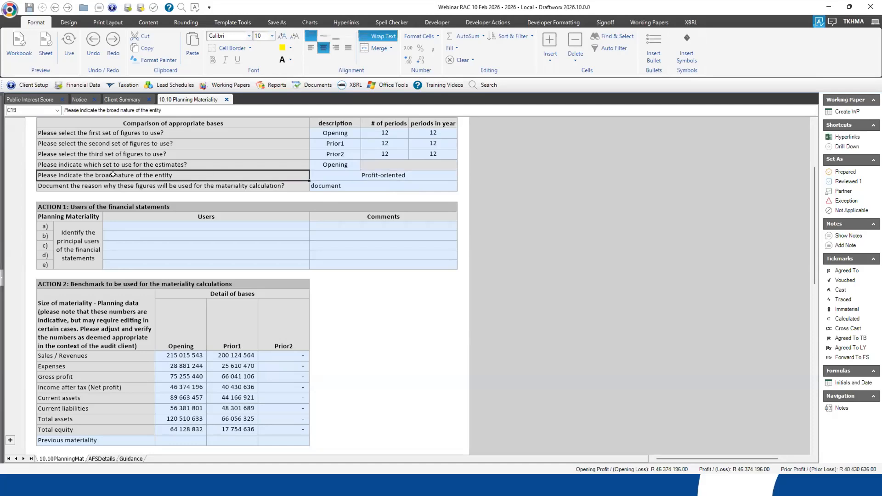
drag(115, 166, 338, 160)
click(338, 164)
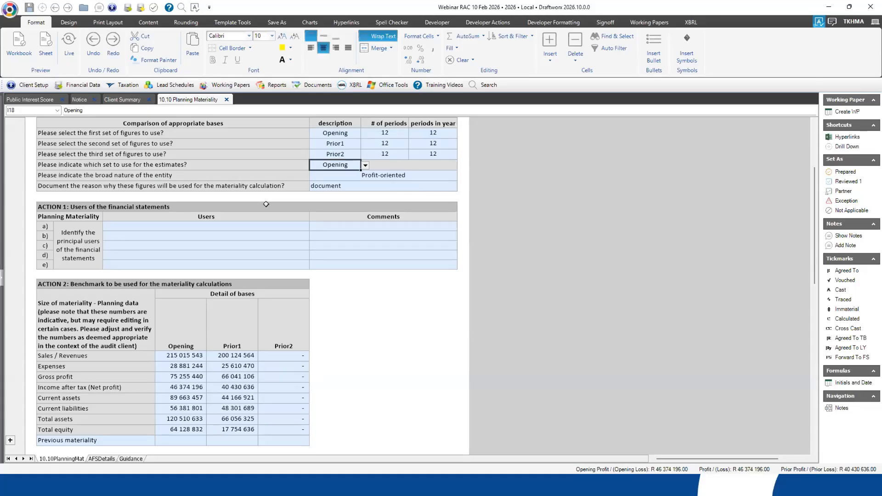
click(204, 176)
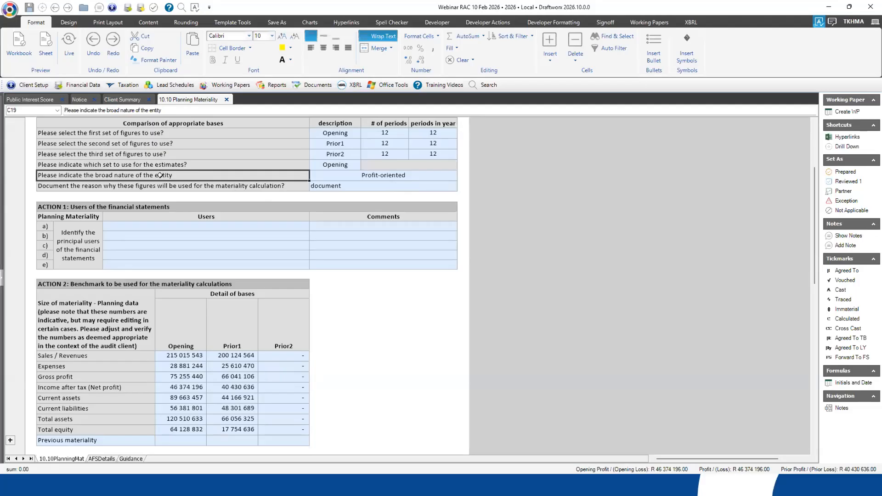
click(406, 176)
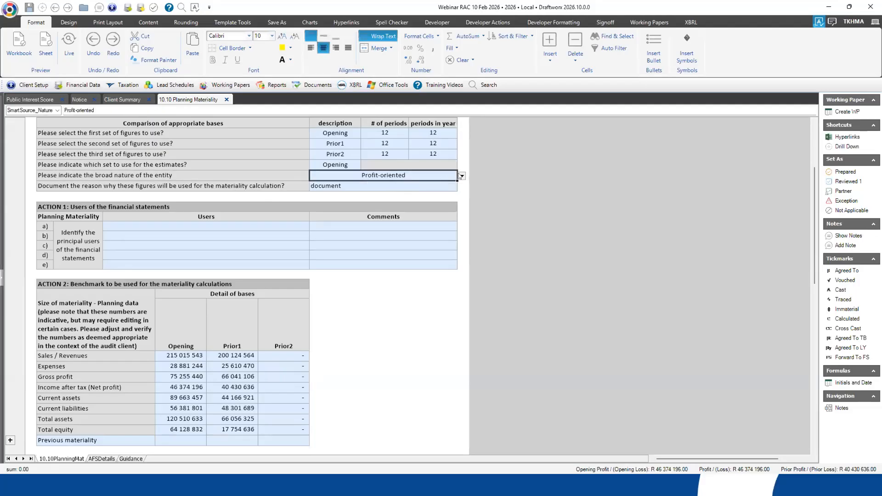
click(461, 176)
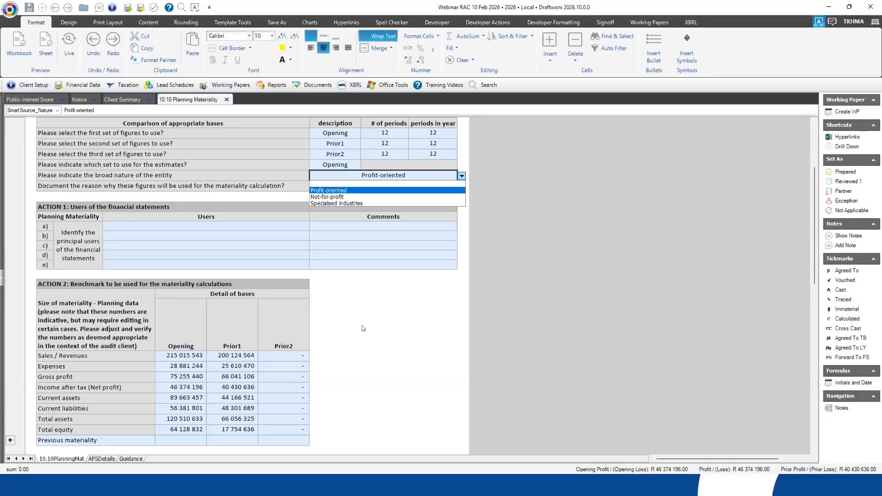
- Clear the documented reason for using these figures in the materiality calculation, and revisit the estimates and broad nature questions above it
click(337, 186)
click(346, 183)
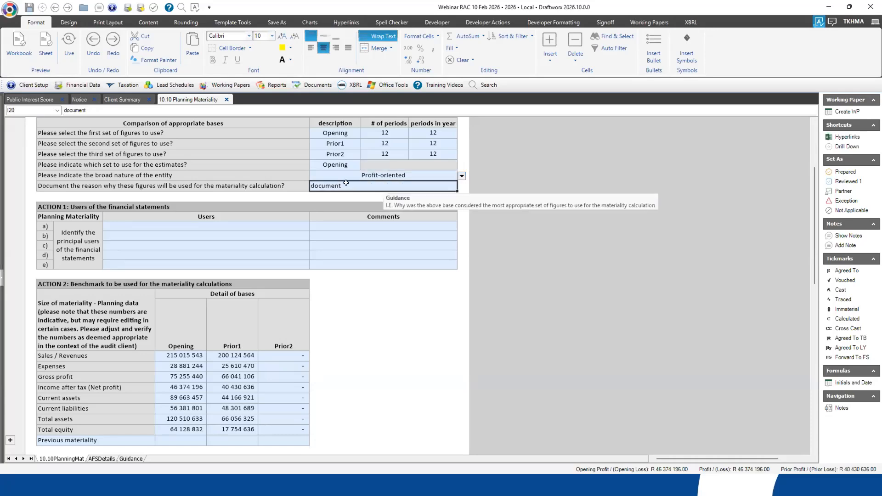
key(Delete)
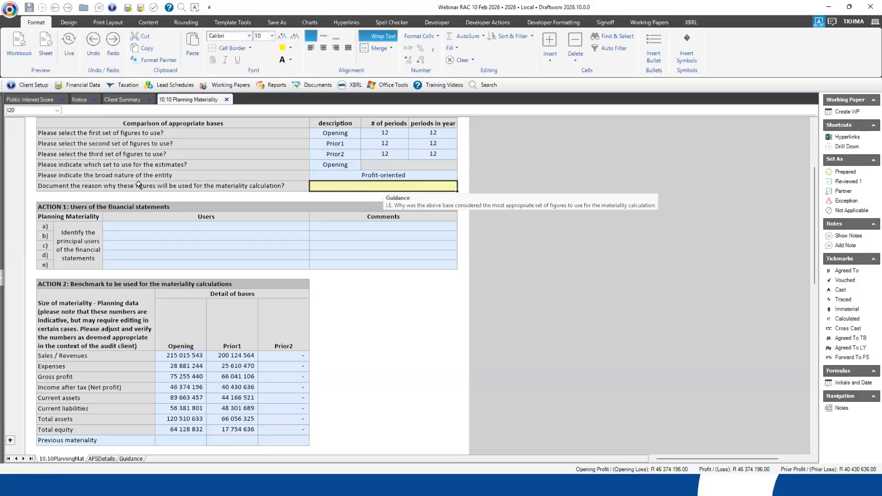
click(109, 164)
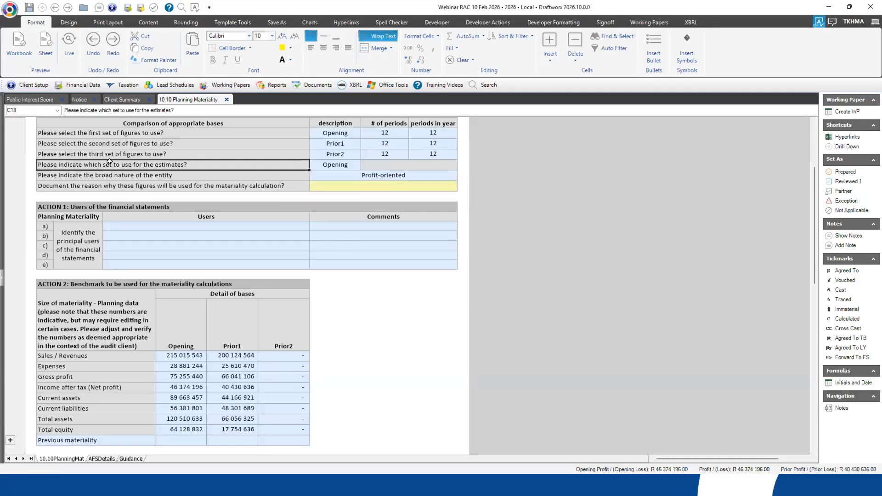
click(248, 174)
click(375, 175)
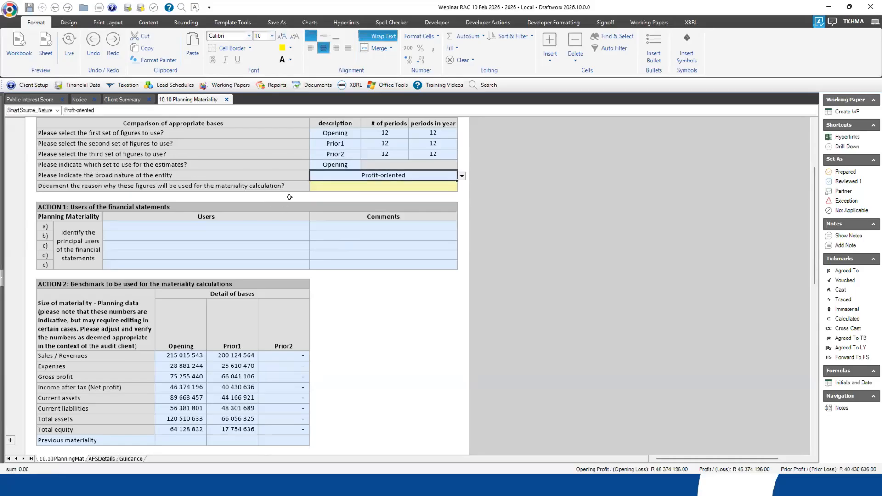
- Enter "document" as the reason why these figures will be used for the materiality calculation
click(352, 182)
click(356, 184)
text(document)
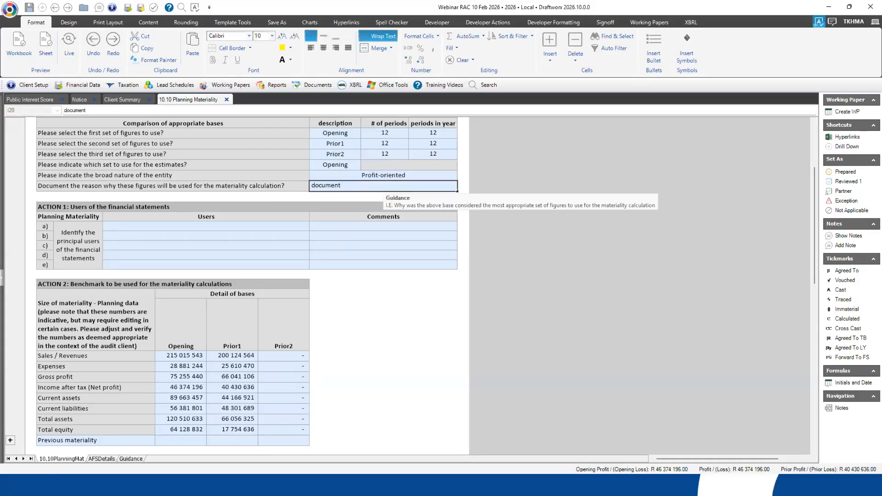
key(Return)
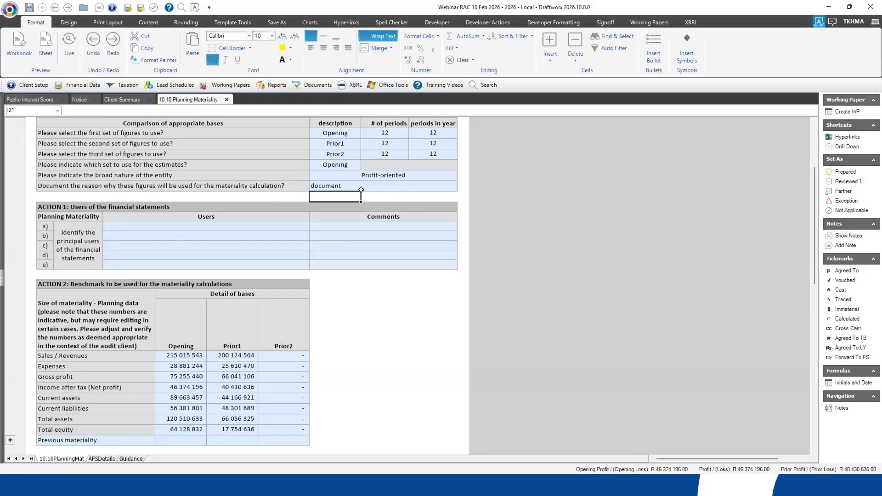
- Examine the financial statement users table in Action 1 and the typical percentages for each materiality basis in Action 3
click(72, 205)
click(139, 224)
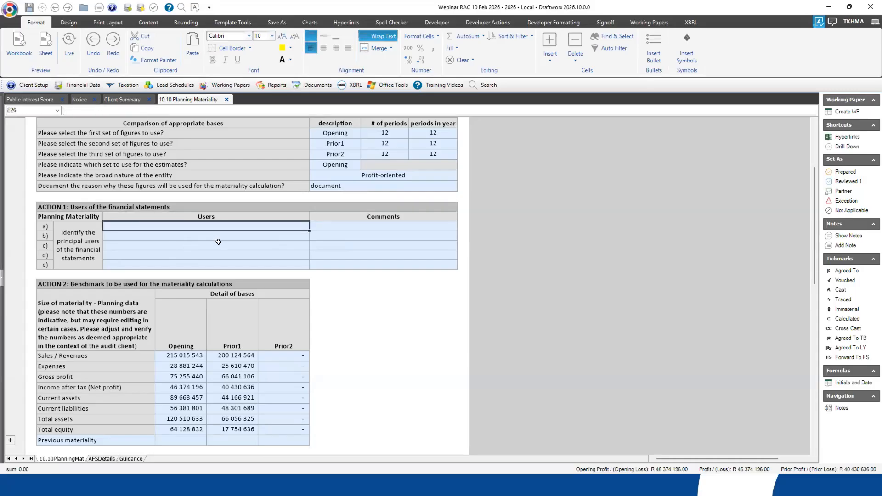
scroll(220, 238, down, 3)
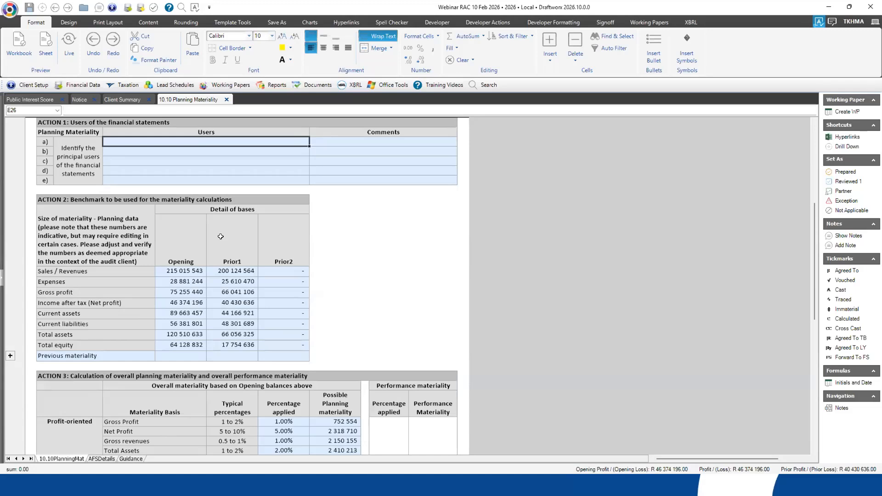
scroll(221, 236, down, 6)
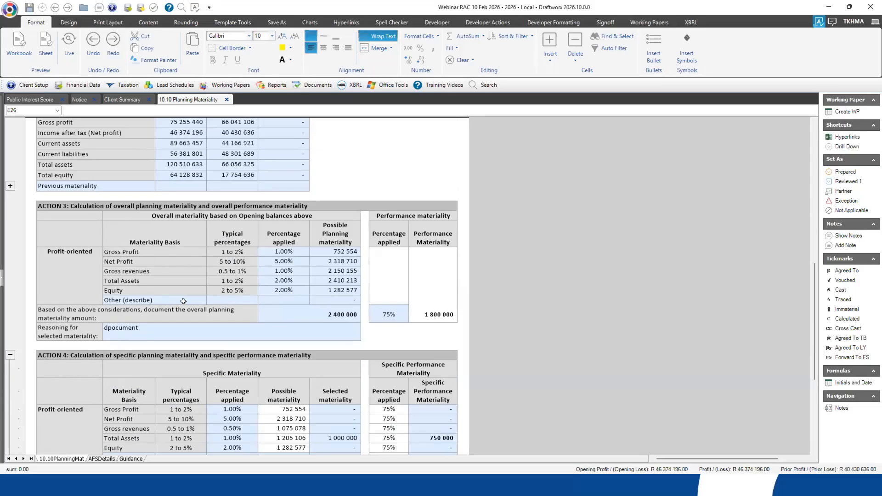
click(159, 243)
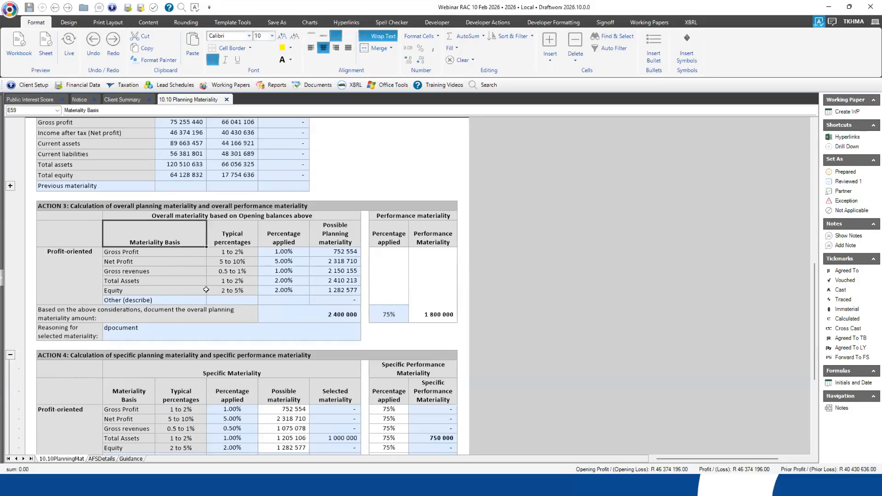
drag(232, 252, 234, 286)
drag(232, 250, 238, 291)
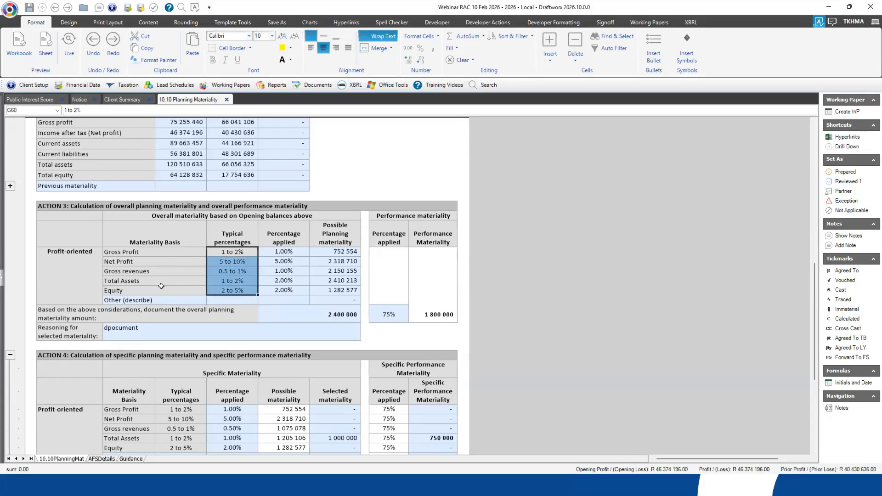
drag(234, 251, 241, 287)
click(230, 250)
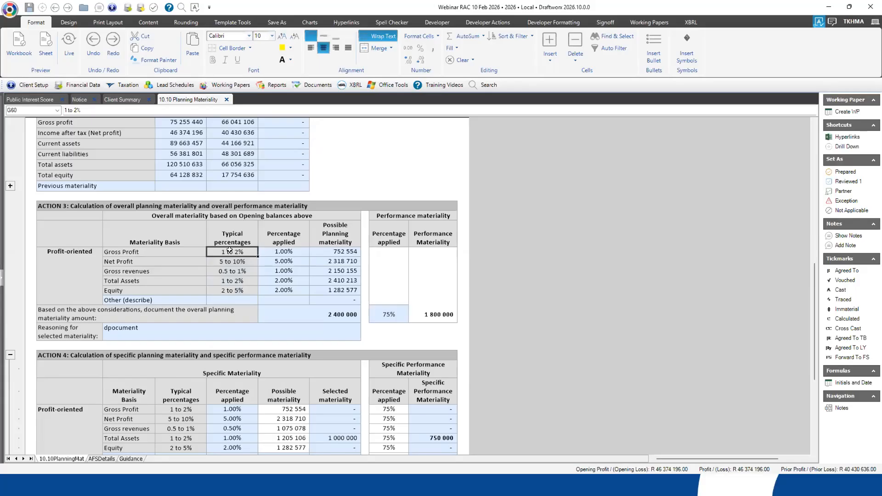
- Check the guidance for the overall planning materiality in Action 3 and set its amount to 1
click(323, 317)
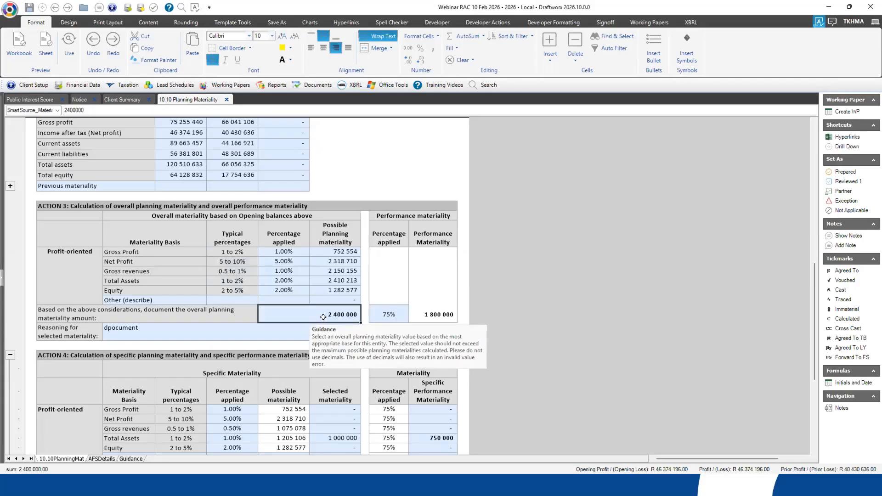
click(338, 237)
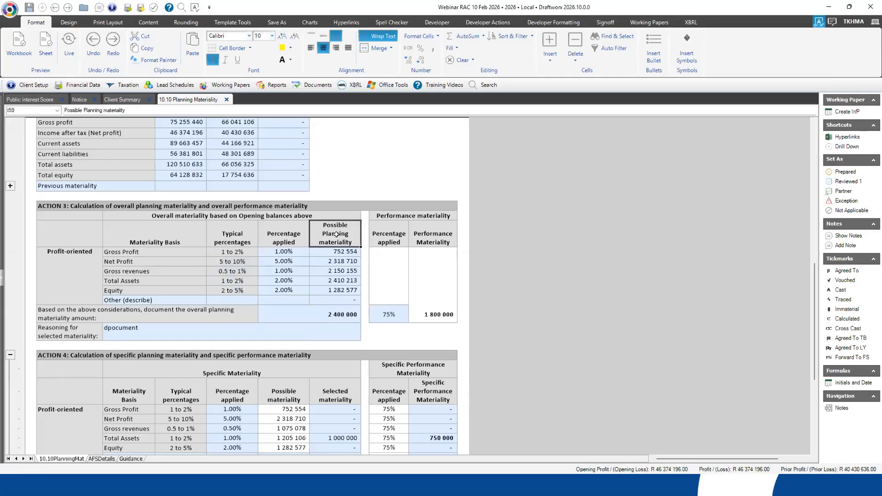
click(318, 314)
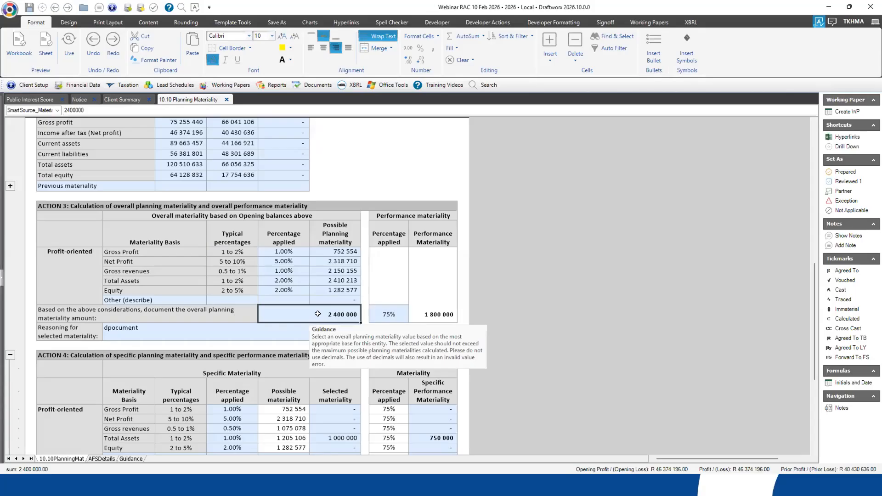
click(306, 329)
click(323, 308)
text(1)
key(Return)
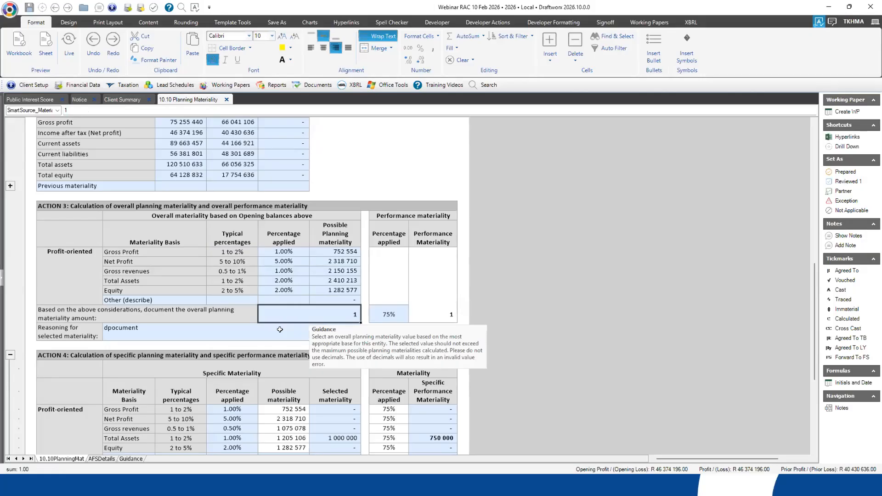
- Examine the possible planning materiality amounts in Action 3 for each basis from Gross Profit to Equity
click(329, 252)
click(331, 261)
click(331, 271)
click(336, 280)
click(333, 289)
click(335, 252)
shift+click(322, 293)
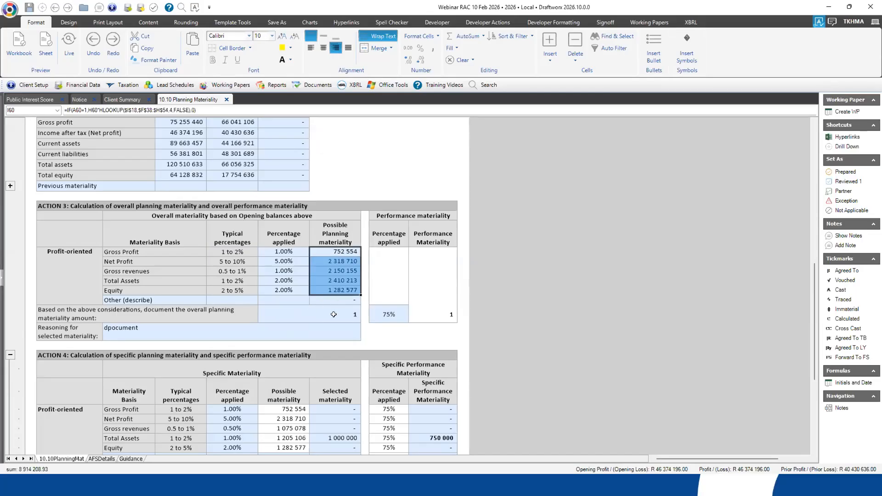
click(330, 277)
- Try to set the overall planning materiality amount to 3000000, then cancel the entry
click(328, 308)
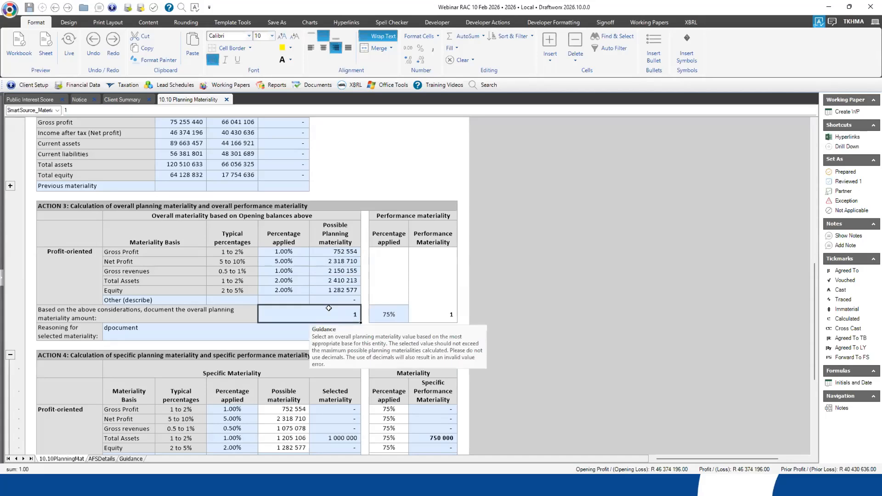
text(3000000)
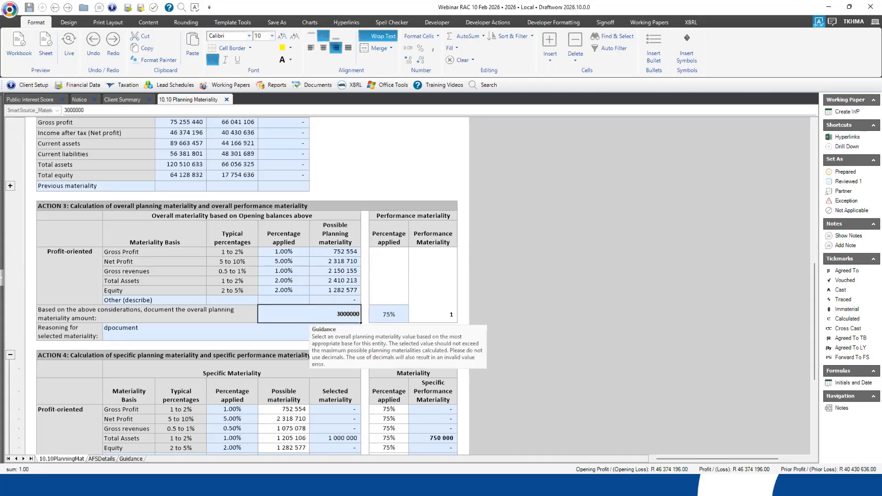
key(Return)
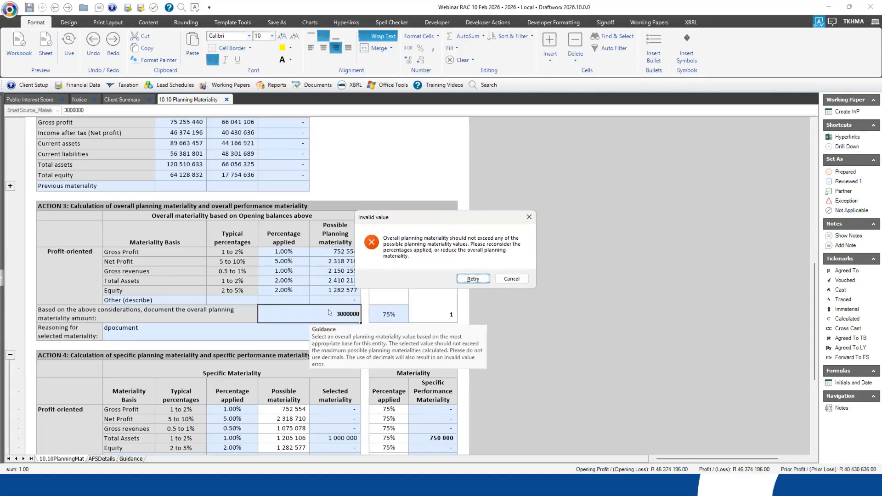
click(511, 279)
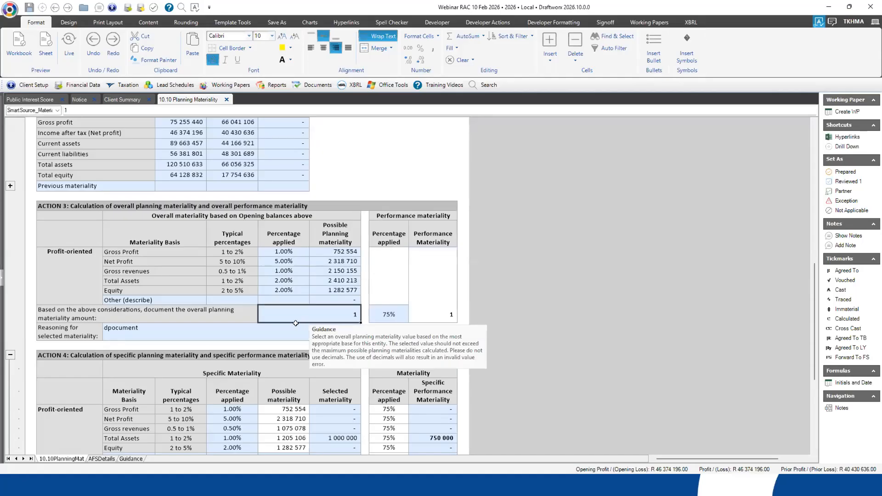
- Set the overall planning materiality amount in Action 3 to 2 400 000
text(2 400 000)
key(Return)
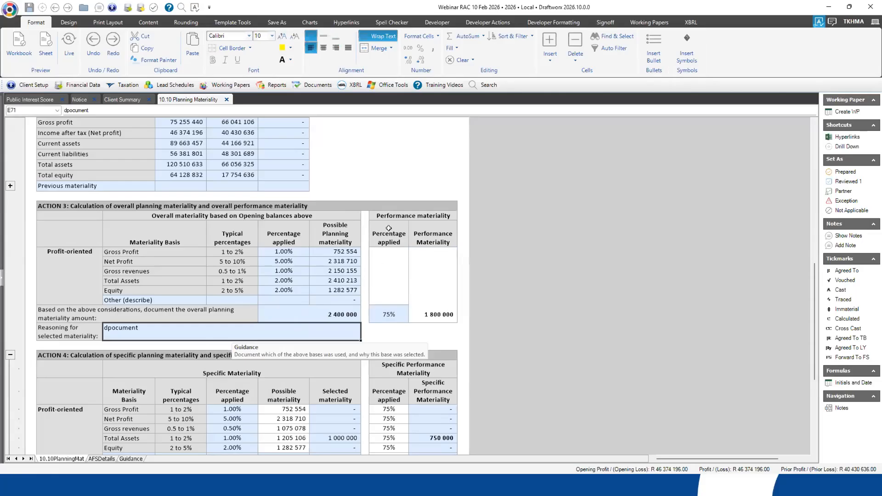
- Examine the overall performance materiality percentage and Action 4's guidance, Total Assets possible and selected materiality, and specific performance materiality
click(389, 311)
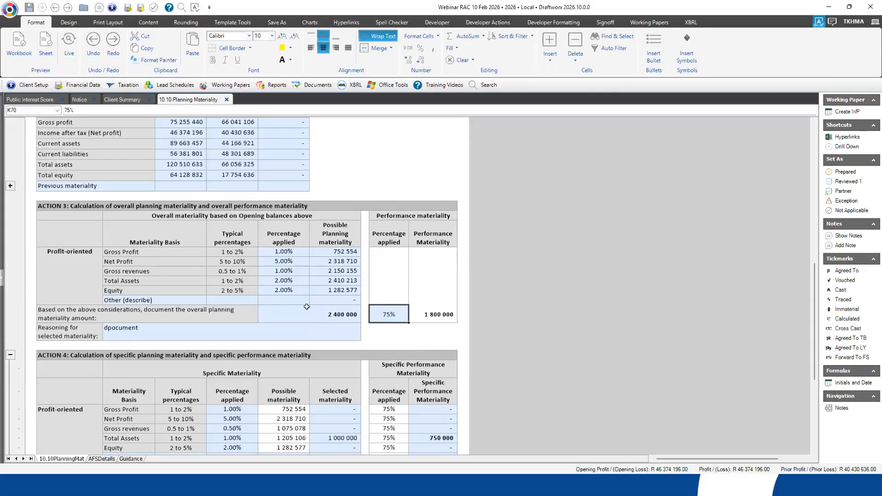
scroll(306, 307, down, 2)
scroll(303, 304, down, 1)
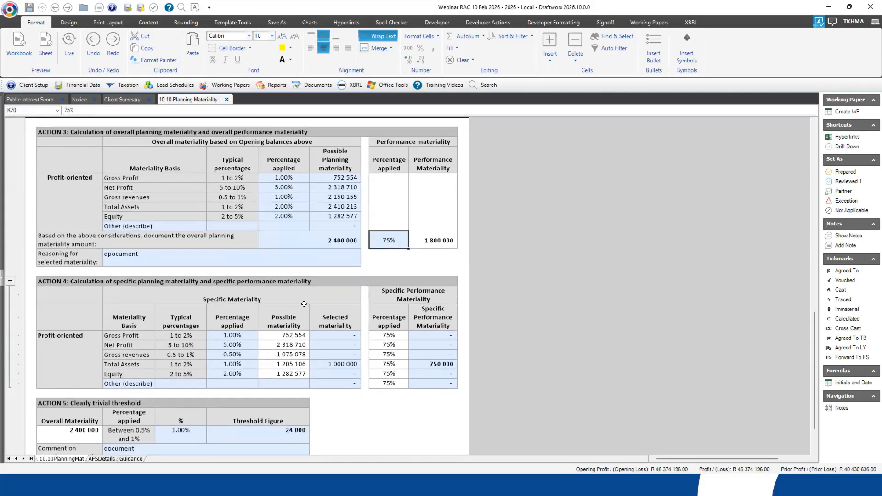
click(126, 265)
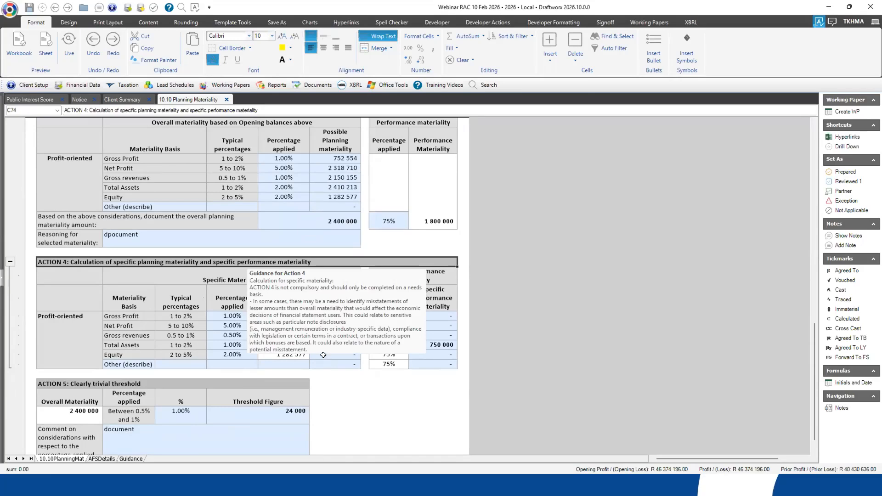
click(132, 346)
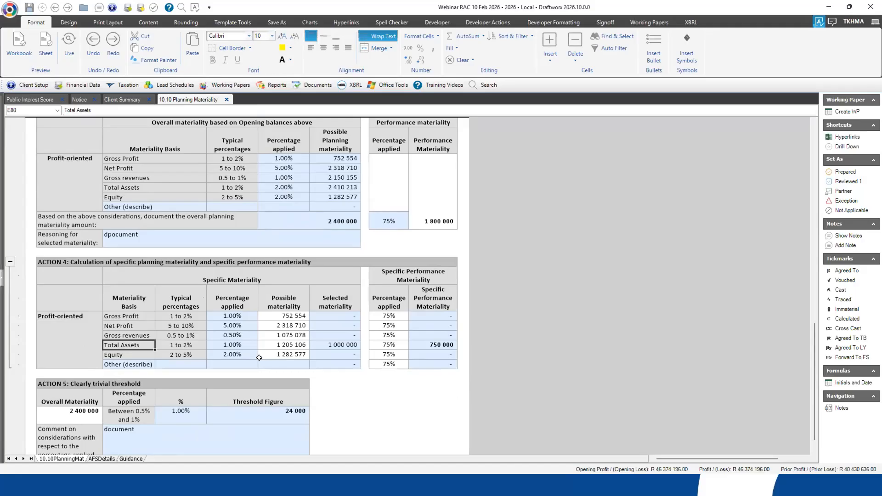
click(332, 346)
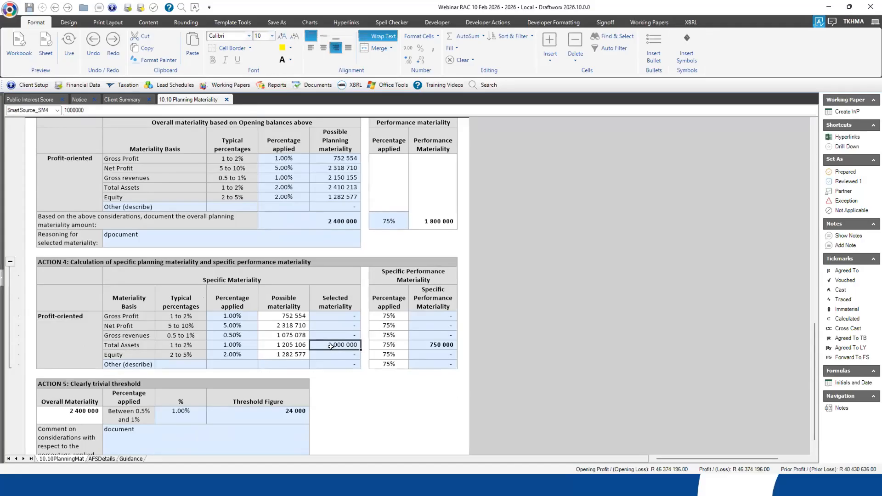
click(292, 342)
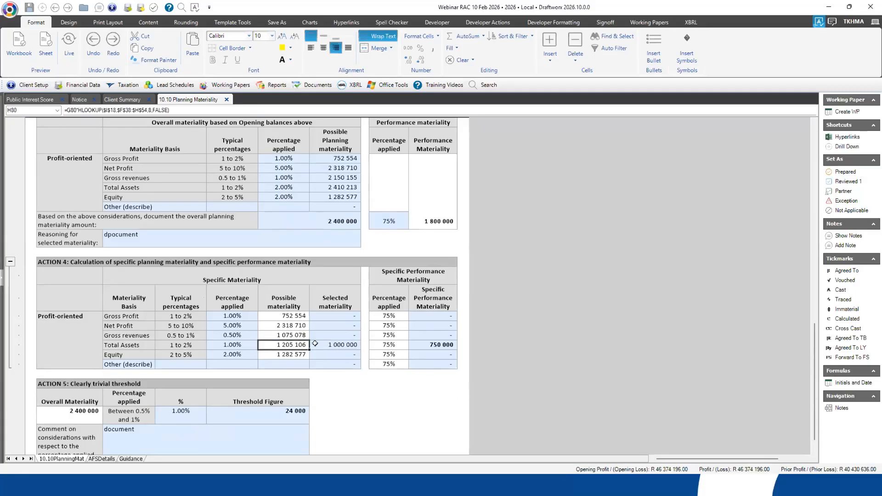
click(344, 345)
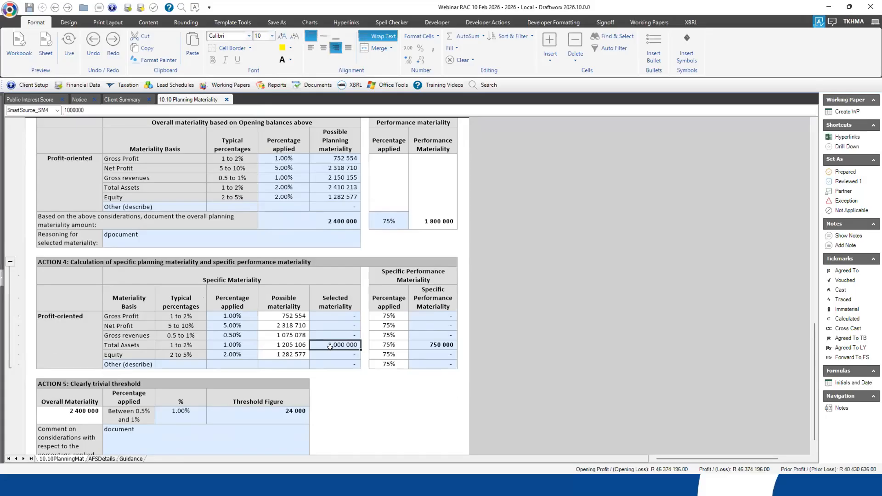
click(433, 344)
key(Left)
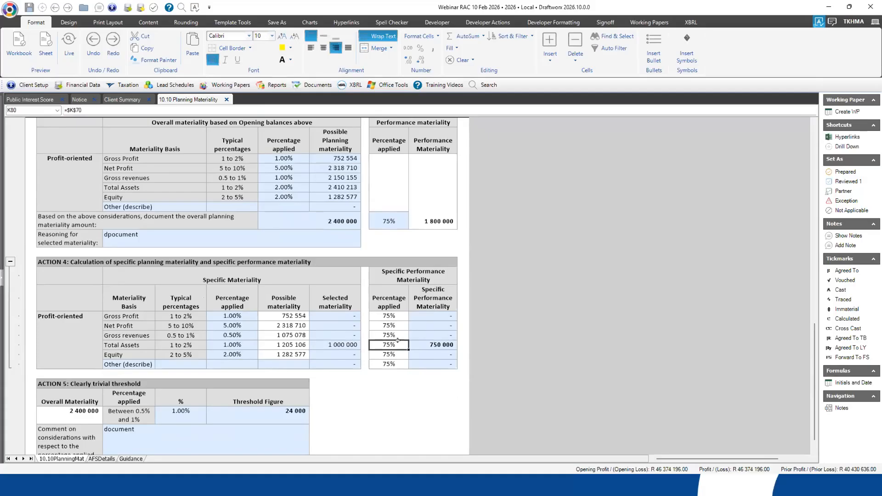
click(395, 221)
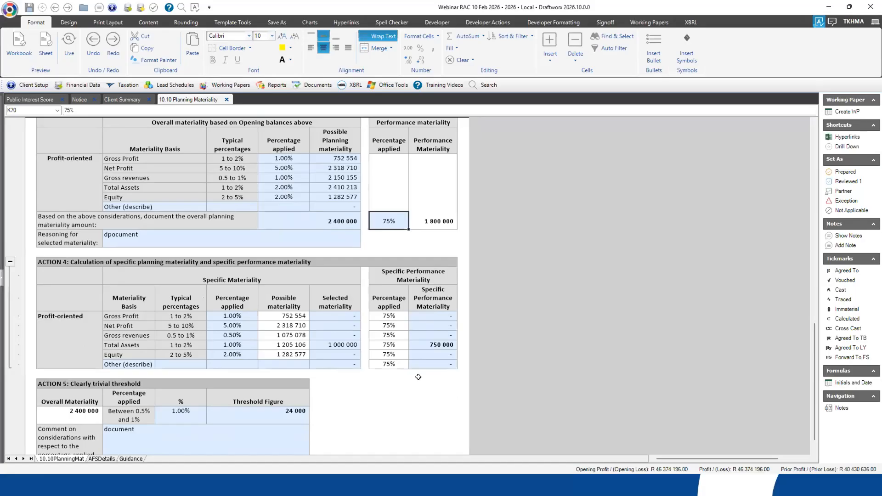
- Review the clearly trivial threshold in Action 5, including its permitted percentage range and the comment on the percentage applied
scroll(417, 374, down, 1)
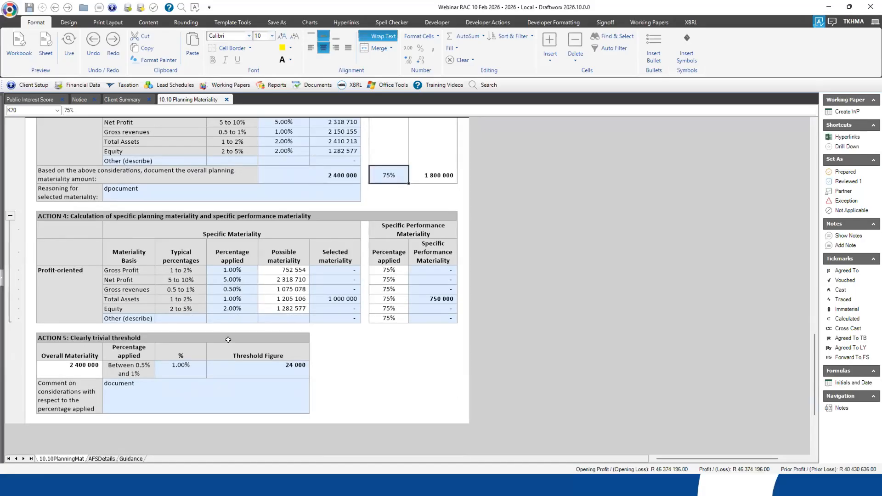
click(178, 392)
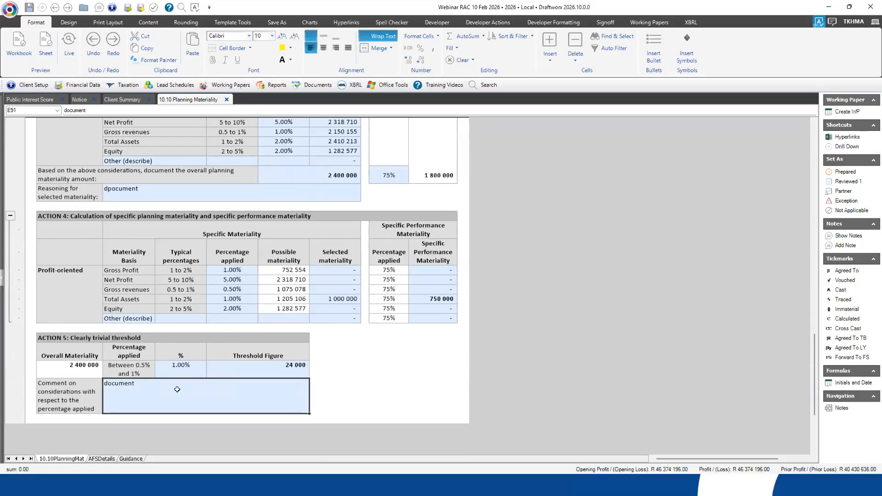
click(126, 367)
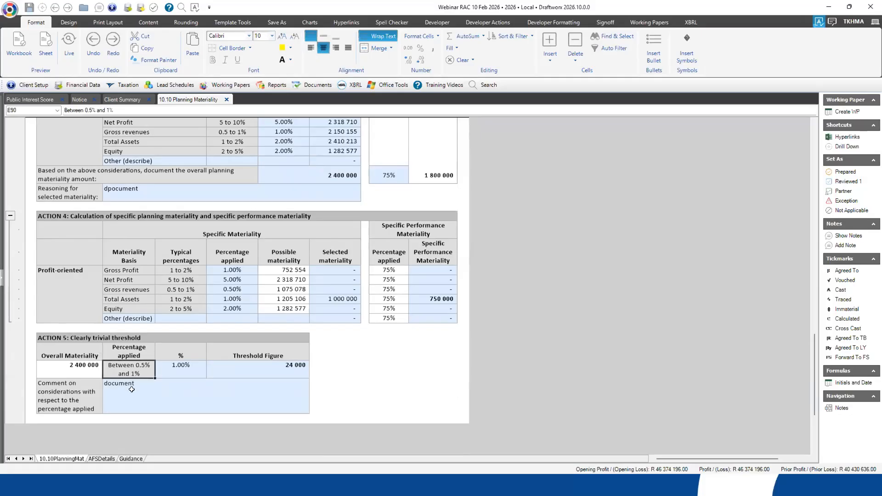
click(152, 401)
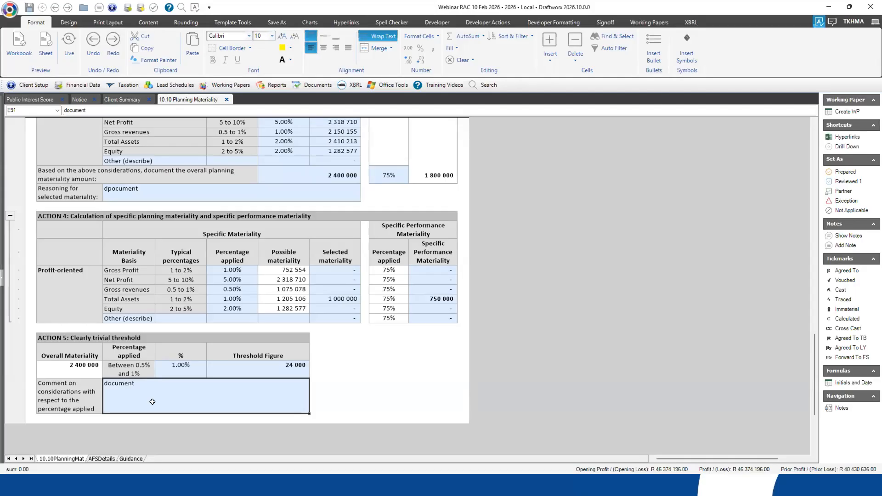
click(337, 395)
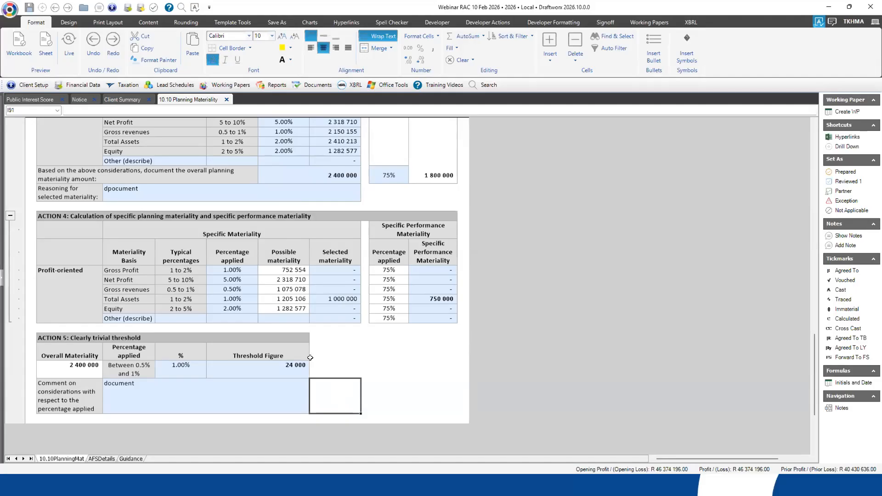
- Open working paper 10.20 Identification of audit sections from the 10 Engagement and team setup group
click(230, 85)
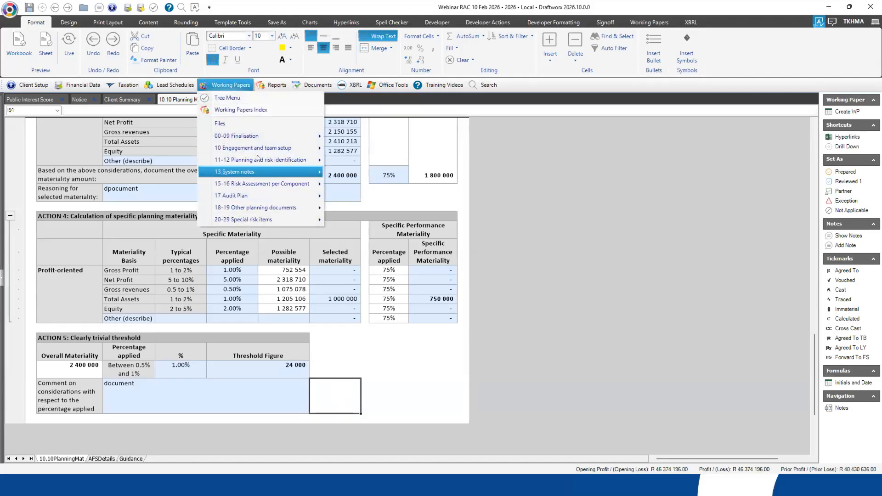
mouse_move(255, 152)
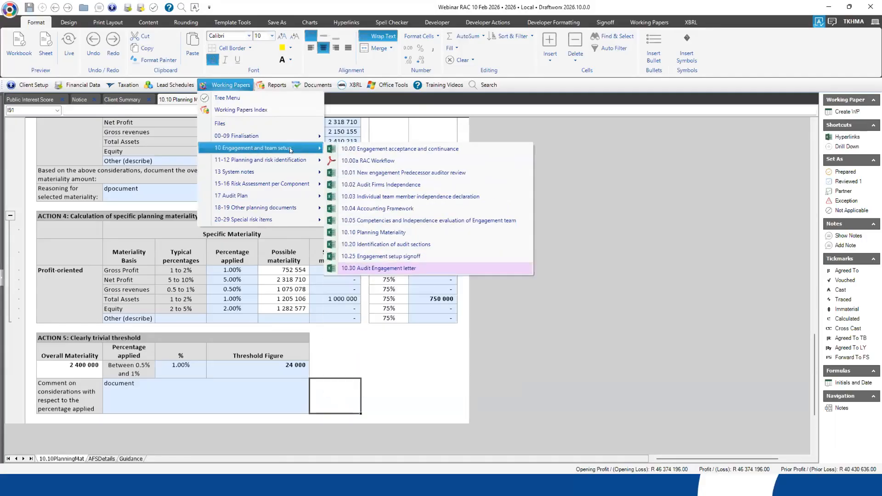
click(390, 245)
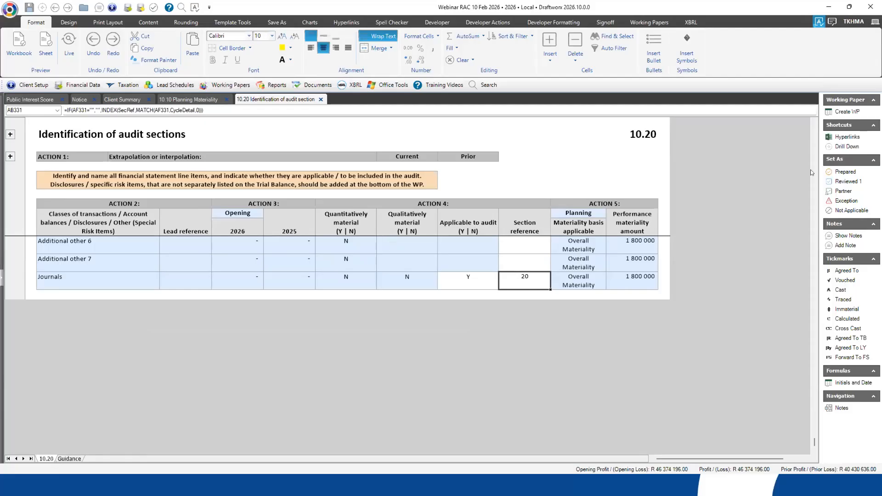
- Examine the section references assigned to Payroll expenses and Depreciation - PPE & ROU at the start of the line items
scroll(811, 276, up, 4)
drag(811, 422, 804, 114)
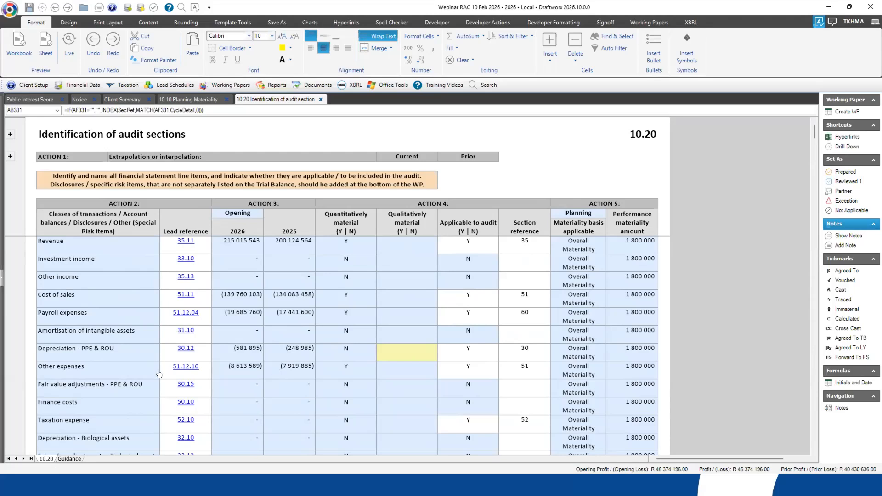
click(65, 310)
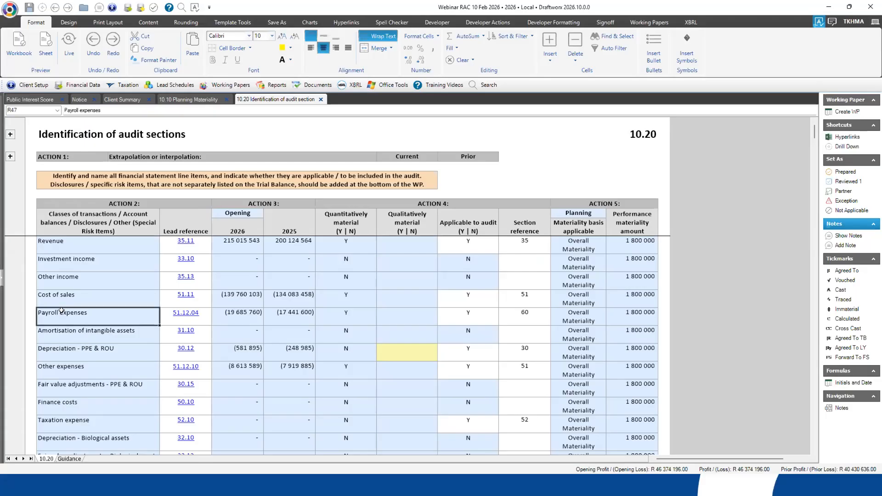
click(511, 315)
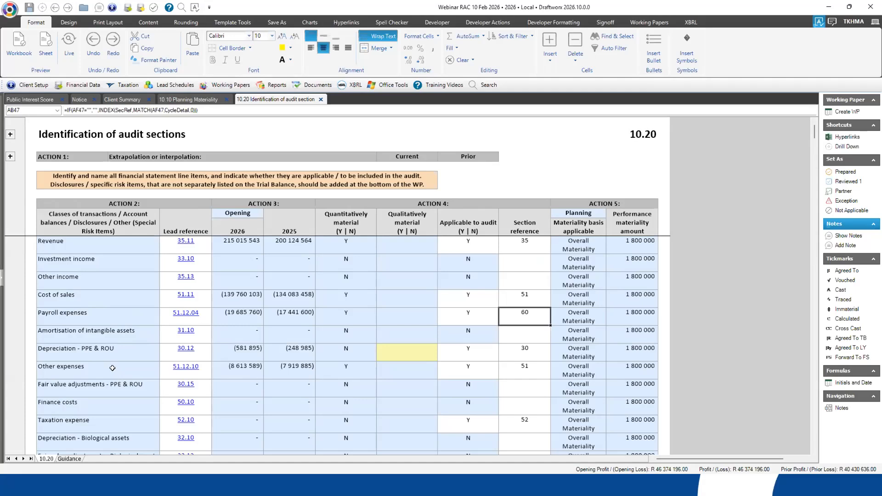
click(62, 350)
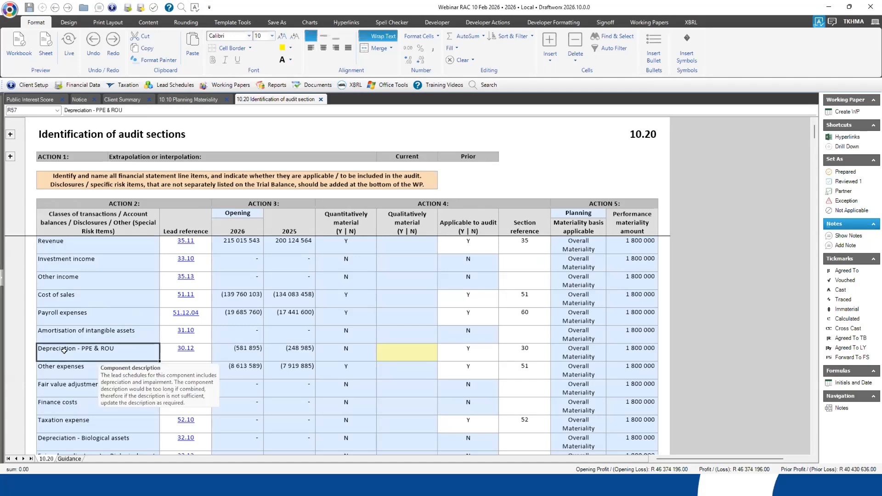
click(528, 359)
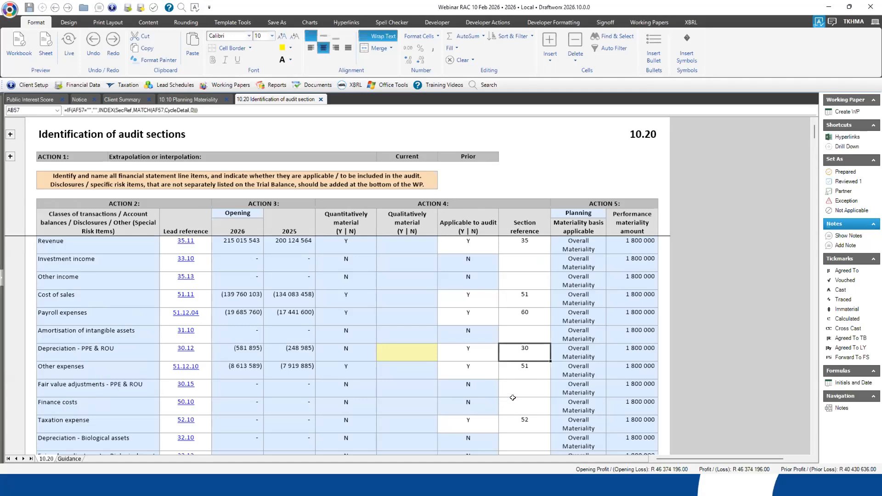
- Compare the section reference of Property plant and equip & Right-of-use assets under Account balances with the income statement items
scroll(140, 361, down, 3)
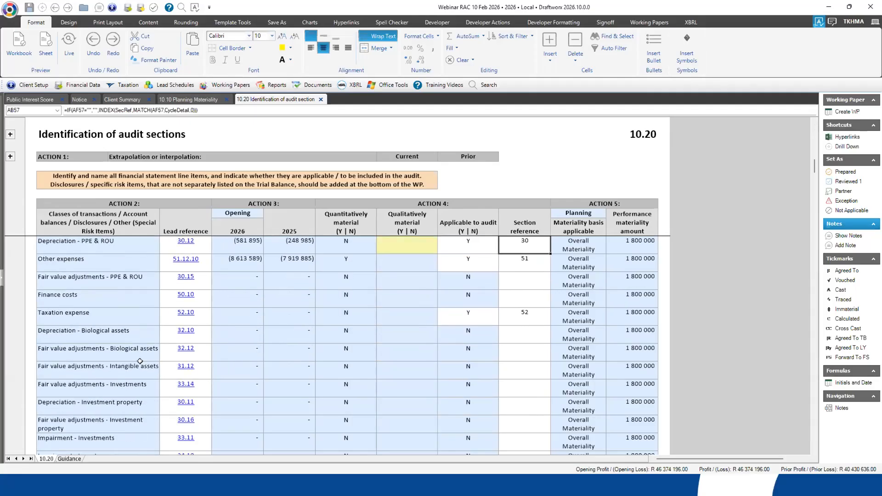
scroll(141, 361, down, 8)
click(138, 339)
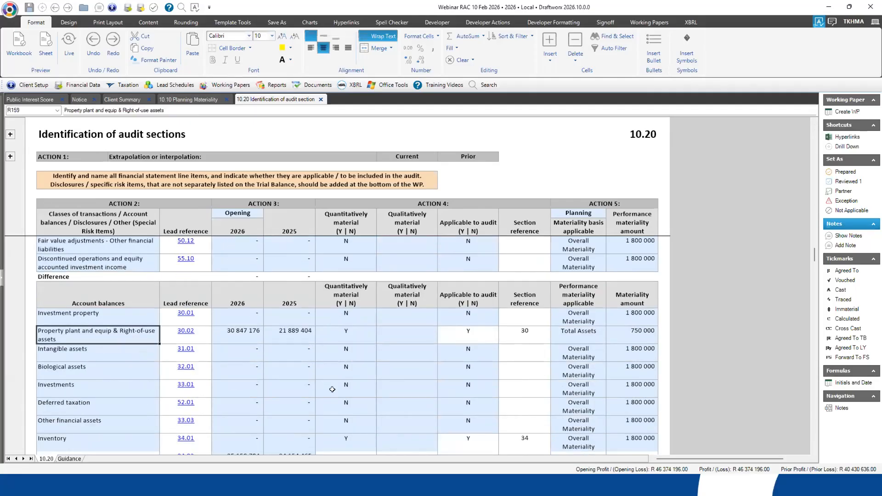
click(532, 332)
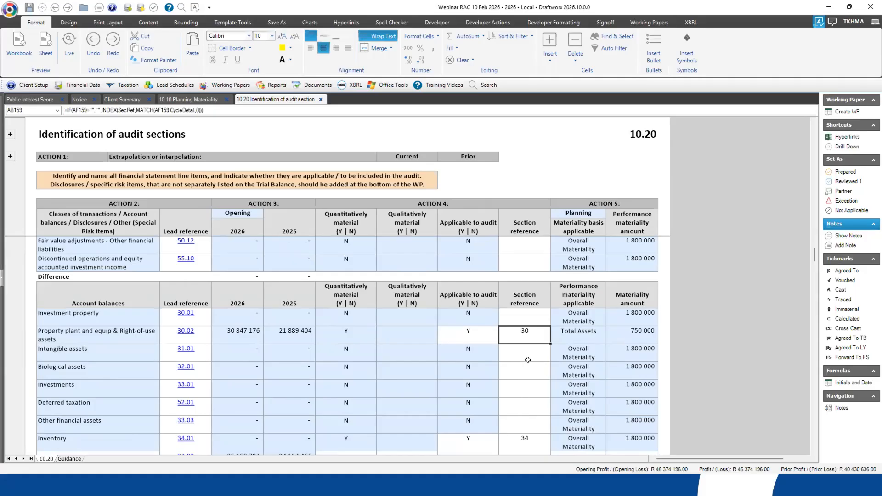
scroll(520, 352, up, 3)
click(521, 352)
scroll(534, 365, up, 7)
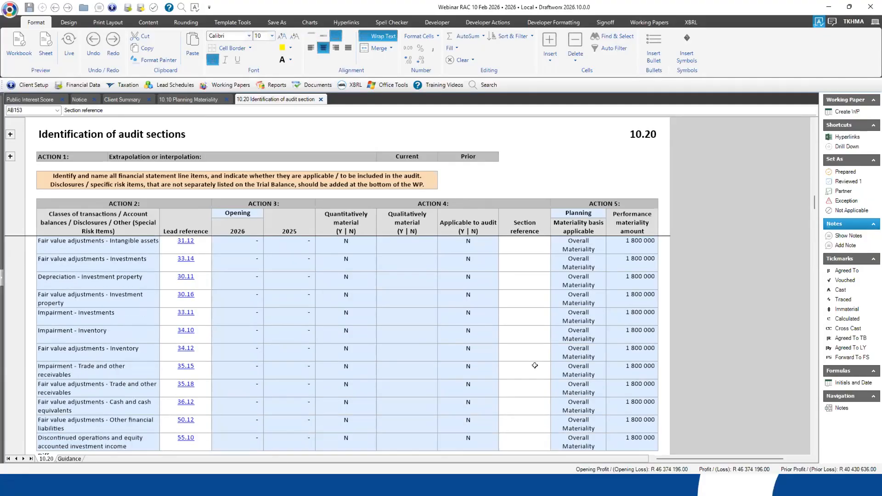
scroll(535, 365, up, 13)
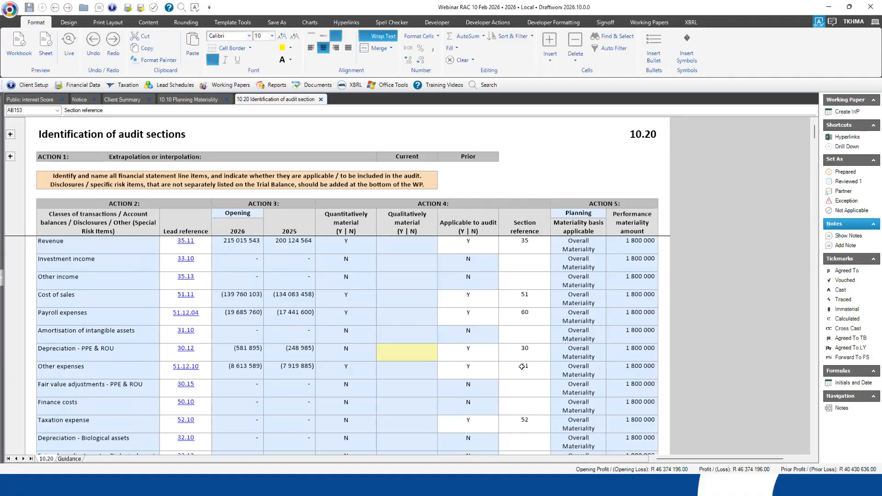
- Check Action 4's quantitative materiality for Revenue and Depreciation - PPE & ROU, and set the depreciation line's qualitatively material answer to N
click(438, 201)
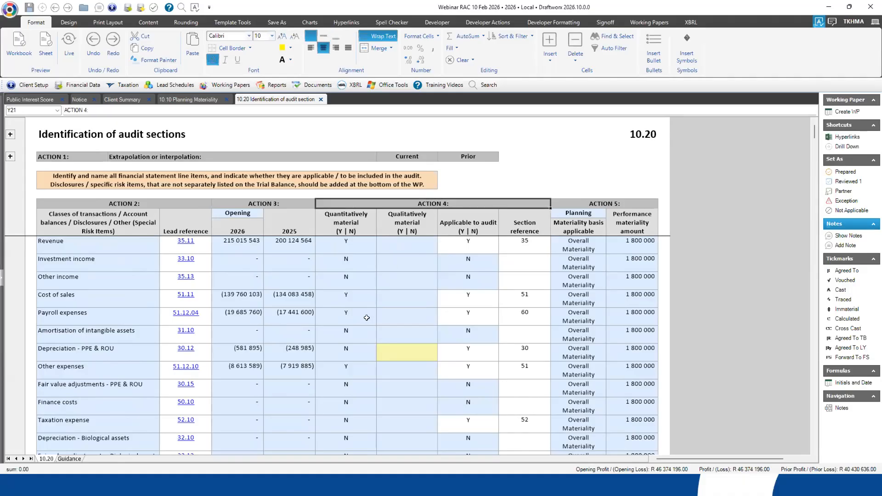
click(346, 241)
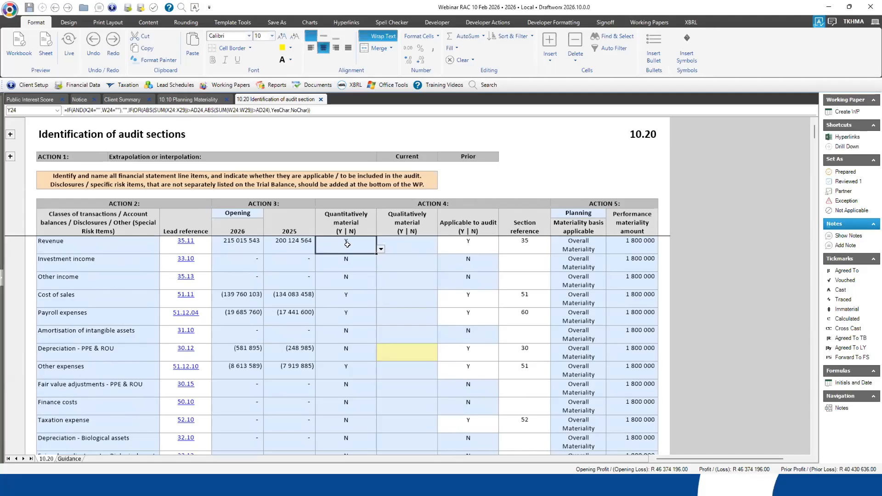
click(357, 352)
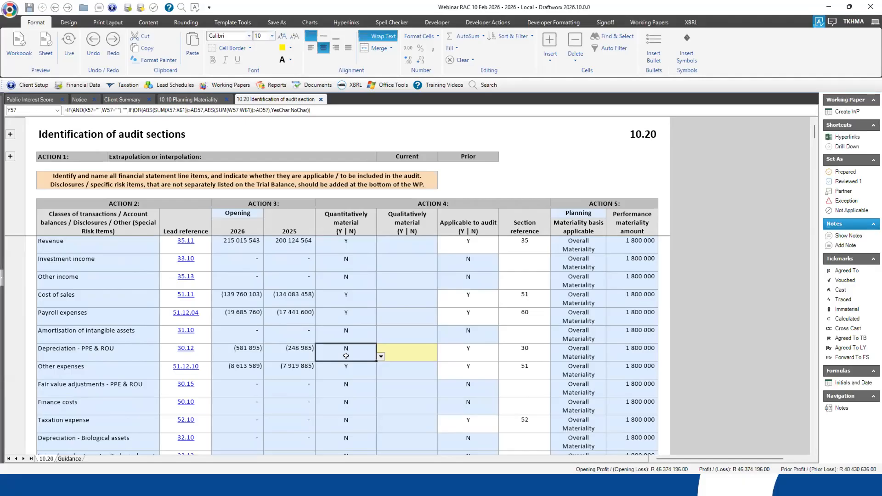
click(409, 356)
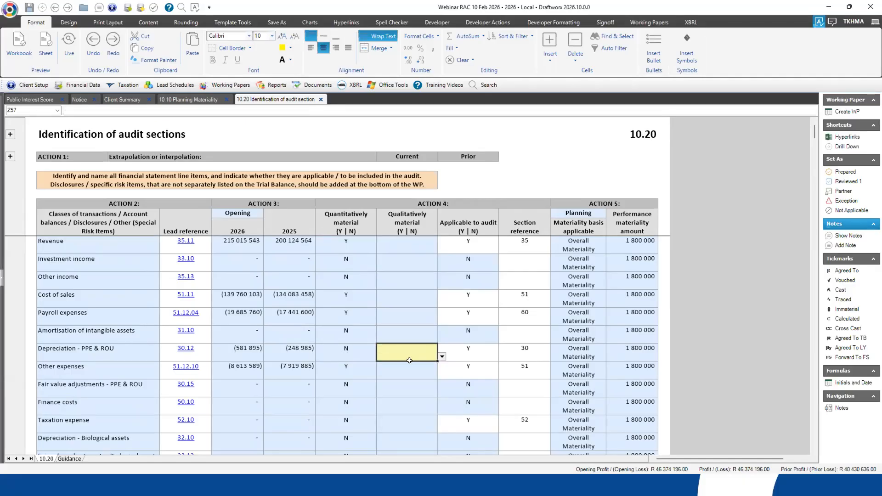
click(441, 357)
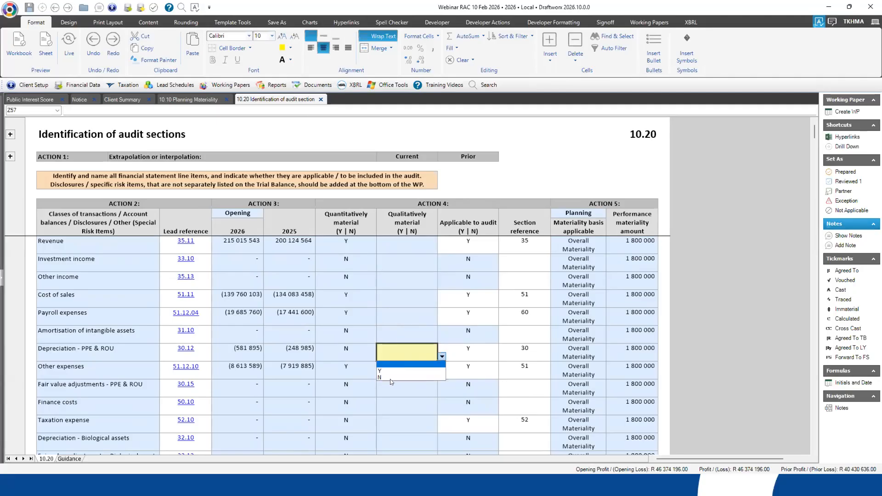
click(394, 378)
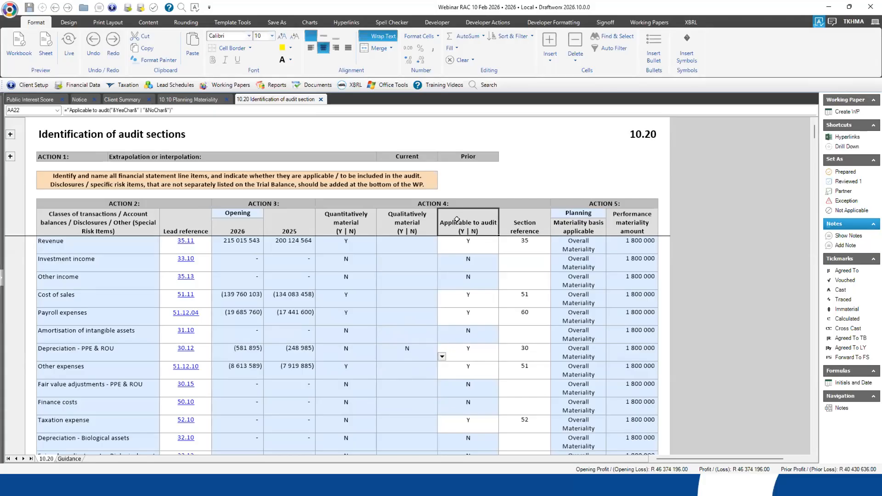
- Review the Applicable to audit column and its options for Revenue, along with the 2026 and 2025 amounts for Depreciation - PPE & ROU
click(497, 226)
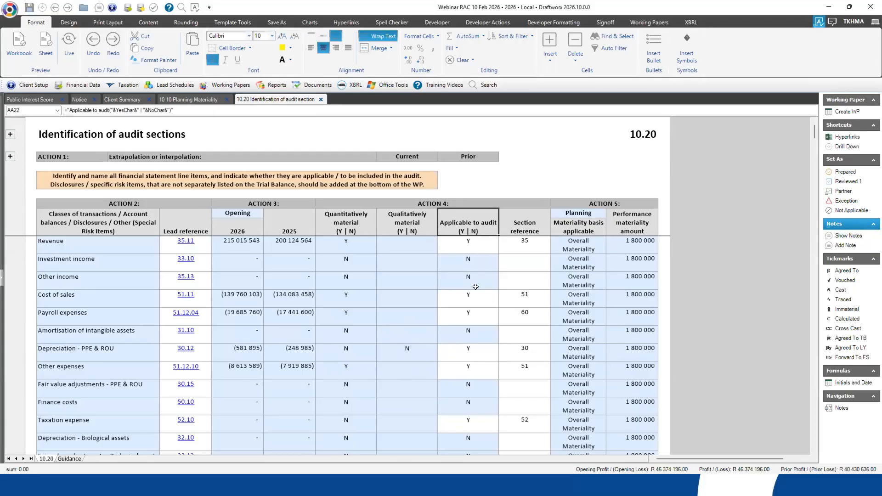
click(466, 243)
click(245, 240)
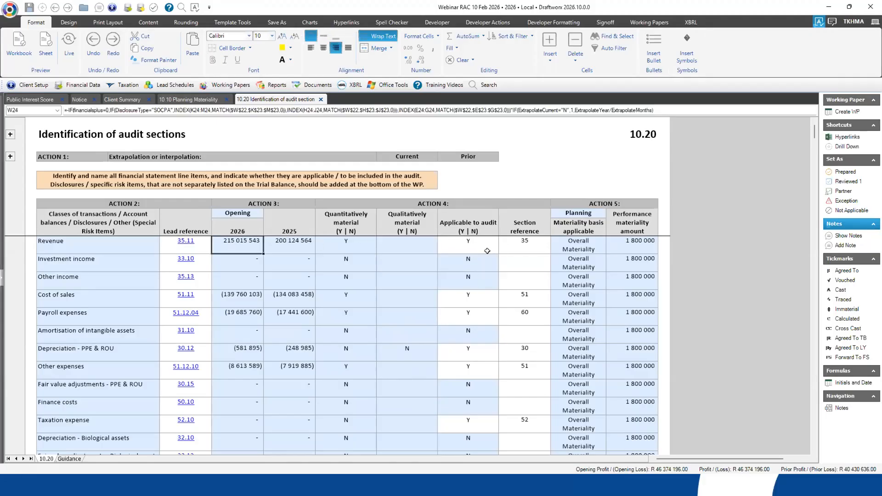
drag(478, 242, 481, 365)
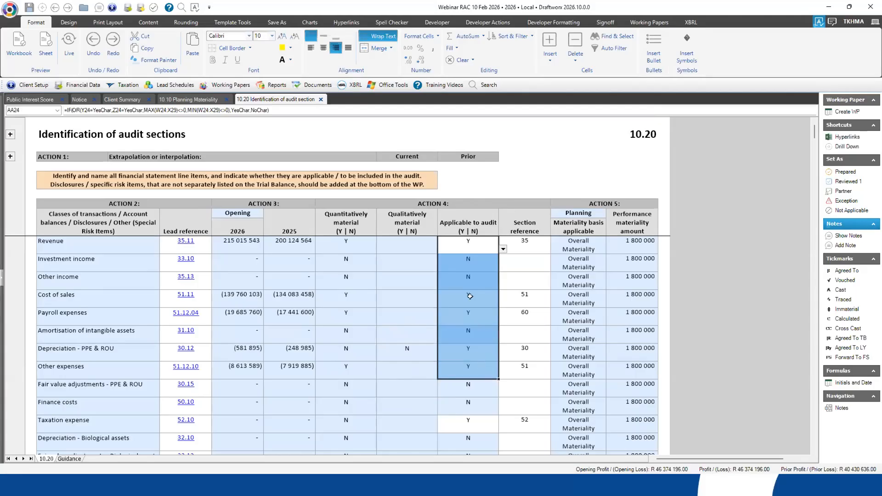
click(461, 244)
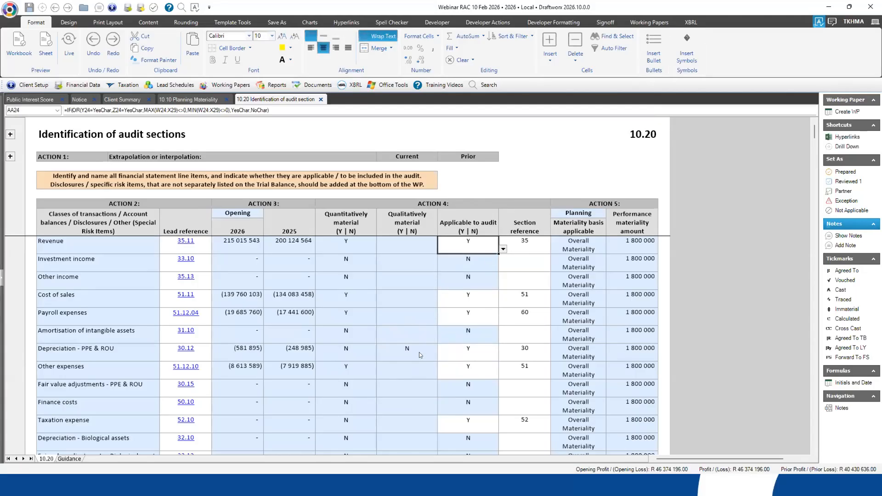
click(503, 249)
click(450, 243)
click(252, 354)
click(276, 352)
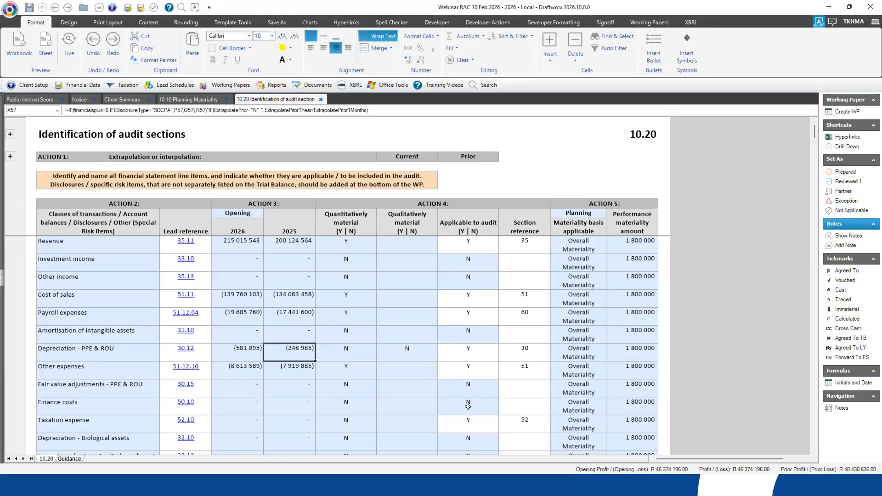
- Review the section references from Revenue through Finance costs, including the one for Other expenses
click(525, 370)
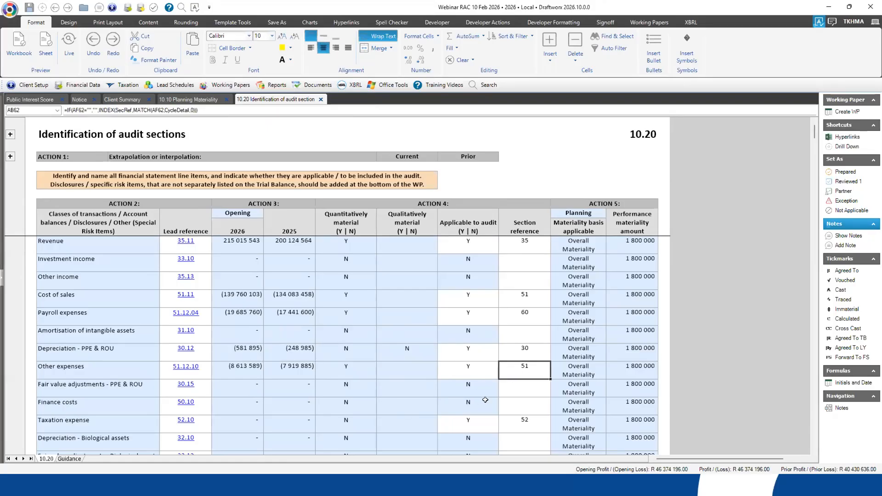
drag(521, 244, 528, 406)
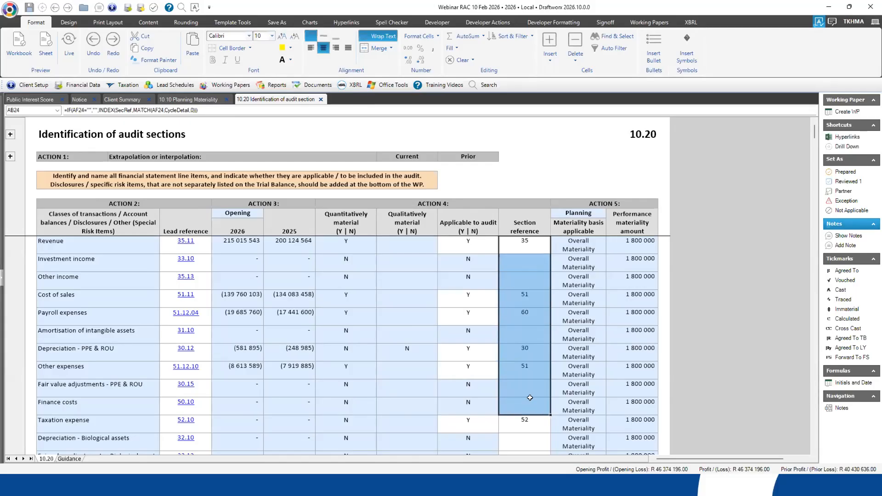
click(503, 368)
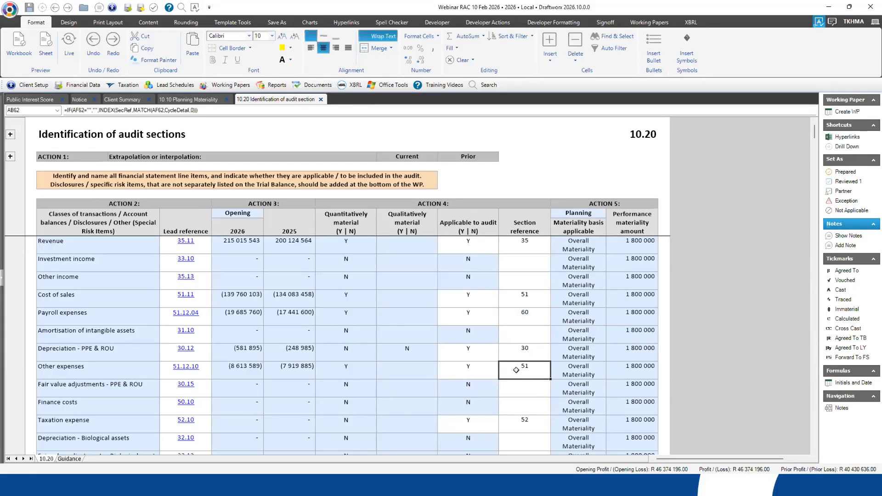
- Examine Action 5's Planning selection and the available materiality basis options for Revenue
click(591, 202)
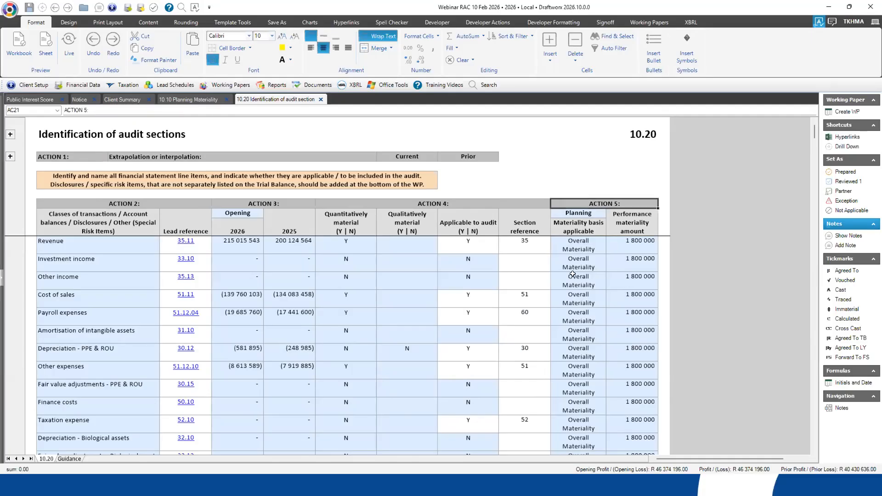
click(605, 214)
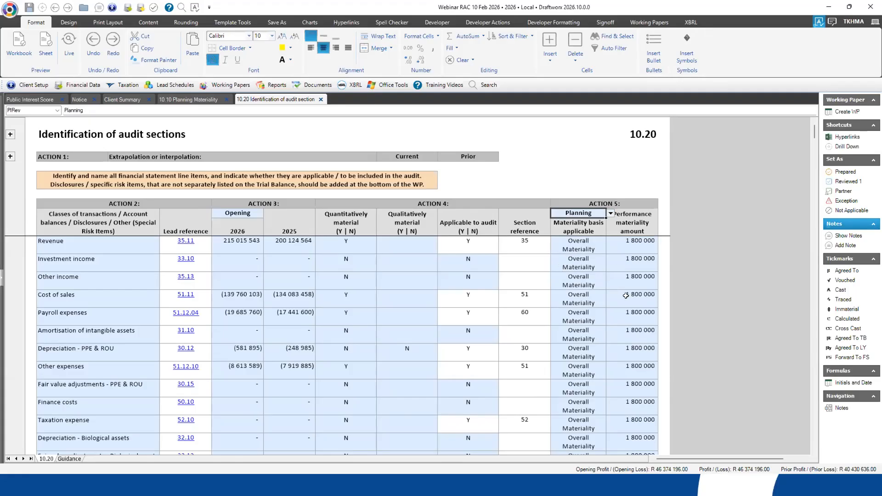
click(579, 244)
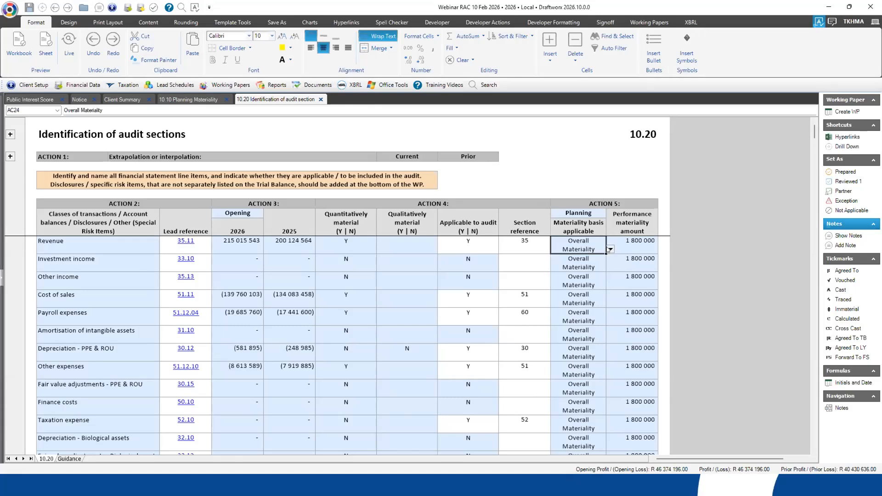
click(609, 249)
click(609, 249)
- Examine the performance materiality basis options and materiality amount for Property plant and equip & Right-of-use assets under Account balances
scroll(582, 321, down, 1)
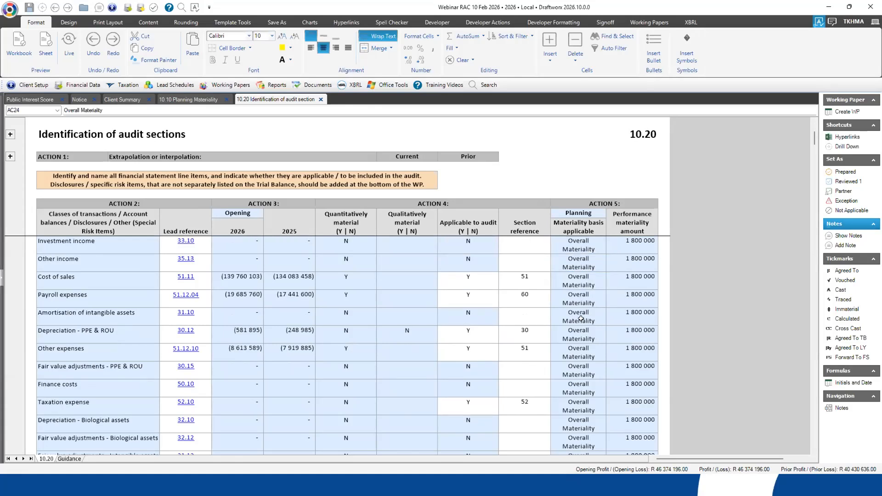
scroll(581, 318, down, 6)
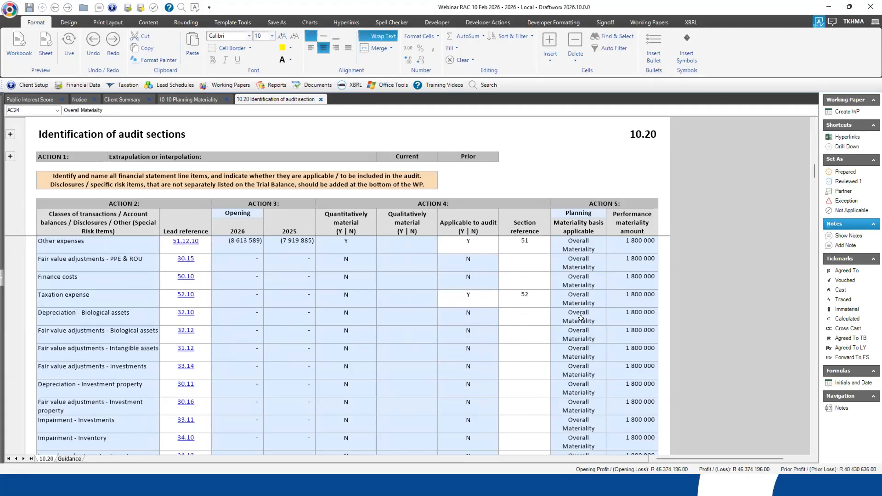
scroll(581, 319, down, 15)
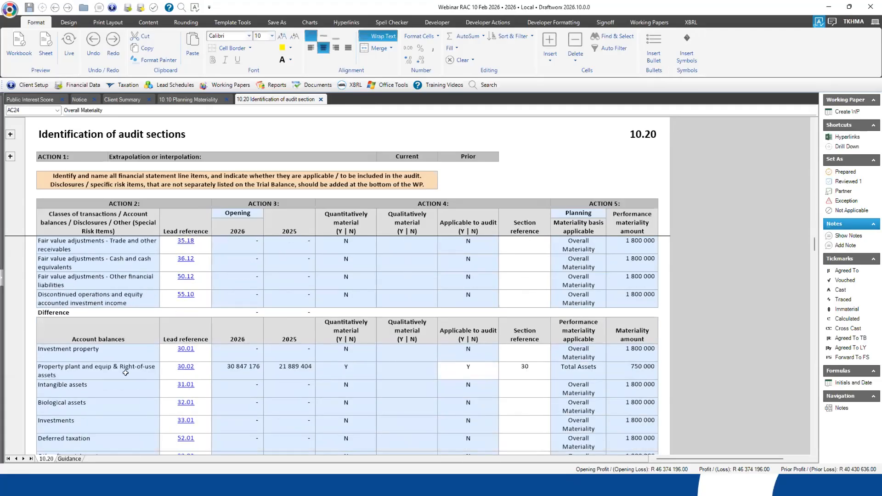
click(103, 363)
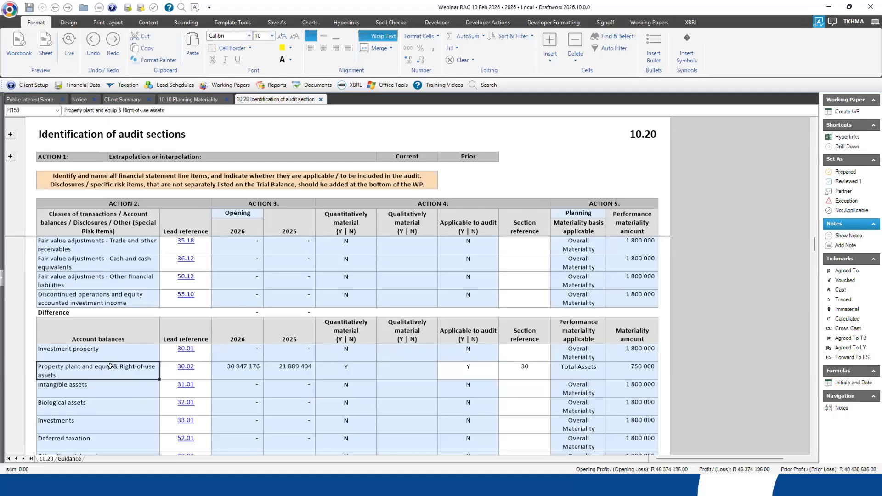
click(574, 373)
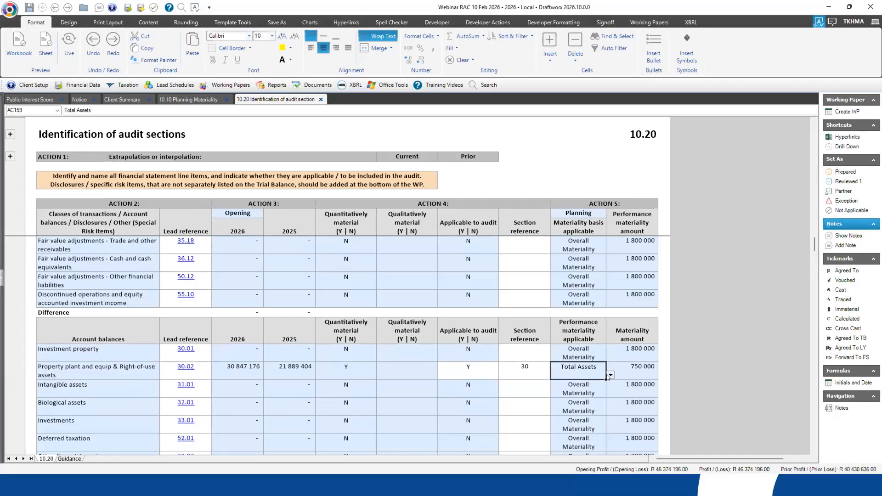
click(610, 375)
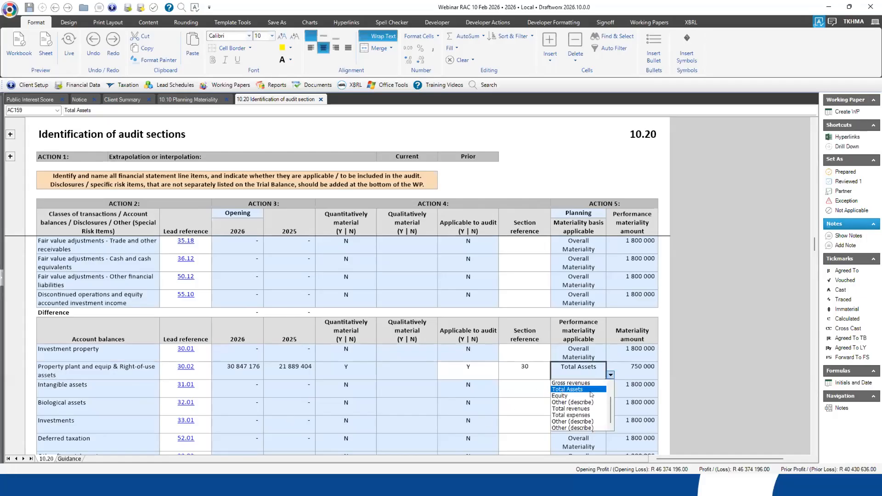
click(645, 366)
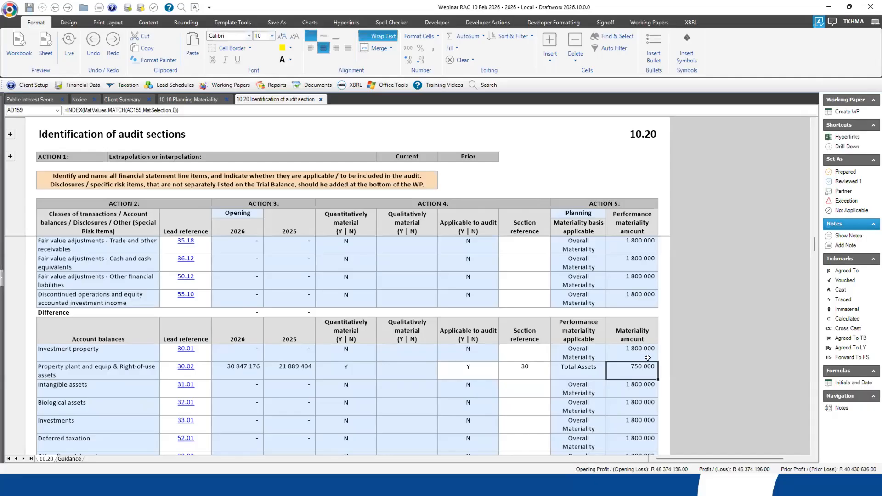
drag(815, 246, 810, 345)
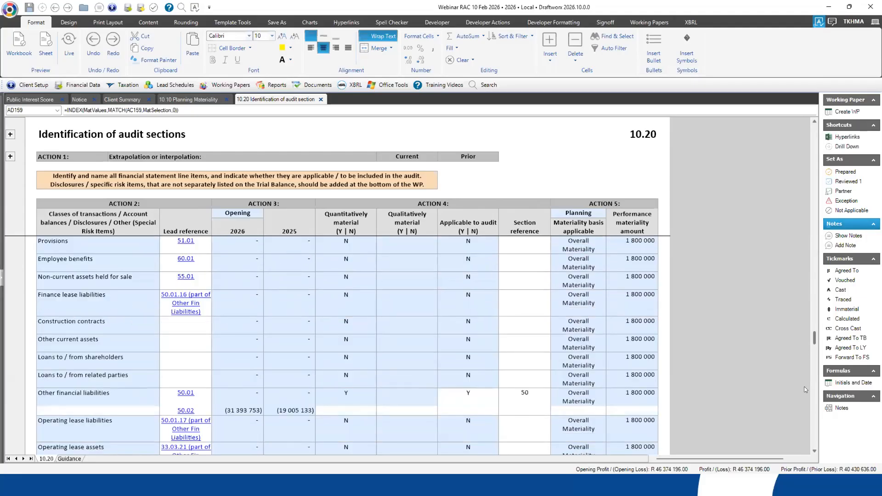
- Examine the Related parties, Contingent liabilities and Cash flow statement items under Disclosures in 10.20
scroll(802, 416, down, 5)
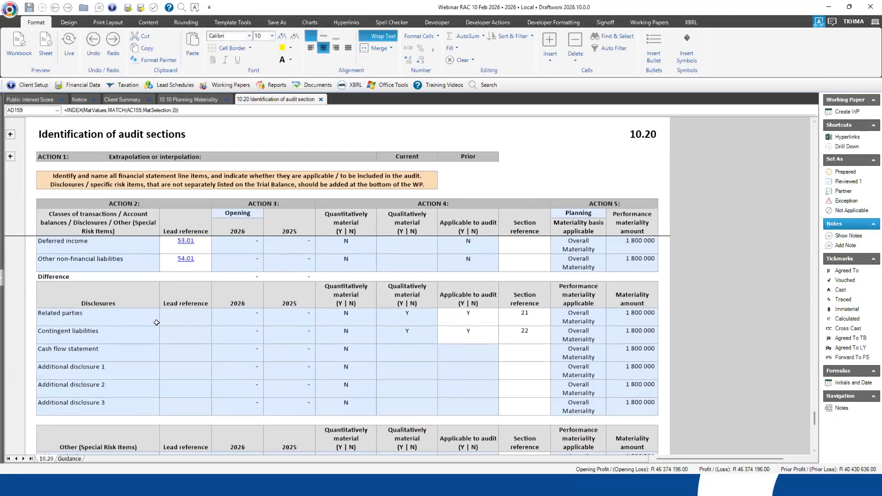
click(100, 317)
click(109, 332)
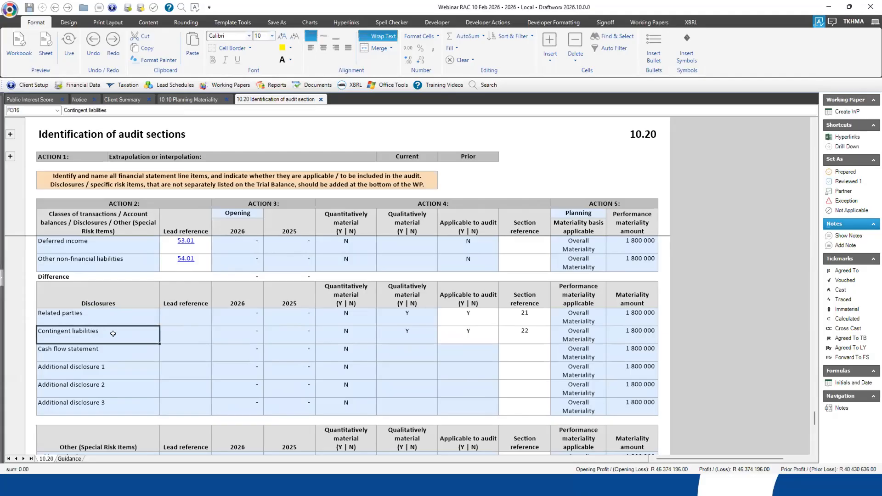
click(77, 354)
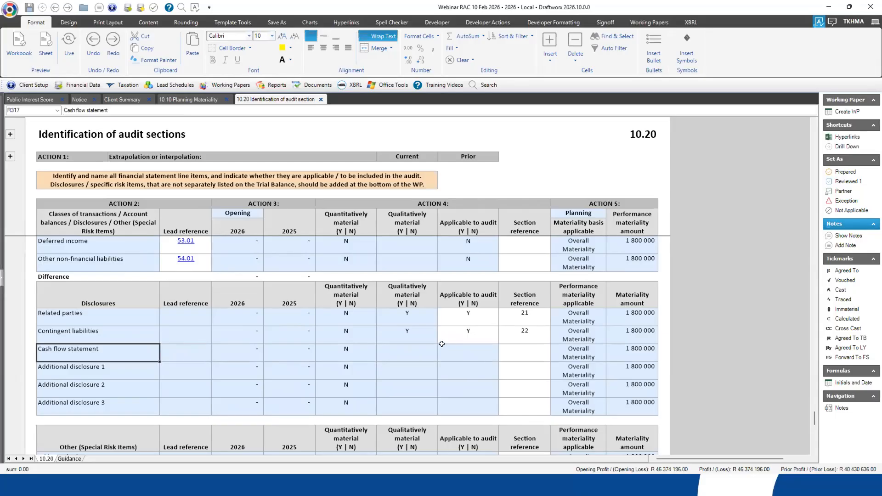
- Review the qualitative materiality, audit applicability and section references of Related parties and Contingent liabilities
click(408, 318)
drag(408, 319, 408, 330)
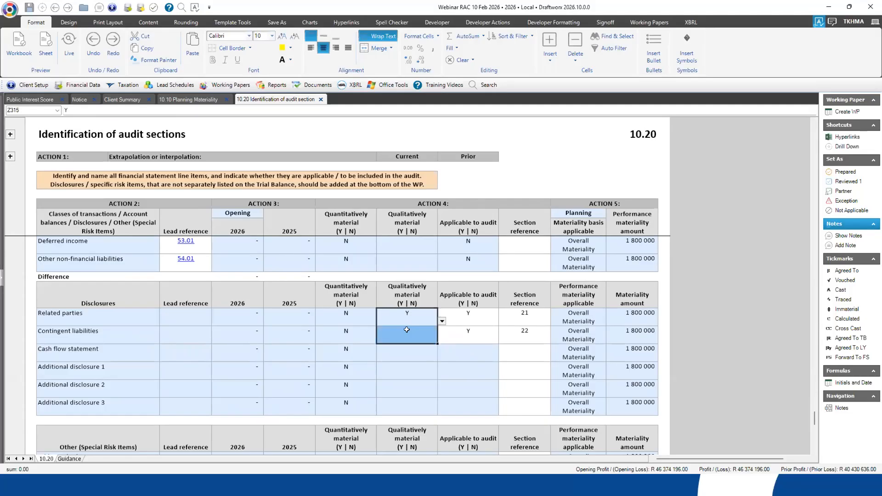
key(ctrl+d)
click(441, 321)
click(417, 312)
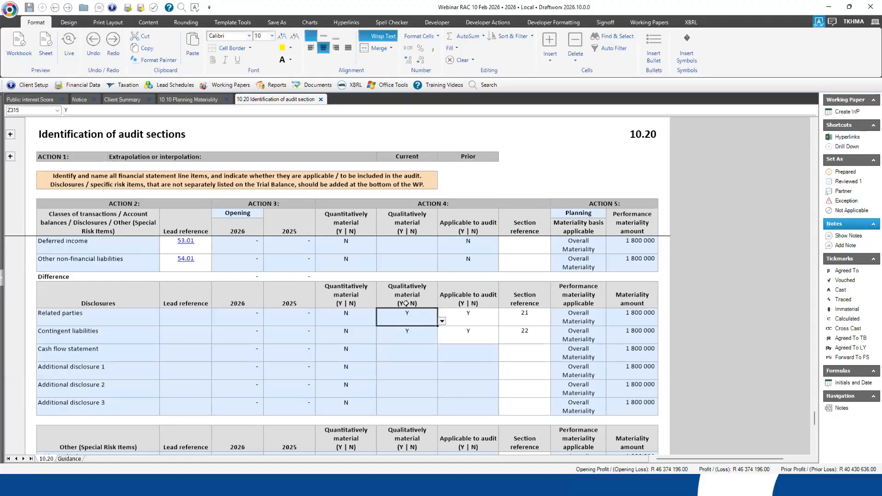
click(471, 314)
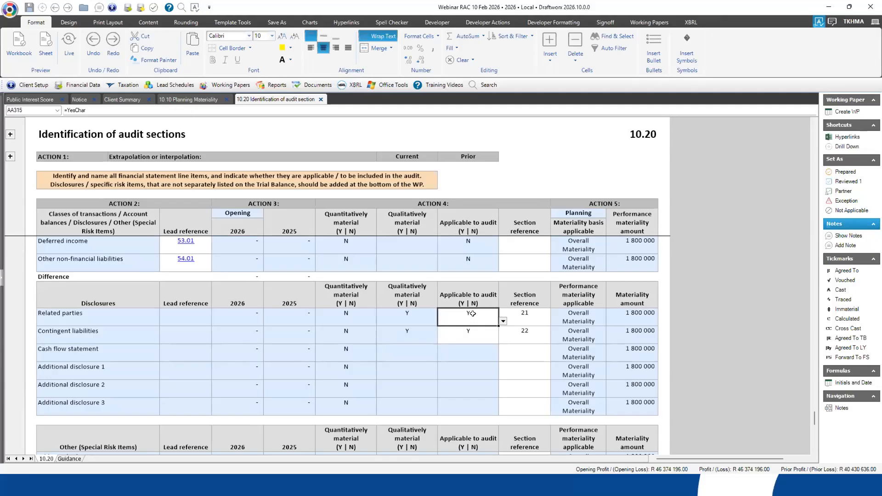
drag(520, 314, 523, 334)
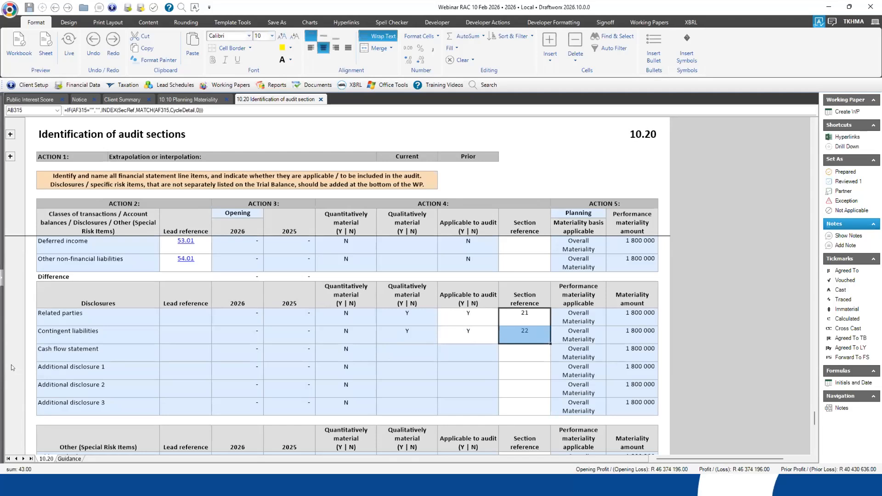
- Try marking Additional disclosure 1 as applicable to audit with Y, and clear that entry
click(83, 369)
click(82, 388)
click(88, 406)
click(464, 370)
click(503, 375)
click(468, 378)
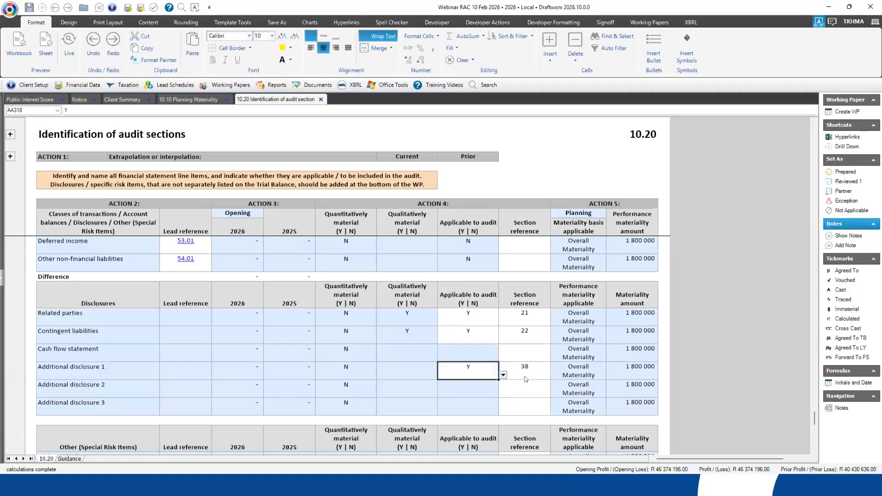
click(532, 367)
click(469, 368)
key(Delete)
- Set Qualitatively material to Y for Journals under Other (Special Risk Items)
scroll(550, 331, down, 1)
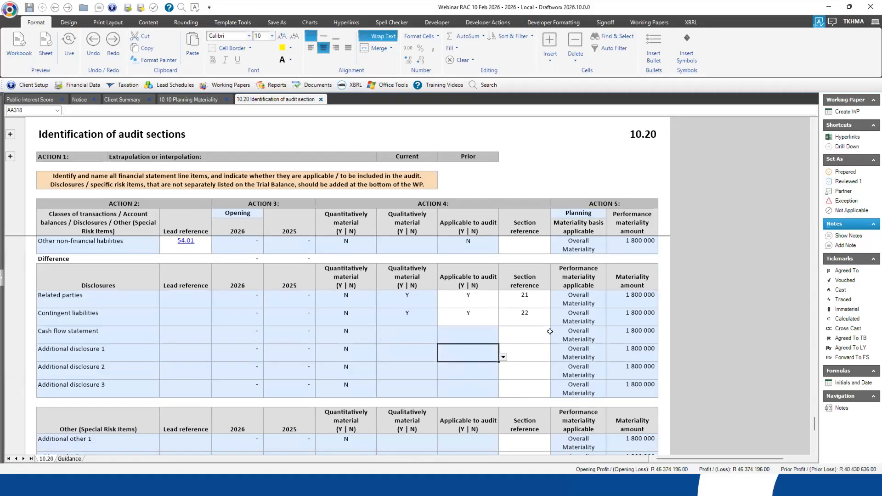
scroll(556, 330, down, 5)
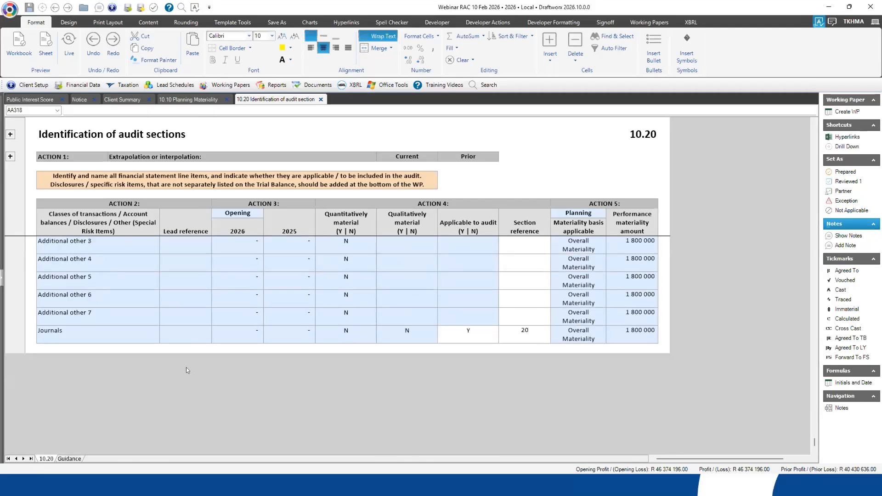
click(113, 331)
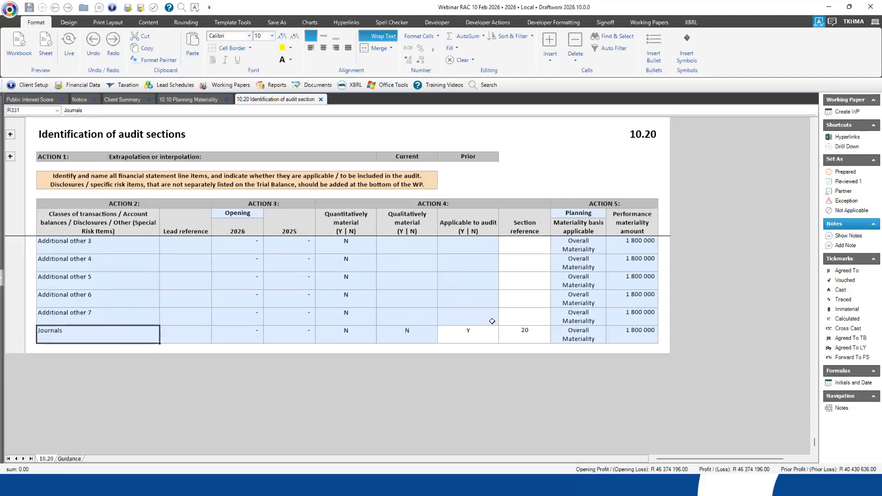
click(434, 339)
click(441, 339)
click(378, 348)
click(367, 335)
click(409, 335)
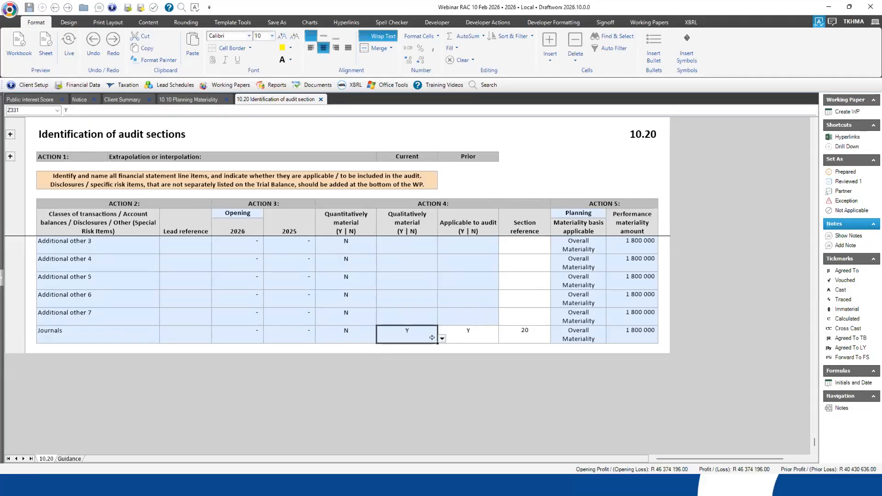
click(442, 339)
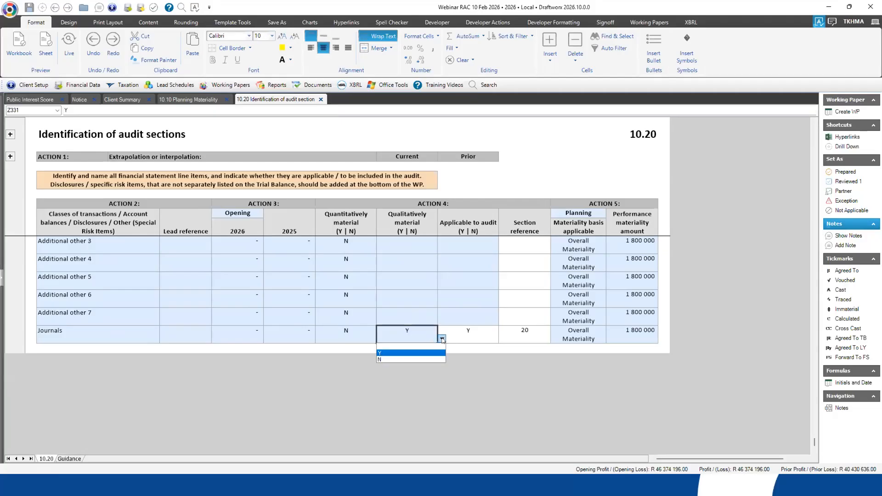
- Examine the audit applicability and the applicable materiality basis for Journals
click(469, 337)
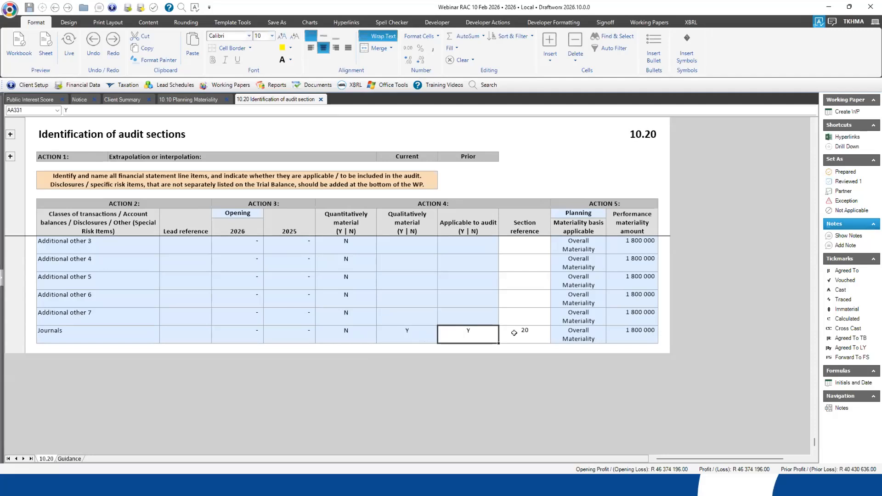
click(567, 335)
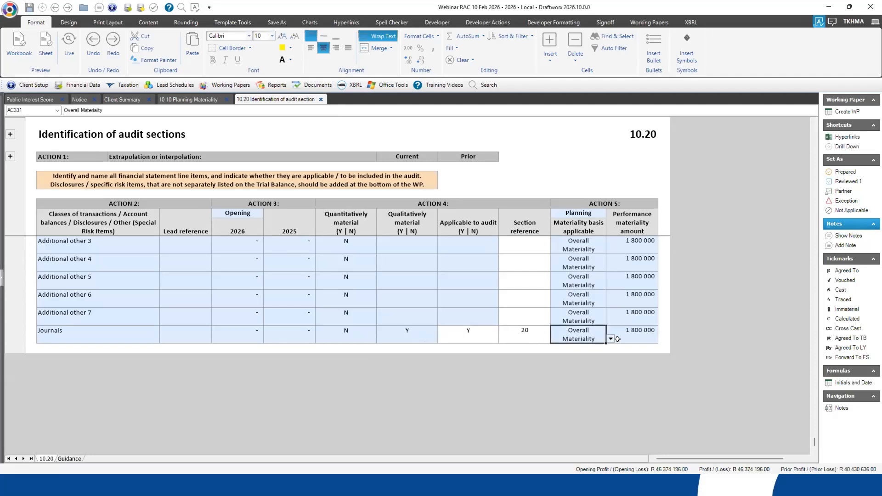
click(533, 349)
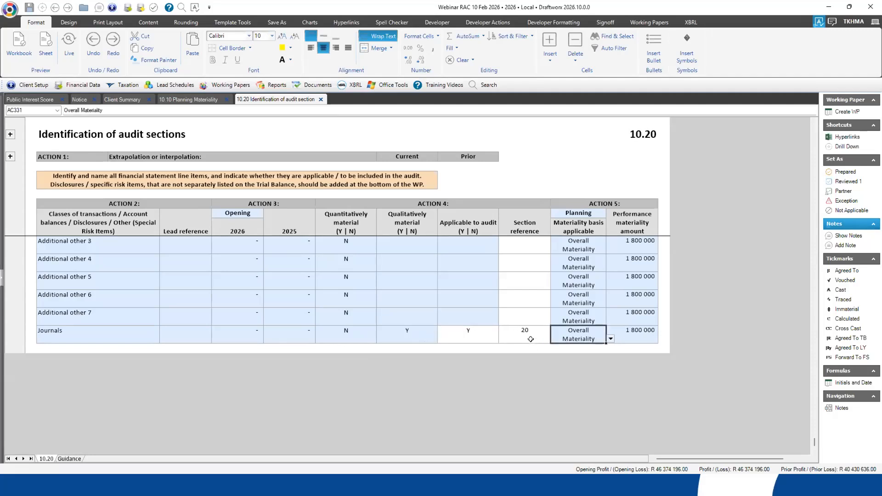
click(565, 338)
click(574, 347)
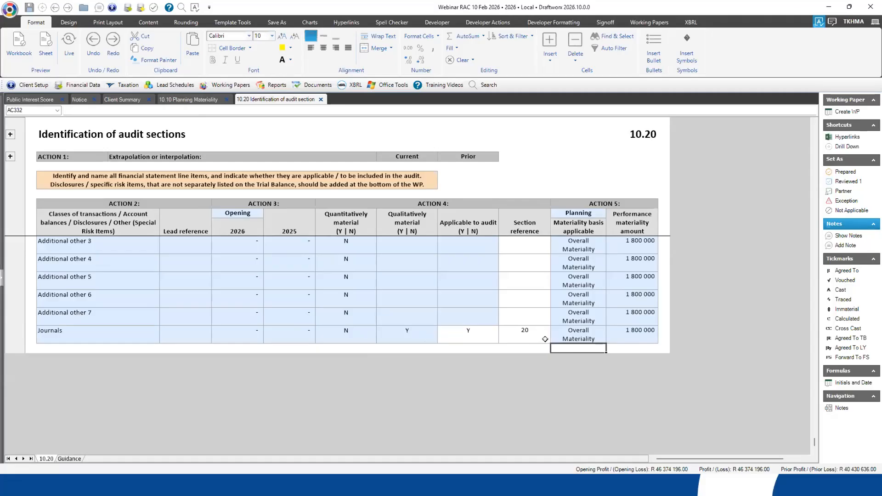
click(565, 332)
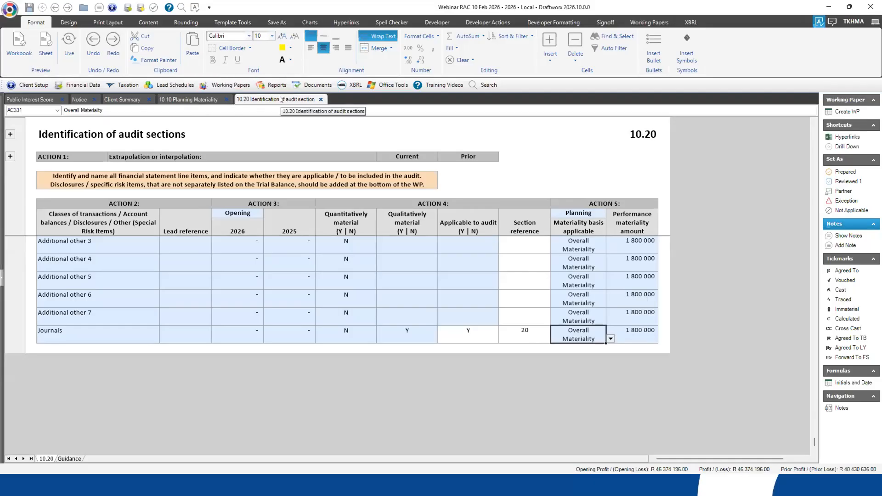
- Return to the classes of transactions and examine the 2026 and 2025 amounts for Taxation expense
scroll(199, 351, up, 2)
scroll(198, 351, up, 6)
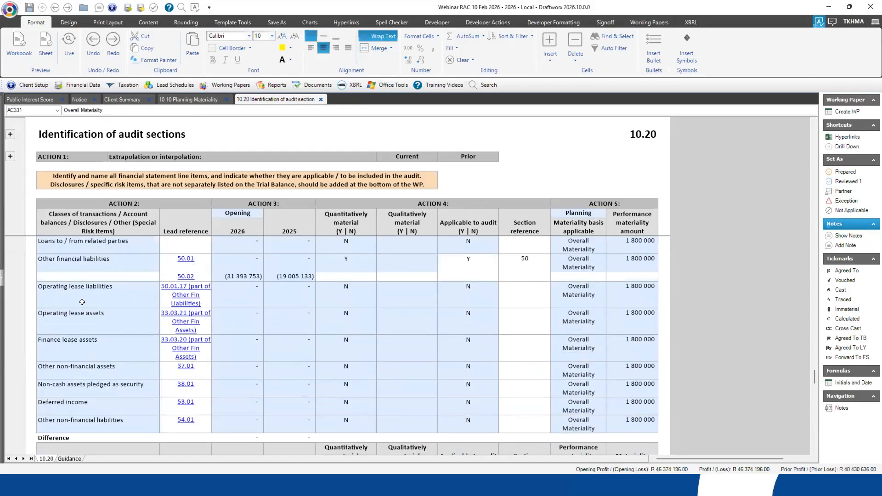
scroll(82, 302, up, 1)
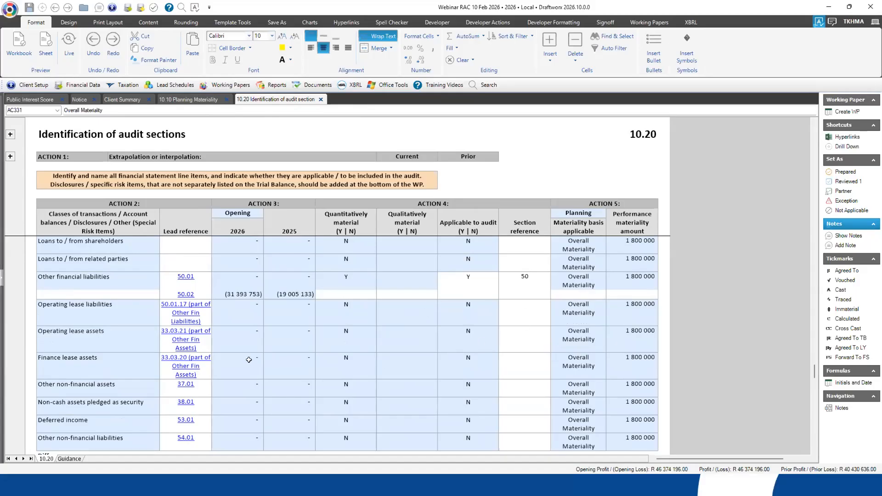
scroll(145, 355, up, 1)
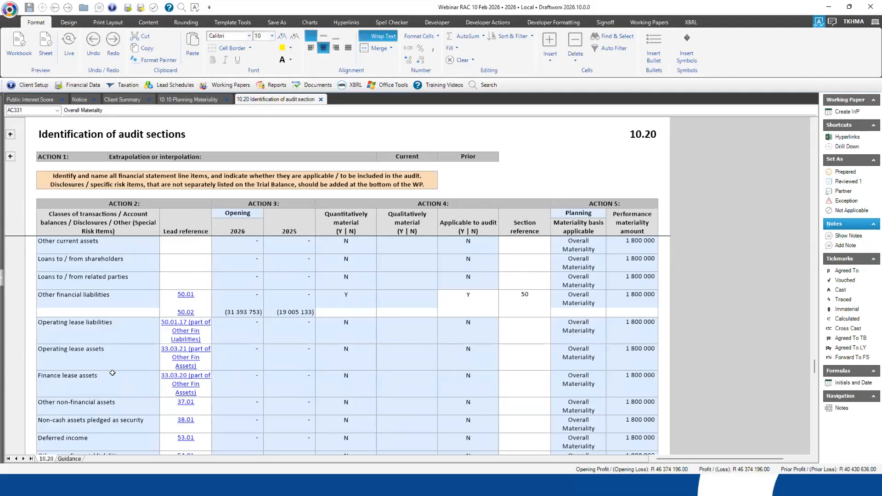
scroll(113, 373, up, 2)
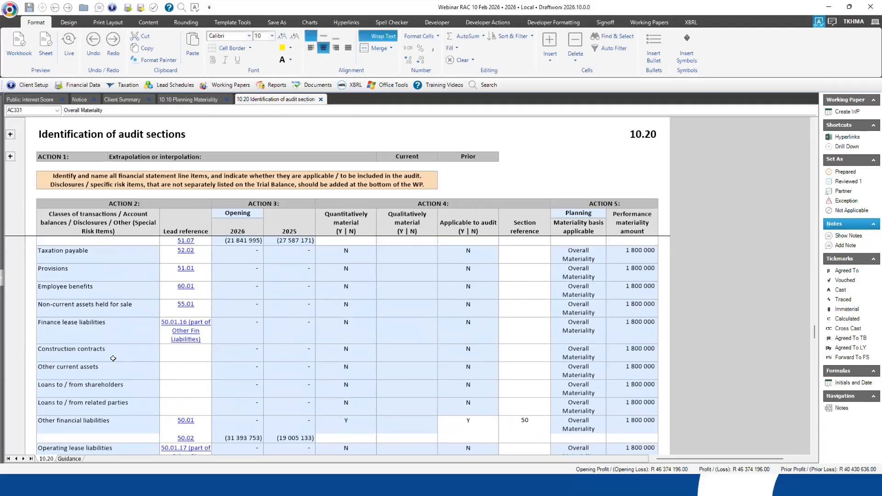
scroll(113, 365, up, 10)
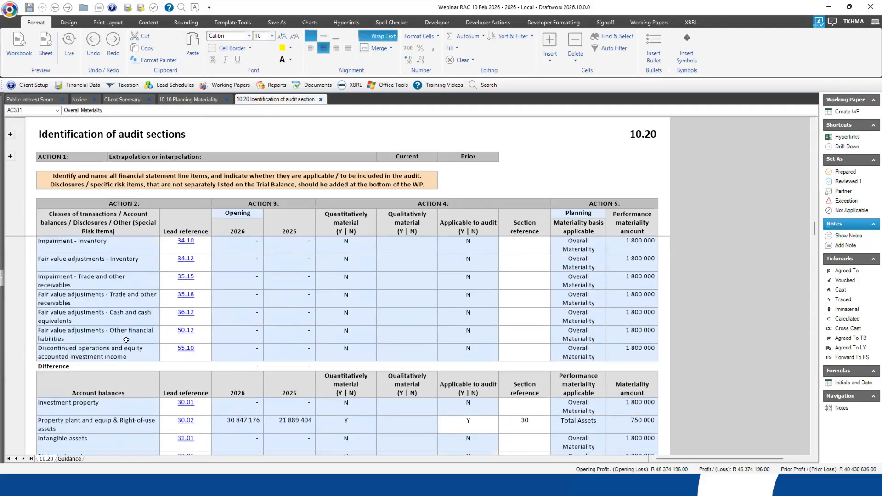
scroll(221, 416, up, 3)
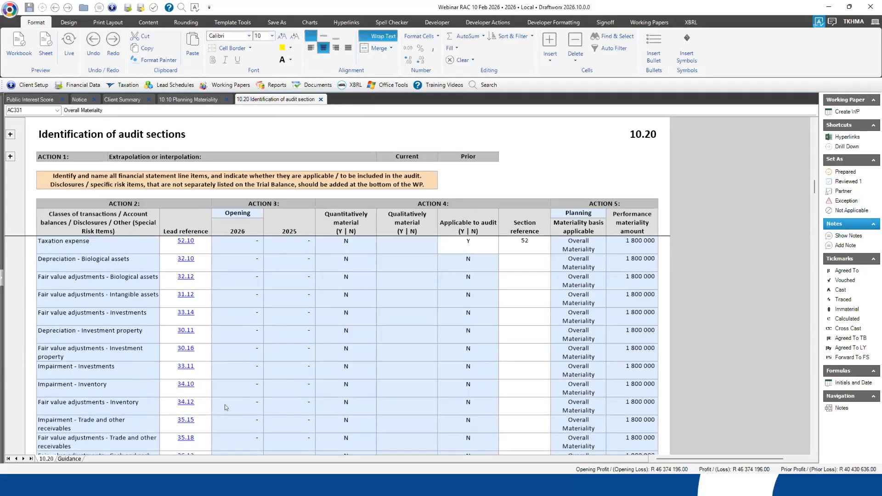
scroll(282, 408, up, 3)
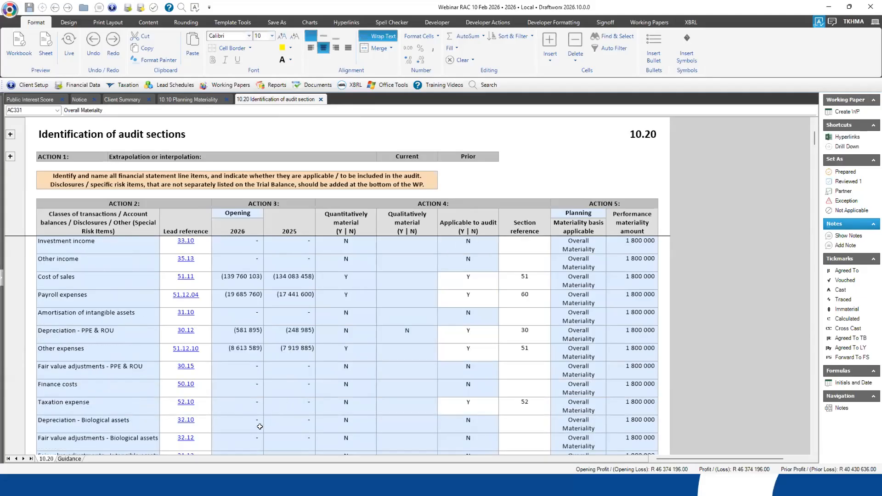
click(242, 404)
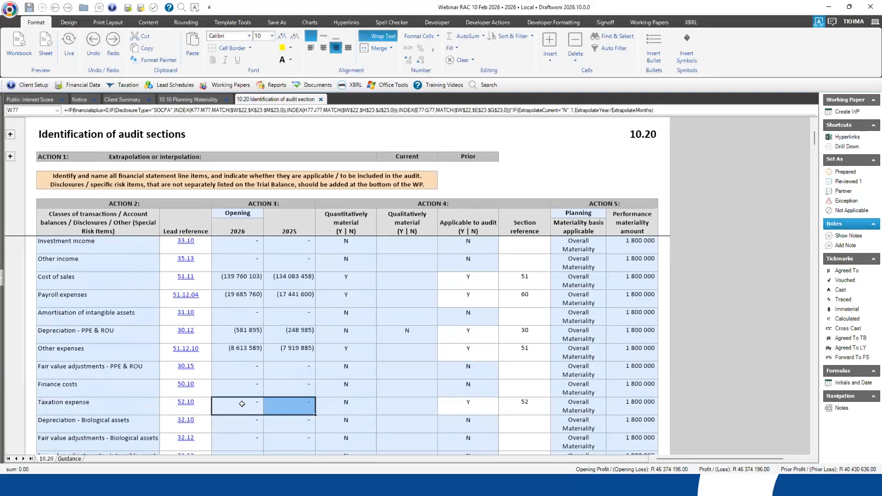
click(245, 421)
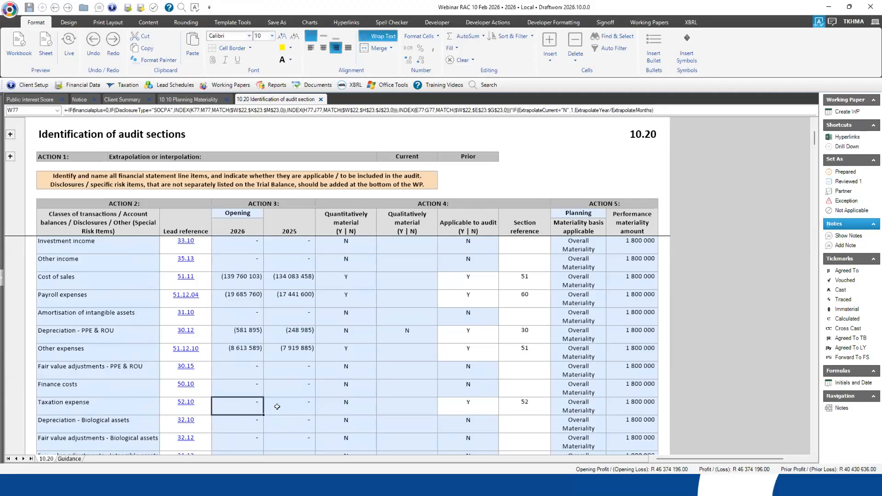
click(272, 406)
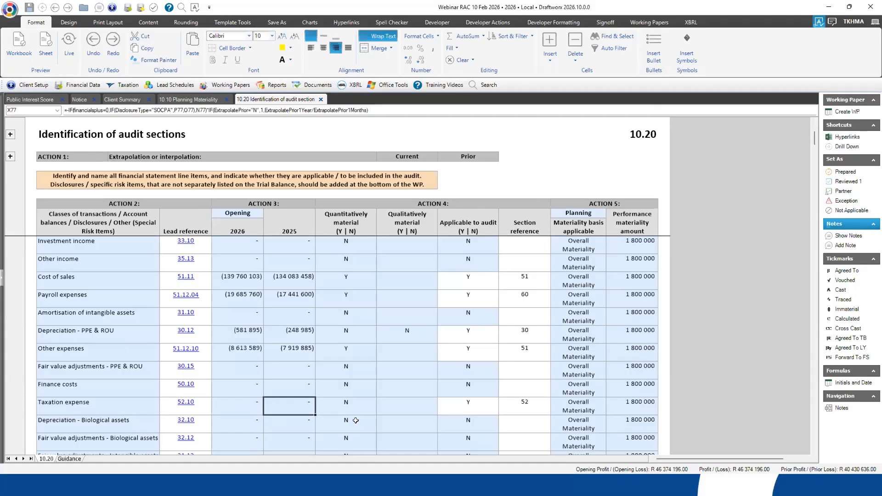
- Switch Applicable to audit for Taxation expense to N and set it back to Y
click(469, 404)
click(255, 403)
click(468, 404)
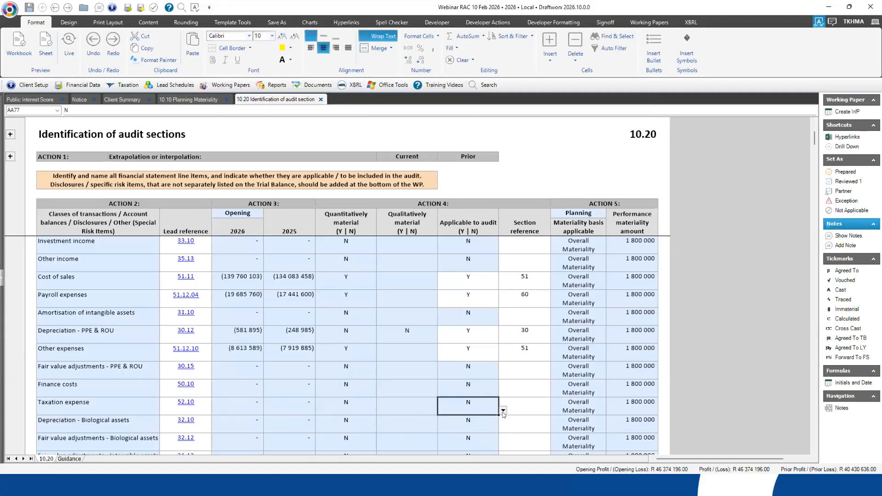
click(502, 413)
click(449, 421)
key(Tab)
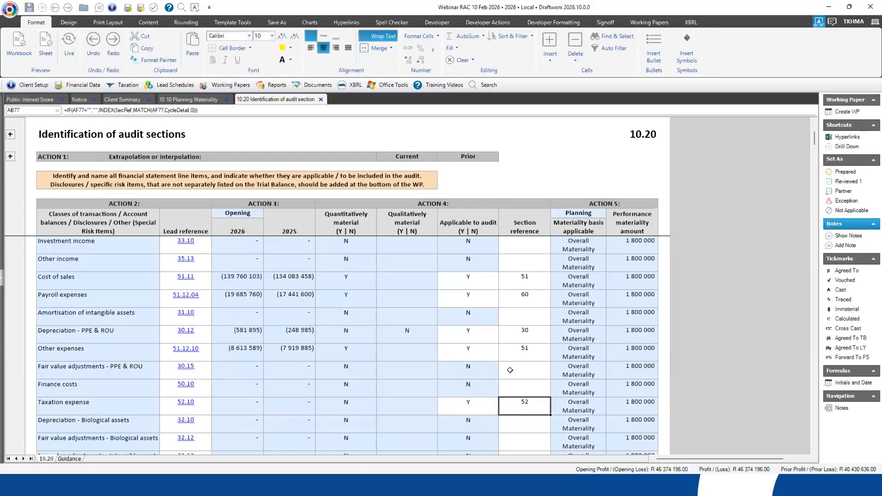
click(529, 421)
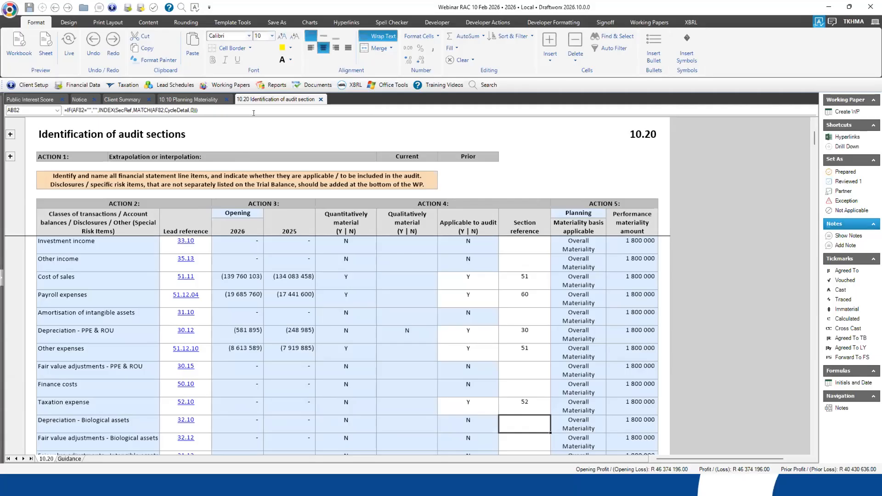
- Open working paper 10.25 Engagement setup signoff and examine the engagement acceptance result and its confirmation
click(225, 86)
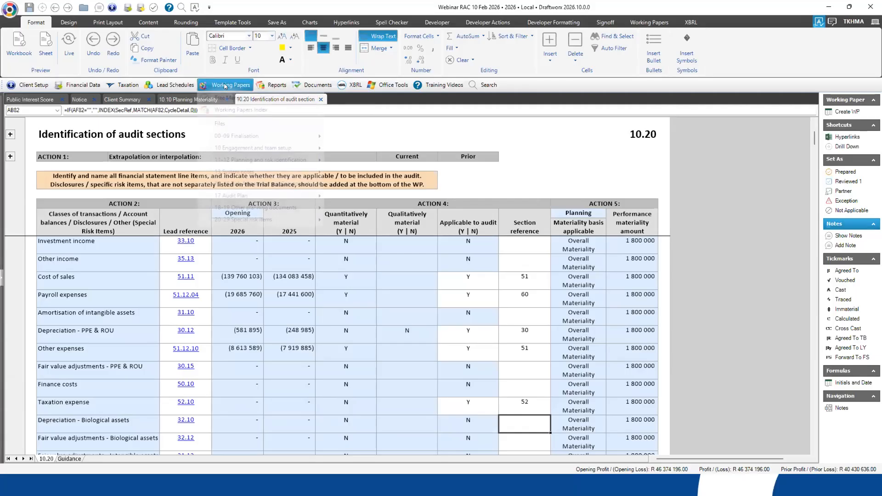
mouse_move(230, 149)
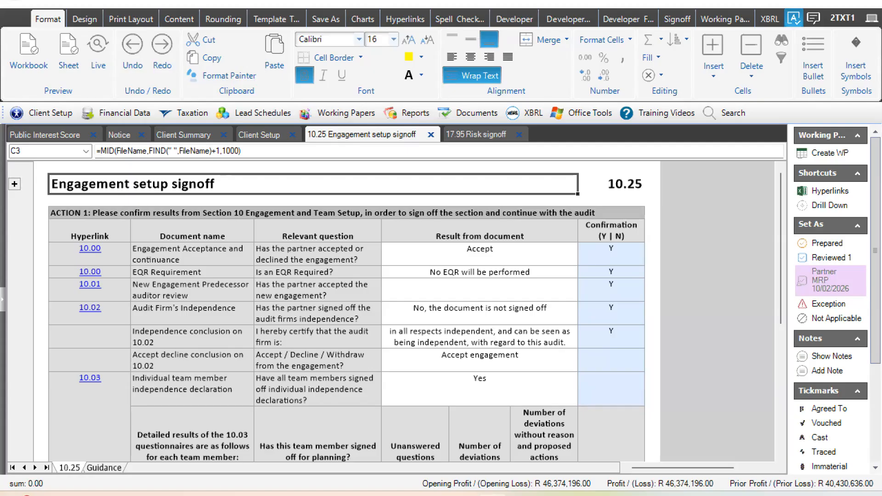
click(107, 212)
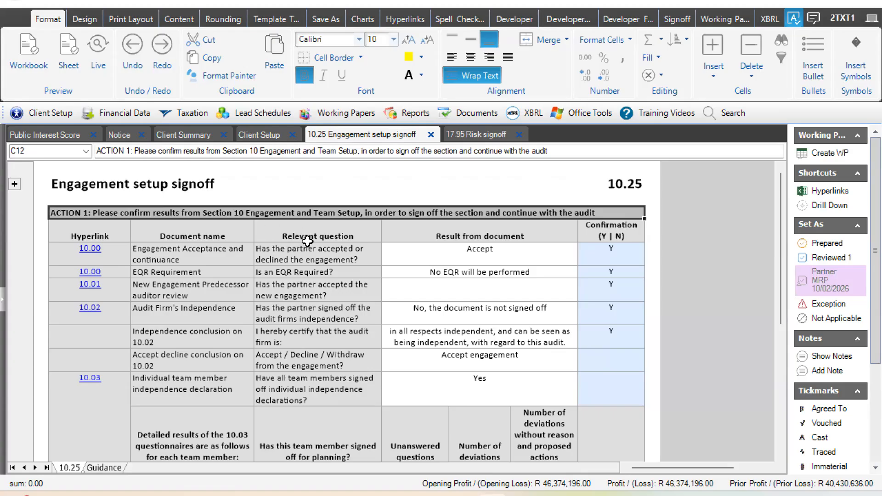
click(490, 251)
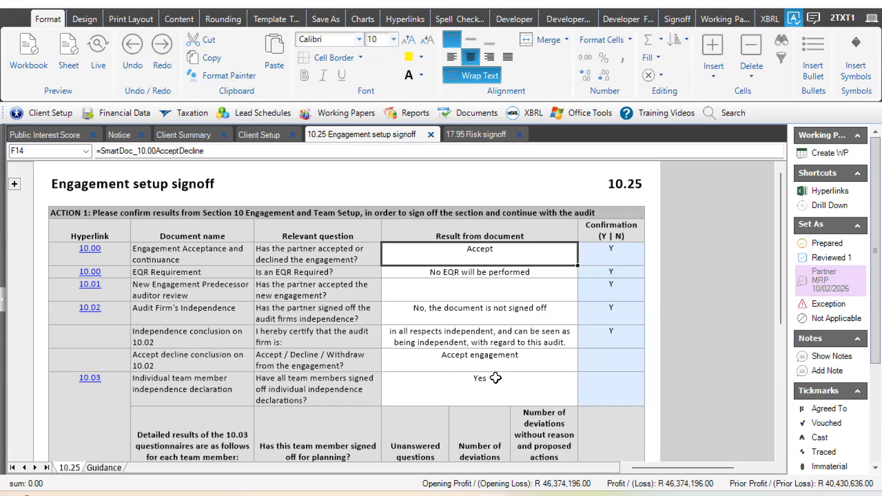
click(604, 251)
- Look through the remaining Section 10 results and confirmations in 10.25, down to the partner signature
mouse_move(781, 205)
mouse_down()
mouse_move(787, 249)
mouse_move(779, 279)
mouse_move(766, 209)
mouse_up()
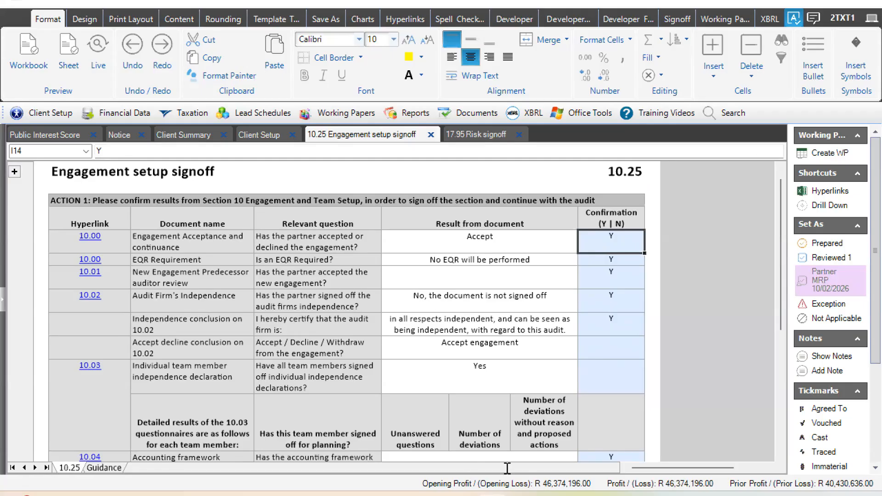
drag(784, 225, 800, 342)
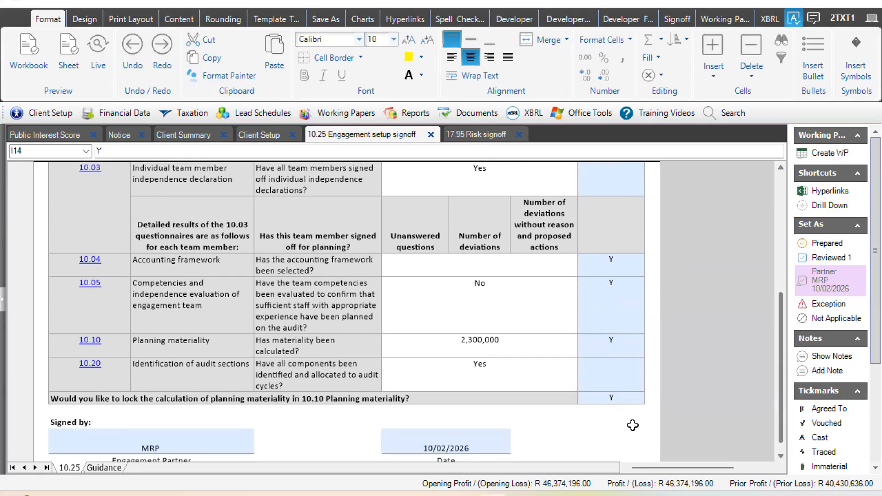
scroll(629, 426, down, 2)
drag(779, 336, 775, 286)
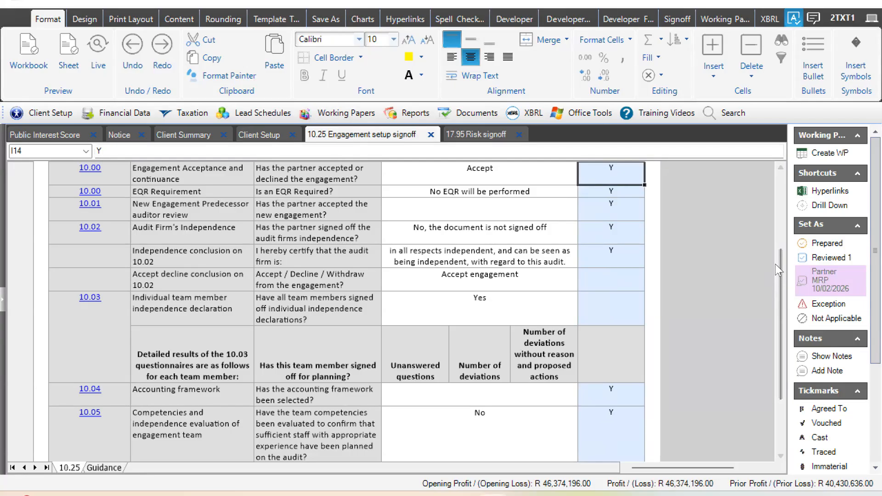
scroll(773, 225, up, 1)
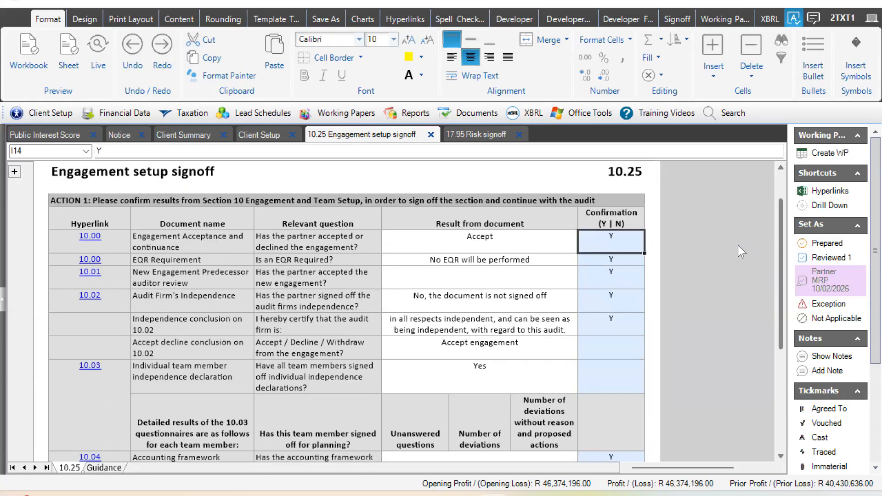
scroll(677, 279, down, 1)
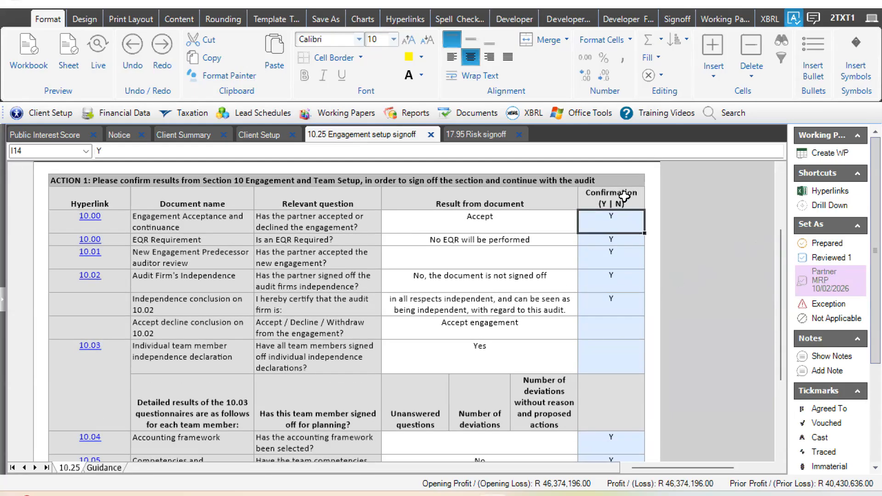
- Set Confirmation to Y for the 10.02 accept/decline conclusion, the 10.03 independence declaration and 10.20 Identification of audit sections
click(623, 197)
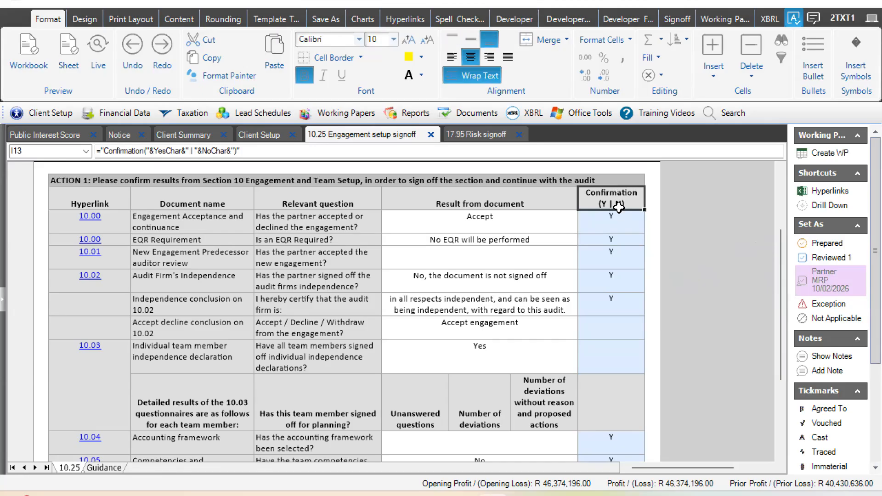
click(618, 282)
key(Down)
key(Down)
text(Y)
key(Return)
text(Y)
key(Return)
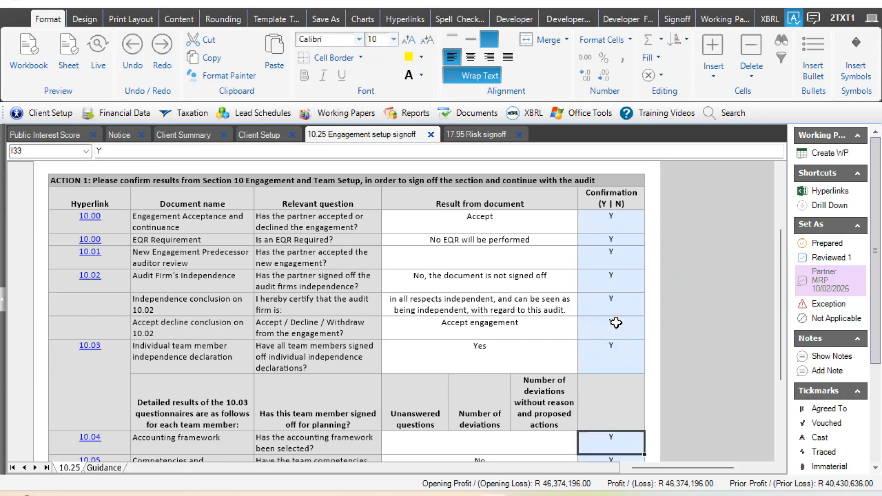
key(Down)
key(Down)
key(Down)
key(Down)
key(Down)
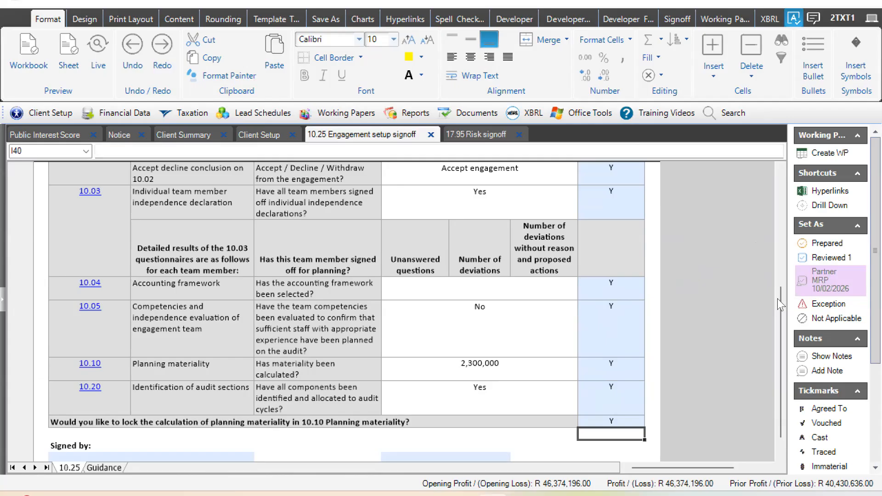
- Switch the lock answer for the 10.10 planning materiality calculation to N, clear it, and set it back to Y
scroll(84, 366, down, 2)
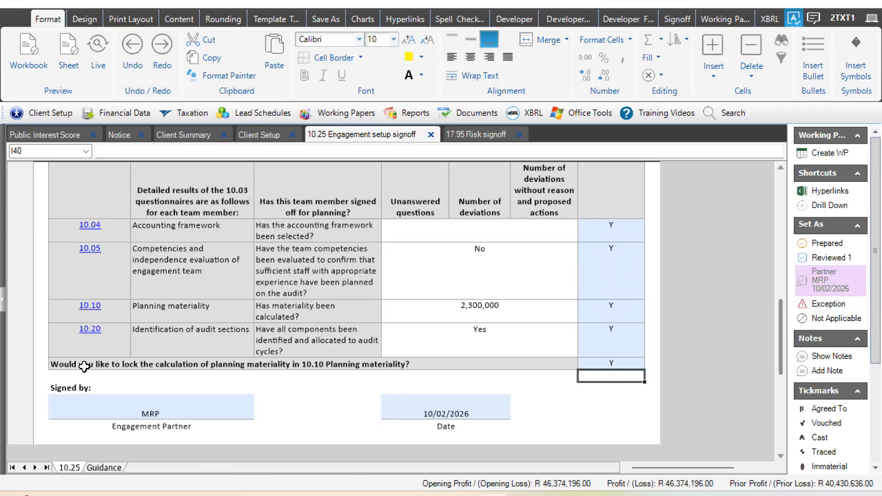
click(84, 366)
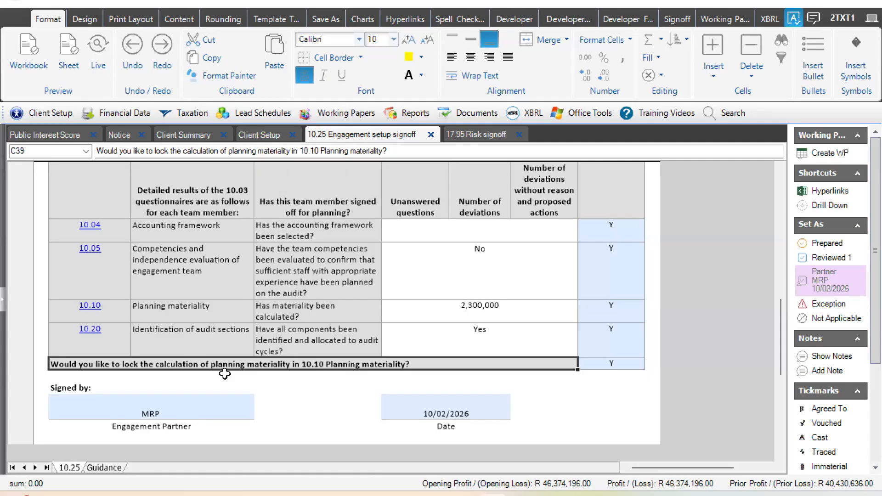
click(611, 364)
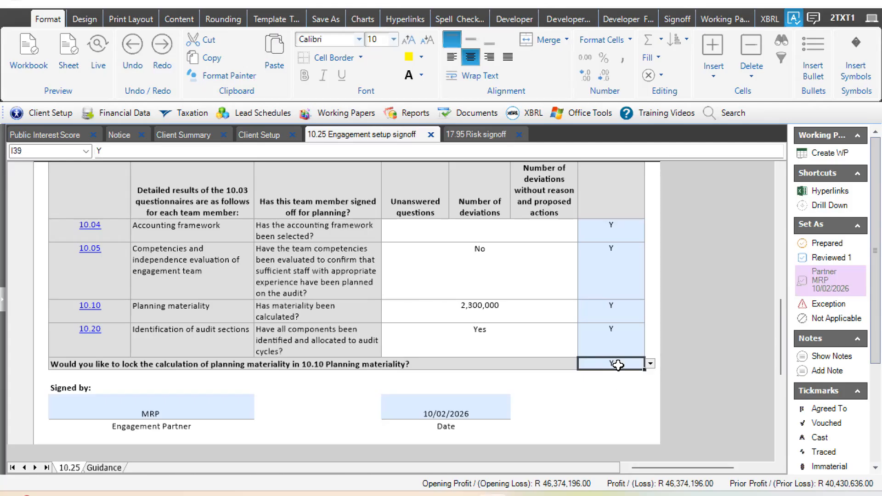
click(650, 363)
click(596, 393)
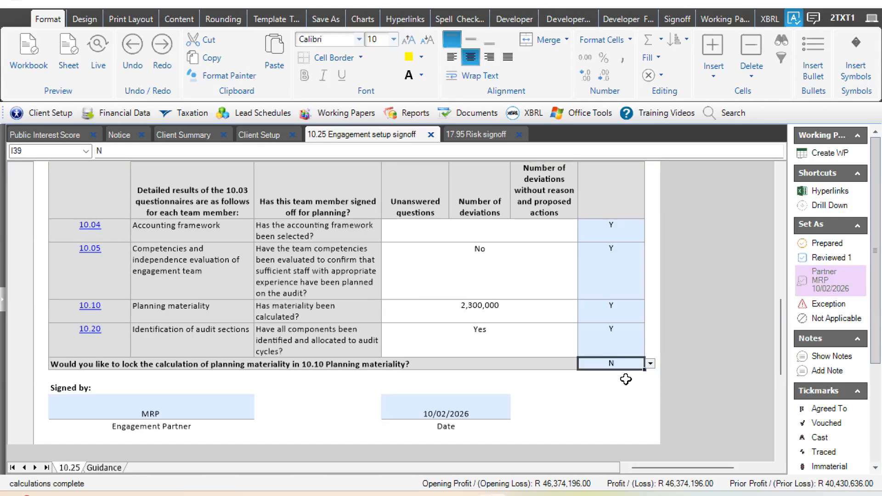
key(Delete)
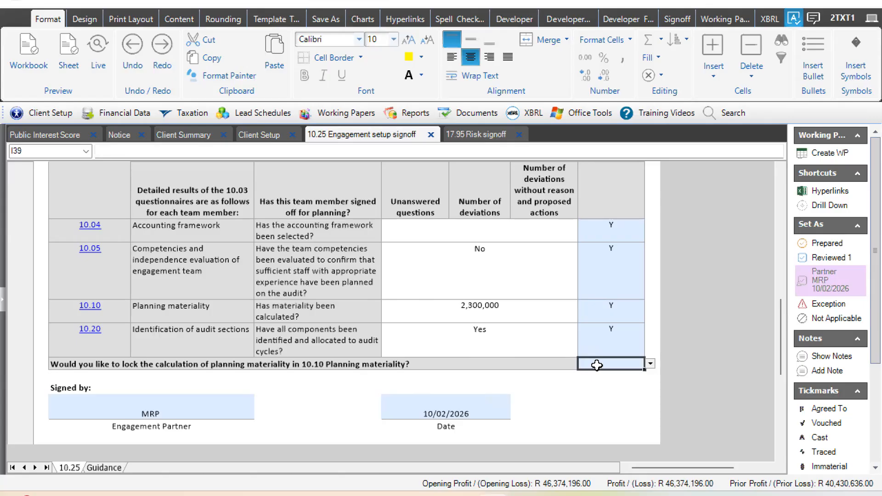
click(650, 364)
click(581, 382)
- Locate 18.00 Planning Signoff among the 18-19 Other planning documents
click(355, 114)
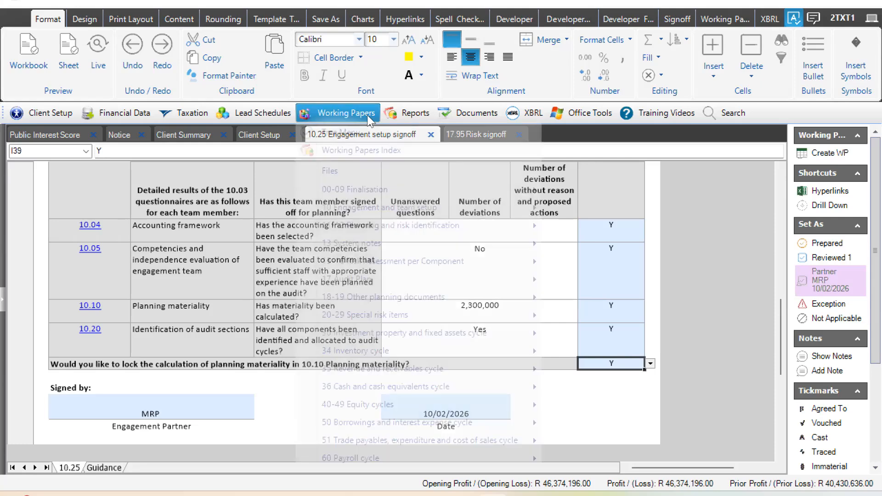
mouse_move(392, 297)
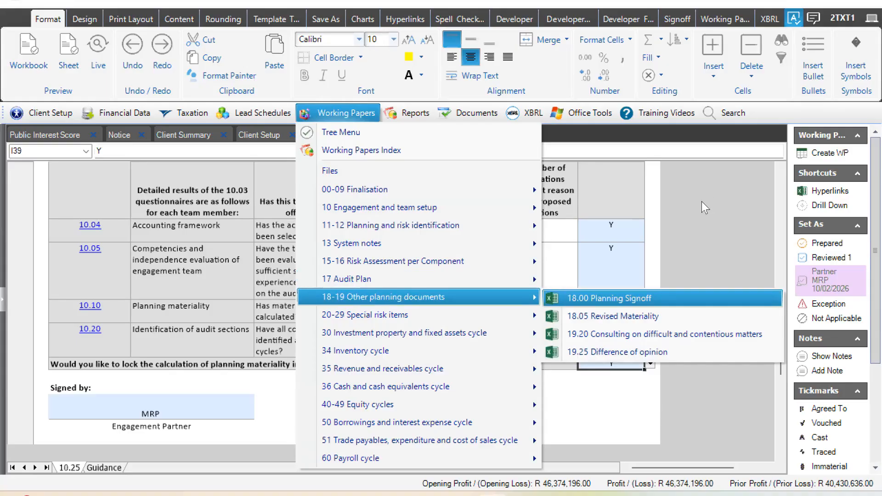
click(654, 297)
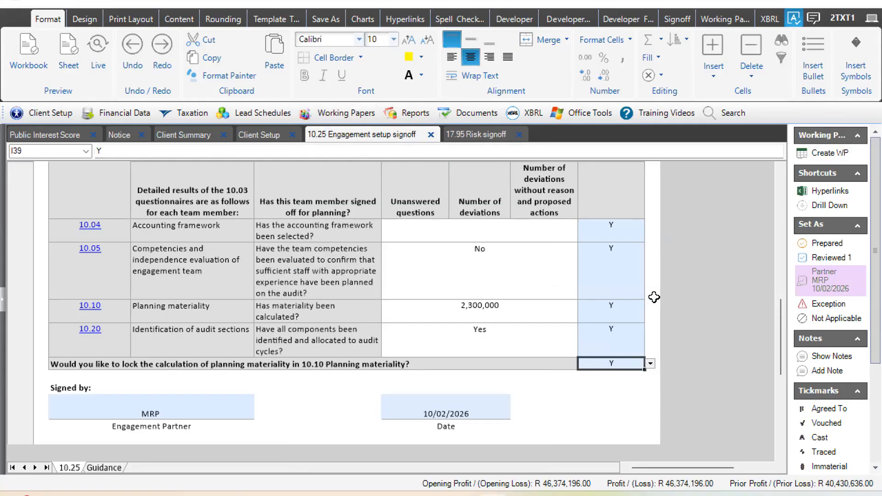
- Set the lock answer for the 10.10 planning materiality calculation to N and check the engagement partner signature field
click(446, 362)
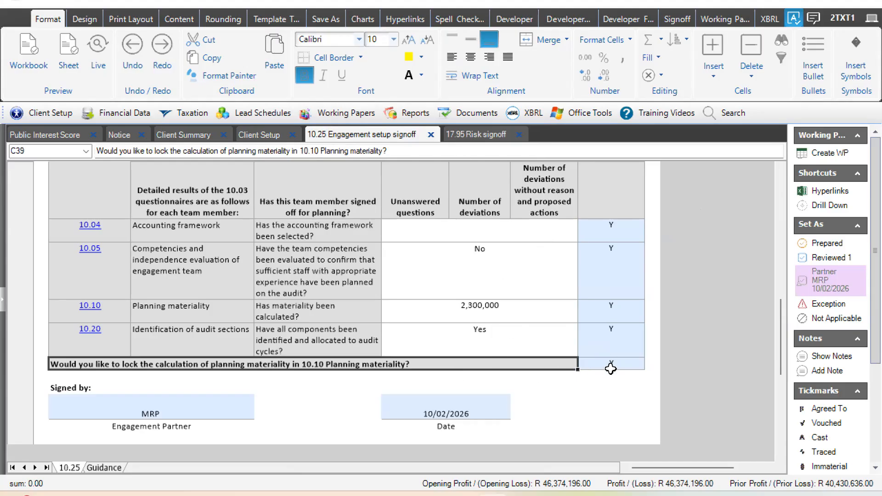
click(641, 363)
click(650, 363)
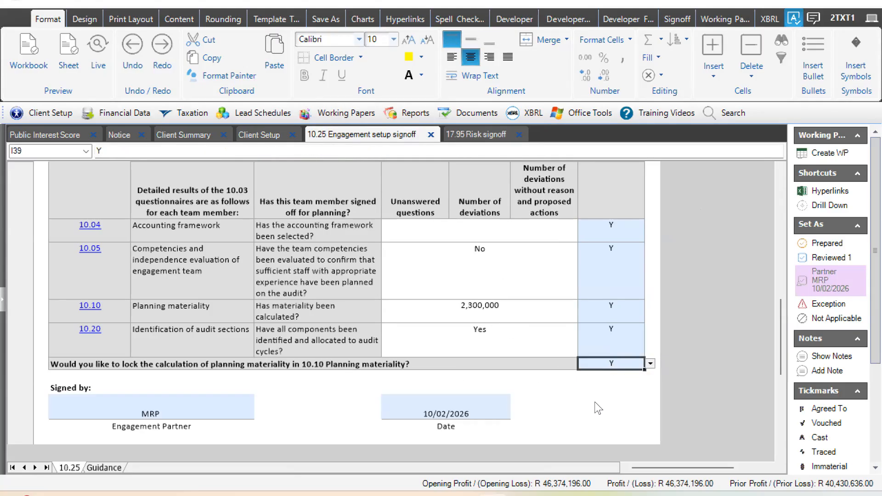
key(Down)
key(Return)
click(362, 370)
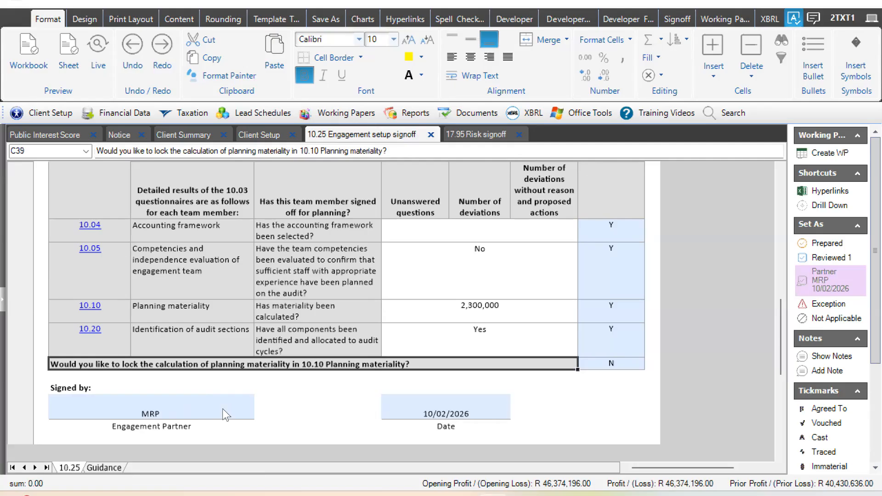
click(223, 409)
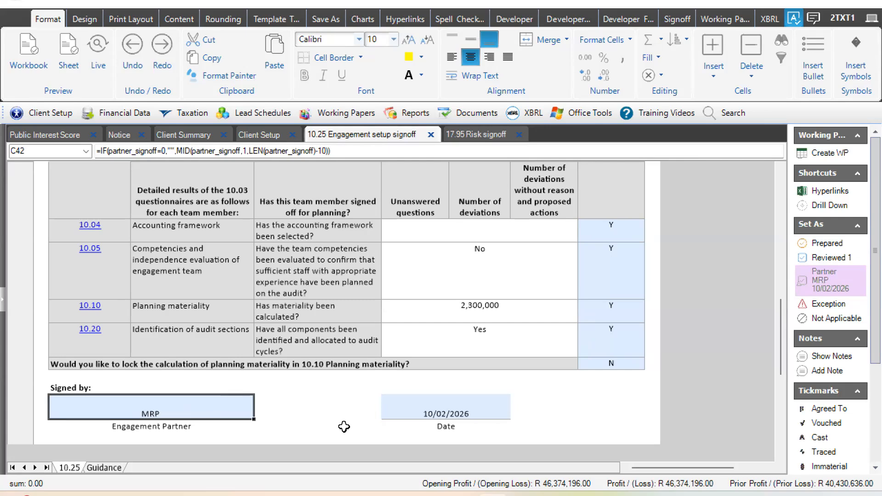
click(346, 390)
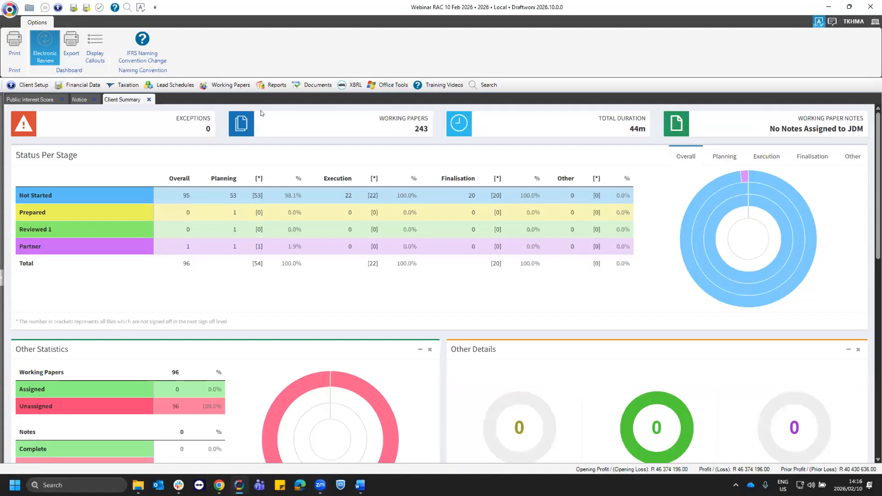
- Open working paper 12.10 Understanding the nature of the entity from the 11-12 Planning and risk identification section
click(229, 85)
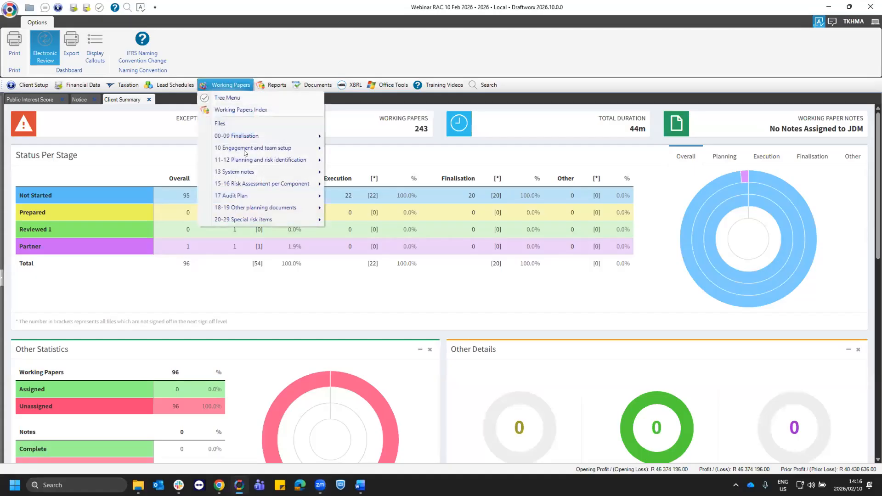
mouse_move(245, 145)
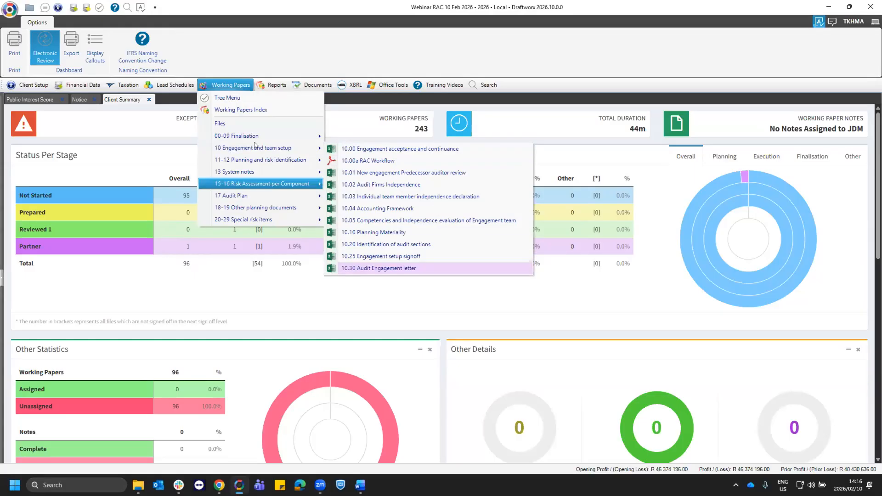
mouse_move(251, 159)
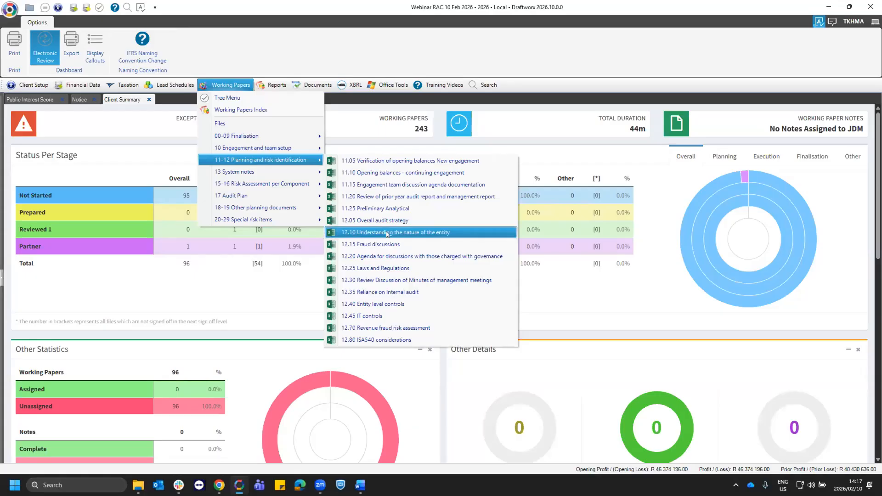
click(432, 233)
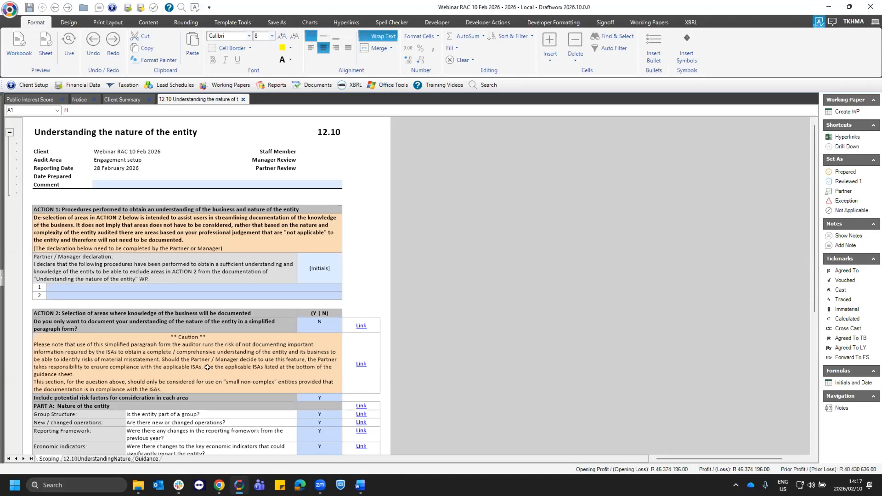
- Examine the 12.10UnderstandingNature sheet from organisational structure and ownership through to the reporting framework
click(75, 460)
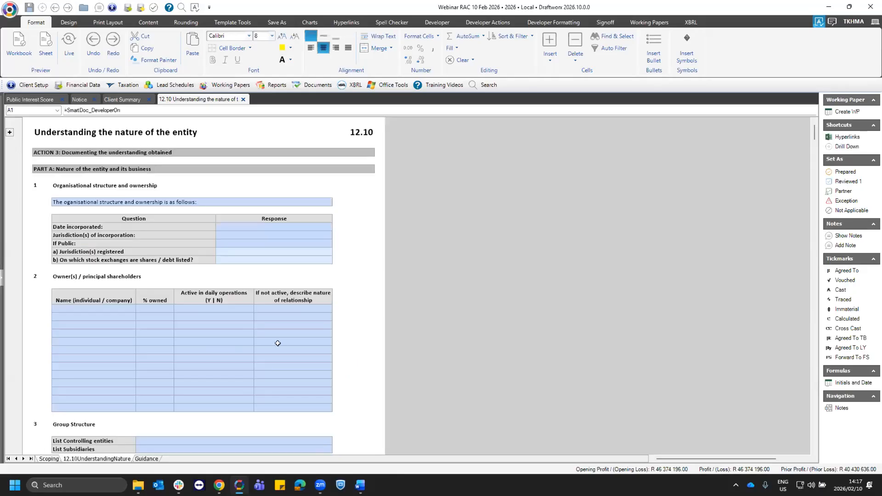
click(370, 234)
scroll(368, 248, down, 10)
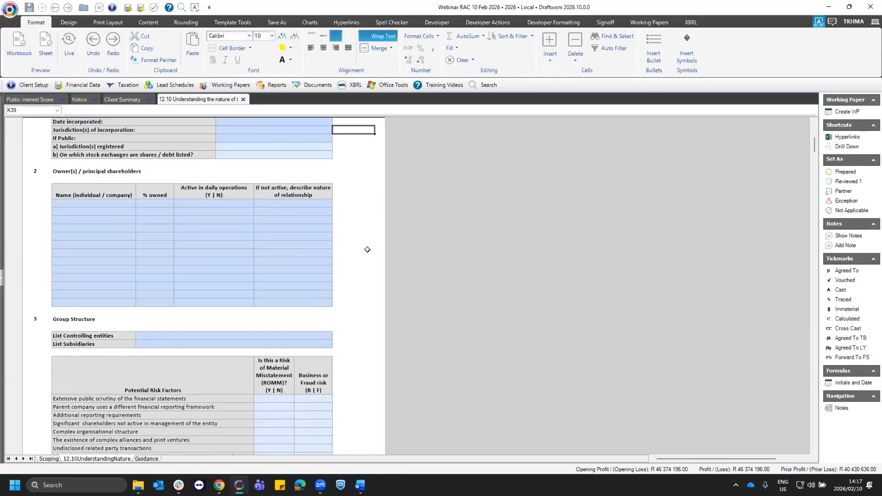
scroll(368, 249, down, 12)
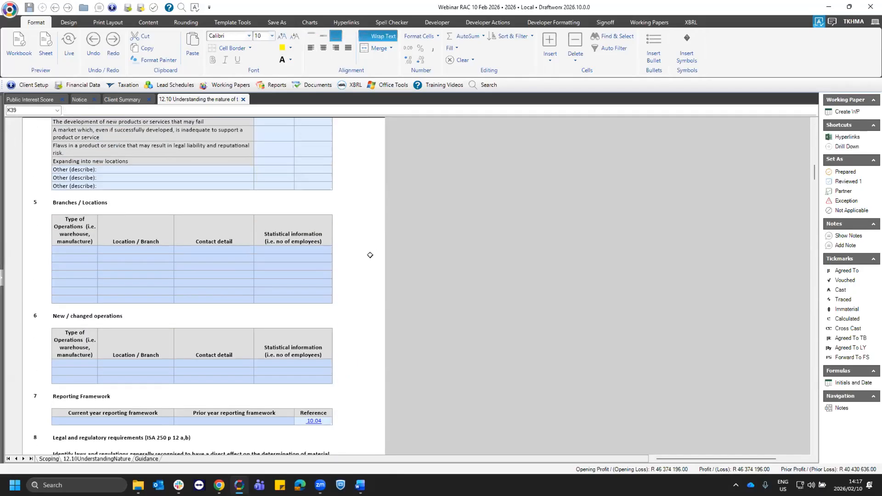
scroll(374, 256, up, 20)
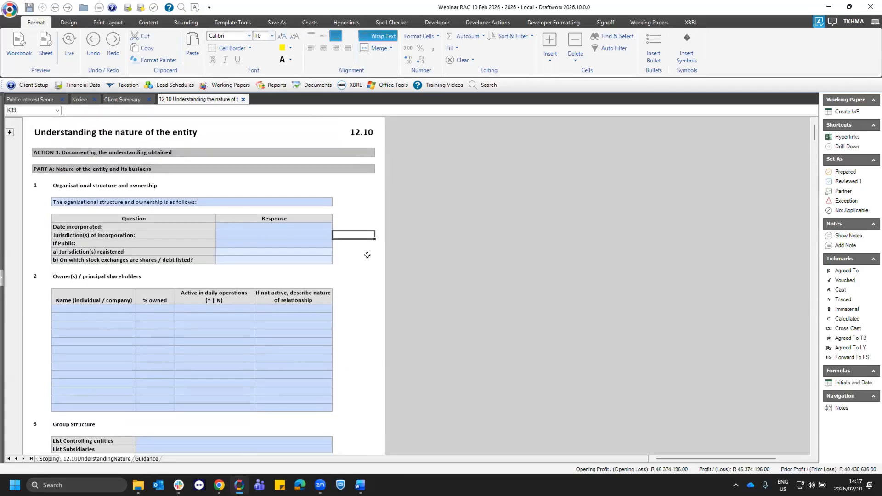
- Paste the copied picture at the organisational structure and ownership description in 12.10 and move it further down the sheet
click(102, 200)
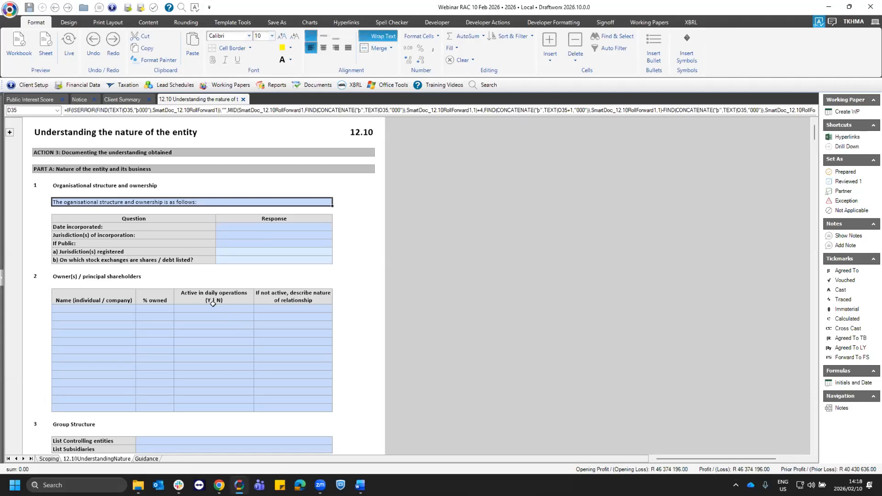
right_click(191, 205)
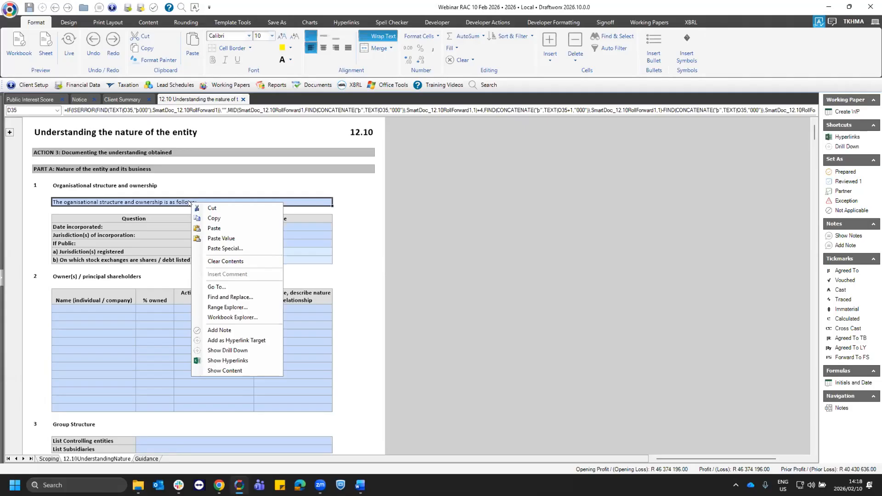
click(225, 238)
drag(85, 247, 68, 399)
drag(114, 379, 142, 491)
scroll(164, 307, up, 2)
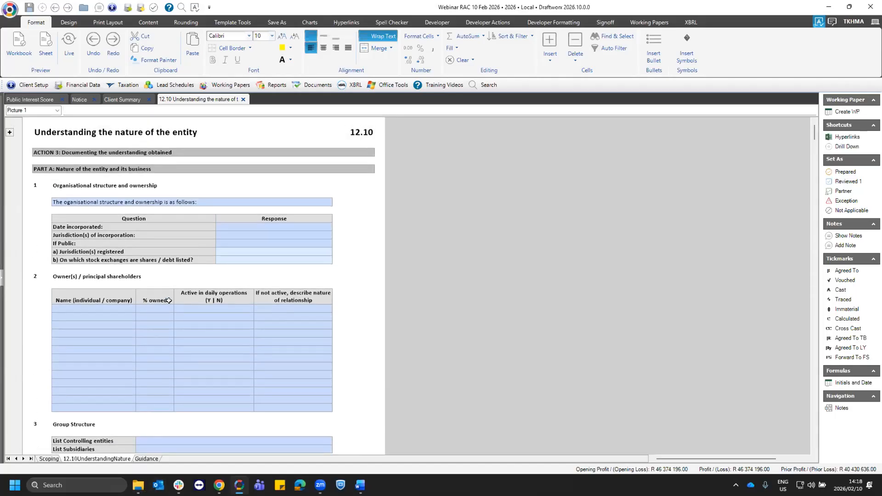
click(184, 202)
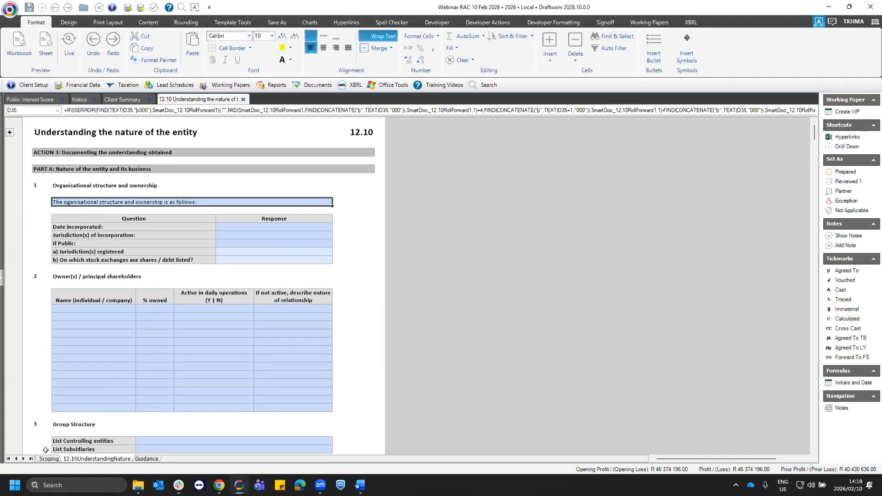
- On the Scoping sheet, set the answer for whether the entity makes use of service organisations to N
key(ctrl+Home)
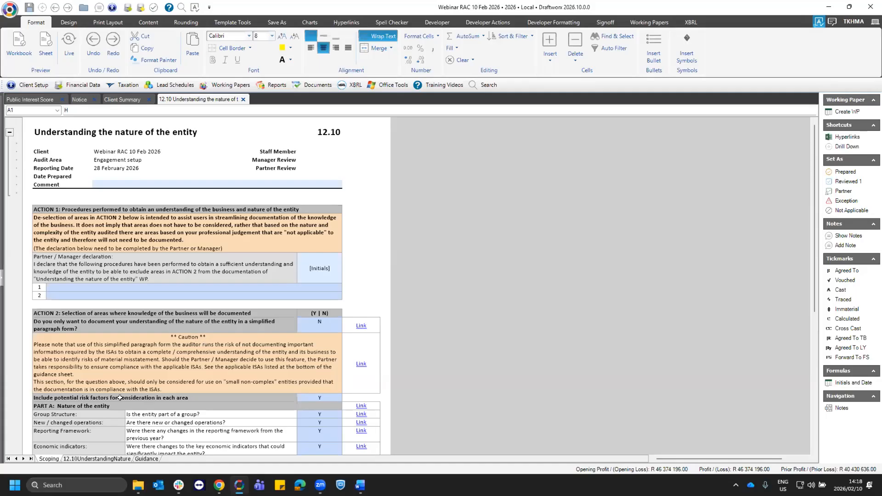
scroll(120, 398, down, 3)
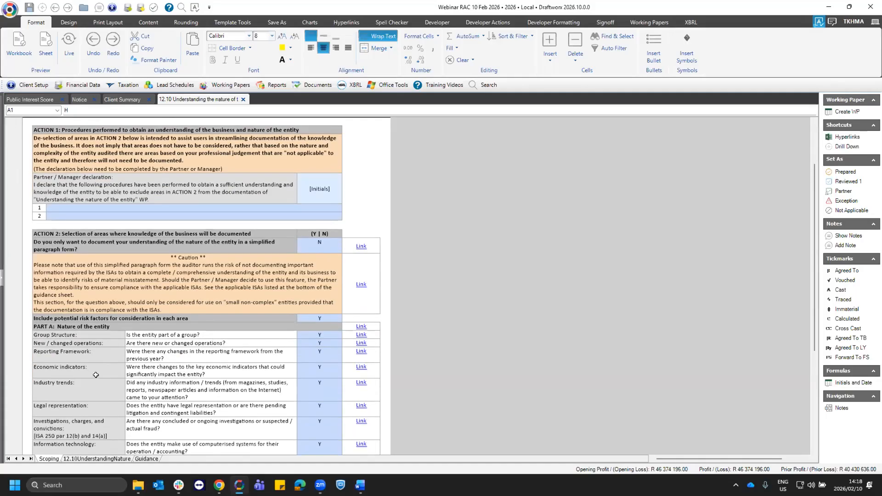
scroll(96, 374, down, 5)
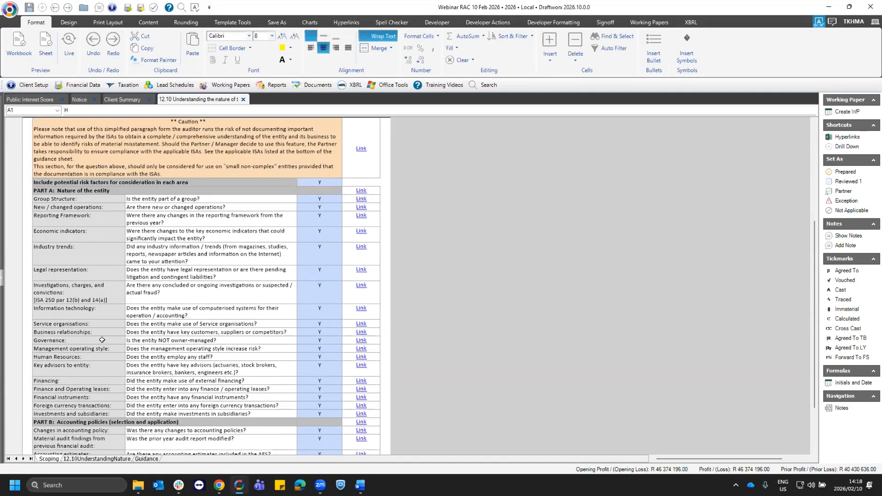
click(95, 323)
click(131, 324)
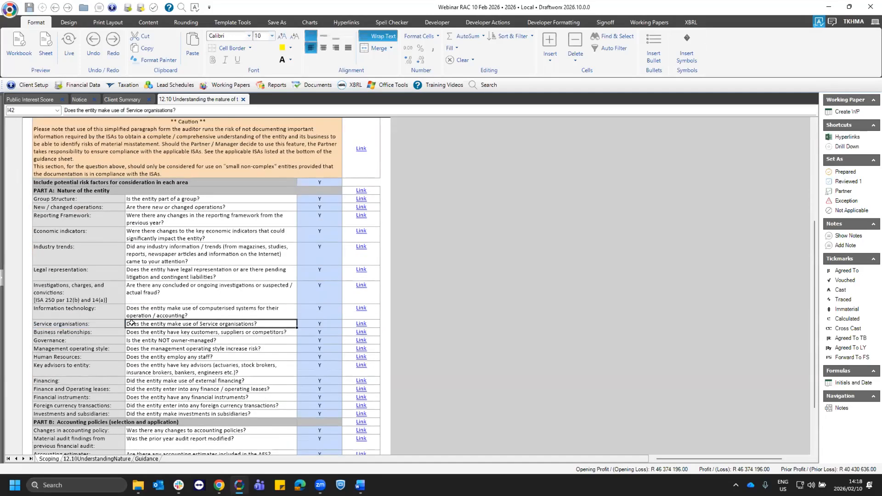
click(322, 324)
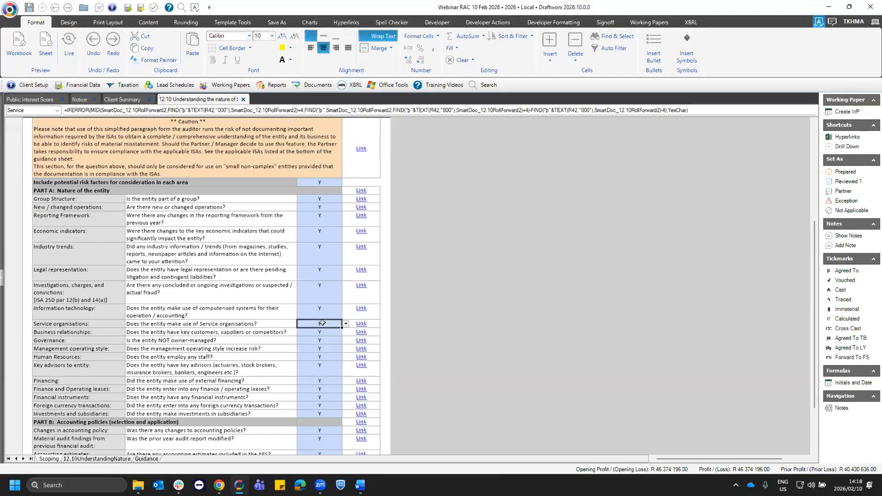
click(346, 323)
click(321, 342)
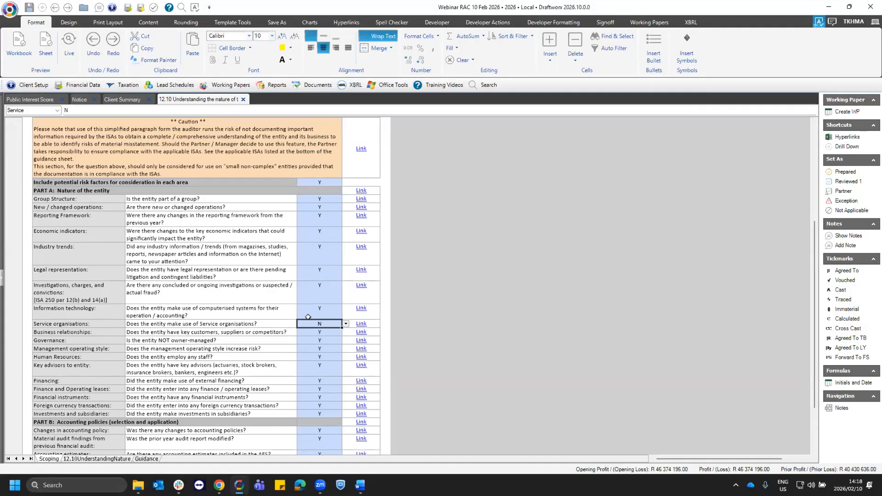
- Set the Action 2 question on documenting the understanding only in a simplified paragraph form to Y
scroll(223, 302, up, 5)
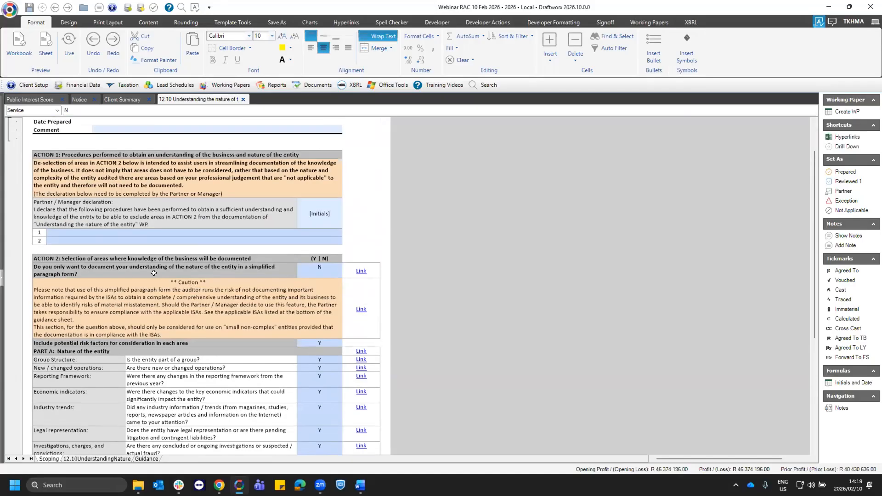
click(152, 272)
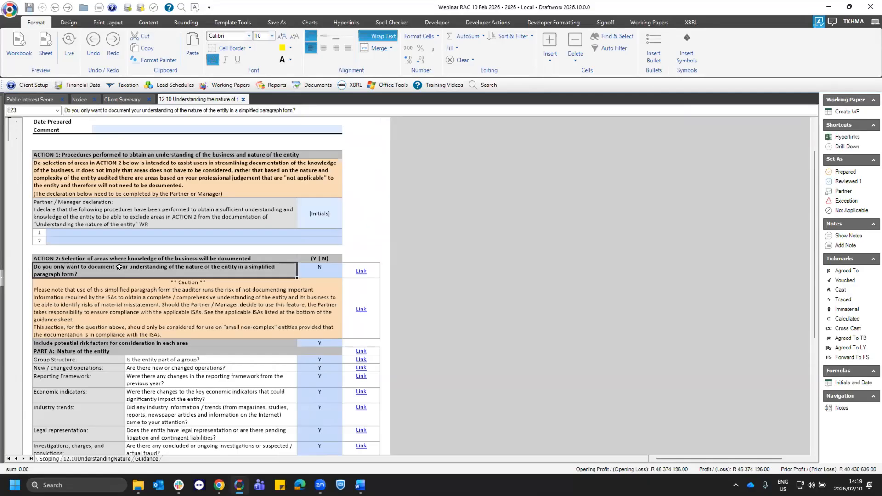
click(334, 274)
click(346, 274)
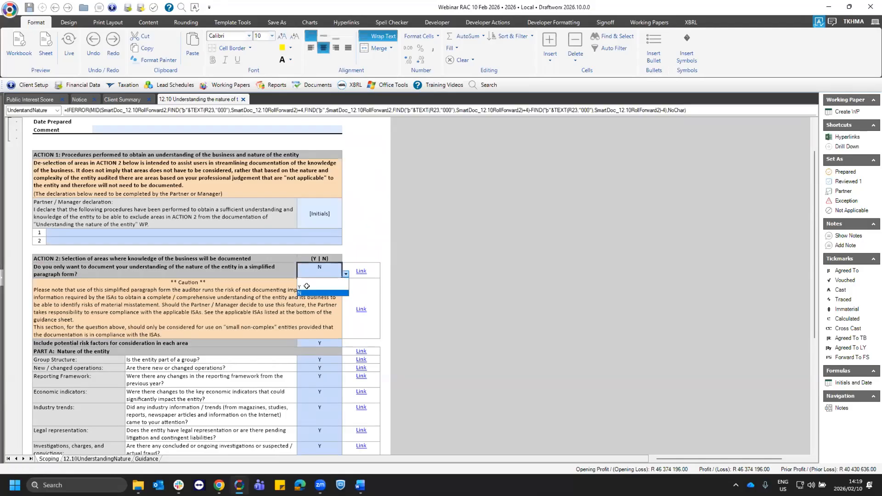
click(303, 283)
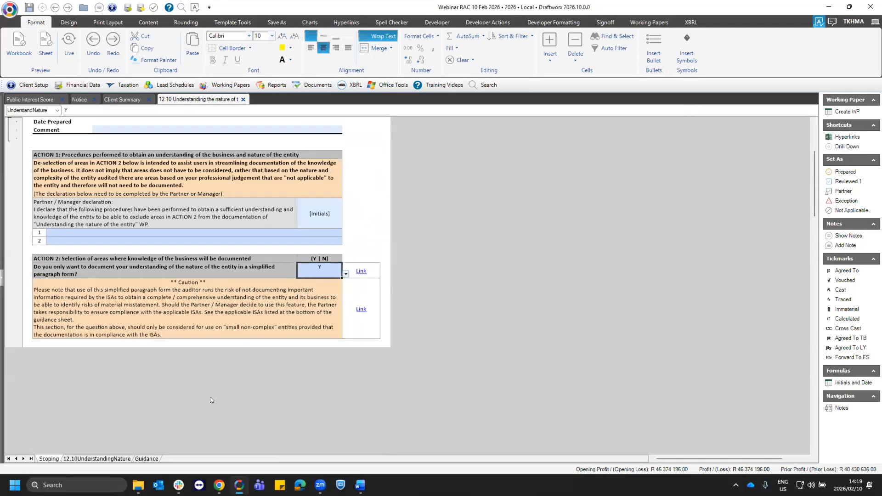
- On the 12.10UnderstandingNature sheet, delete the pasted picture and check the lines for documenting the understanding in paragraph form
click(94, 459)
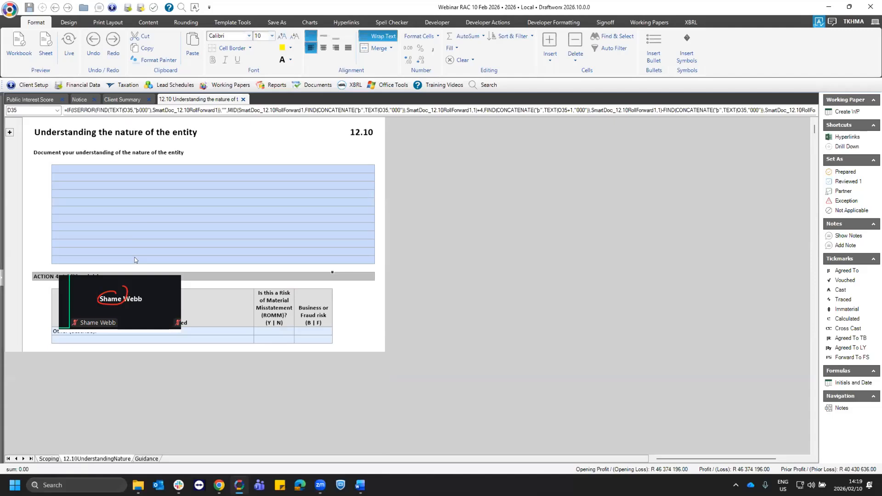
click(129, 287)
key(Delete)
scroll(217, 232, down, 3)
scroll(217, 233, up, 3)
click(110, 176)
click(122, 201)
click(123, 219)
click(123, 226)
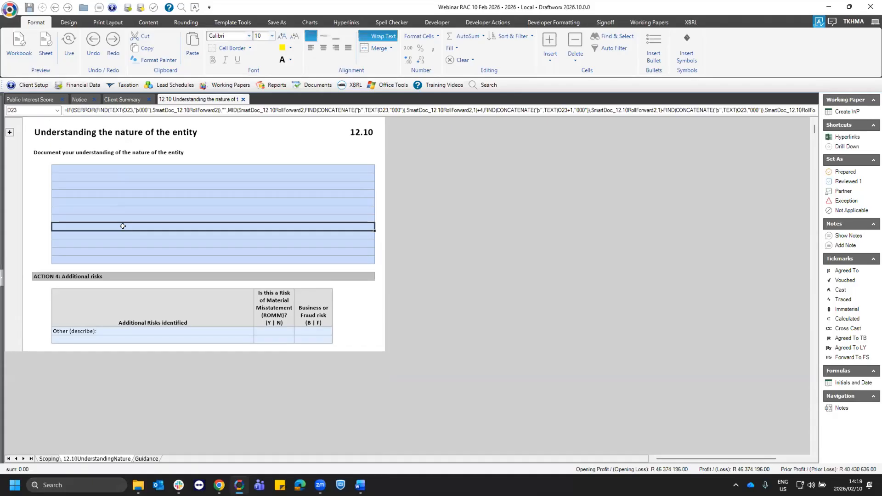
- Return to the Scoping sheet and set the simplified paragraph form question back to N
click(52, 459)
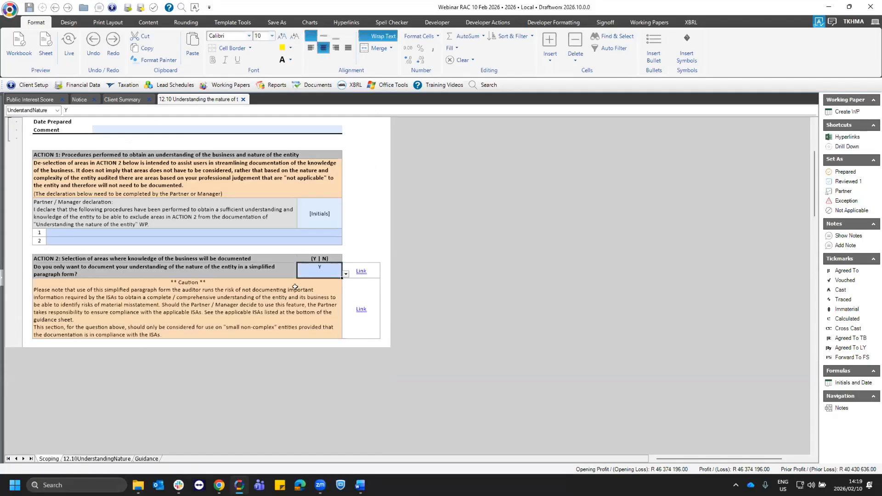
click(346, 274)
click(305, 291)
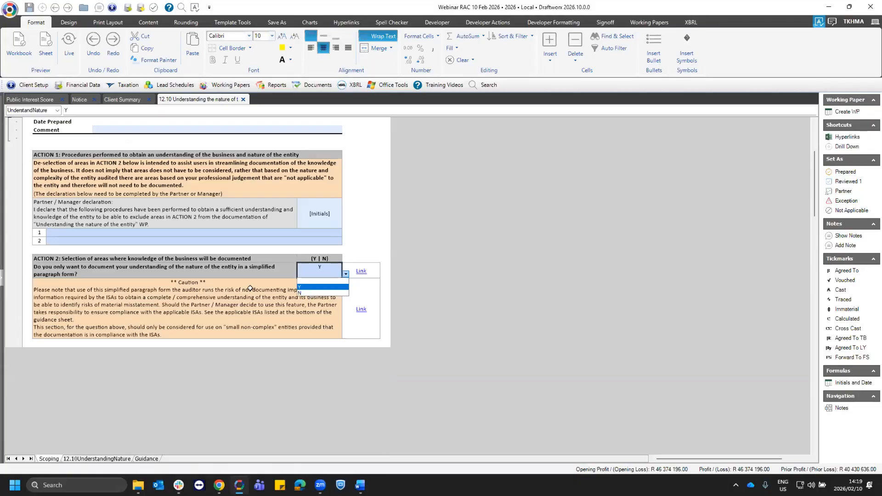
- Examine the Action 1 partner or manager declaration and the Action 2 area selections on the Scoping sheet
click(244, 186)
drag(244, 185, 252, 191)
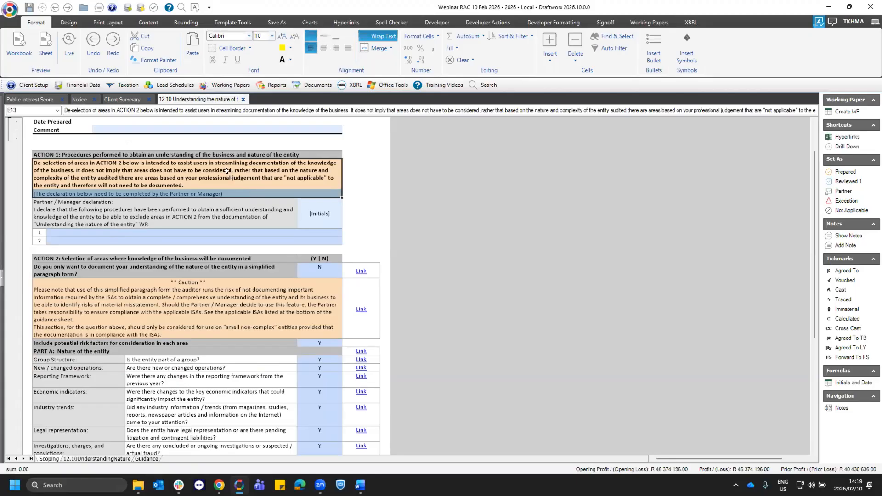
click(215, 192)
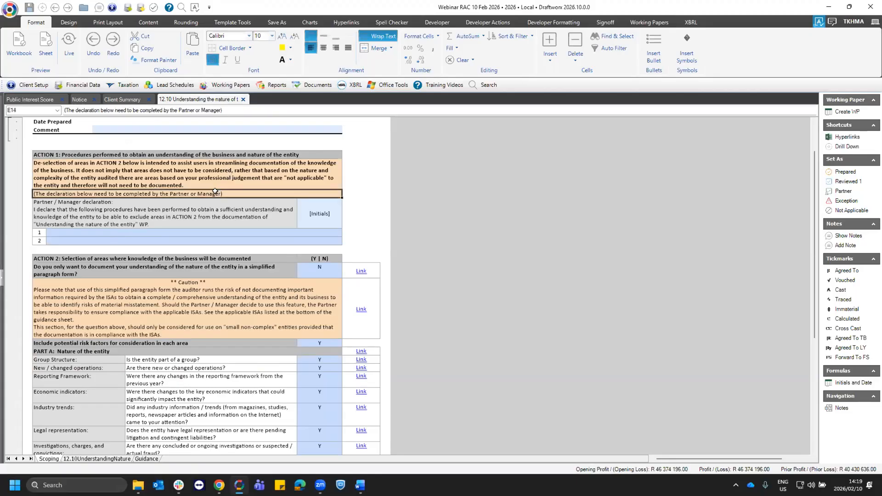
click(152, 353)
click(198, 392)
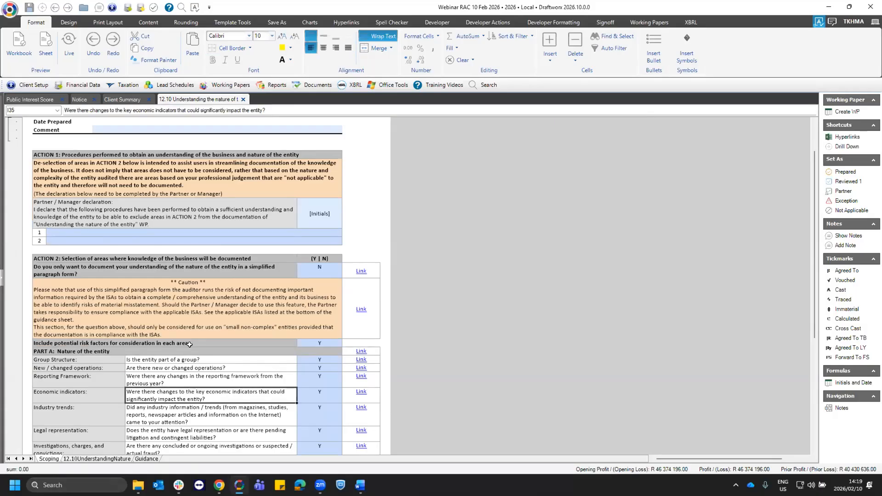
scroll(220, 395, down, 1)
click(301, 192)
scroll(287, 214, up, 1)
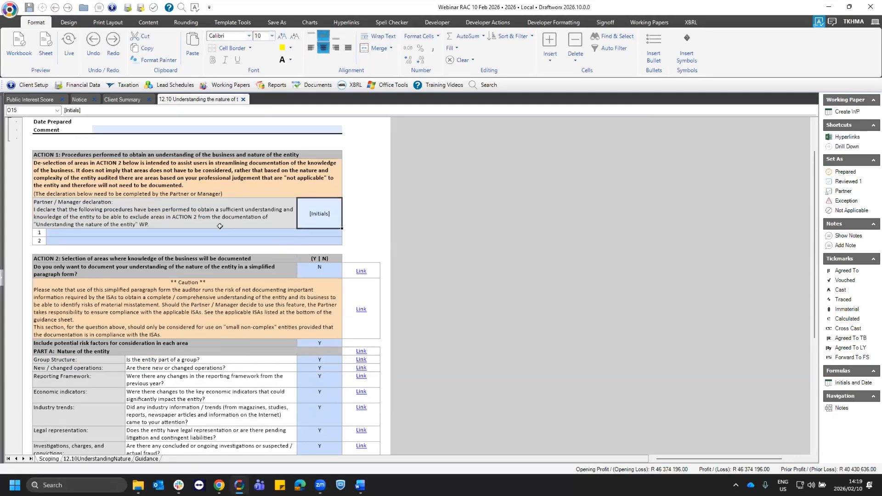
scroll(219, 227, up, 1)
drag(62, 204, 288, 254)
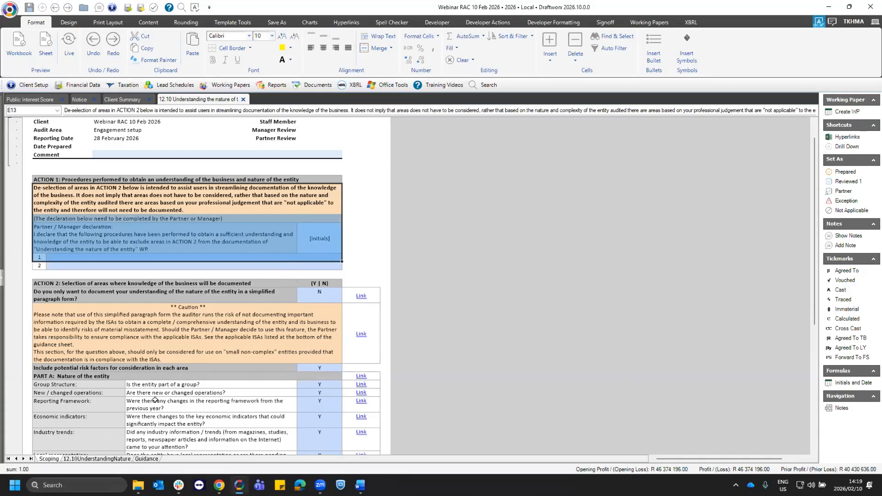
- Examine the potential risk factors table under Group Structure on the 12.10UnderstandingNature sheet
click(97, 458)
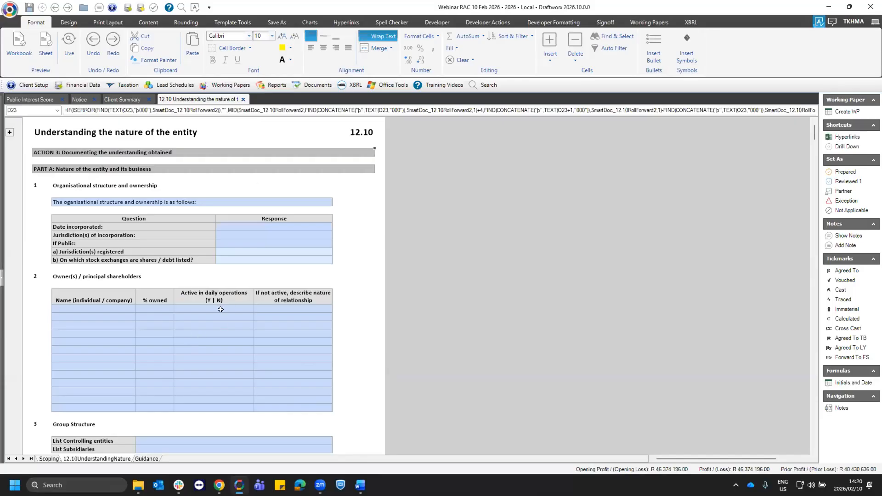
scroll(221, 309, down, 6)
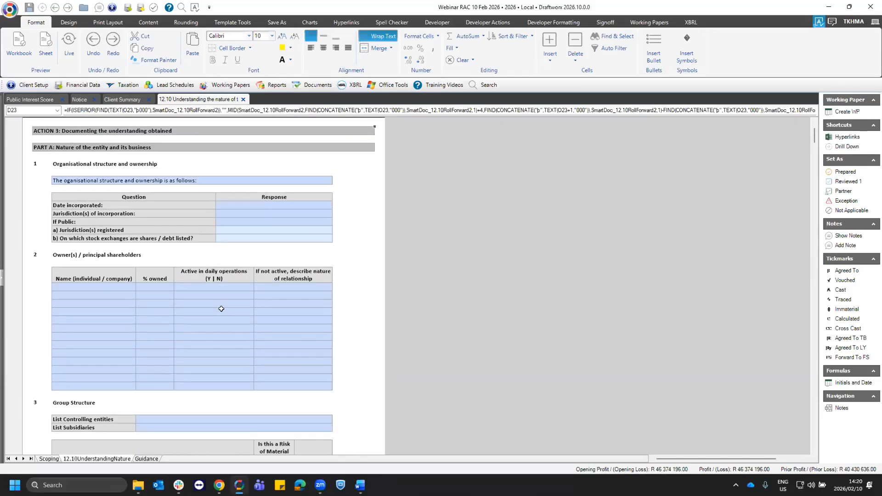
scroll(219, 299, down, 2)
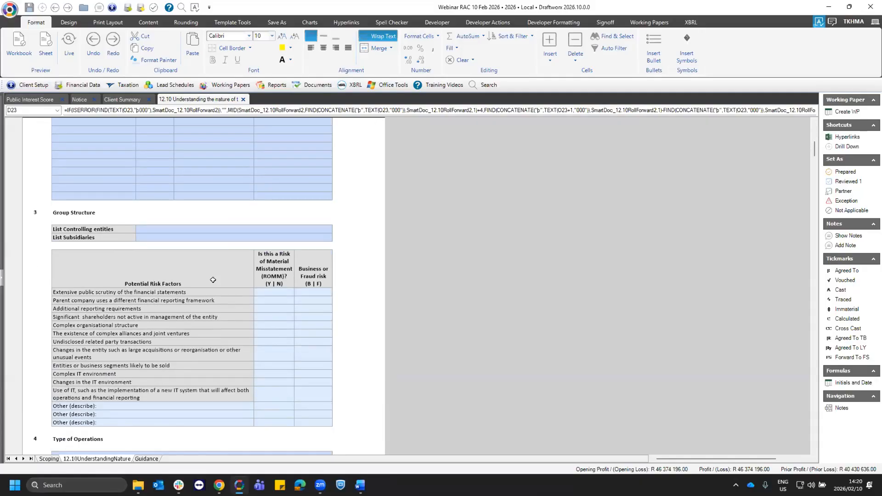
click(193, 272)
drag(114, 270, 306, 407)
click(95, 216)
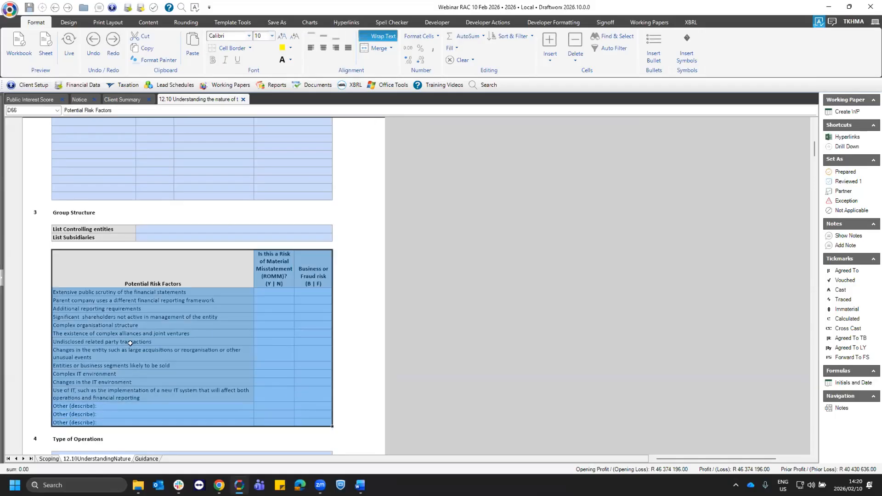
click(148, 354)
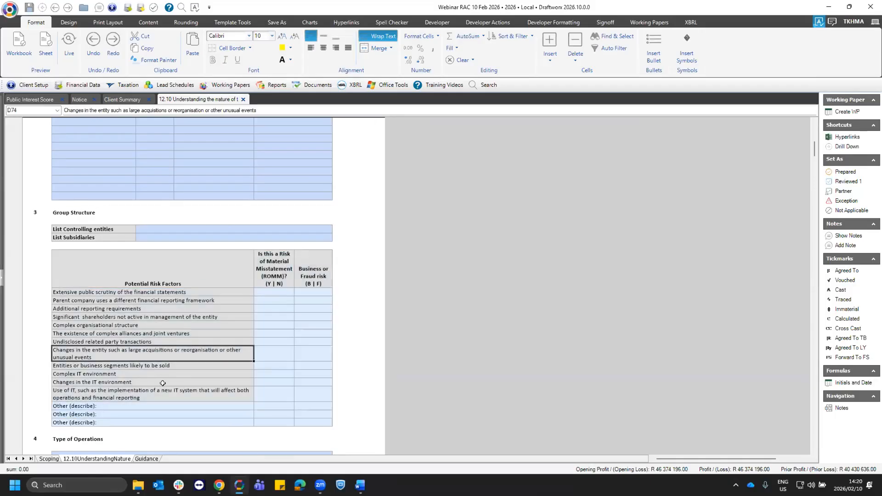
click(127, 294)
drag(127, 293, 121, 349)
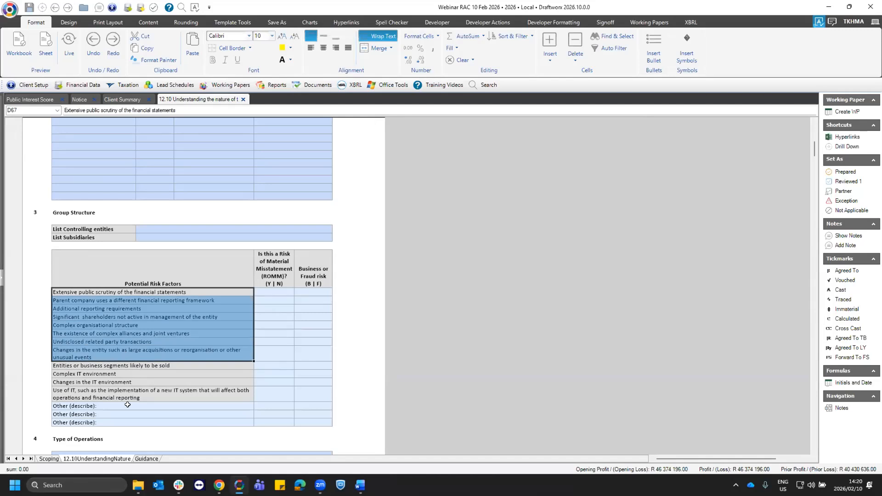
click(129, 352)
click(131, 291)
- Fill the first two Other (describe) rows of the Group Structure risk factors with Risk 1 and Risk 2
click(110, 406)
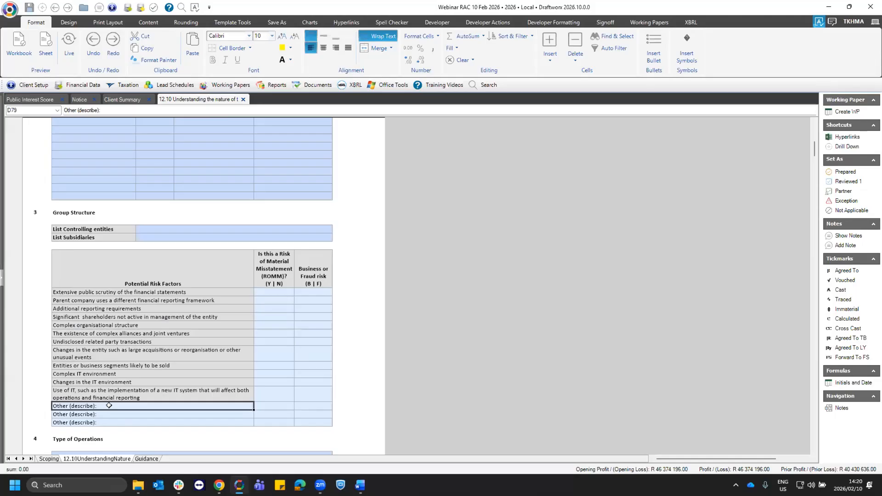
text(Risk 1)
key(Return)
text(Risk 2)
key(Return)
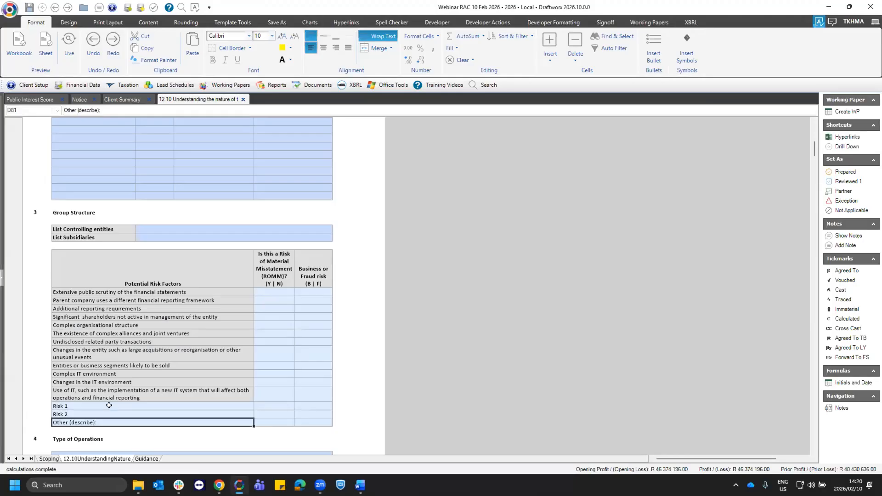
- Mark Risk 1 in the Group Structure risk factors as a risk of material misstatement (Y) and classify it as business risk B
click(108, 406)
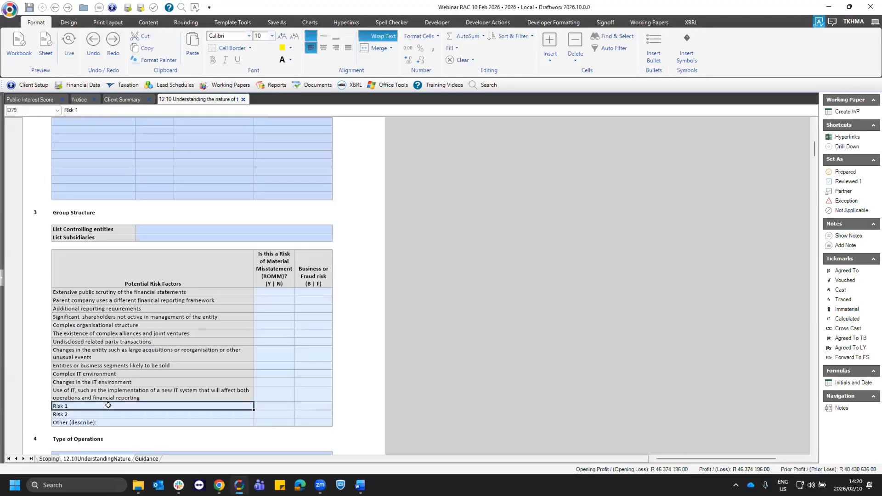
click(275, 406)
click(298, 406)
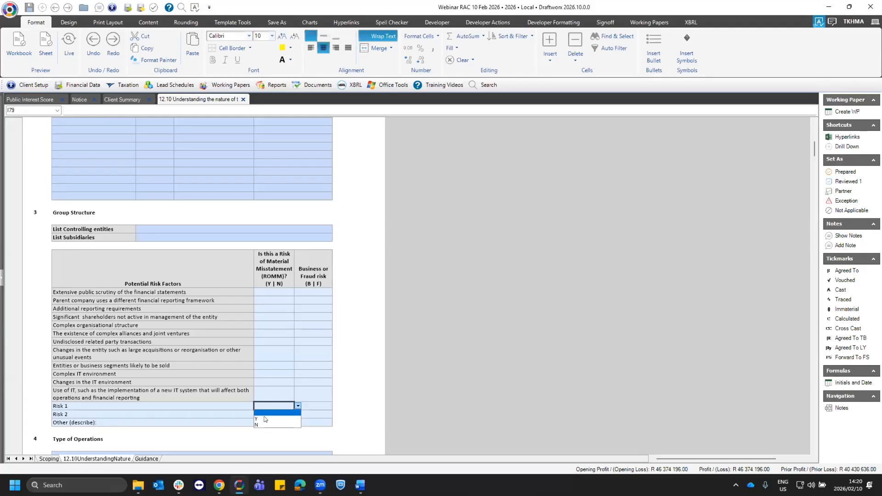
click(265, 418)
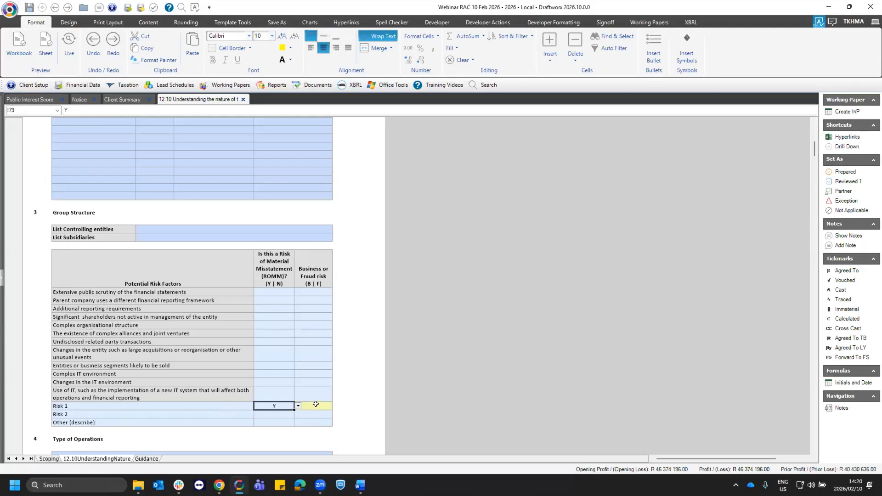
click(316, 405)
click(336, 406)
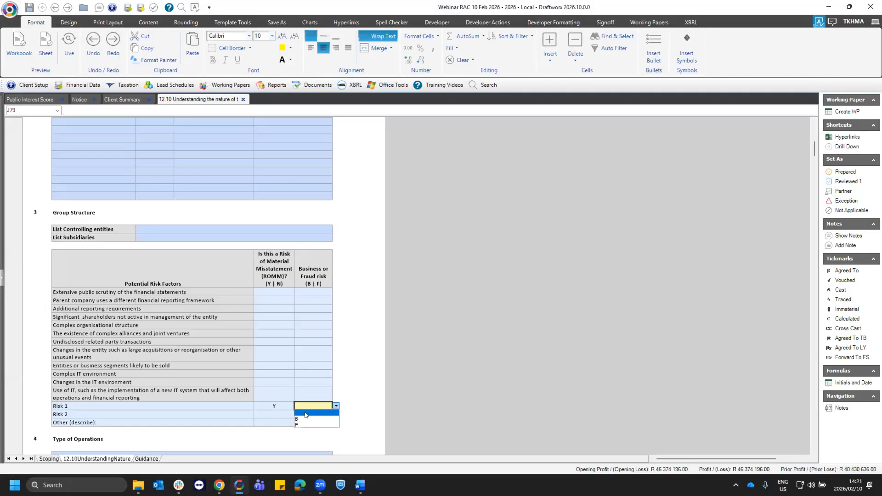
click(305, 418)
- Mark Risk 2 in the Group Structure risk factors as a risk of material misstatement (Y) and classify it as fraud risk F
click(272, 414)
click(298, 415)
click(268, 427)
click(318, 413)
click(335, 414)
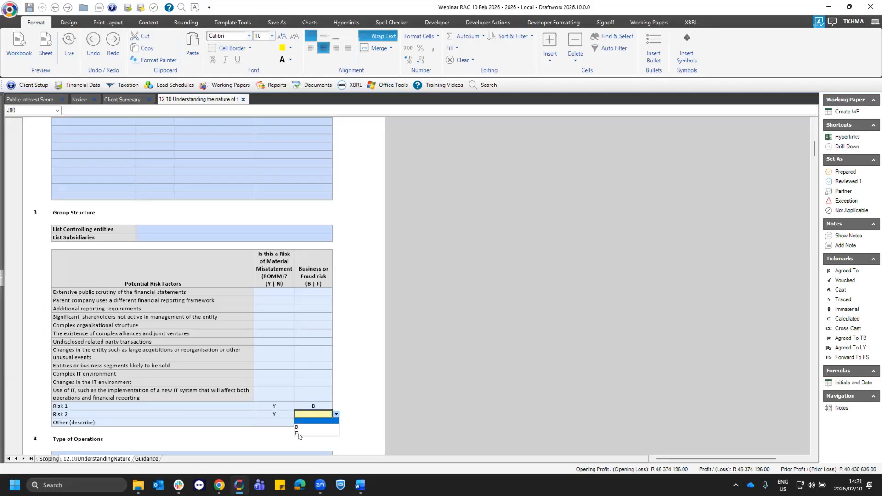
click(299, 434)
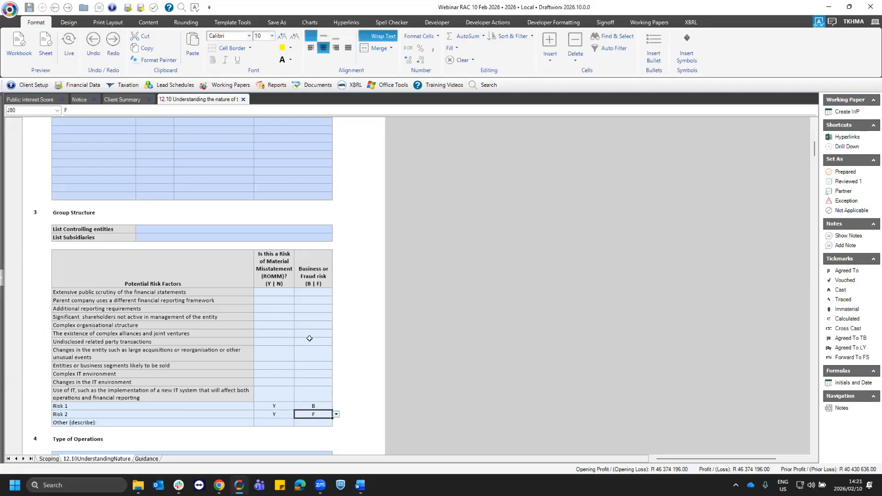
- Examine the risk of material misstatement column for the listed Group Structure risk factors and the two added risks
click(271, 266)
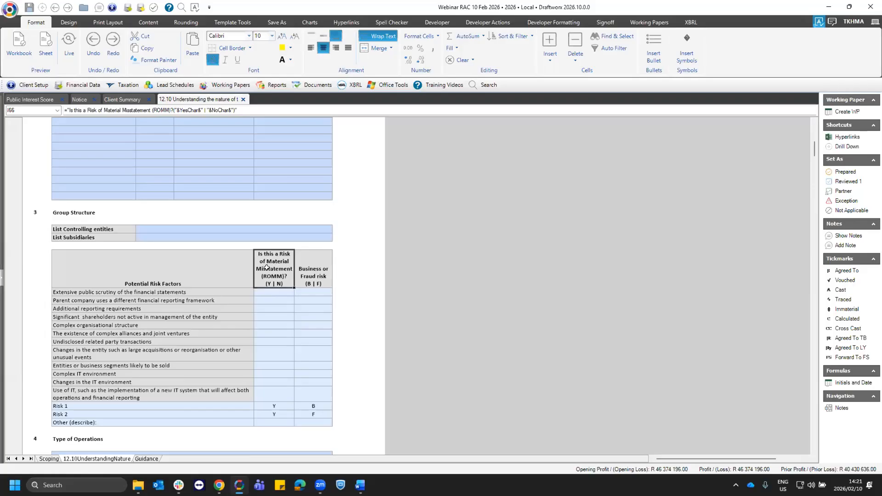
click(265, 292)
key(Down)
key(Down)
key(Down)
key(Down)
key(Down)
key(Down)
key(Down)
key(Down)
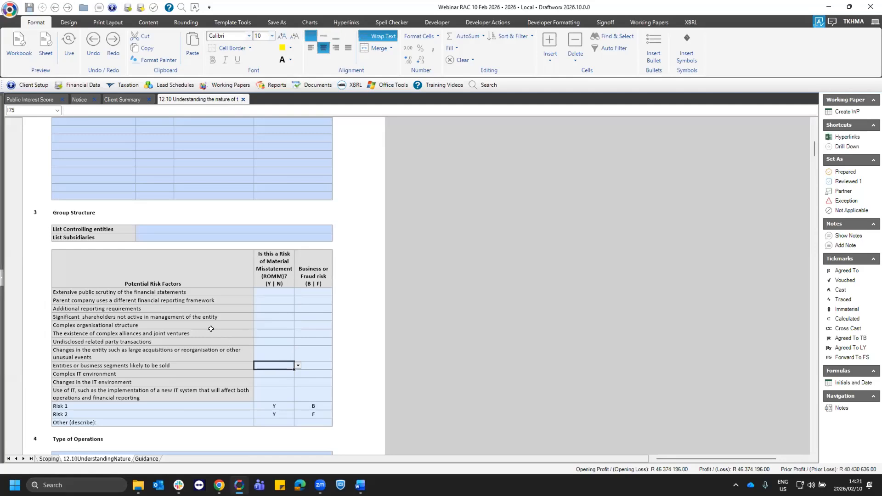
click(277, 280)
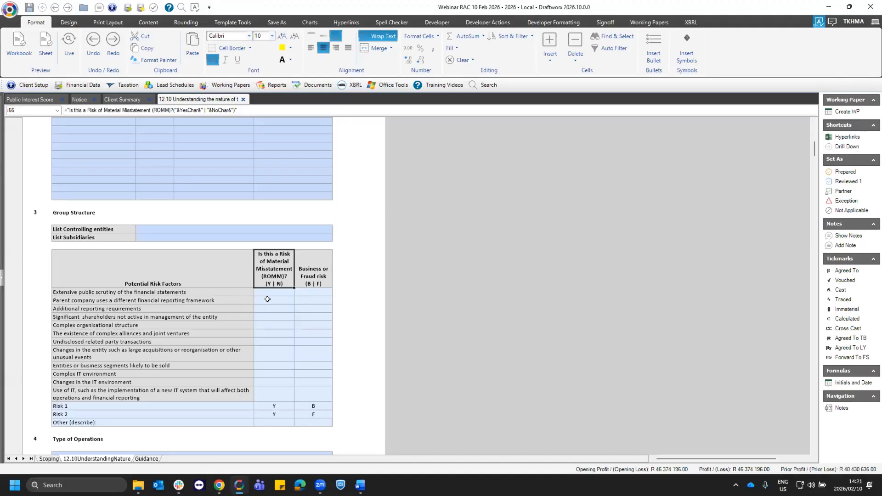
click(281, 404)
click(284, 412)
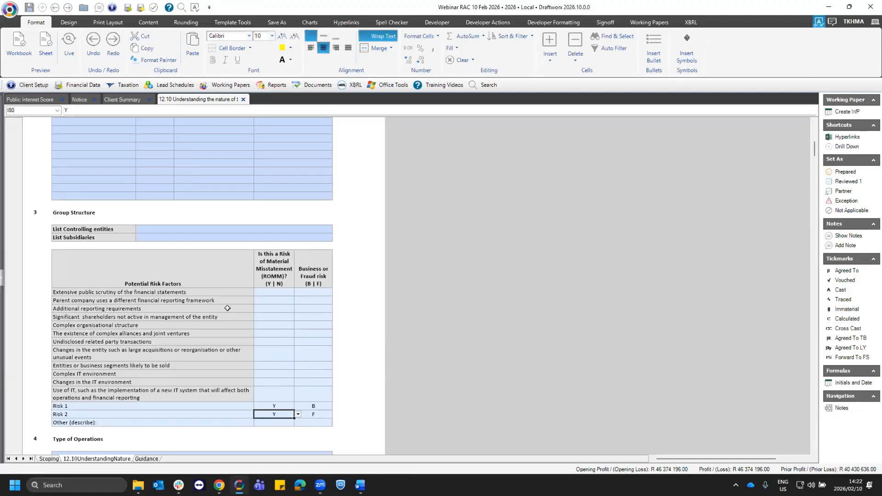
- Examine the name column of the Owner(s) / principal shareholders table above Group Structure
scroll(197, 313, up, 3)
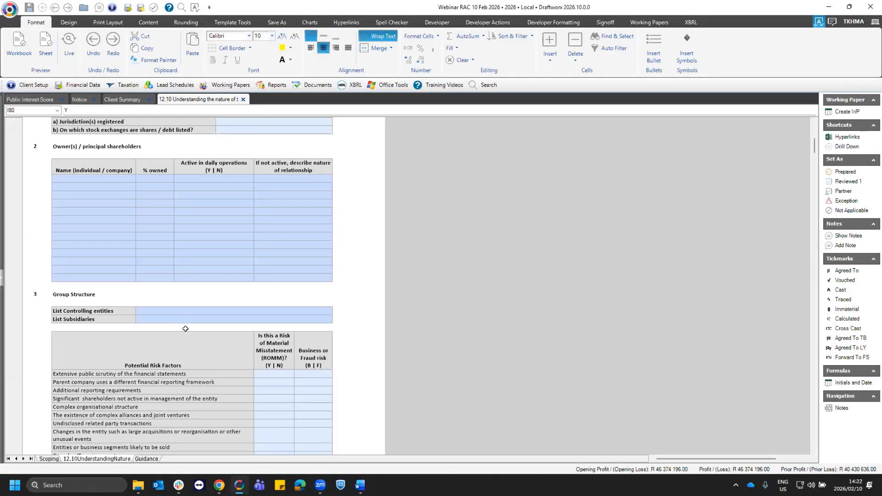
click(115, 236)
click(115, 179)
click(117, 195)
click(118, 229)
click(116, 261)
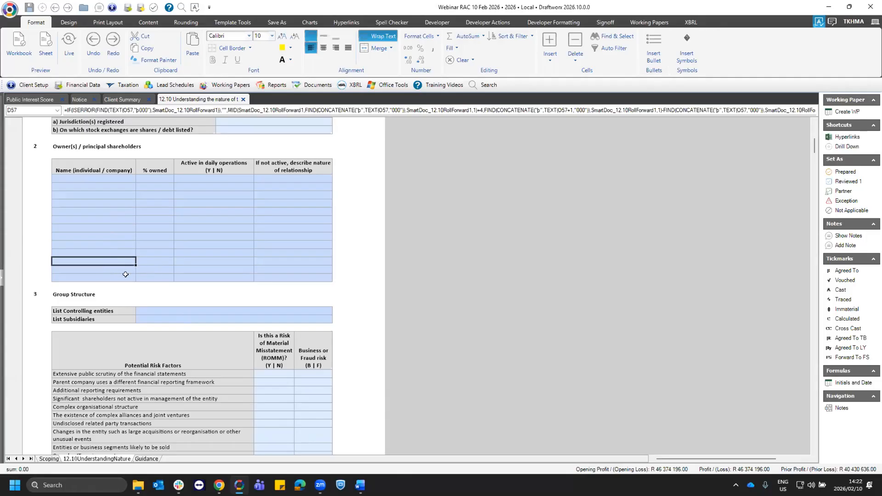
click(126, 276)
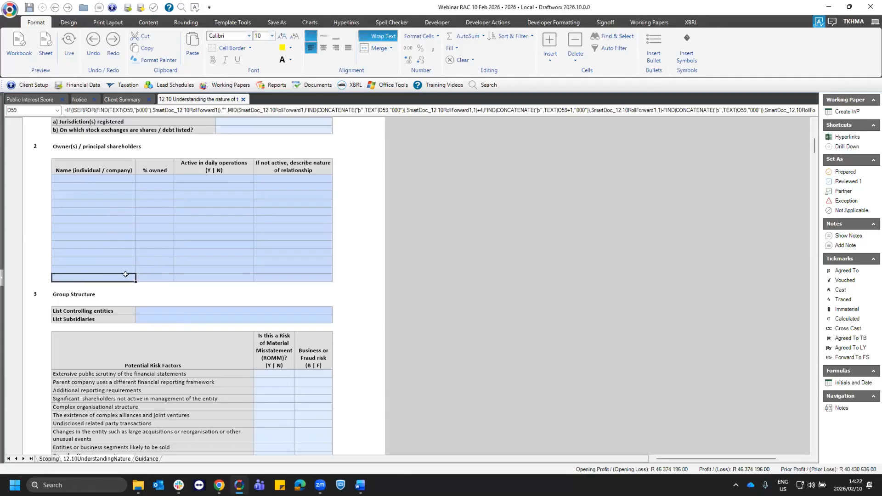
click(120, 260)
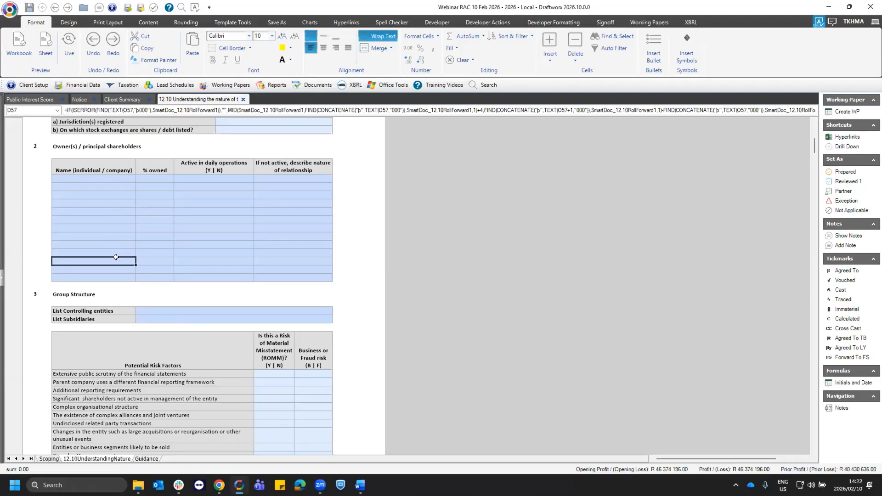
click(117, 203)
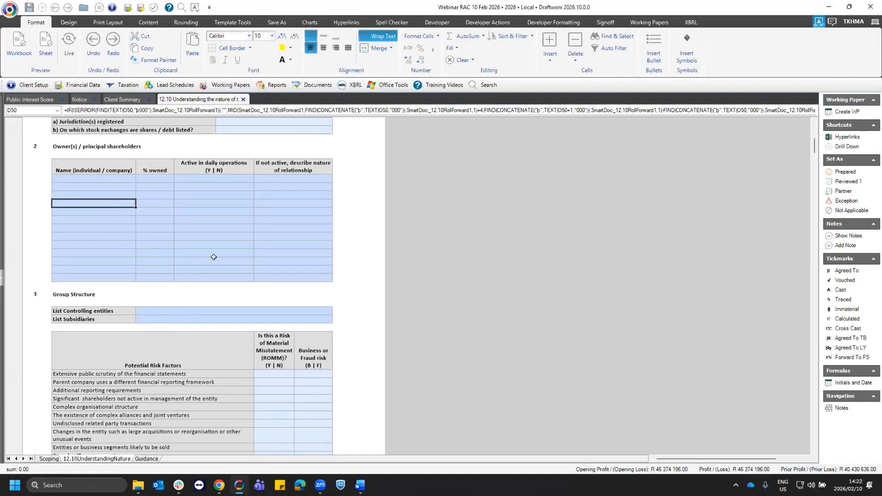
- Review the misstatement and business or fraud answers for Risk 1 and Risk 2 under Group Structure
scroll(280, 289, down, 2)
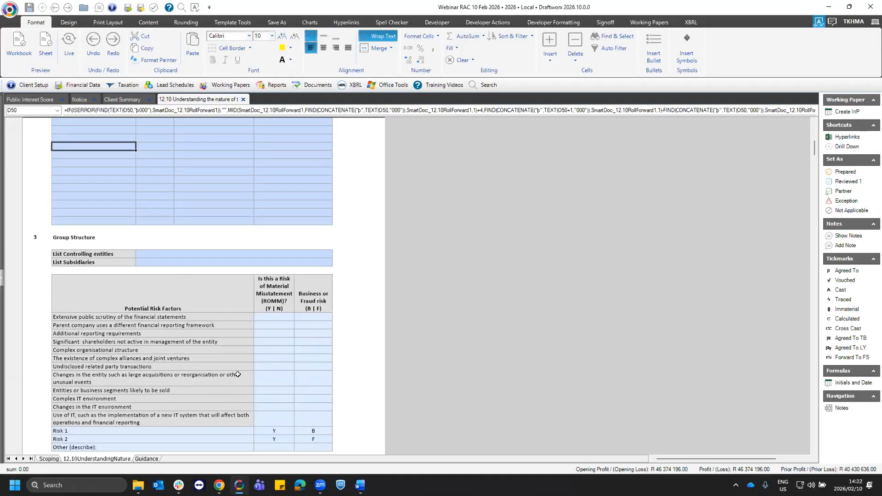
scroll(244, 374, down, 1)
click(81, 413)
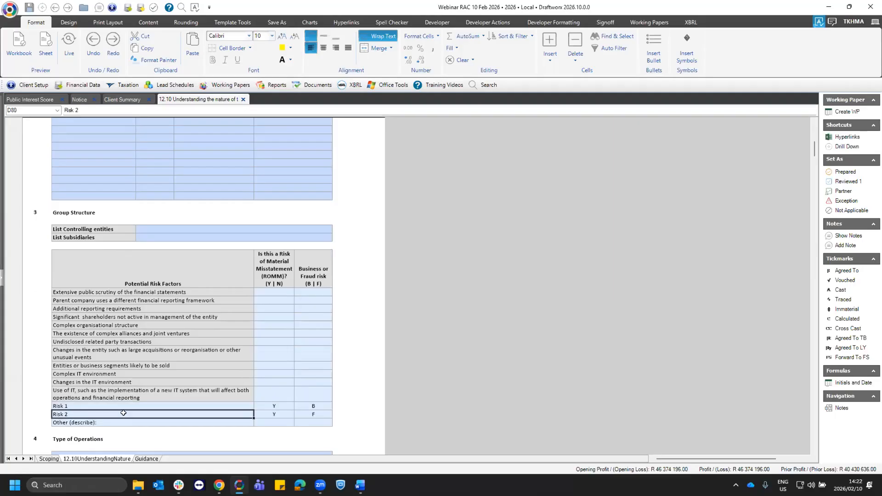
click(274, 407)
click(316, 407)
click(316, 413)
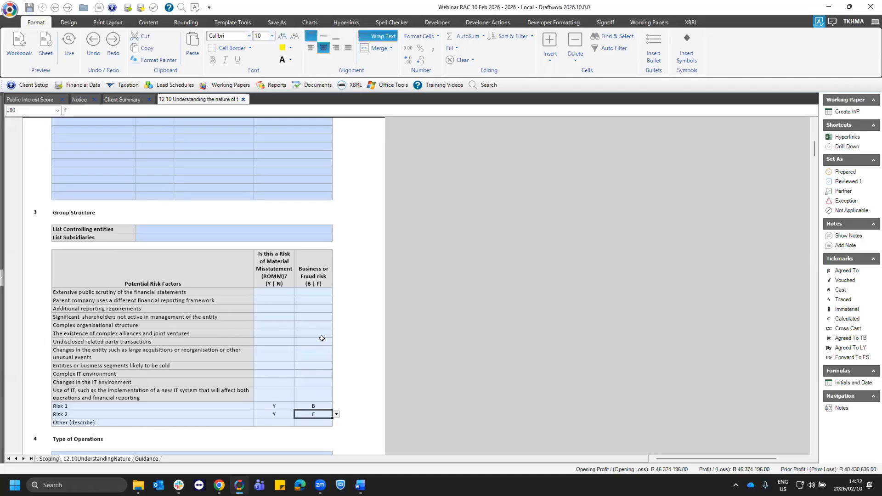
- Open the 12.40 Entity level controls working paper from the 11-12 Planning and risk identification group
click(230, 86)
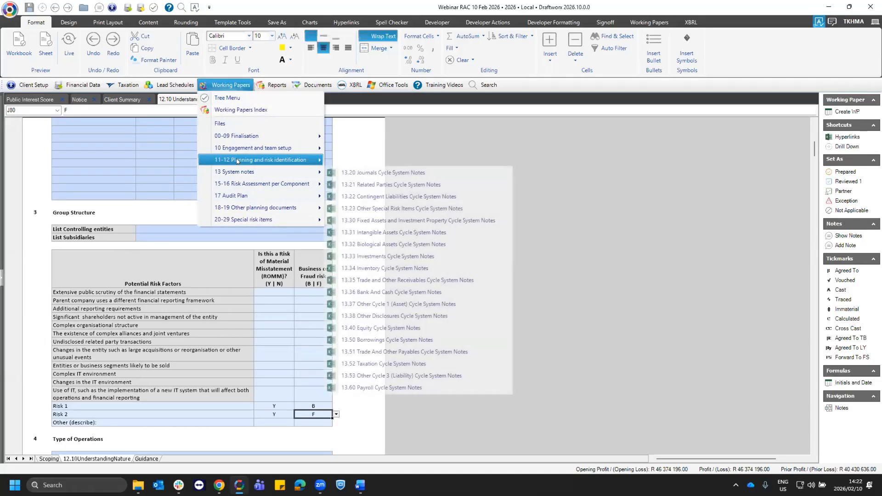
mouse_move(239, 160)
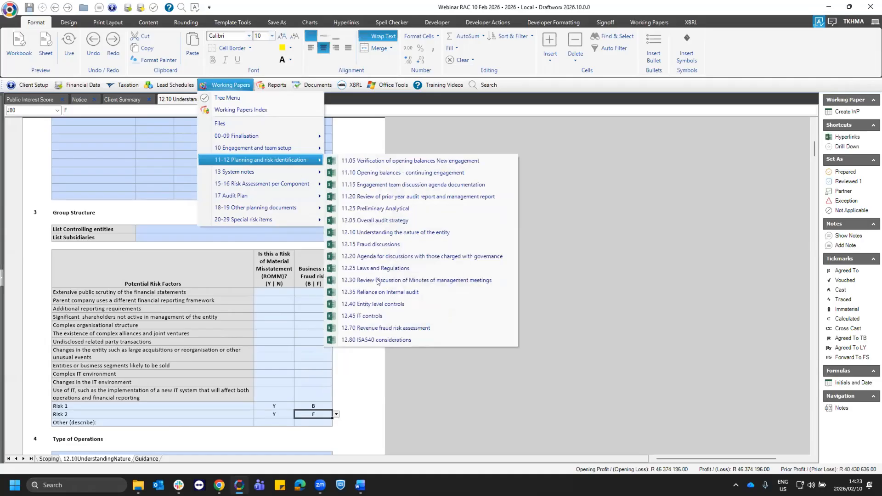
click(415, 307)
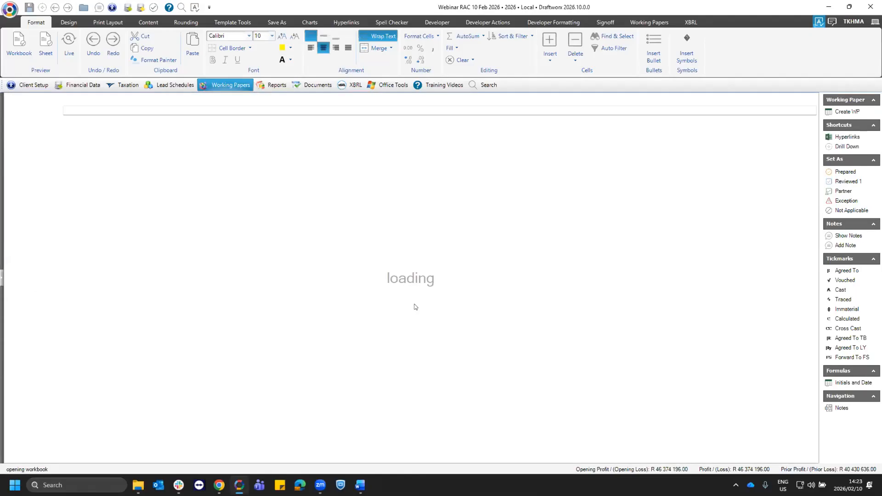
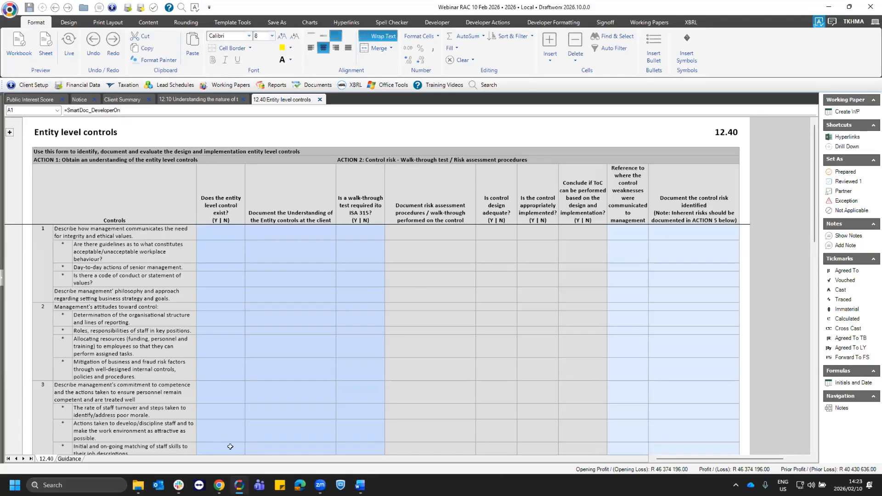
- Examine control 1 on communicating integrity and ethical values, its sub-points, and the column asking whether each entity level control exists
click(222, 363)
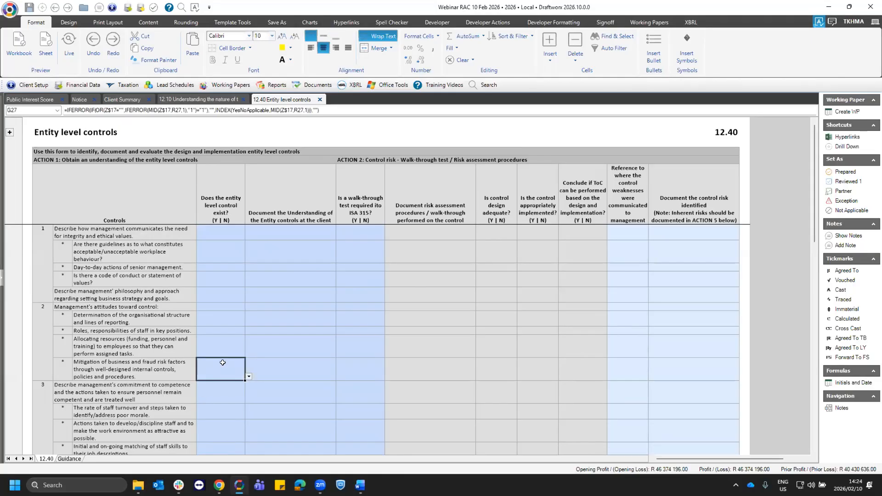
click(145, 230)
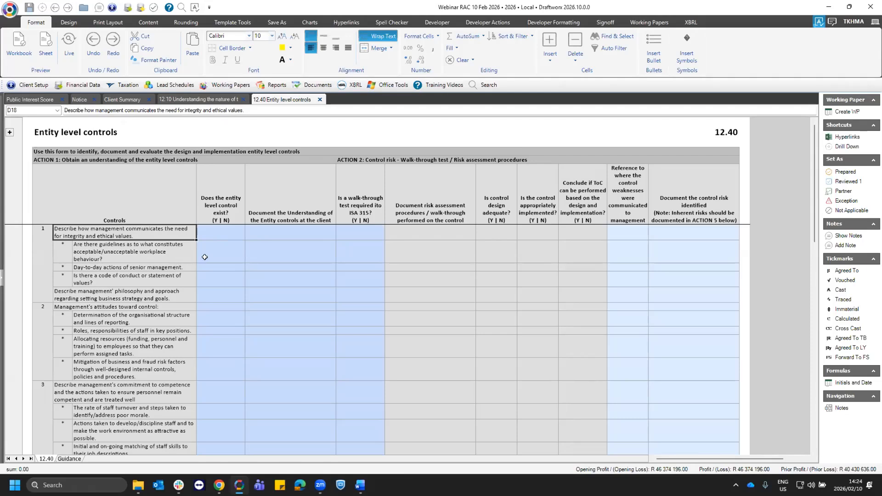
click(212, 234)
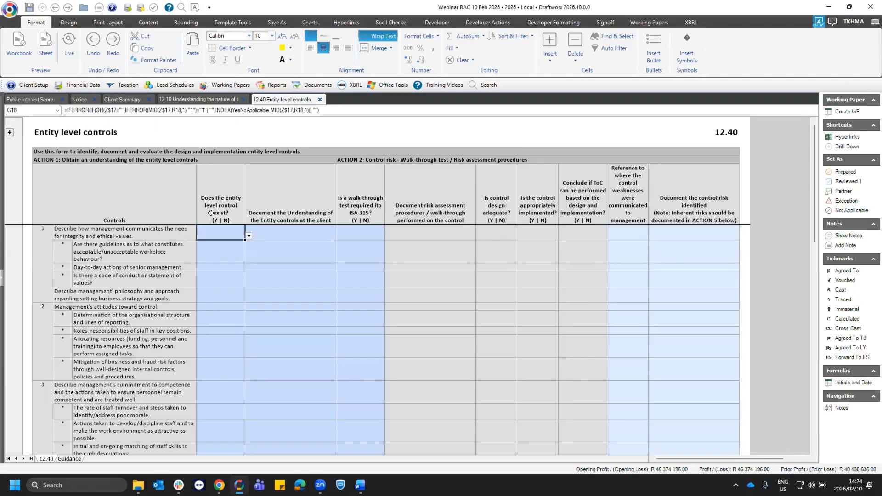
click(230, 253)
click(162, 235)
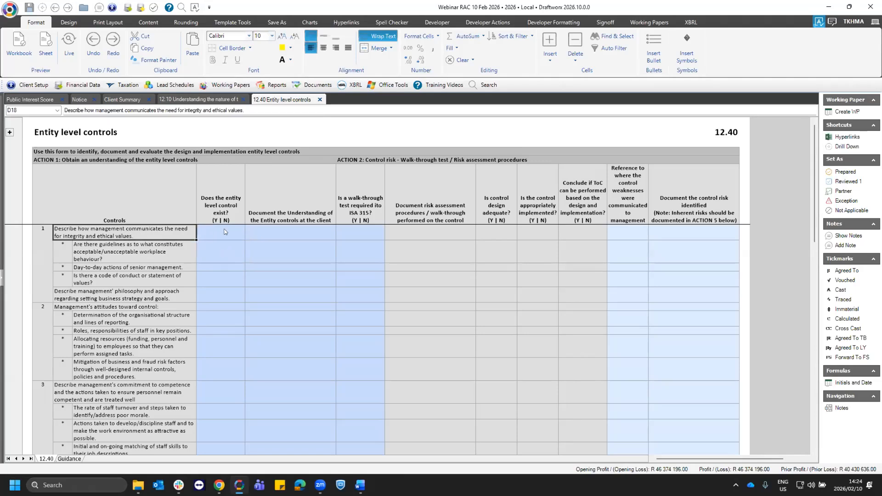
drag(159, 251, 126, 281)
- Mark the three sub-points of control 1 (workplace behaviour guidelines, senior management's actions, code of conduct) as N/A for control existence
click(237, 261)
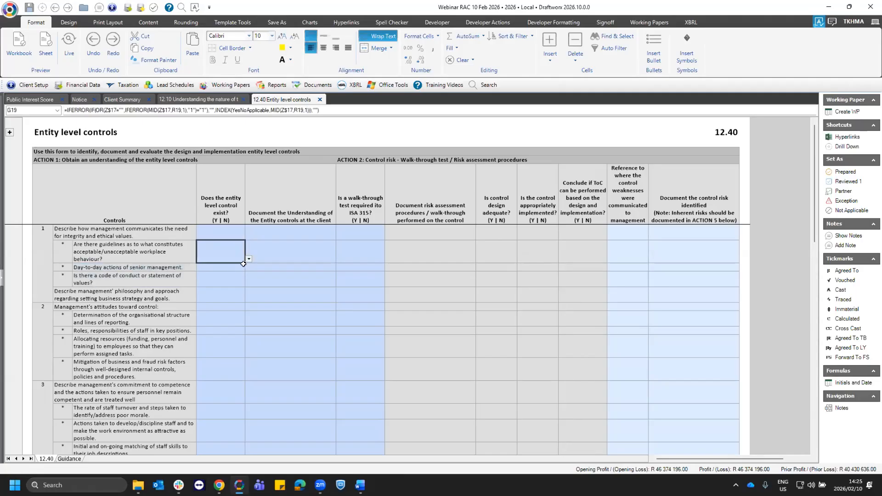
click(248, 260)
click(222, 282)
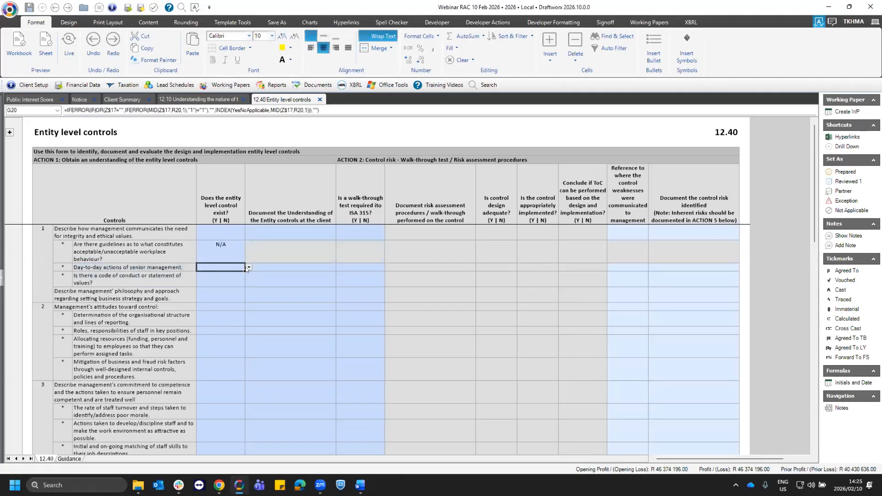
click(217, 290)
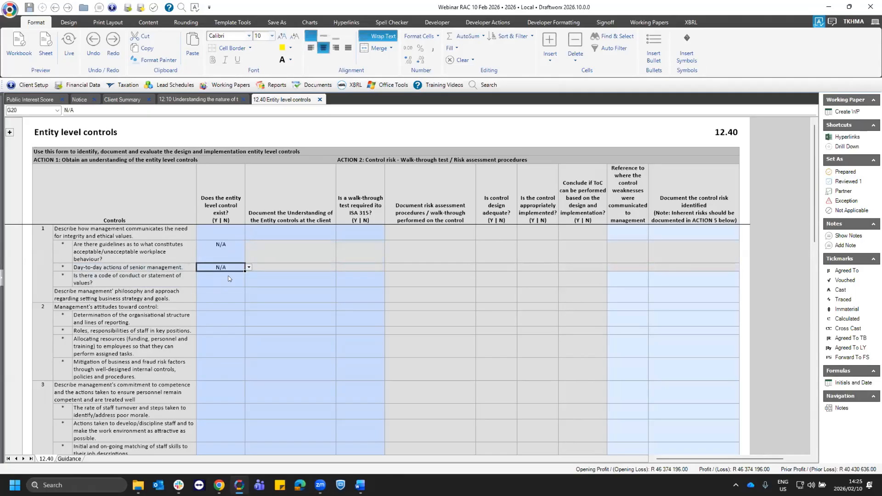
click(209, 305)
- Answer Y for whether control 1, communicating the need for integrity and ethical values, exists
click(246, 237)
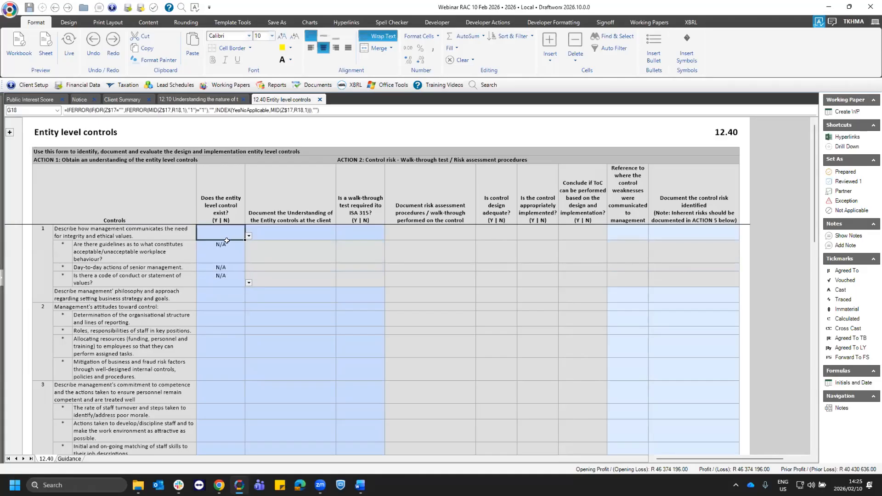
click(240, 235)
click(214, 246)
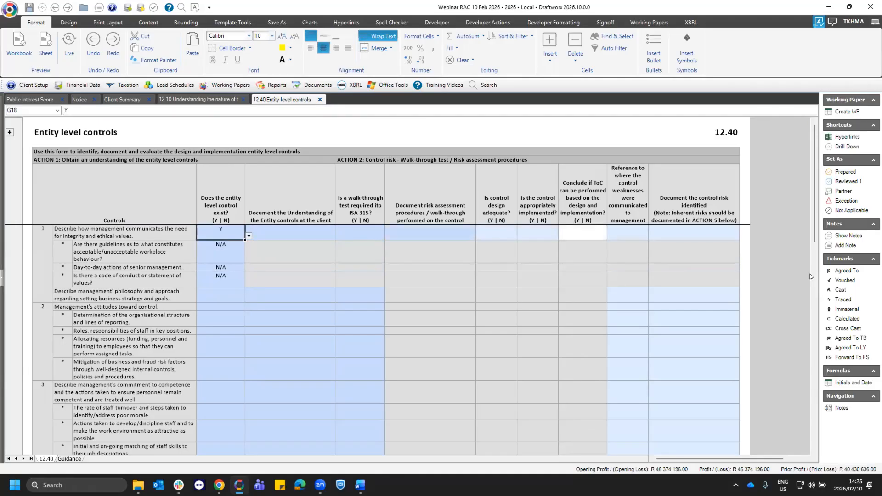
- Examine the ACTION 4 overall conclusion questions, especially question 4 on whether the entity's risk assessment process is appropriate
scroll(813, 194, down, 15)
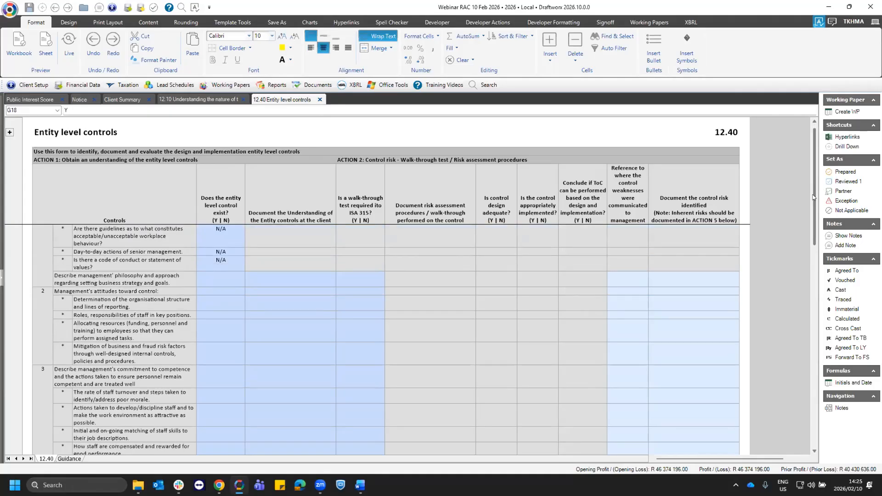
scroll(802, 367, down, 15)
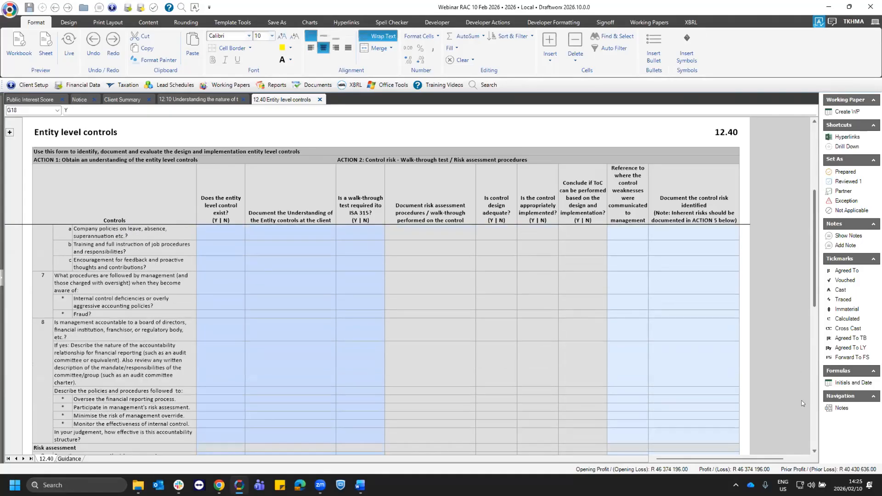
scroll(100, 257, down, 8)
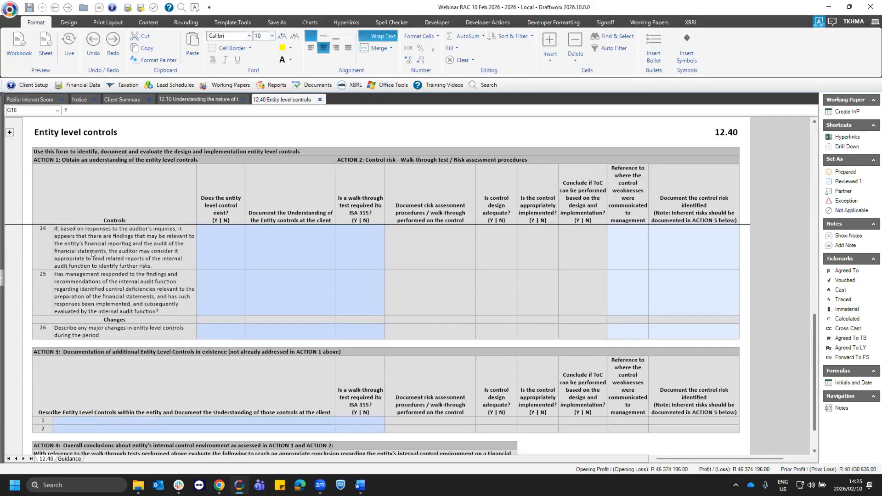
click(103, 254)
drag(189, 279, 256, 321)
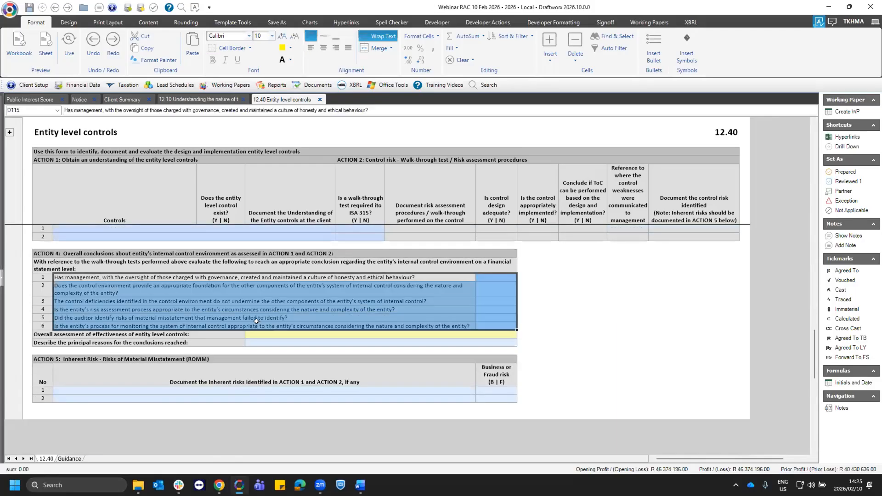
click(307, 309)
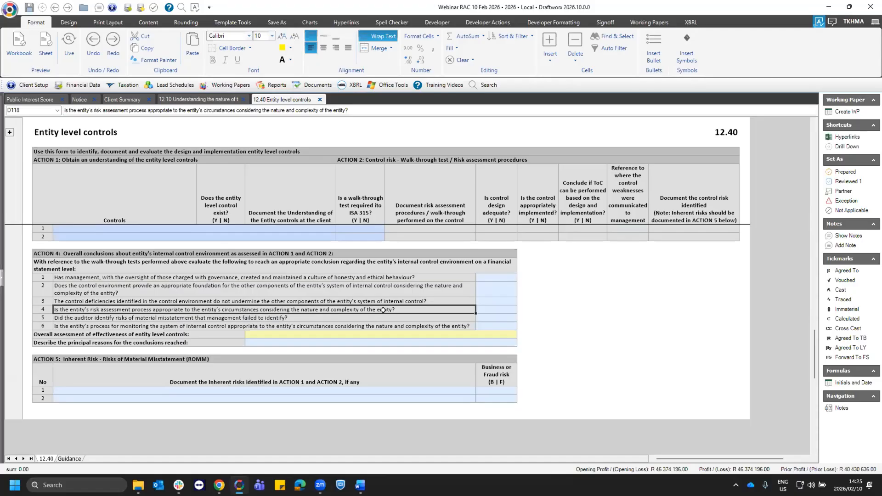
double_click(297, 310)
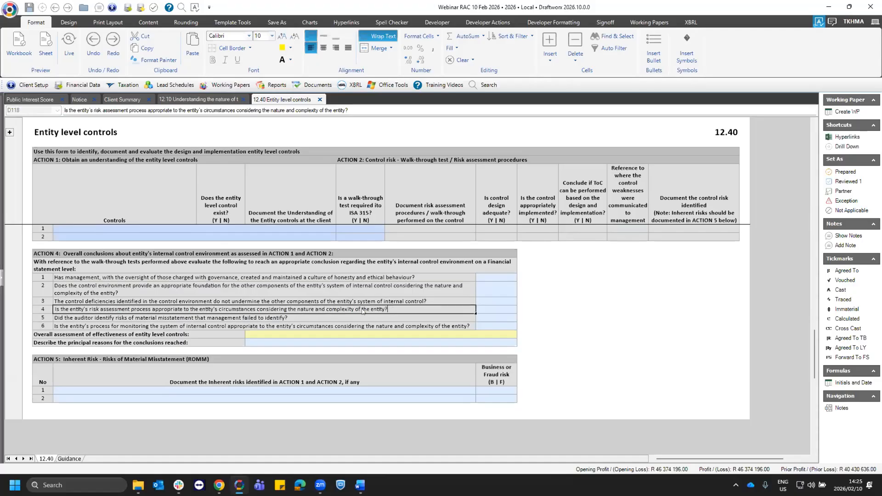
drag(399, 309, 256, 309)
click(404, 317)
click(396, 309)
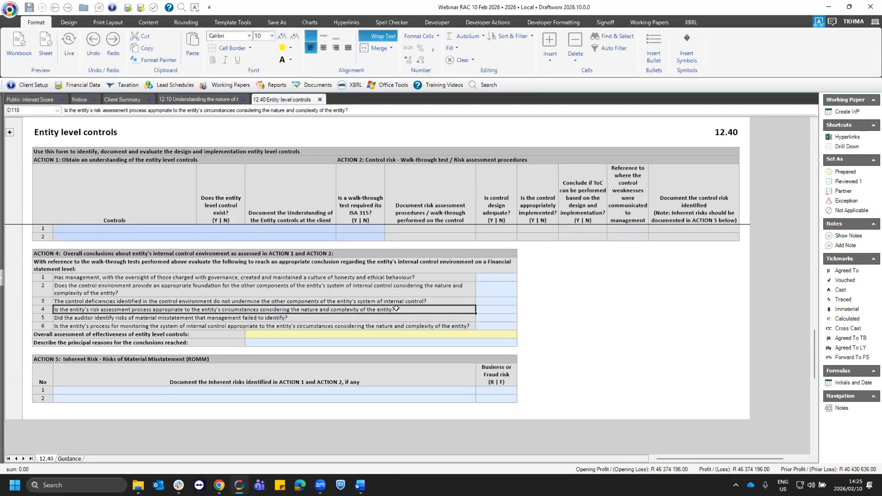
- Compare the existence answer for control 1 in ACTION 1 with question 4 of the ACTION 4 overall conclusions
scroll(315, 281, up, 3)
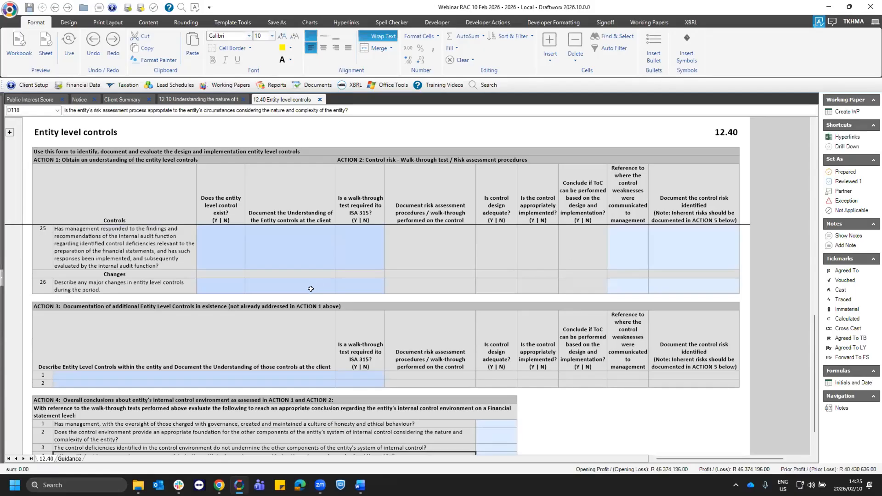
scroll(310, 288, up, 10)
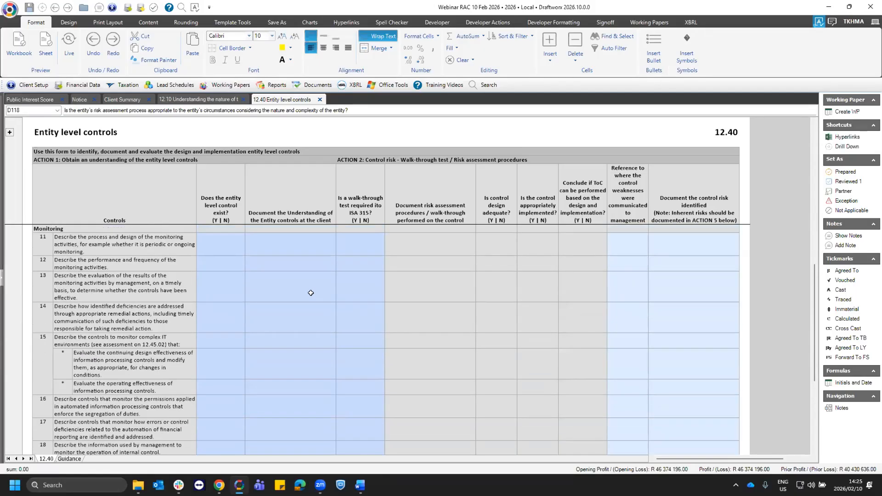
scroll(315, 296, up, 5)
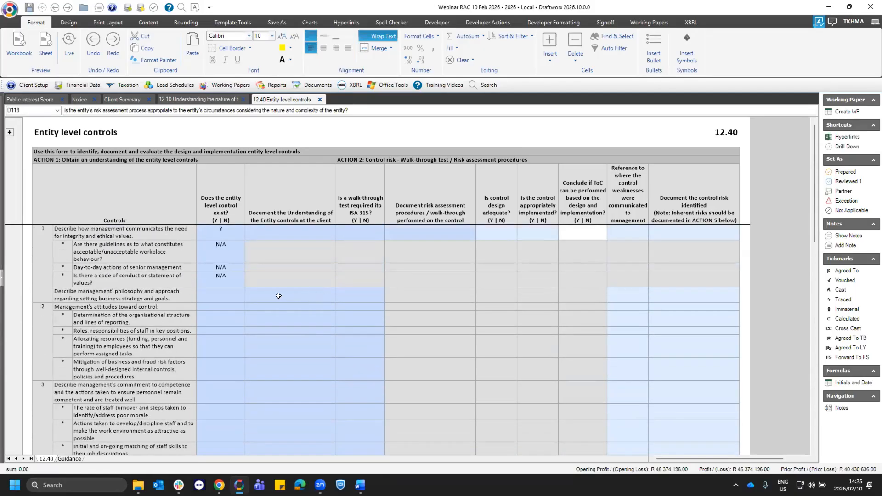
click(230, 228)
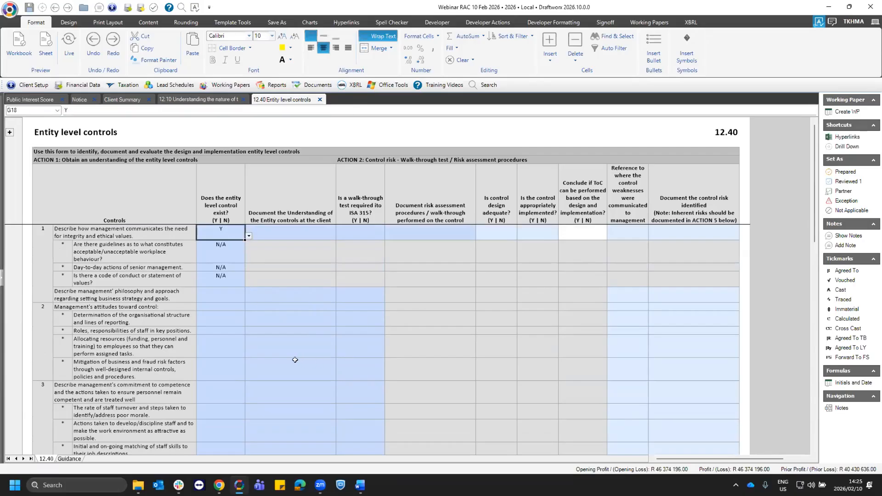
scroll(244, 359, down, 1)
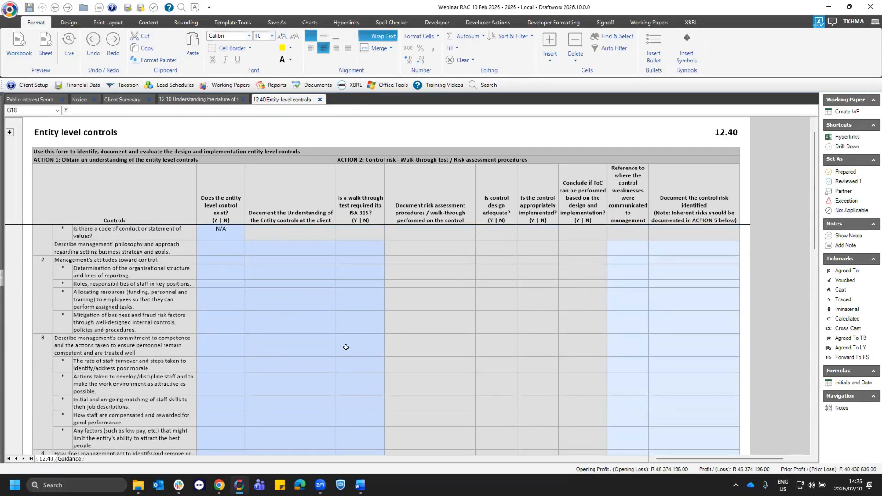
scroll(811, 188, down, 15)
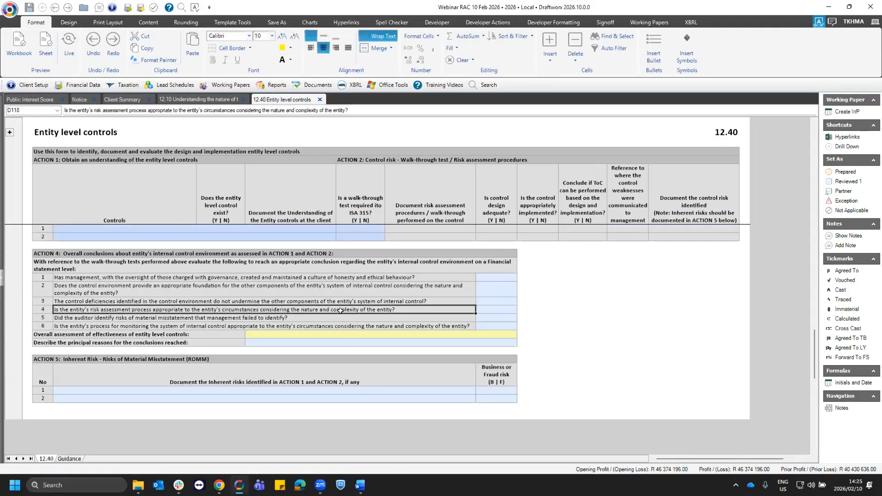
click(345, 311)
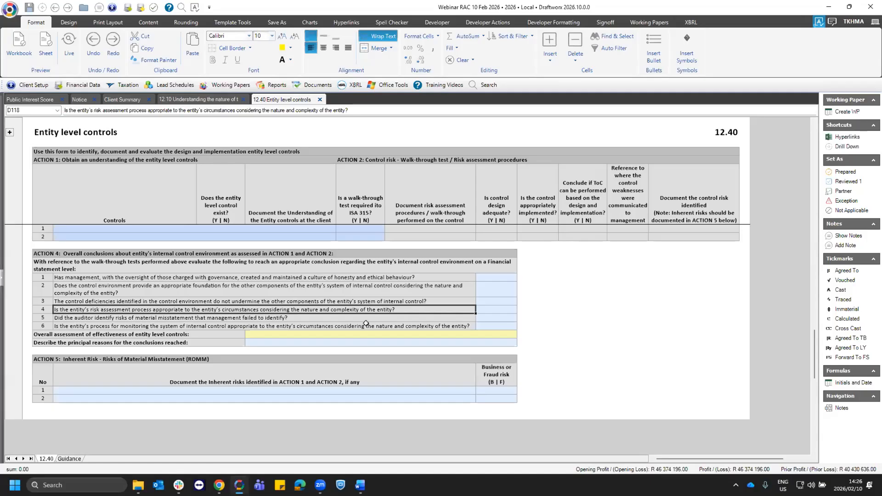
- Review the list of working papers in the 11-12 Planning and risk identification group without opening one
scroll(336, 316, up, 3)
scroll(338, 315, up, 4)
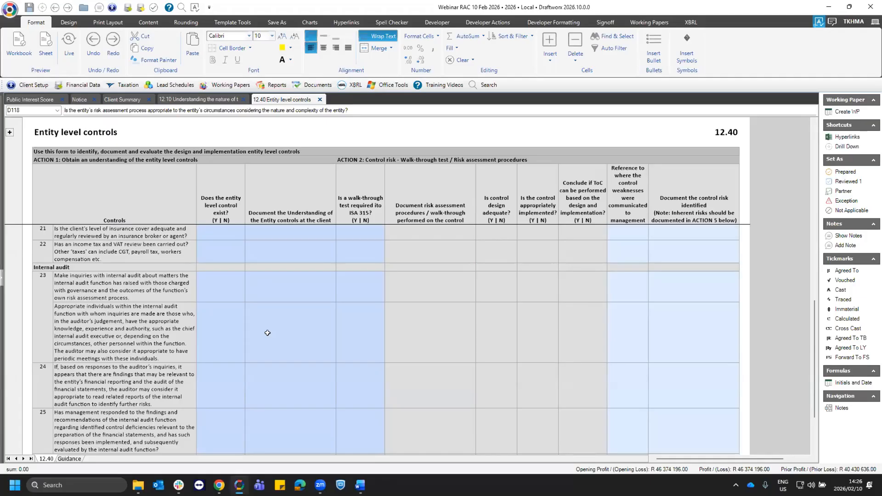
click(226, 85)
mouse_move(267, 159)
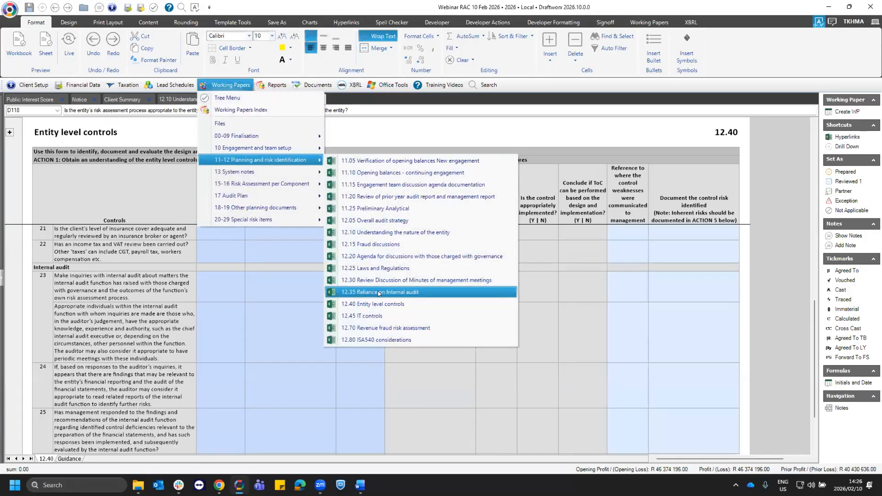
click(288, 252)
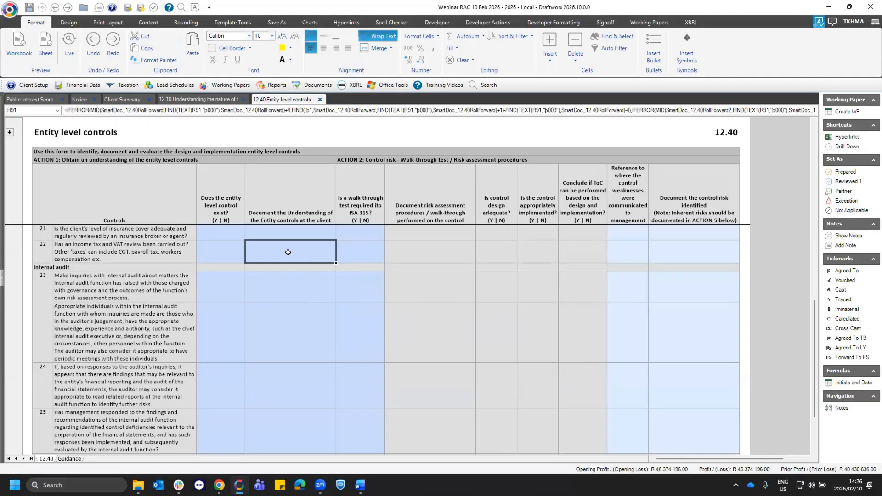
- Enter "Document" as the understanding of control 1 at the client
scroll(267, 285, up, 5)
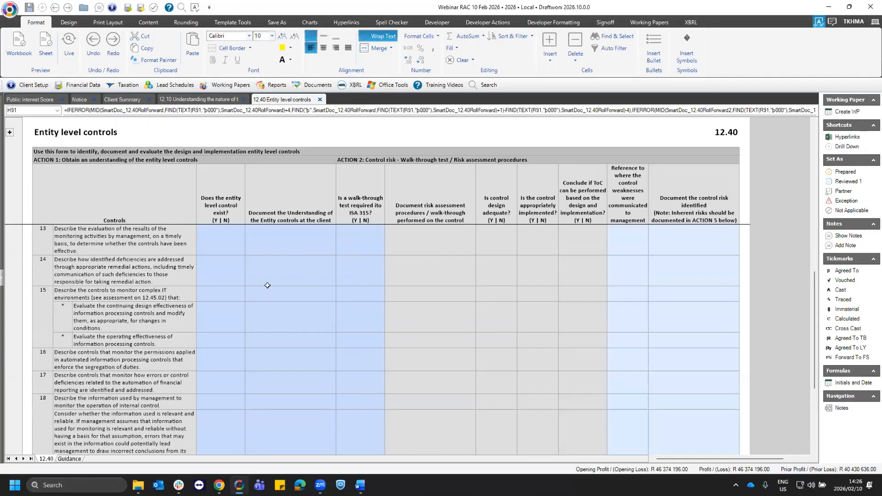
scroll(267, 285, up, 3)
scroll(268, 285, up, 8)
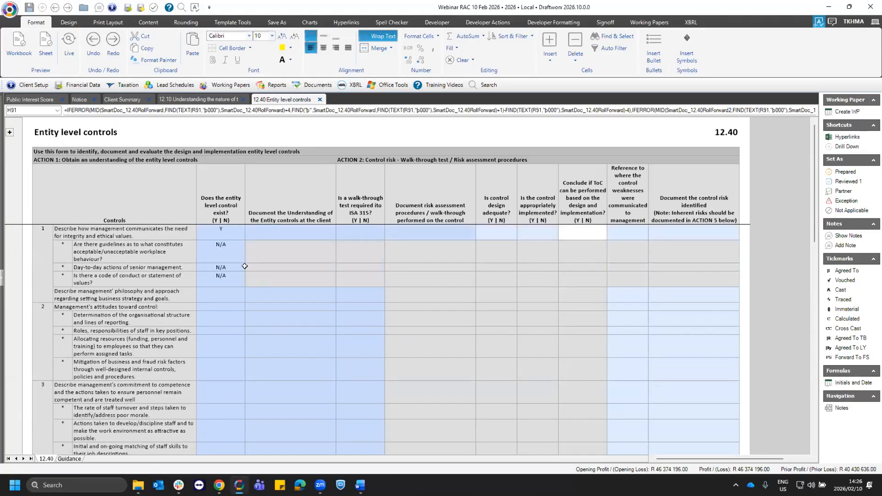
click(219, 234)
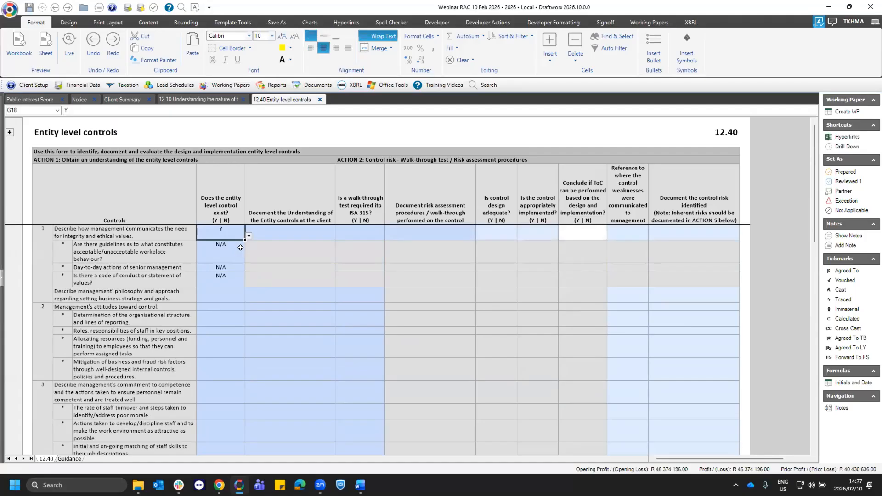
click(308, 234)
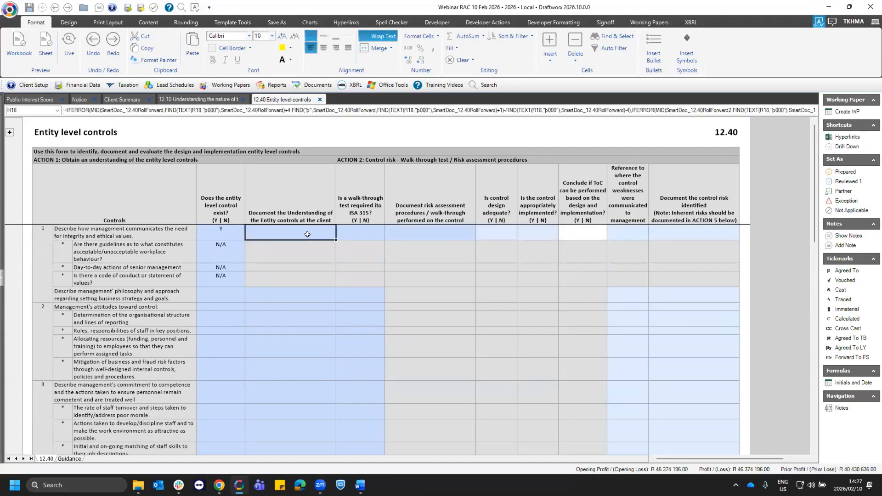
text(Document)
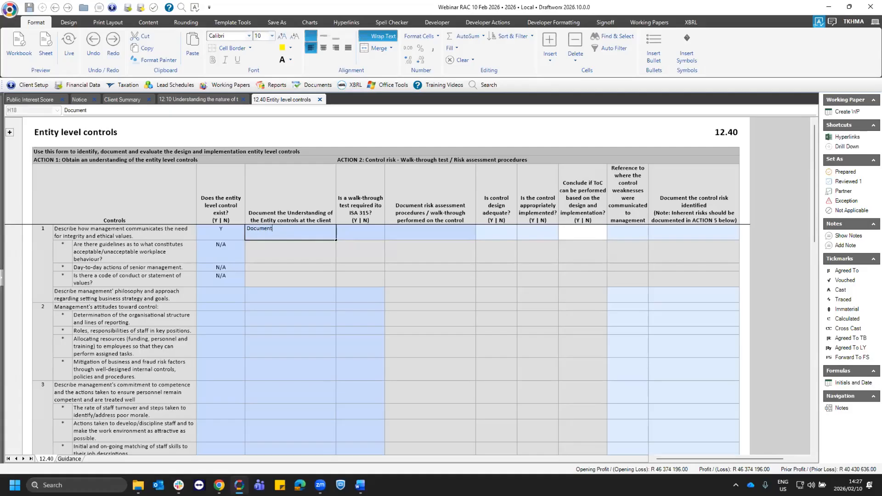
key(Tab)
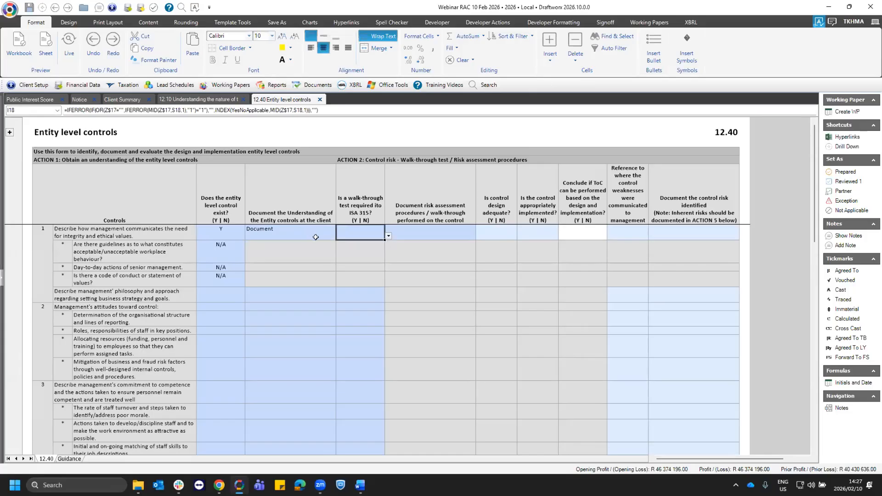
- Check the Guidance sheet briefly and answer Y for whether control 1 requires a walk-through test under ISA 315
click(69, 458)
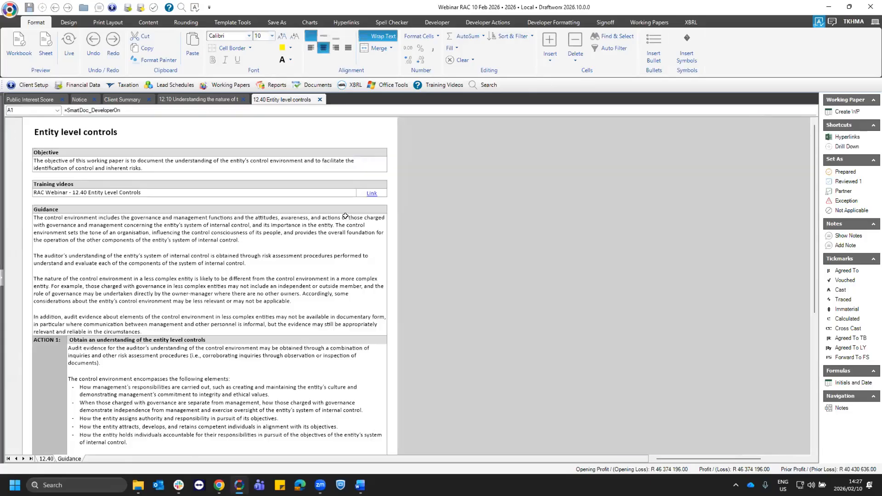
click(53, 460)
click(388, 236)
click(384, 245)
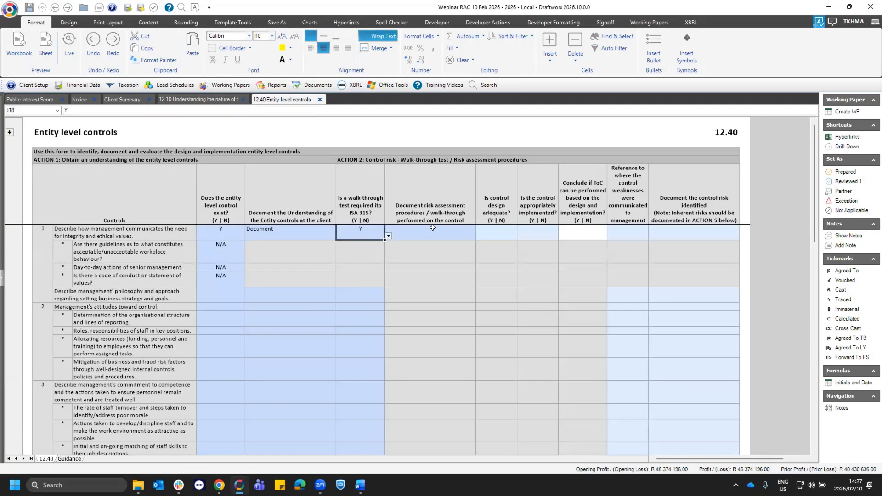
- Enter "document" as the walk-through performed on control 1 and answer Y for whether its design is adequate
click(432, 228)
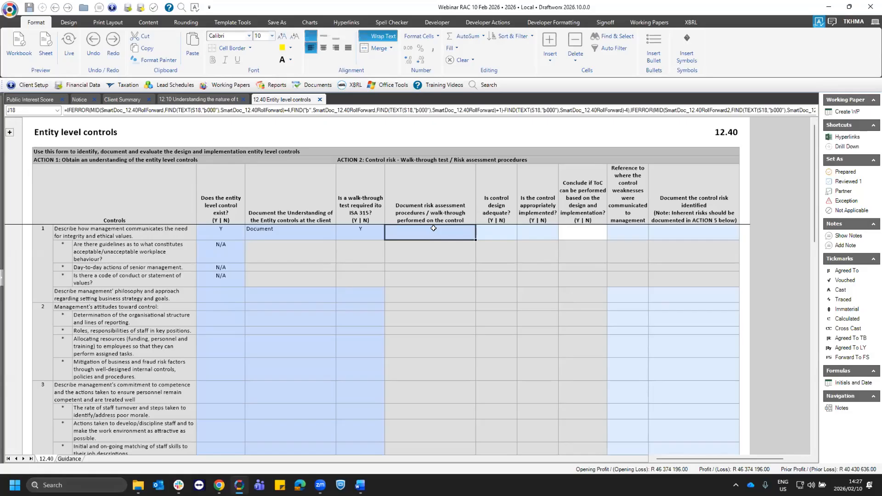
text(document)
key(Tab)
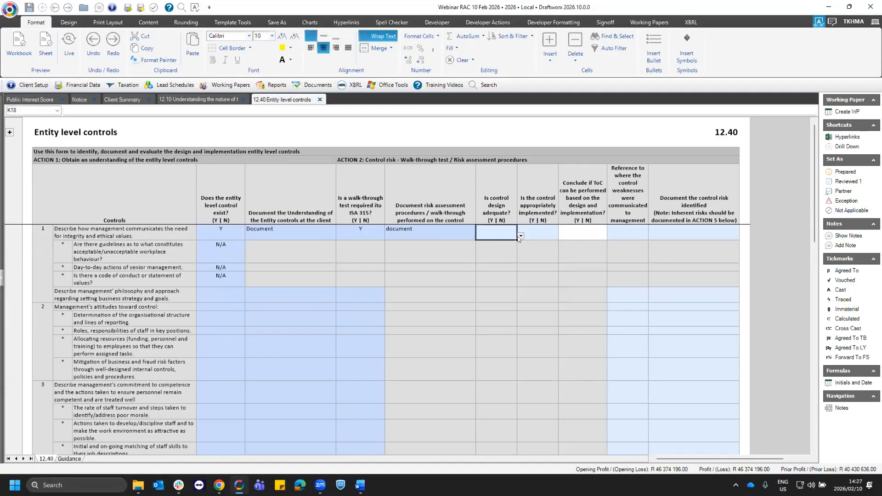
text(Y)
key(Tab)
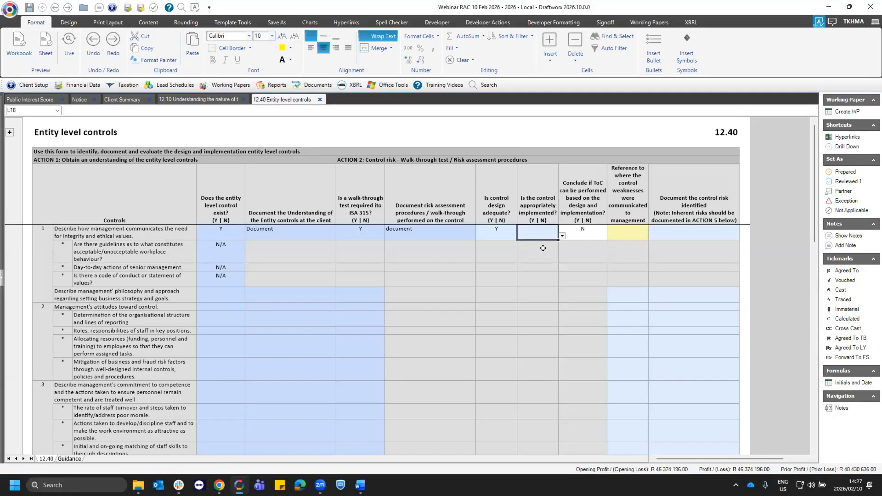
- Hyperlink control 1's reference for communicated control weaknesses to 06.40 Management report template and point out the control risk column
click(622, 231)
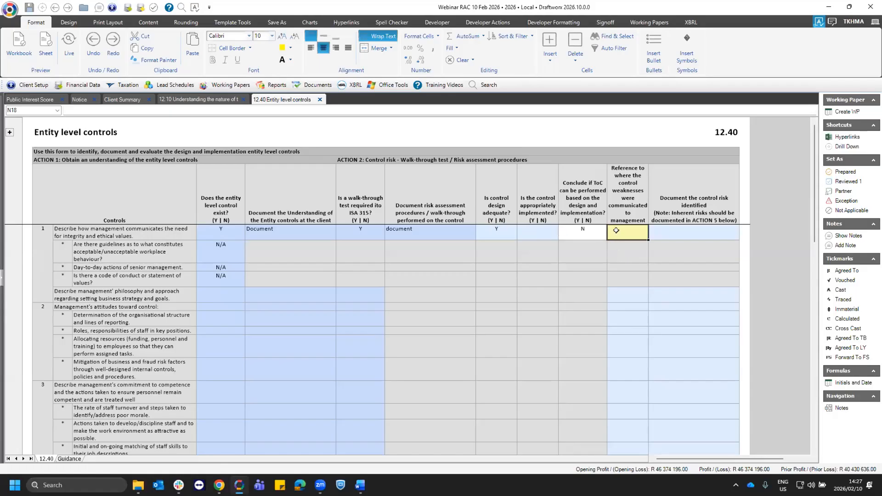
click(840, 138)
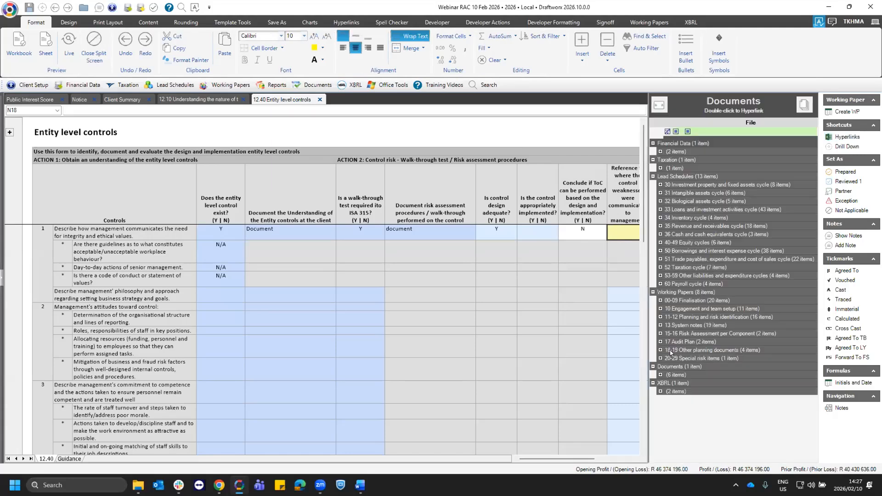
click(660, 185)
click(660, 185)
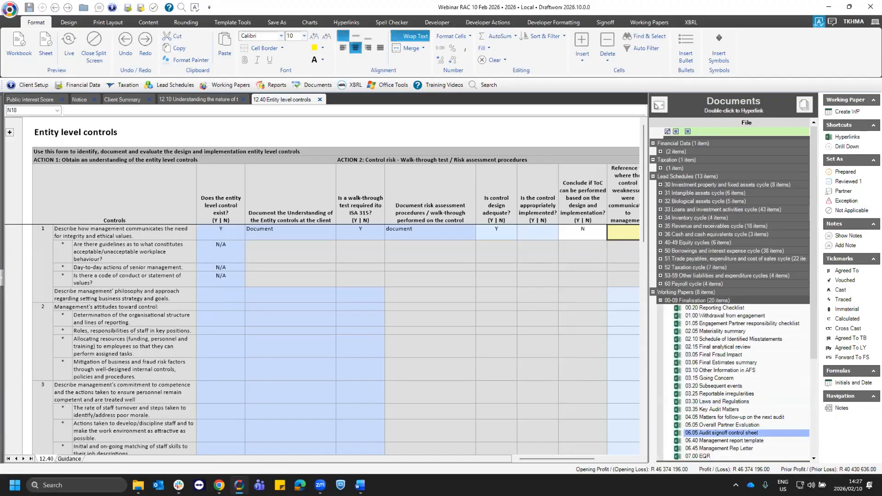
double_click(724, 440)
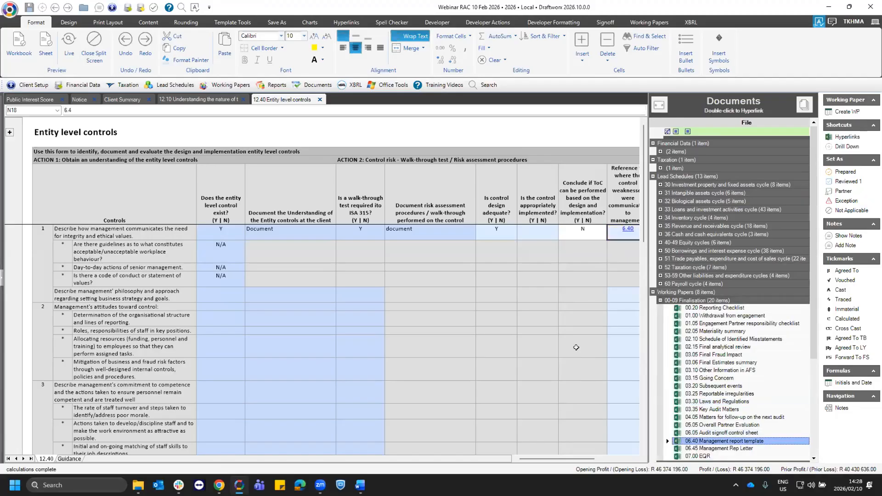
click(676, 231)
drag(677, 202, 680, 352)
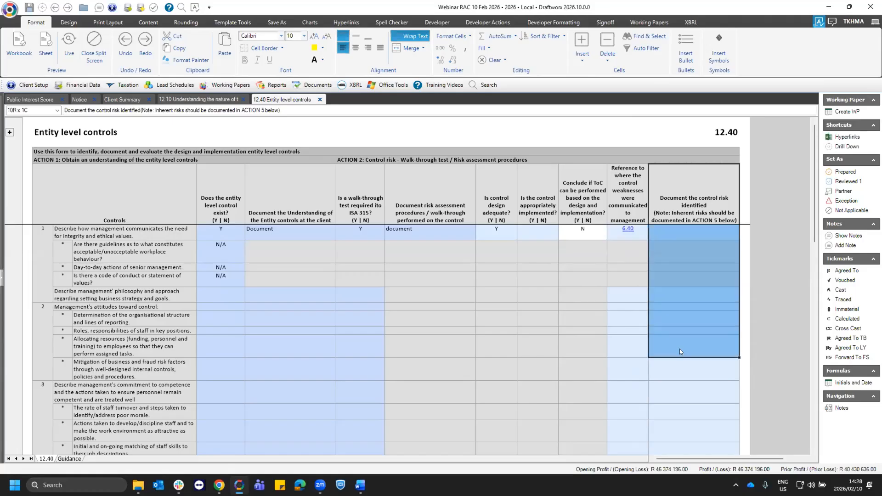
click(687, 218)
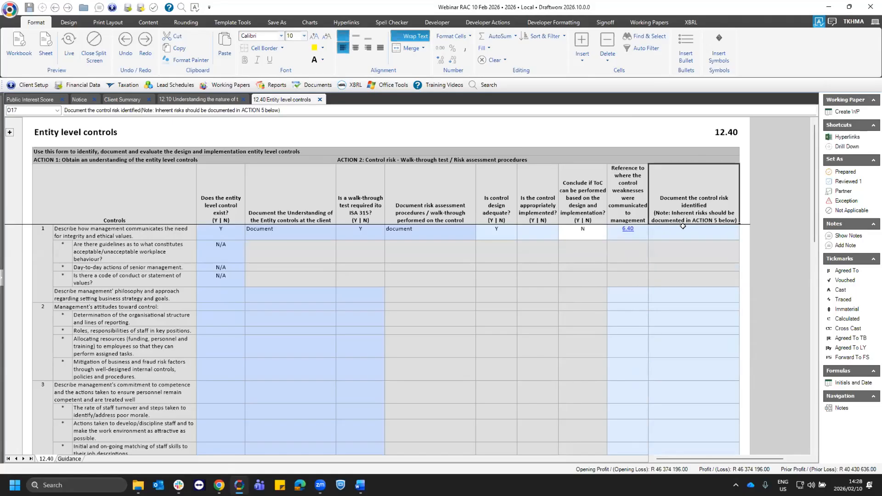
- Answer Y for whether control 1 is appropriately implemented and clear its 6.40 management reference
click(542, 230)
click(562, 235)
click(533, 248)
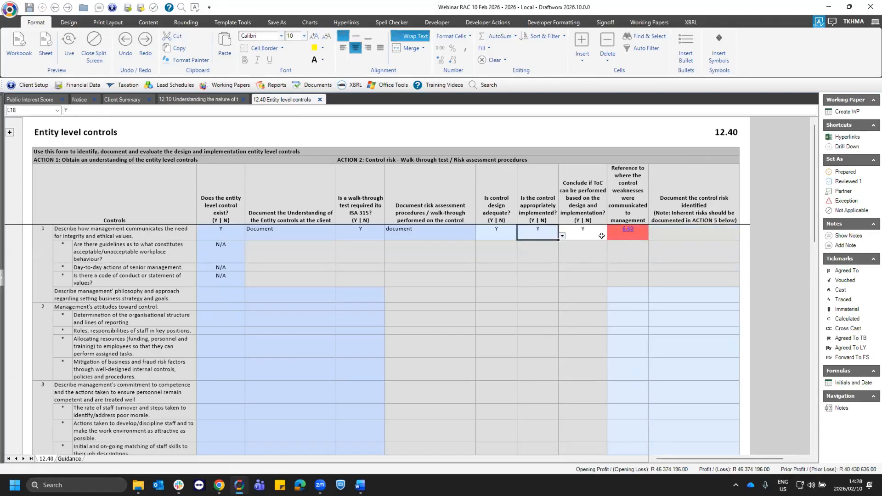
click(587, 238)
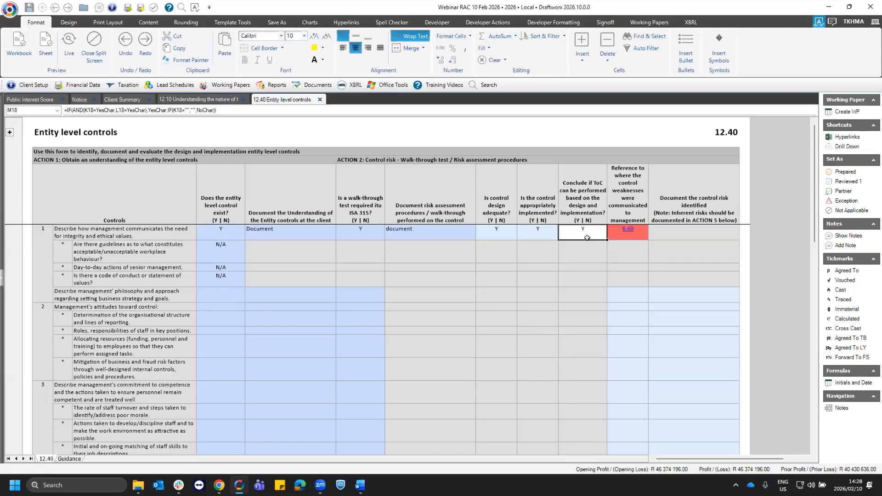
key(Tab)
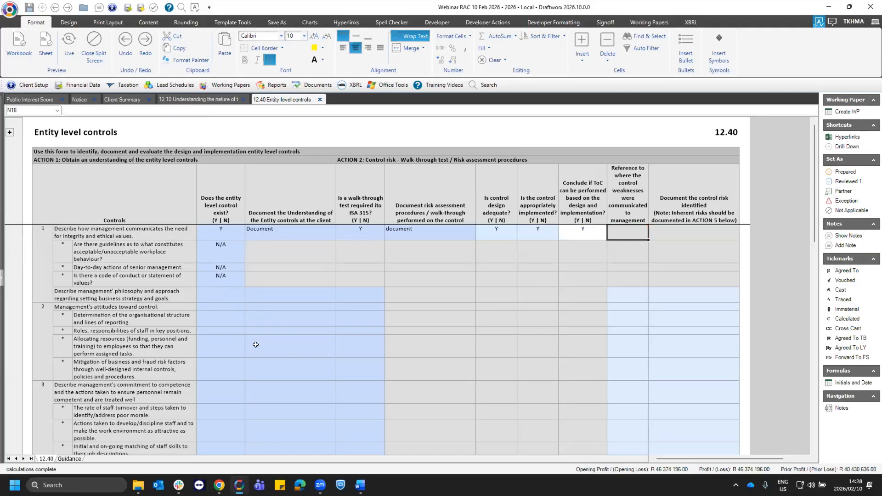
- Set the overall assessment of effectiveness of entity level controls to Effective in ACTION 4
scroll(256, 345, down, 15)
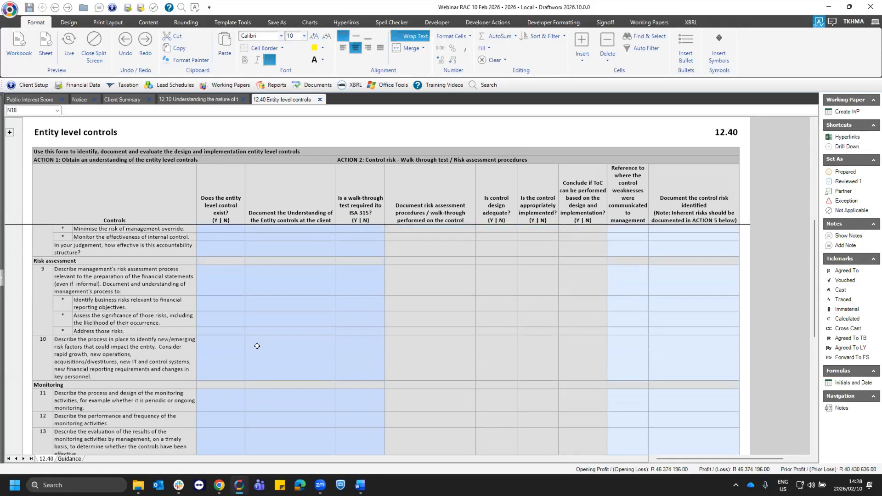
scroll(269, 287, down, 10)
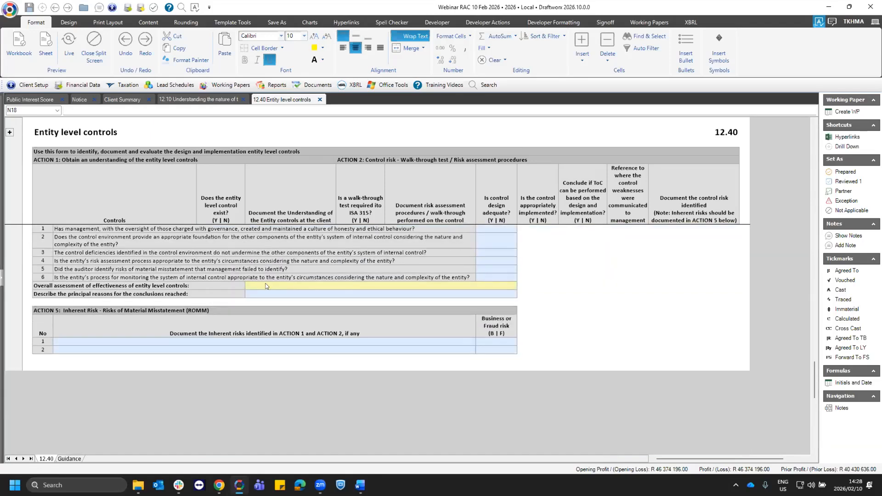
click(479, 285)
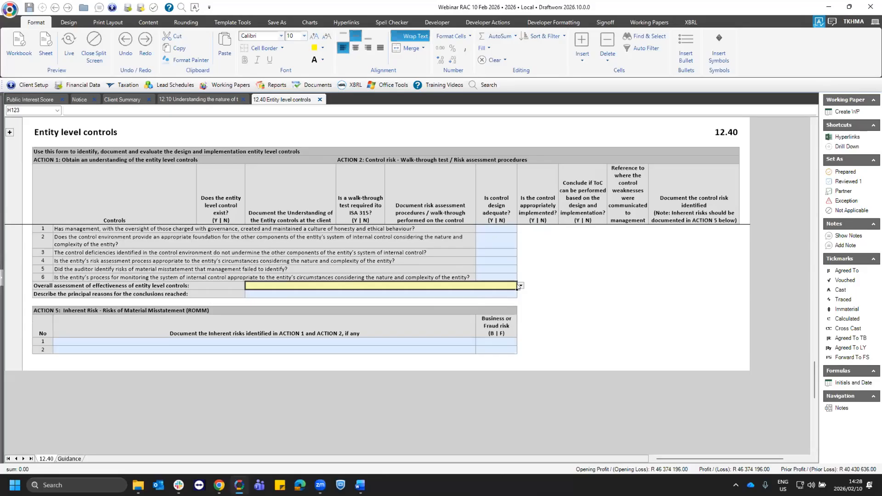
click(252, 299)
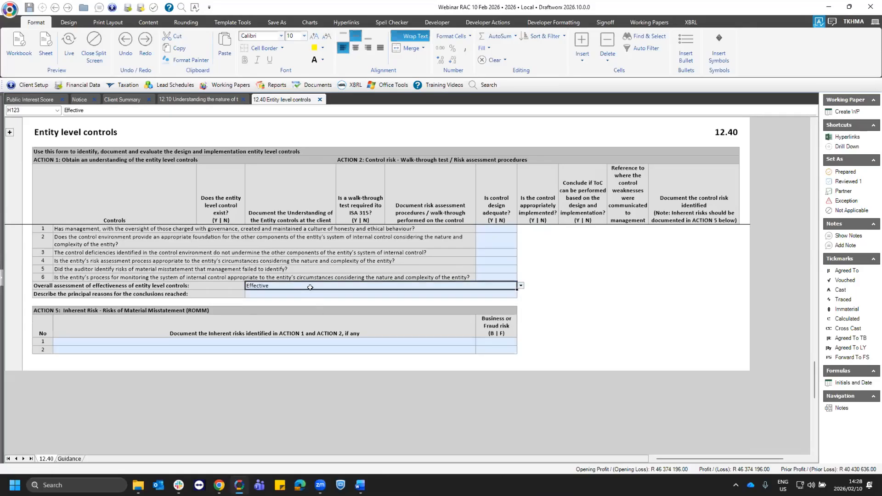
click(292, 293)
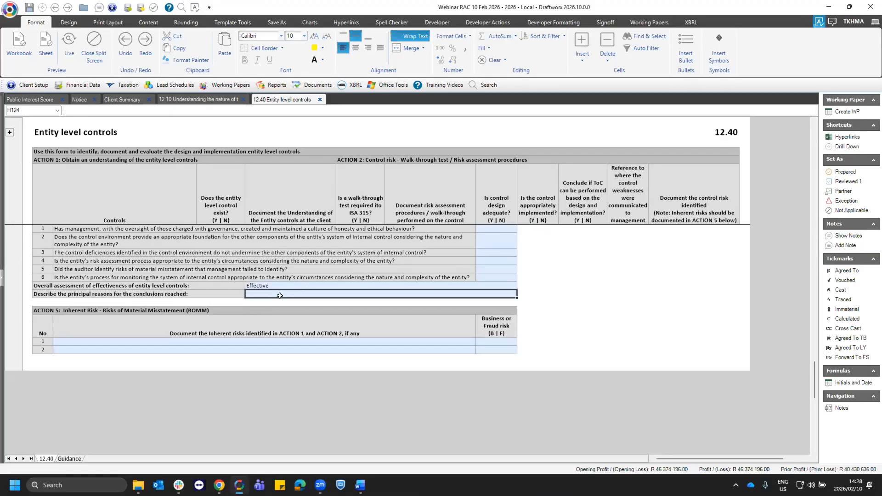
click(307, 286)
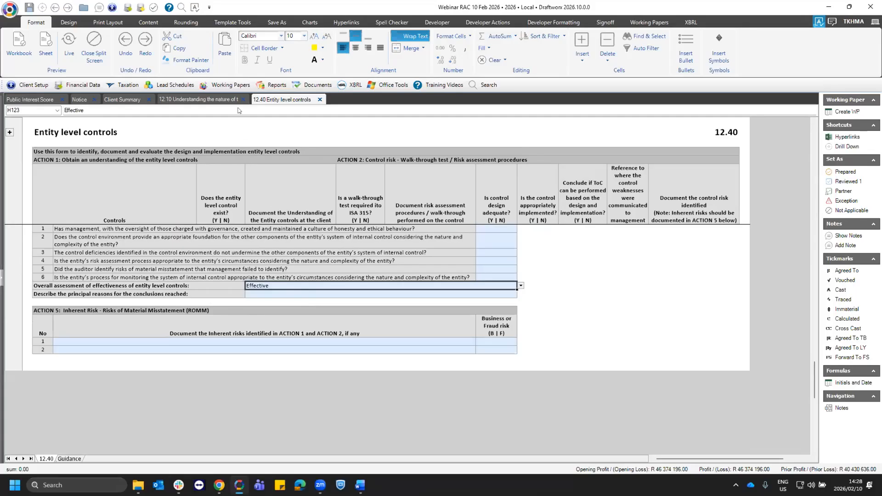
- Open the 12.45 IT controls working paper from the 11-12 Planning and risk identification group
click(231, 85)
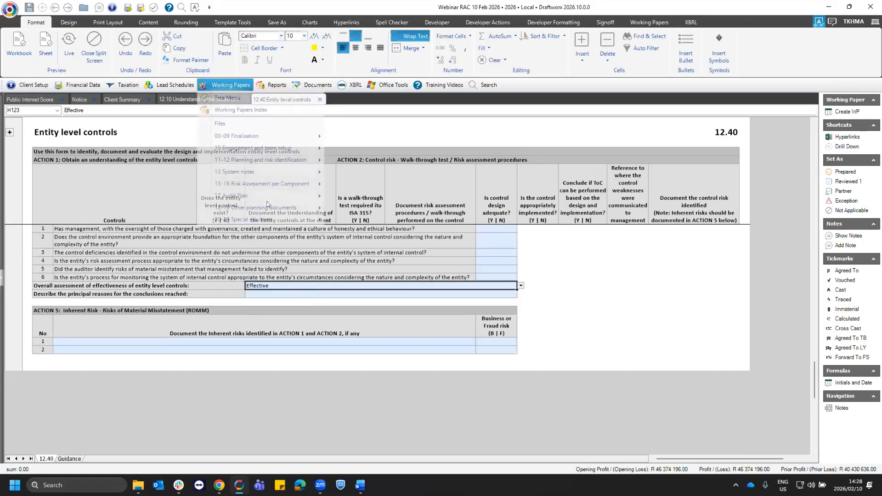
mouse_move(257, 220)
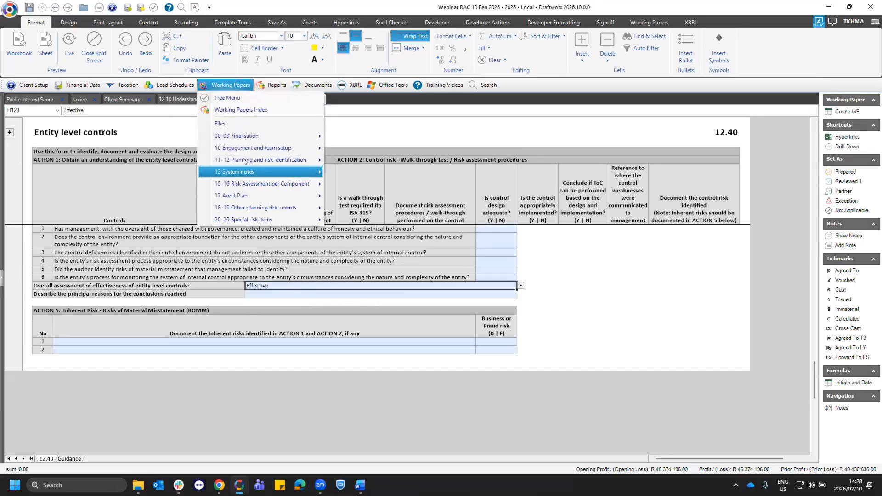
mouse_move(261, 160)
click(384, 315)
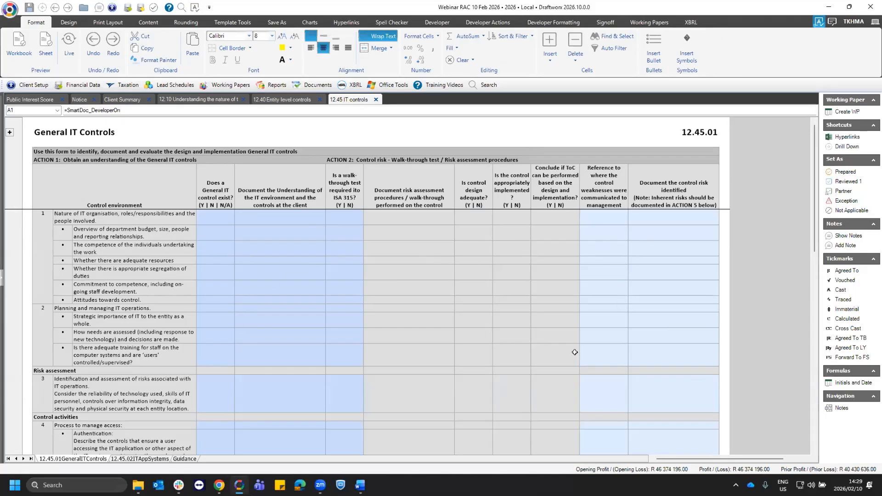
- Answer Y for whether the Backup and recovery control exists under the process to manage IT operations
click(278, 308)
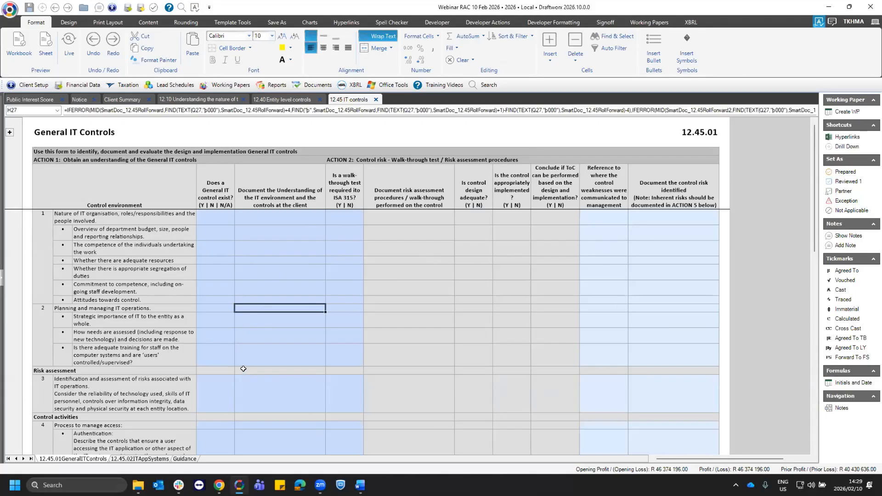
click(211, 331)
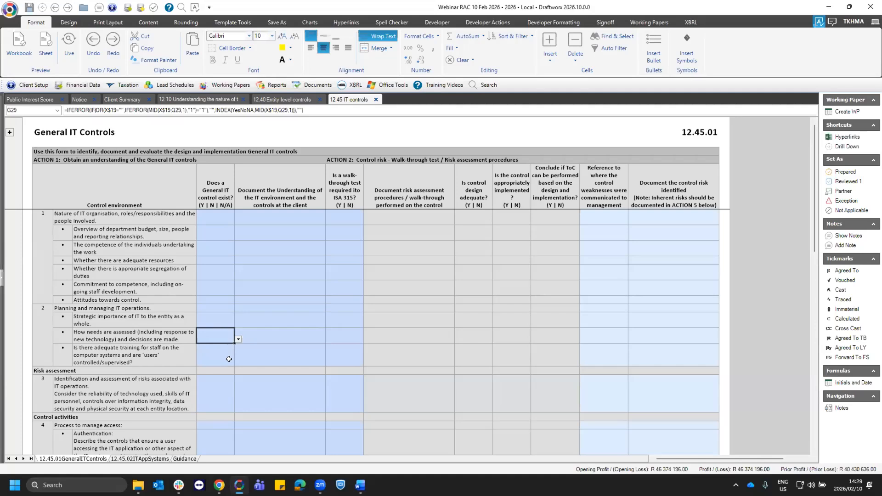
scroll(228, 352, down, 1)
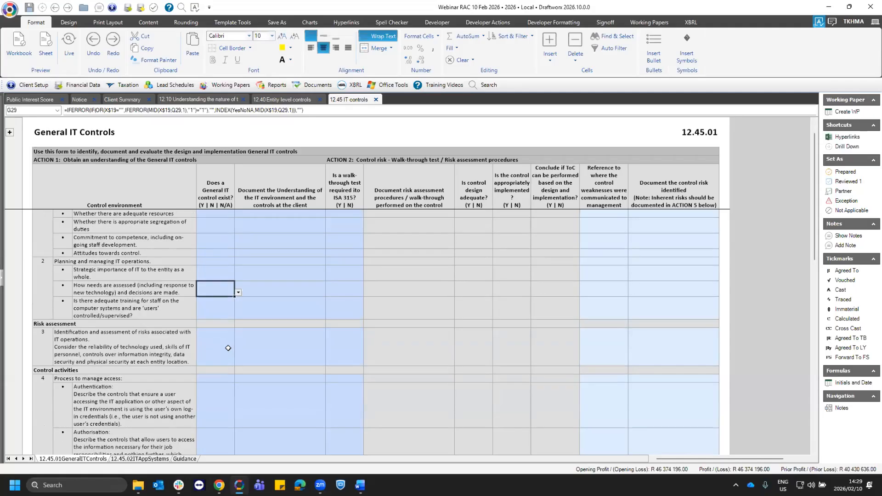
scroll(216, 383, down, 2)
scroll(218, 383, down, 2)
scroll(218, 383, down, 5)
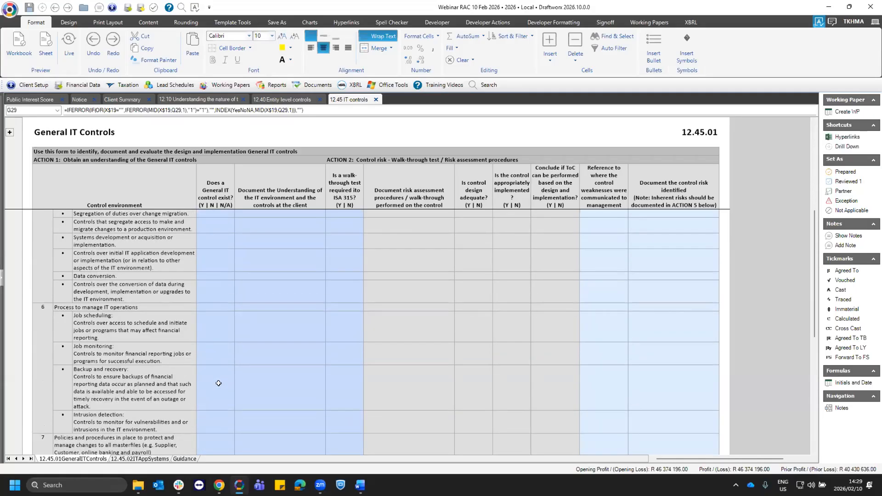
click(218, 383)
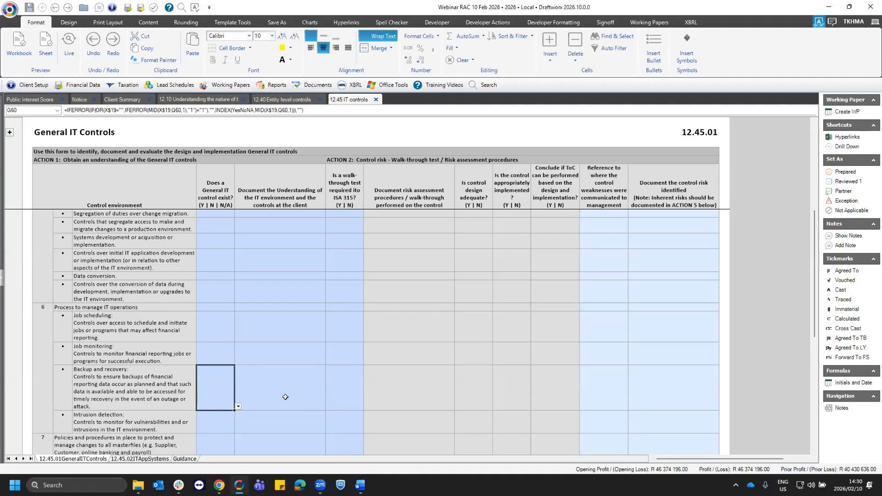
click(238, 406)
click(209, 416)
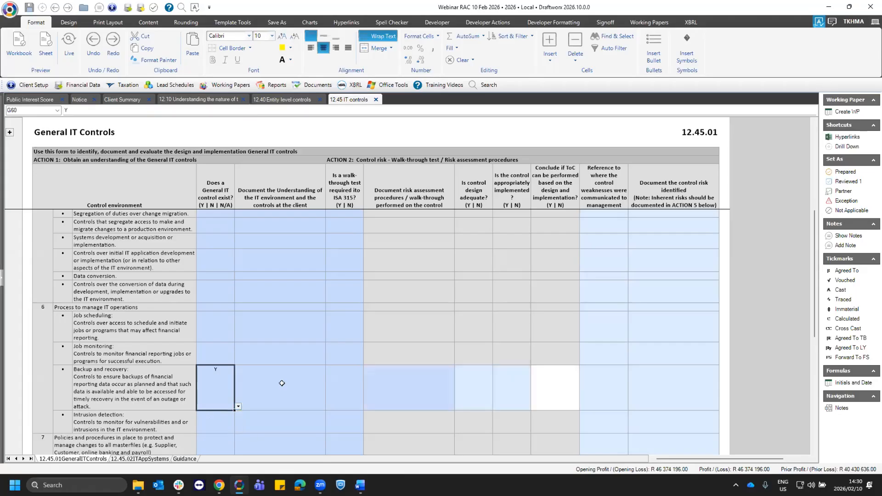
- Answer N for both design adequacy and appropriate implementation of the Backup and recovery control, and check its management reference cell
click(281, 384)
click(488, 408)
click(496, 407)
click(478, 422)
click(528, 406)
click(534, 406)
click(515, 421)
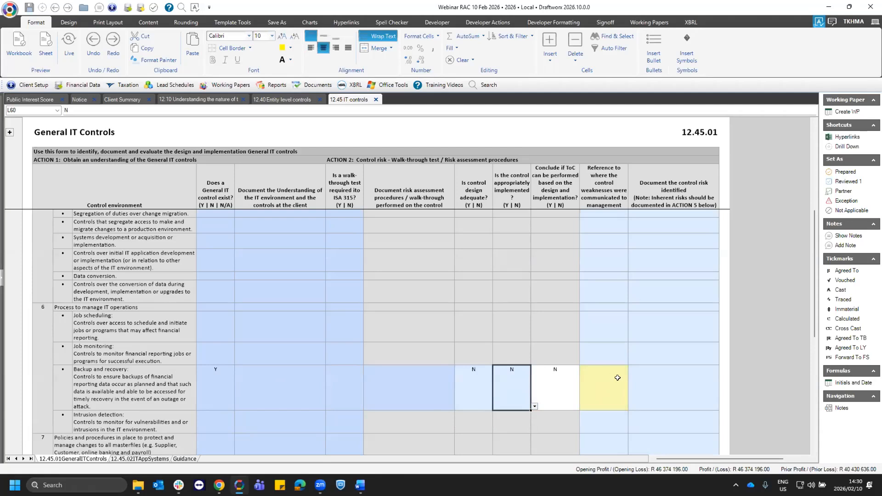
click(618, 377)
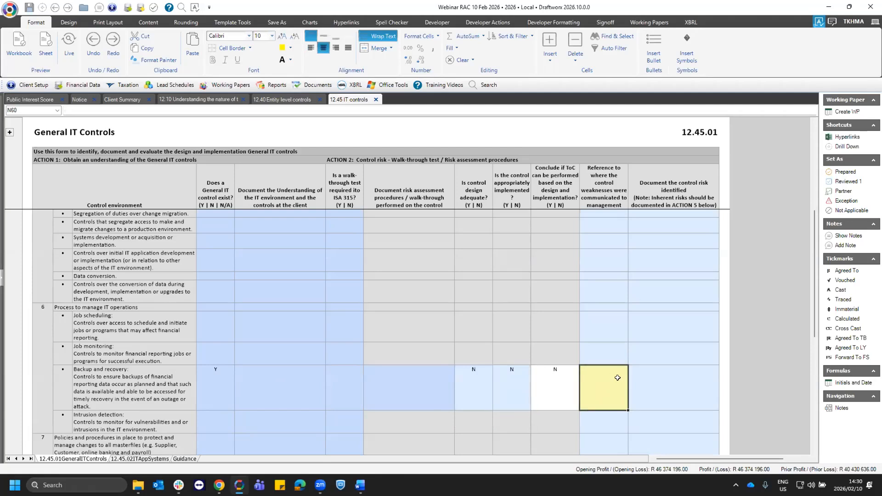
- Change both the design adequacy and appropriate implementation answers for Backup and recovery to Y
click(478, 383)
click(496, 406)
click(464, 419)
click(523, 404)
click(534, 406)
click(501, 418)
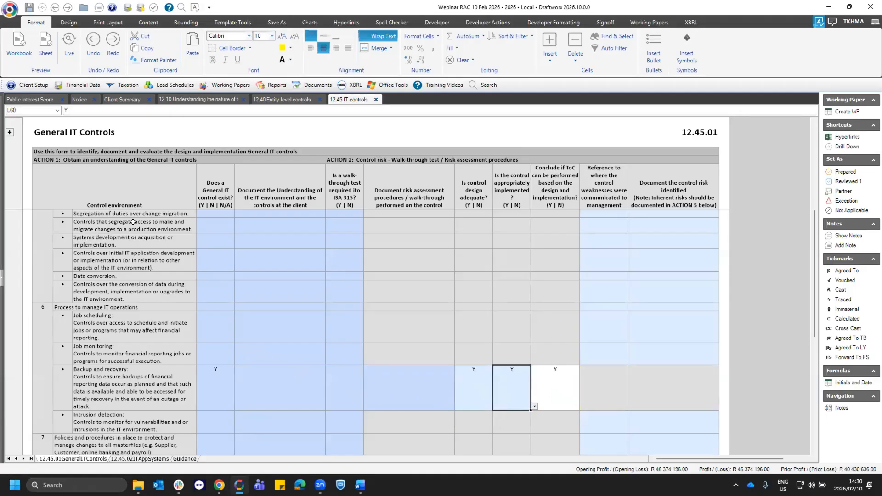
- Set the overall conclusion about IT general controls in ACTION 4 to Effective
scroll(244, 321, down, 3)
scroll(282, 382, down, 3)
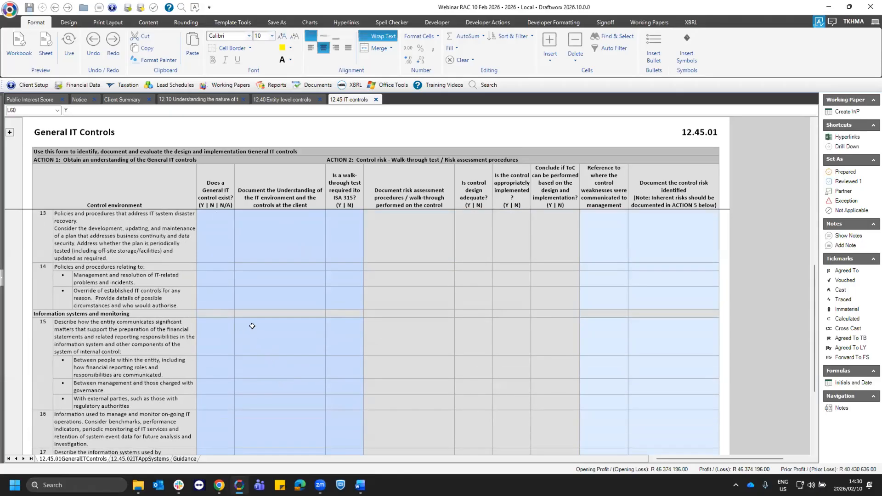
scroll(259, 322, down, 3)
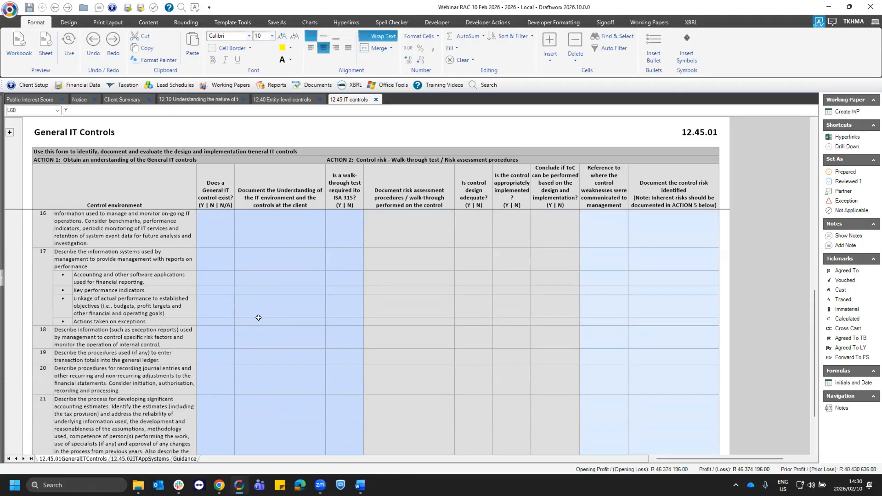
scroll(260, 319, down, 3)
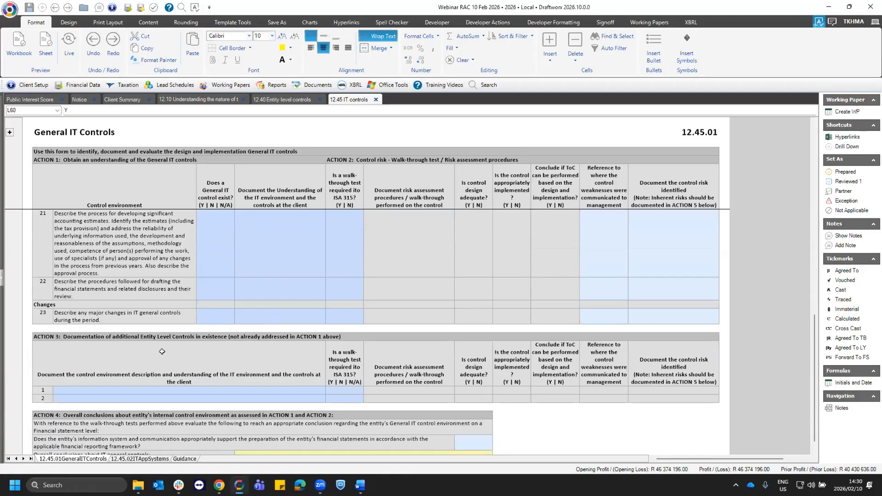
scroll(160, 353, down, 3)
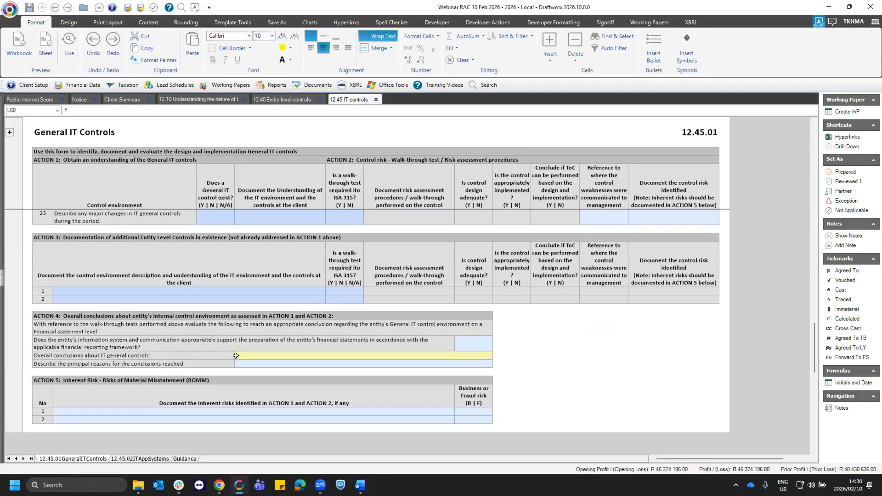
click(366, 360)
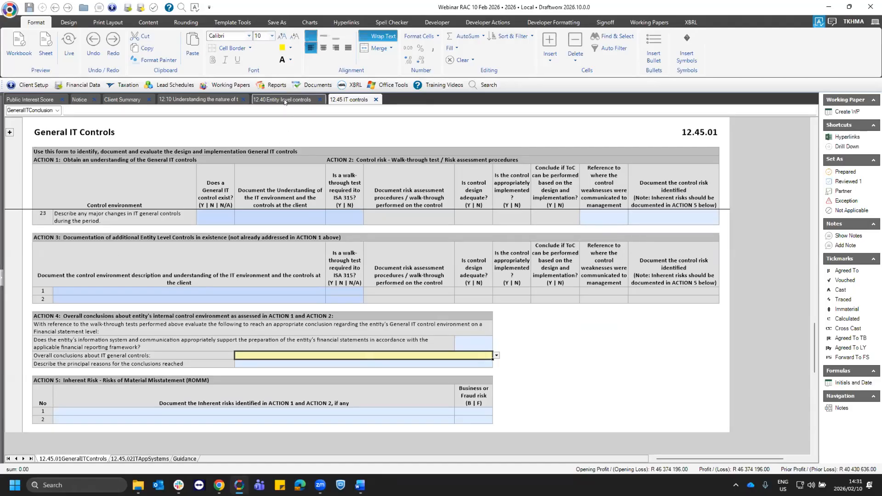
click(496, 356)
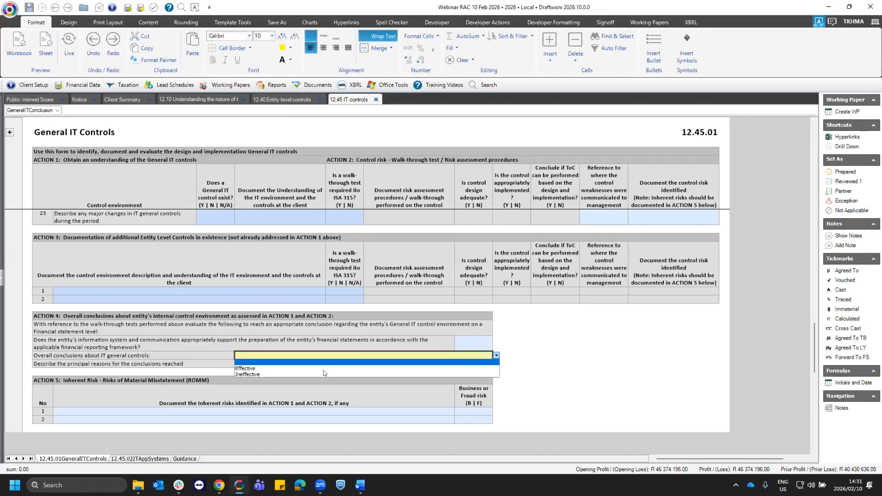
click(240, 368)
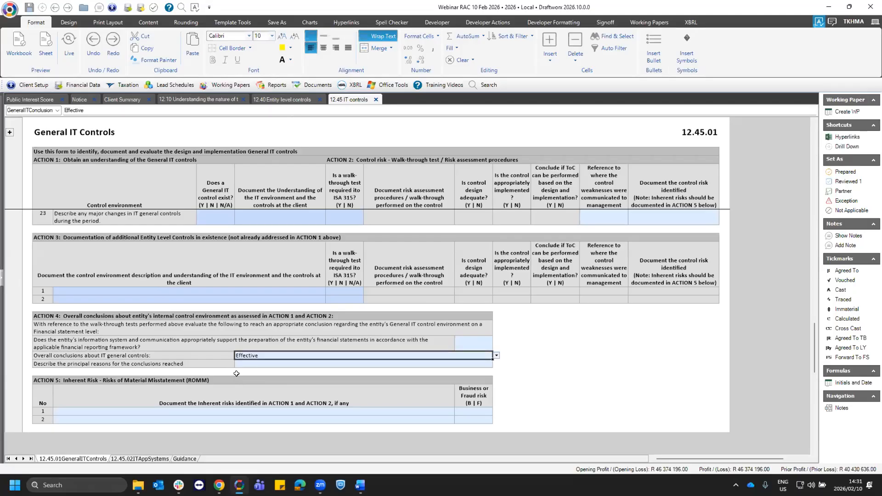
- Check the ACTION 5 section for inherent risks of material misstatement and its first risk row
click(62, 380)
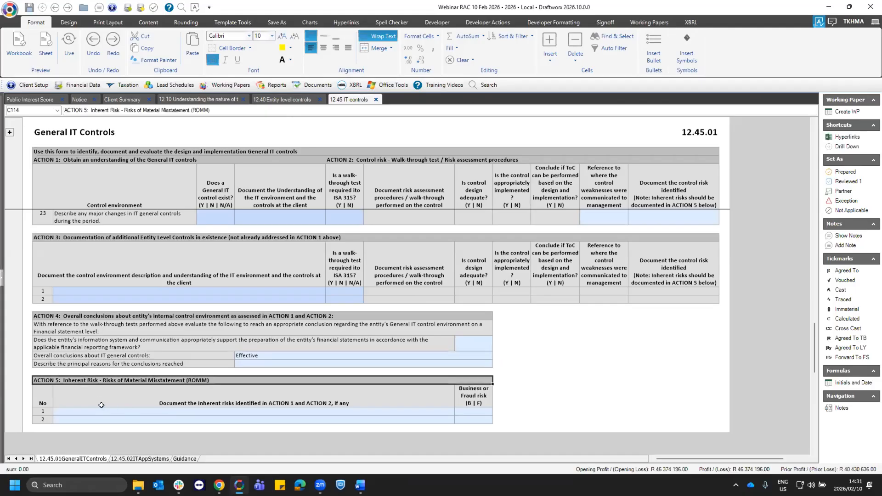
click(104, 410)
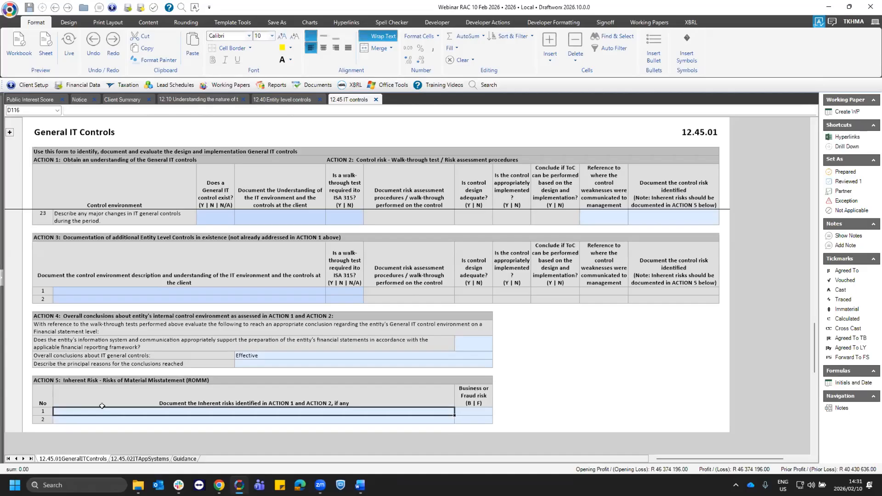
click(87, 380)
click(93, 406)
- Open the 12.45.02ITAppSystems sheet and answer Y for whether the entity uses the Pastel application
click(148, 459)
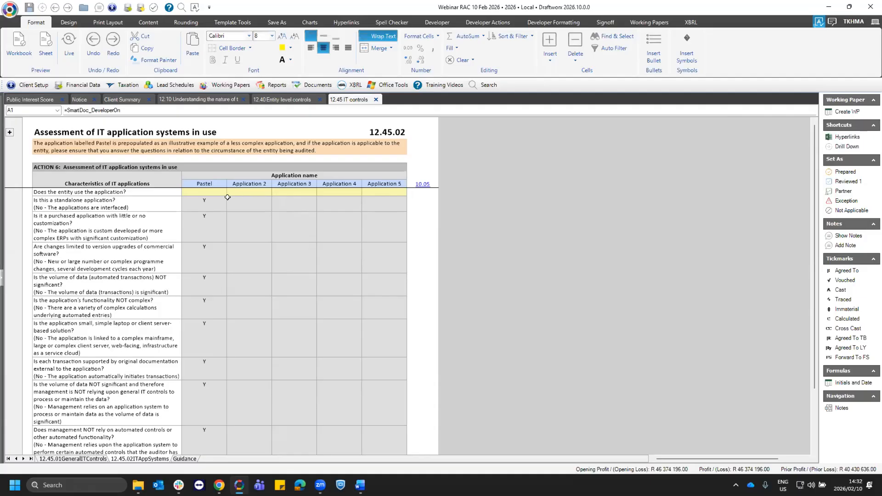
click(203, 183)
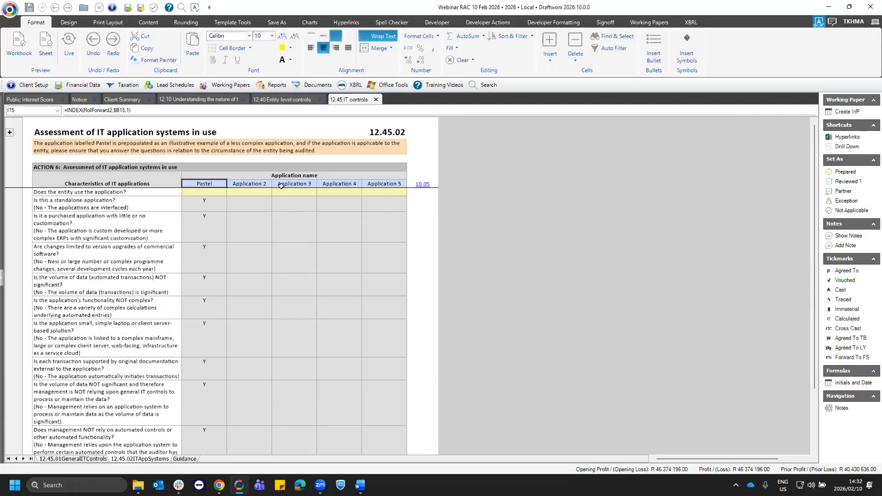
key(Right)
key(Right)
key(Right)
click(203, 191)
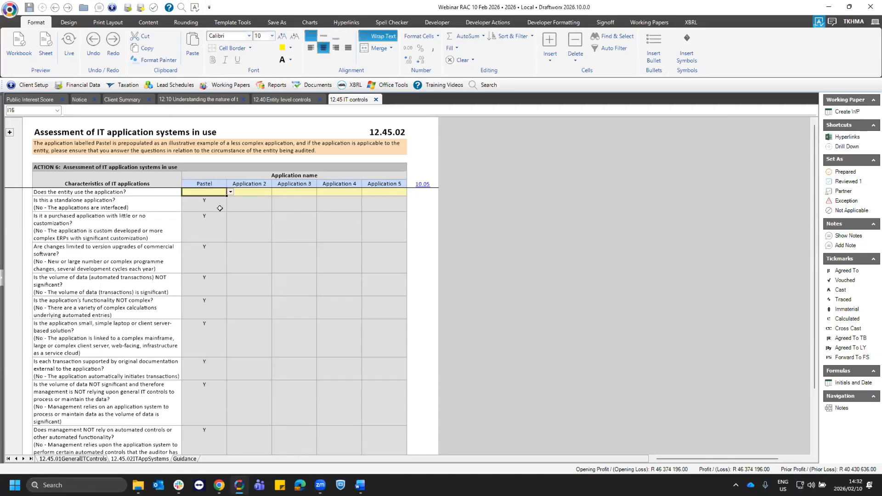
click(230, 192)
click(203, 206)
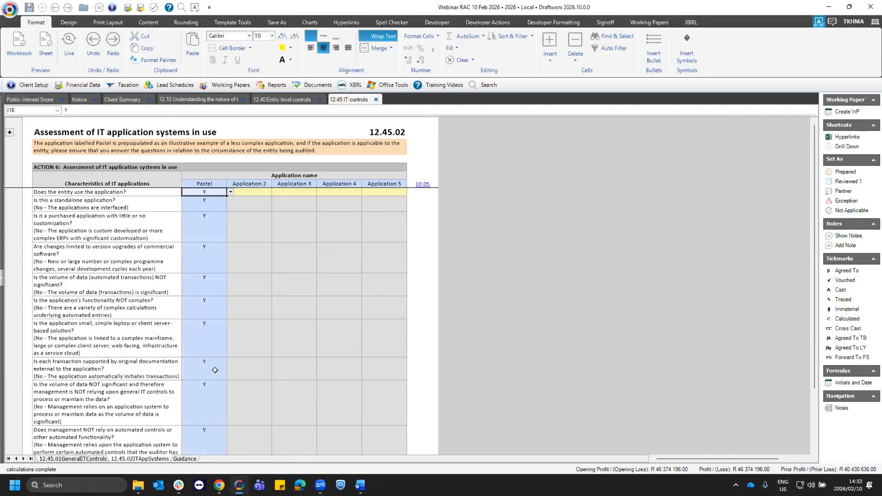
- Review the prefilled Pastel characteristic answers and the Pastel conclusion in the per-application table
click(195, 369)
click(198, 390)
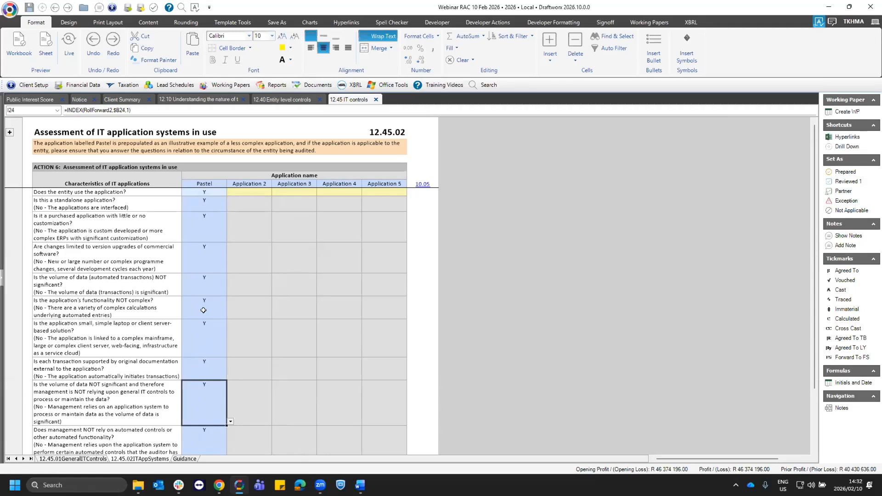
click(211, 229)
scroll(212, 356, down, 5)
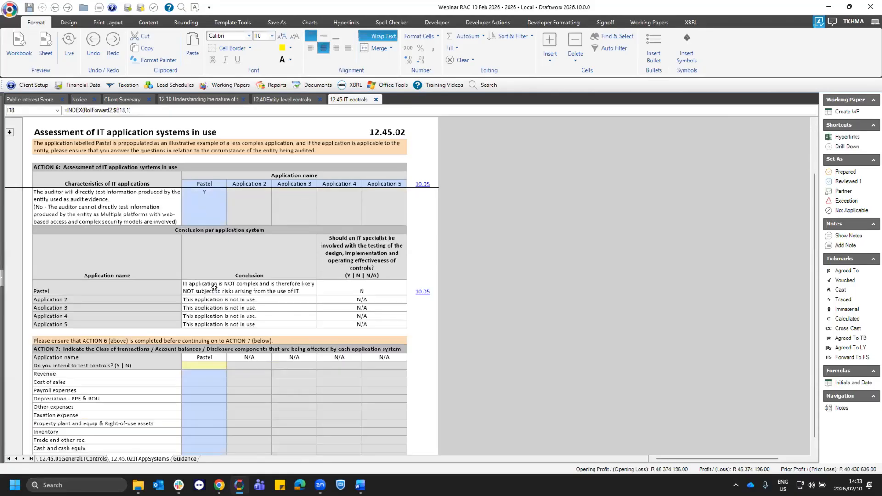
click(214, 289)
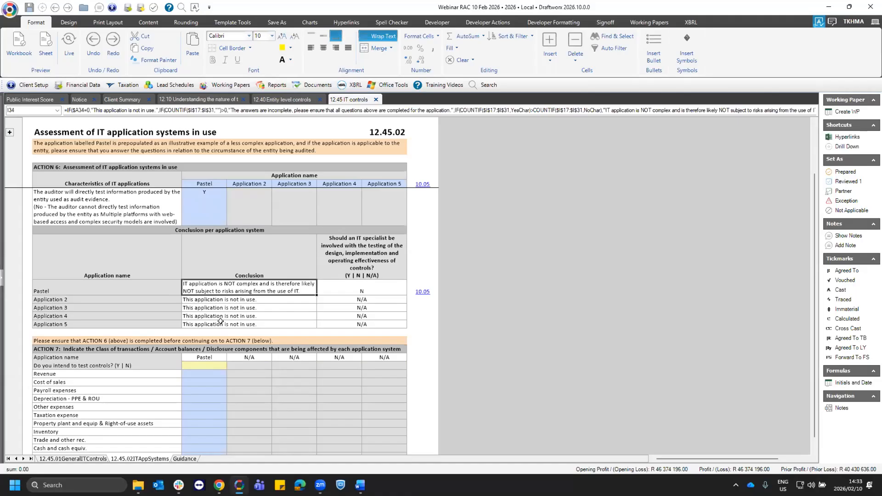
- Check the usage answer cell for Application 2 and the remaining characteristics answered under Pastel
scroll(220, 326, up, 5)
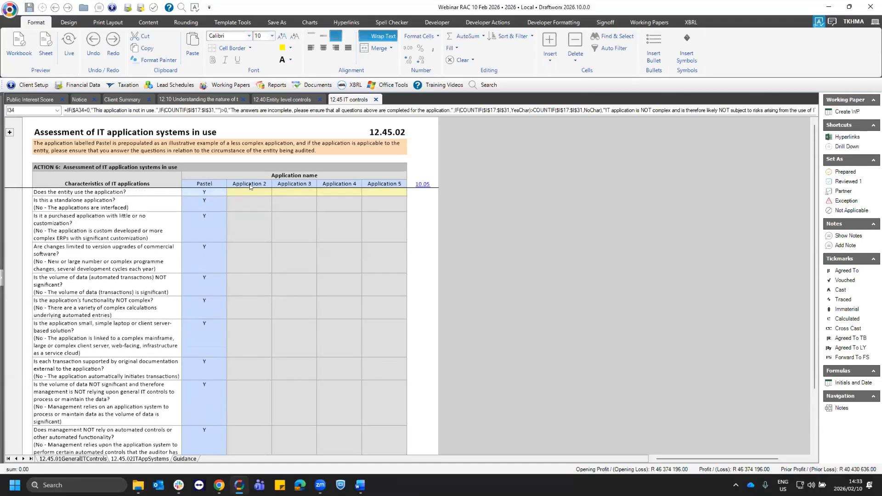
click(256, 192)
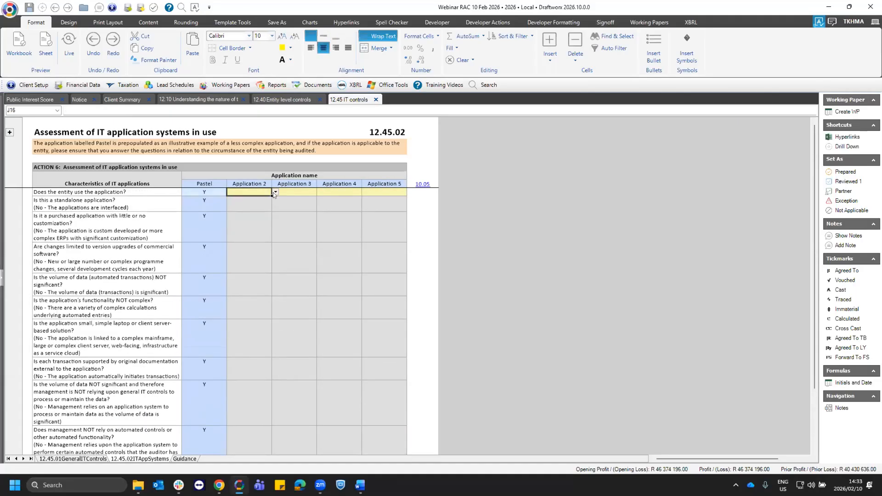
click(205, 182)
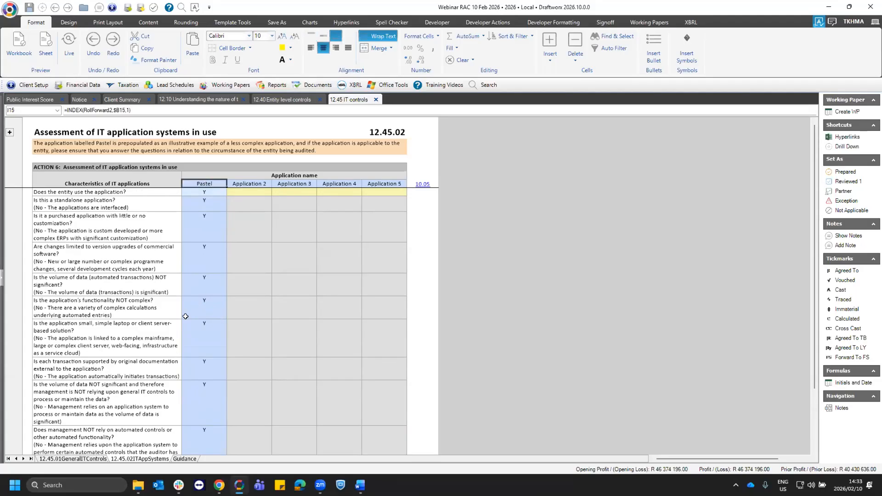
scroll(201, 374, down, 5)
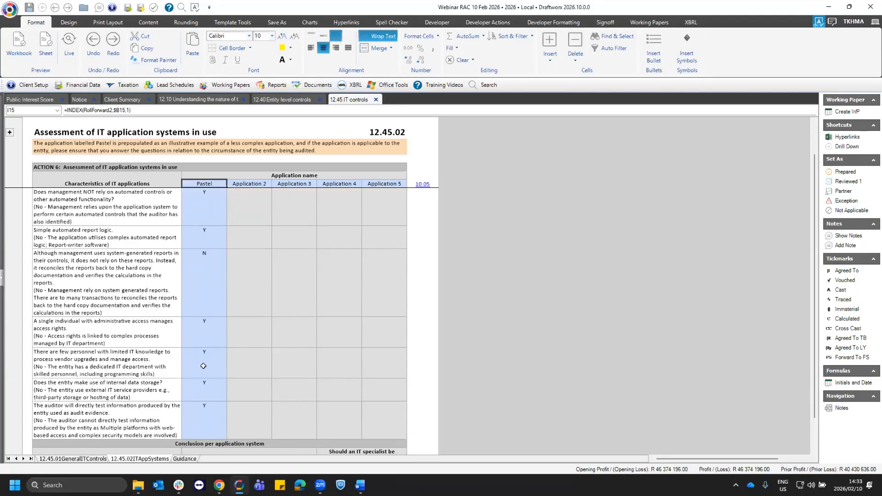
- Answer Y for whether controls are intended to be tested for Pastel in ACTION 7
scroll(211, 353, down, 5)
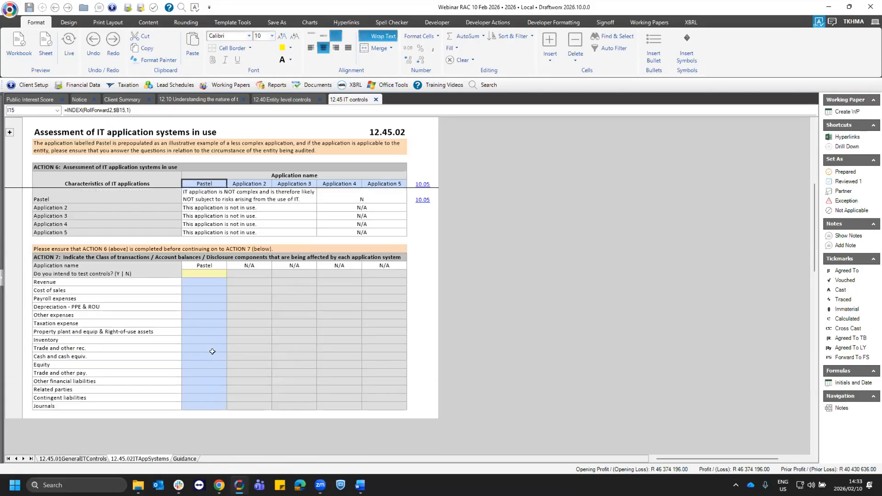
click(205, 272)
click(115, 275)
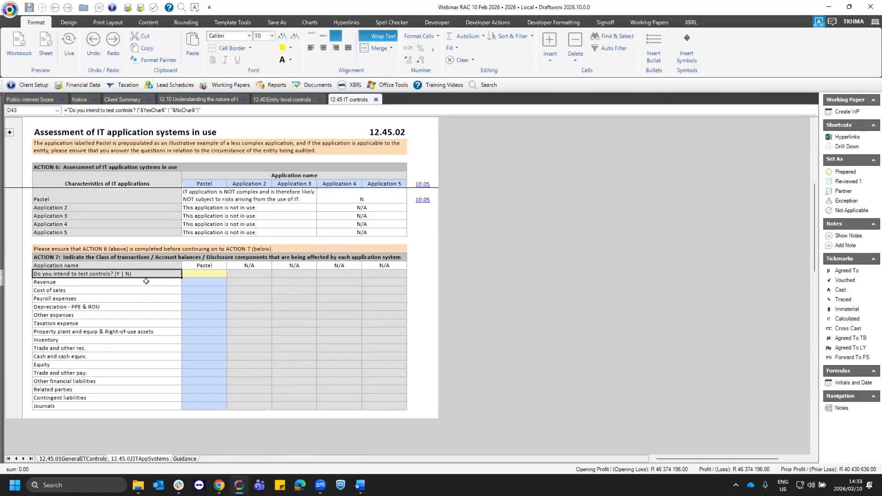
click(205, 271)
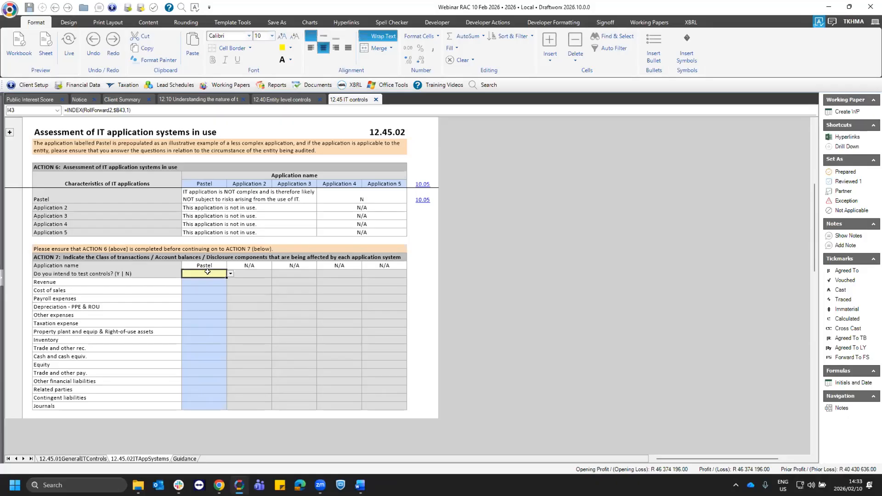
click(230, 274)
click(193, 283)
key(Return)
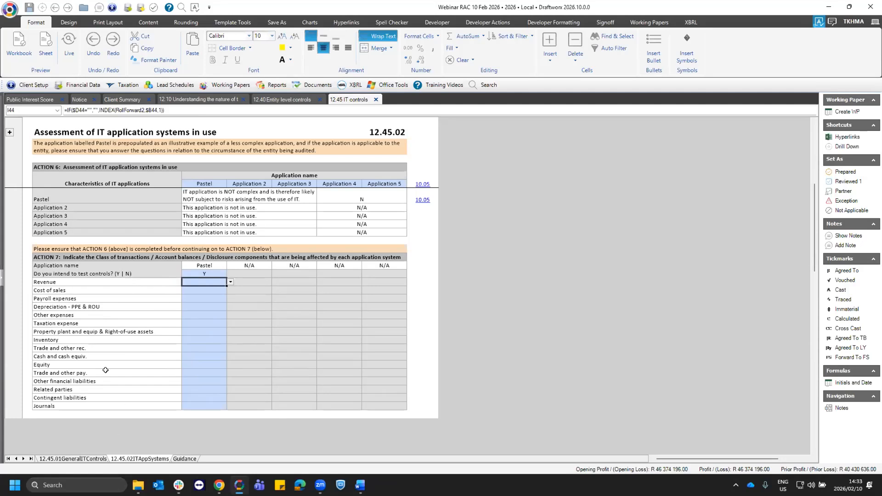
- Compare the Pastel application name in ACTION 7 with the application name headings in ACTION 6
click(200, 264)
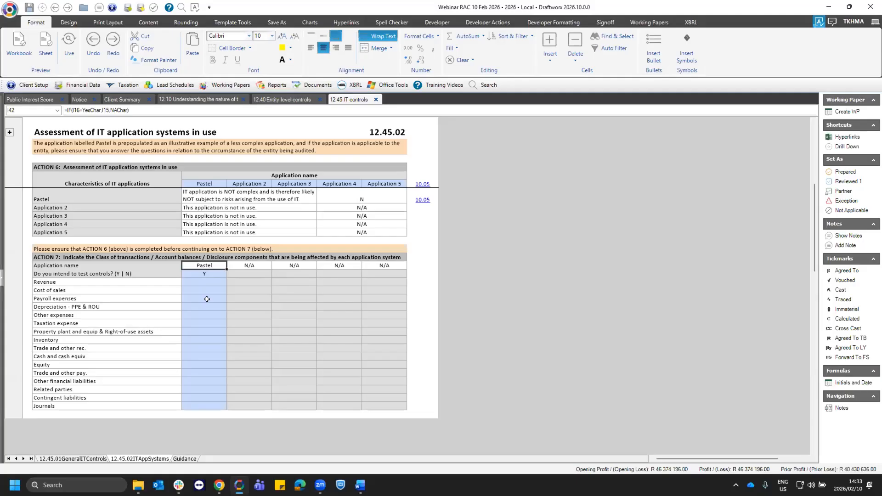
scroll(207, 299, up, 3)
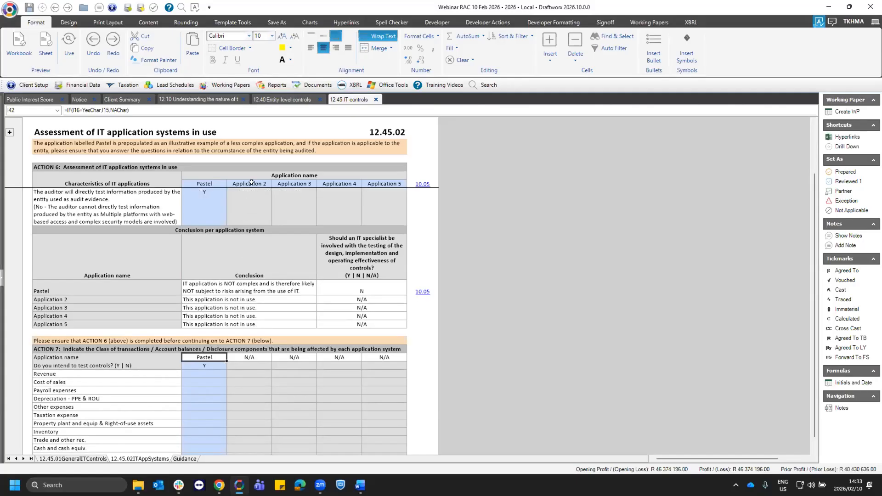
scroll(242, 329, up, 3)
click(242, 330)
- Answer Y for Revenue under Pastel in ACTION 7 and fill that answer down through Journals
scroll(239, 327, down, 6)
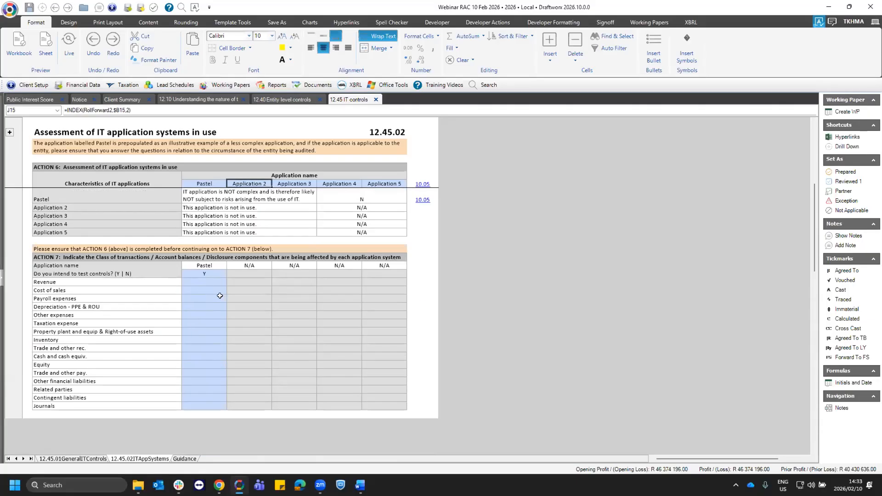
click(200, 330)
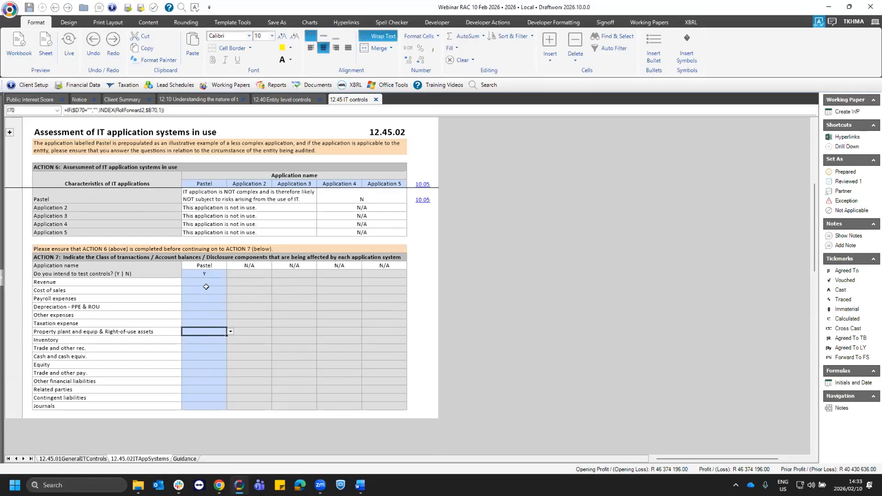
click(224, 282)
click(230, 282)
click(225, 291)
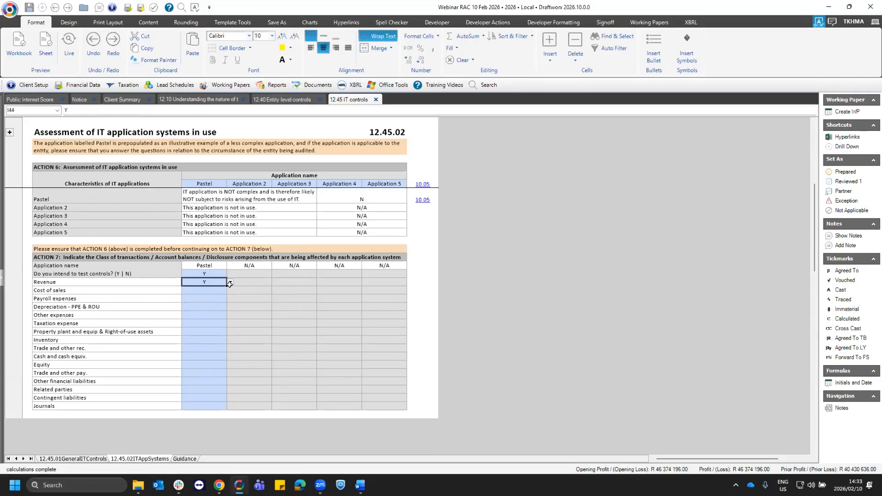
drag(226, 286, 216, 409)
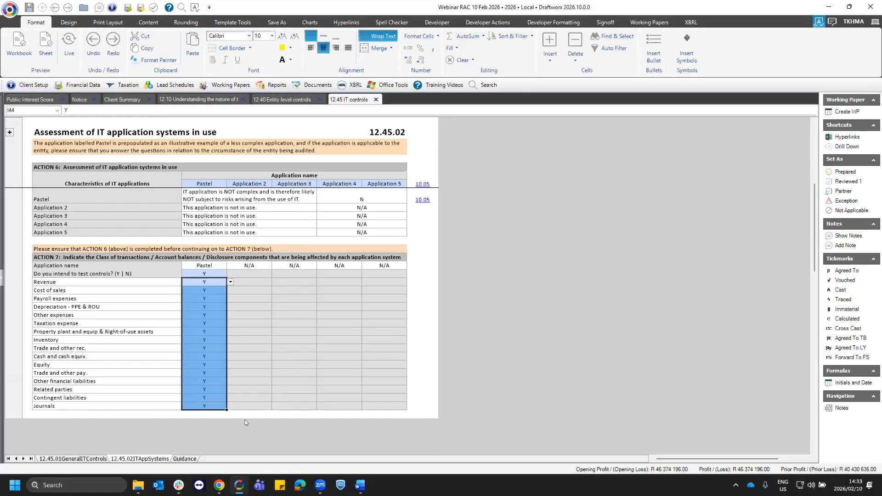
click(205, 301)
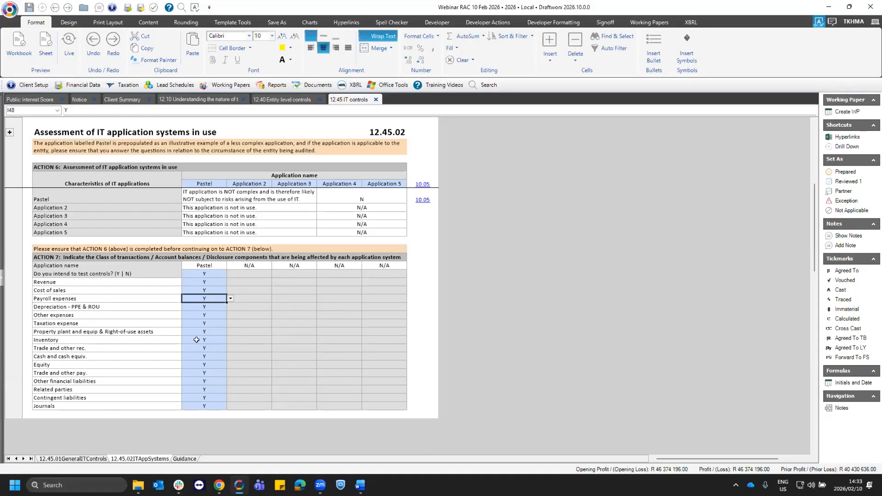
- Close 12.45 IT controls and open the 13.30 Fixed Assets and Investment Property Cycle System Notes from the 13 System notes group
click(376, 100)
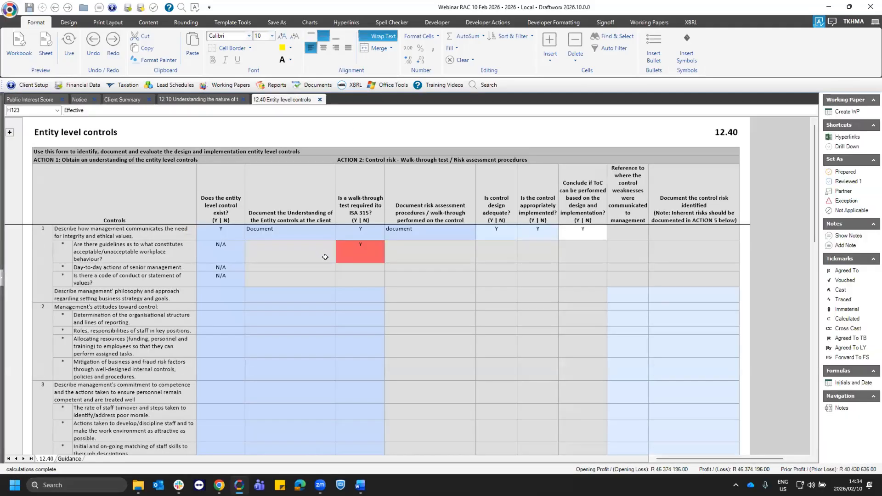
click(236, 86)
mouse_move(255, 174)
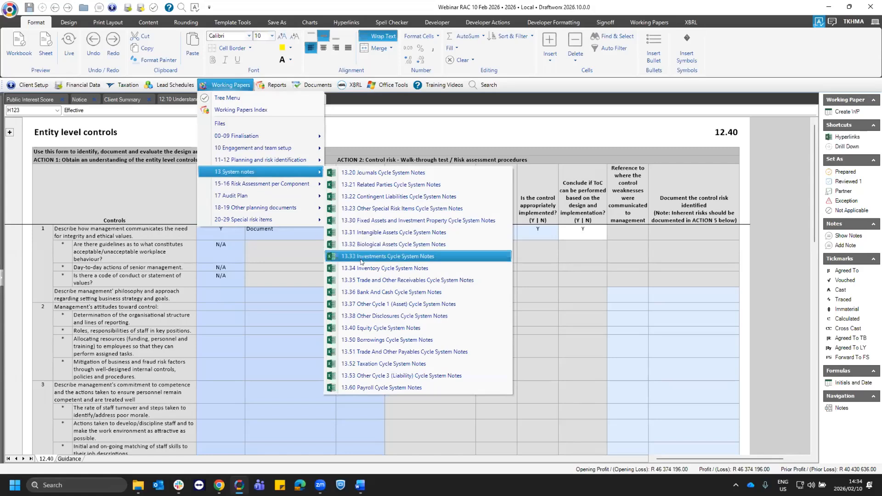
click(450, 221)
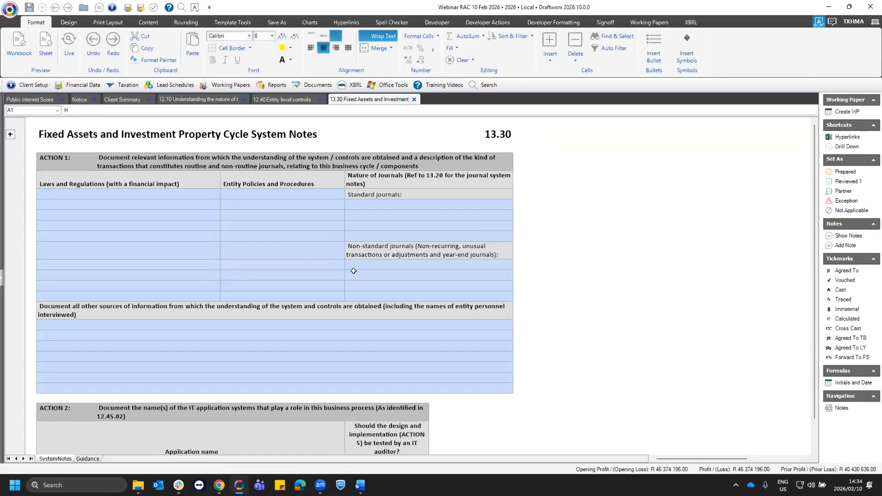
scroll(344, 280, down, 10)
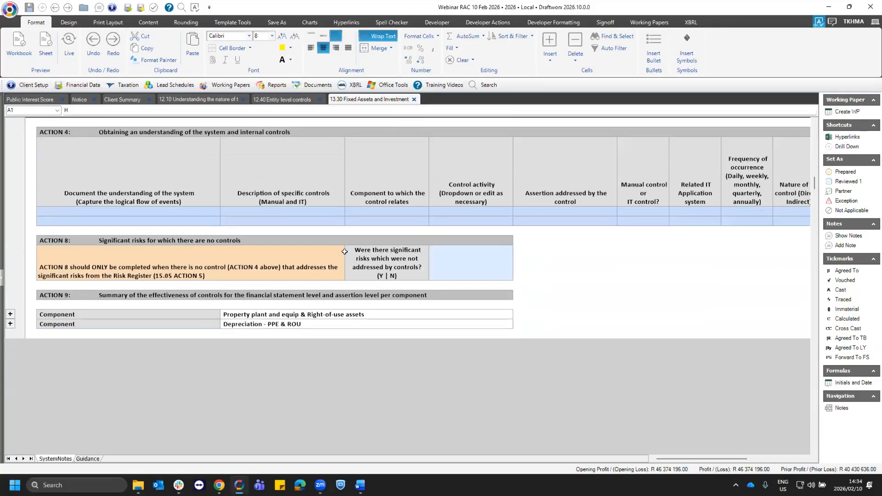
- Expand the Property plant and equip & Right-of-use assets component in the ACTION 9 controls effectiveness summary
click(219, 315)
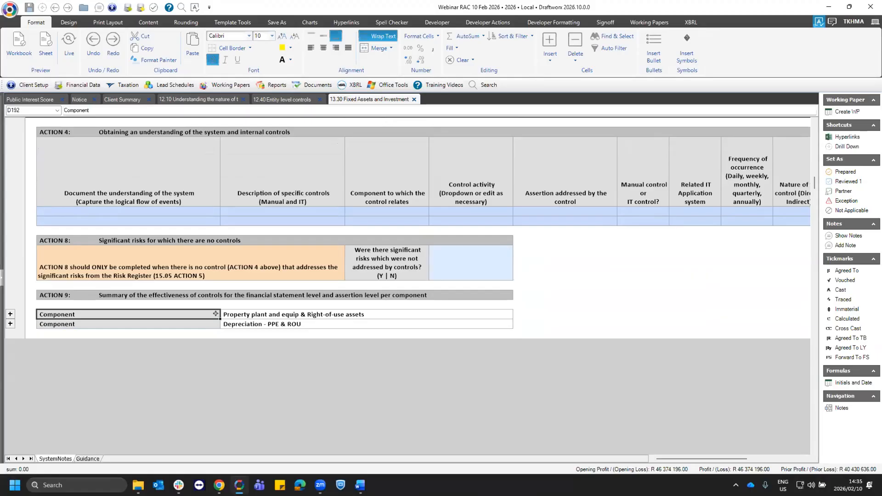
click(221, 314)
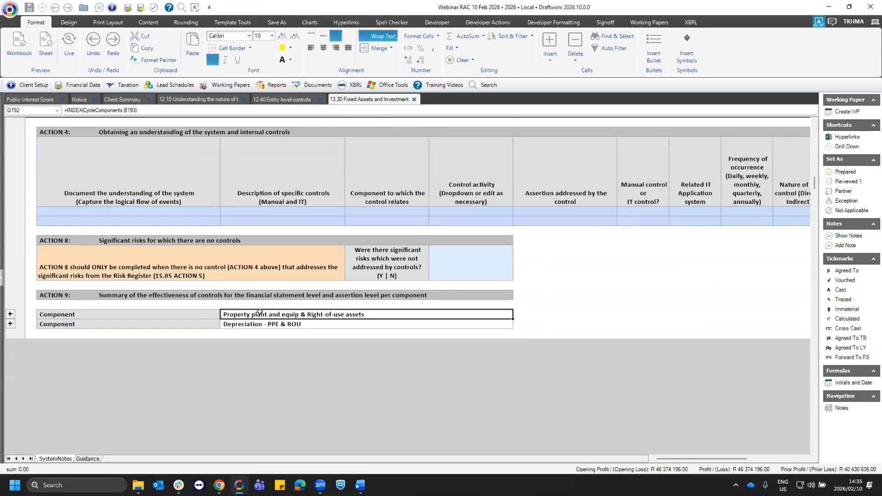
click(11, 315)
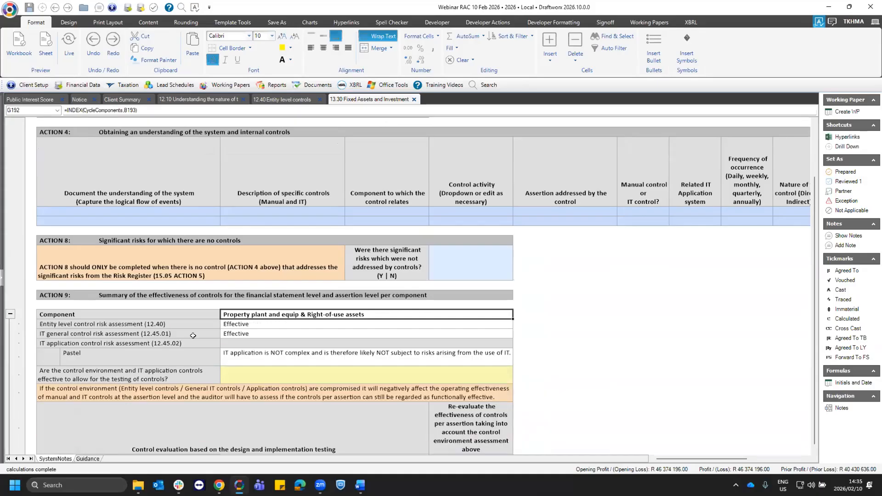
scroll(172, 345, down, 3)
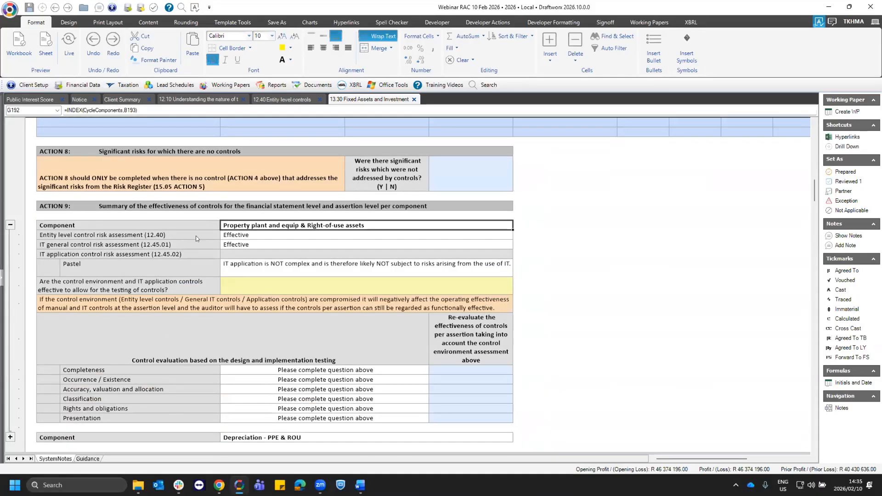
- Examine the component's entity level, IT general and Pastel application control risk assessments, along with the control environment question in ACTION 9
drag(91, 235, 295, 244)
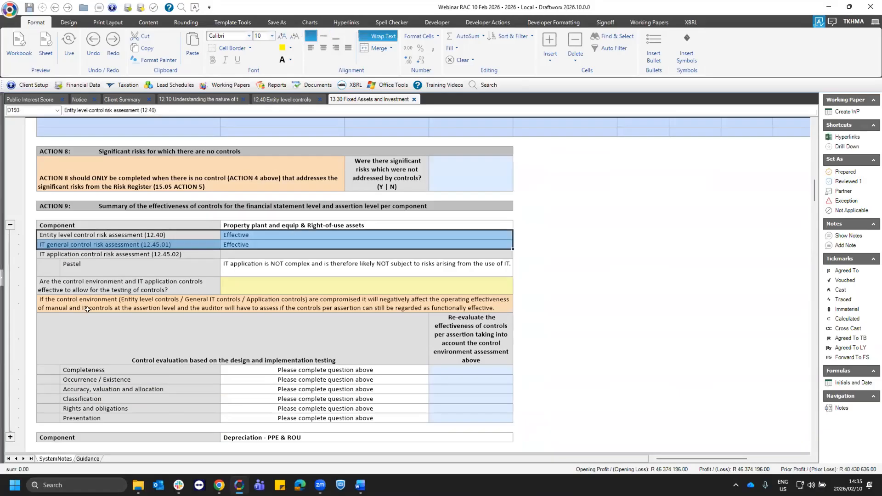
click(173, 264)
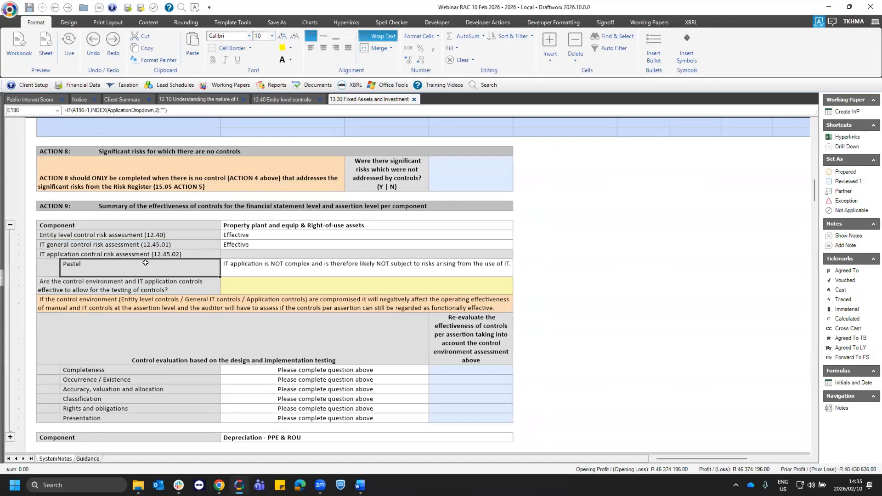
click(247, 265)
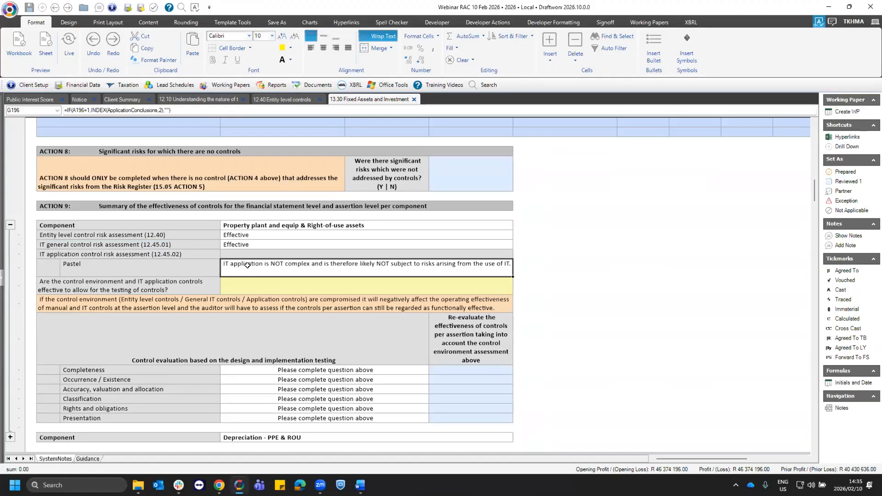
click(166, 282)
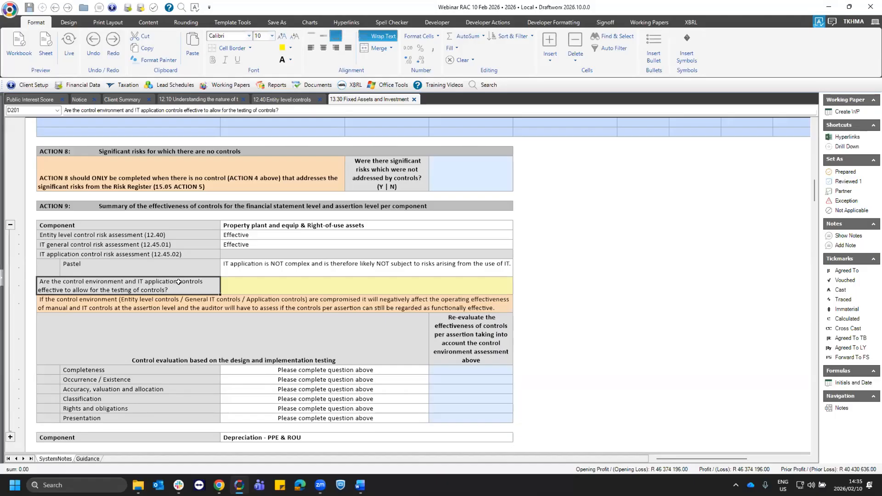
click(158, 236)
click(159, 244)
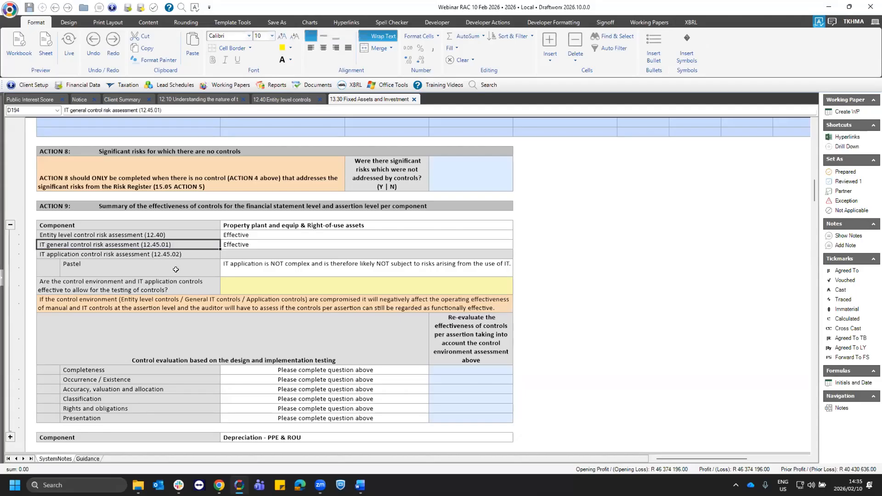
- Answer Effective for whether the control environment and IT application controls allow testing of controls, and check the evaluation per assertion
scroll(173, 271, down, 1)
drag(353, 349, 361, 399)
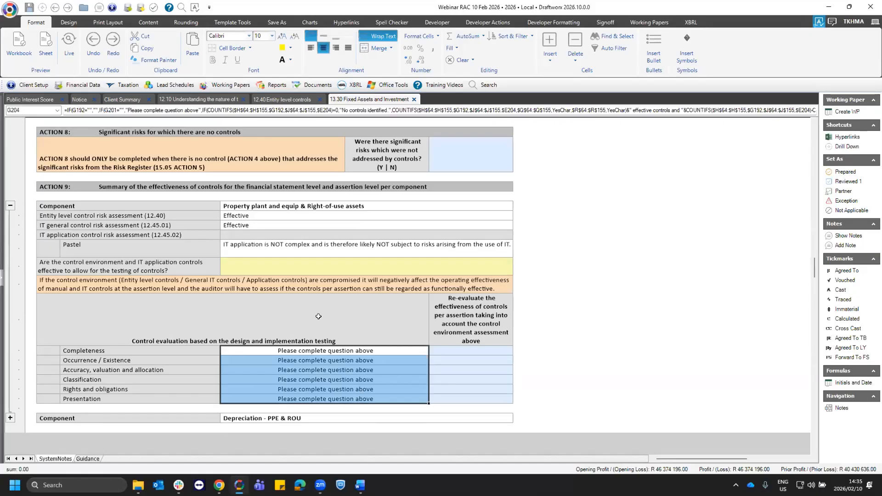
click(294, 272)
click(518, 271)
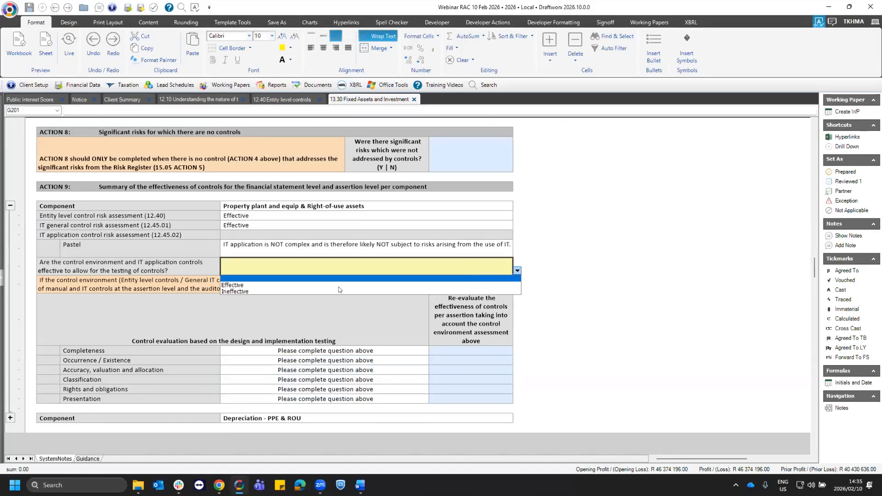
click(245, 285)
click(307, 351)
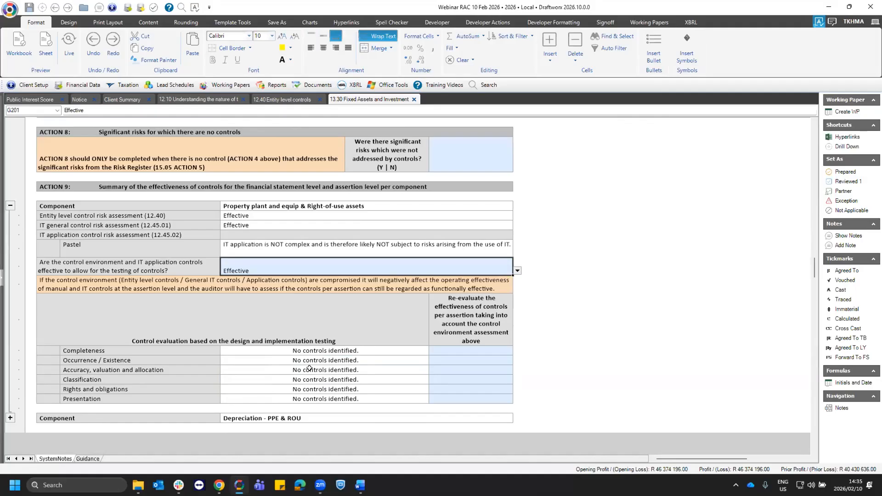
click(339, 367)
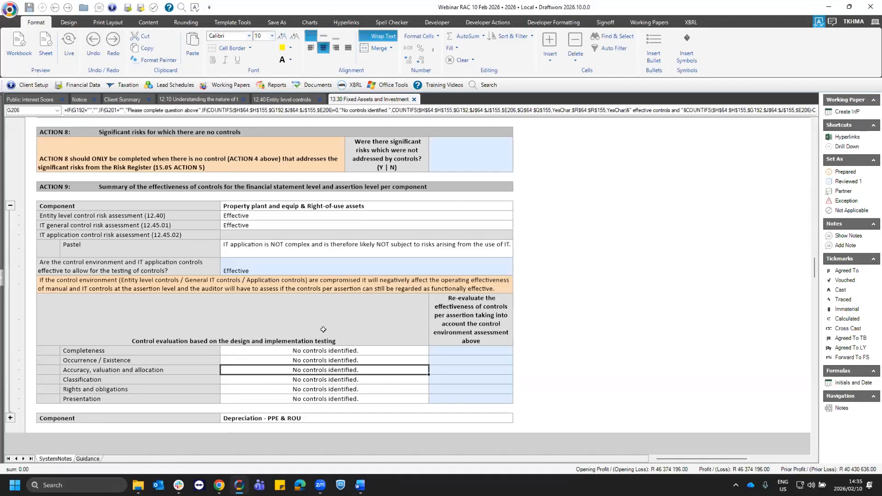
- Review the ACTION 1 fields for laws and regulations and for entity policies and procedures
scroll(322, 325, up, 15)
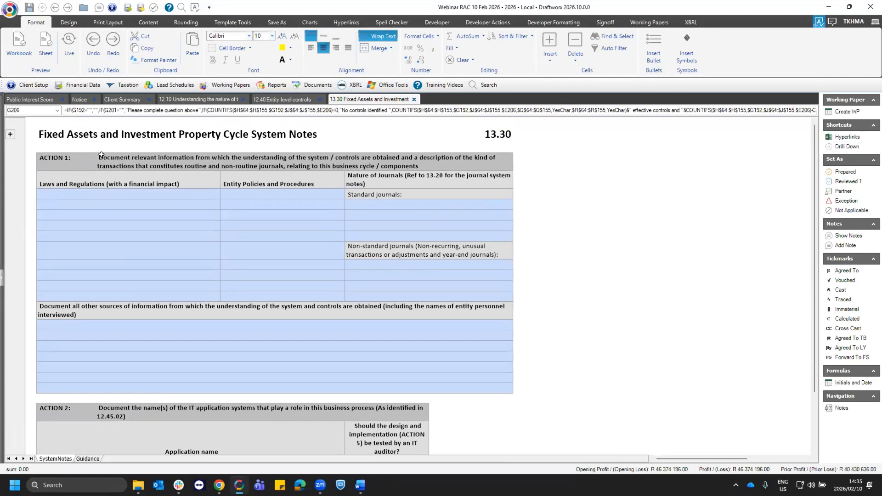
click(101, 155)
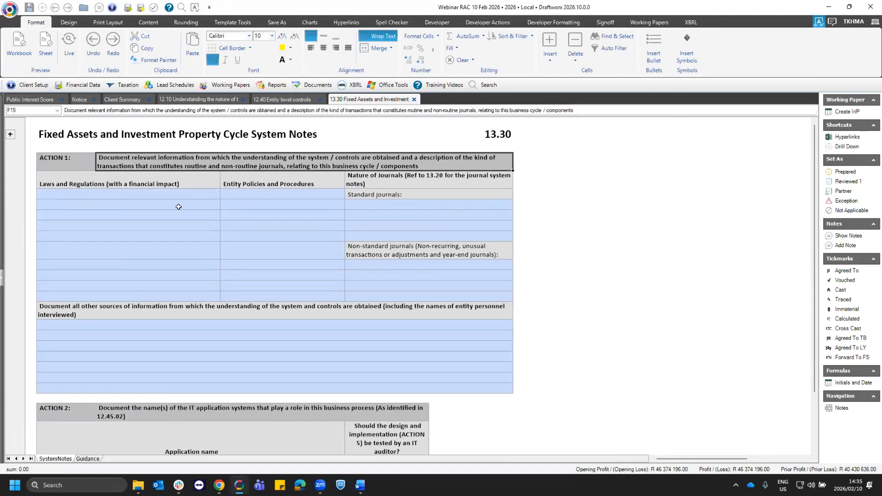
click(67, 156)
click(118, 194)
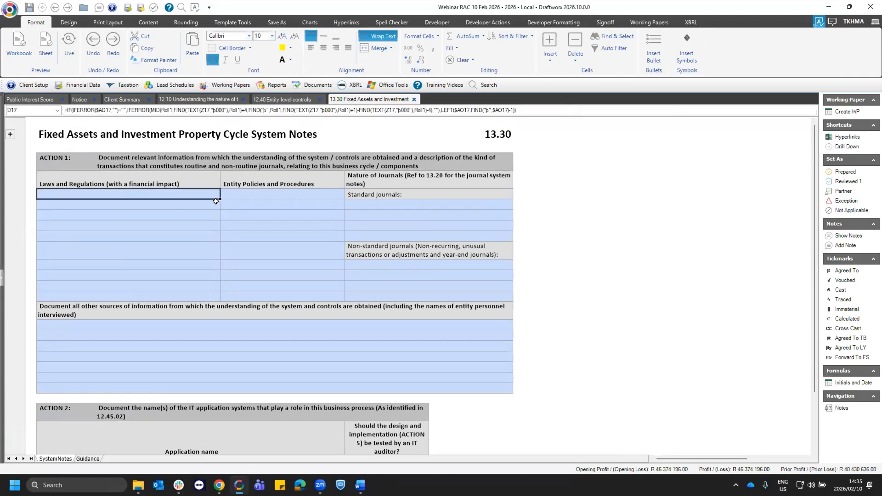
click(251, 204)
click(250, 224)
click(186, 235)
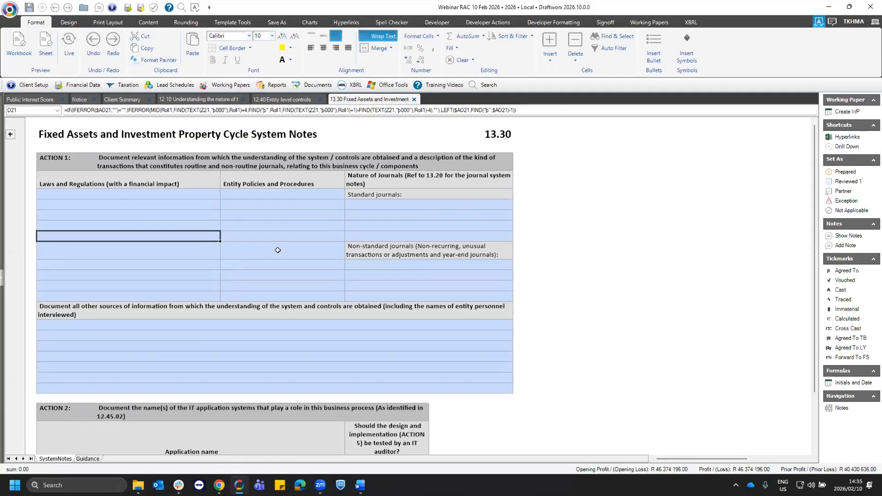
- Review the ACTION 2 table of IT application names and whether an IT auditor should test each one
scroll(175, 285, down, 3)
drag(67, 327, 386, 379)
scroll(259, 314, down, 1)
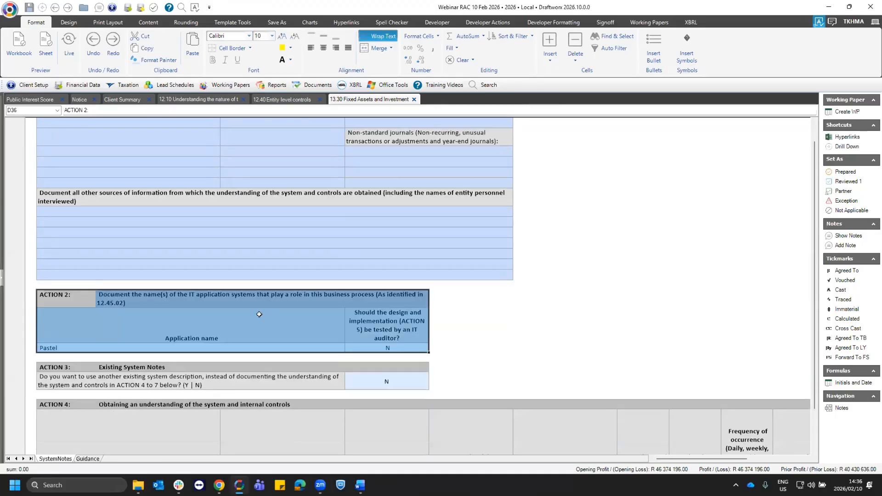
scroll(75, 308, down, 1)
click(74, 308)
click(109, 285)
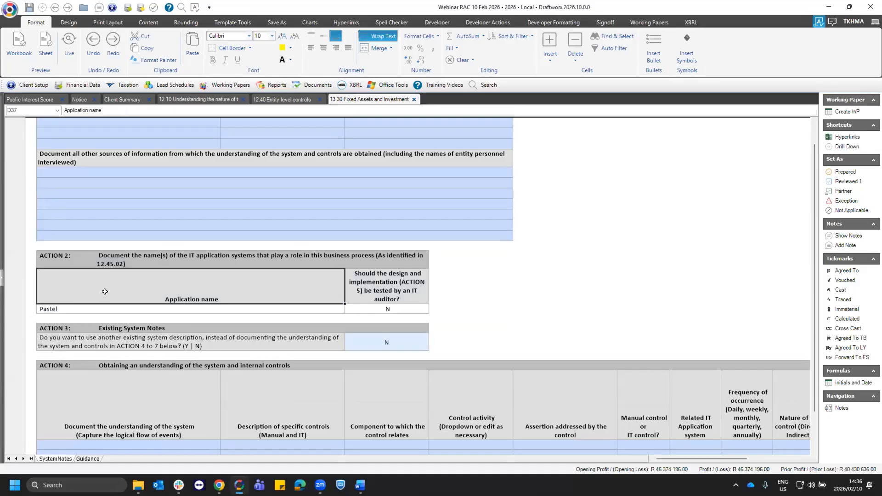
click(373, 308)
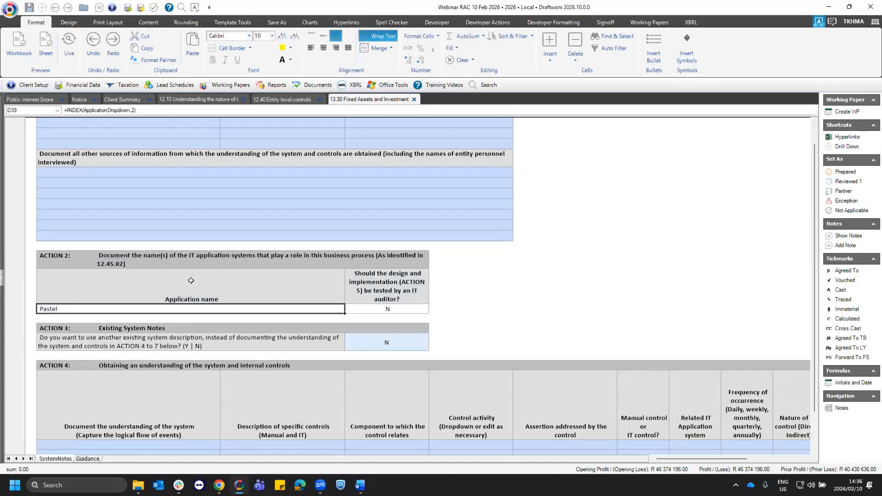
- Answer Y in ACTION 3 for using another existing system description instead of documenting ACTION 4 to 7
scroll(188, 280, down, 2)
click(61, 257)
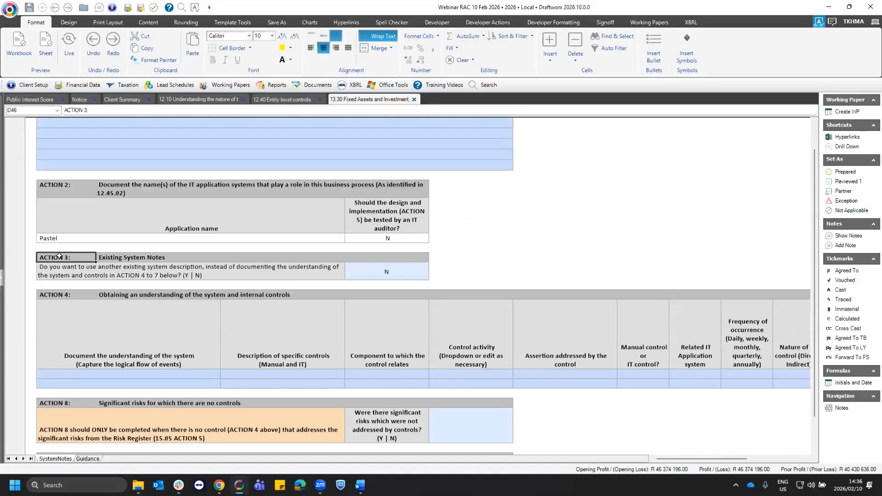
click(139, 269)
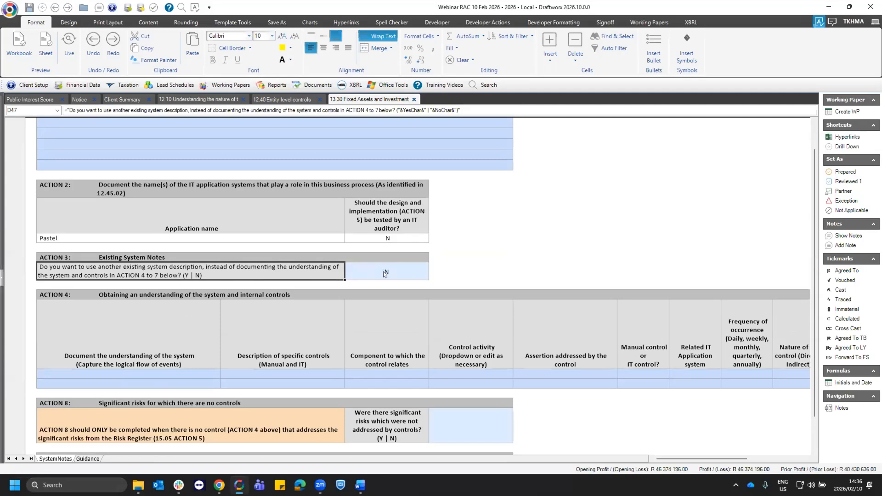
click(377, 272)
click(433, 275)
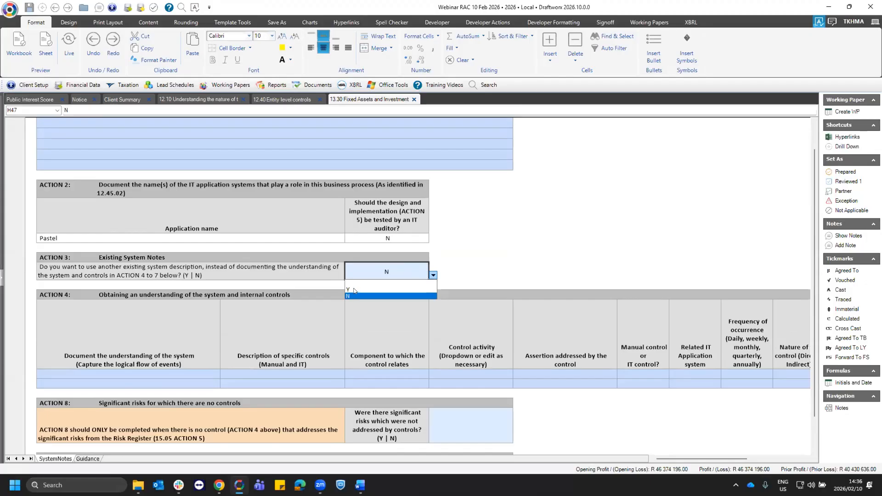
click(354, 290)
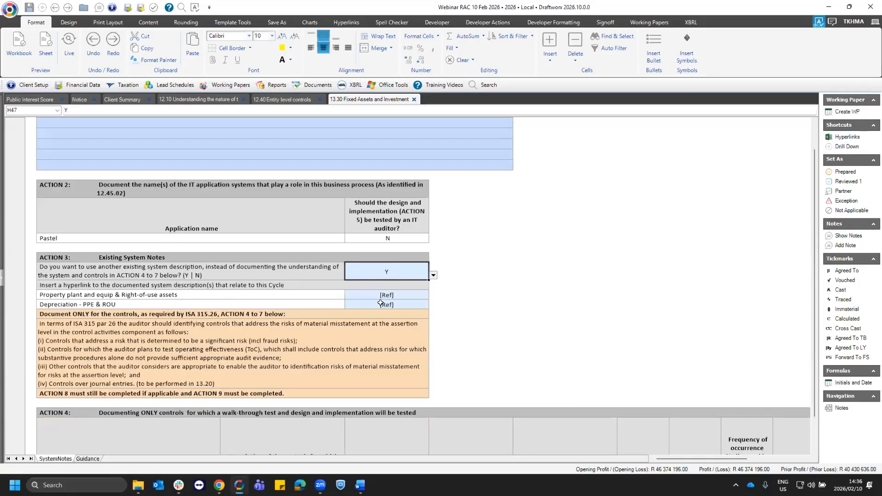
- Read the ISA 315 par 26 guidance in ACTION 3 and examine the system understanding and control description columns in ACTION 4
scroll(350, 300, down, 1)
click(345, 289)
scroll(355, 281, down, 3)
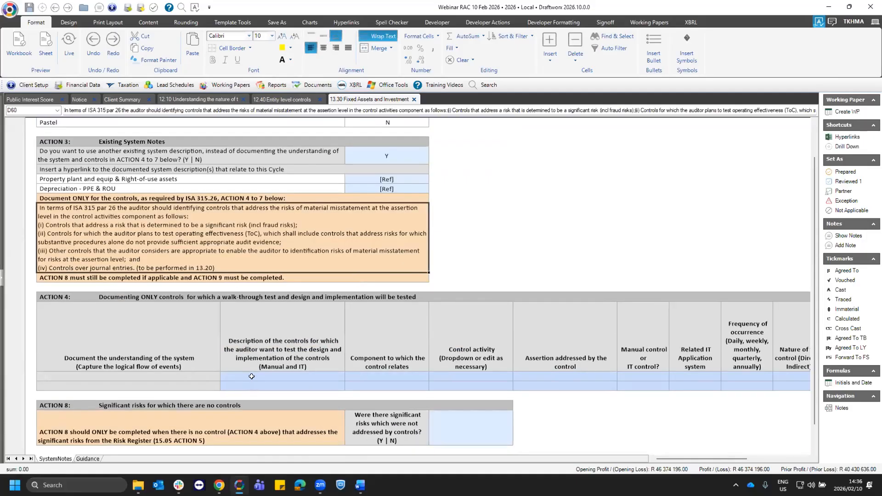
click(182, 376)
key(Right)
click(369, 374)
click(319, 374)
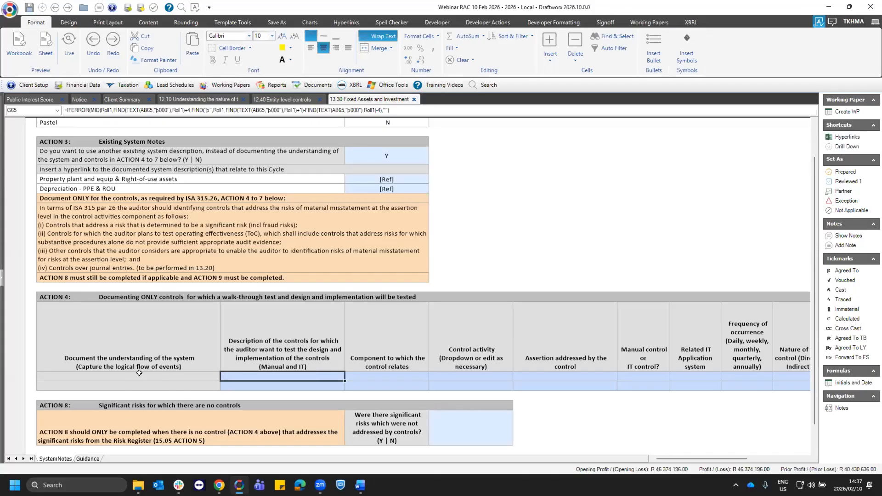
click(178, 375)
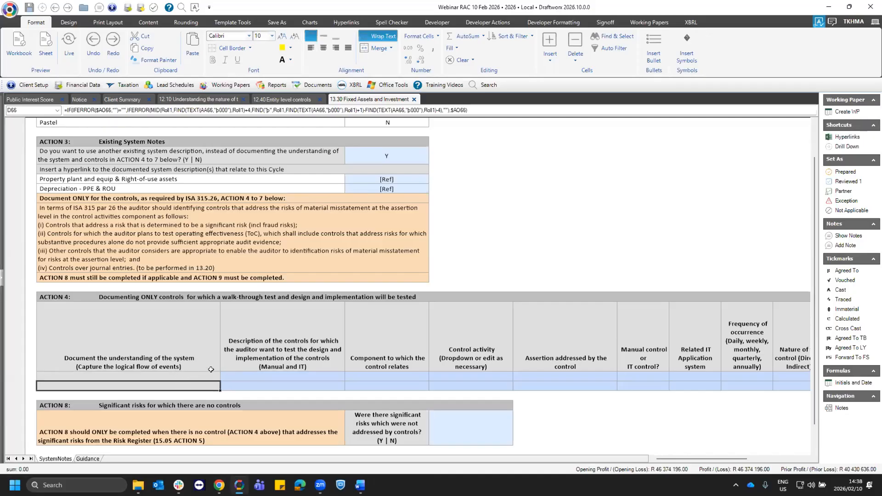
key(Down)
- Enter "Document" as the first control description in ACTION 4 and relate it to Property plant and equip & Right-of-use assets
double_click(245, 374)
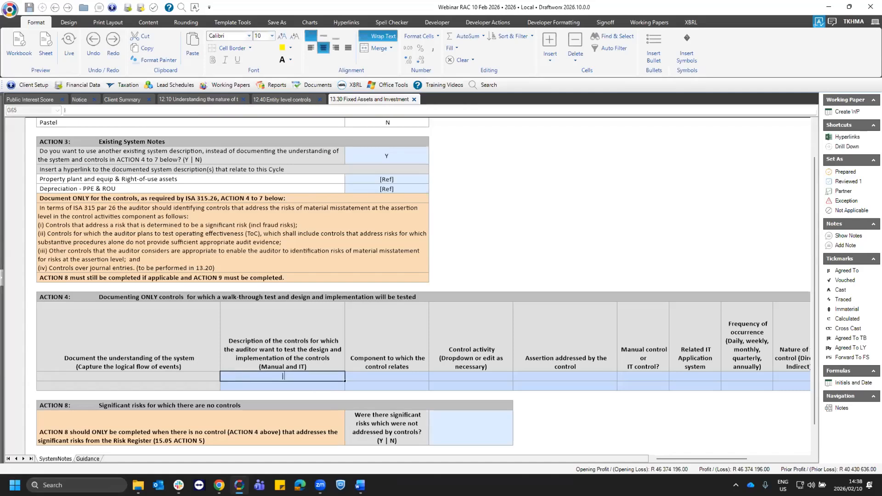
text(Document)
key(Tab)
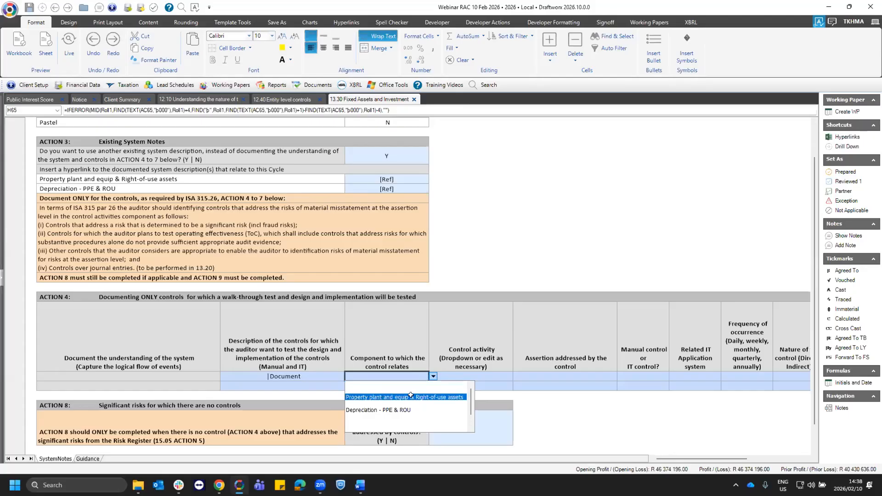
click(413, 398)
- Set the first control's activity to Safe guarding of assets and its assertion addressed to Completeness
click(509, 382)
click(517, 384)
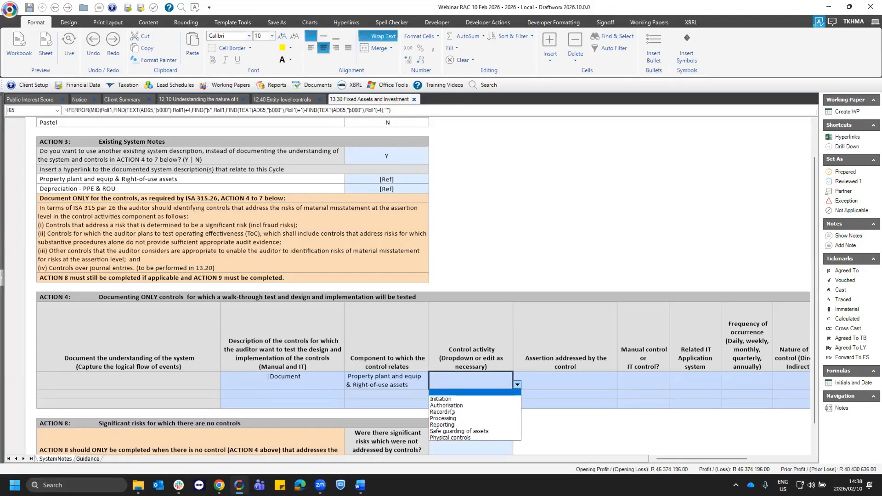
click(467, 430)
click(615, 385)
click(621, 384)
click(551, 395)
- Classify the first control in ACTION 4 as an IT control
drag(677, 459, 712, 459)
click(337, 381)
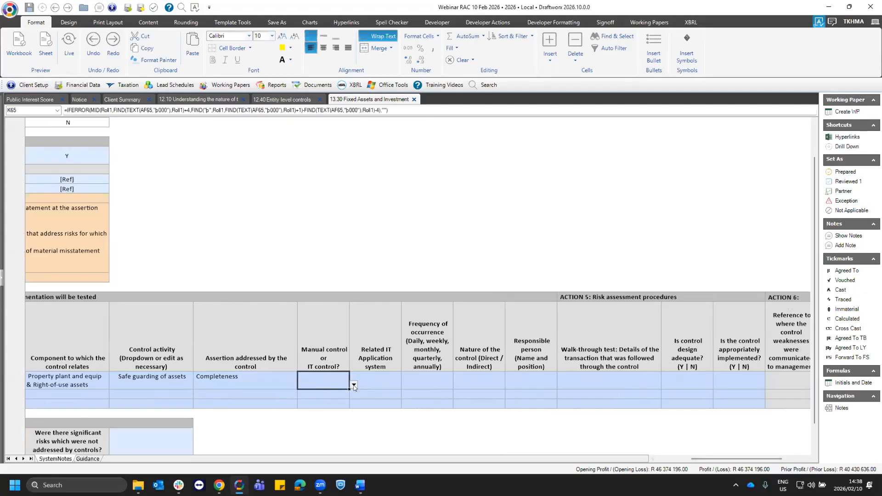
click(338, 384)
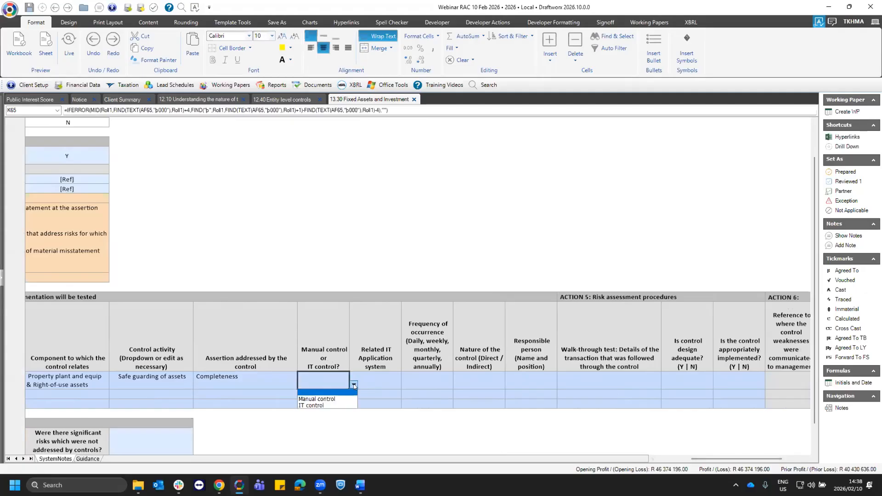
click(321, 385)
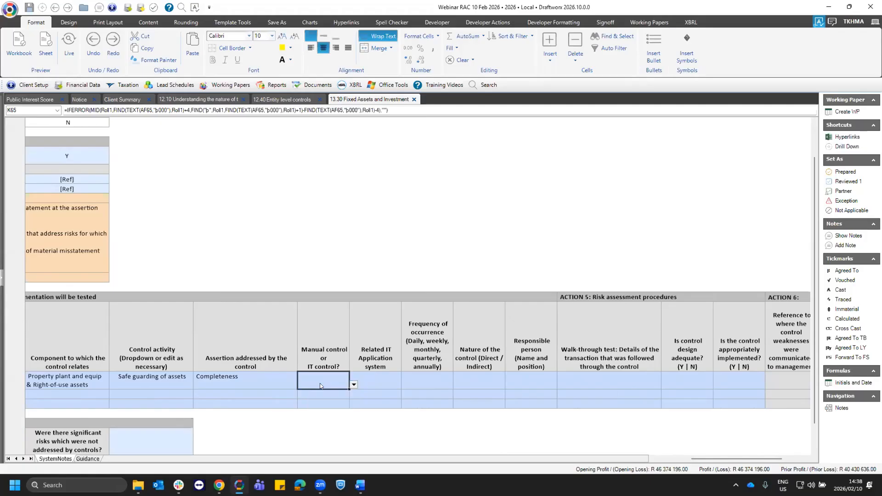
click(352, 385)
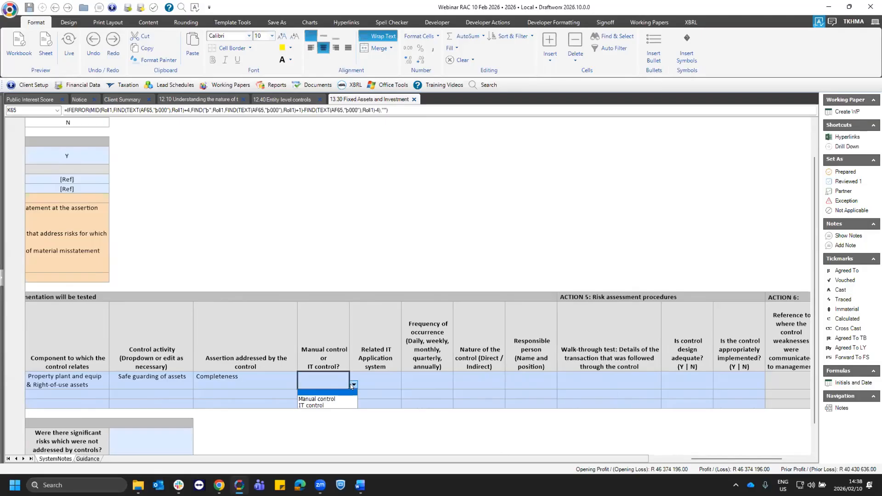
click(313, 386)
click(396, 384)
click(343, 383)
click(353, 386)
click(318, 403)
- Check the related IT application options for the first control, and reclassify it as a Manual control
click(374, 380)
click(406, 387)
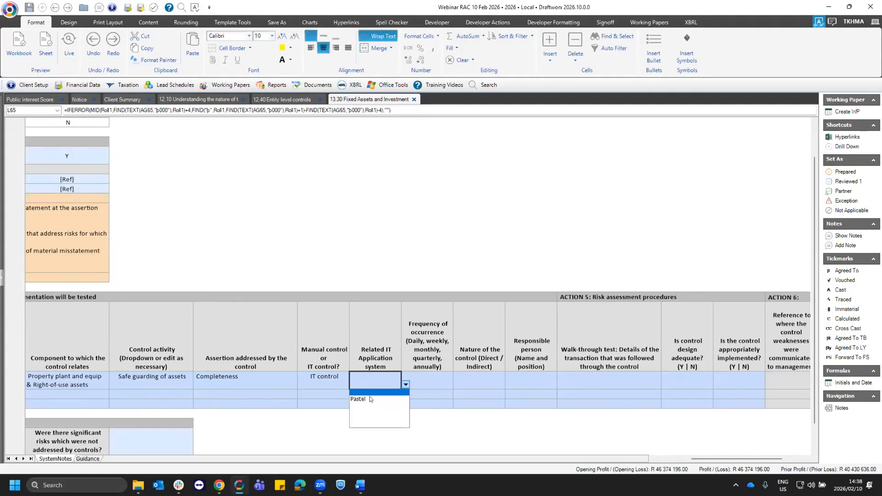
click(367, 380)
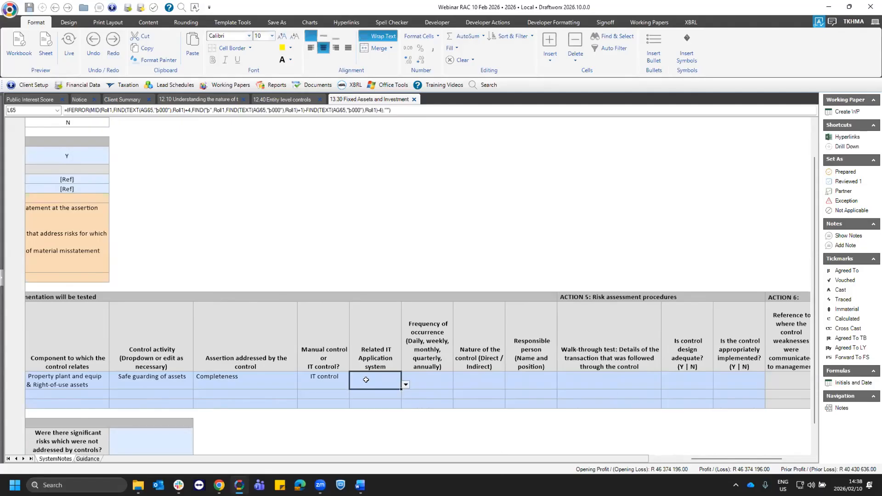
click(335, 381)
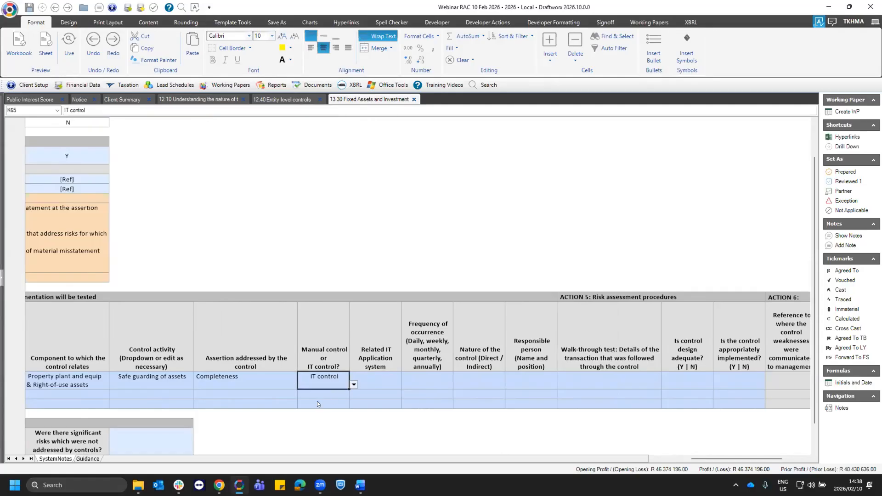
click(353, 385)
click(322, 397)
- Set the first control's frequency of occurrence to Daily (More than 250 occurences) and its nature to Direct
click(434, 388)
click(458, 384)
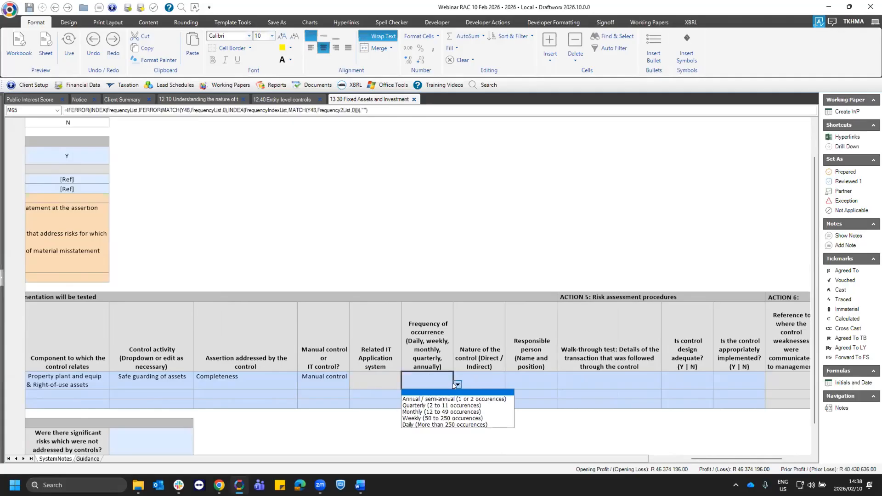
click(427, 425)
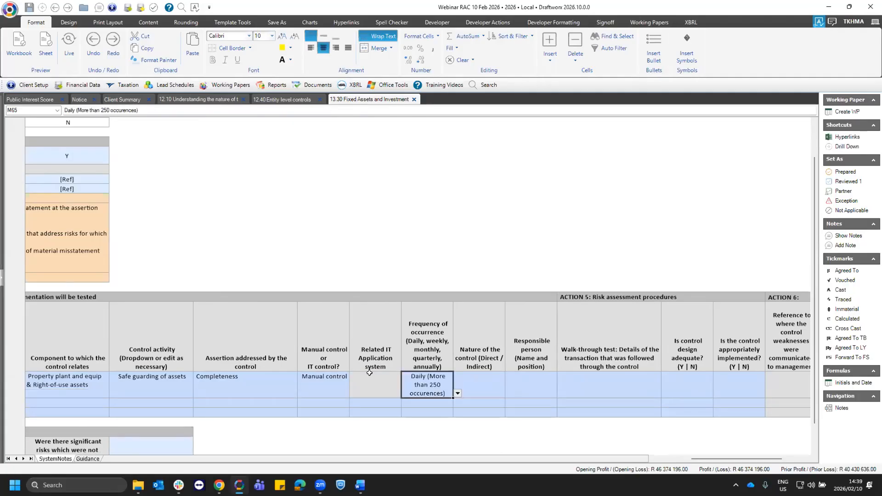
click(476, 379)
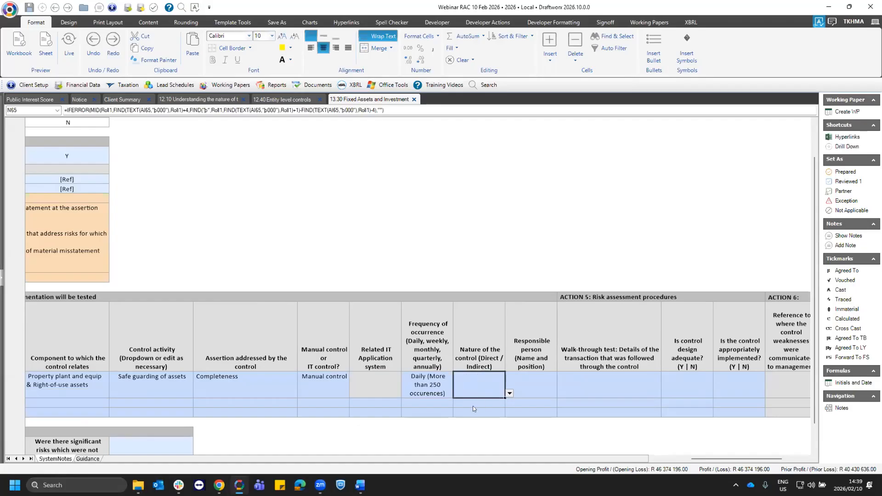
click(509, 393)
click(472, 409)
- Enter the responsible person's name for the first control and "DOcument" as its walk-through test details
click(529, 385)
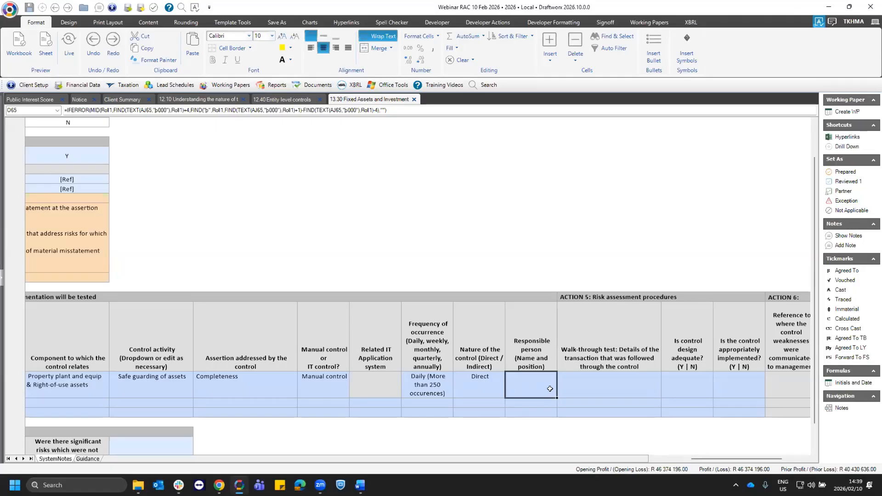
text(Joani)
key(Tab)
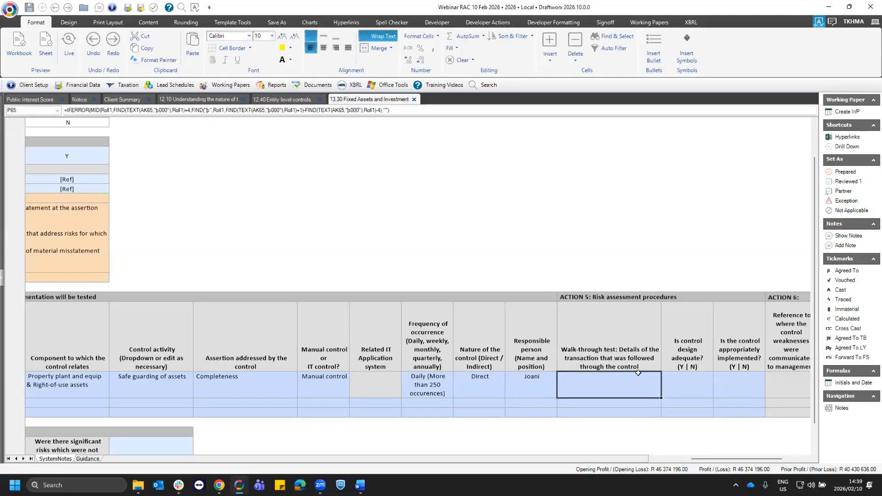
text(DOcument)
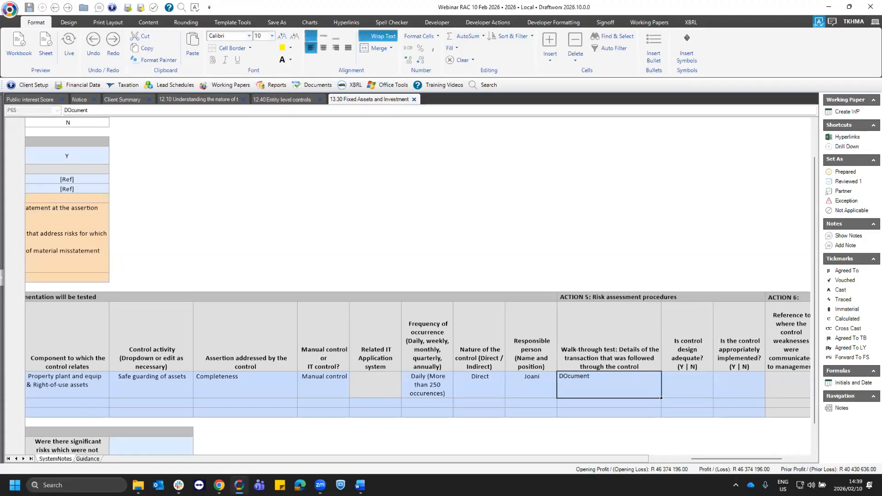
key(Tab)
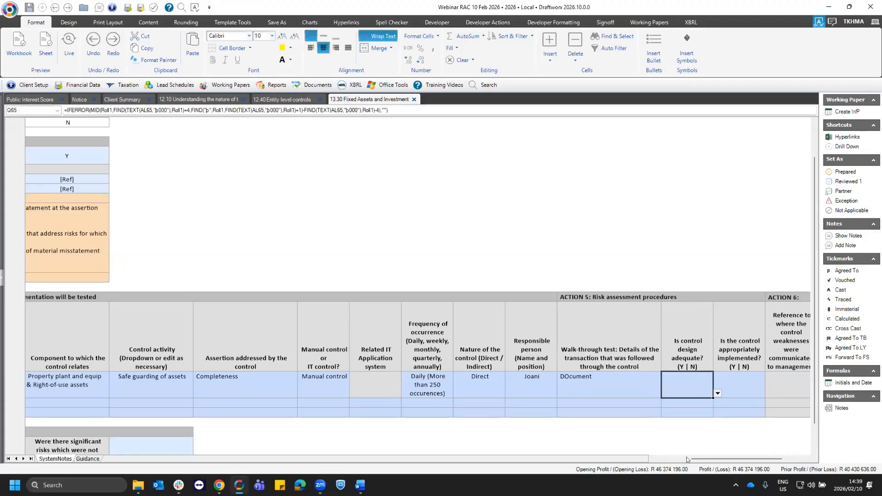
- Answer Y in ACTION 5 to both adequate control design and appropriate implementation for the first control
drag(707, 459, 728, 459)
click(445, 393)
click(400, 407)
click(463, 386)
click(497, 393)
click(459, 403)
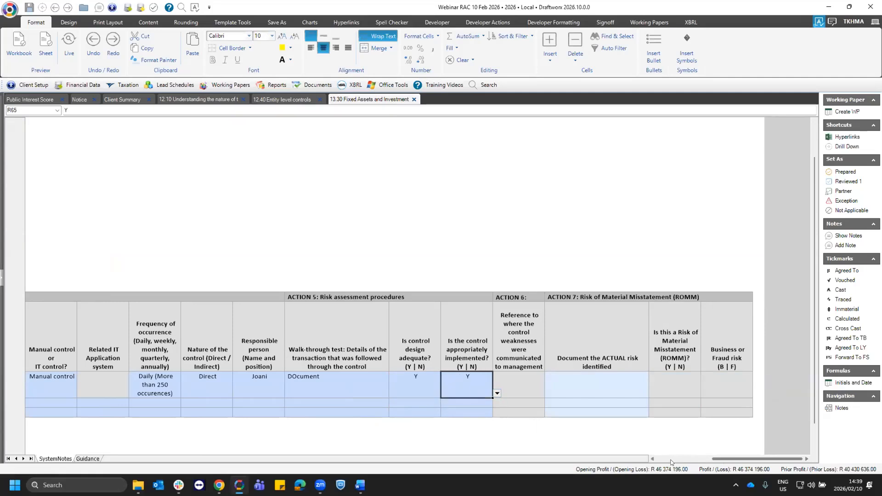
- Review the ACTION 9 control evaluation for Property plant and equip & Right-of-use assets and re-evaluate the Completeness controls as Effective
drag(722, 459, 671, 461)
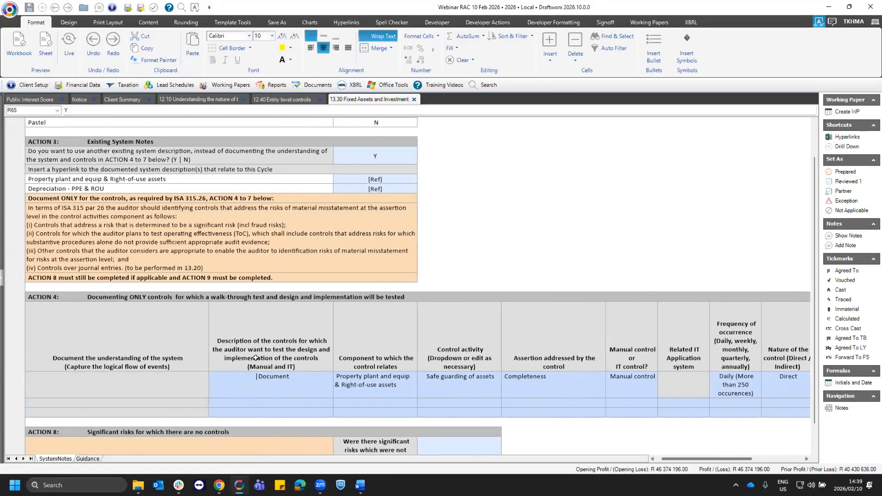
scroll(256, 358, down, 10)
click(309, 348)
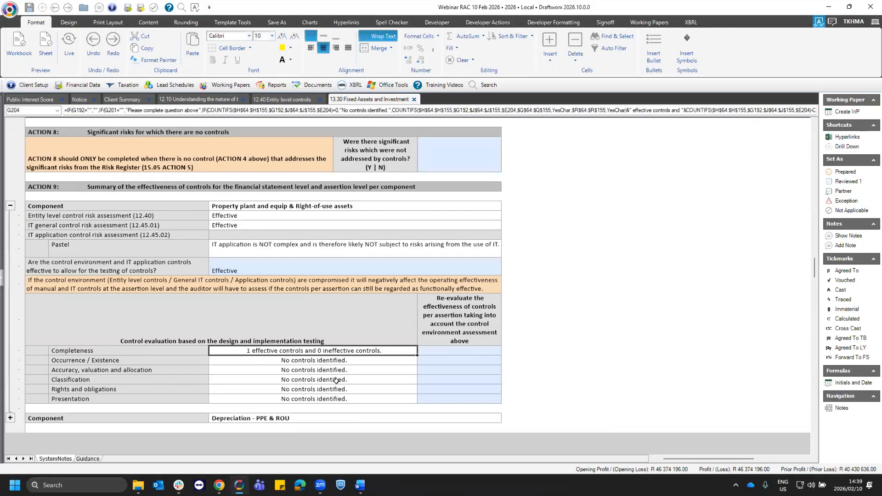
click(315, 361)
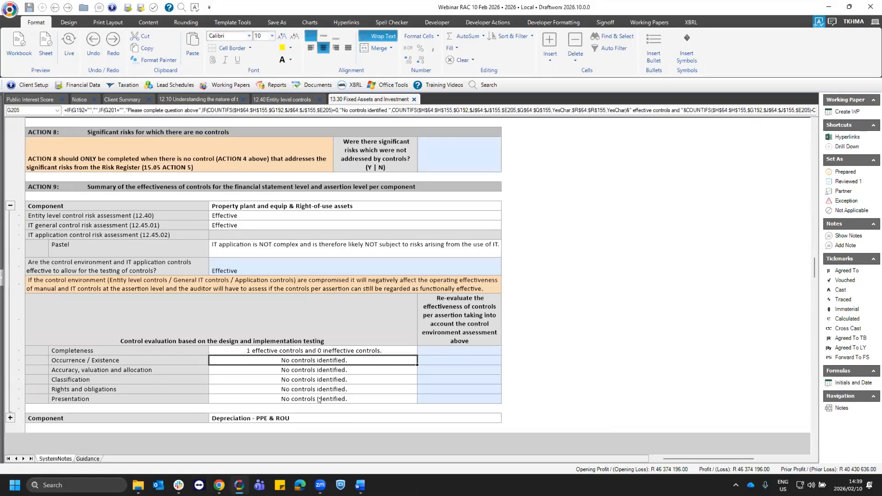
shift+click(232, 399)
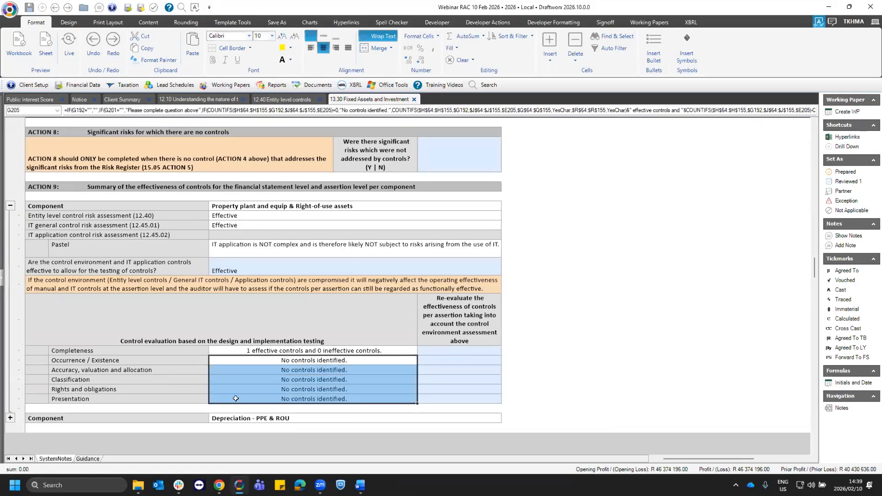
click(301, 353)
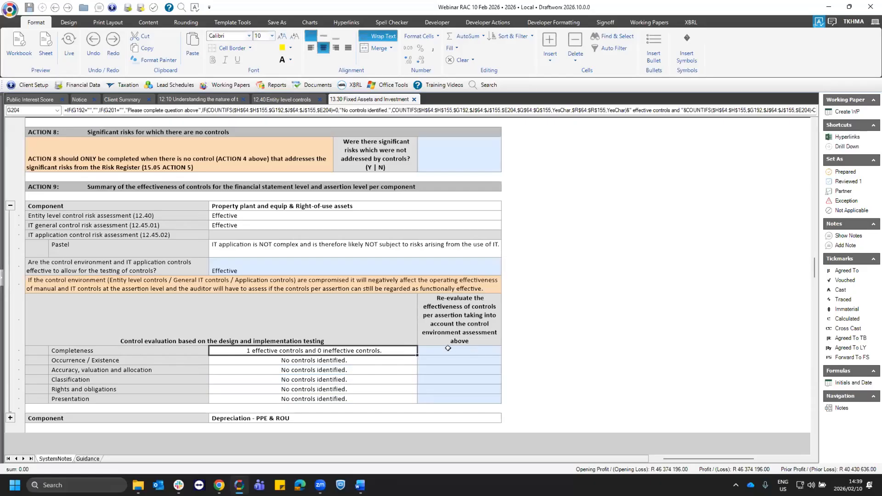
click(471, 354)
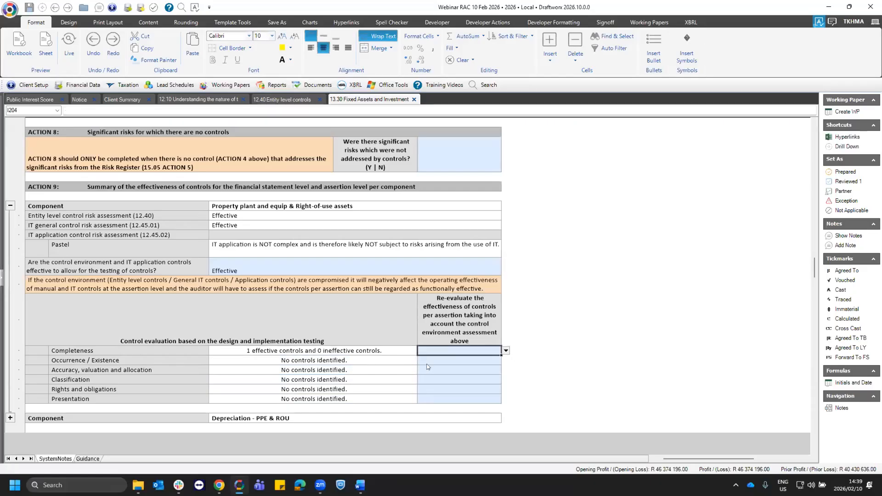
click(427, 361)
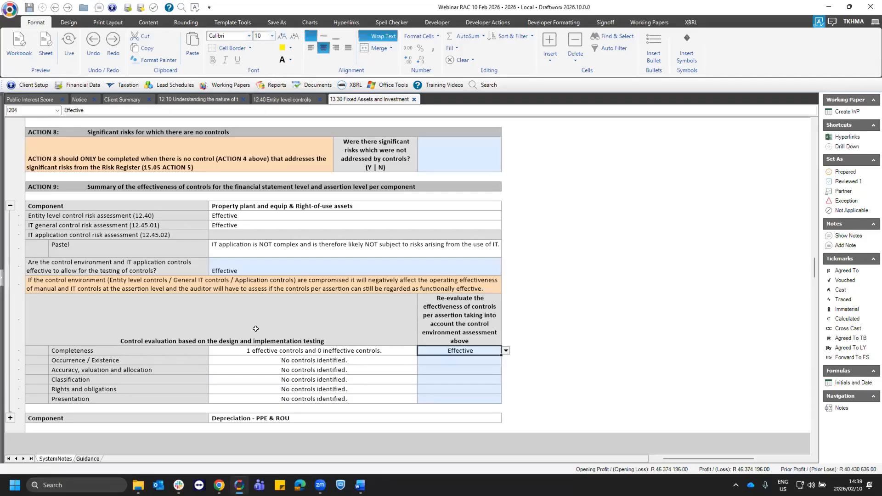
click(358, 349)
click(424, 347)
click(319, 349)
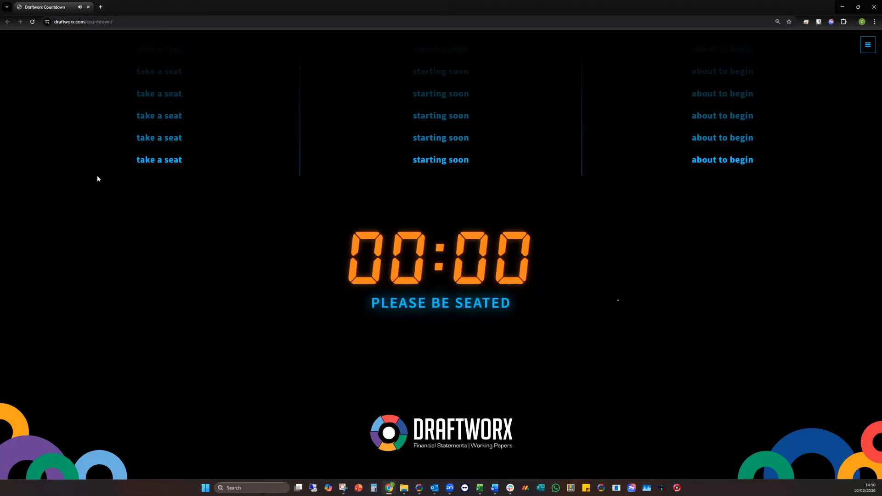
click(47, 23)
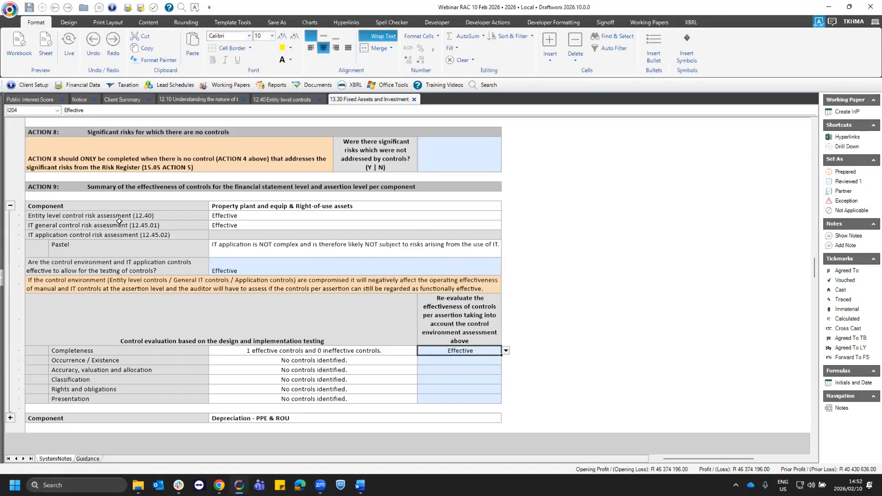
key(alt+Tab)
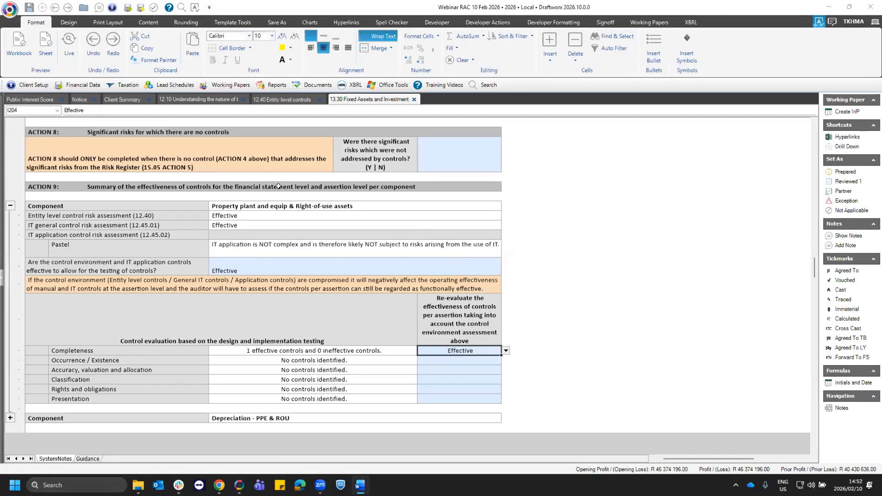
- Open the 15.05 Risk Register and follow the Revenue recognition risk's reference to working paper 12.70
click(235, 85)
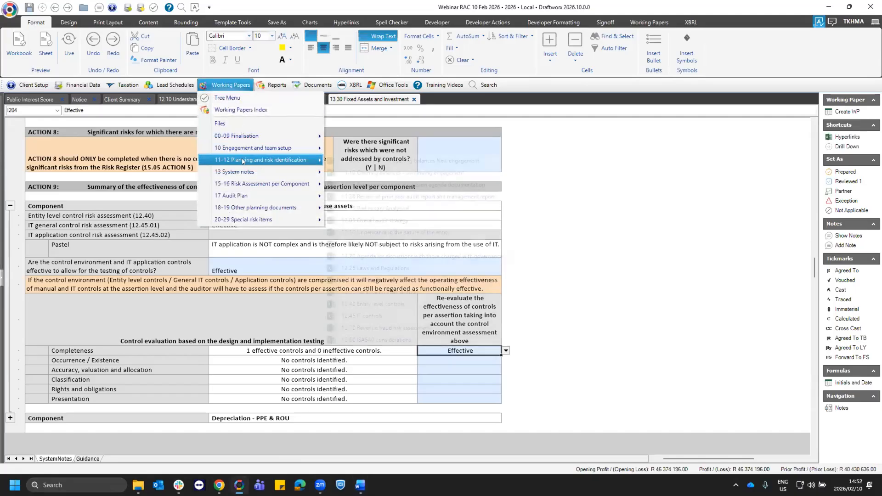
mouse_move(243, 171)
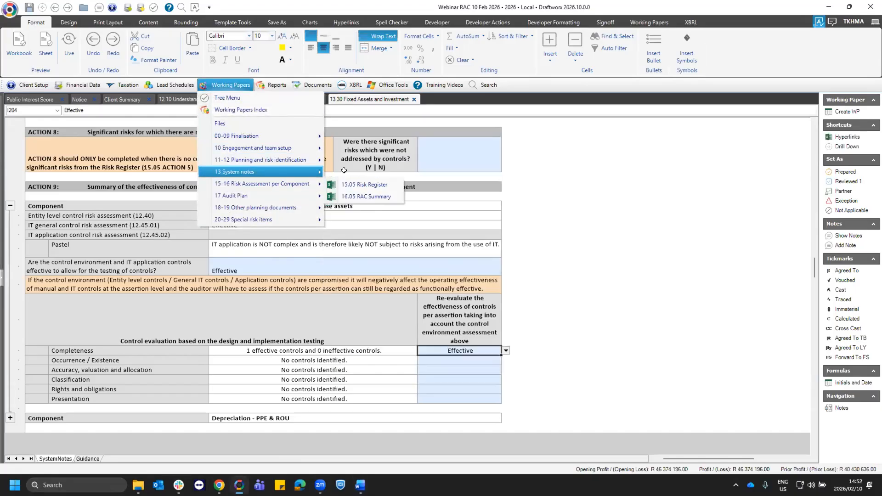
click(366, 185)
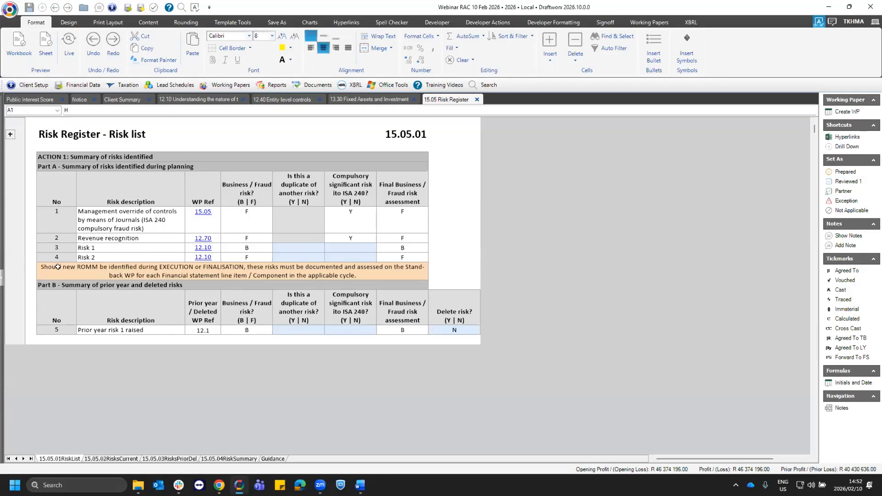
click(409, 271)
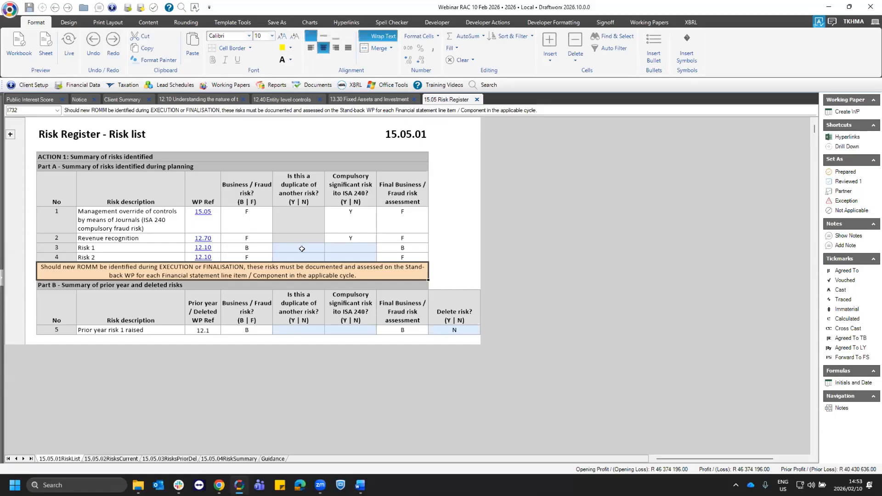
click(147, 237)
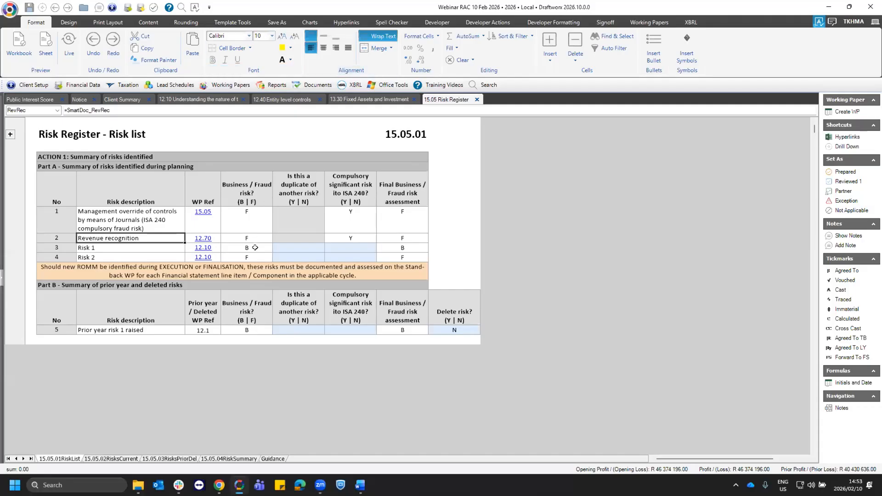
click(203, 238)
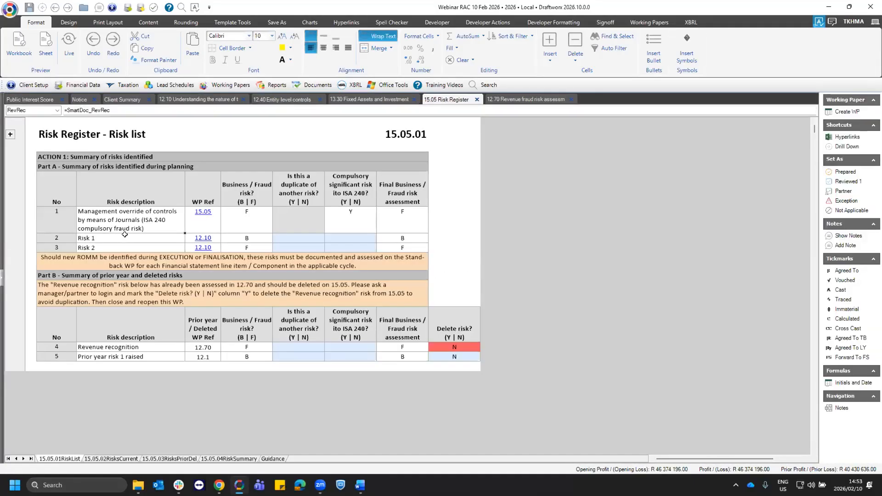
- Answer N to the duplicate risk question for both Risk 1 and Risk 2 in the Part A risk list
click(126, 236)
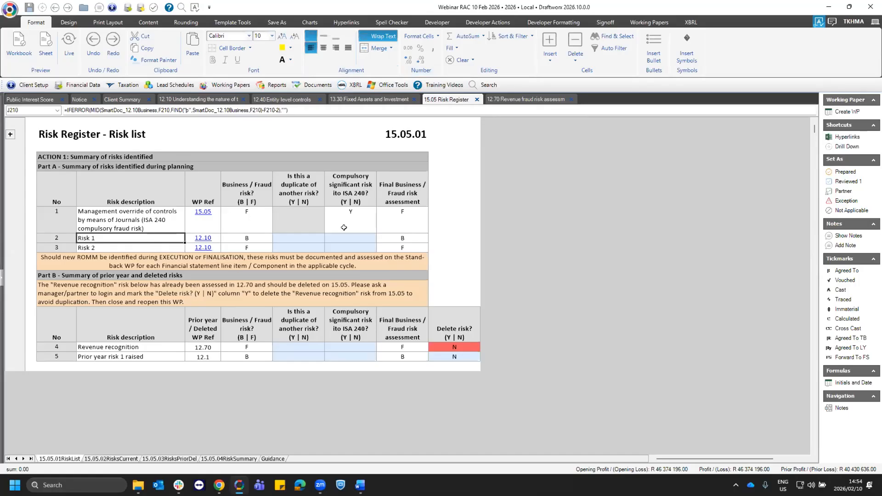
click(295, 237)
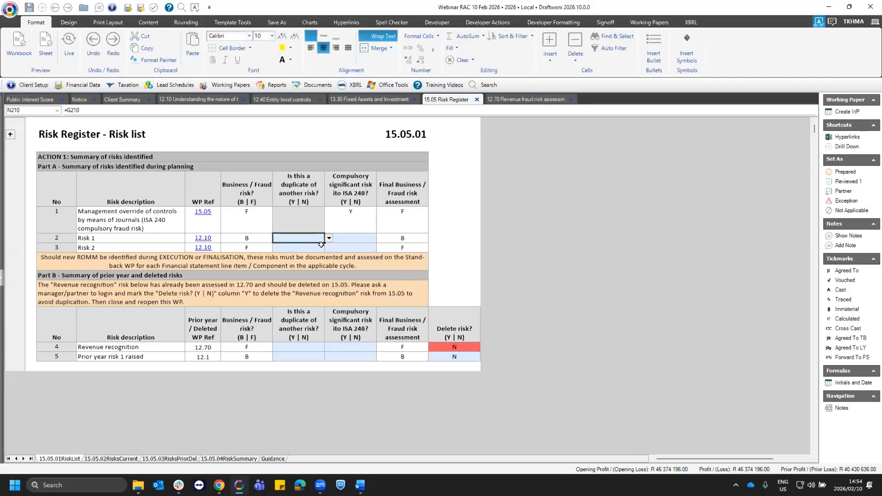
click(329, 238)
click(297, 260)
click(299, 247)
click(329, 247)
click(288, 269)
- Set Risk 1's compulsory significant risk ito ISA 240 to Y and check its final Business / Fraud risk assessment
click(353, 242)
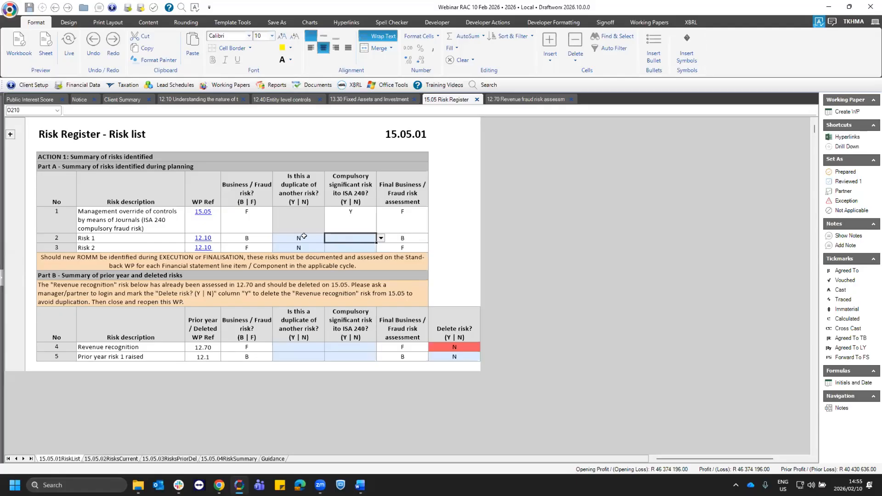
click(250, 236)
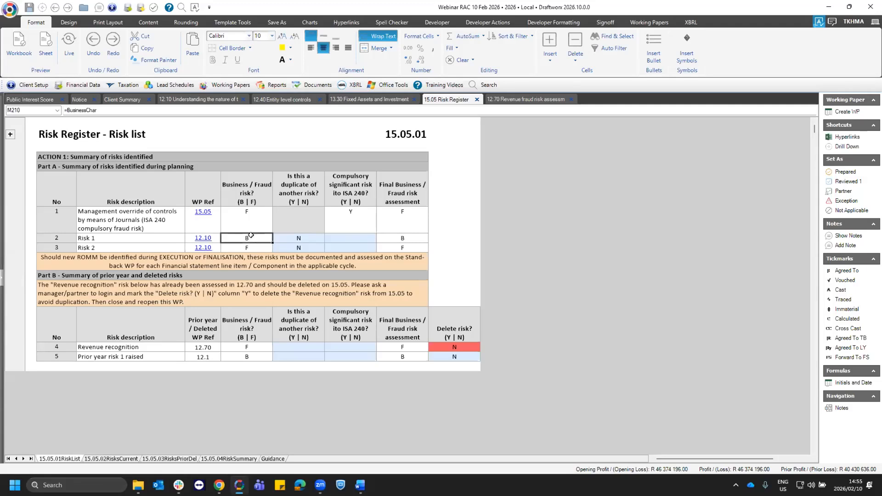
click(397, 234)
click(361, 239)
click(381, 237)
click(373, 246)
click(400, 240)
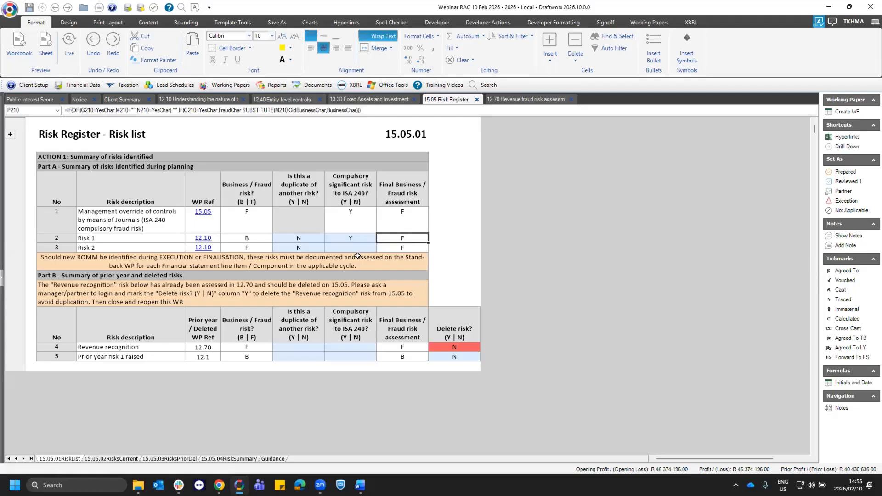
- Set Risk 1's compulsory significant risk ito ISA 240 to N and select Risk 2 for the same question
click(374, 239)
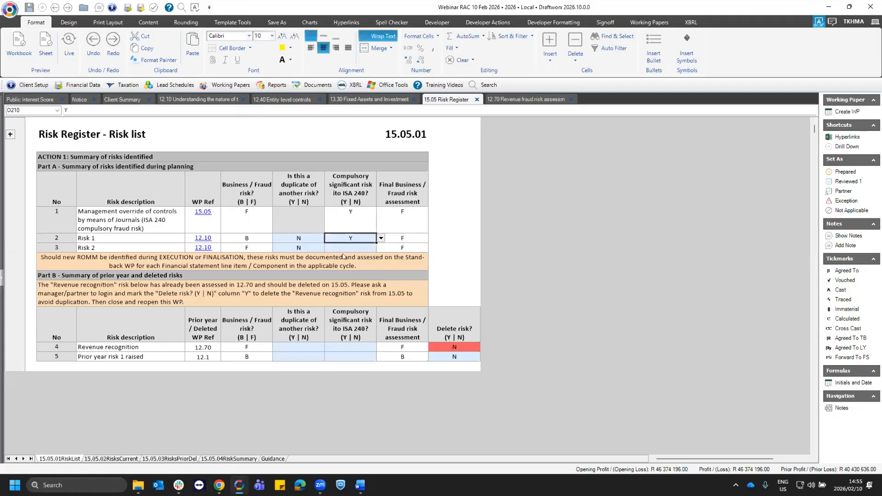
click(380, 237)
click(335, 259)
click(350, 246)
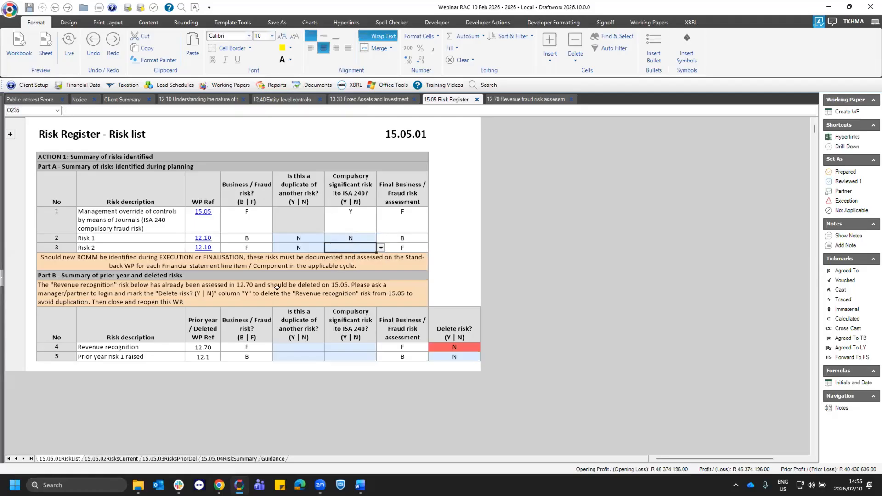
click(111, 248)
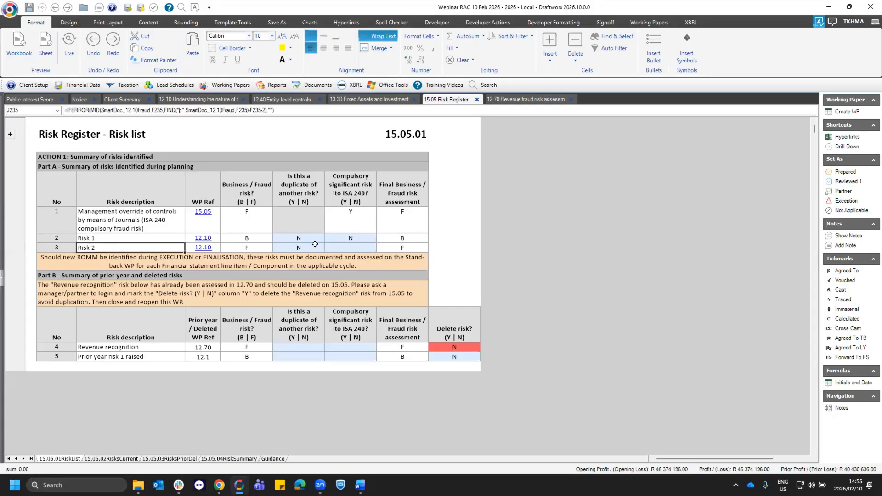
- Set Risk 2's compulsory significant risk ito ISA 240 answer to Y in the Part A risk list
click(374, 248)
click(381, 247)
click(334, 259)
click(381, 247)
click(333, 255)
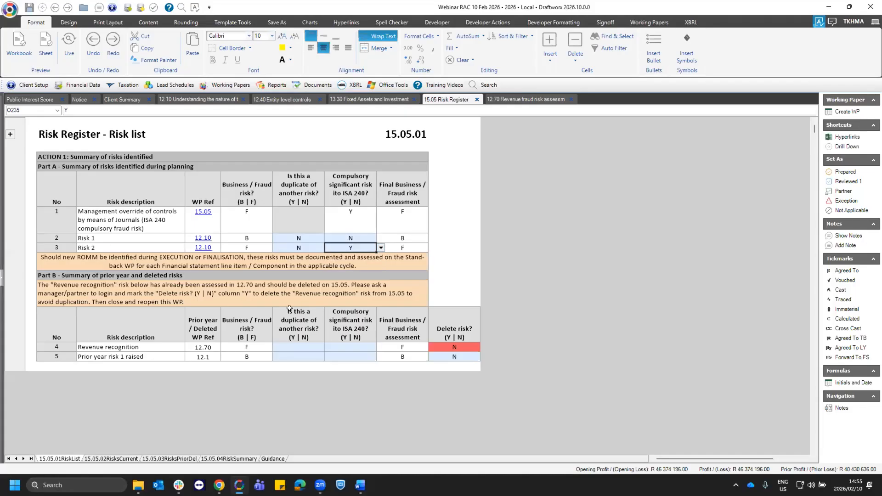
- Review the Revenue recognition and Prior year risk 1 raised entries in Part B, including their Delete risk answers
click(69, 322)
click(116, 347)
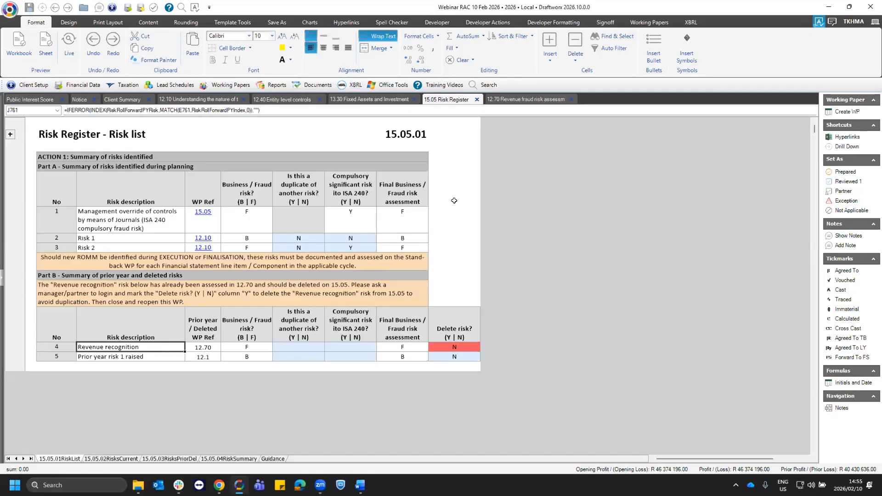
click(86, 358)
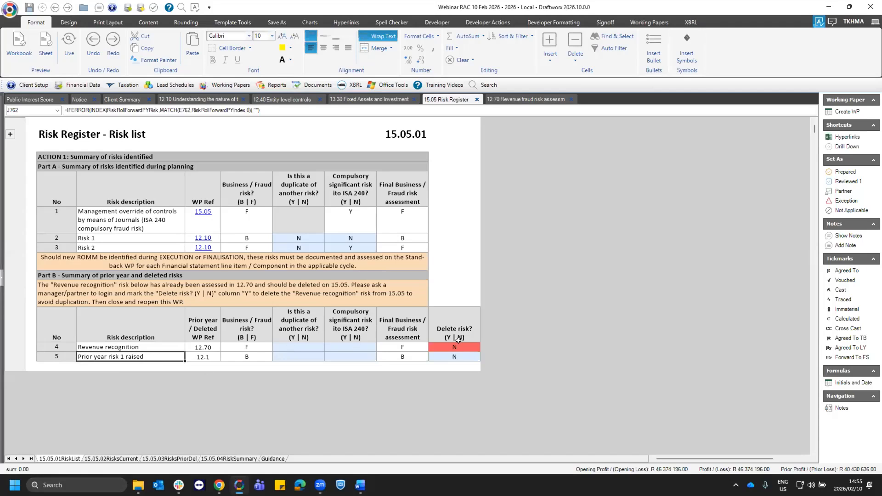
click(456, 355)
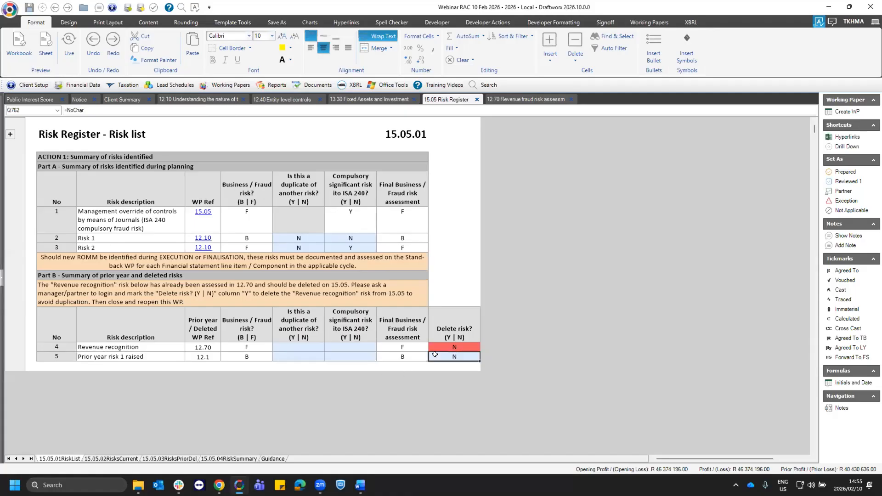
click(457, 344)
- In the 15.05.02 current risks assessment, answer N to whether Risk 1 is a financial statement level risk
click(97, 459)
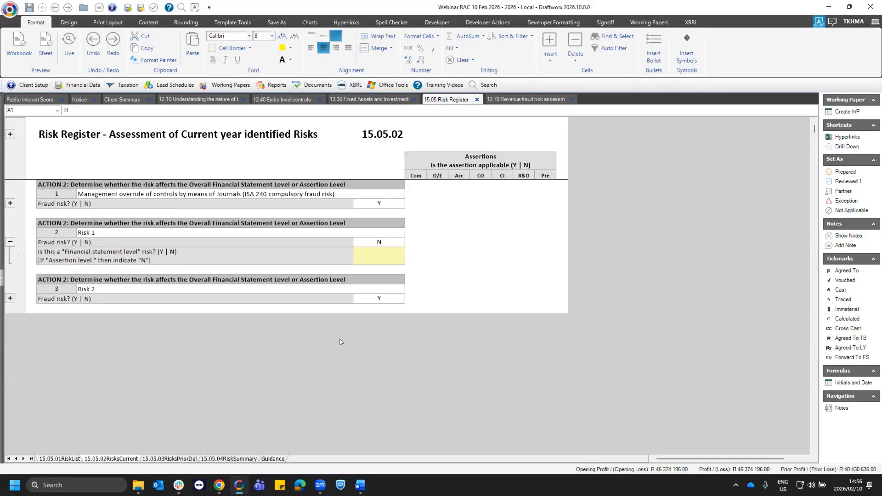
click(83, 230)
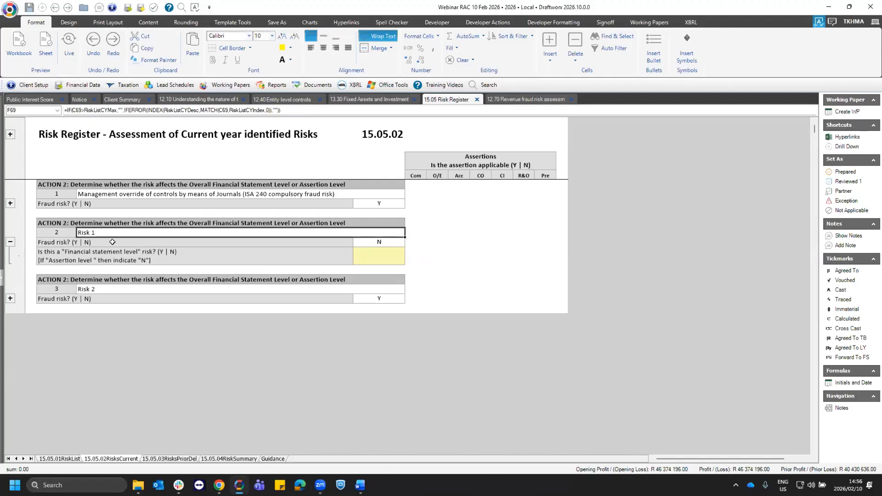
key(Down)
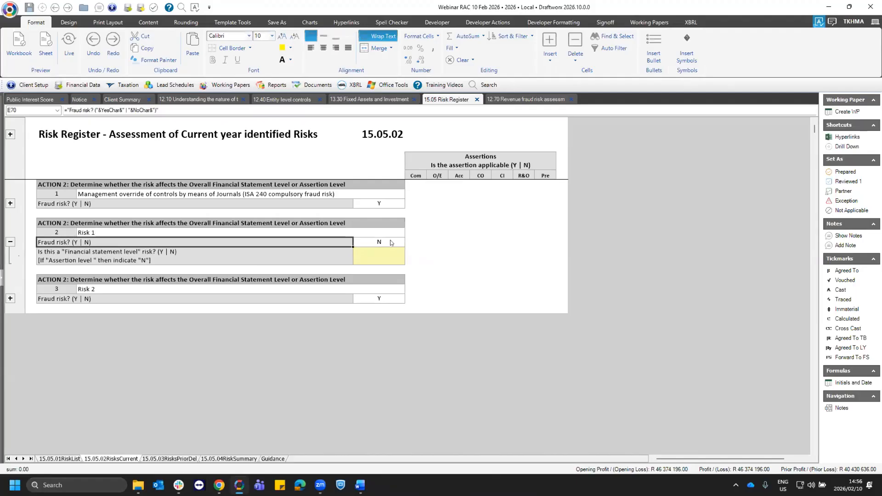
key(Right)
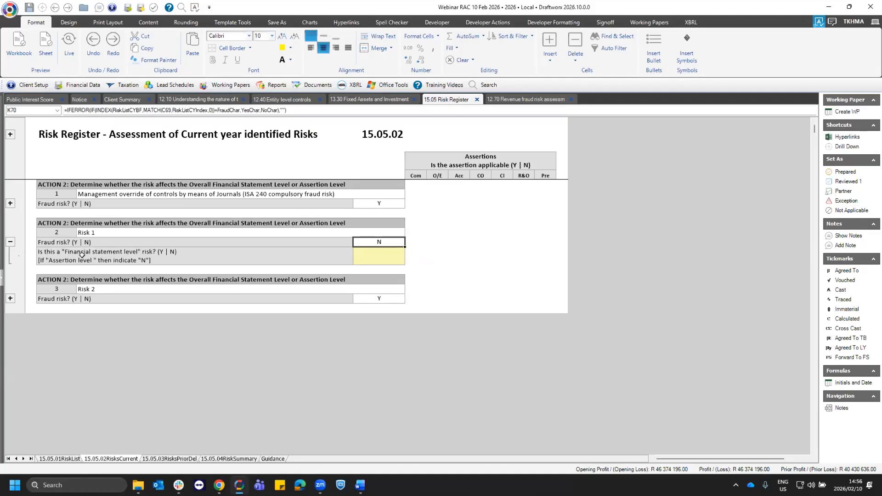
click(89, 258)
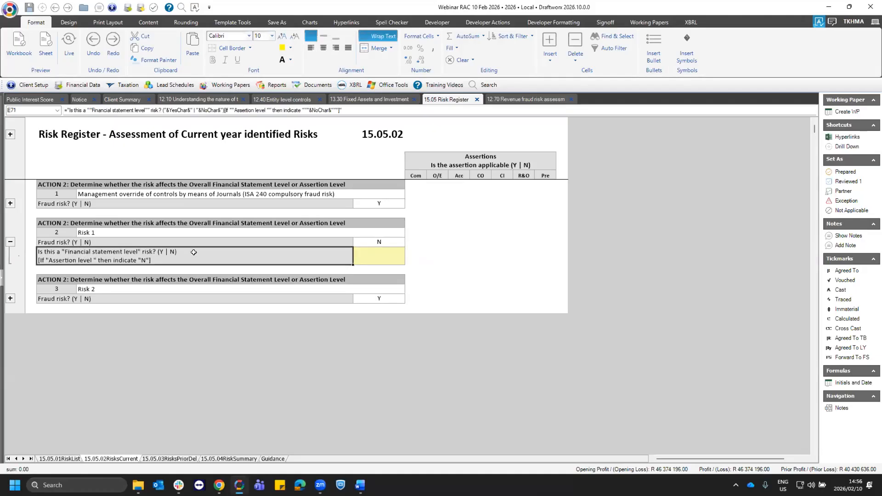
click(395, 257)
click(409, 260)
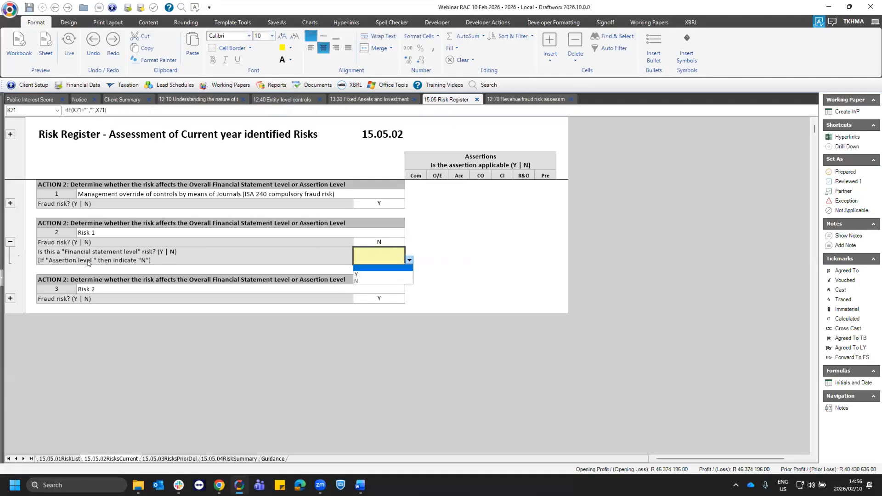
click(356, 281)
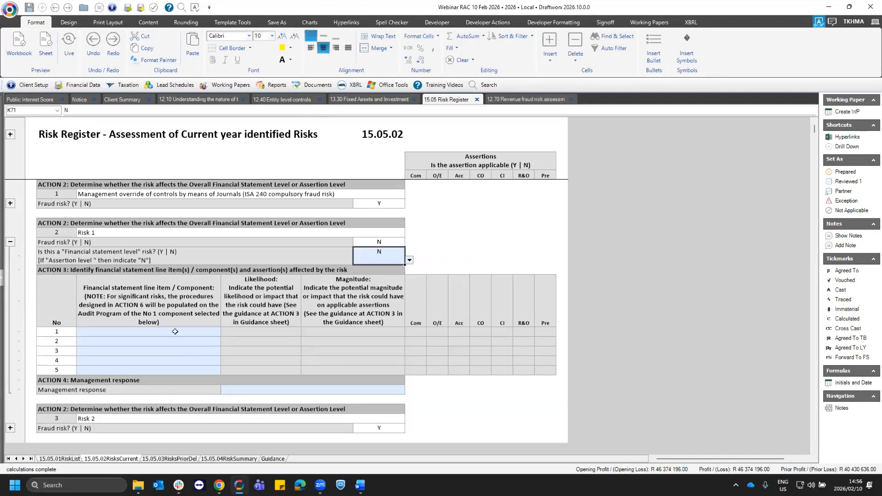
- Choose Property plant and equip & Right-of-use assets as Risk 1's first affected financial statement line item
click(175, 331)
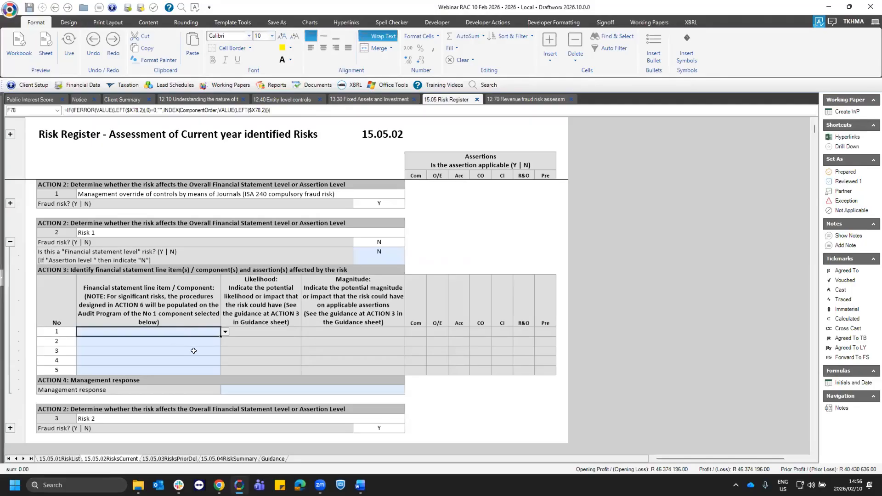
click(185, 343)
click(187, 351)
click(188, 361)
click(189, 370)
click(178, 331)
click(184, 341)
click(186, 330)
key(alt+Down)
scroll(121, 357, up, 3)
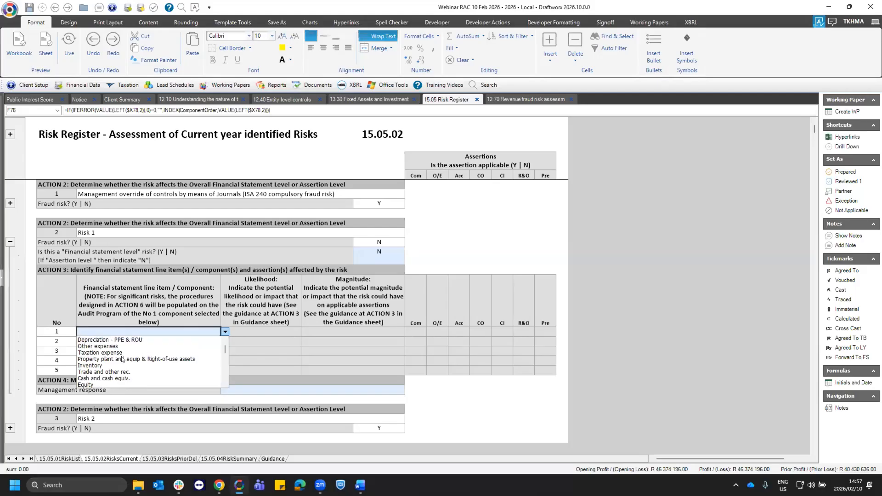
click(122, 359)
- Choose Cash and cash equiv. as Risk 1's second affected financial statement line item
key(Down)
key(alt+Down)
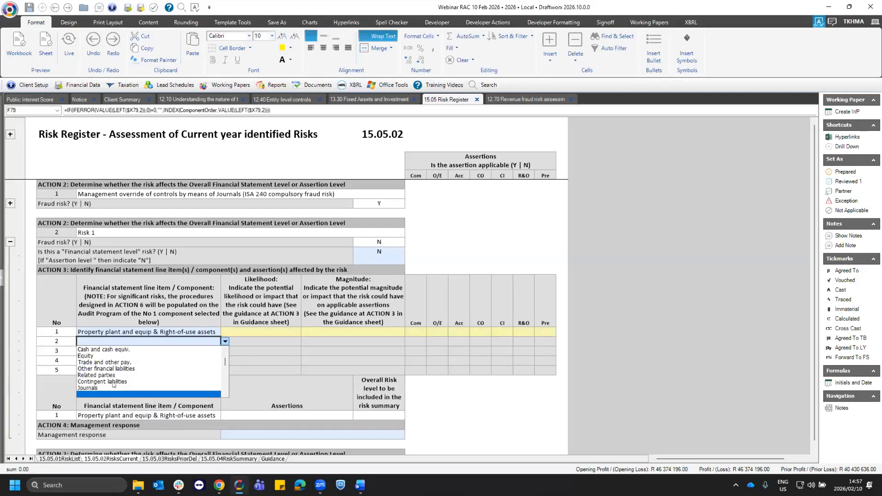
click(113, 350)
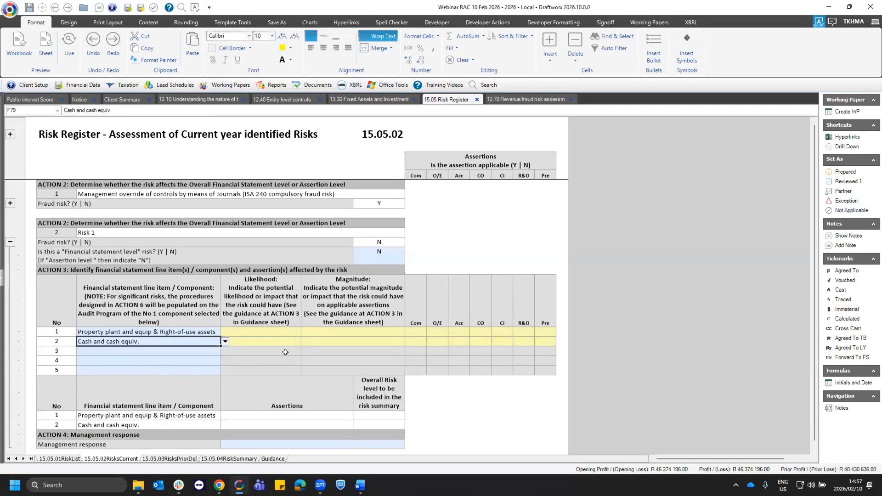
- Examine the Likelihood and Magnitude column instructions and read the Action 3 rating criteria on the Guidance sheet
click(254, 300)
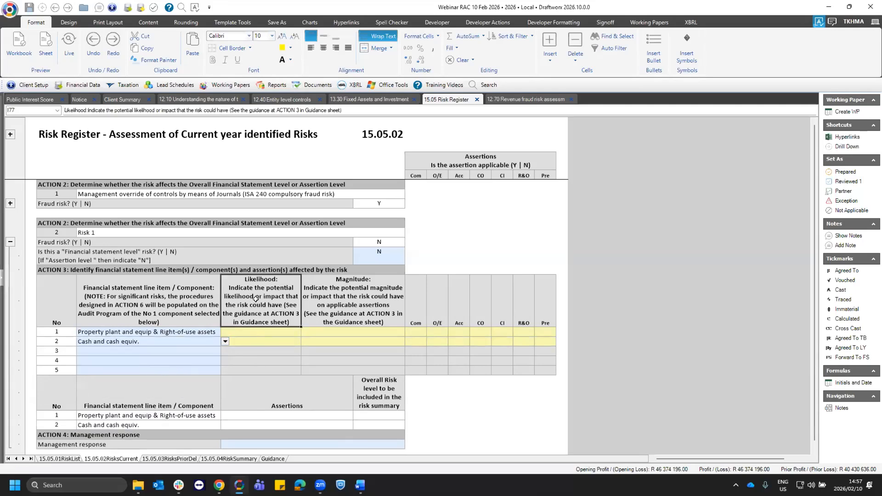
click(347, 296)
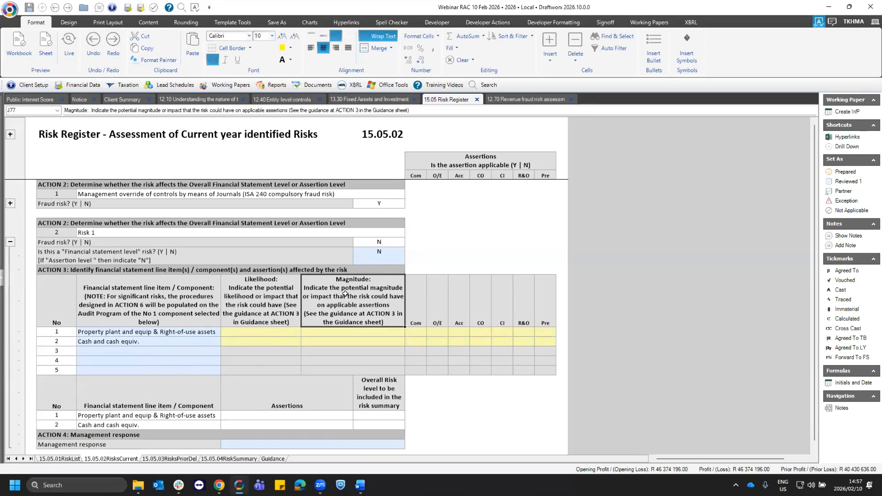
click(264, 289)
click(344, 291)
key(ctrl+Page_Up)
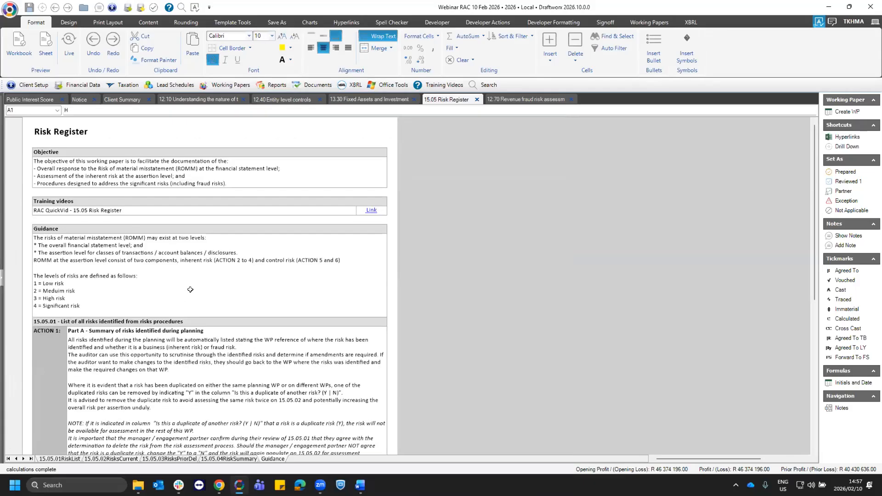
scroll(190, 225, down, 10)
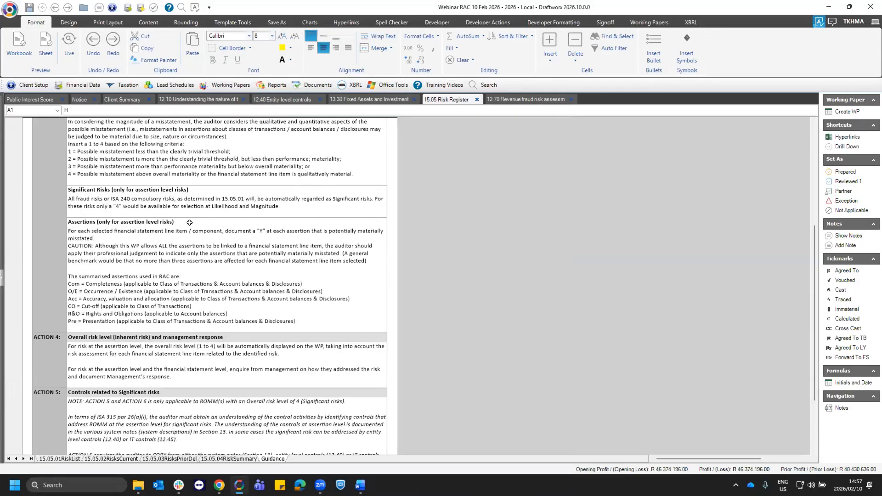
click(171, 211)
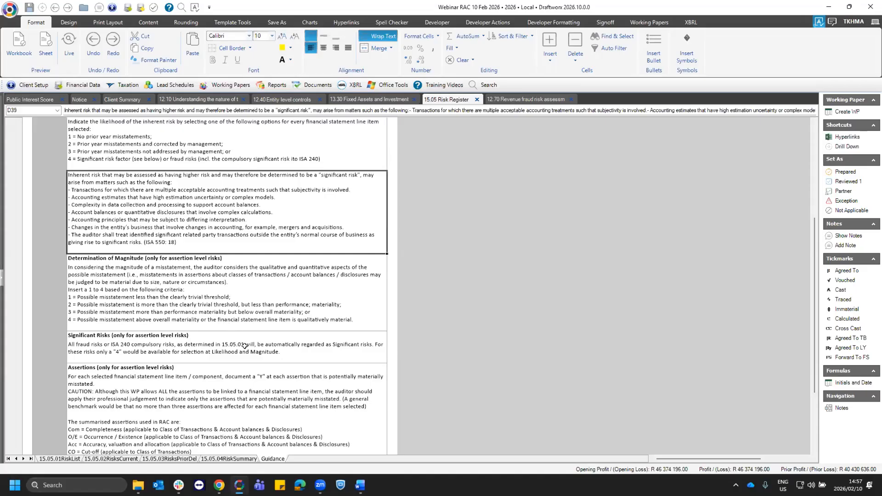
scroll(149, 258, up, 1)
click(200, 274)
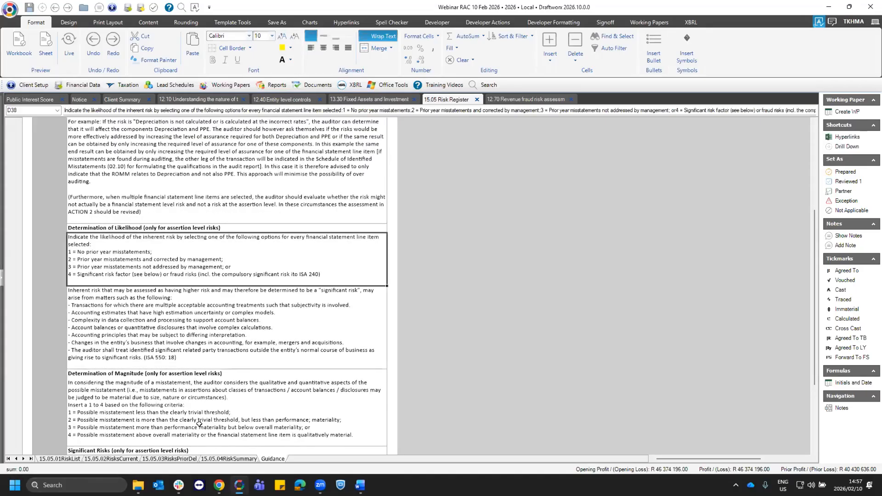
- For Risk 1's Property plant and equip line in 15.05.02, set likelihood and magnitude to 3 and mark the O/E assertion Y
click(122, 458)
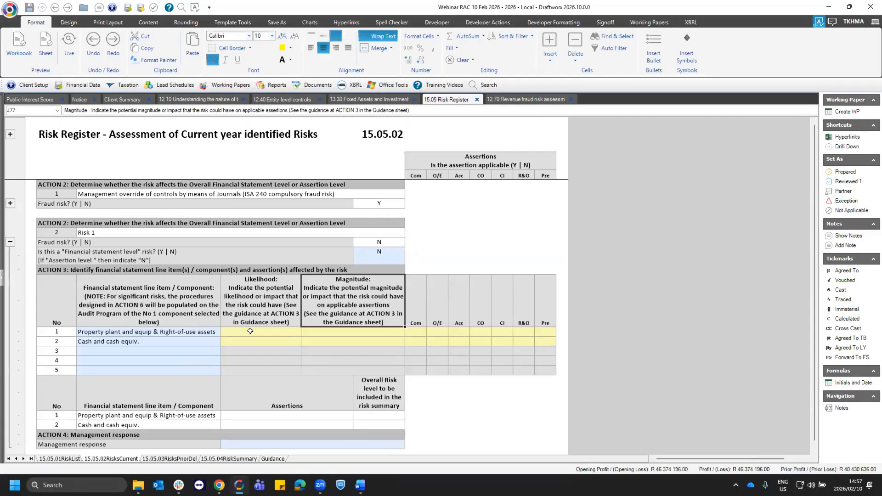
click(295, 333)
click(304, 333)
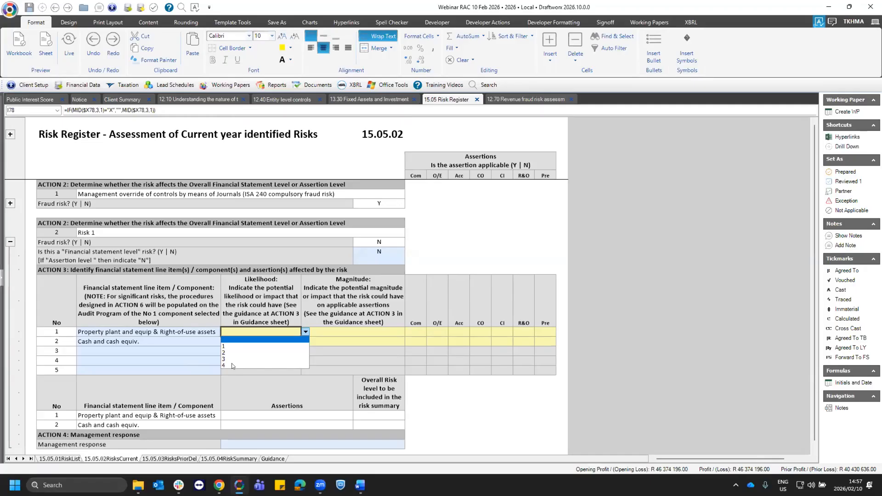
click(228, 360)
click(345, 328)
click(409, 331)
click(302, 360)
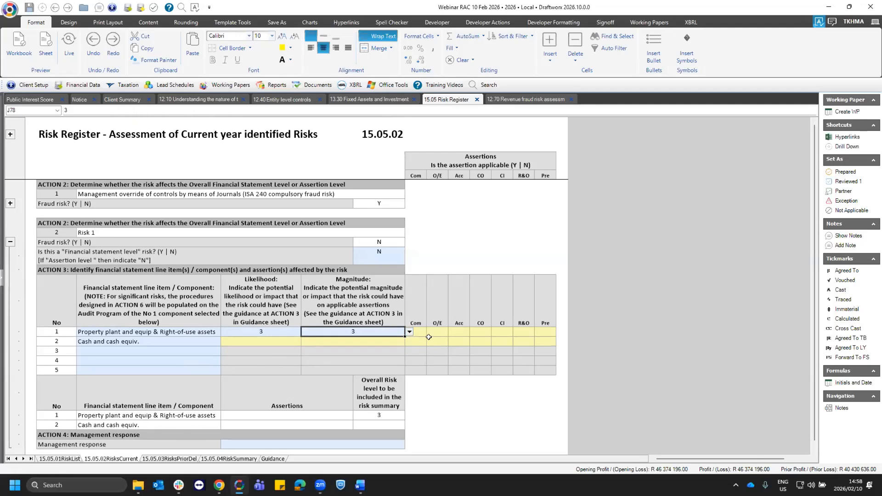
click(442, 331)
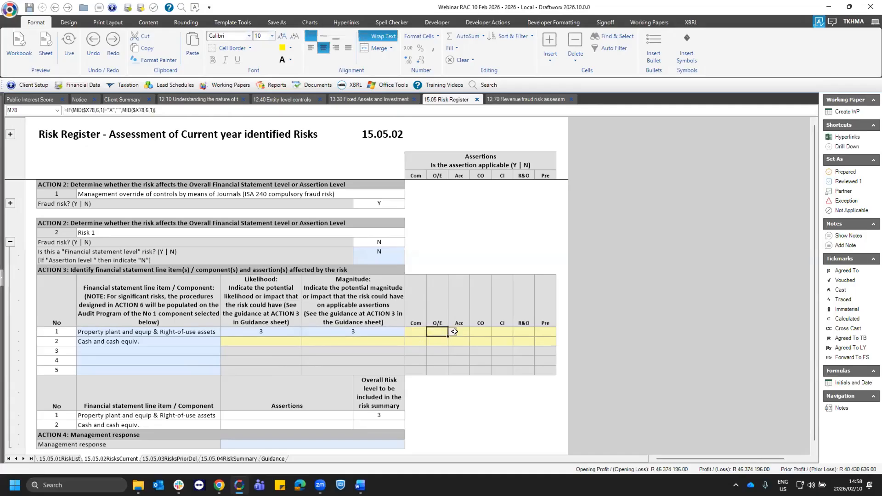
click(453, 332)
click(438, 347)
- For Risk 1's Cash and cash equiv. line, set likelihood and magnitude to 3 and mark the Acc assertion Y
click(261, 341)
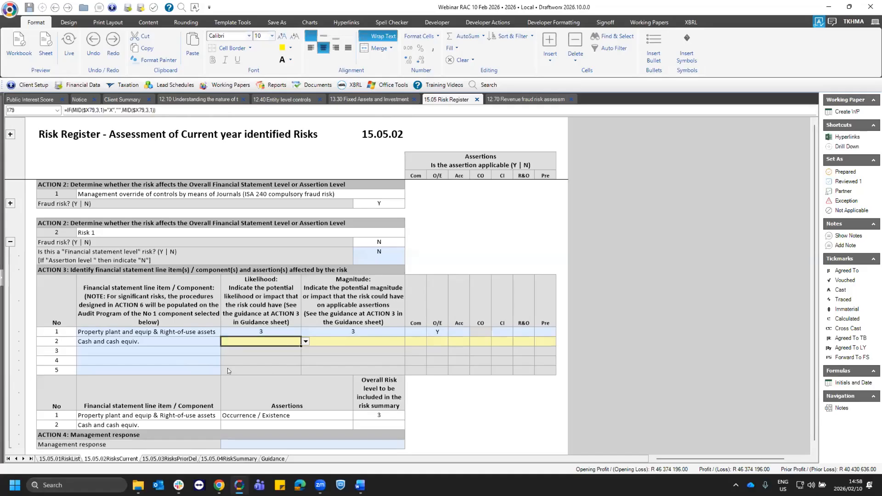
click(305, 341)
click(230, 375)
click(398, 341)
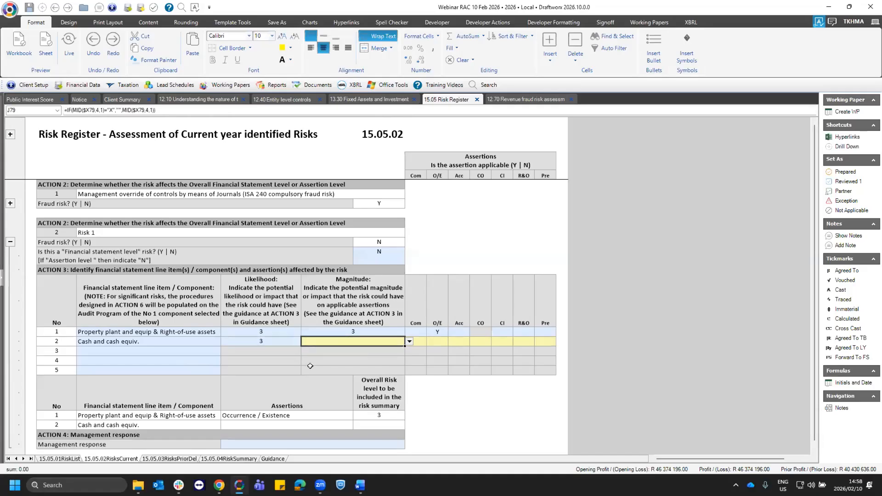
click(410, 341)
click(317, 375)
click(464, 342)
click(473, 341)
click(455, 353)
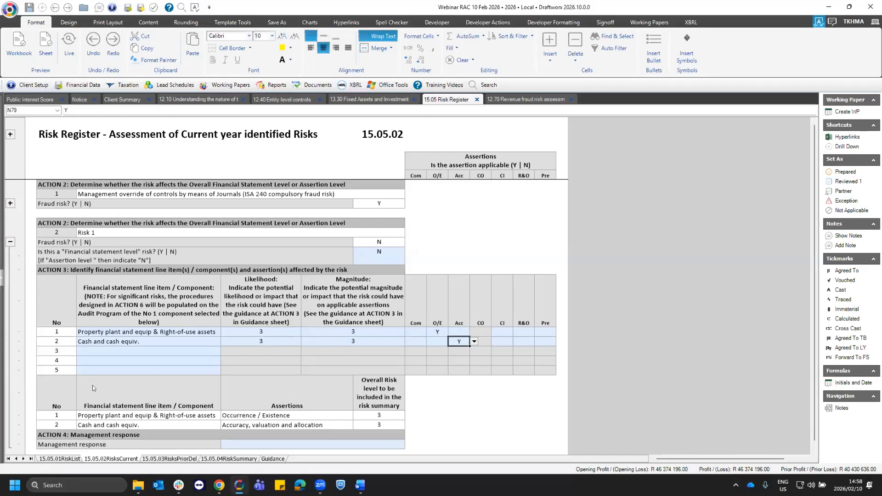
- Check Risk 1's overall risk level for each line item and assertion, and locate the Action 4 management response field
scroll(93, 388, down, 1)
click(153, 382)
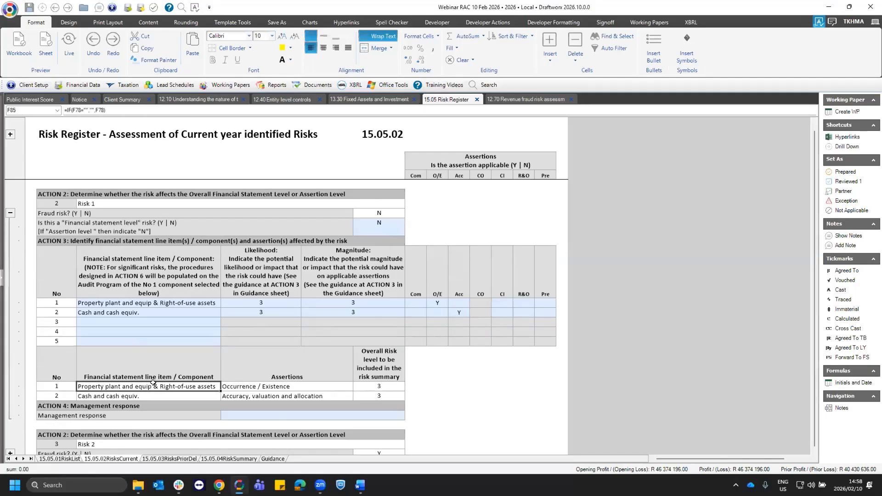
click(375, 396)
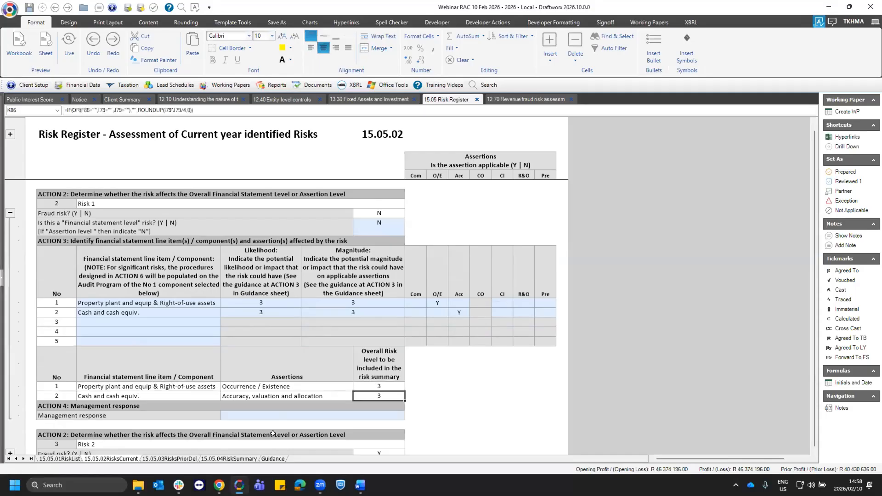
scroll(388, 361, down, 1)
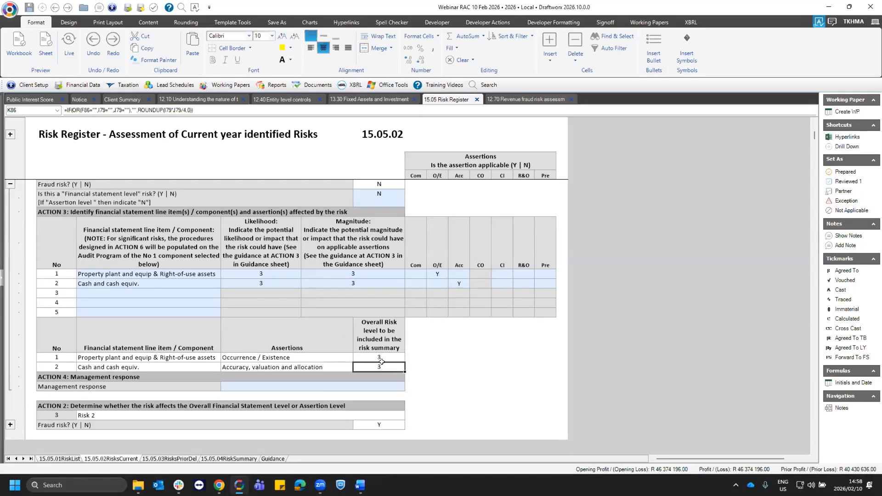
click(381, 362)
click(379, 365)
click(47, 375)
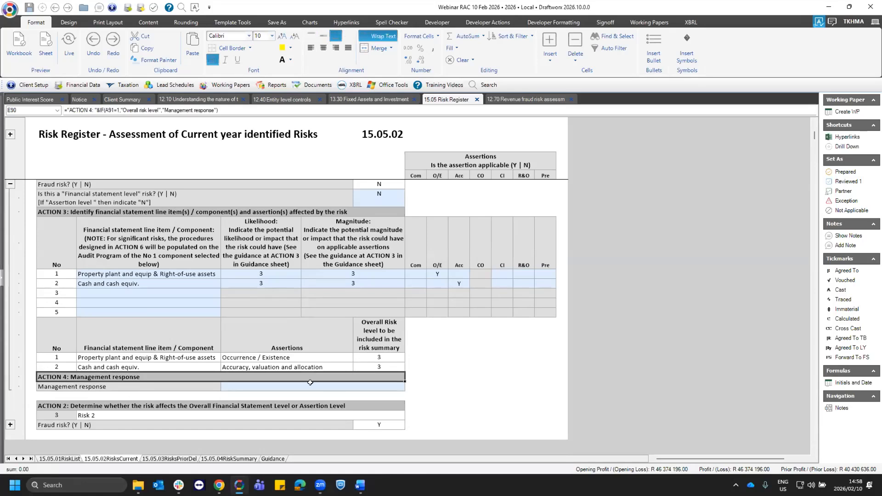
click(268, 387)
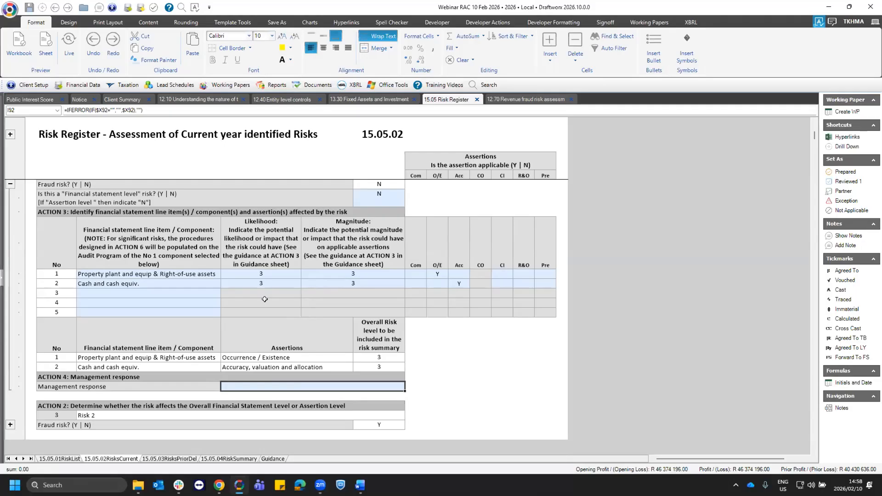
- Expand Risk 2 in the current year risks and answer N to whether it is a financial statement level risk
scroll(44, 329, down, 3)
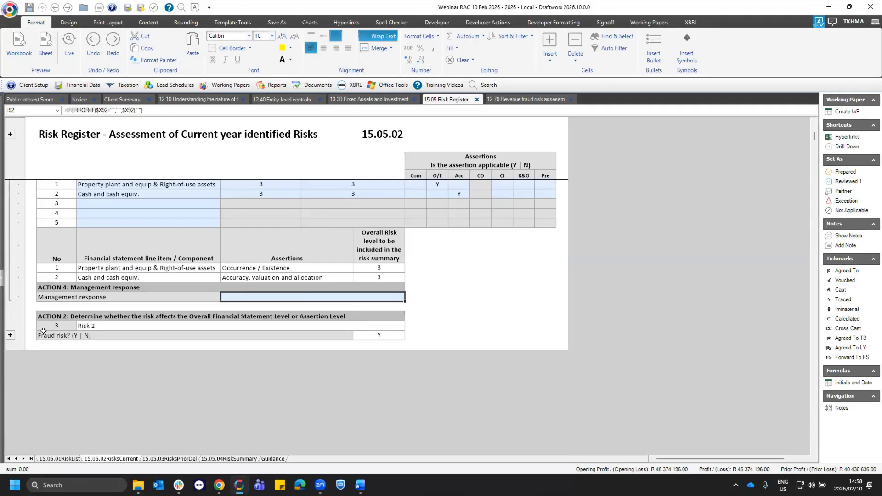
click(10, 335)
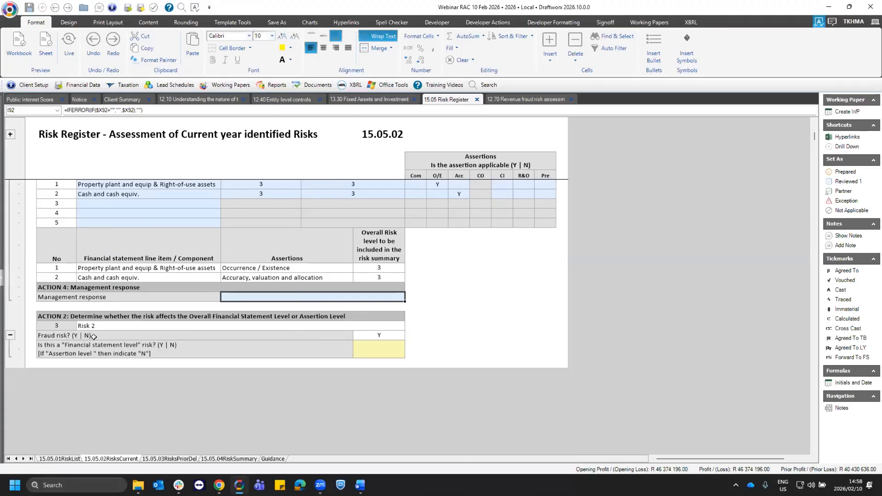
click(385, 335)
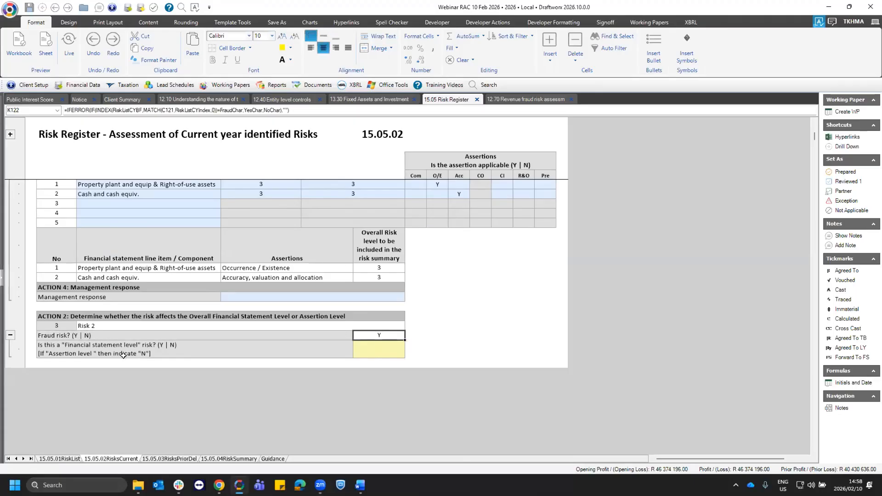
click(398, 351)
click(408, 354)
click(371, 366)
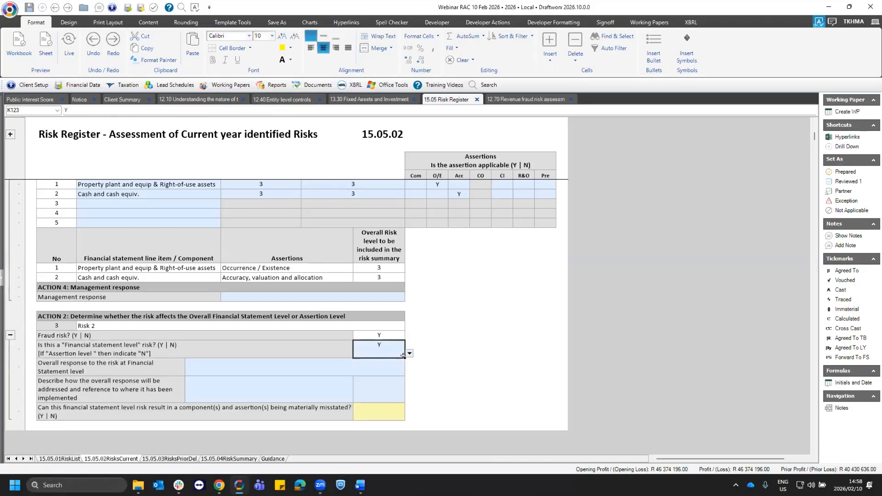
click(409, 354)
click(365, 373)
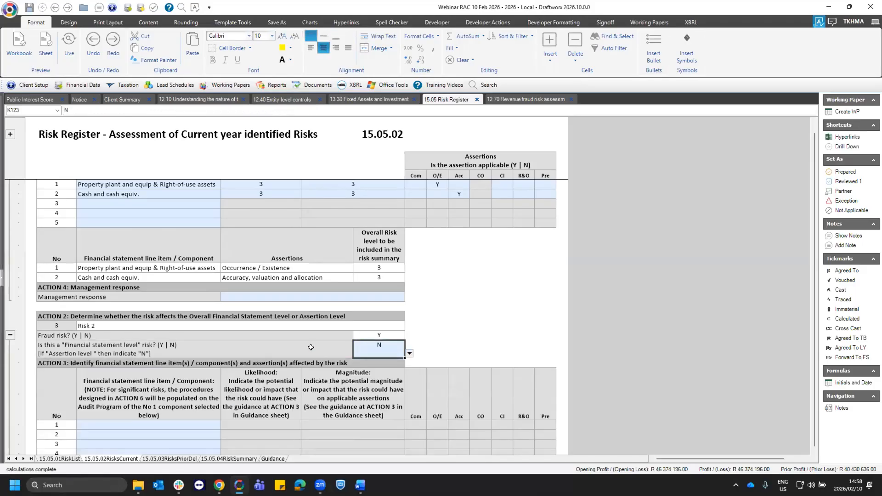
- Add Property plant and equip & Right-of-use assets and Trade and other pay. as Risk 2's first two affected line items
scroll(212, 376, down, 2)
click(212, 377)
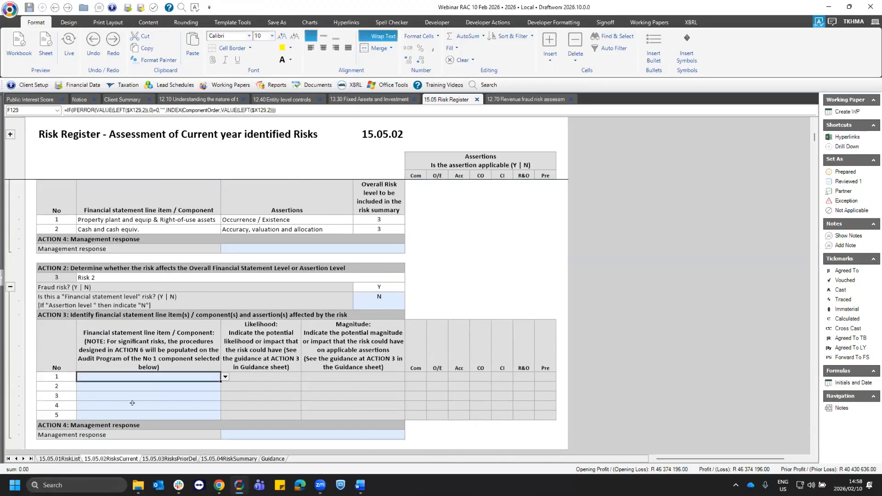
key(alt+Down)
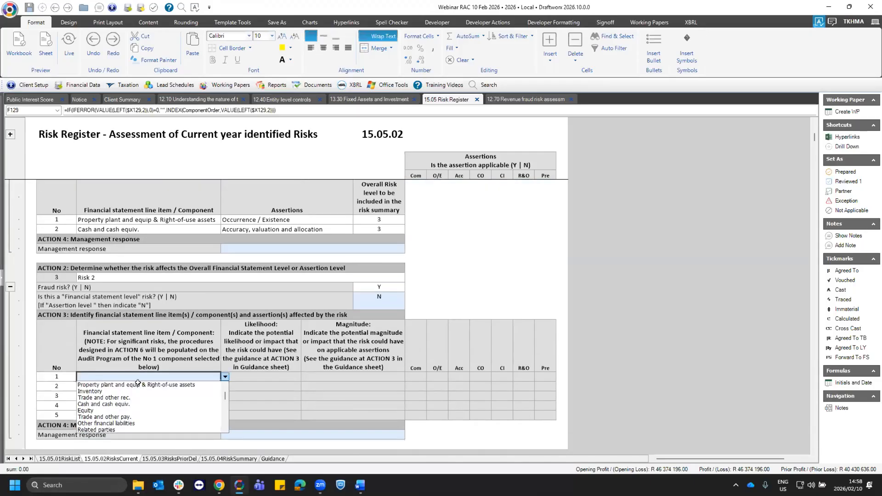
click(216, 384)
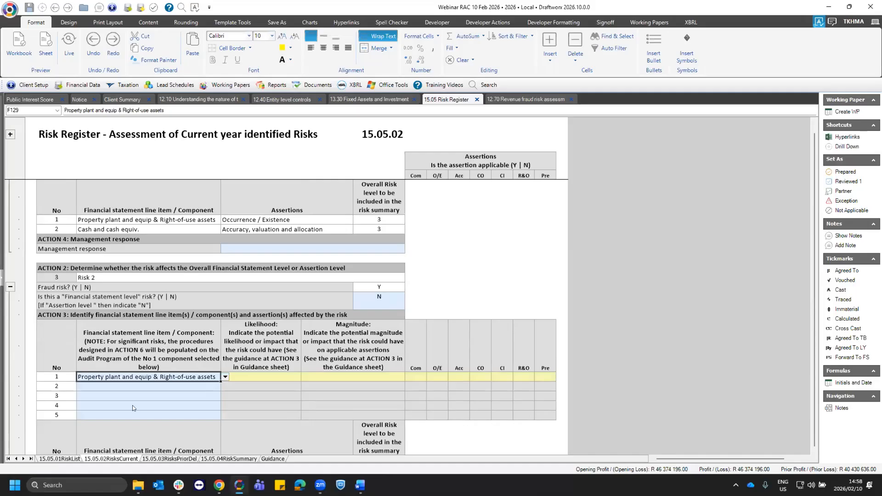
key(Down)
key(alt+Down)
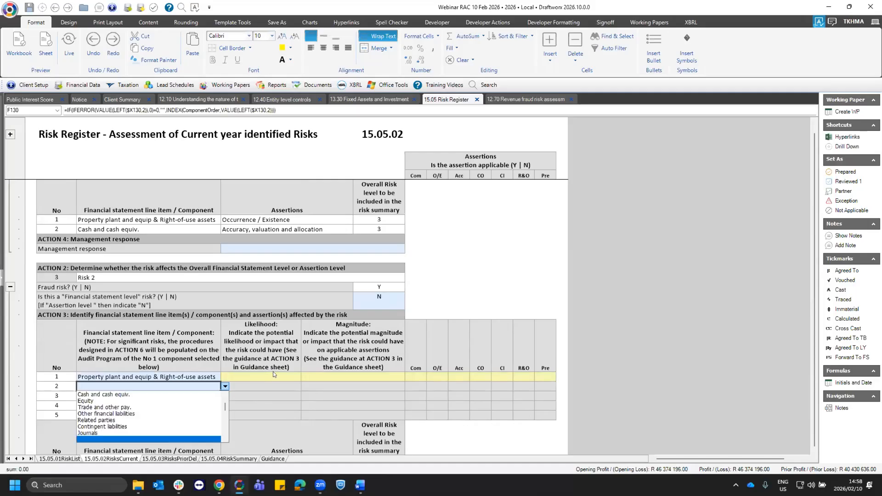
click(104, 408)
- For Risk 2's Property plant and equip line, set both likelihood and magnitude to 4
click(298, 379)
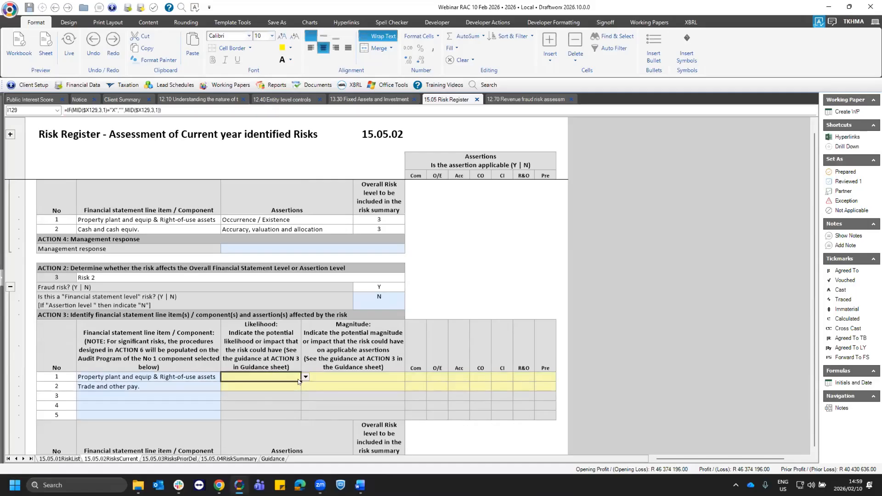
key(alt+Down)
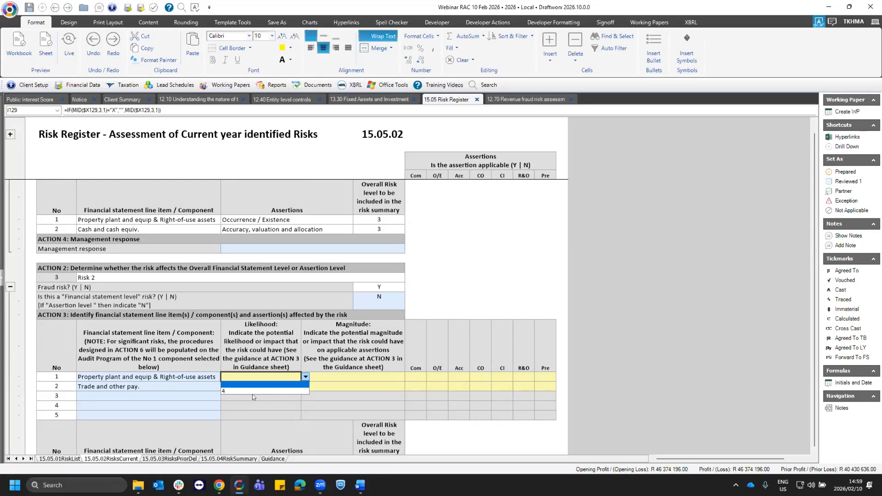
click(193, 378)
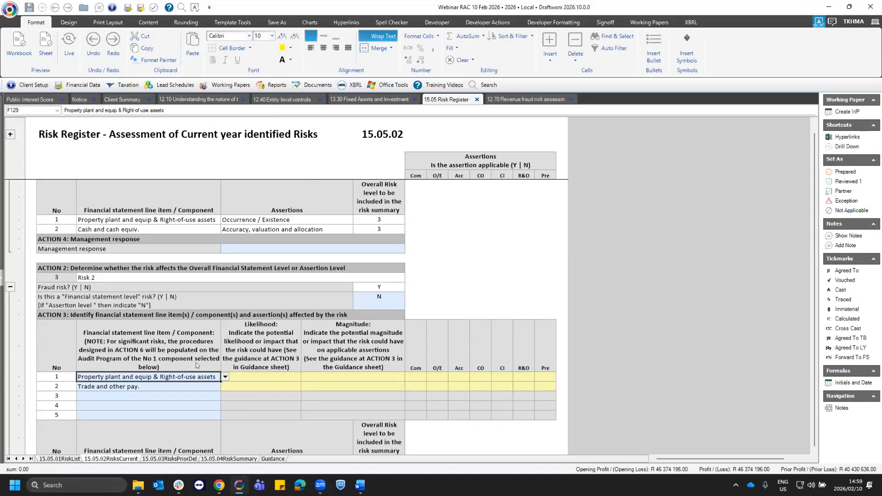
click(384, 286)
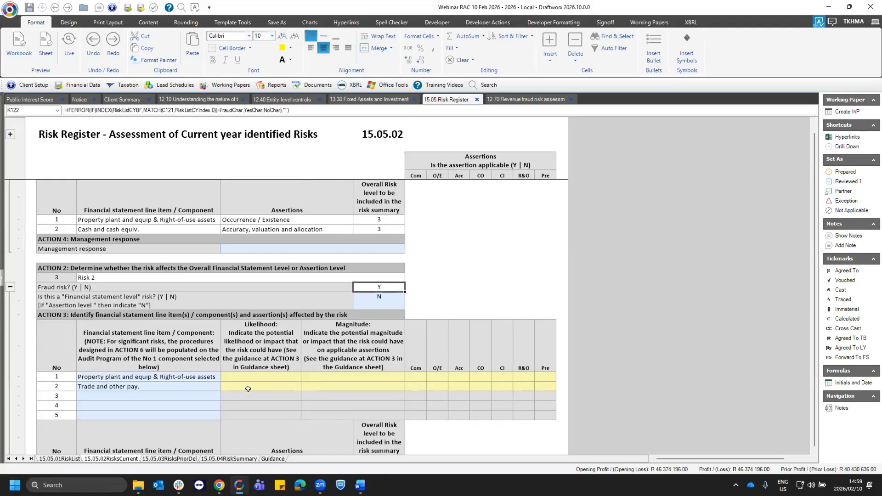
click(298, 376)
click(378, 289)
click(274, 378)
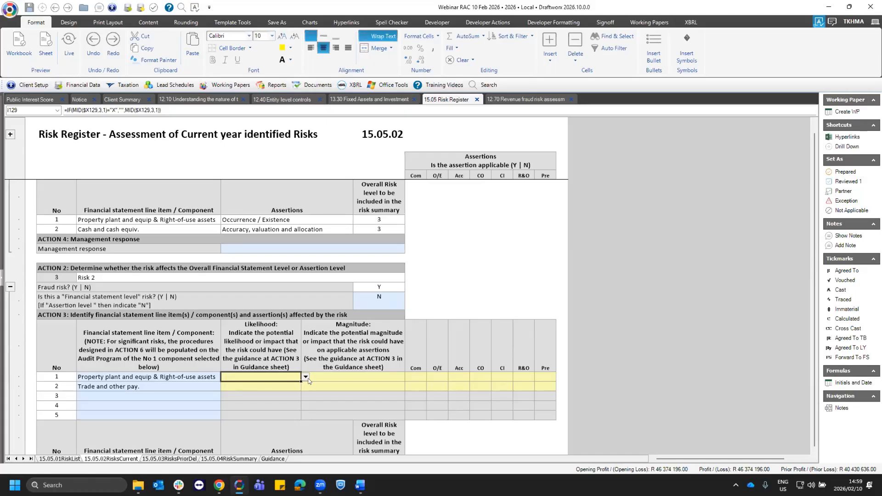
click(305, 377)
click(246, 391)
click(344, 376)
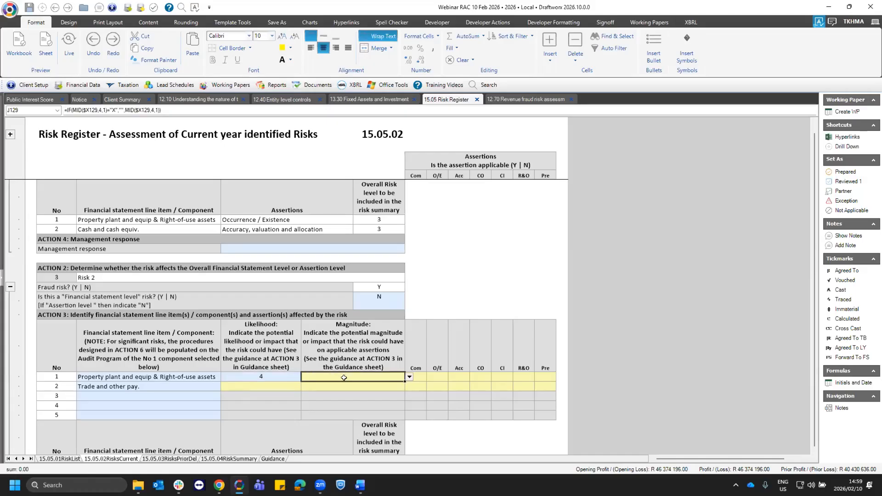
click(408, 377)
click(328, 392)
- For Risk 2's Trade and other pay. line, set both likelihood and magnitude to 4
click(257, 386)
click(305, 386)
click(252, 401)
click(349, 386)
click(409, 387)
click(324, 401)
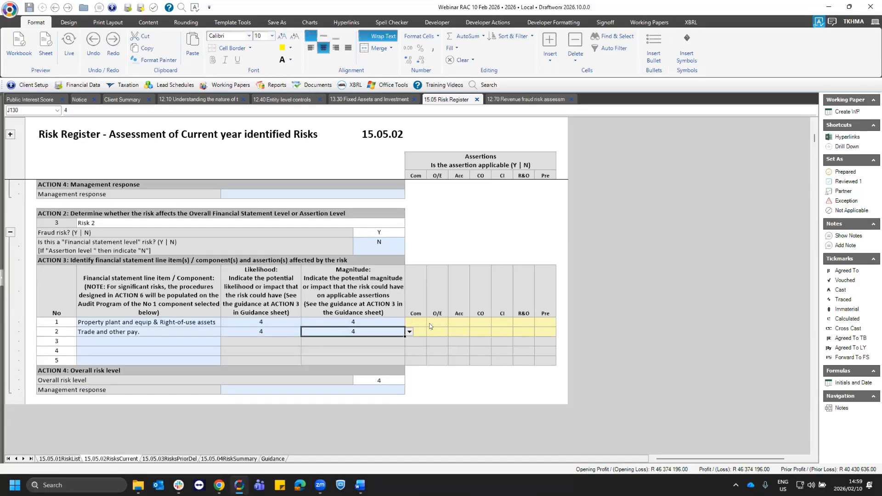
- For Risk 2, mark assertion Com Y on the Property plant and equip line and O/E Y on the Trade and other pay. line
click(416, 323)
click(431, 322)
click(414, 334)
click(441, 333)
text(Y)
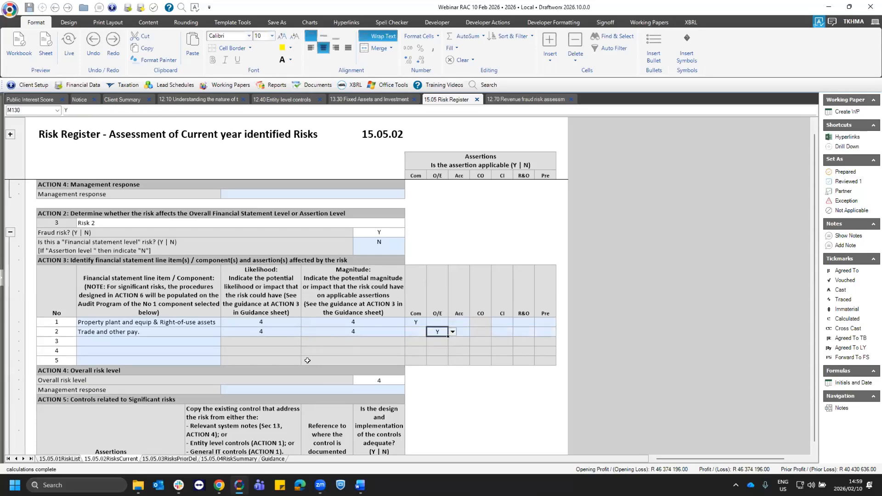
- Review Risk 2's ratings and overall risk level, and examine the Action 5 table of controls related to significant risks
scroll(271, 344, down, 2)
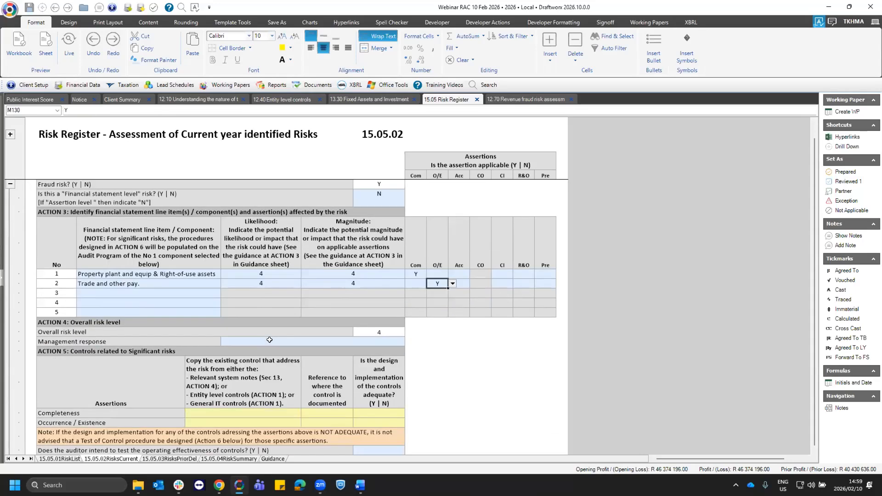
click(333, 273)
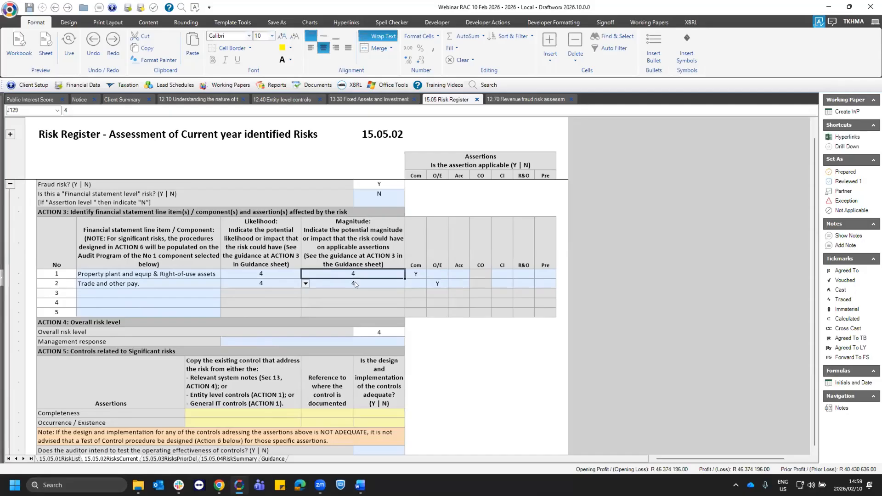
key(Down)
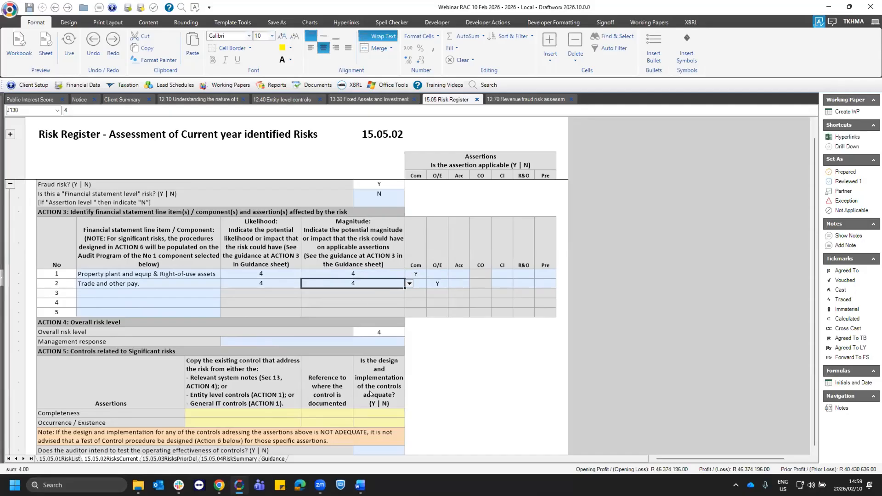
click(90, 352)
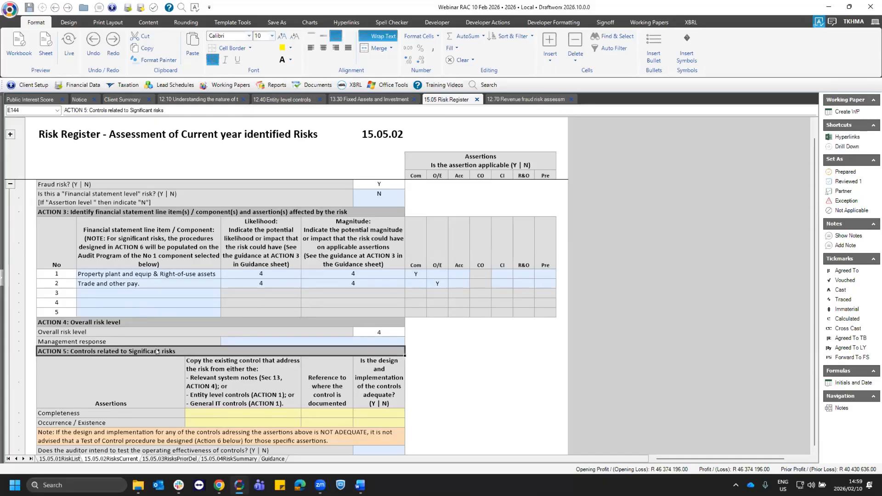
drag(157, 351, 172, 420)
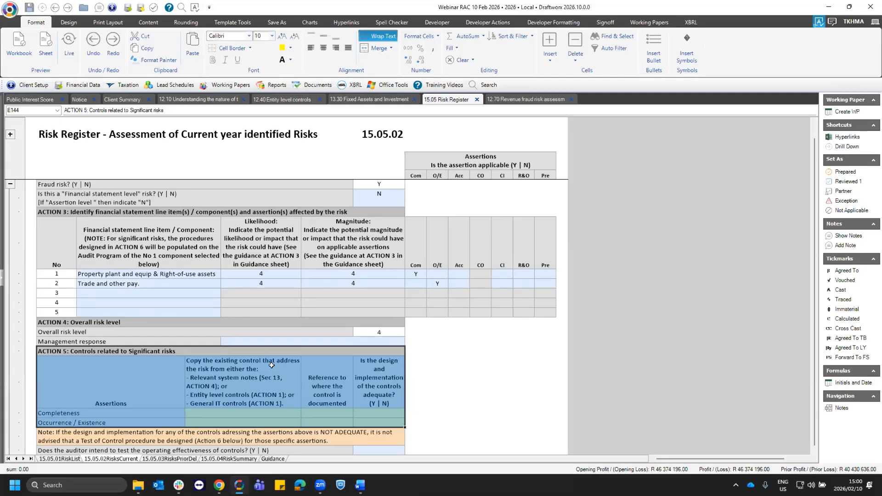
scroll(273, 361, down, 3)
click(281, 306)
click(278, 313)
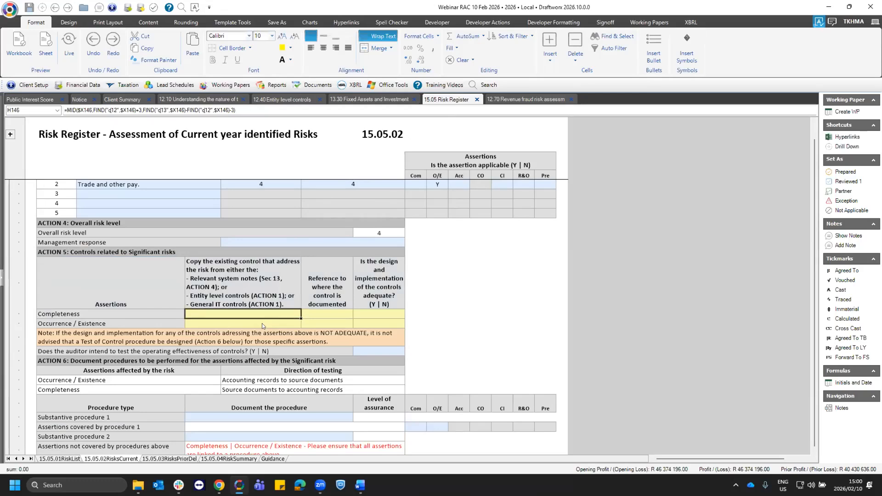
- Copy the control description "Document" from Action 4 of the 13.30 Fixed Assets and Investment system notes
click(356, 100)
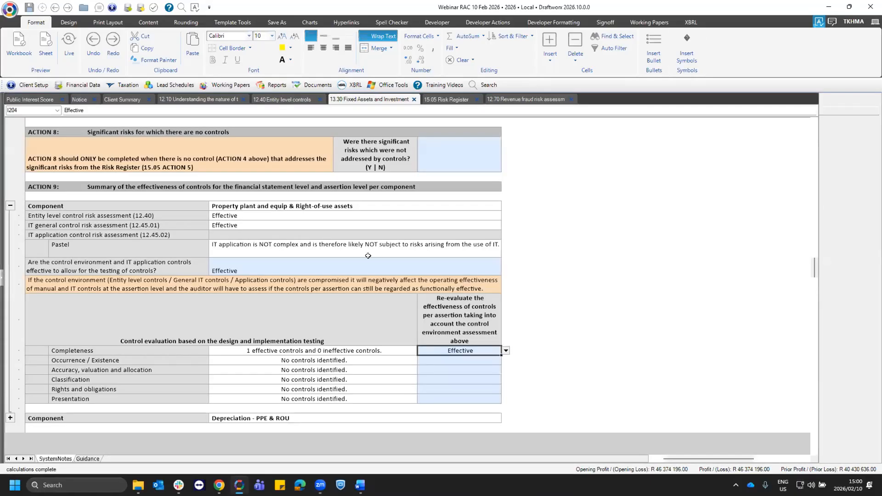
click(385, 250)
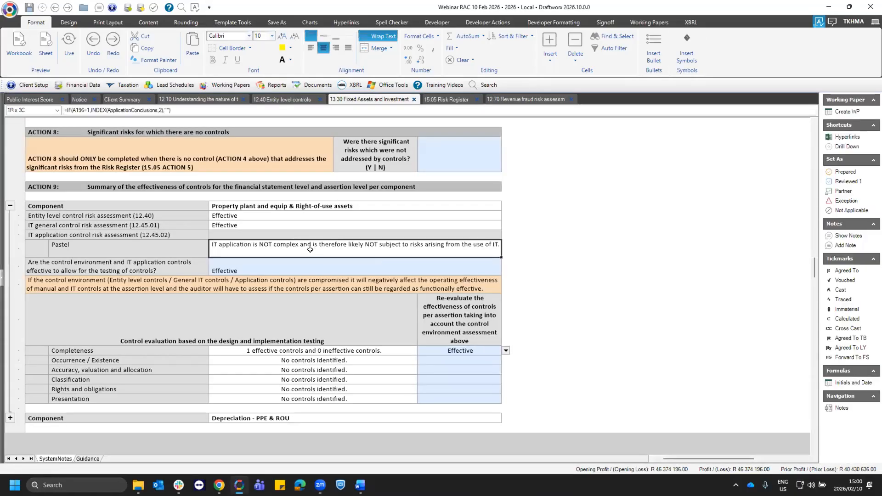
scroll(271, 374, up, 15)
scroll(147, 181, down, 4)
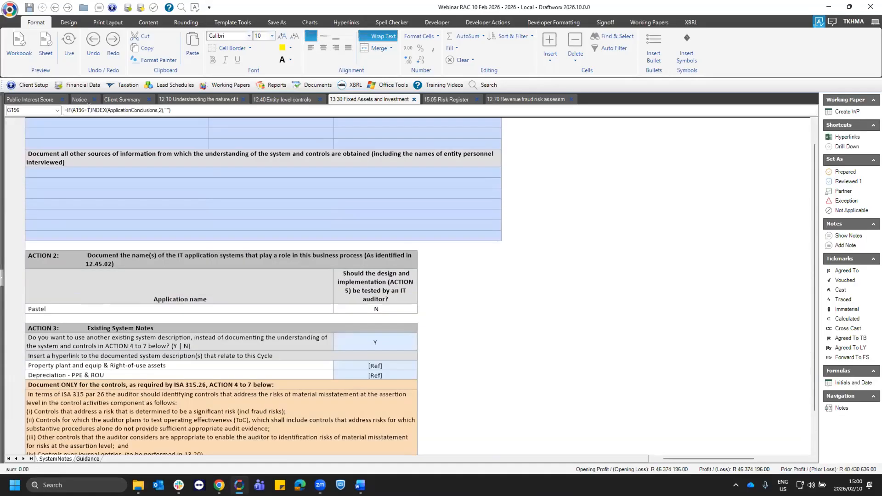
scroll(29, 116, down, 5)
click(271, 375)
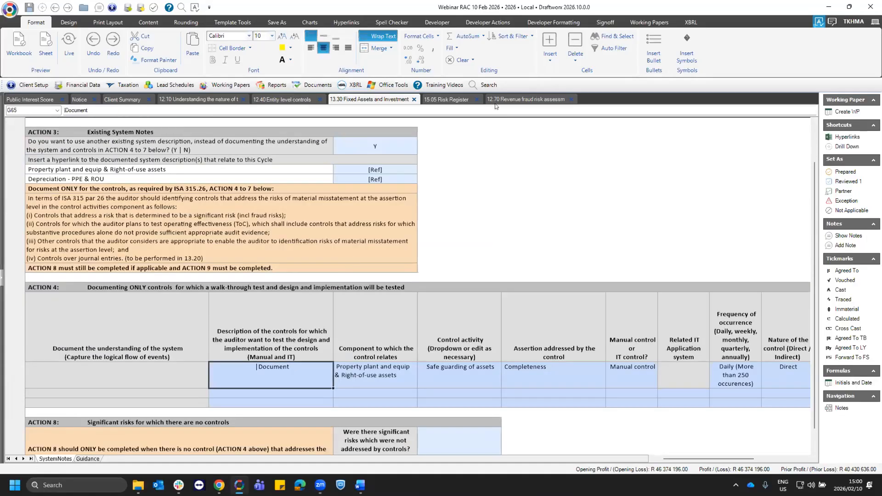
double_click(257, 369)
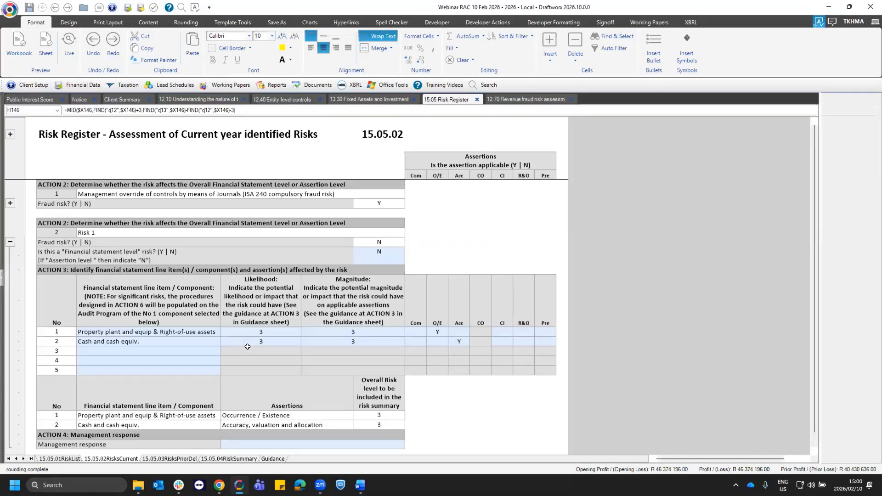
- Paste the copied control into Risk 2's Action 5 Completeness row in 15.05.02 and mark its design and implementation adequate with Y
scroll(234, 383, down, 10)
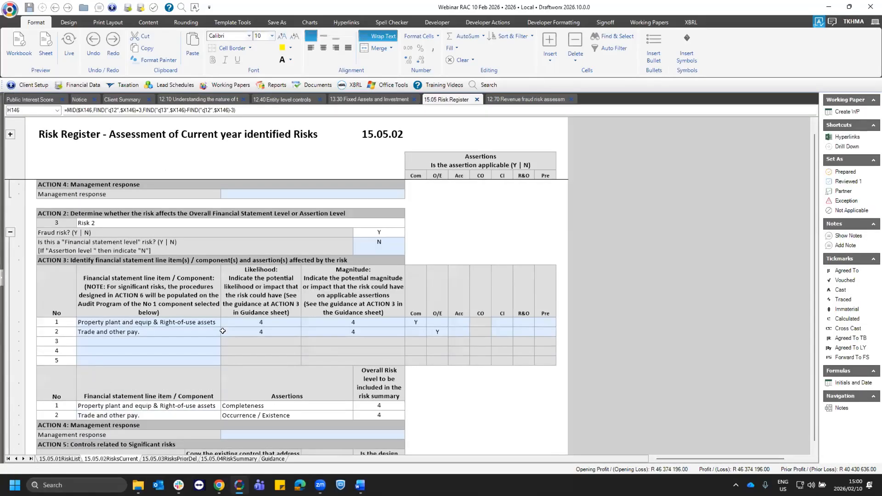
scroll(329, 359, down, 2)
double_click(243, 331)
text(|Document)
drag(232, 350, 167, 325)
text(|Document)
key(Tab)
click(403, 333)
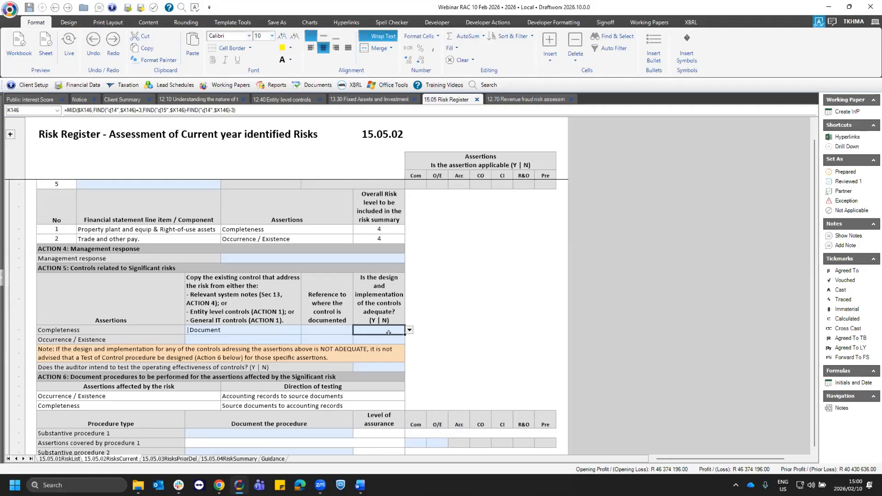
click(409, 330)
click(382, 342)
- Check which line item Risk 2's Occurrence / Existence assertion relates to, and open the 13.51 Trade And Other Payables Cycle System Notes
click(237, 338)
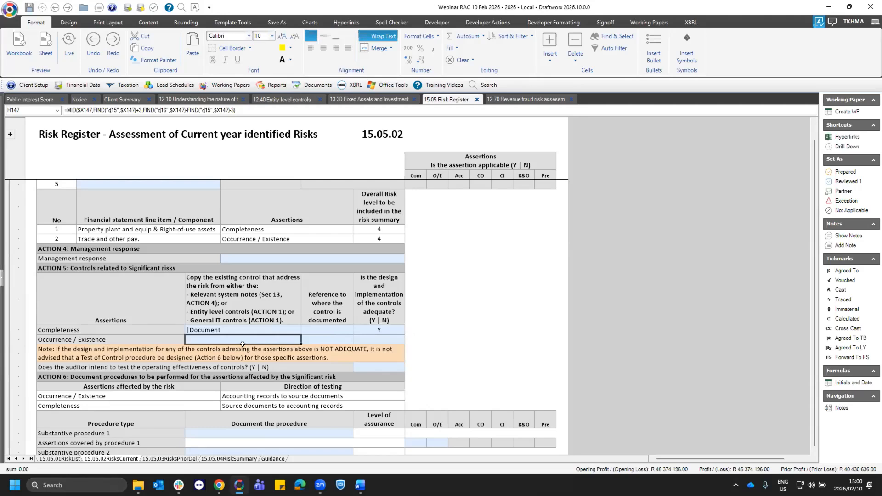
click(126, 339)
click(117, 237)
click(160, 242)
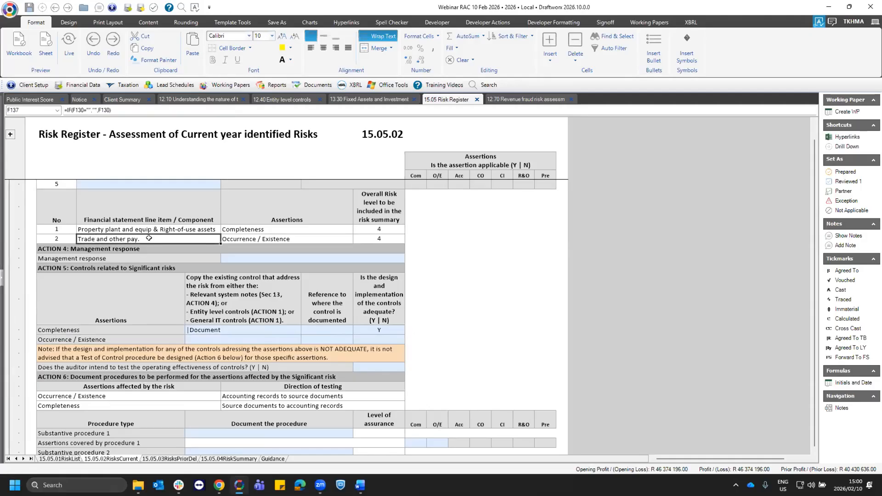
click(225, 84)
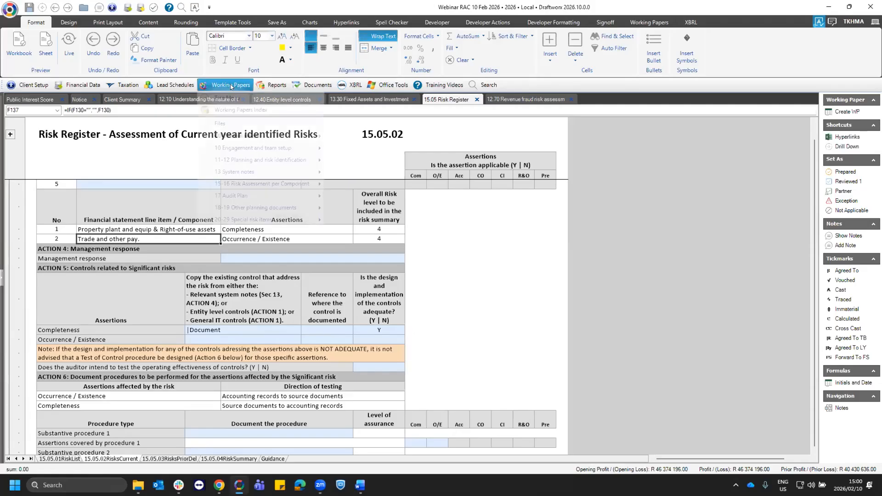
mouse_move(246, 180)
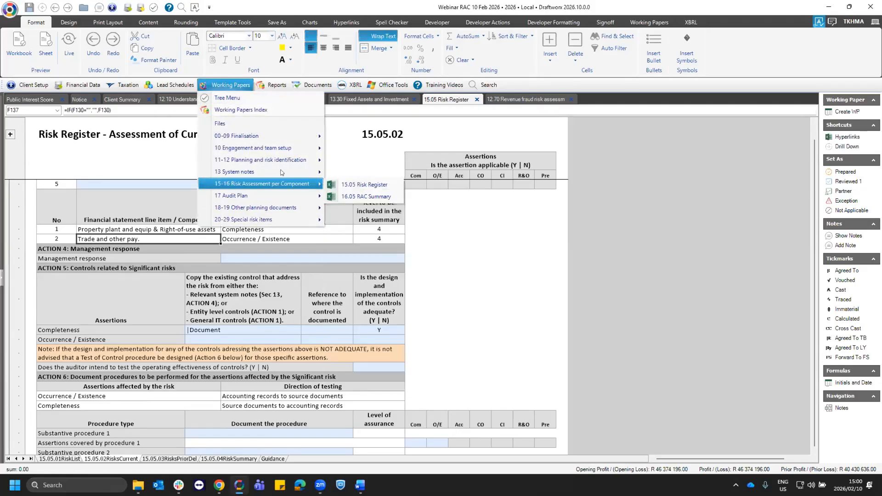
click(357, 351)
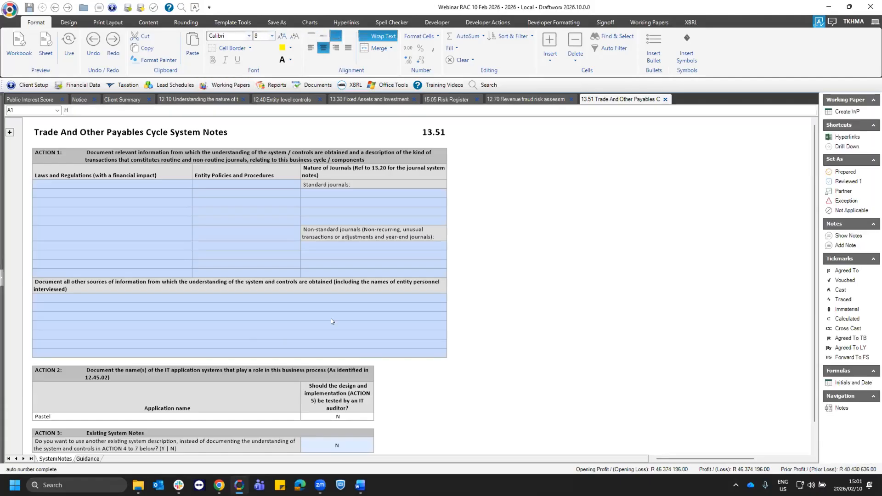
- Answer Y in Action 3 of 13.51 to use another existing system description, and check the hyperlink reference cells for the cycle's components
scroll(415, 316, down, 8)
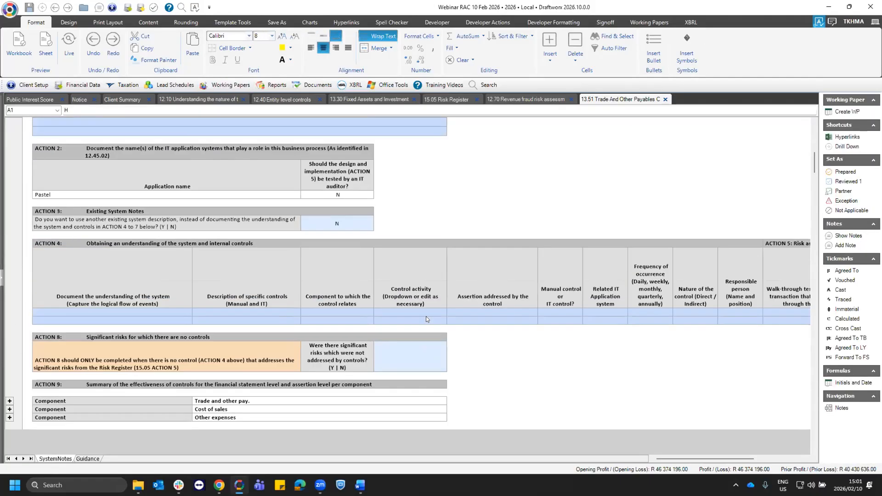
click(367, 224)
click(377, 226)
click(310, 237)
click(337, 246)
click(338, 260)
scroll(291, 265, down, 1)
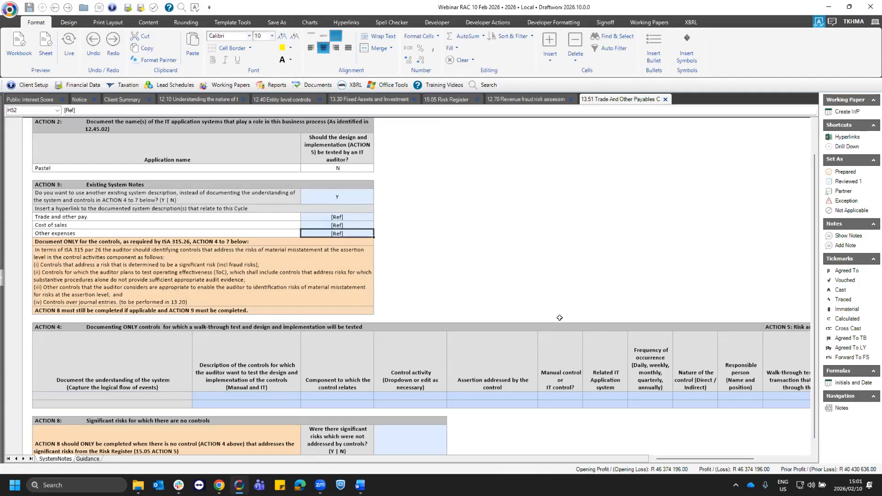
- Answer Y in Action 8 on significant risks not addressed by controls, and examine the rows for documenting the risks and communication to management
scroll(544, 317, down, 2)
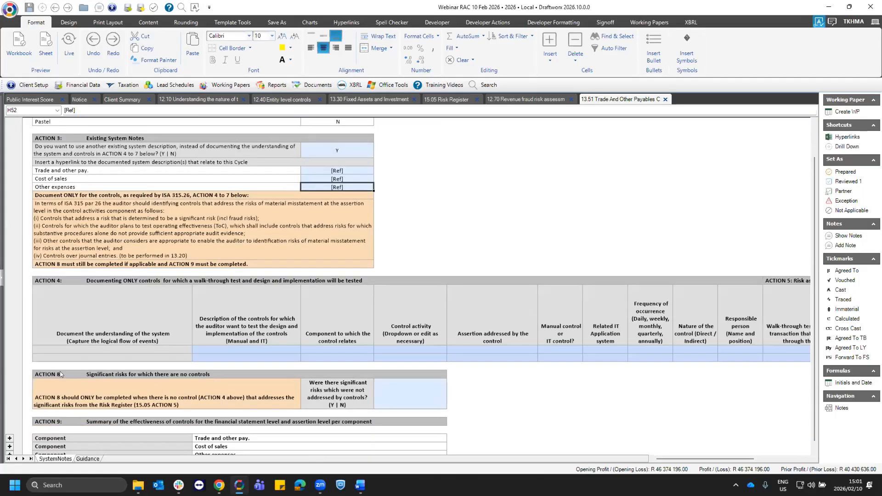
click(114, 377)
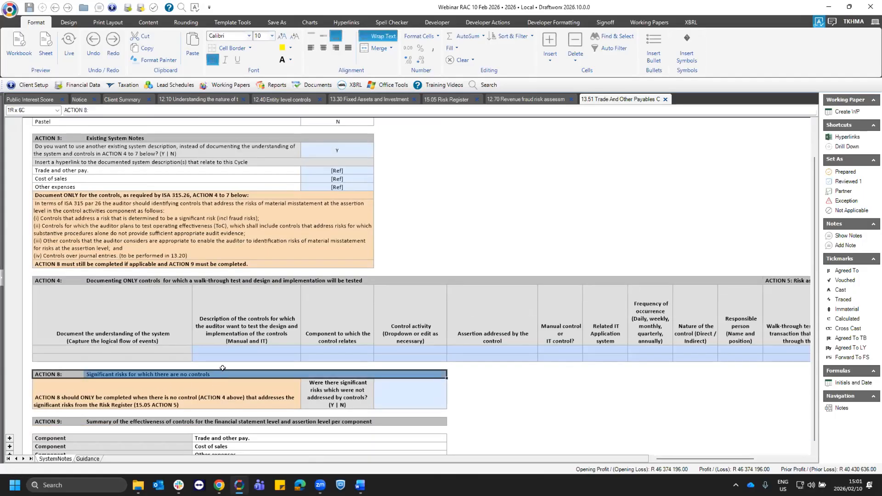
scroll(234, 368, down, 2)
click(357, 356)
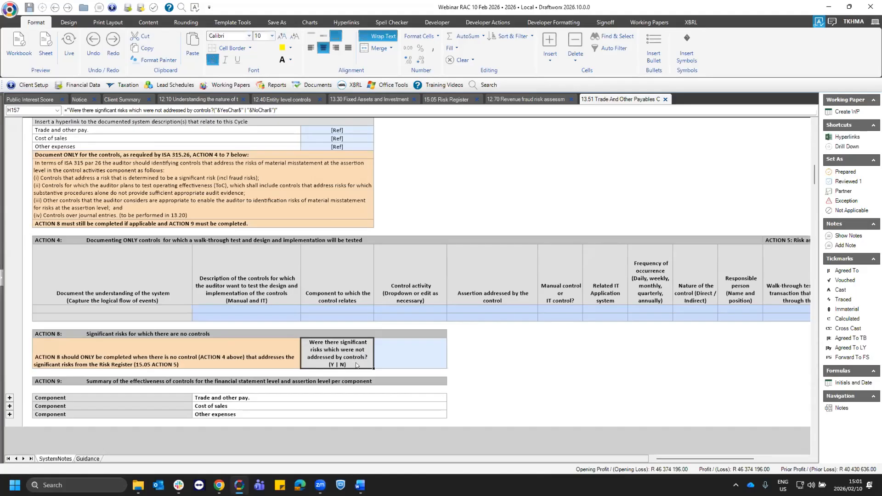
click(445, 361)
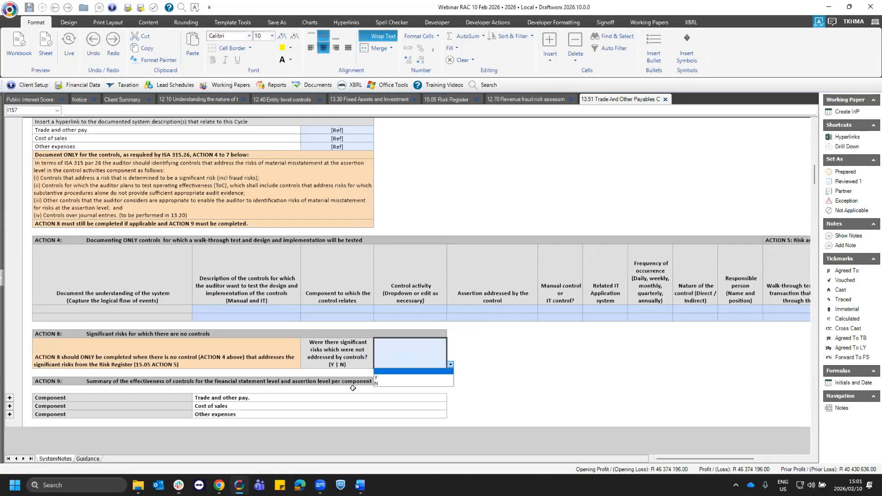
text(Y)
key(Return)
scroll(198, 372, down, 1)
click(198, 374)
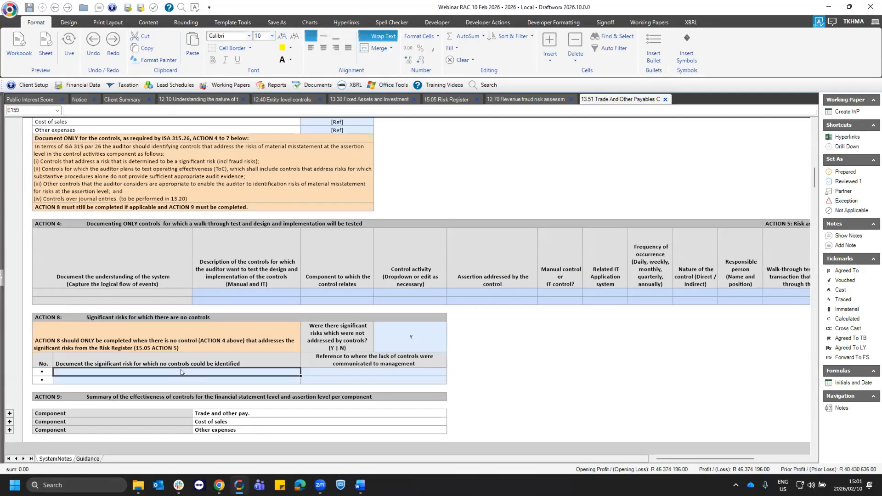
click(342, 375)
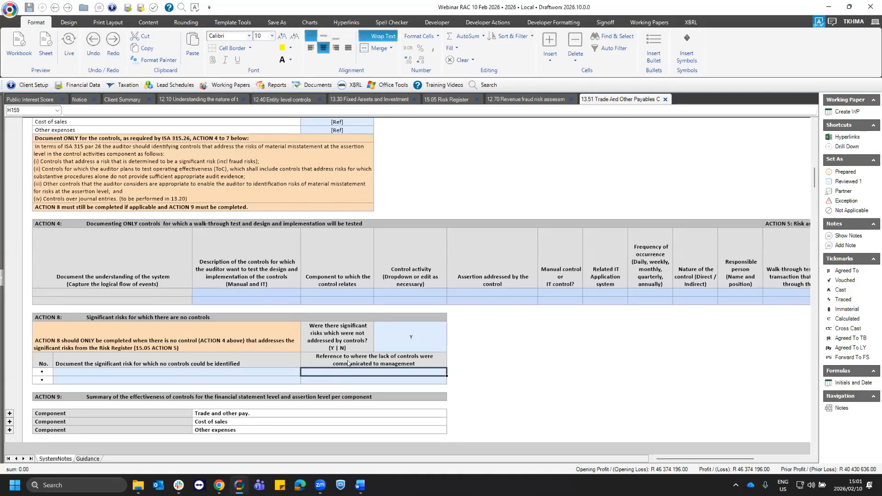
- Set the Action 8 answer on whether significant risks were not addressed by controls to N
click(438, 348)
click(450, 347)
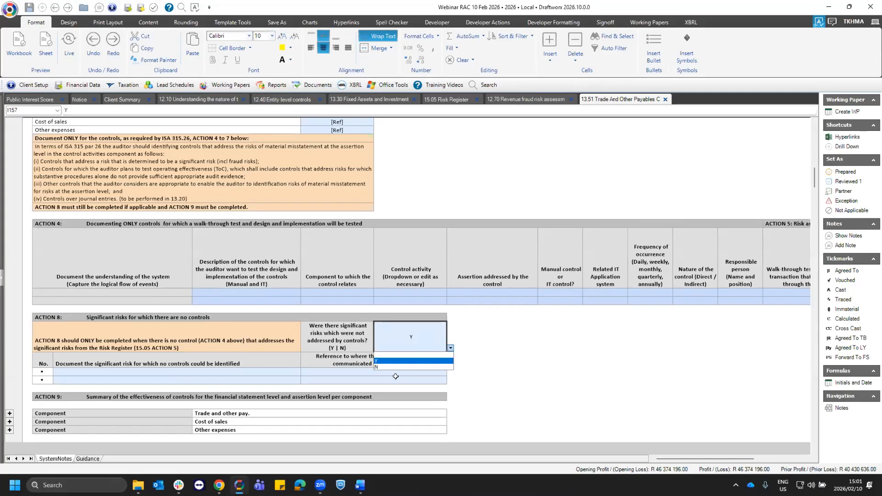
click(378, 366)
click(259, 292)
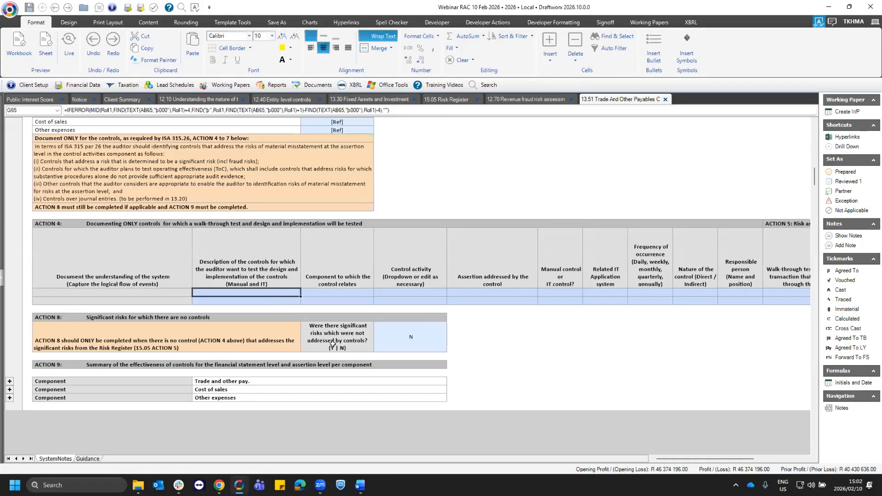
click(404, 337)
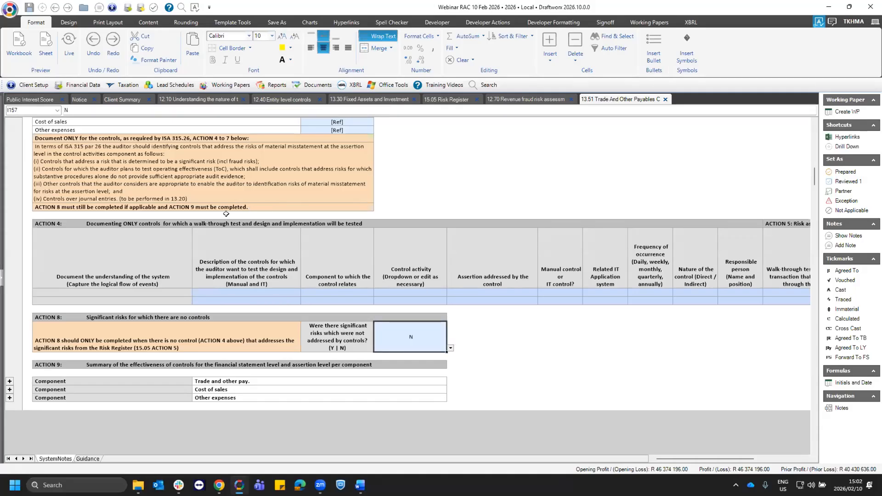
- Examine Action 4's cells for the system understanding and for the controls whose design and implementation are tested
click(169, 292)
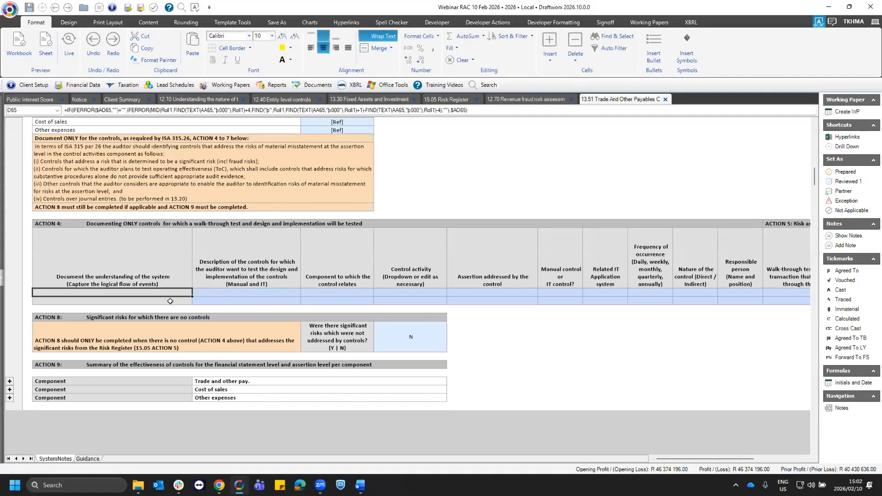
click(170, 300)
click(170, 291)
click(175, 300)
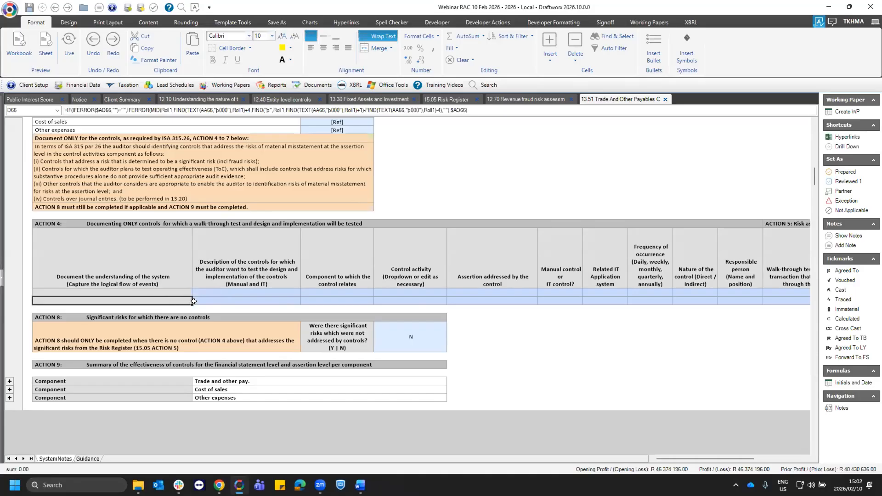
click(171, 290)
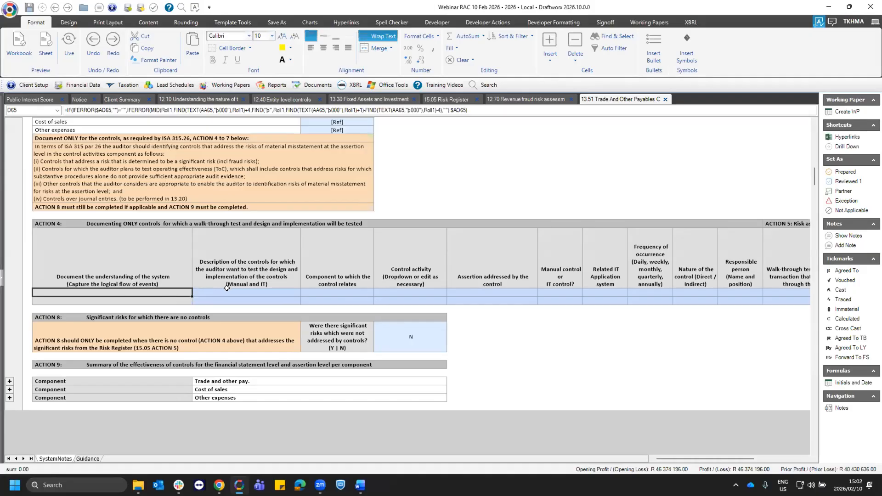
click(233, 301)
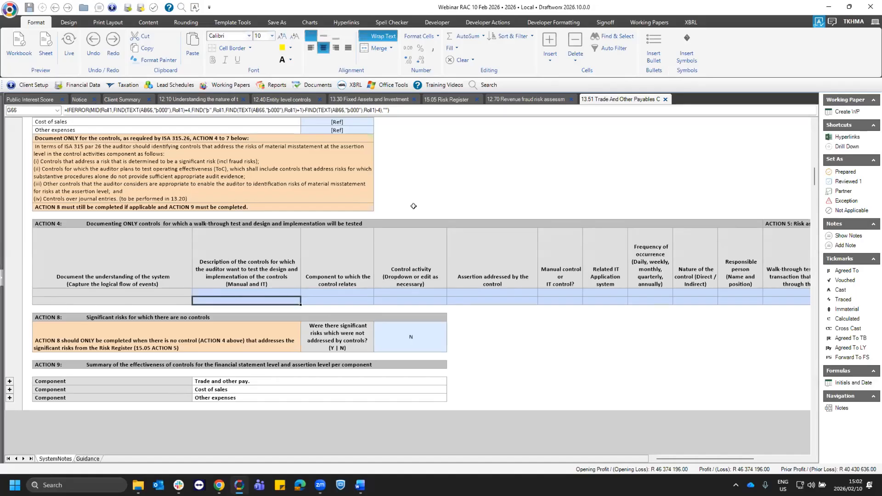
- Return to the 15.05 Risk Register and answer Y for Risk 2 on the auditor's intention to test the operating effectiveness of controls
click(443, 99)
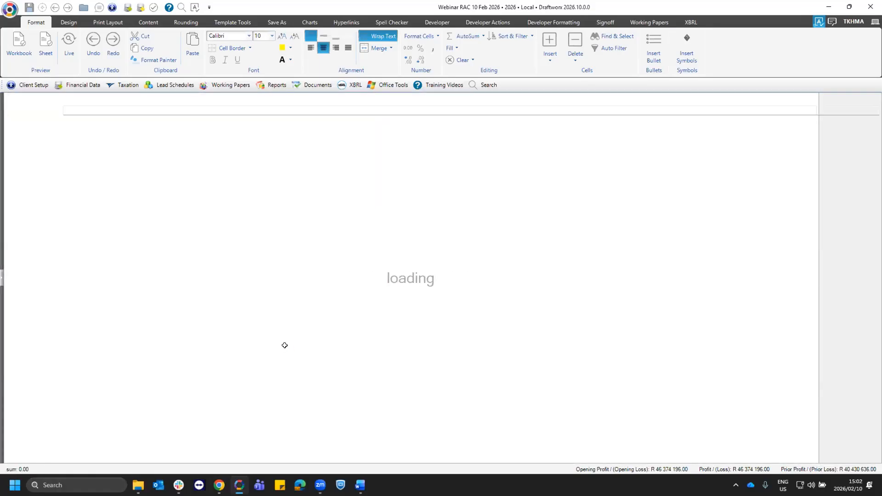
scroll(366, 373, down, 6)
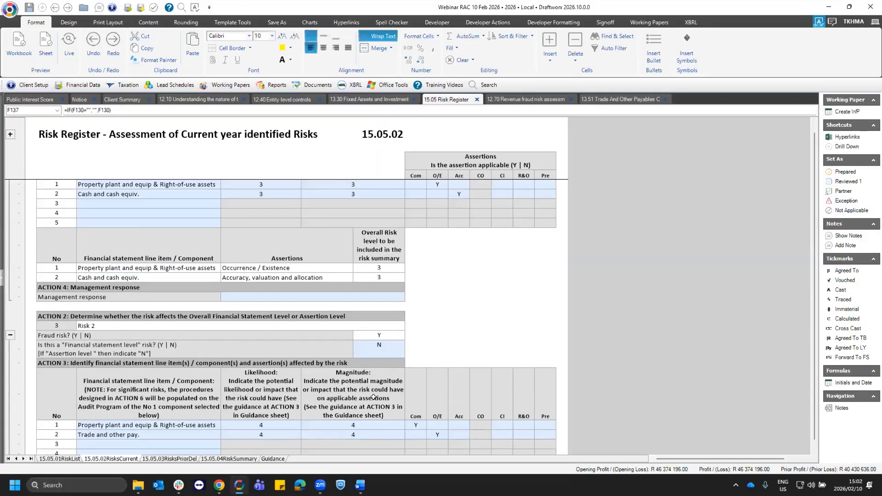
scroll(366, 374, down, 7)
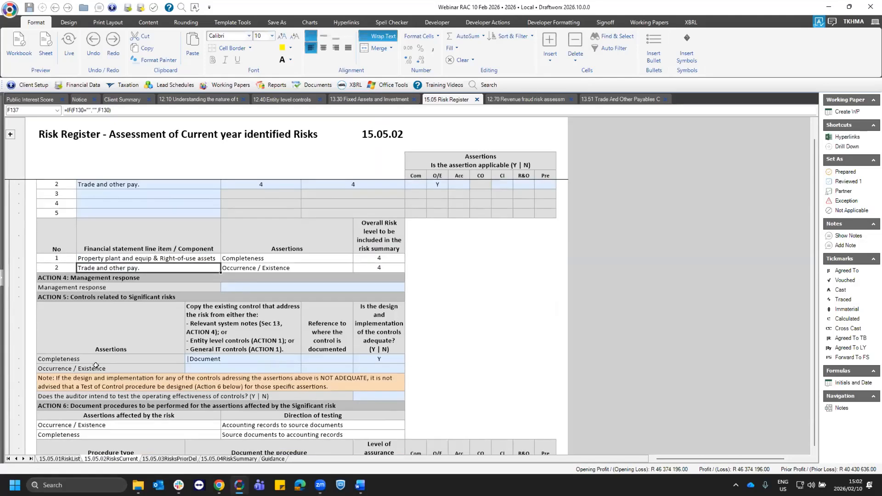
scroll(316, 373, down, 1)
click(316, 373)
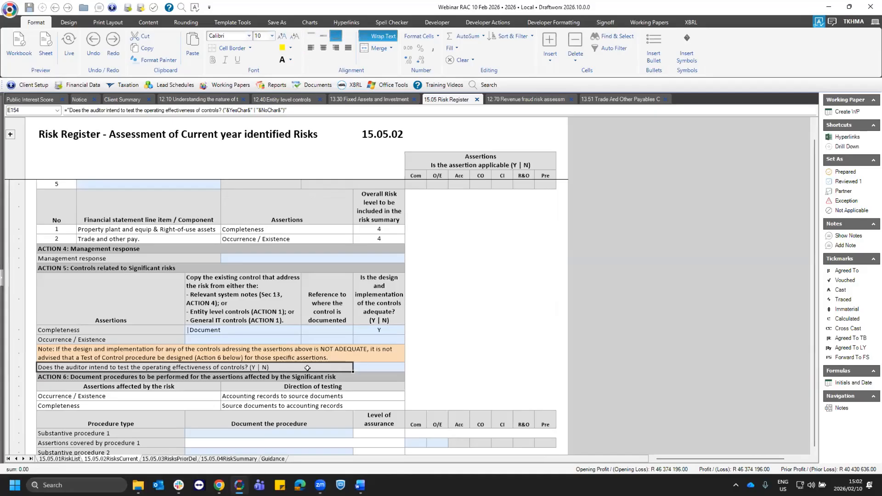
scroll(402, 319, down, 2)
click(401, 321)
click(410, 323)
click(360, 334)
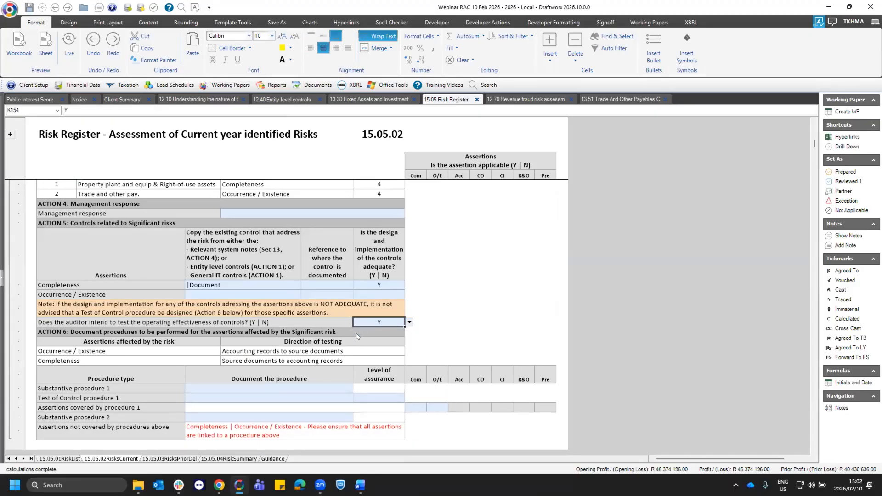
- Examine Risk 2's Action 6 rows for documenting Test of Control procedure 1 and Substantive procedure 1
click(151, 376)
click(209, 398)
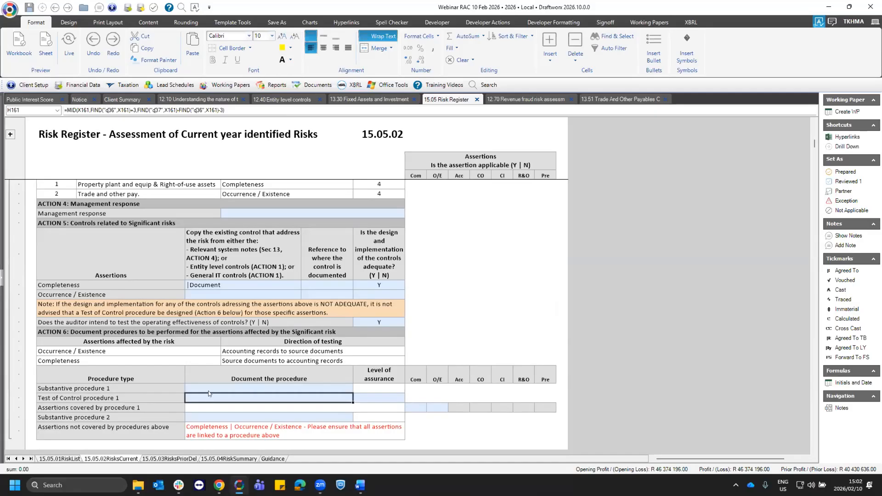
click(209, 389)
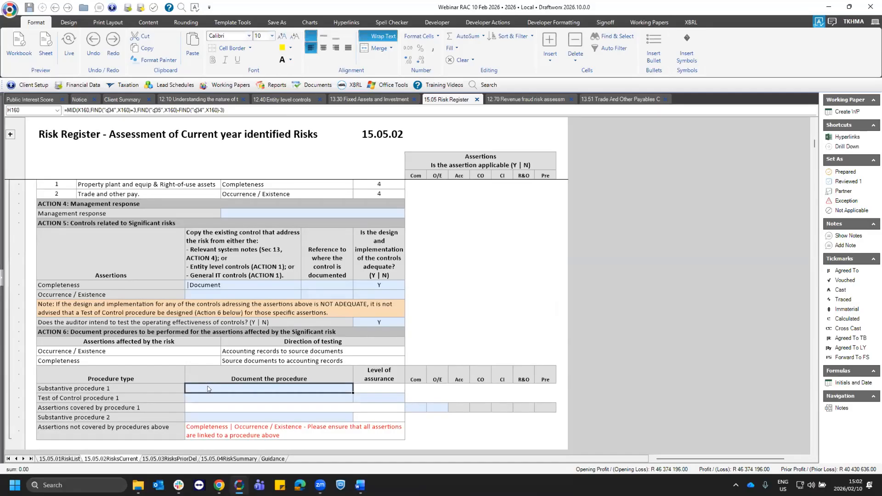
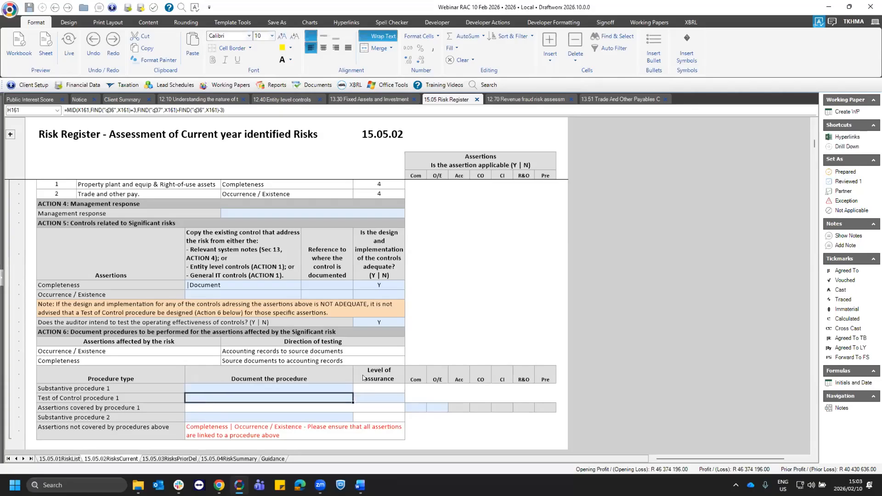
- Document P1 as Substantive procedure 1 and P1 TOC as Test of Control procedure 1 in Risk 2's Action 6
click(379, 323)
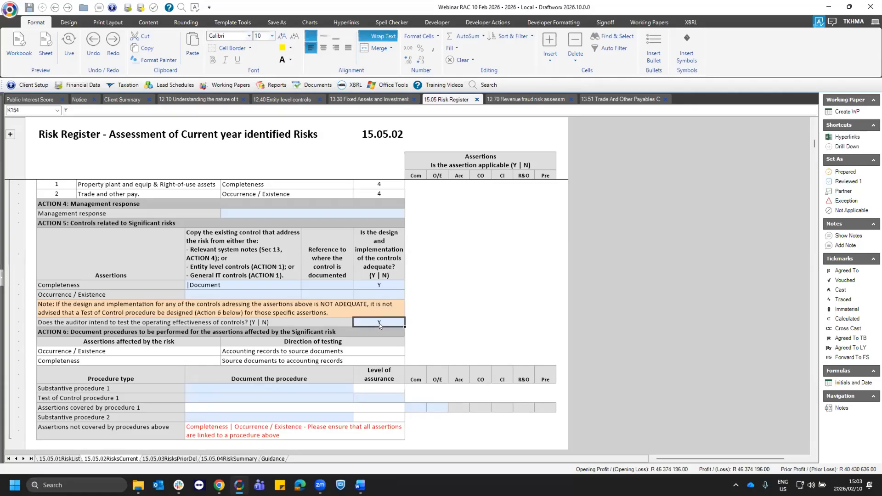
click(247, 389)
text(P1)
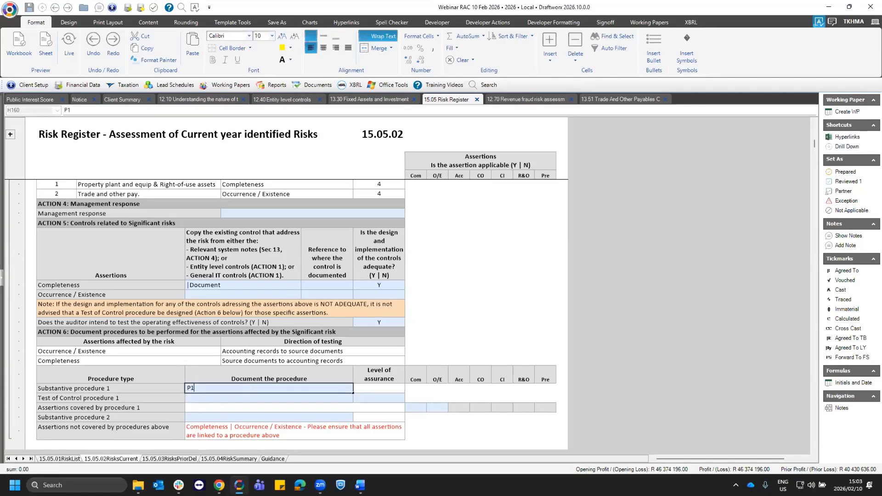
key(Return)
text(P1 TOC)
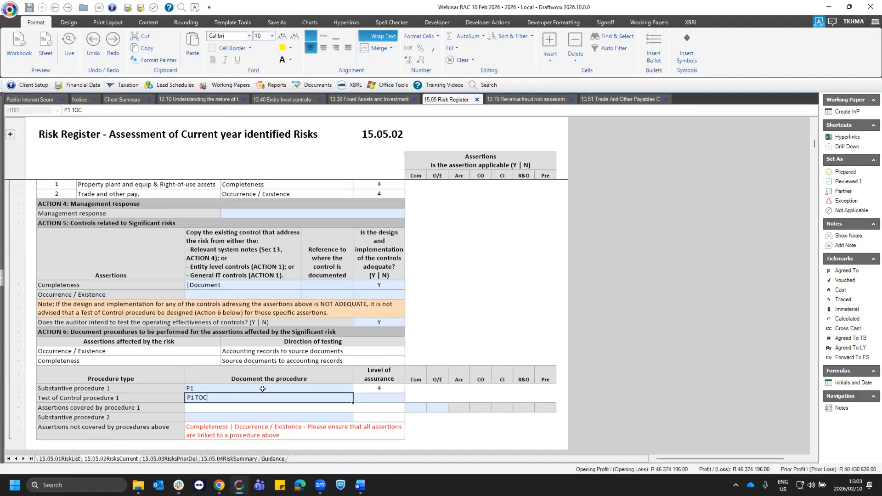
key(Return)
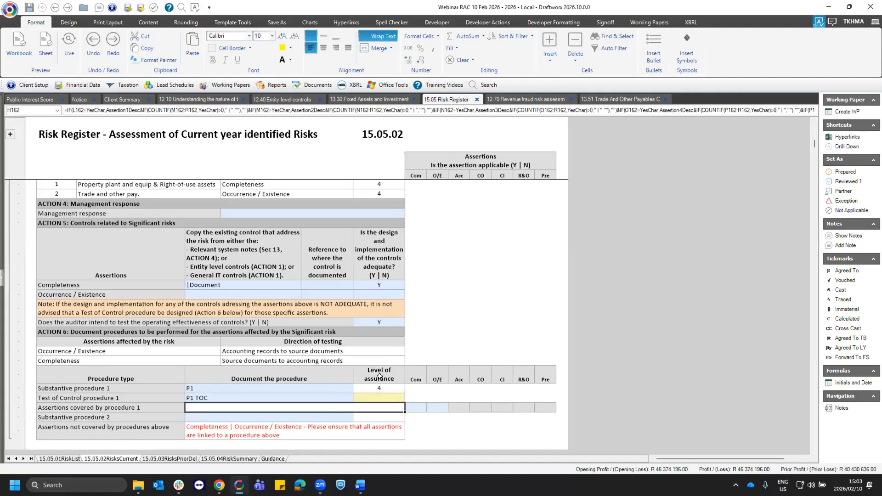
- Set the level of assurance for Risk 2's Test of Control procedure 1 to 3
scroll(380, 376, down, 1)
click(385, 370)
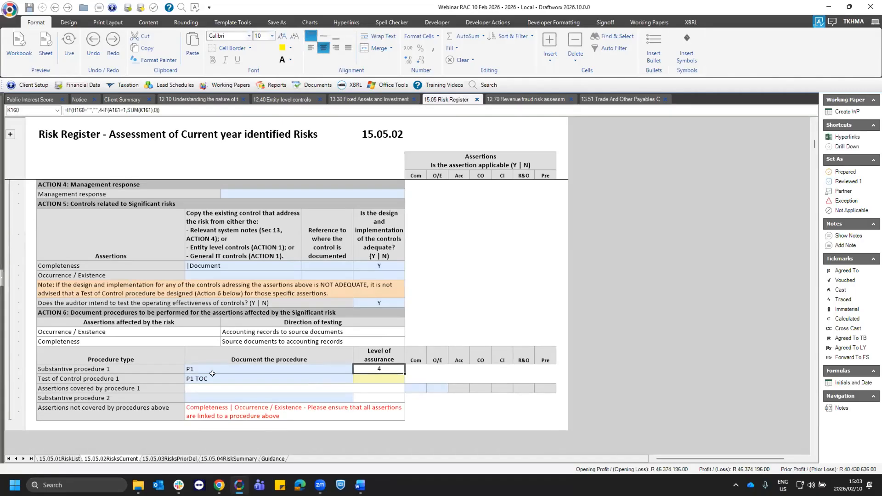
click(249, 377)
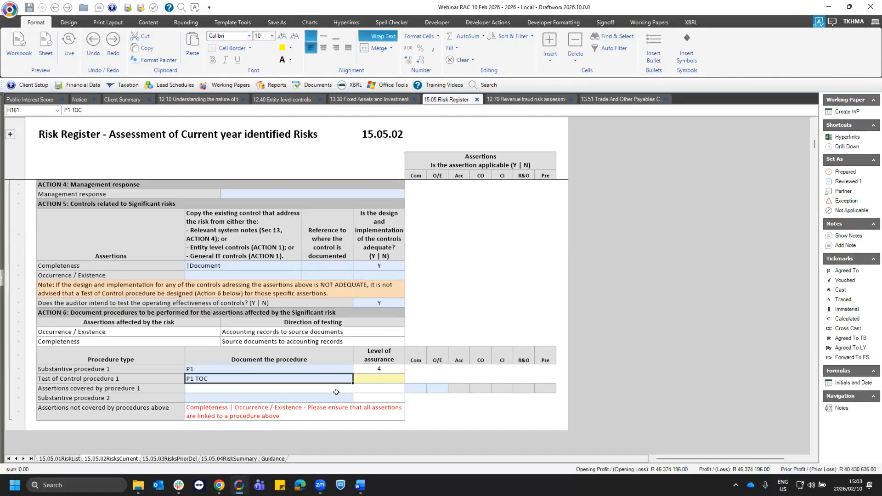
click(373, 379)
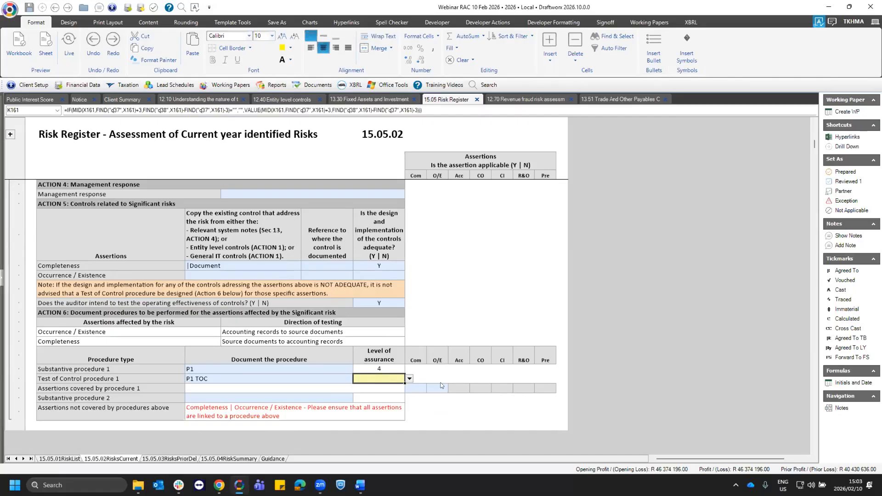
click(409, 378)
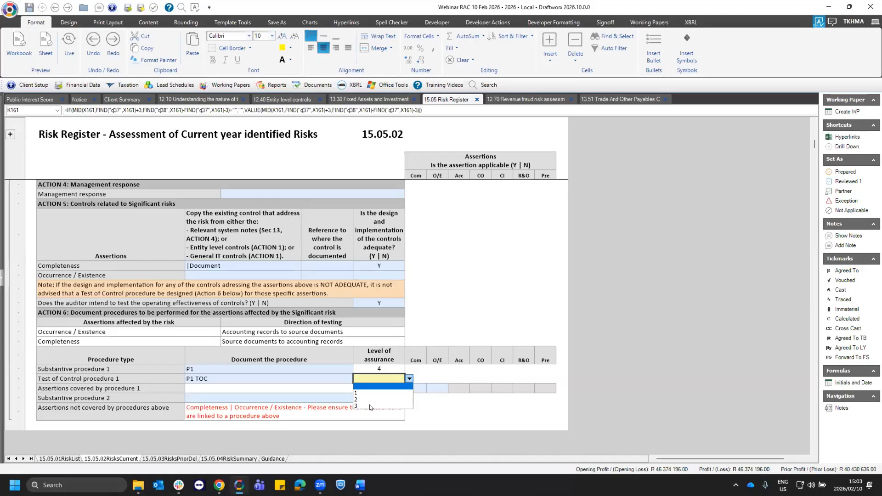
click(370, 406)
click(398, 372)
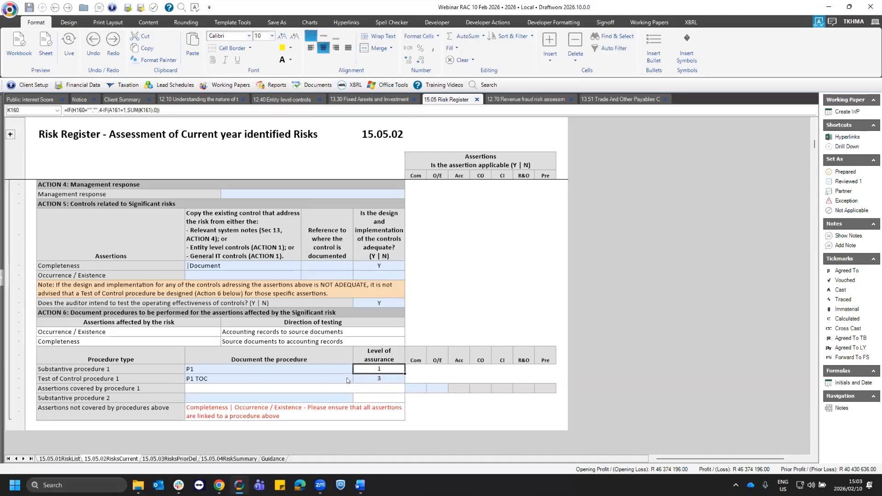
- Compare the levels of assurance for Substantive procedure 1 and Test of Control procedure 1, including the available assurance options
click(221, 372)
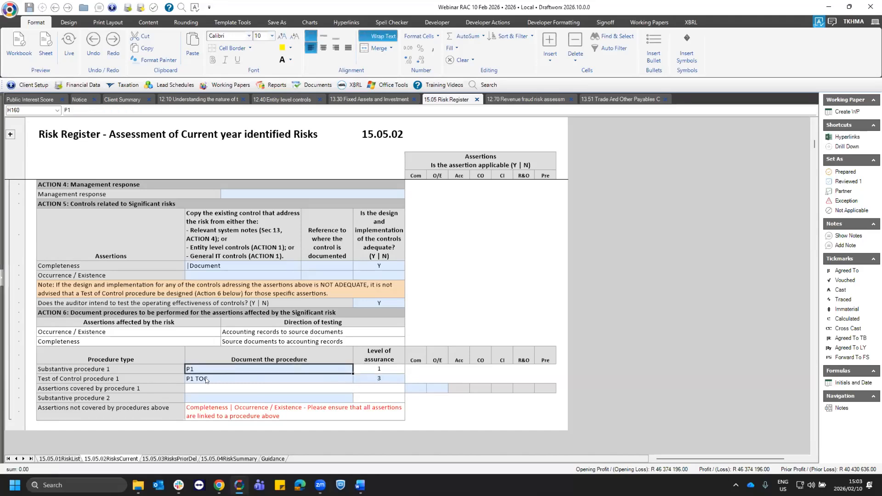
click(347, 376)
click(375, 377)
click(379, 369)
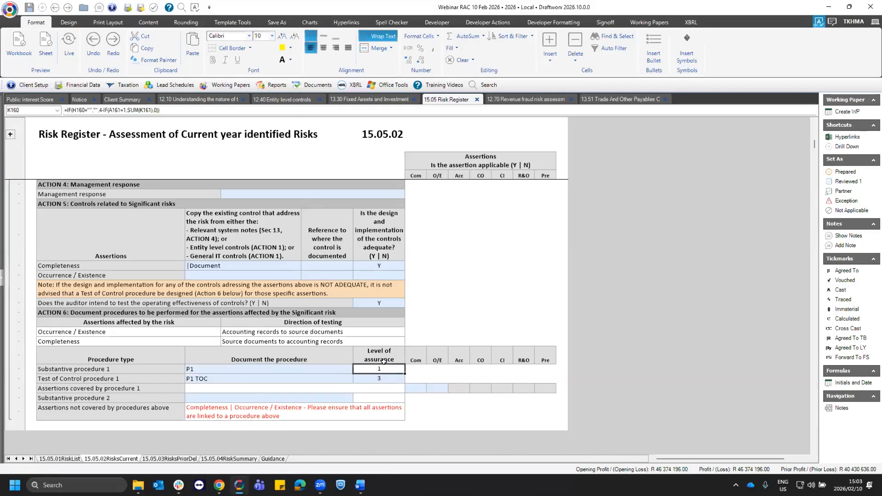
click(377, 375)
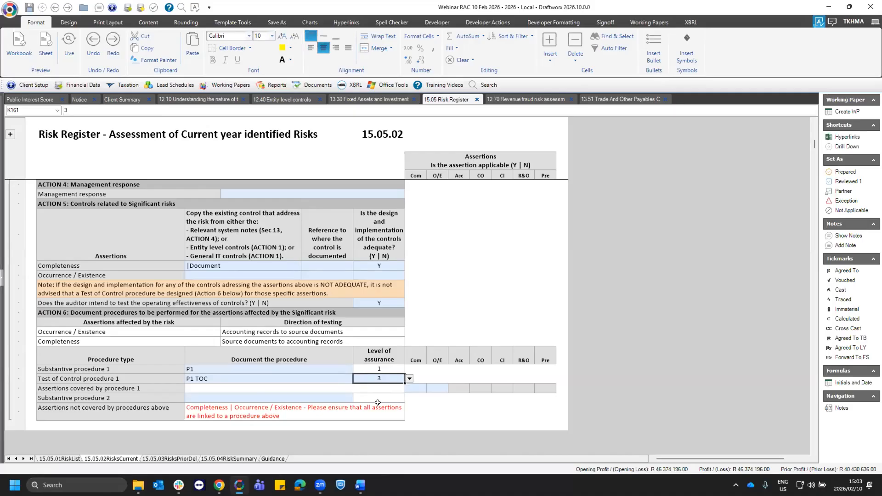
key(alt+Down)
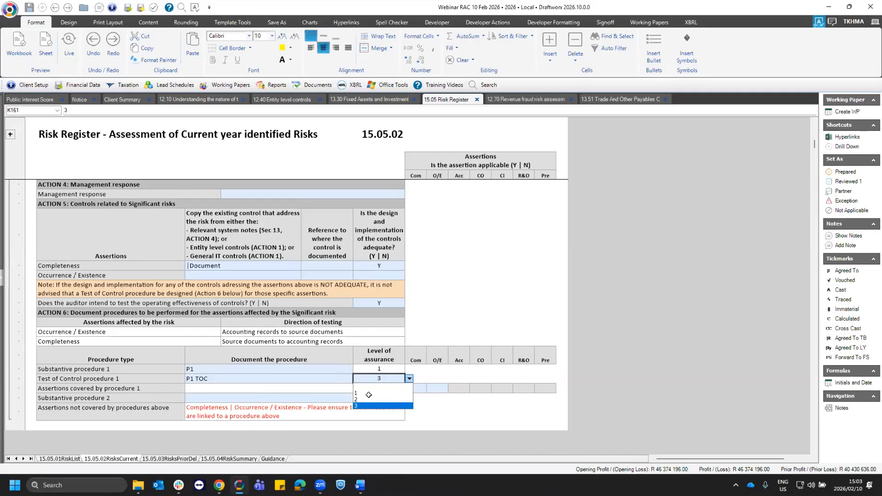
click(374, 367)
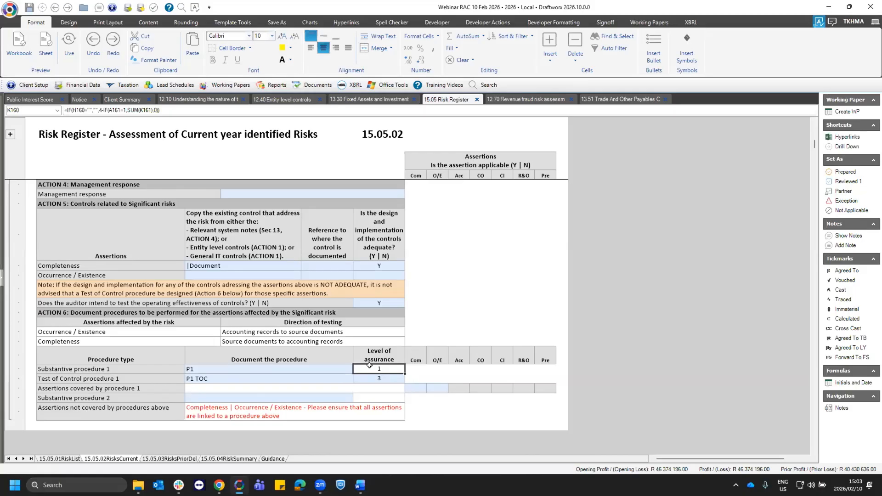
click(324, 376)
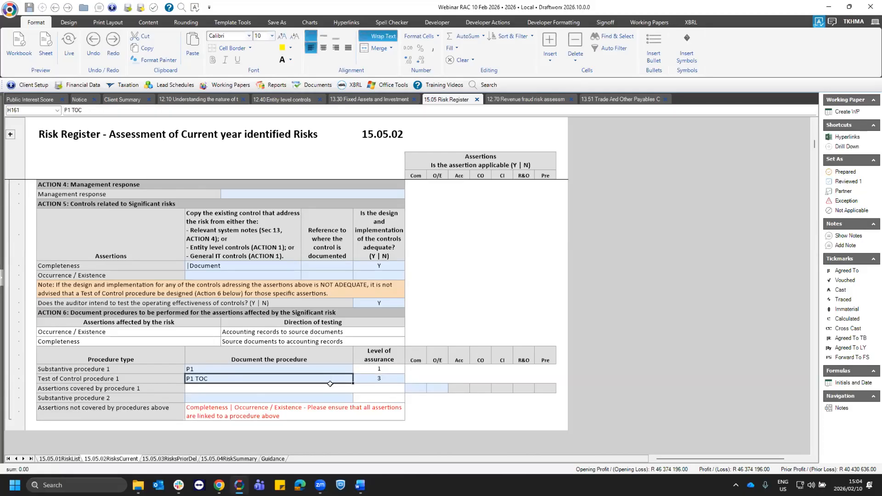
- Mark Completeness as Y among the assertions covered by procedure 1
click(294, 396)
click(415, 386)
click(258, 410)
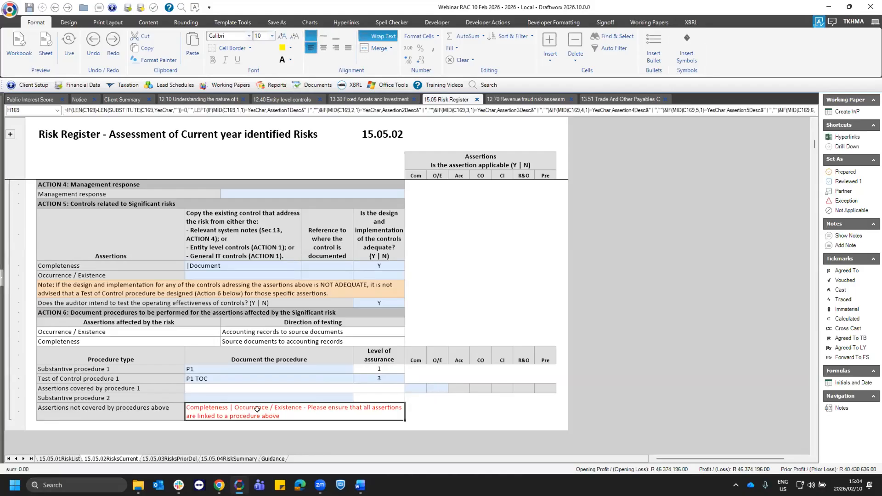
click(425, 388)
click(429, 388)
click(411, 394)
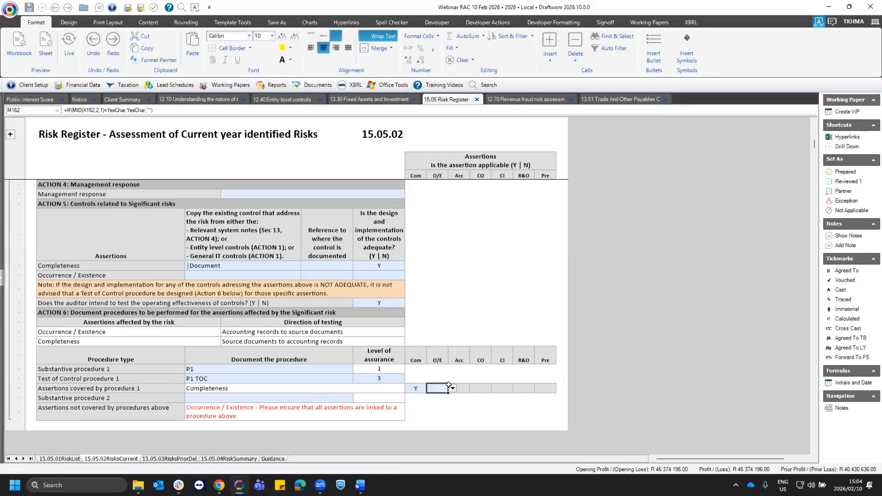
- Document P2 as Substantive procedure 2 and mark Occurrence / Existence as Y among the assertions it covers
click(305, 397)
text(P2)
key(Return)
click(432, 419)
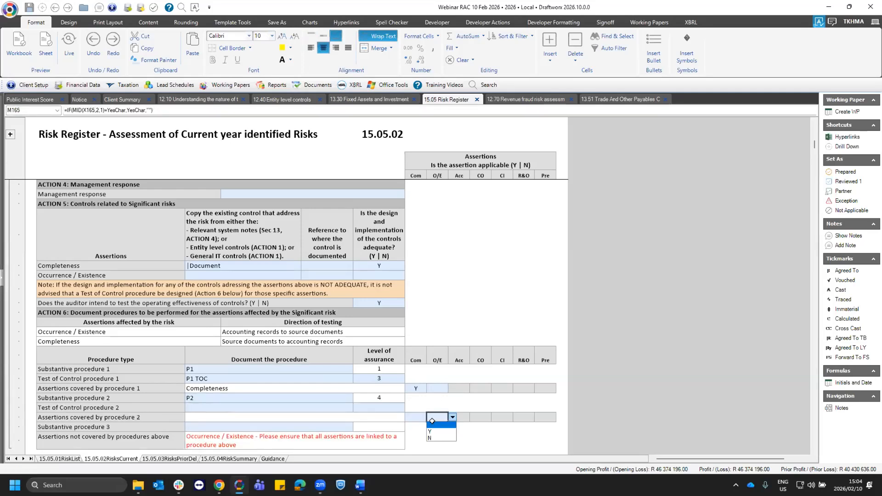
click(430, 431)
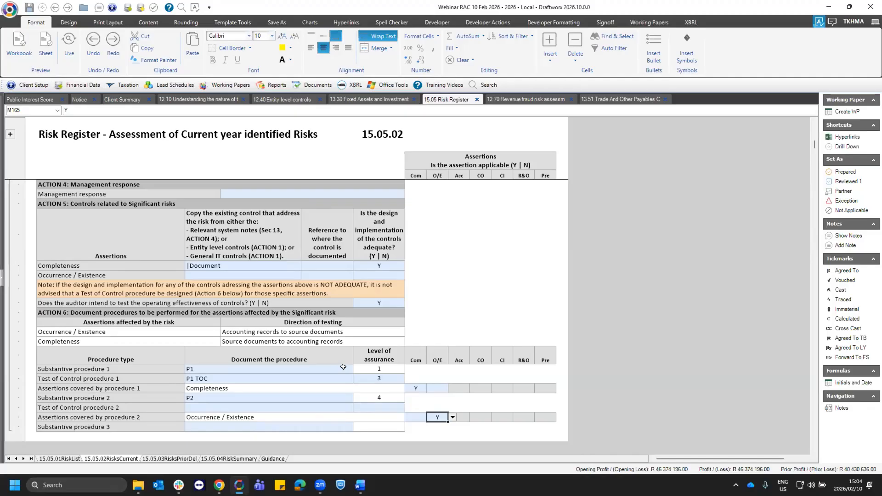
- In the 15.05.03 prior year and deleted risks, expand risk 4, Revenue recognition, and answer Y to its being a financial statement level risk
click(157, 457)
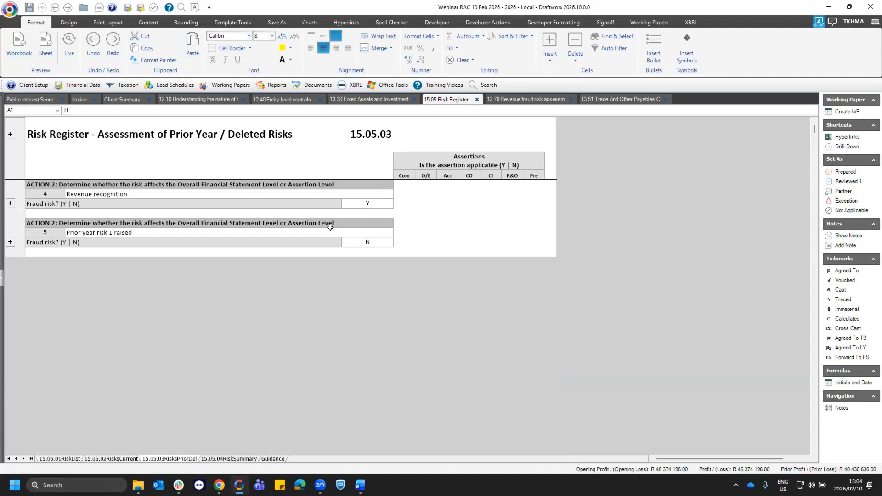
click(10, 203)
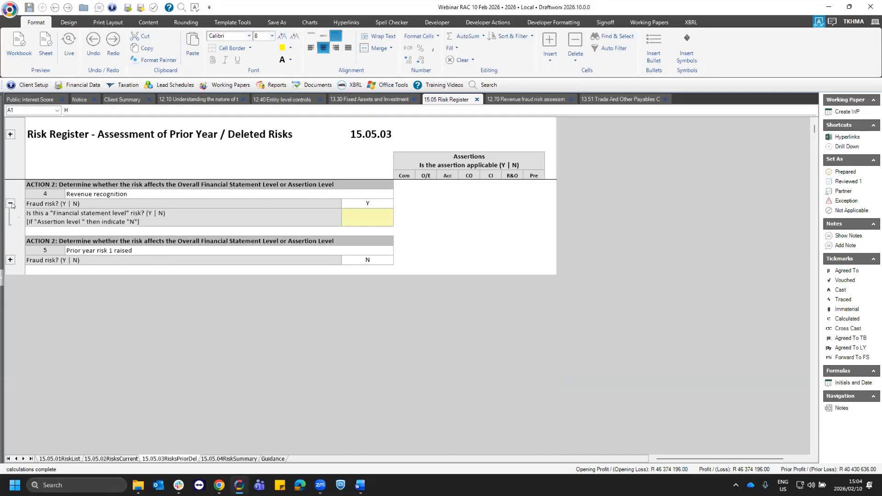
click(152, 212)
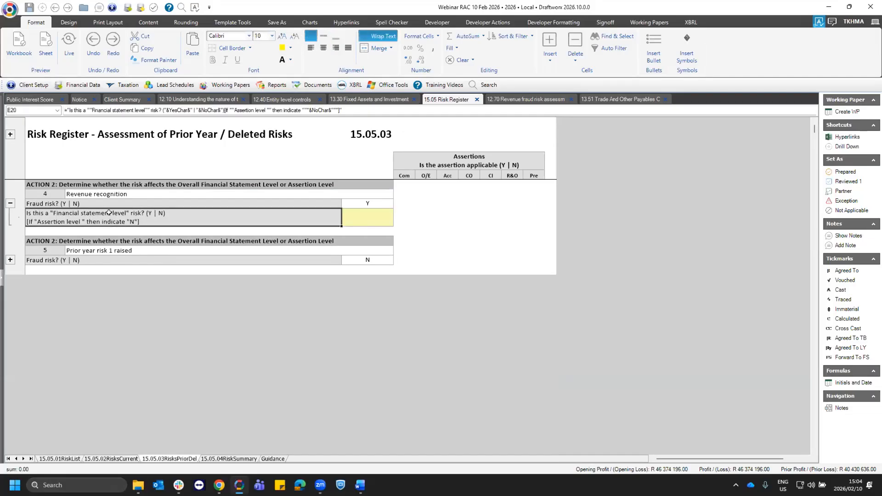
click(131, 193)
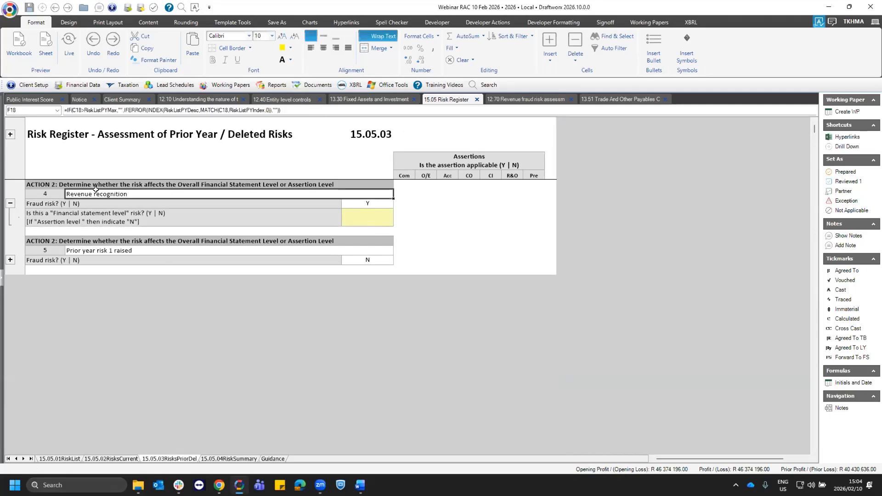
click(384, 224)
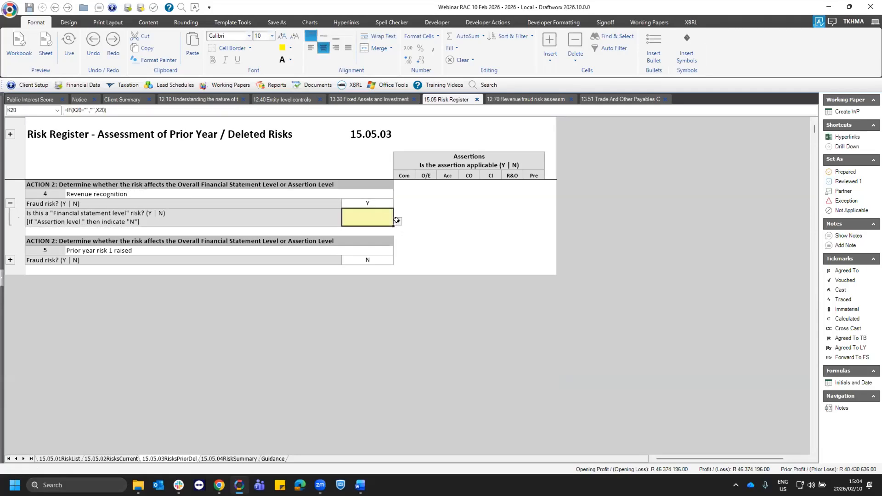
click(397, 220)
click(366, 230)
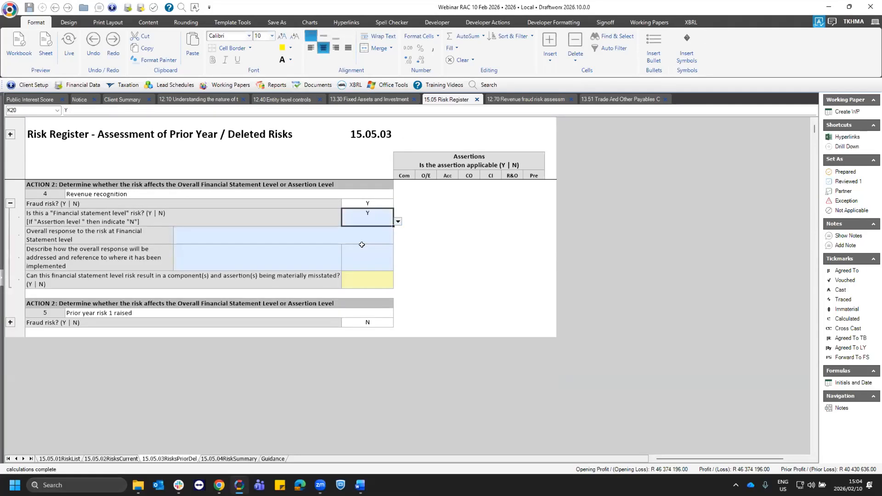
- Set risk 4's overall response at financial statement level to "Assigning more experienced staff or those with special skills or using experts"
click(117, 236)
click(255, 241)
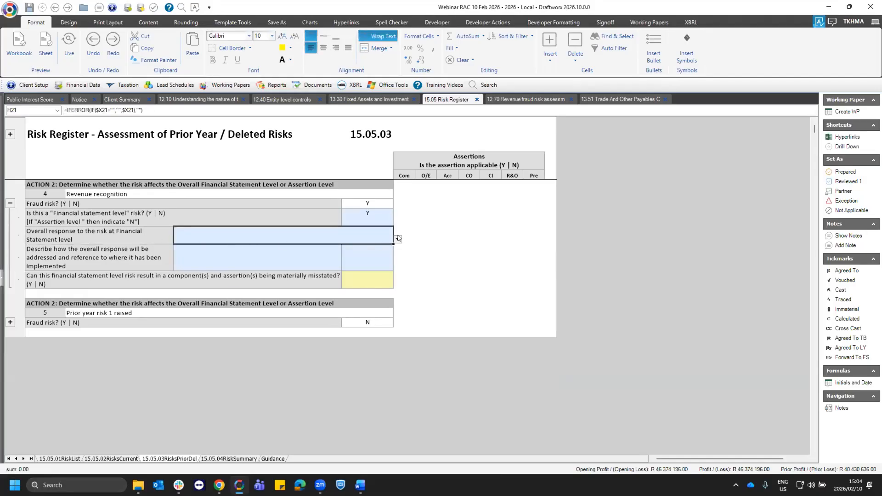
click(398, 239)
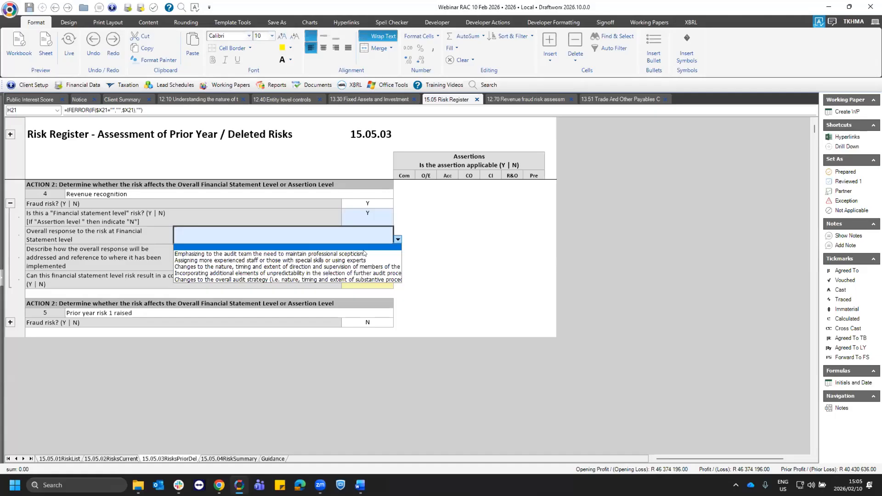
click(353, 260)
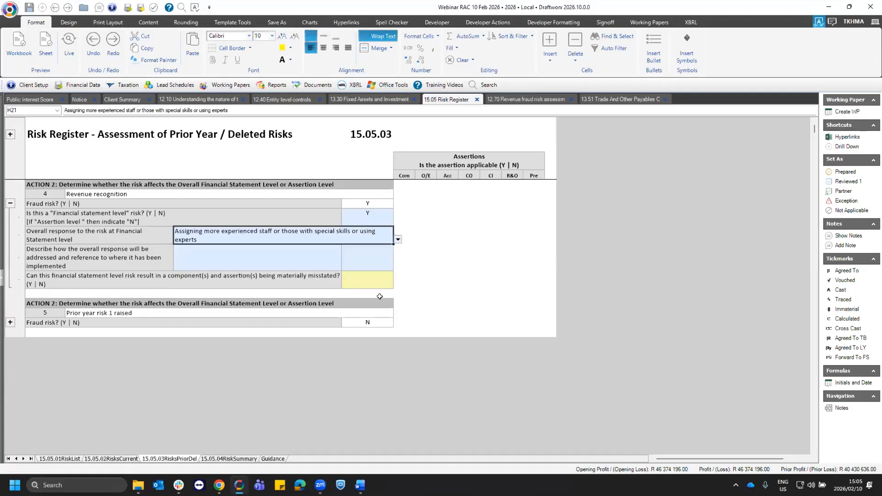
- Answer Y on whether risk 4 can result in components and assertions being materially misstated
click(330, 280)
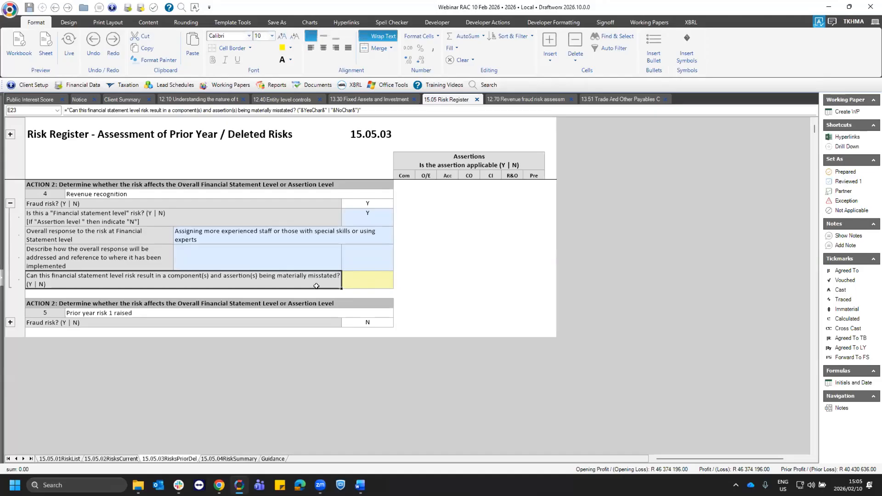
click(358, 280)
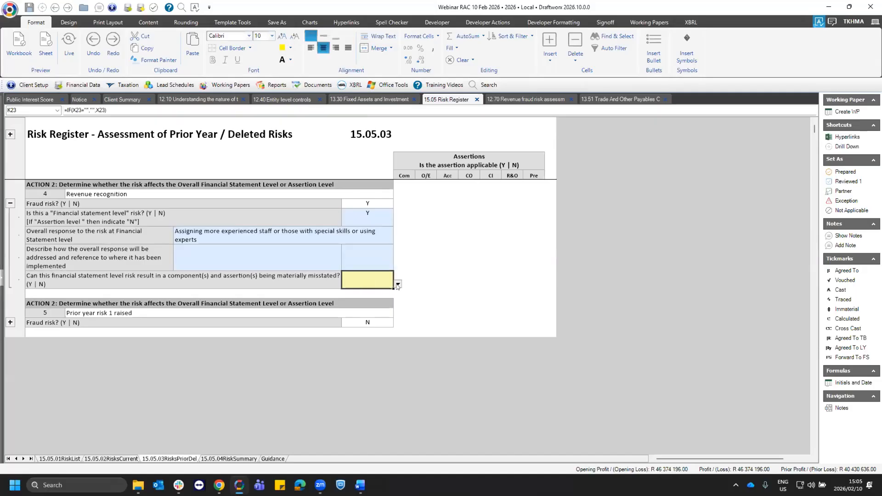
click(398, 284)
click(368, 293)
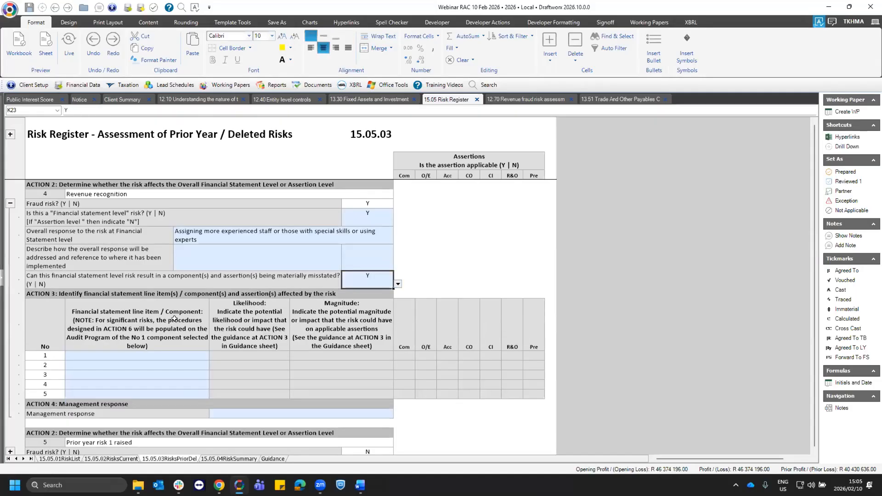
- Examine risk 4's Action 3 rows for affected components, and open the 15.05.04 business risk summary per component
scroll(313, 365, down, 1)
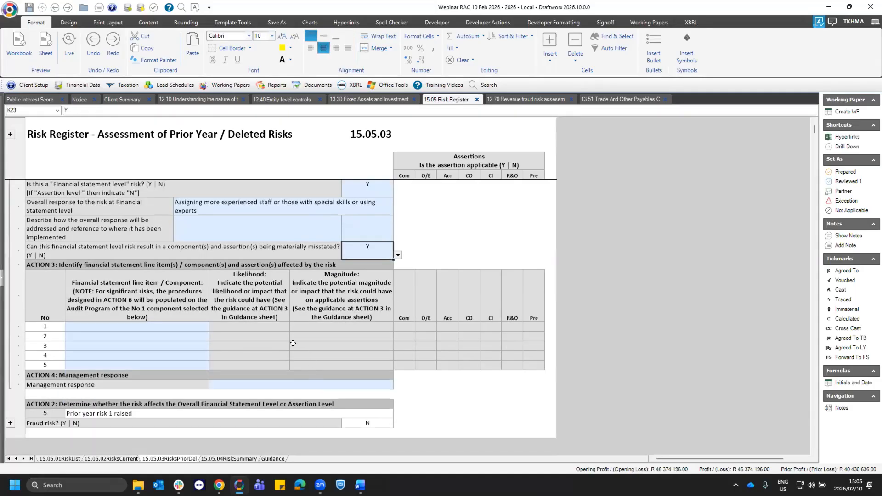
scroll(293, 343, down, 2)
click(185, 265)
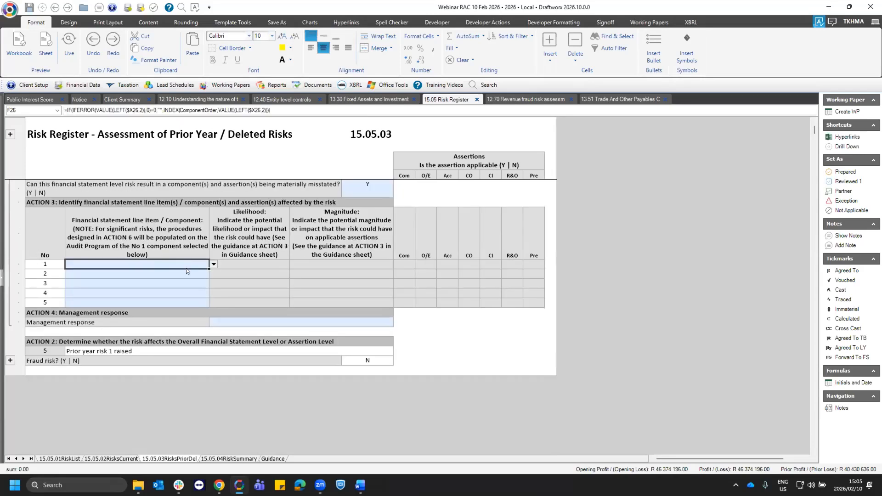
key(Down)
key(Up)
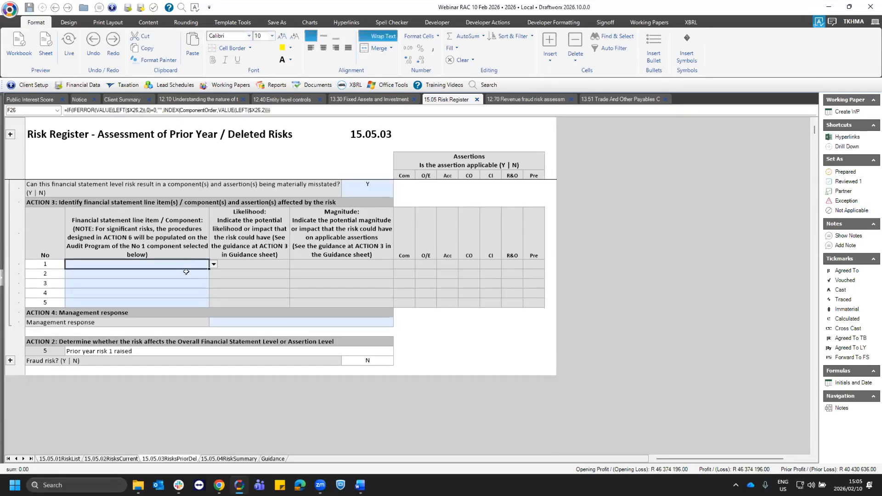
click(222, 459)
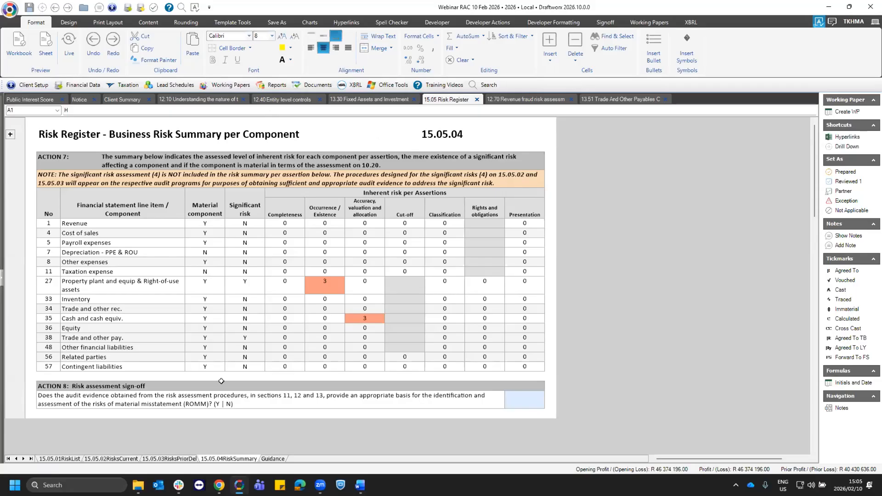
- Check the current risks, and examine the inherent risk of property, plant and equipment and of cash in the 15.05.04 risk summary
click(135, 457)
scroll(226, 318, down, 2)
click(208, 280)
click(208, 286)
click(222, 458)
click(313, 279)
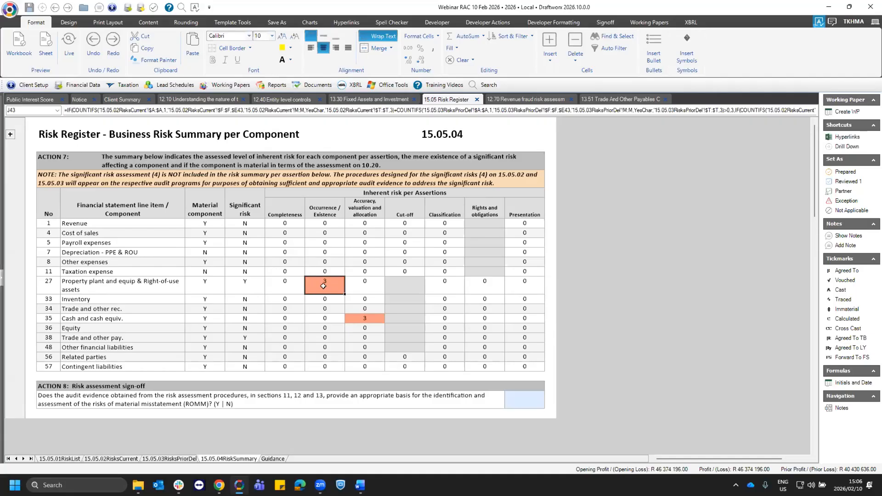
click(363, 320)
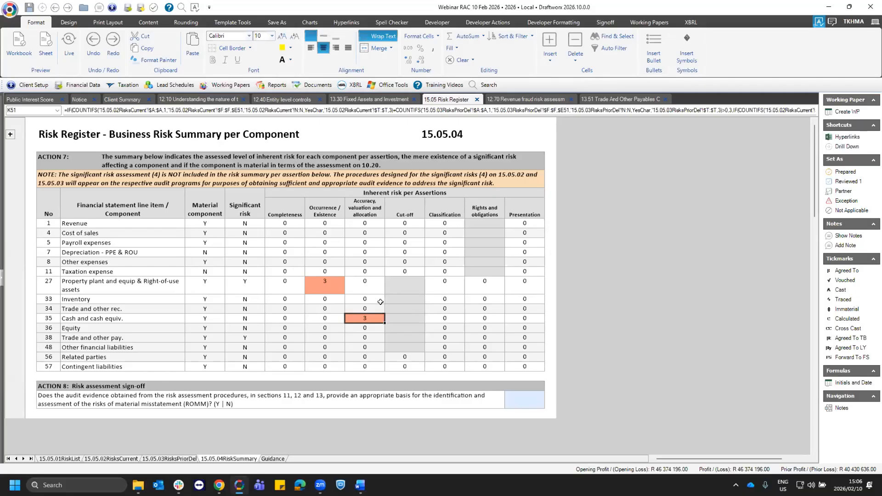
click(395, 262)
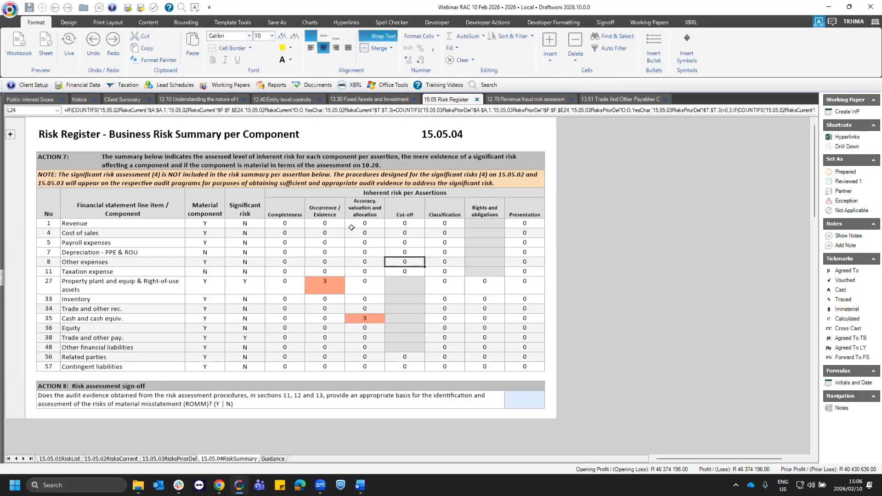
- Close the 12.70 revenue fraud risk and 13.51 trade payables working papers, and open the 16.05 RAC Summary
click(573, 100)
click(573, 99)
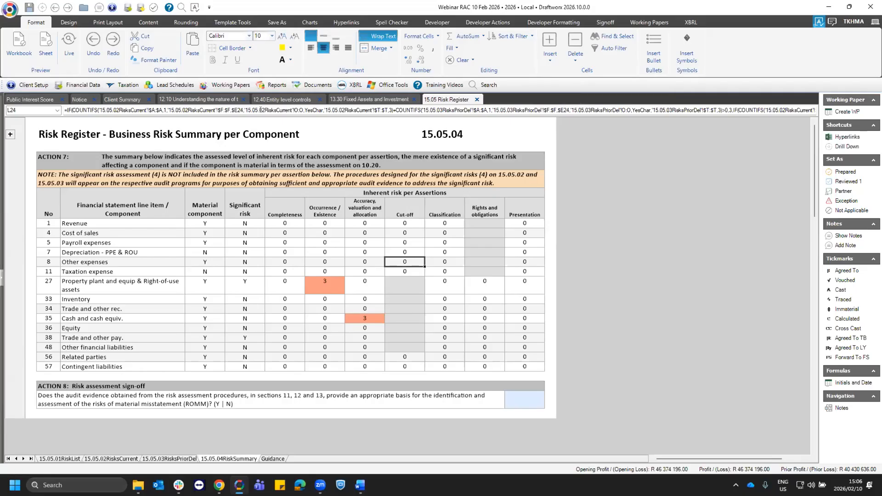
click(223, 86)
mouse_move(294, 184)
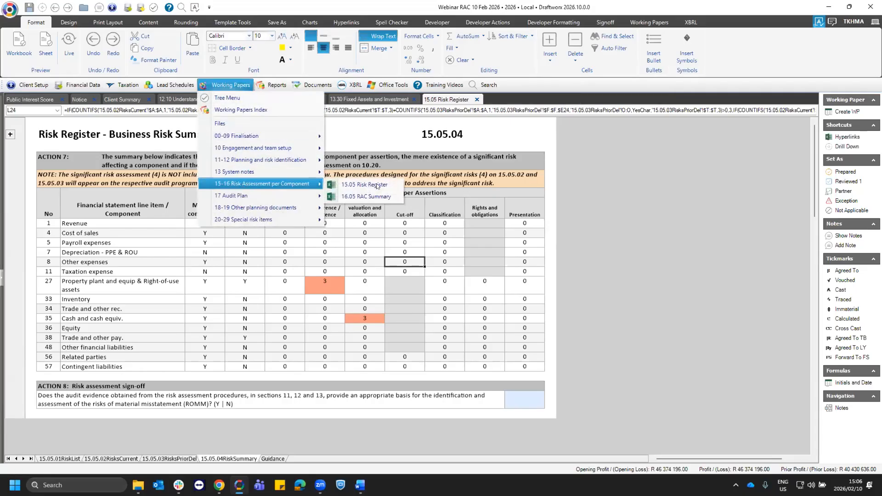
click(373, 197)
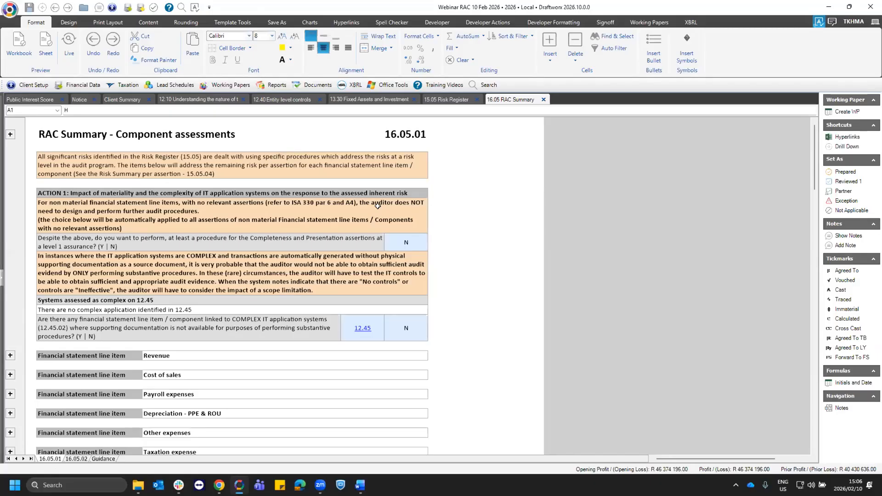
- Expand Payroll expenses in the component assessments and review its inherent risk and total assurance required per assertion
scroll(184, 340, down, 1)
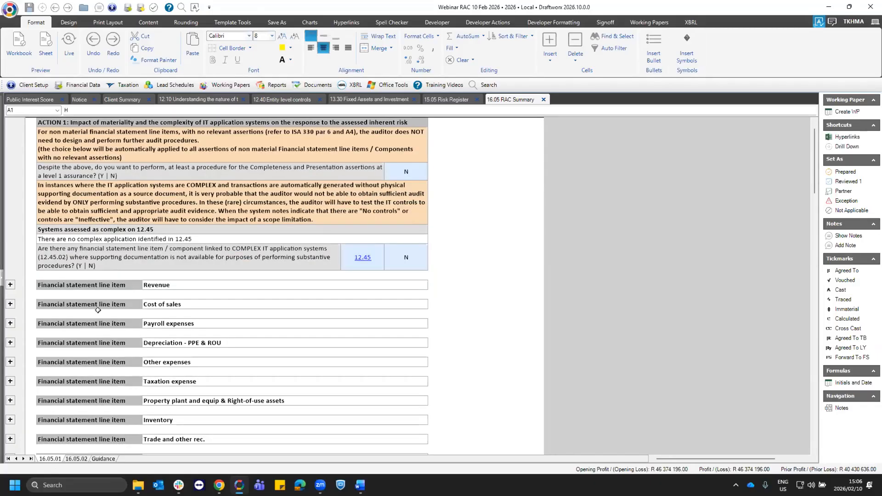
scroll(97, 310, down, 1)
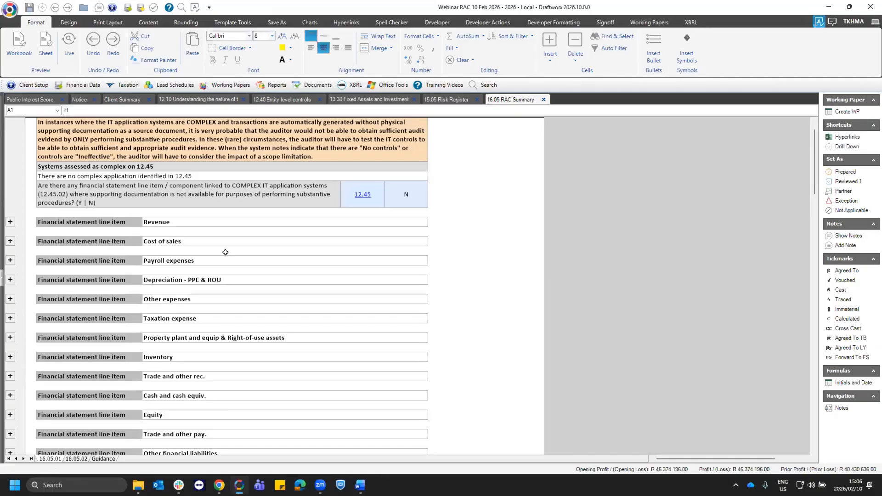
click(10, 260)
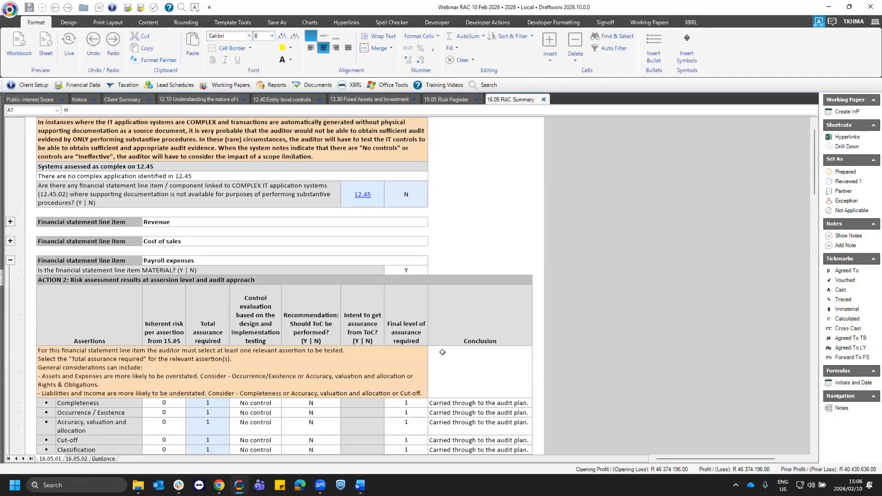
scroll(345, 336, down, 3)
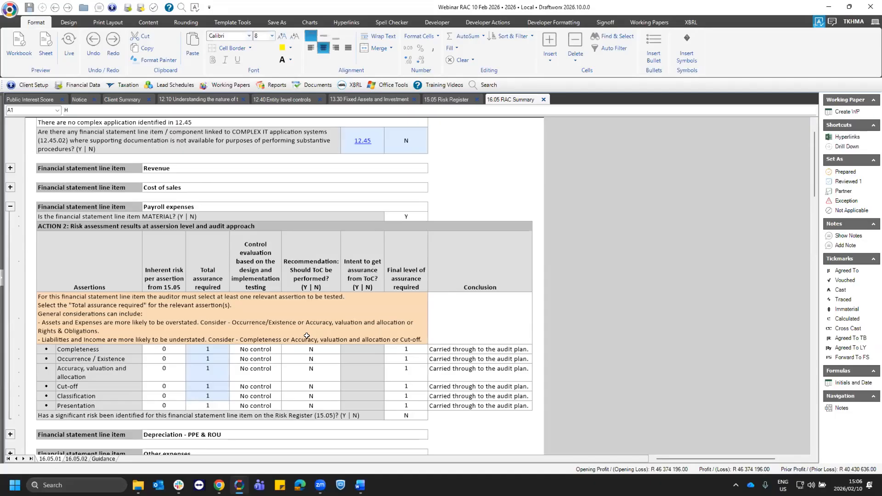
drag(147, 266, 163, 357)
key(Right)
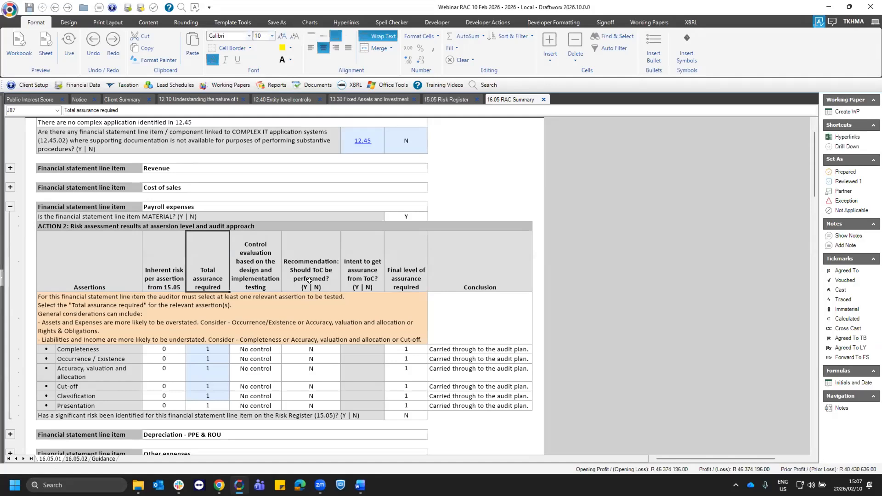
- Read the Action 1 guidance on further audit procedures for non-material financial statement line items
scroll(310, 280, up, 6)
click(131, 184)
click(139, 201)
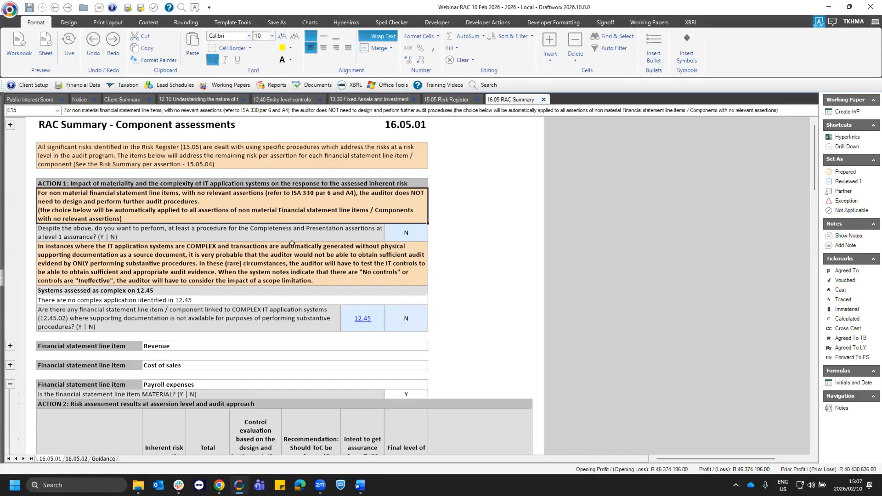
- Expand Depreciation - PPE & ROU and examine the inherent risk, total assurance required and conclusion for each assertion
scroll(227, 266, down, 3)
scroll(228, 266, down, 15)
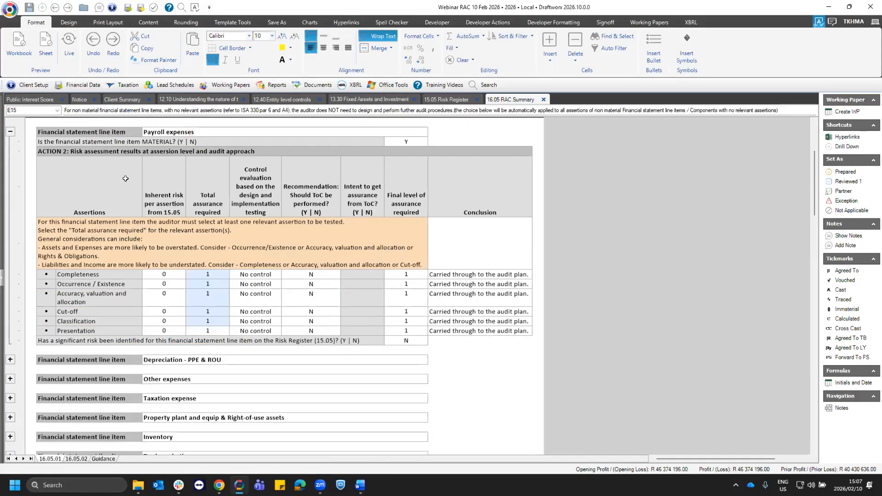
click(10, 171)
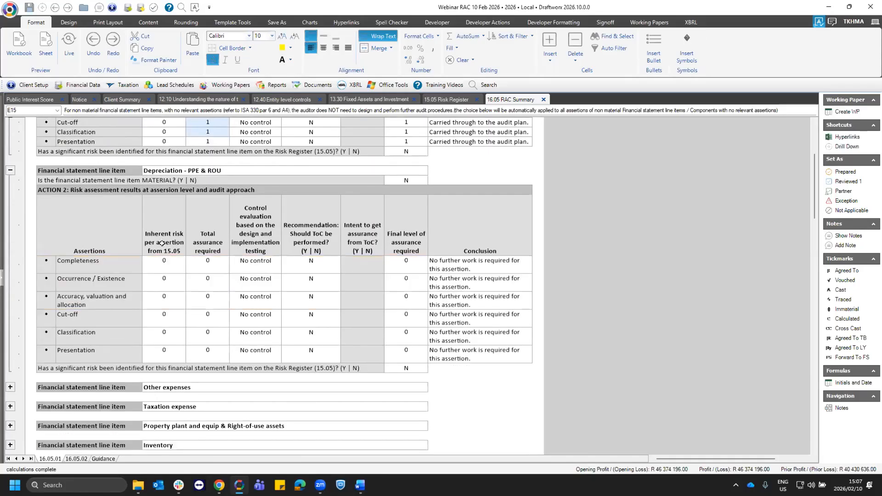
click(162, 237)
drag(166, 258, 176, 352)
drag(208, 262, 208, 348)
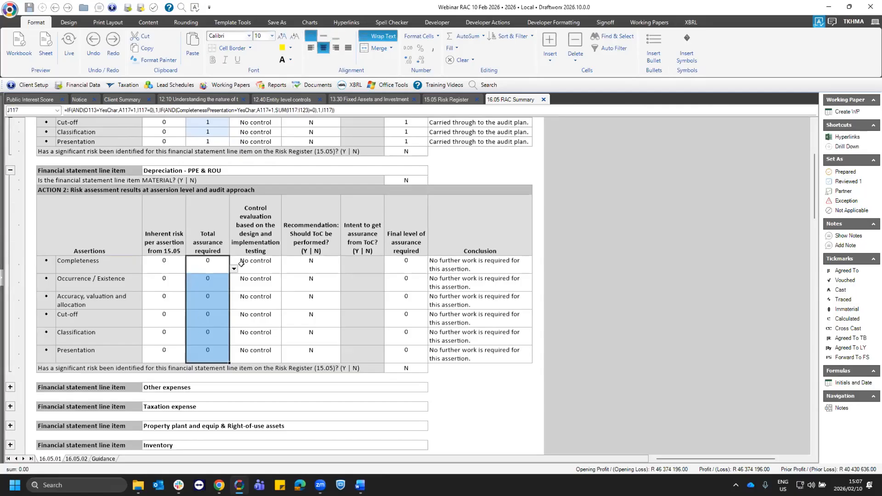
drag(482, 262, 486, 355)
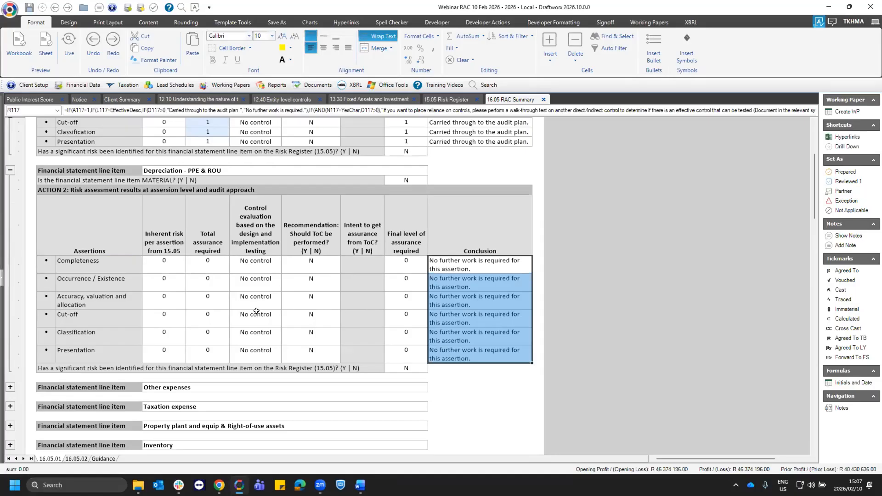
click(211, 354)
- Answer Y in Action 1 to performing at least a level 1 assurance procedure for the Completeness and Presentation assertions
scroll(338, 309, up, 1)
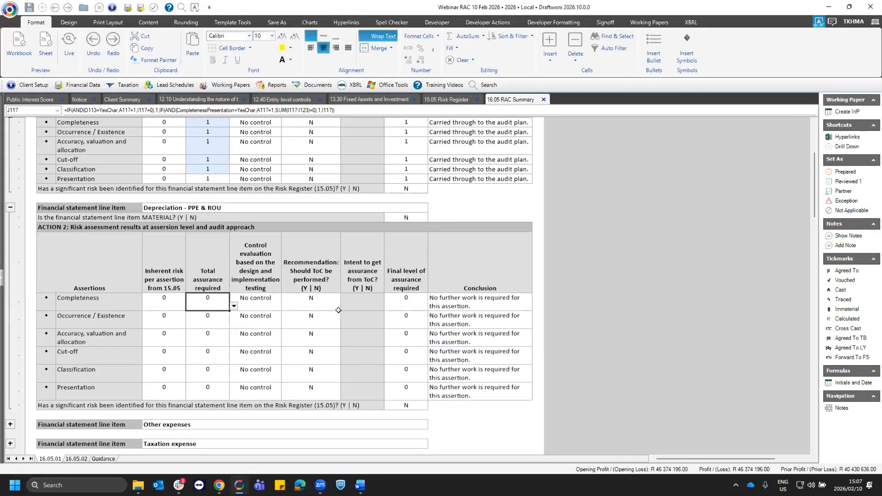
scroll(353, 308, up, 10)
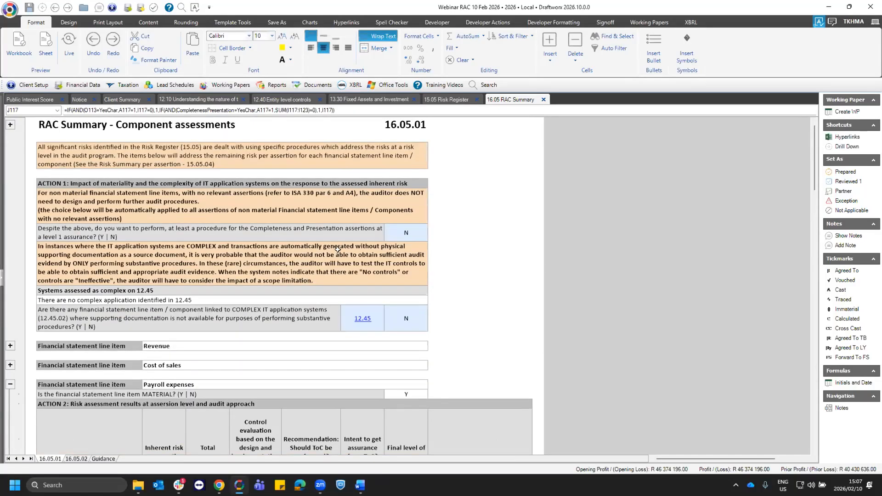
scroll(403, 236, up, 1)
click(404, 237)
click(432, 247)
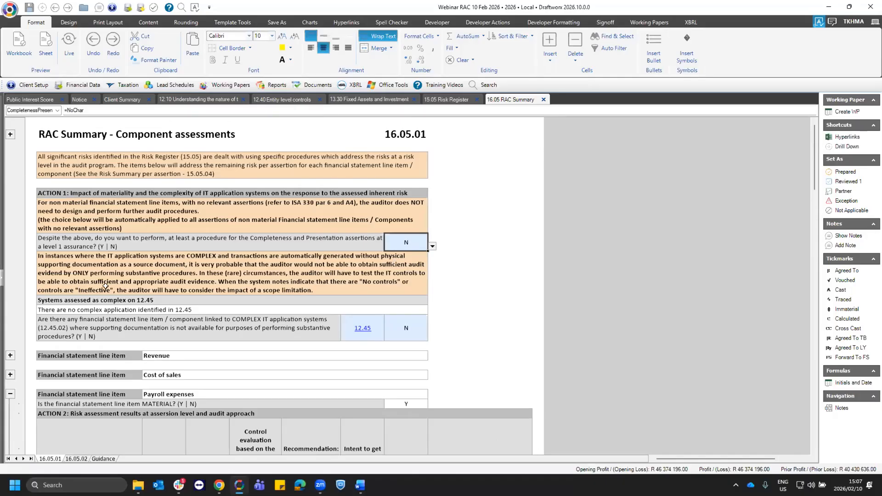
click(404, 261)
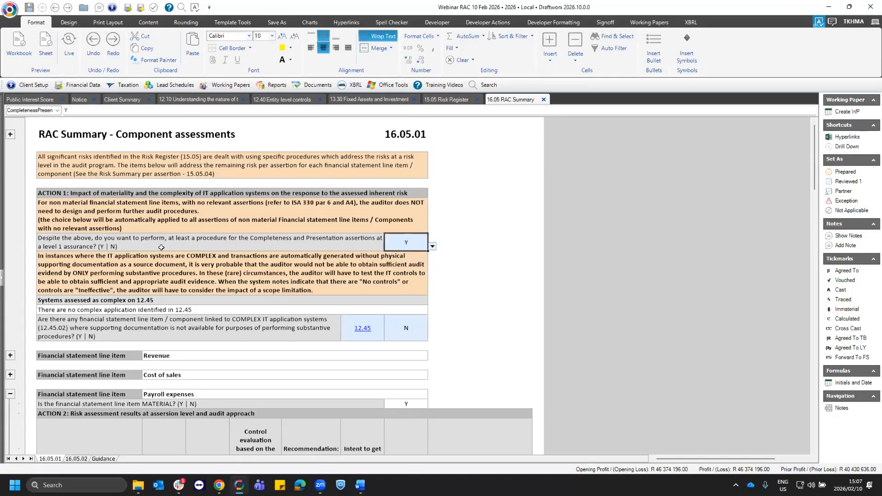
click(368, 238)
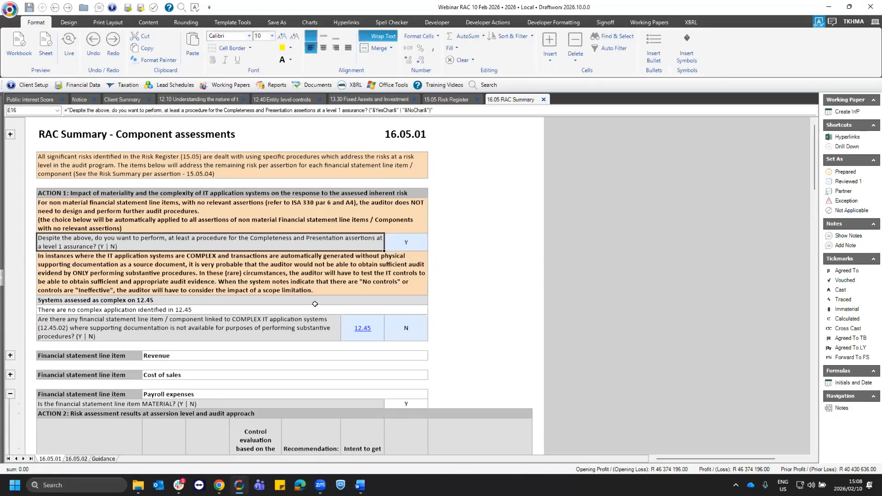
- Review the total assurance required for Completeness and Presentation and the assertion conclusions under Depreciation - PPE & ROU
scroll(314, 303, down, 2)
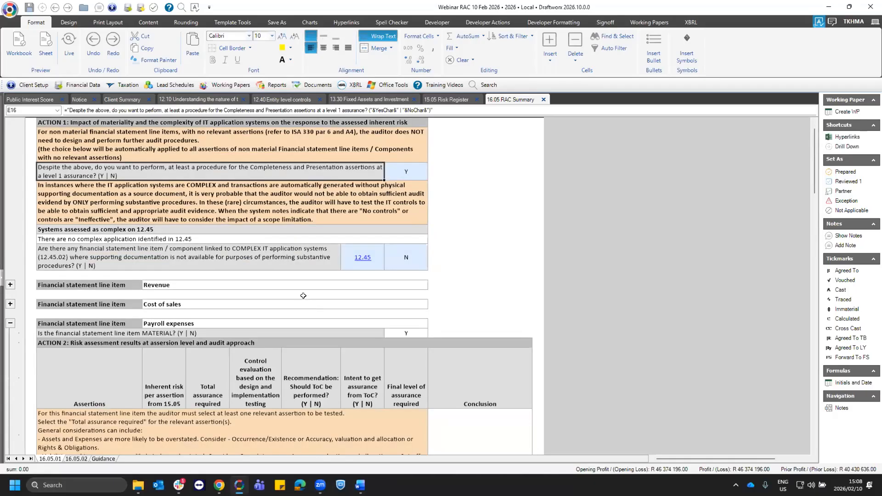
scroll(303, 295, down, 10)
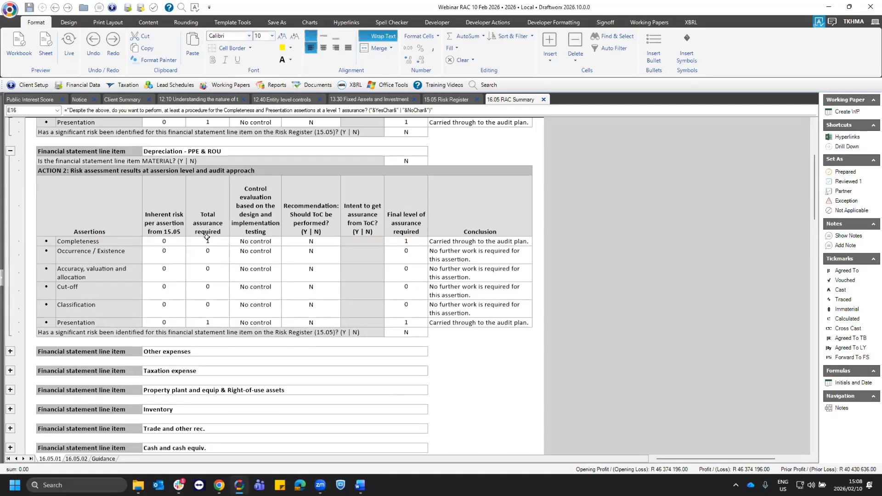
click(208, 241)
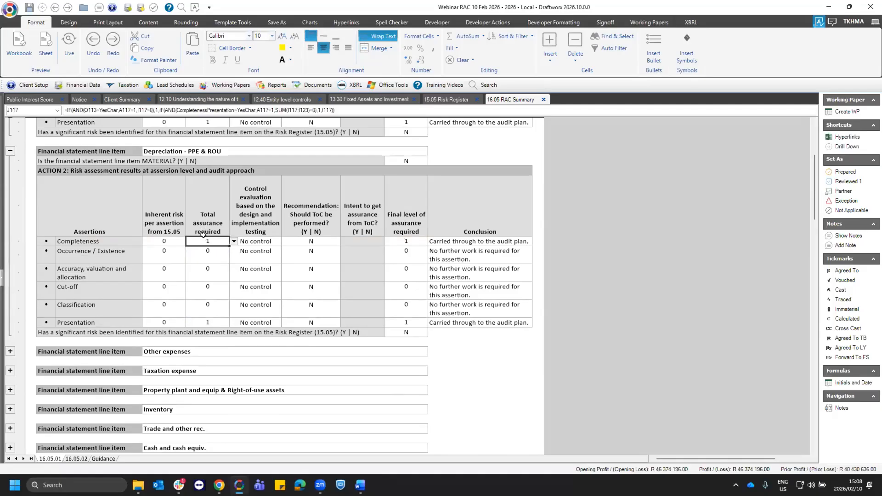
click(213, 322)
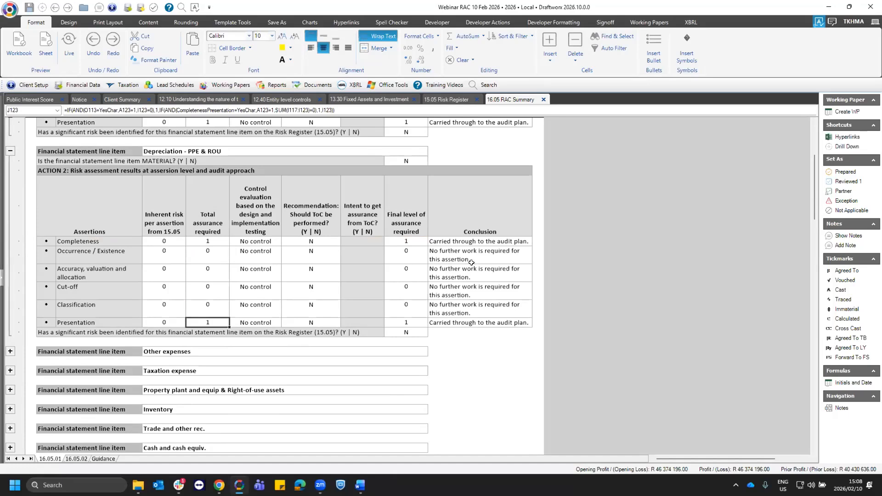
drag(451, 241, 465, 321)
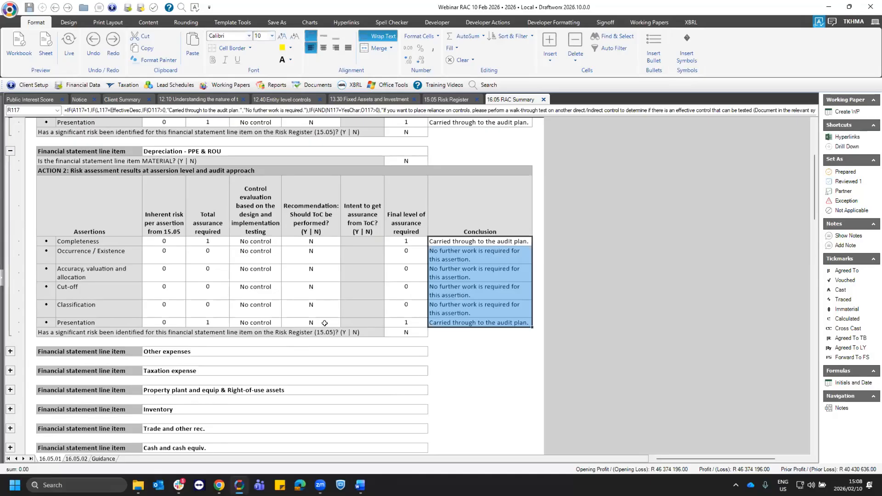
scroll(322, 317, up, 1)
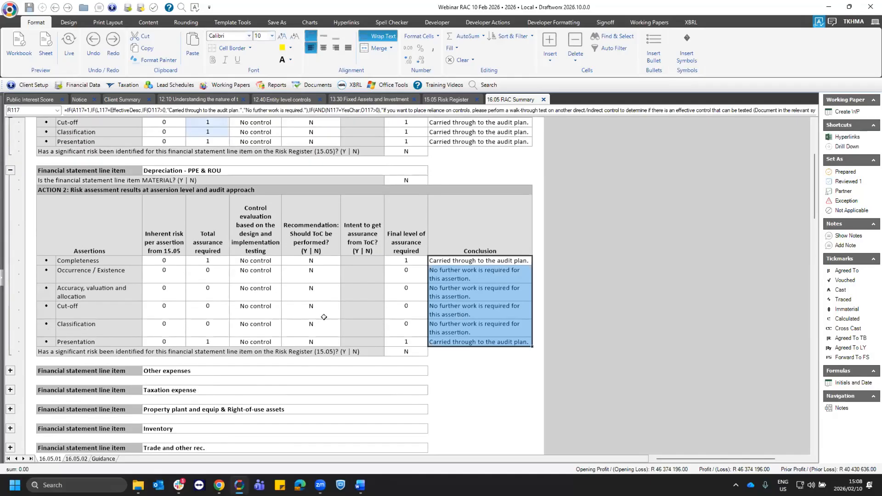
scroll(324, 316, up, 5)
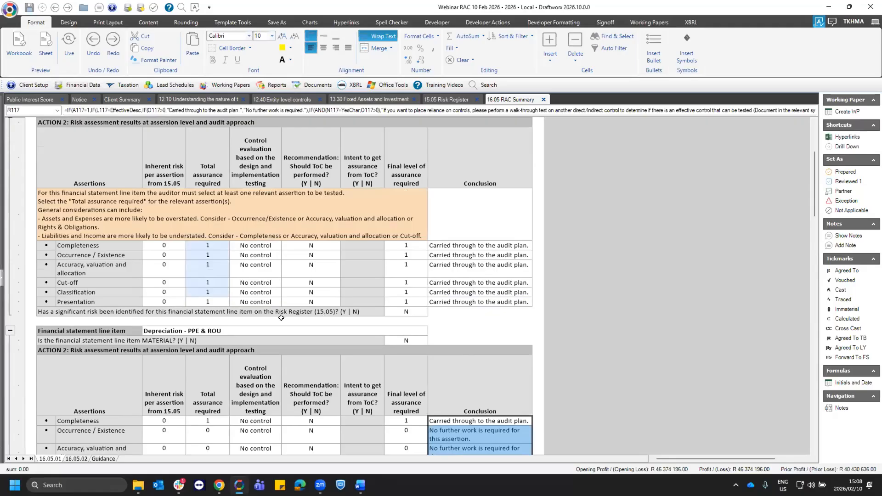
scroll(265, 318, up, 2)
- Expand Property plant and equip & Right-of-use assets and examine its inherent risk, total assurance, control evaluation and ToC recommendation
scroll(267, 317, down, 12)
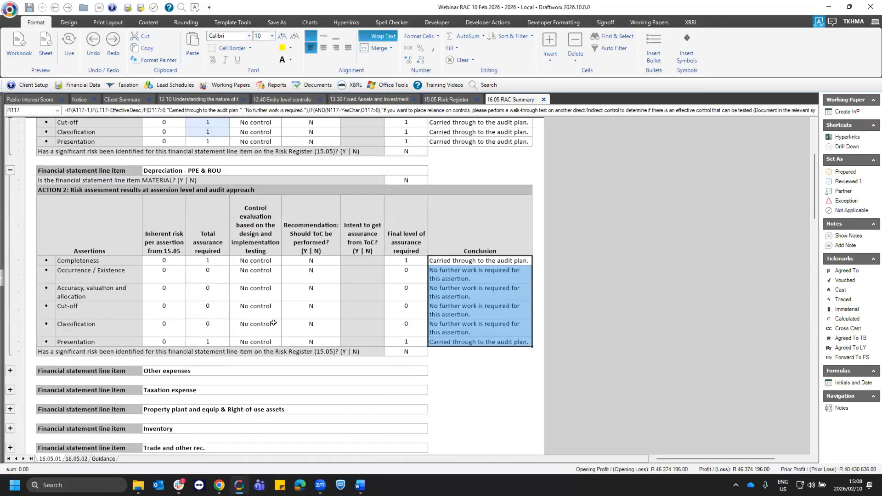
click(10, 225)
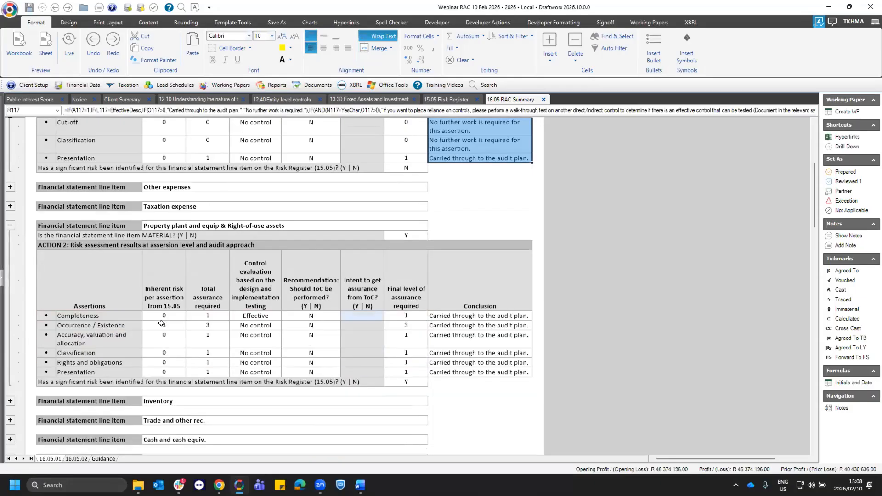
scroll(161, 323, down, 1)
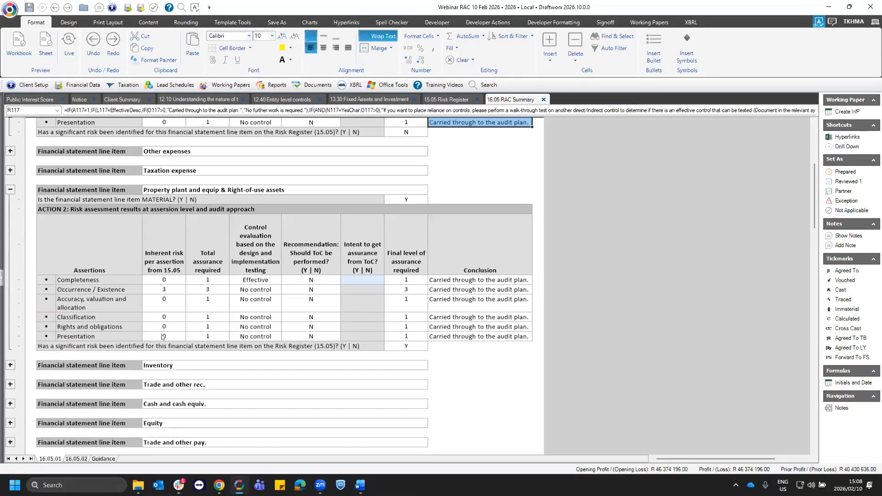
drag(164, 280, 164, 336)
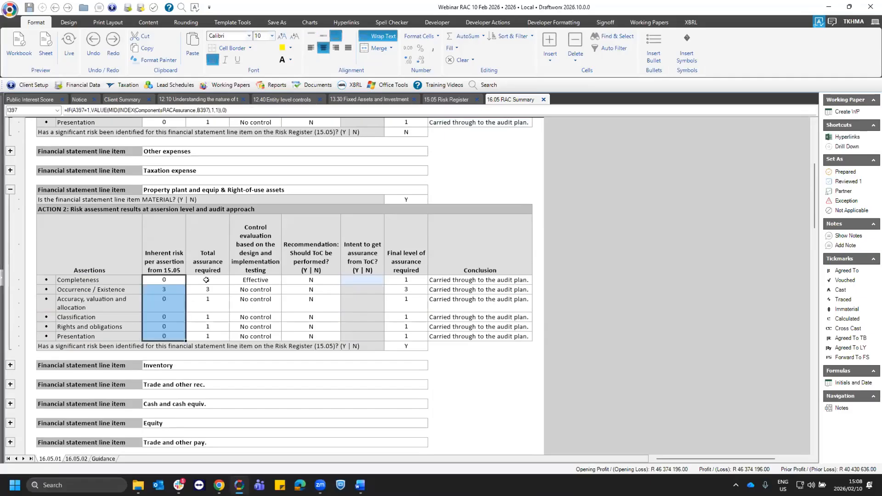
drag(208, 280, 207, 336)
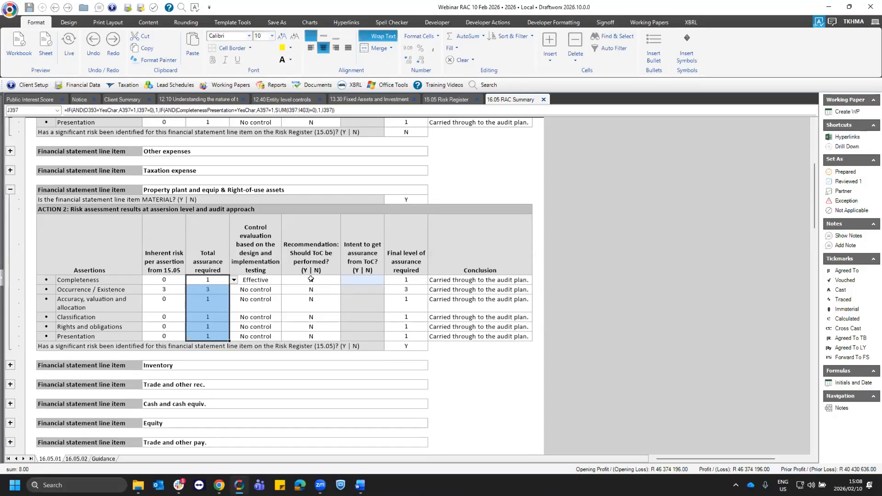
key(Right)
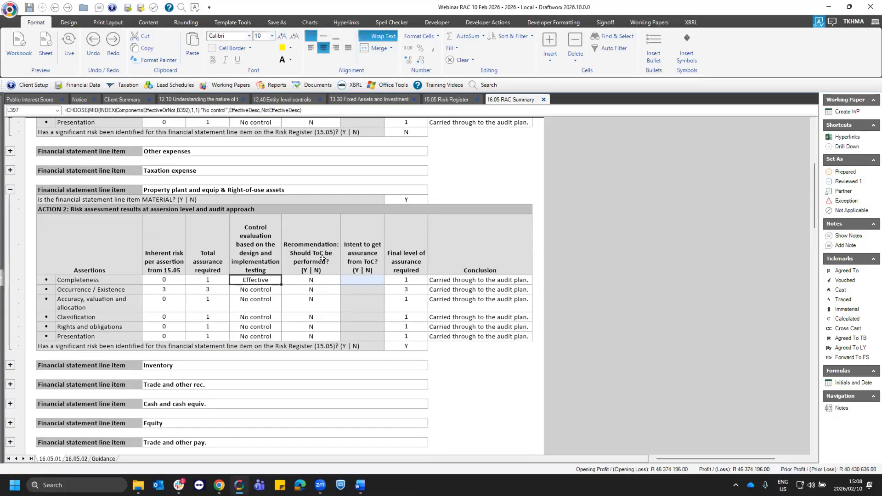
key(Right)
key(Up)
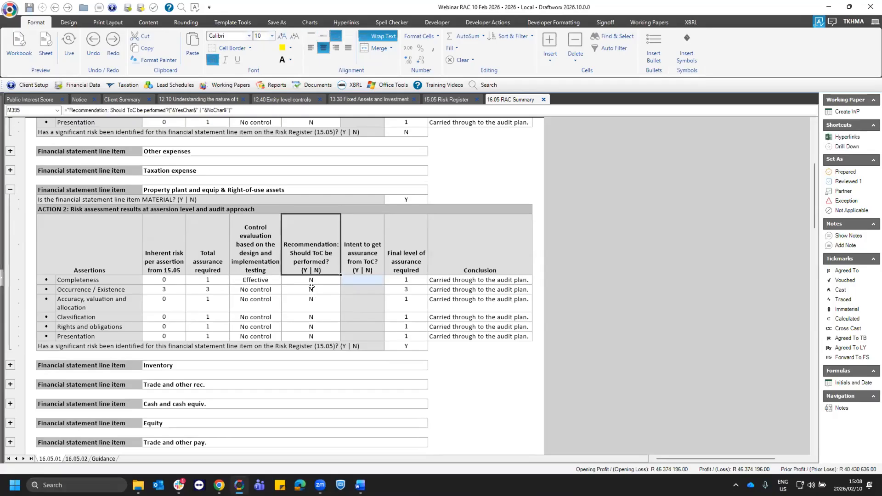
- Answer Y to the intent to get assurance from ToC for Completeness under Property plant and equip & Right-of-use assets
click(312, 280)
click(362, 278)
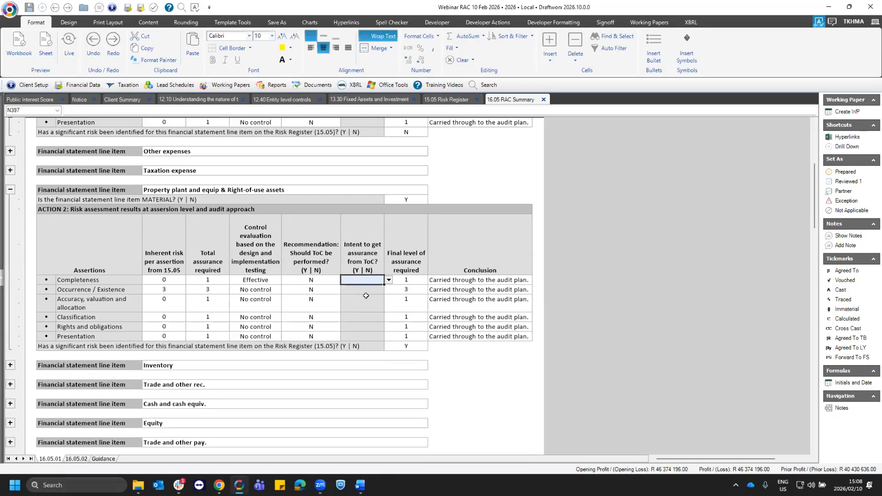
click(213, 278)
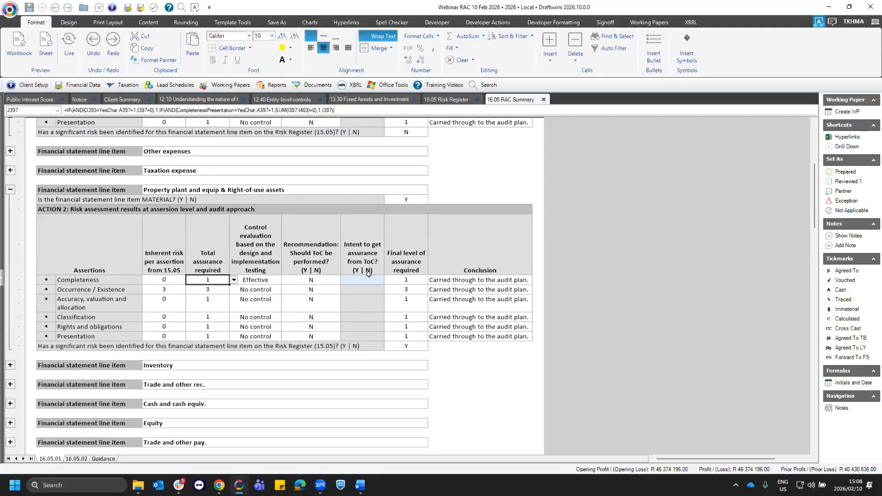
click(382, 282)
click(389, 280)
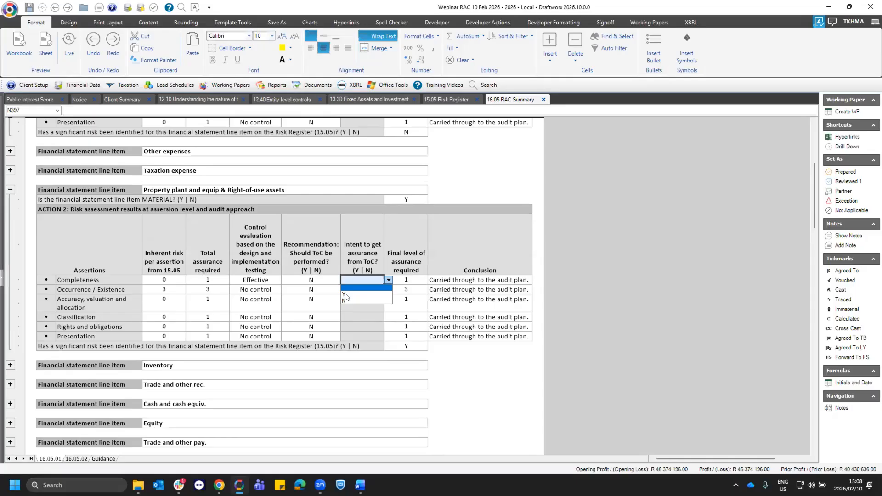
click(344, 293)
- Compare the total assurance required, ToC intent and final level of assurance for Completeness of property, plant and equipment
click(411, 278)
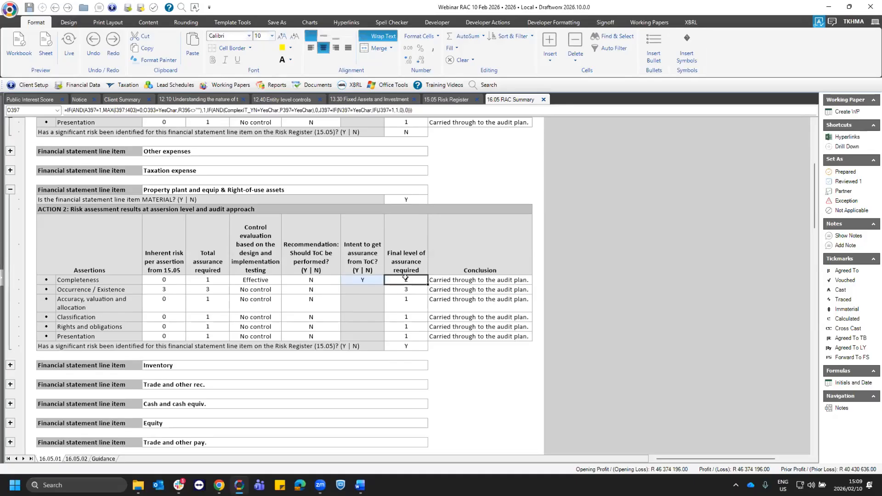
click(212, 277)
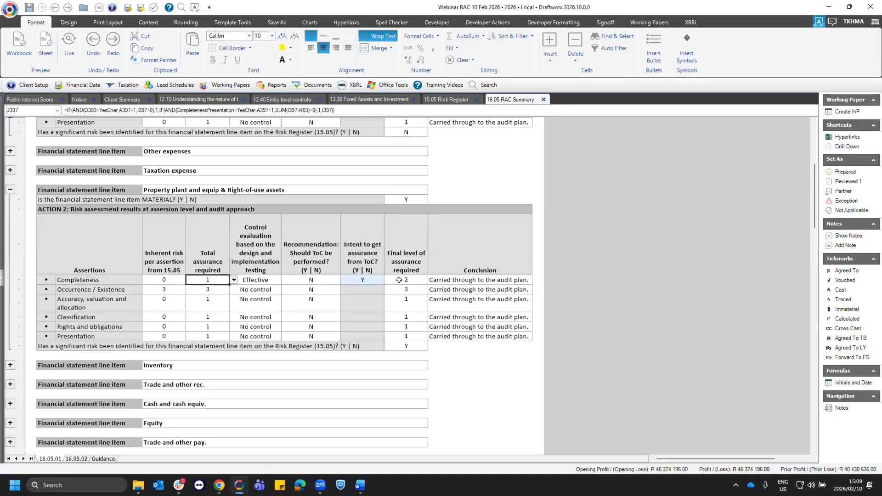
click(414, 278)
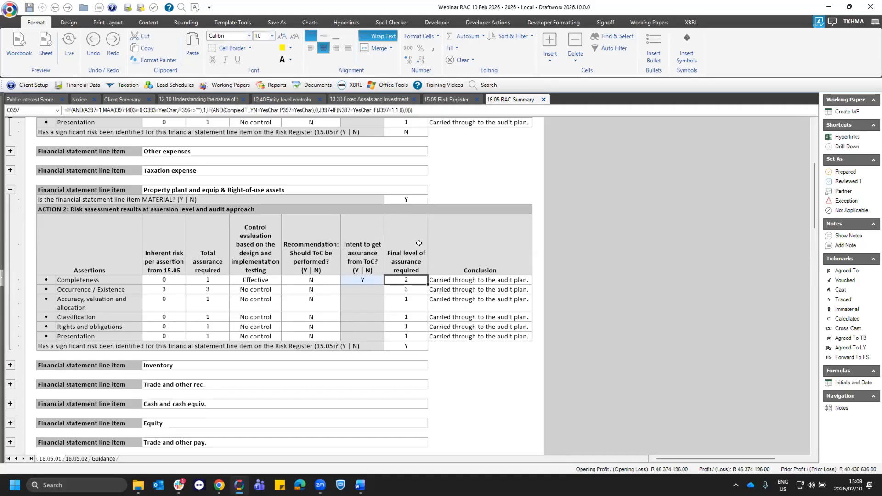
click(371, 278)
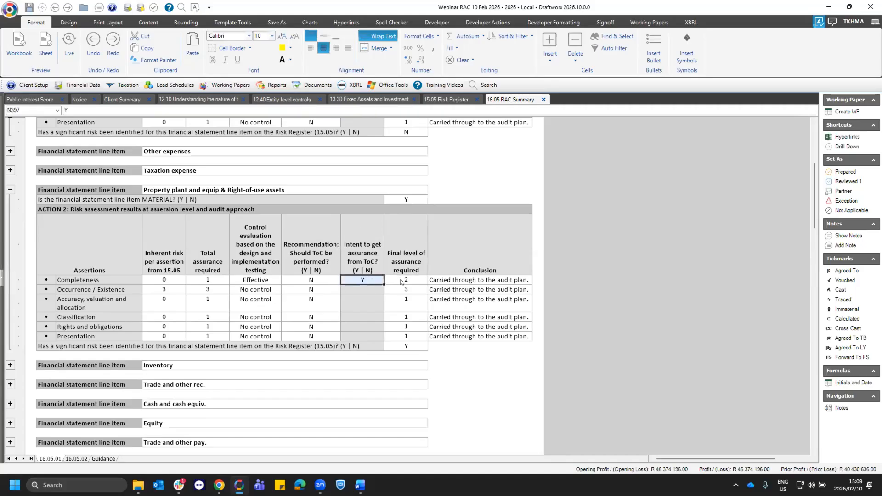
click(391, 280)
click(375, 283)
key(Down)
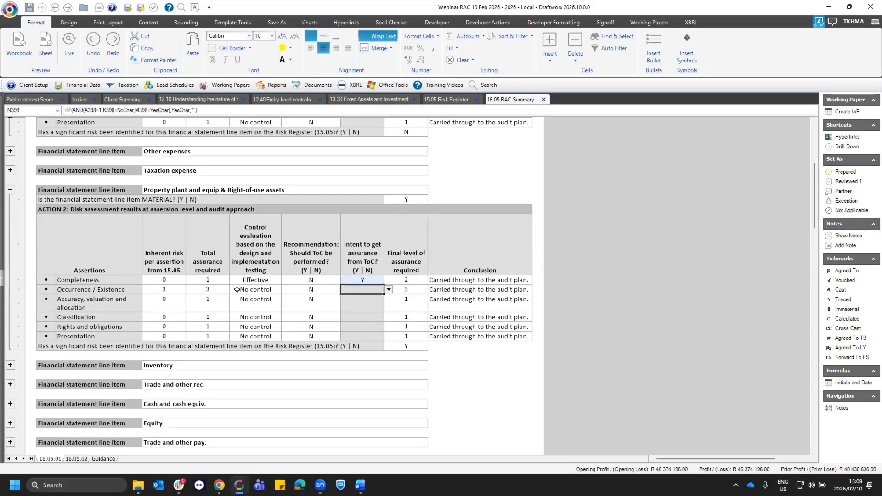
- Examine the materiality answer, inherent risk and total assurance required per assertion for Payroll expenses
scroll(237, 289, up, 3)
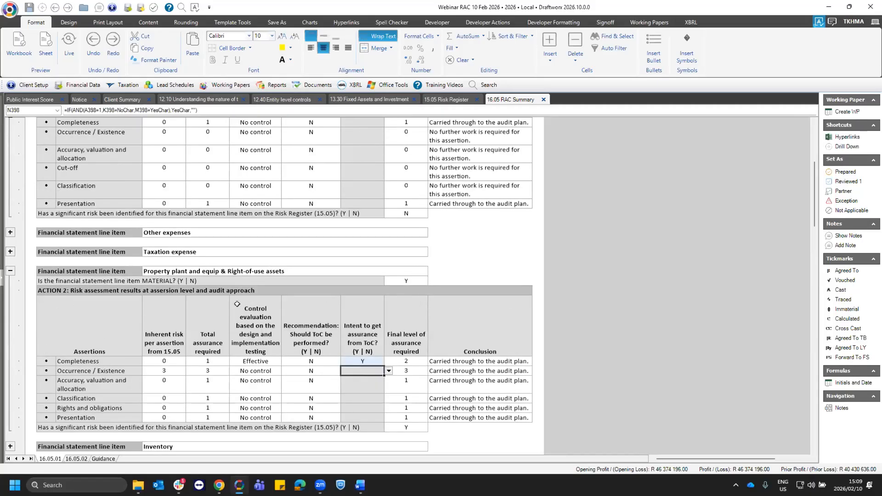
scroll(234, 304, up, 12)
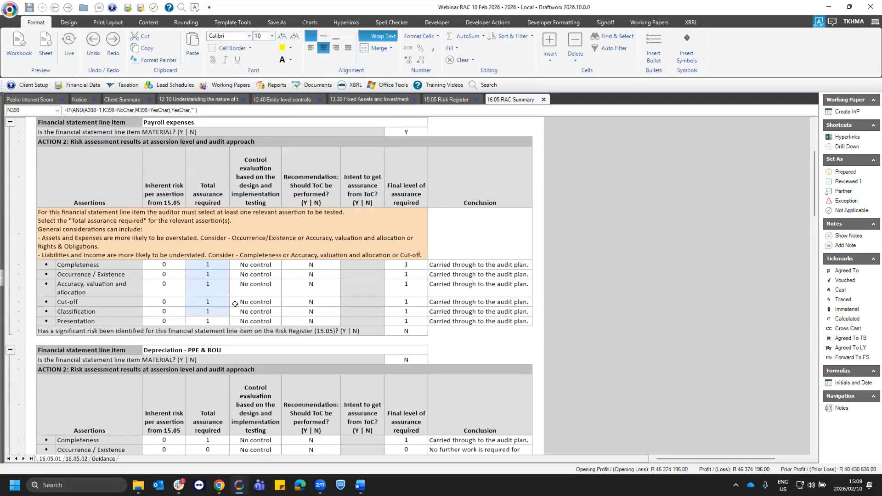
scroll(82, 169, up, 1)
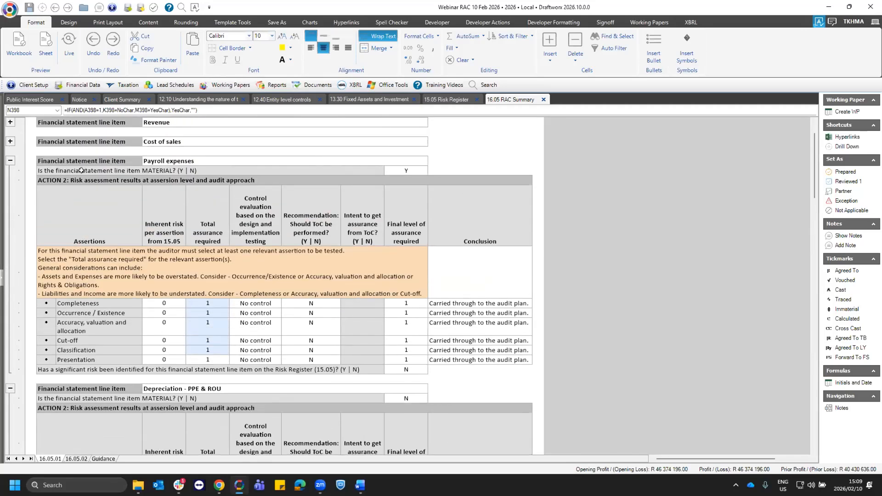
drag(69, 169, 417, 174)
click(407, 169)
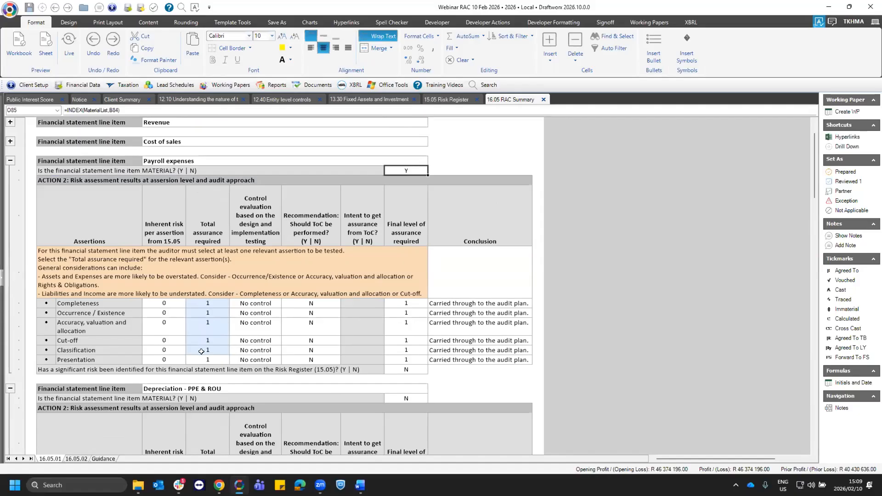
drag(76, 303, 79, 352)
drag(209, 304, 209, 350)
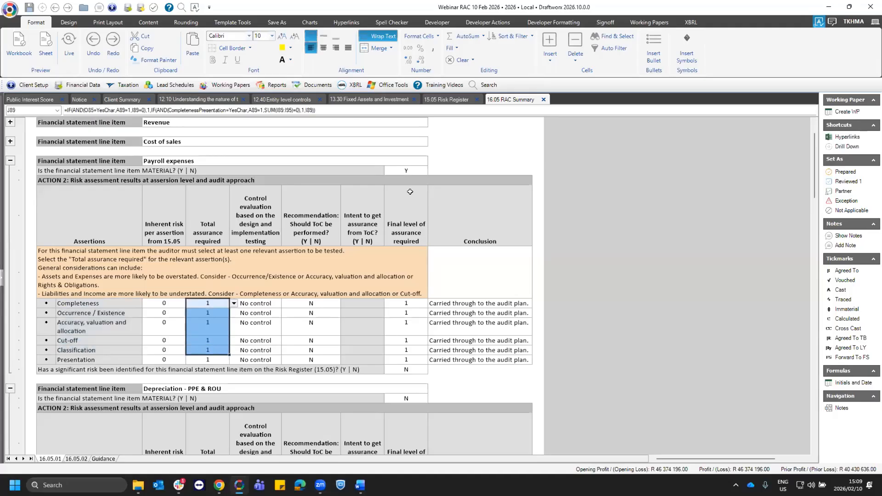
click(415, 169)
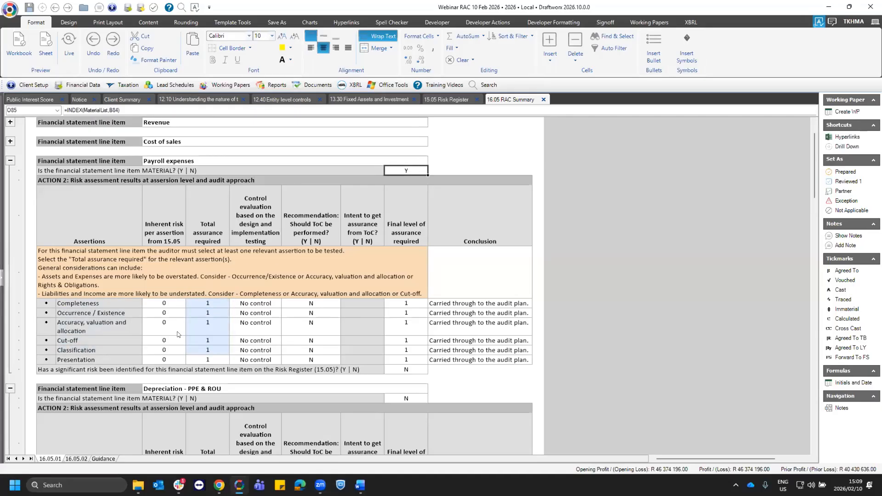
drag(164, 304, 168, 360)
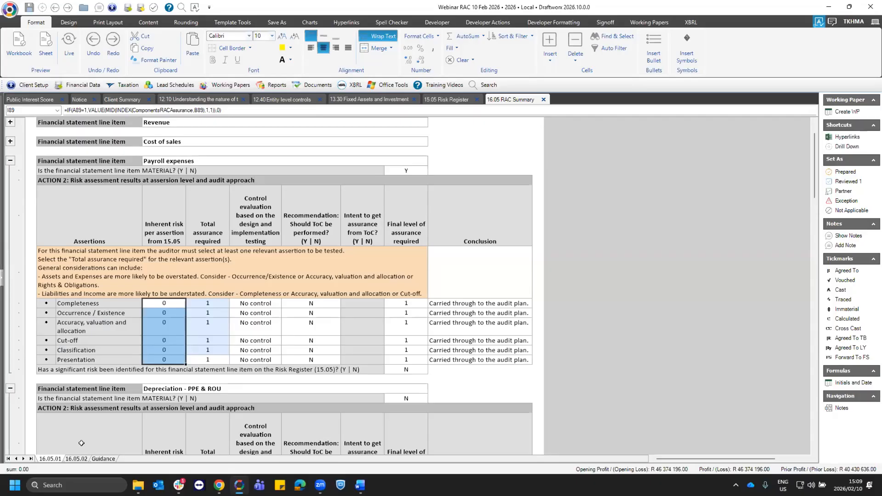
- View the 16.05.02 assurance summary and read the Guidance sheet's ACTION 1 notes on material financial statement line items
click(74, 458)
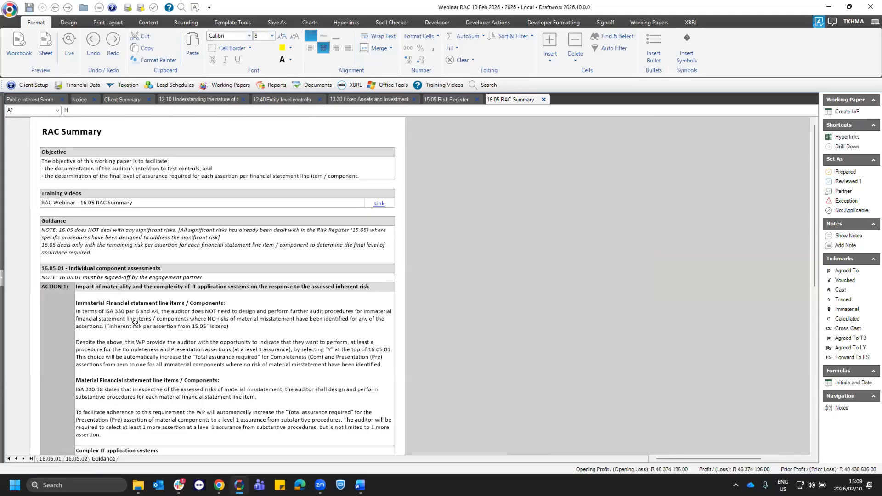
scroll(135, 323, down, 2)
click(117, 322)
click(103, 308)
click(115, 326)
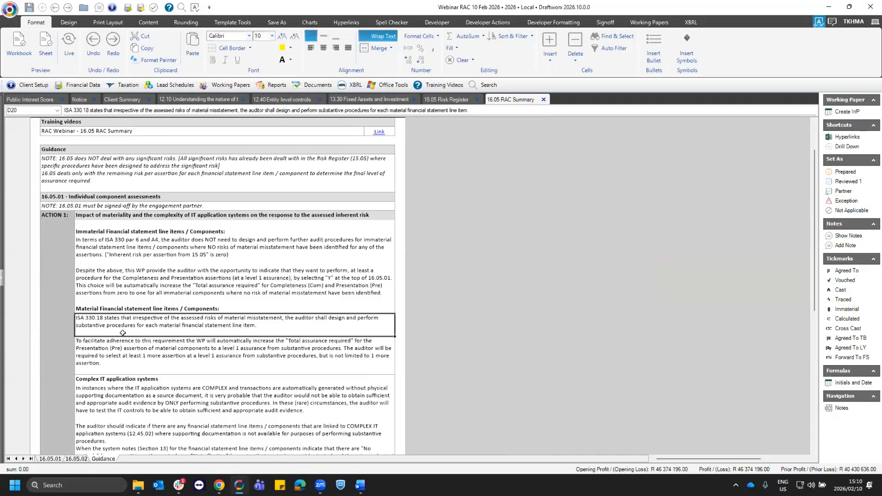
click(237, 352)
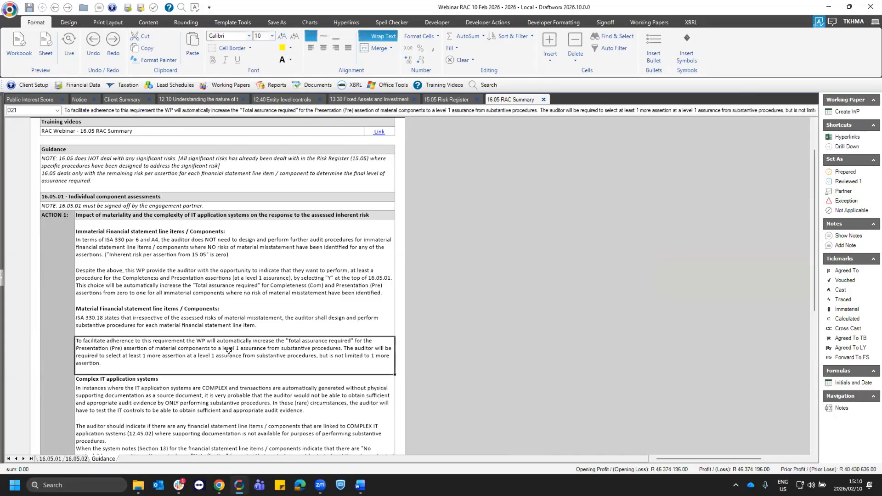
- Return to 16.05.01 and examine the total assurance required for Presentation and the other Payroll expenses assertions
click(54, 459)
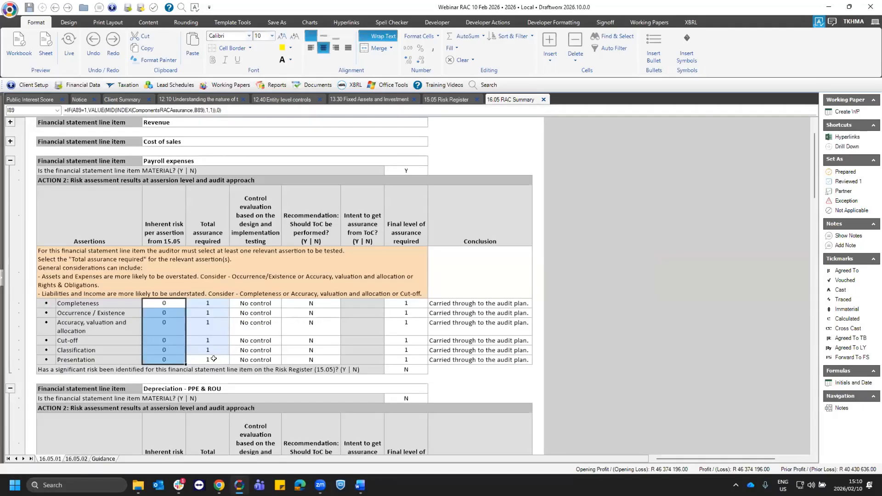
click(214, 359)
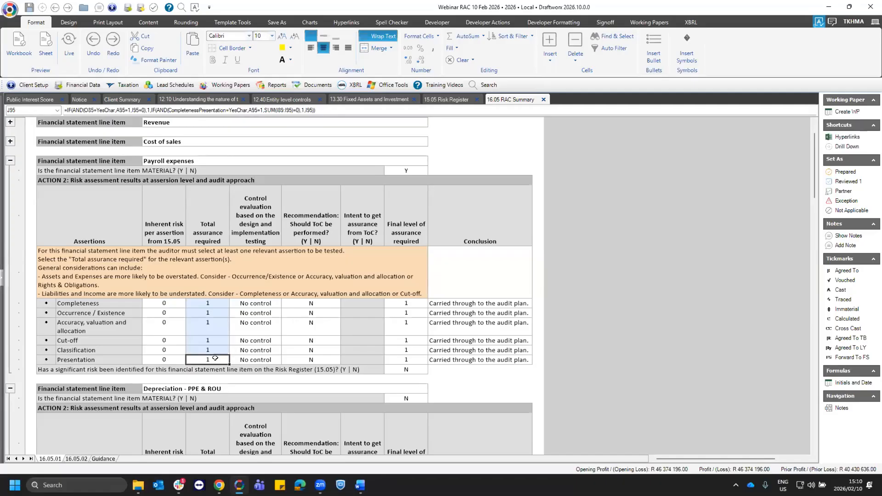
drag(212, 301, 216, 350)
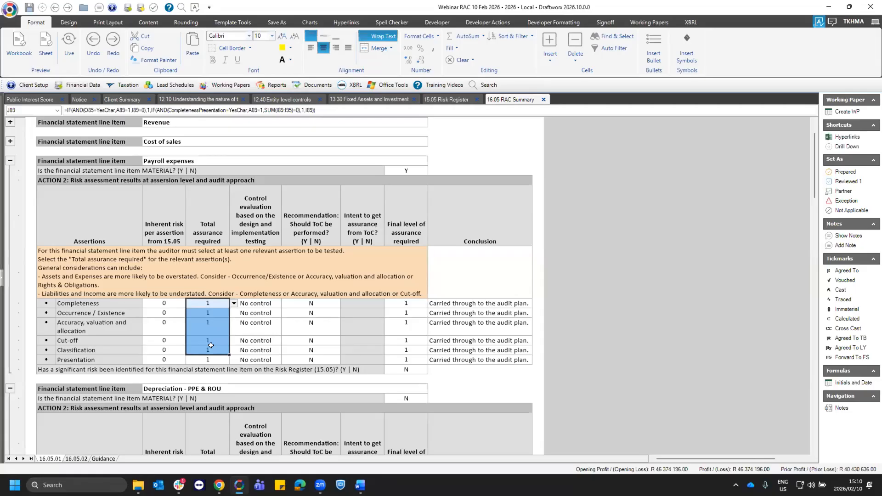
- Set Payroll expenses' total assurance required to 0 for Completeness, Occurrence / Existence, Accuracy, valuation and allocation, Cut-off and Classification
click(233, 303)
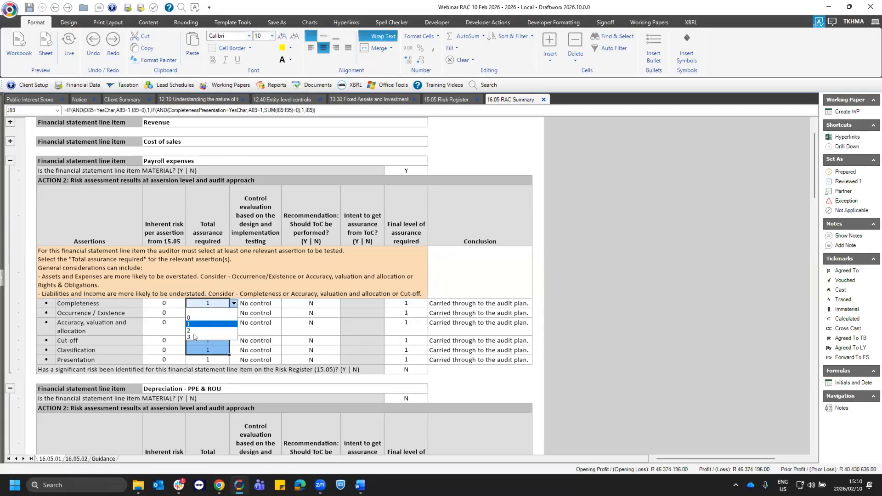
click(188, 318)
click(209, 321)
click(233, 321)
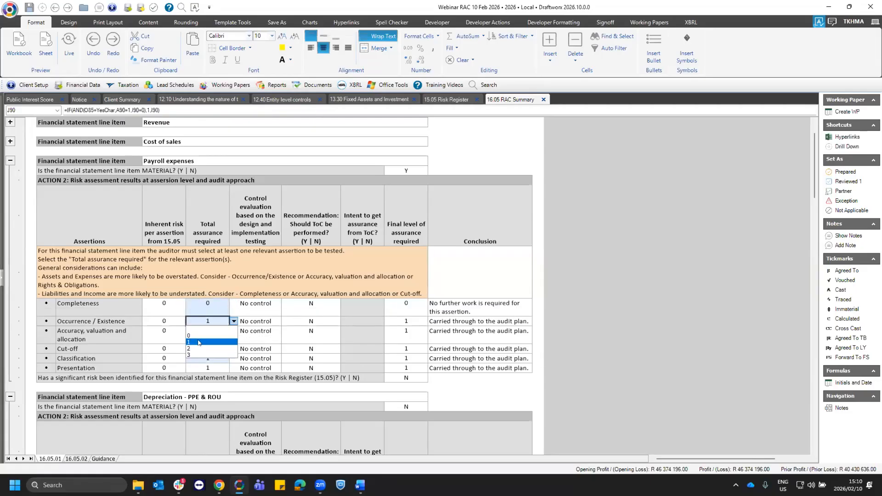
click(191, 336)
click(219, 341)
click(234, 348)
click(218, 362)
click(223, 359)
click(233, 359)
click(218, 366)
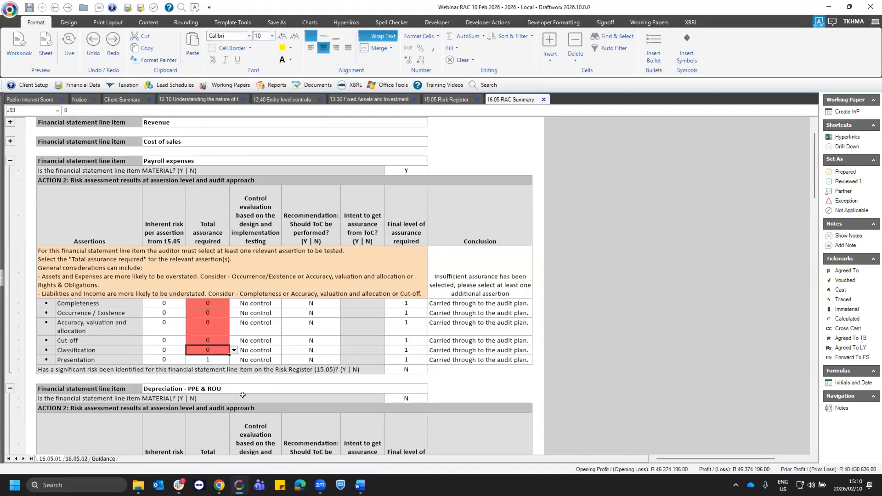
- Check the total assurance required against the final level of assurance for all Payroll expenses assertions
click(213, 301)
drag(214, 301, 208, 349)
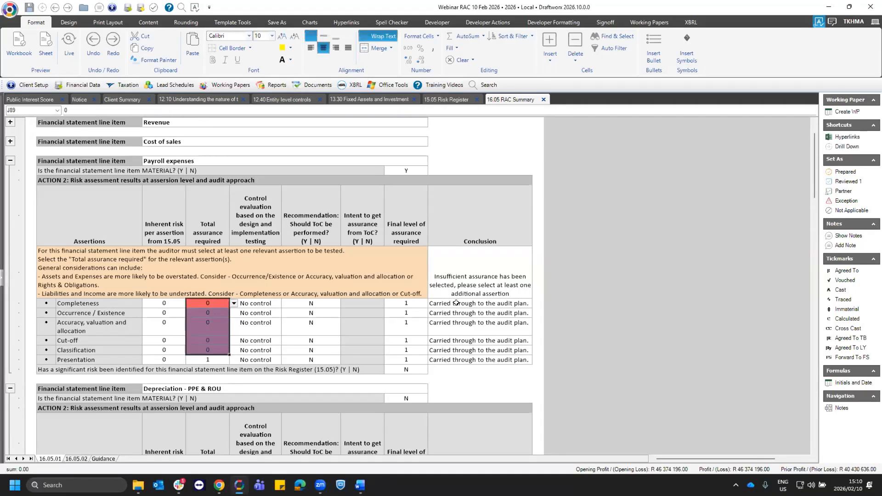
drag(412, 303, 418, 355)
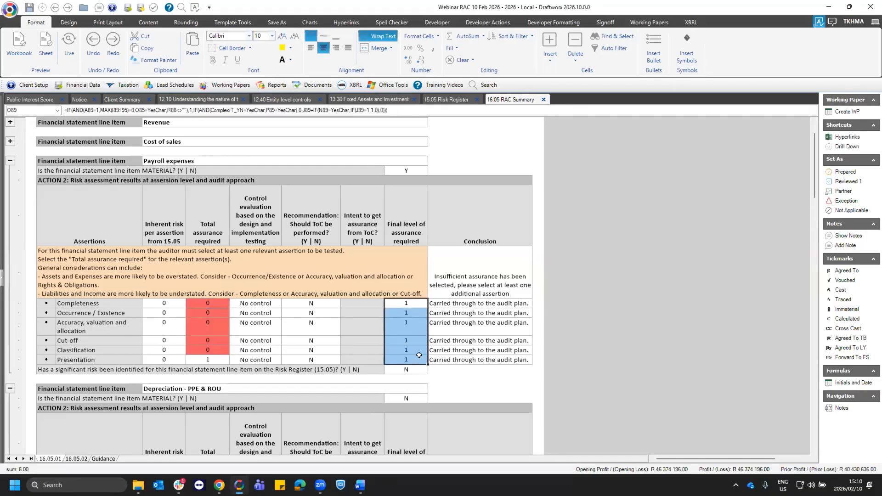
- Set Payroll expenses' total assurance required for Occurrence / Existence to 1 and review the assertion conclusions and materiality answer
click(214, 314)
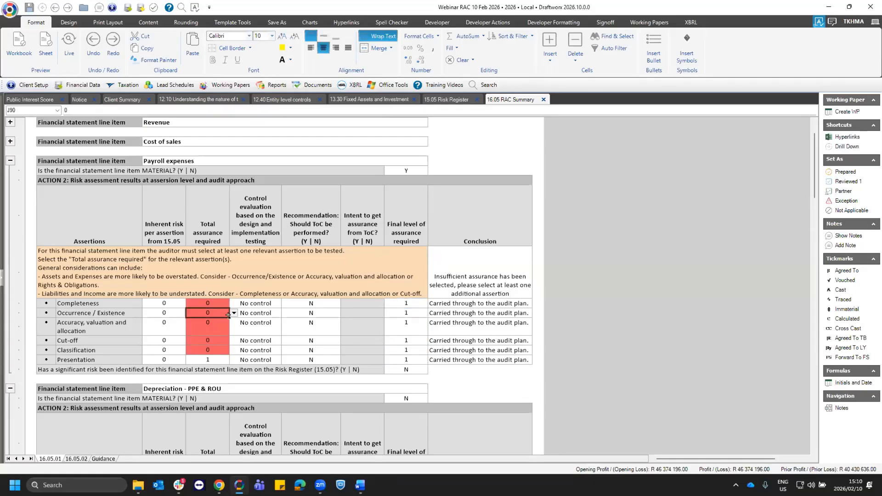
click(234, 312)
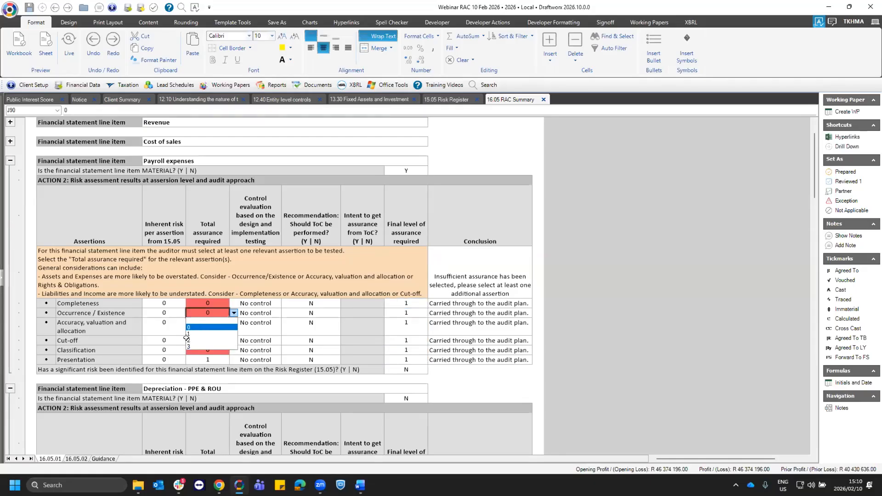
click(189, 334)
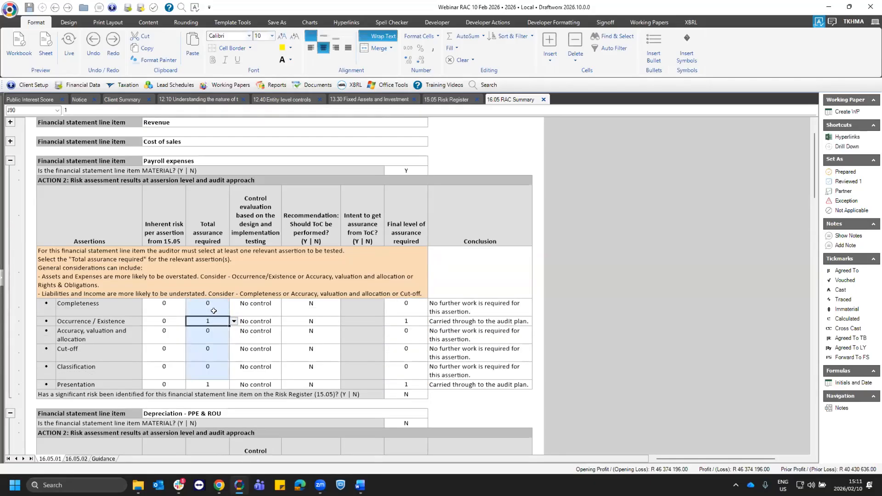
drag(208, 307, 208, 369)
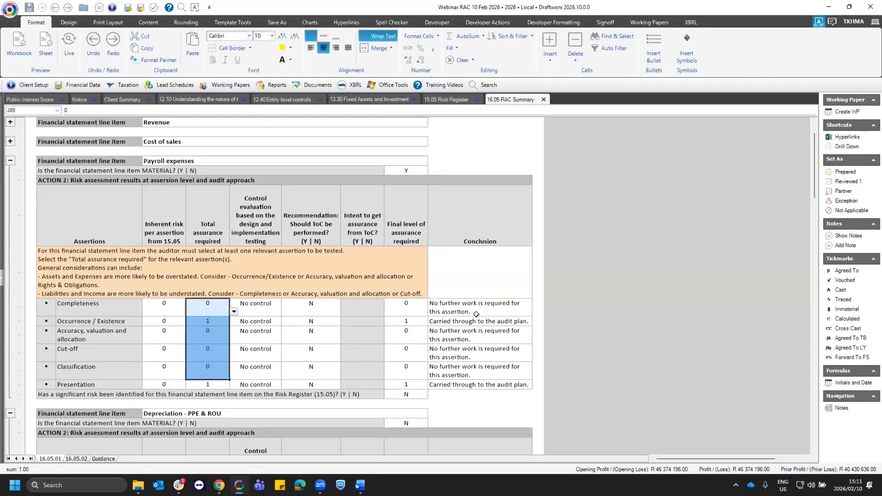
click(461, 316)
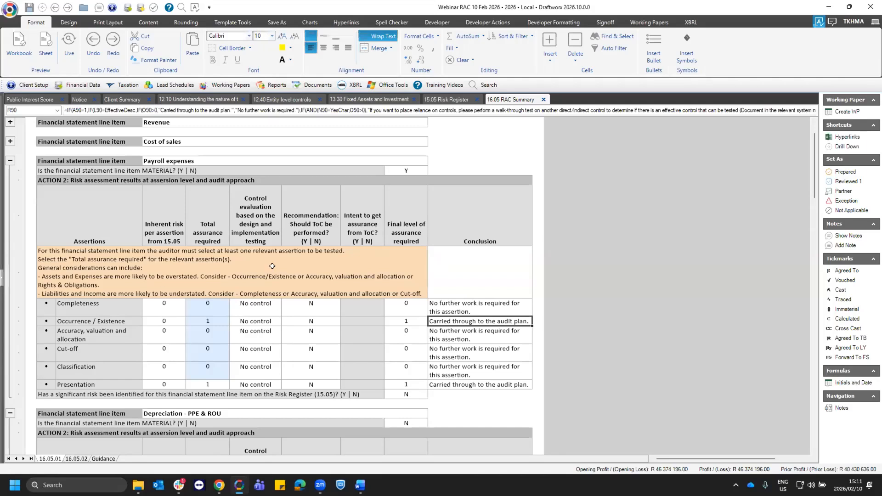
click(405, 171)
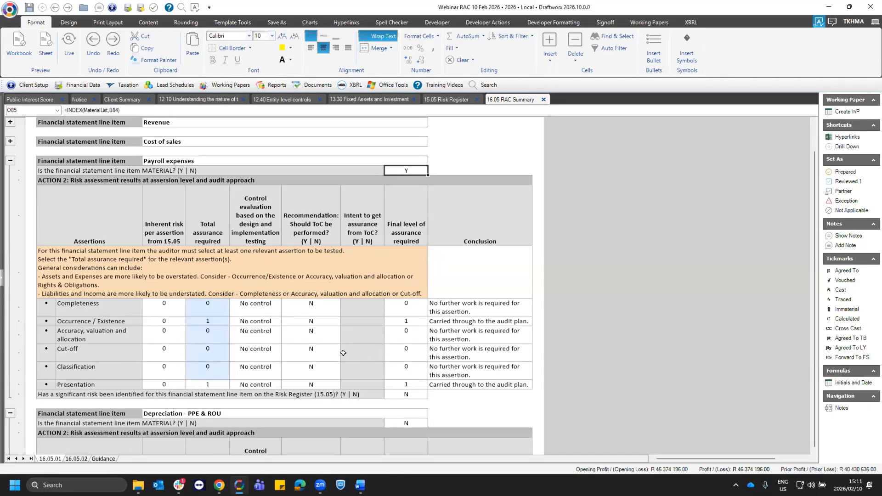
- Open 16.05.02 and review the final level of assurance and ToC intent per assertion for every component
key(ctrl+Page_Down)
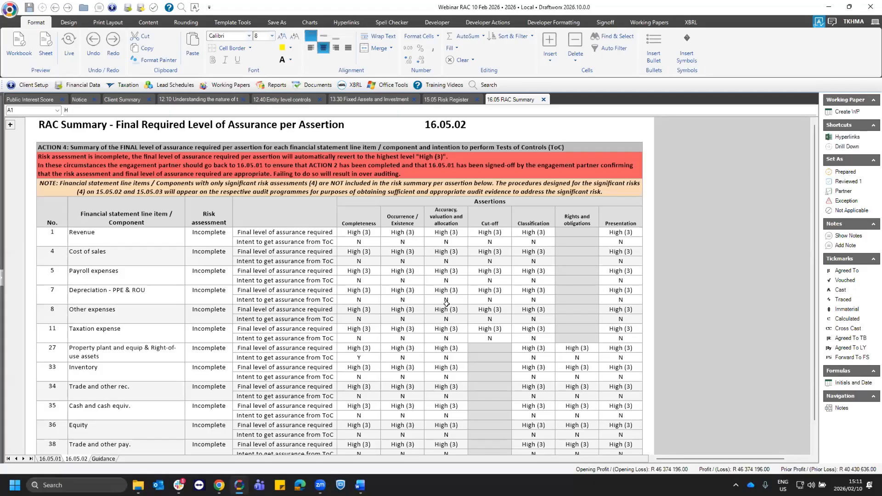
click(362, 233)
scroll(401, 304, down, 1)
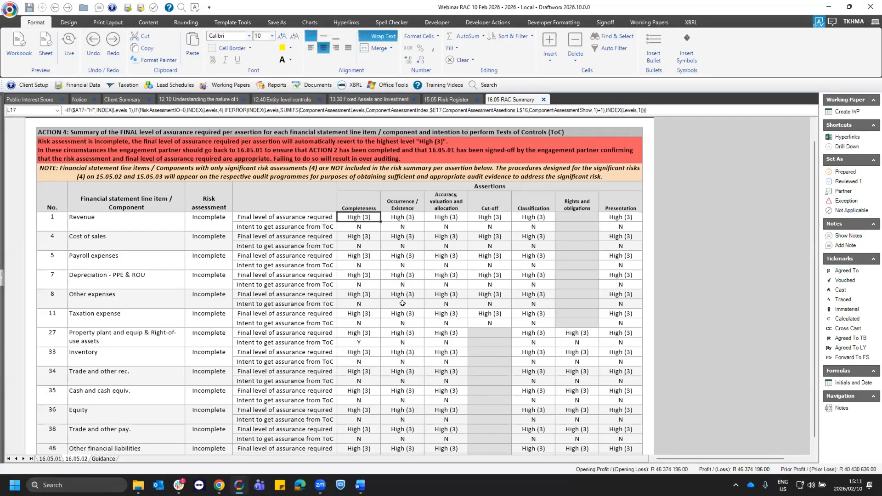
click(420, 343)
scroll(443, 333, down, 3)
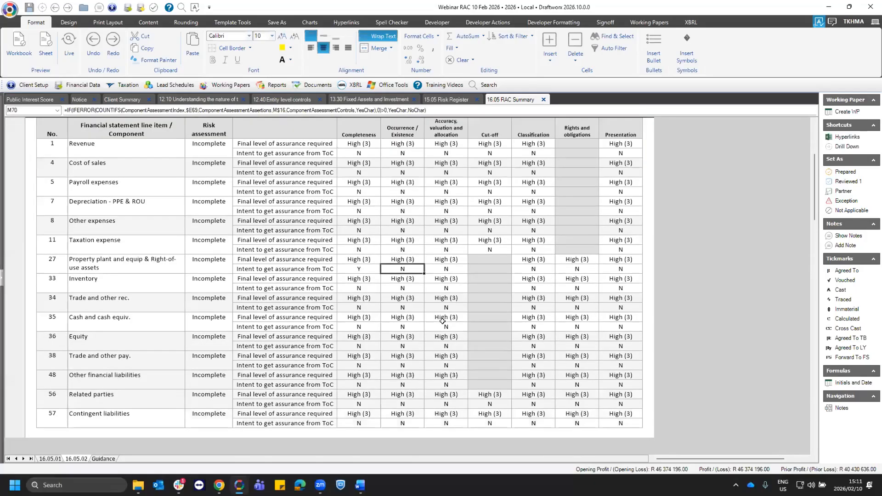
- In Action 3 of 16.05.01, answer Y to the engagement partner declaration and sign the working paper off as Partner
scroll(60, 447, down, 2)
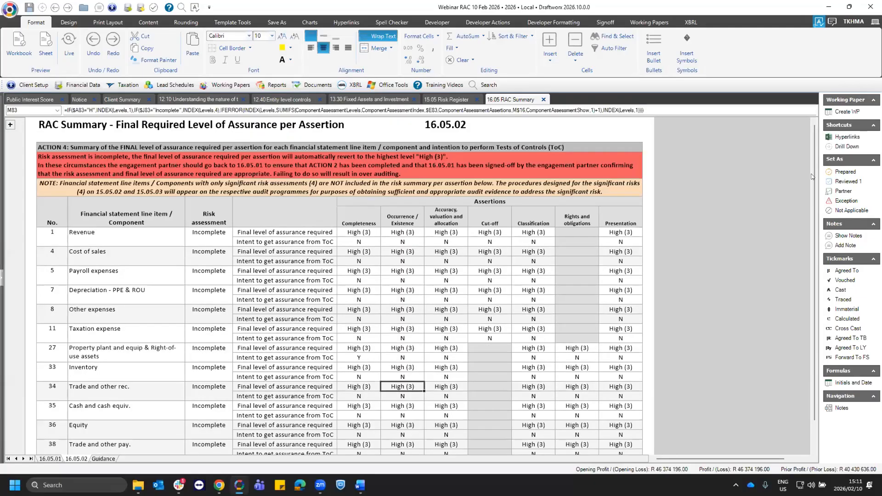
drag(812, 176, 798, 424)
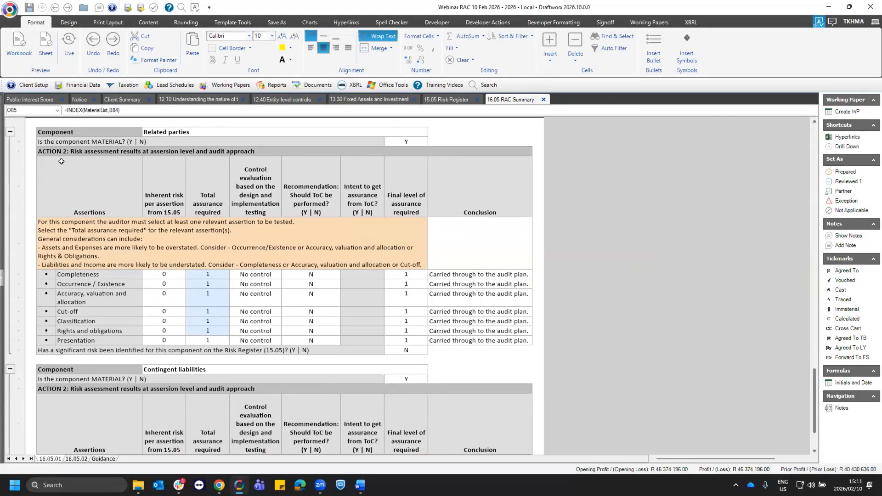
scroll(321, 303, down, 5)
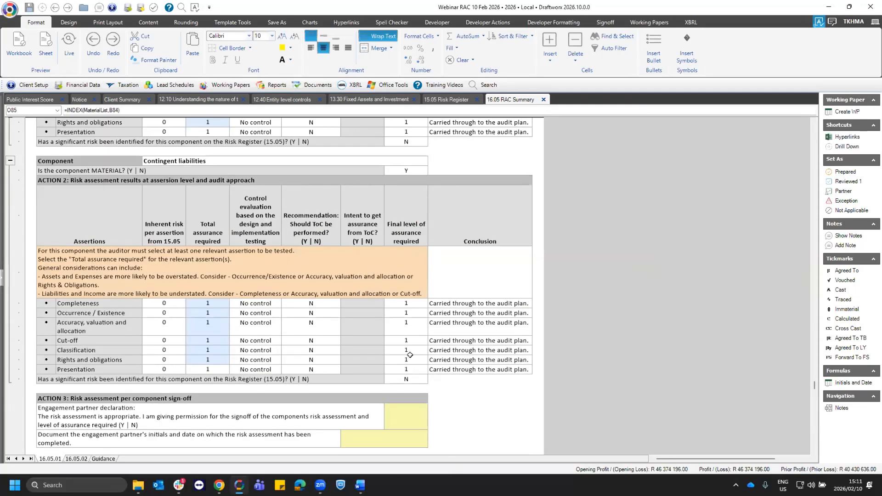
scroll(410, 355, down, 2)
click(370, 361)
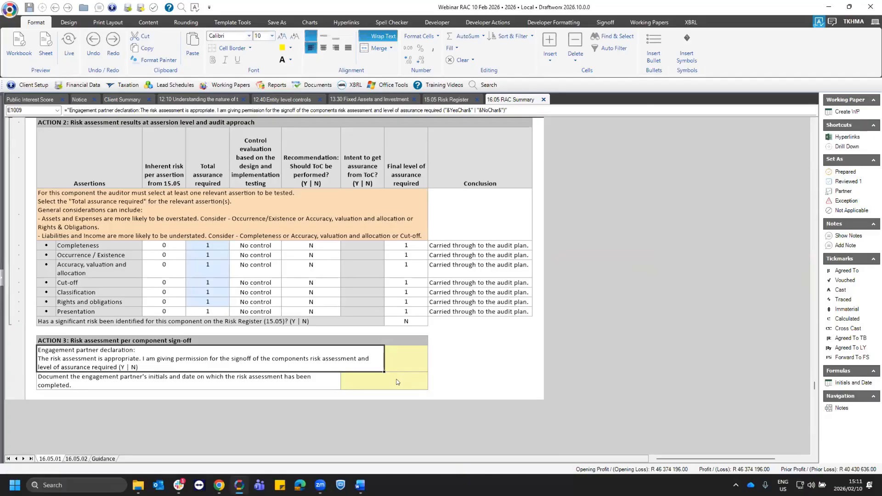
click(406, 358)
text(Y)
key(Return)
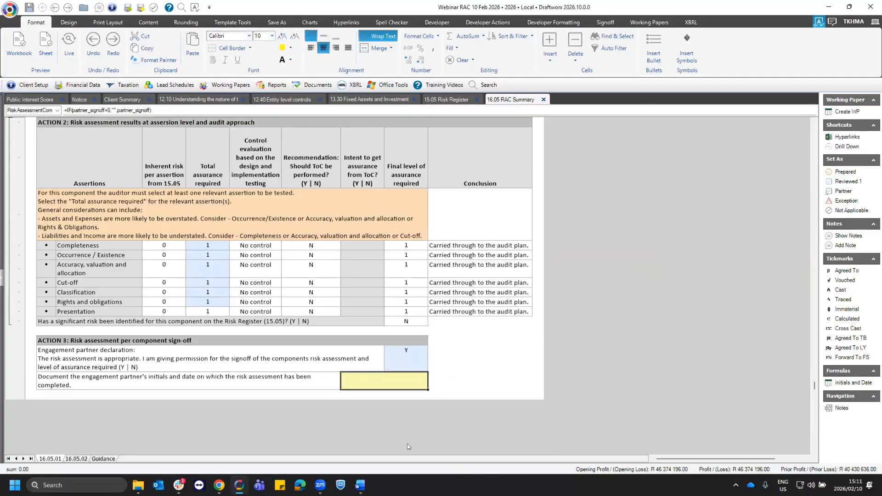
click(844, 192)
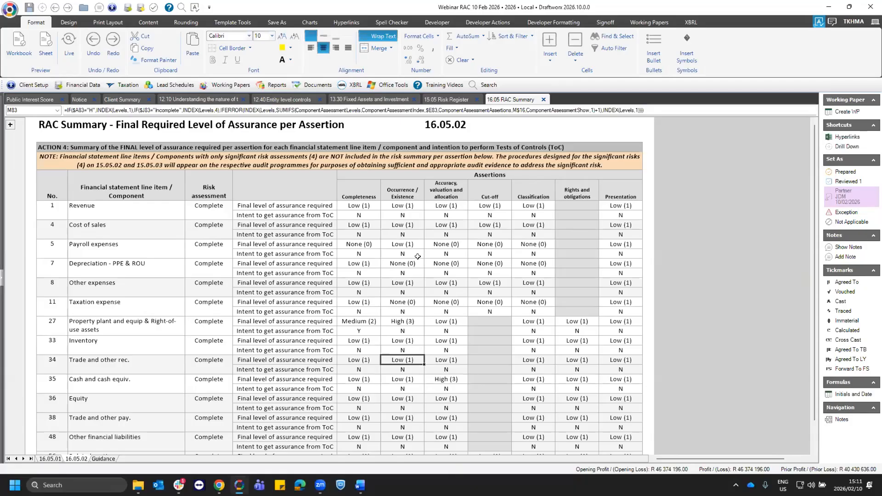
- Review the final levels of assurance per assertion in 16.05.02 and recheck the Action 3 sign-off fields in 16.05.01
click(446, 330)
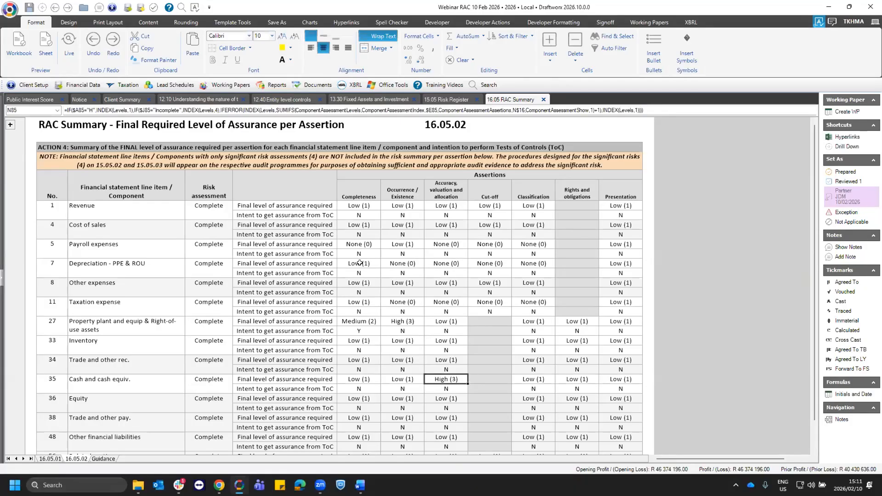
click(359, 301)
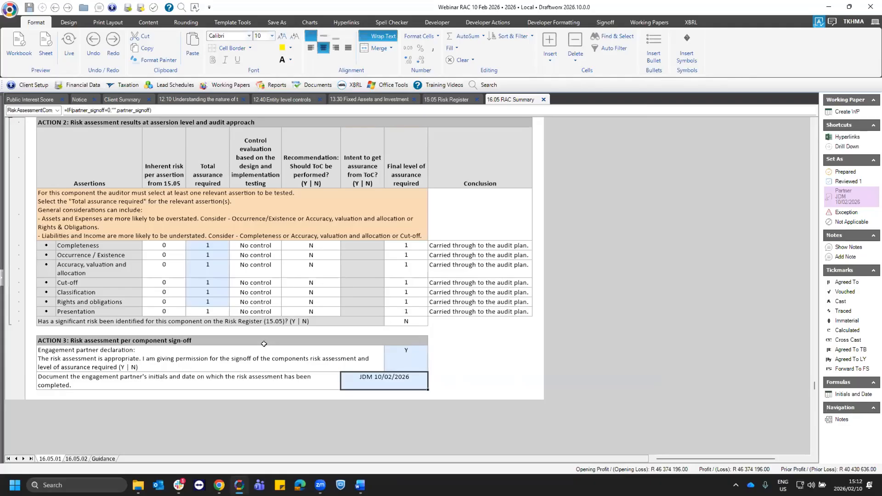
click(212, 252)
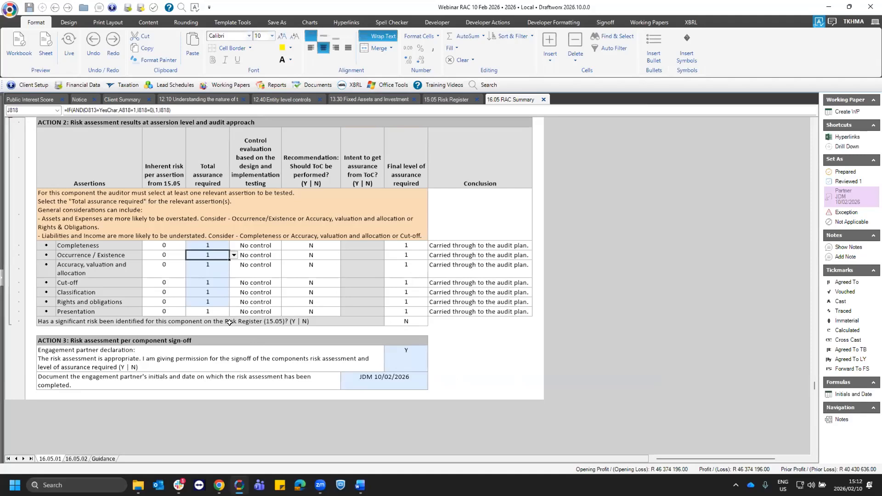
click(407, 358)
click(410, 376)
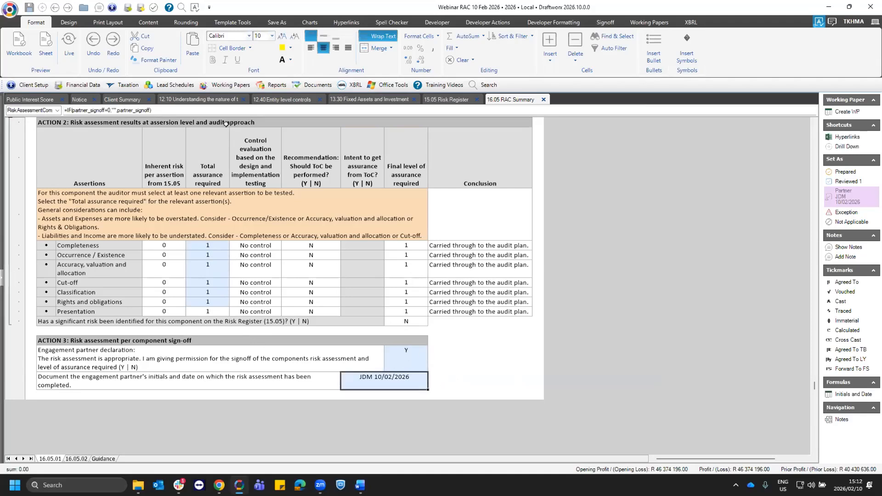
- Open the 17.05 Audit Plan and locate the Completeness assertion of Property plant and equip & Right-of-use assets
click(229, 87)
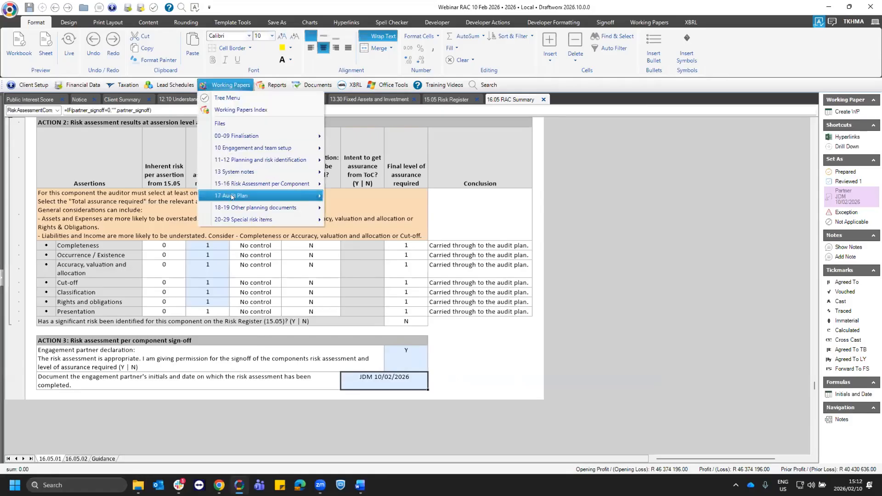
mouse_move(232, 197)
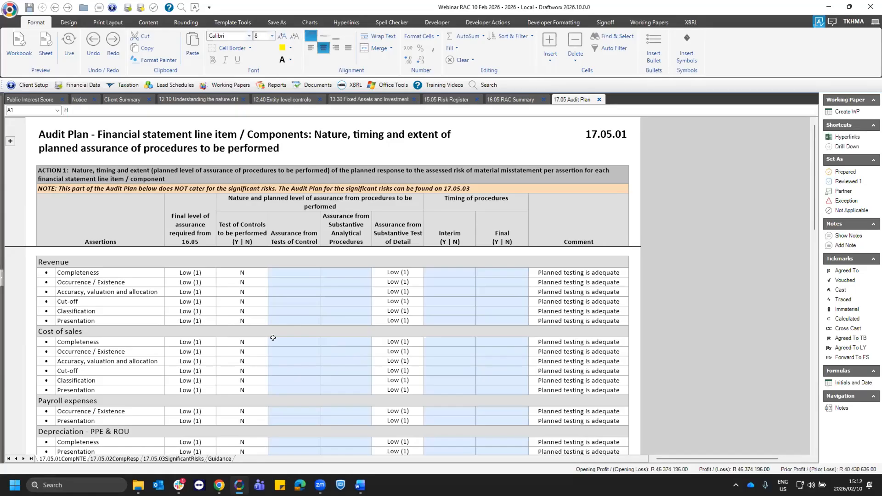
scroll(312, 360, down, 1)
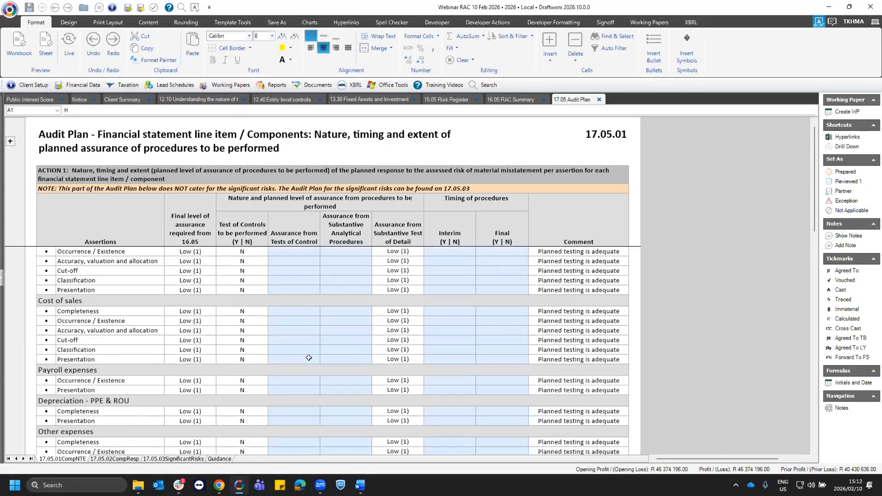
scroll(309, 358, down, 5)
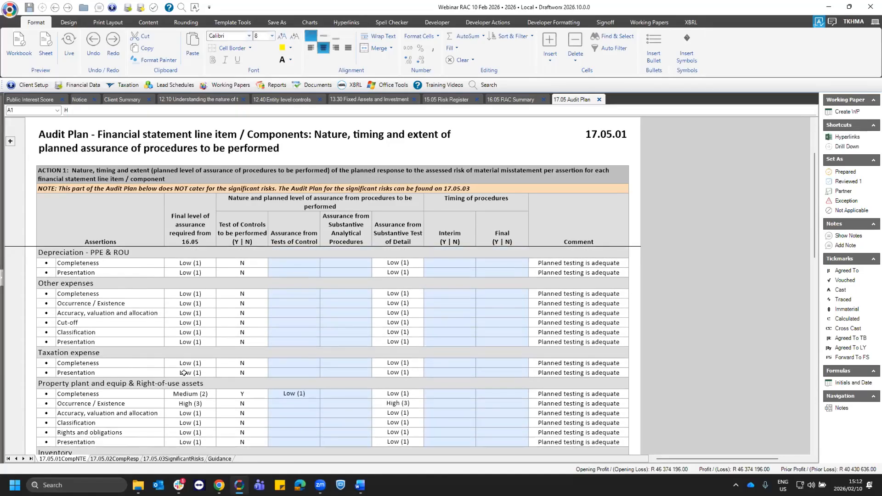
click(135, 370)
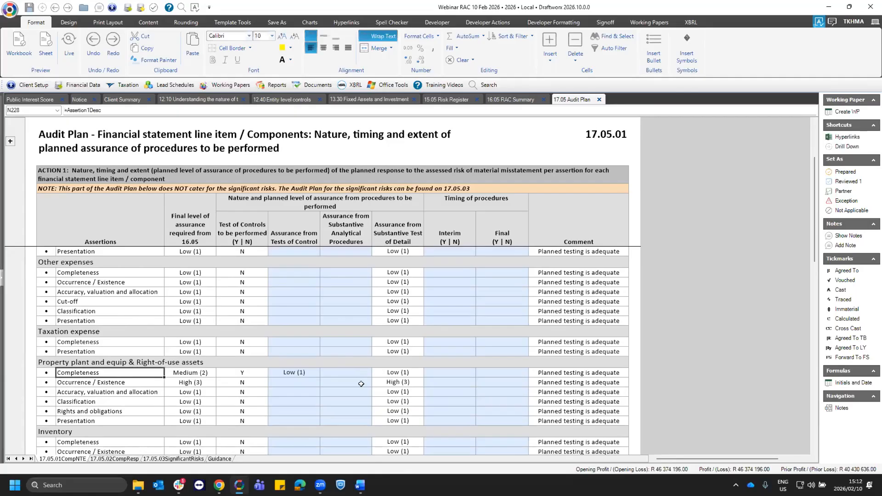
- Examine the property, plant and equipment Completeness row's assurance from Tests of Control, its selectable levels, and its Substantive Test of Detail assurance
click(294, 372)
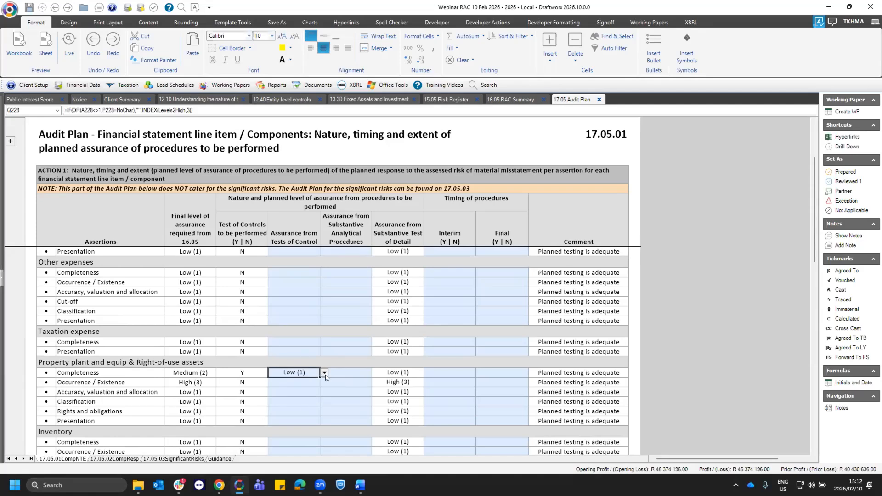
click(150, 372)
click(295, 372)
click(324, 373)
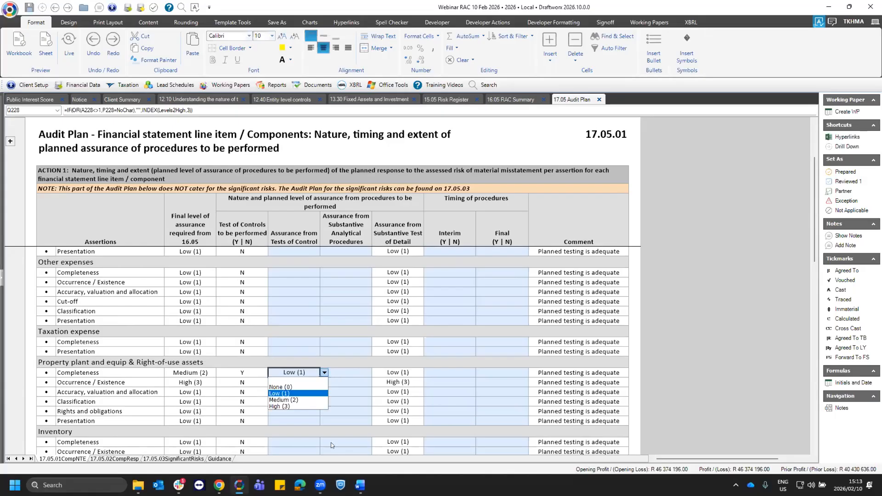
click(294, 373)
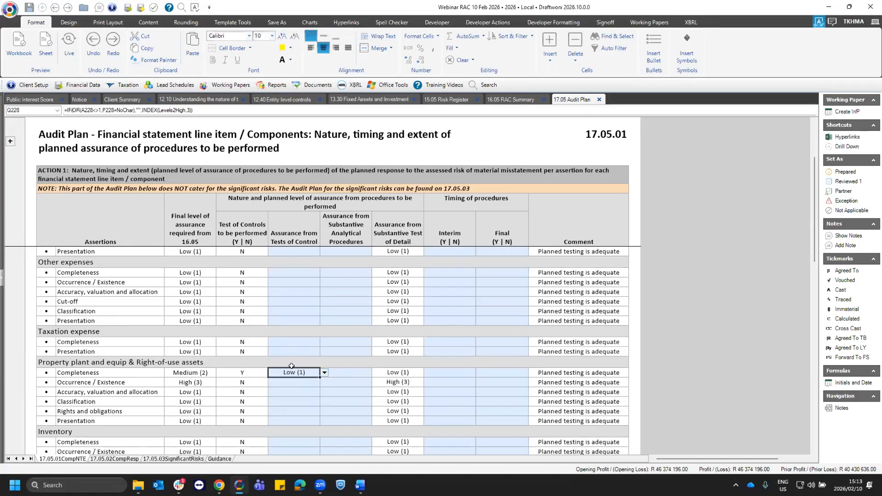
click(398, 372)
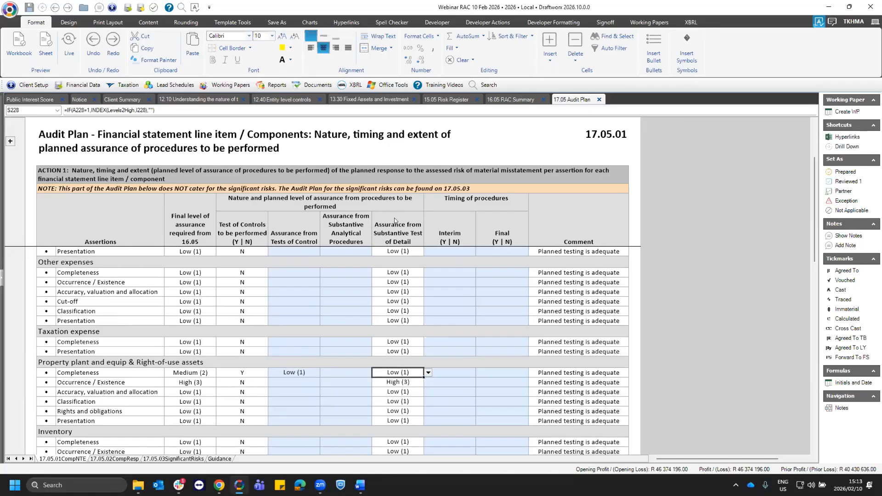
drag(403, 244, 397, 332)
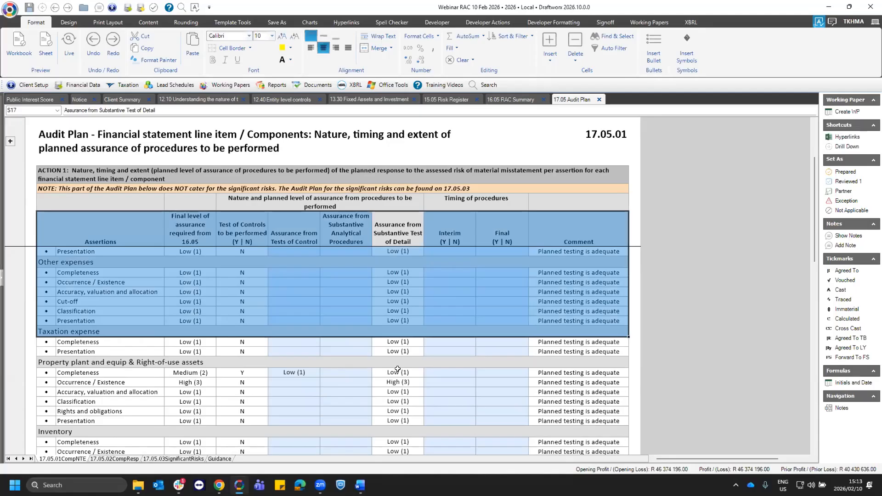
click(381, 372)
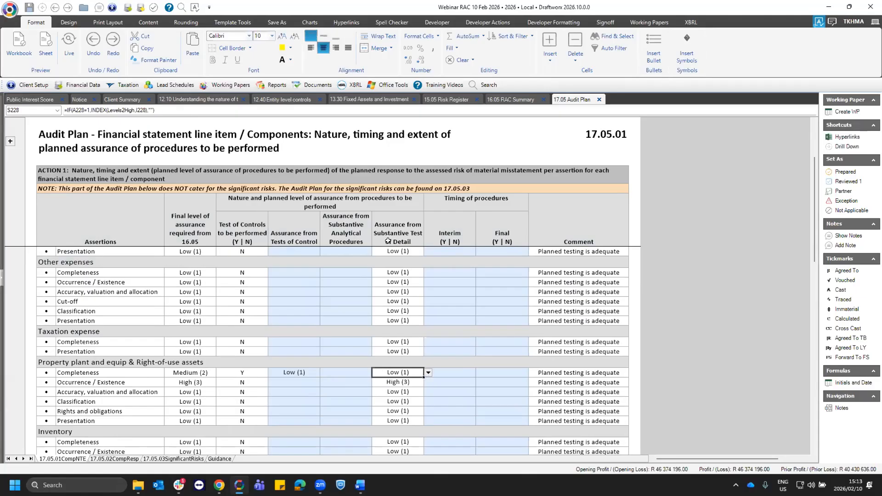
- Set the assurance from Substantive Analytical Procedures to Low (1) for property, plant and equipment Completeness
click(358, 369)
click(375, 374)
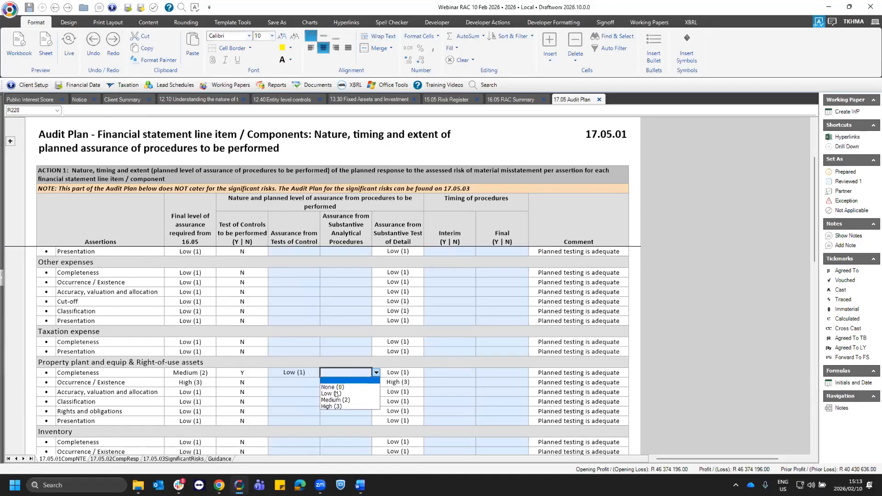
click(391, 370)
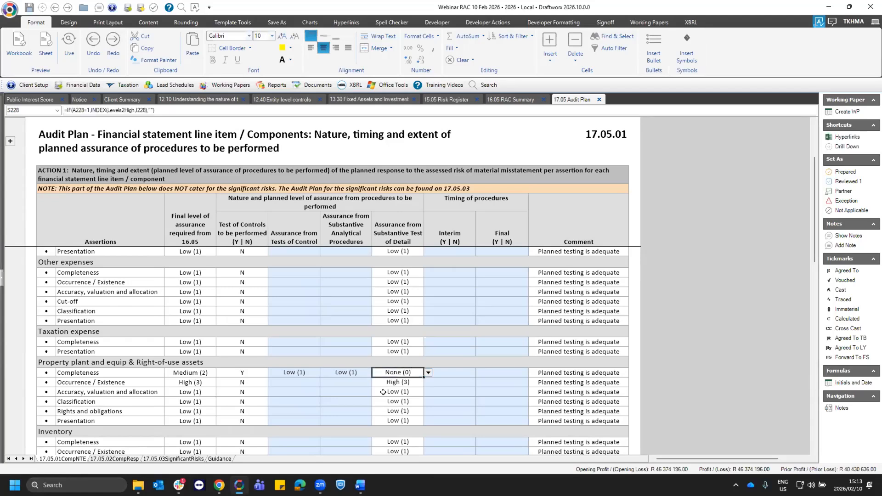
- Set the assurance from Substantive Test of Detail to Medium (2) for property, plant and equipment Completeness and check the row's comment
click(428, 372)
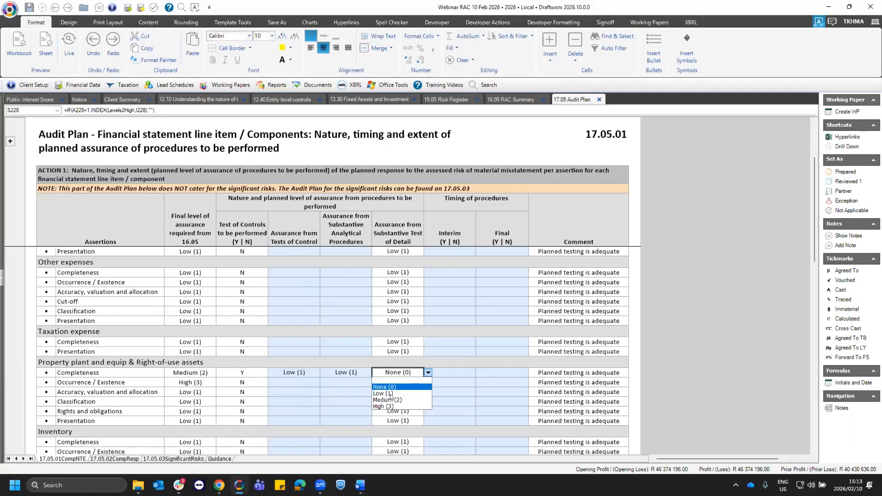
click(388, 399)
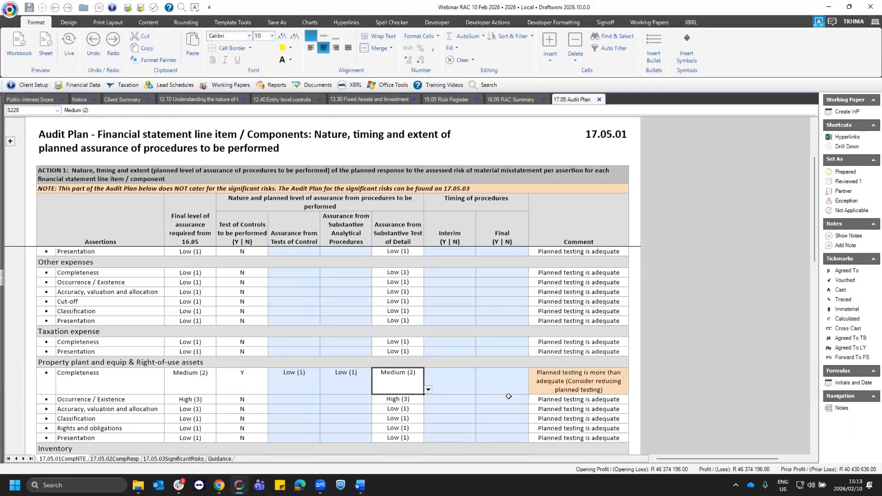
click(578, 383)
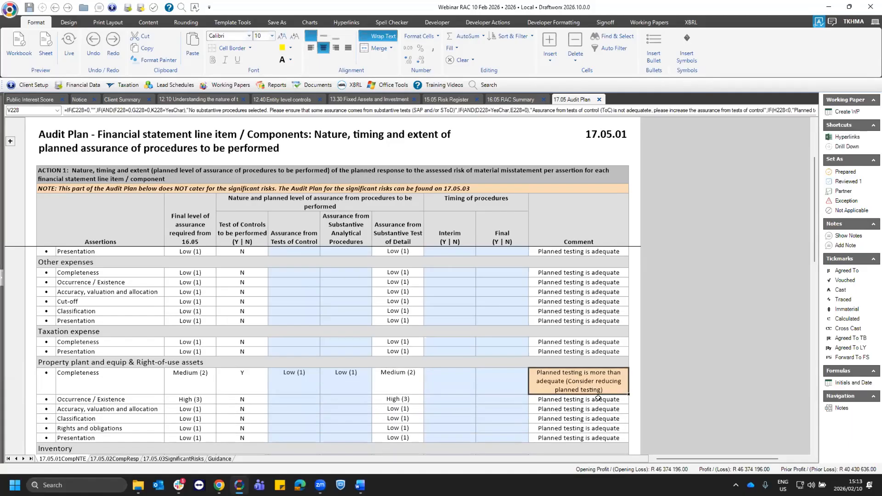
scroll(596, 403, down, 1)
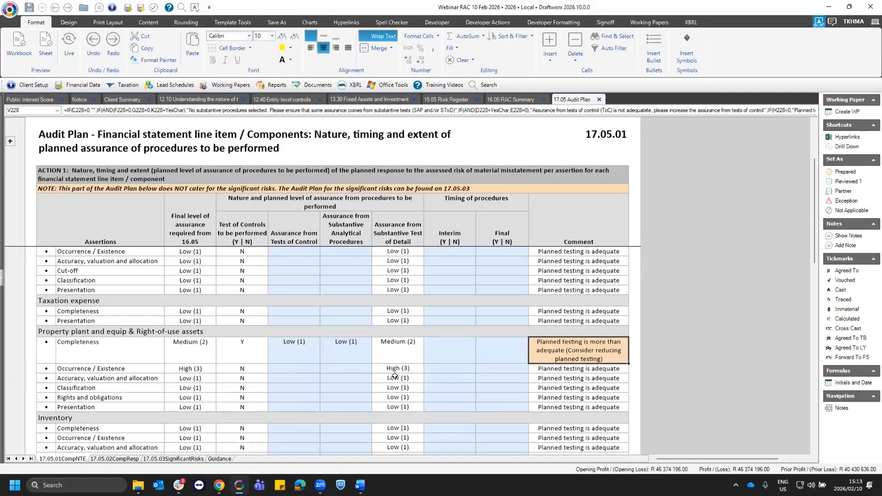
scroll(394, 376, up, 1)
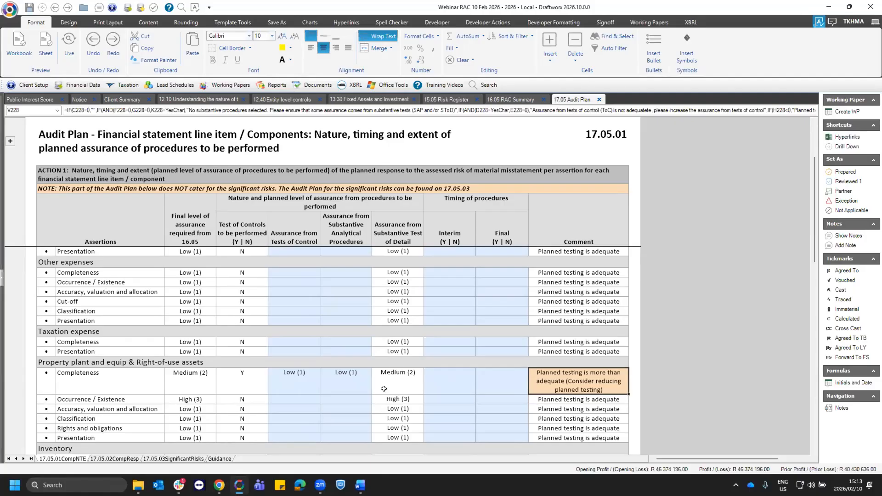
- Check the Tests of Control assurance cells for property, plant and equipment and Taxation expense Completeness, and Other expenses' Substantive Test of Detail assurance
click(305, 376)
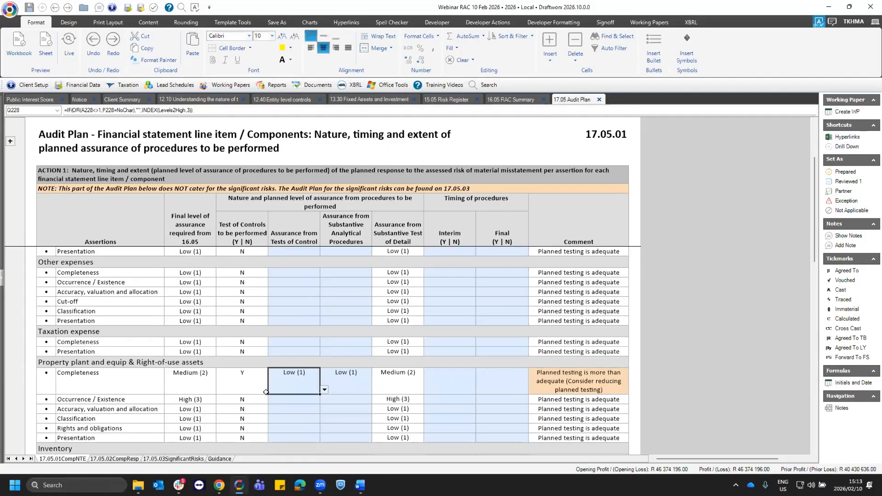
click(302, 343)
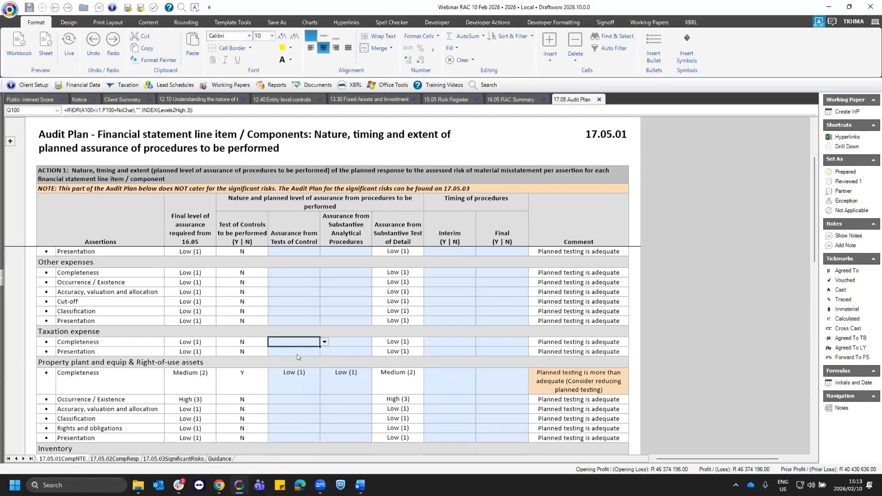
key(alt+Down)
click(286, 342)
click(413, 271)
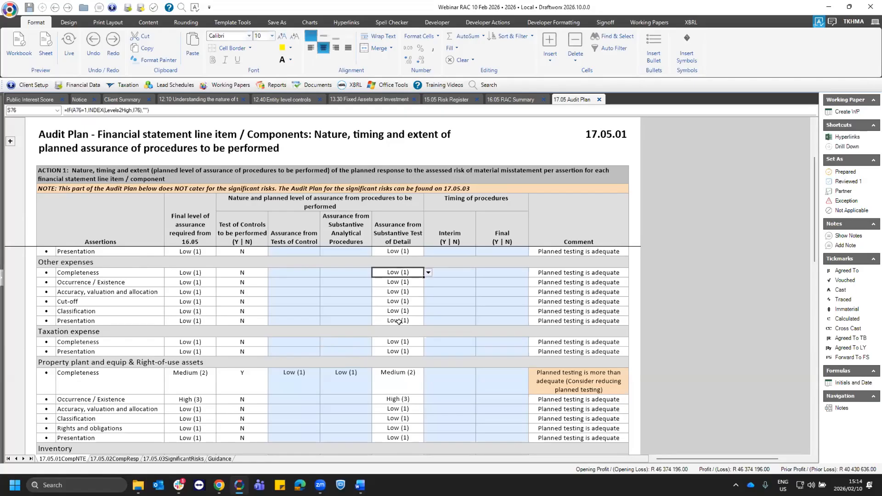
- Set Other expenses' Completeness assurance from Substantive Analytical Procedures to Low (1) and review the planned assurance column headings
click(348, 271)
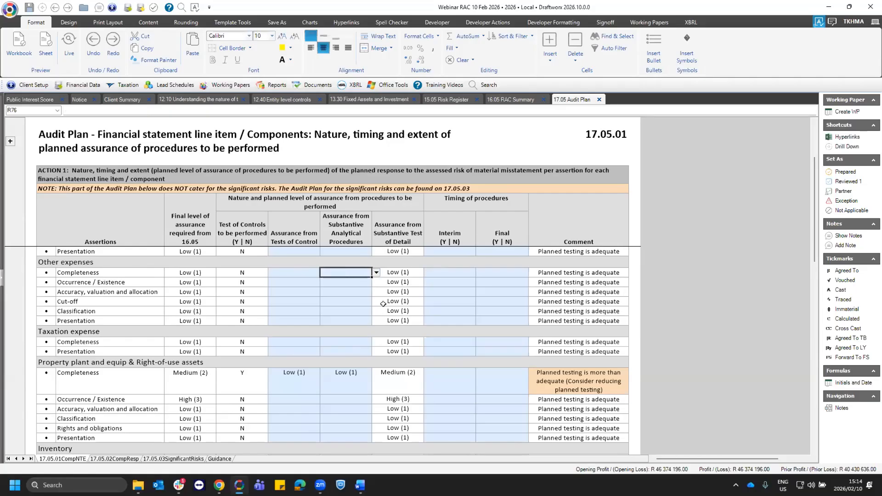
click(376, 273)
click(337, 293)
click(342, 235)
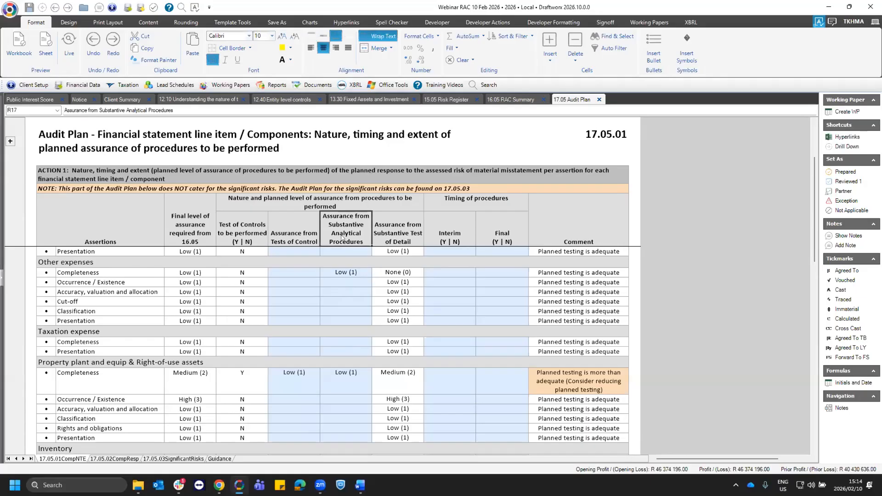
click(397, 228)
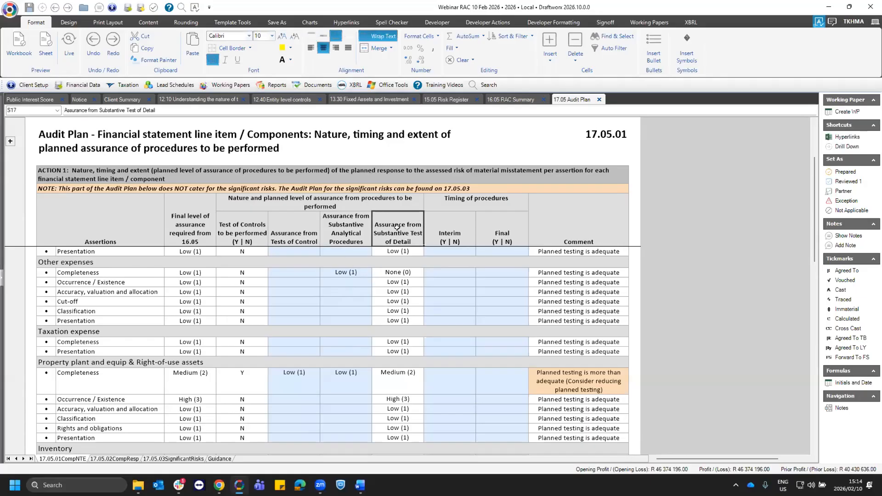
click(292, 233)
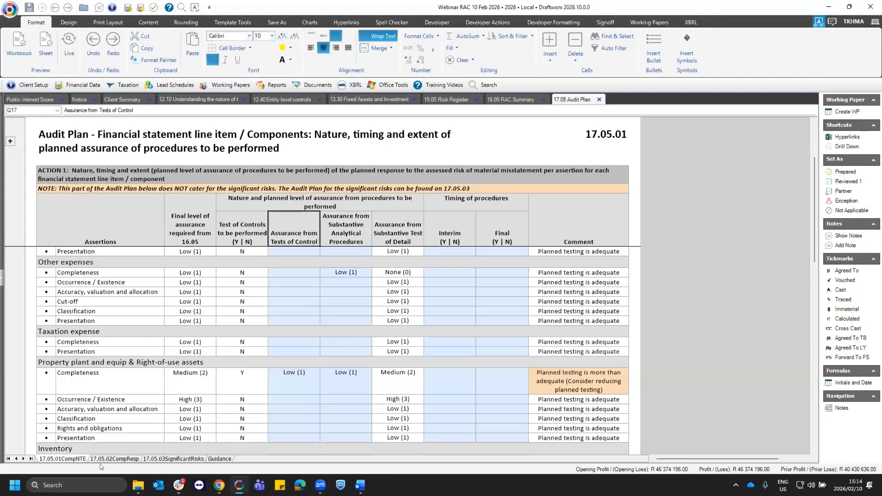
- Review the Test of Controls entries for Inventory and Property plant and equipment against the required assurance on 17.05.01
scroll(313, 350, down, 1)
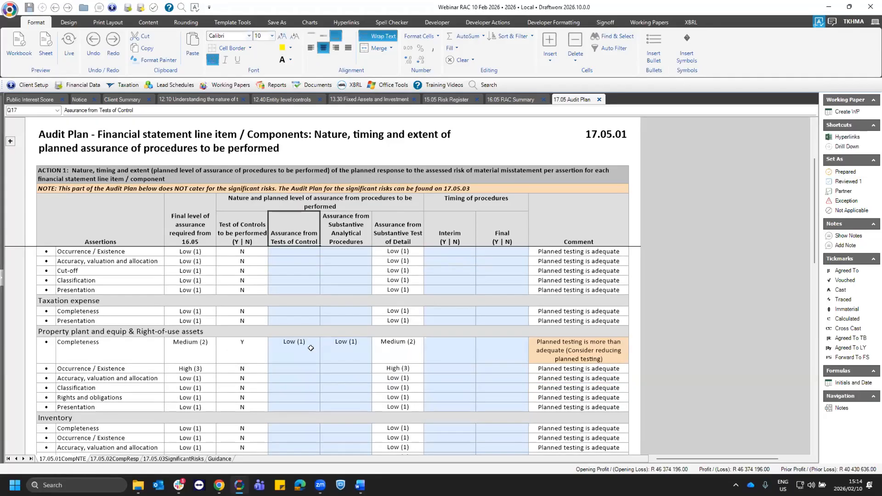
scroll(188, 381, down, 2)
click(190, 399)
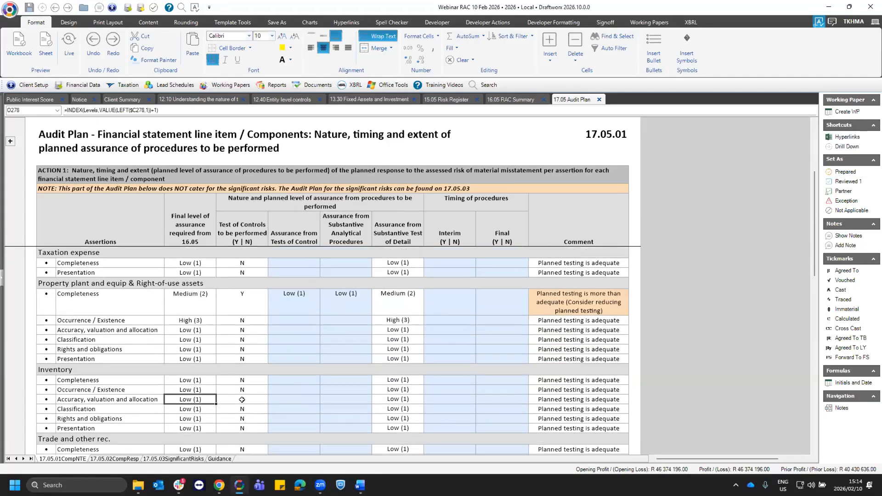
click(262, 401)
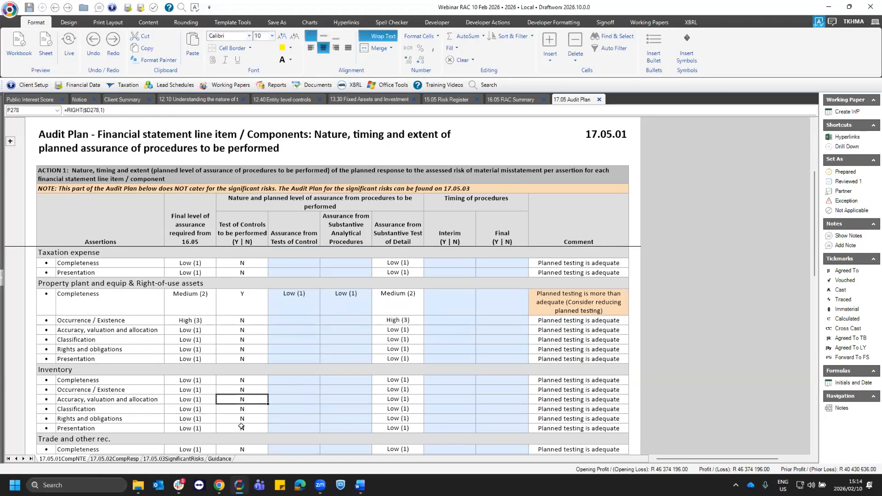
click(241, 426)
drag(271, 219, 213, 222)
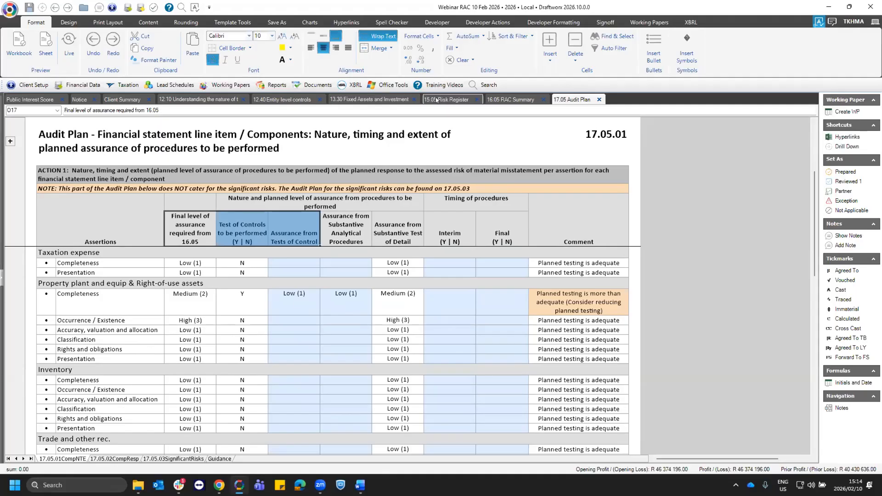
drag(242, 300, 241, 340)
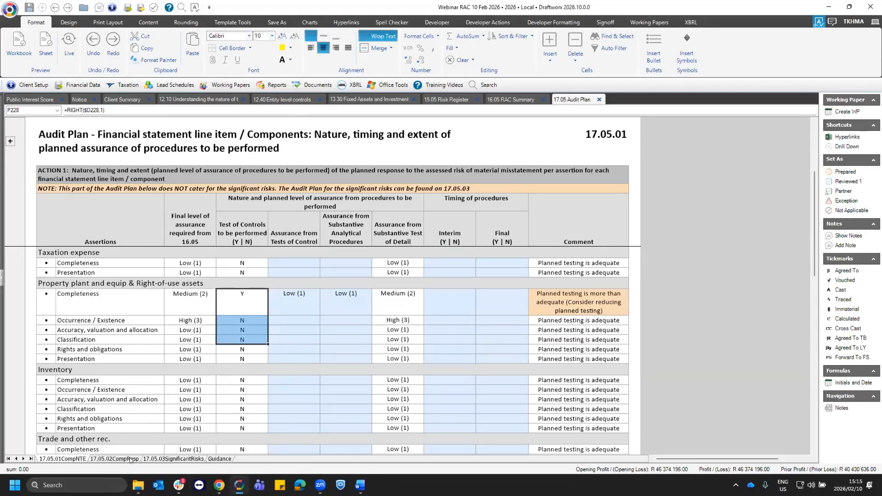
- Open the 17.05.02 responsibility sheet and examine the assignment and completion date cells for execution and each supervision level
click(113, 459)
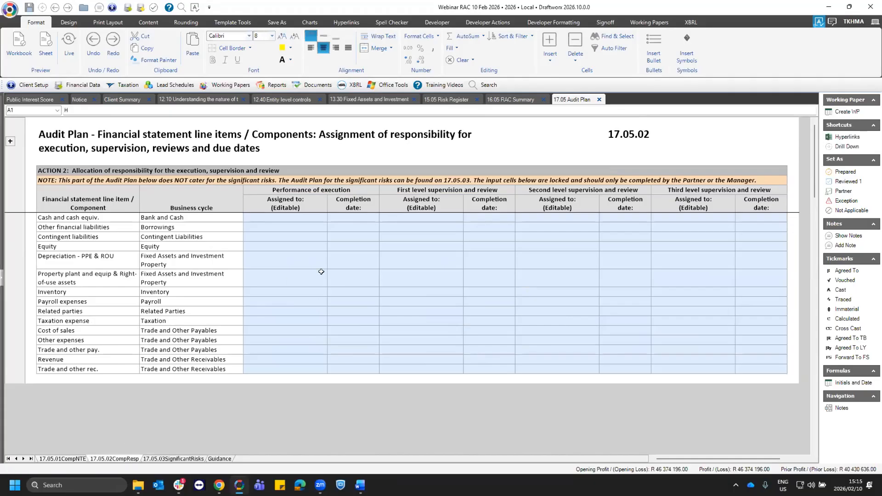
click(279, 266)
click(441, 261)
click(624, 237)
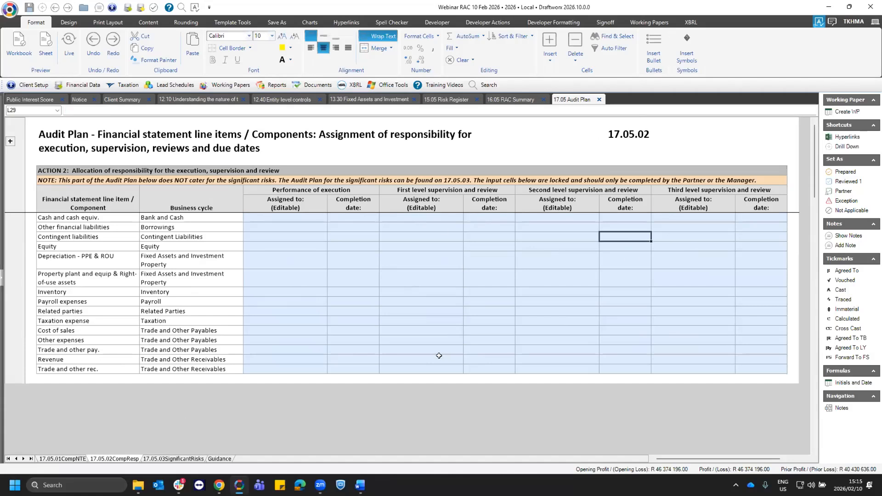
click(295, 218)
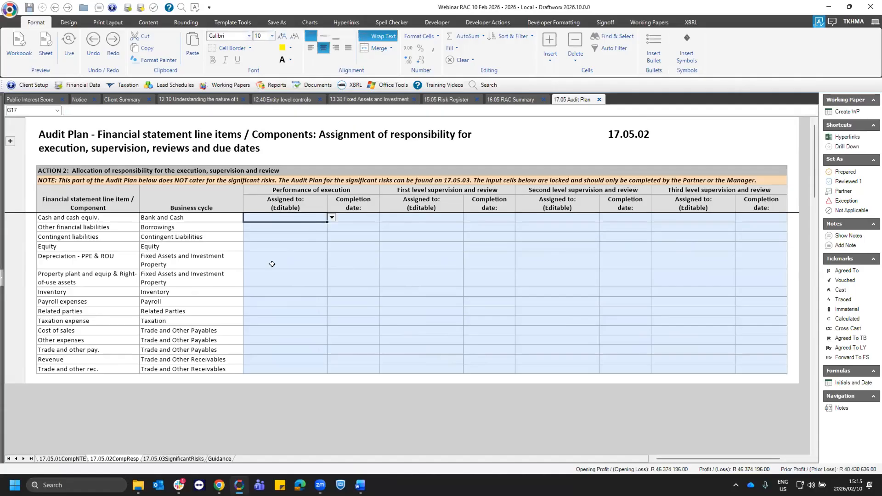
click(718, 236)
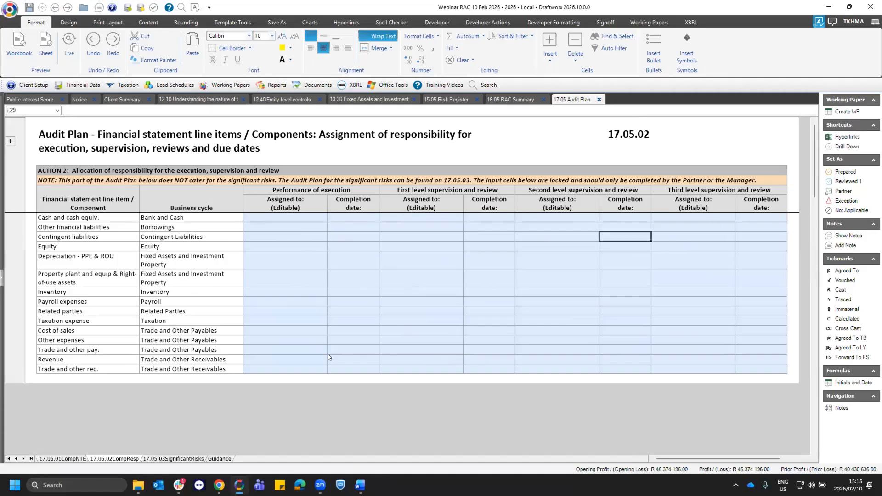
- Open the 17.05.03 significant risks sheet and examine Risk 2's assertions and audit program, plus the timing and responsibility columns
click(152, 458)
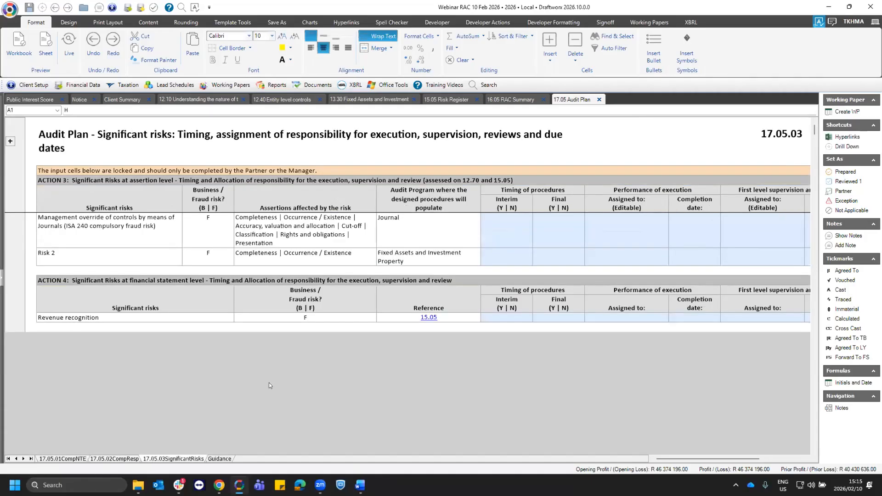
click(147, 251)
click(253, 258)
click(382, 252)
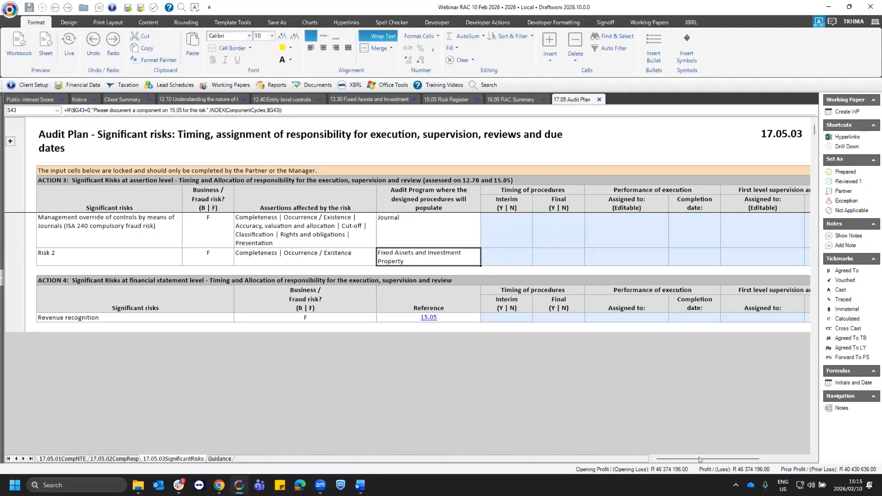
drag(702, 461, 763, 460)
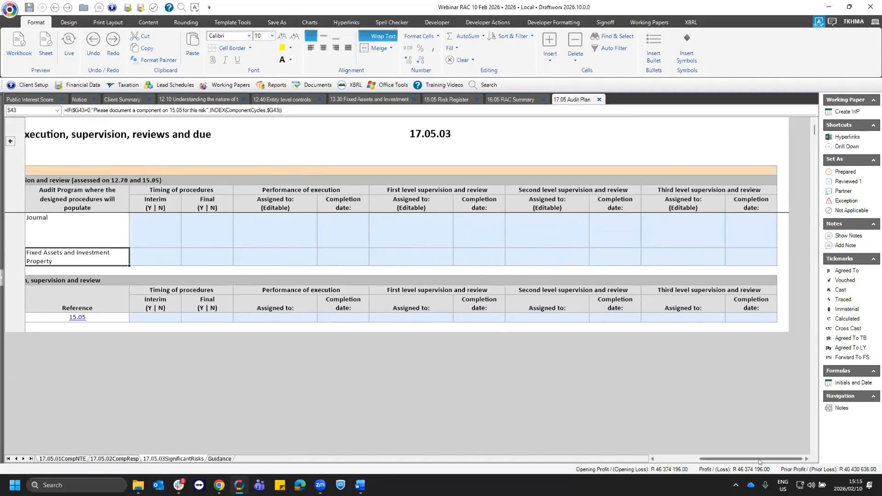
drag(749, 460, 729, 460)
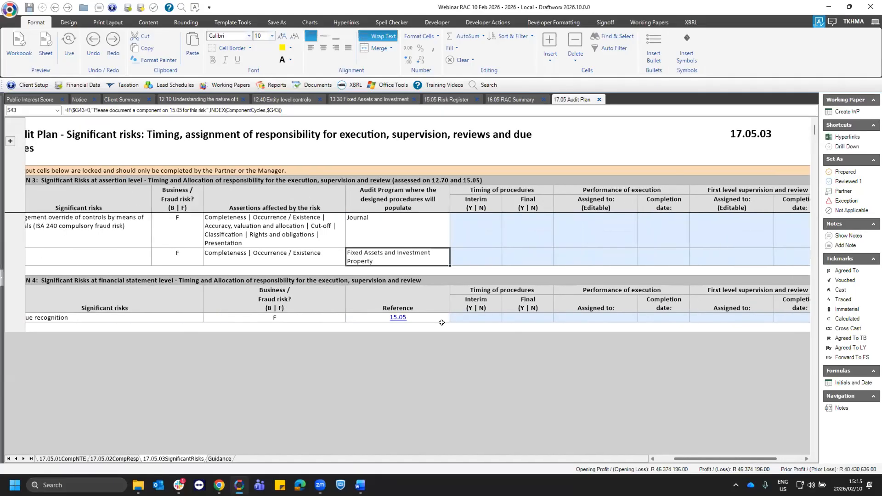
scroll(472, 342, left, 1)
click(512, 233)
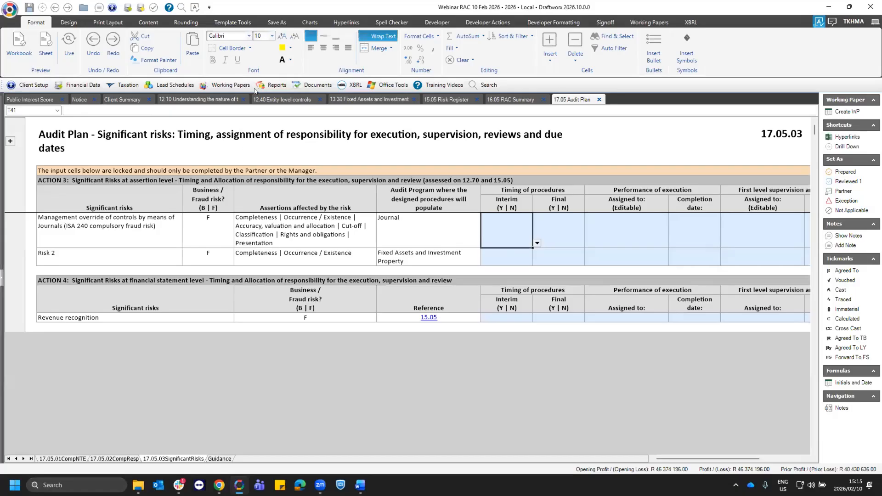
- Open the 17.95 Risk signoff working paper from the Audit Plan section and look through its list of documents
click(224, 85)
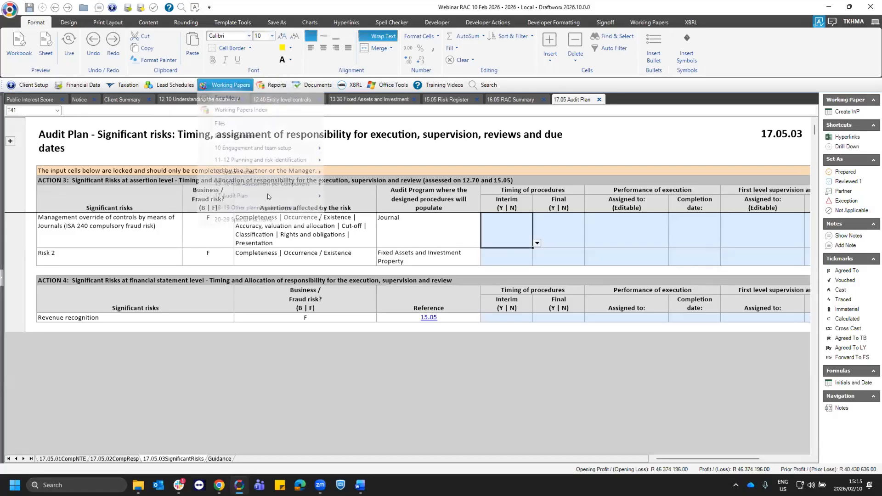
mouse_move(266, 195)
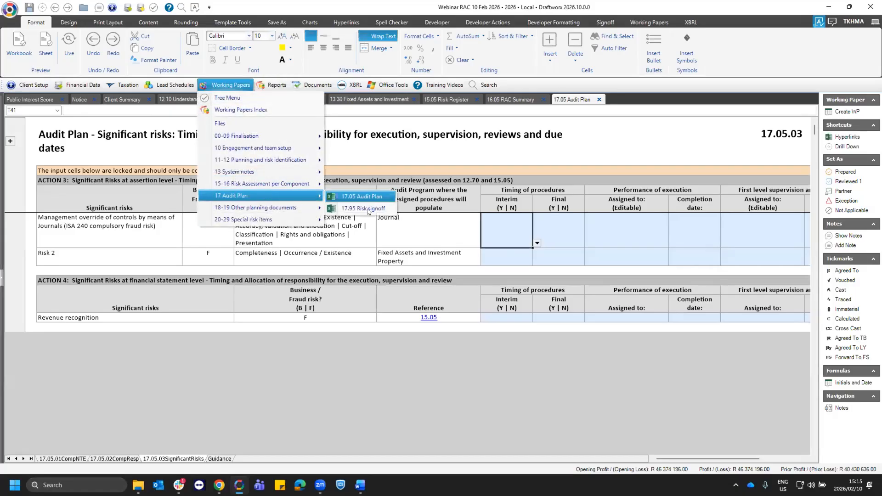
click(368, 209)
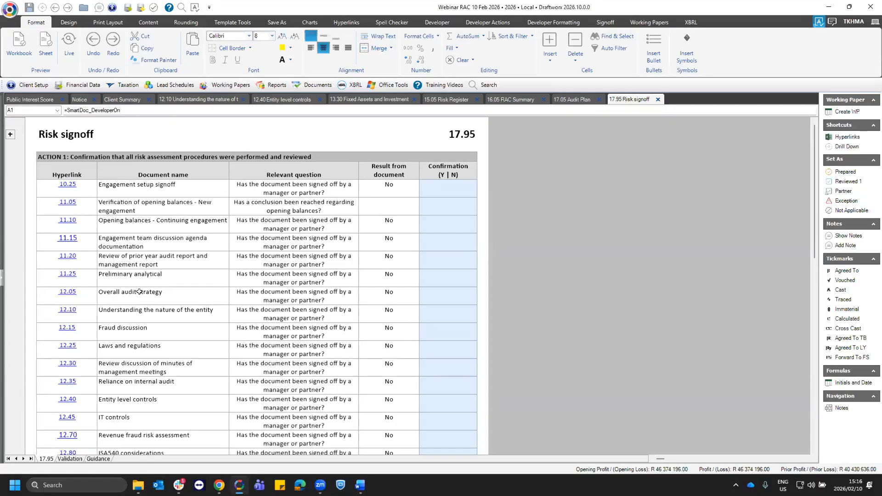
scroll(159, 287, down, 6)
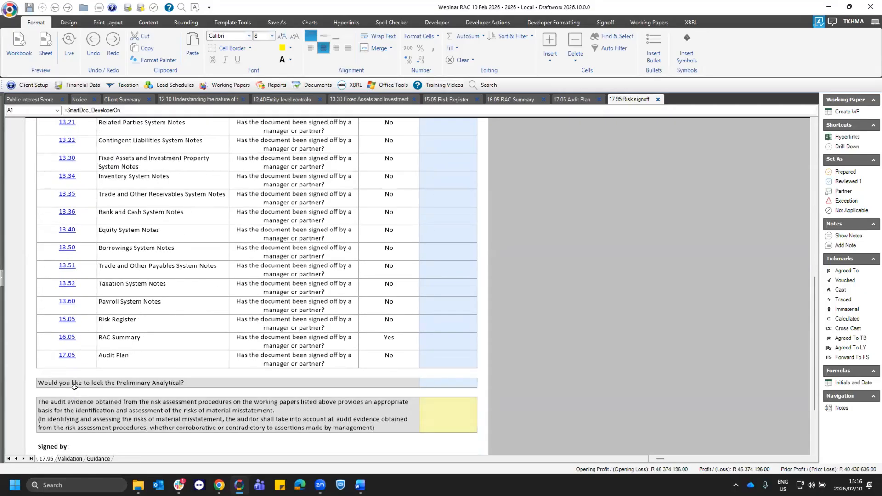
scroll(340, 355, up, 6)
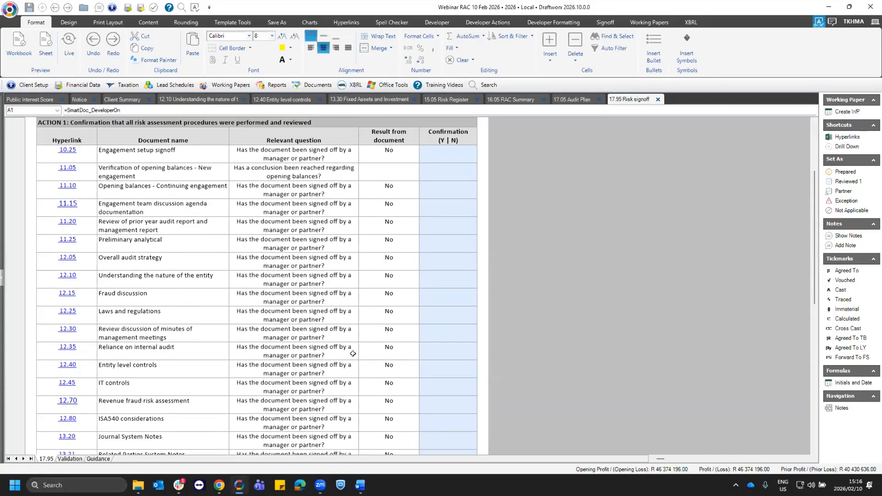
scroll(353, 354, up, 1)
scroll(355, 354, up, 1)
- Check the Result from document column for the listed documents, including the 11.15 Engagement team discussion agenda documentation
drag(381, 188, 397, 460)
drag(375, 294, 389, 229)
scroll(390, 229, up, 6)
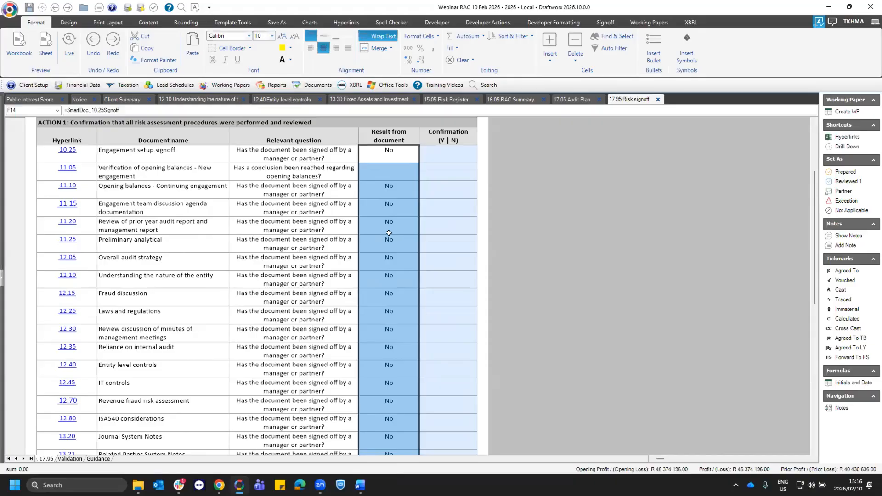
click(185, 207)
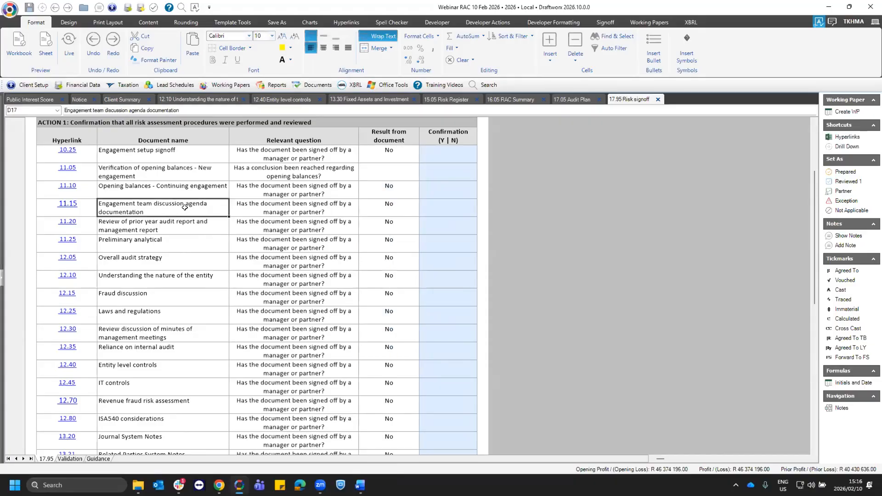
click(391, 211)
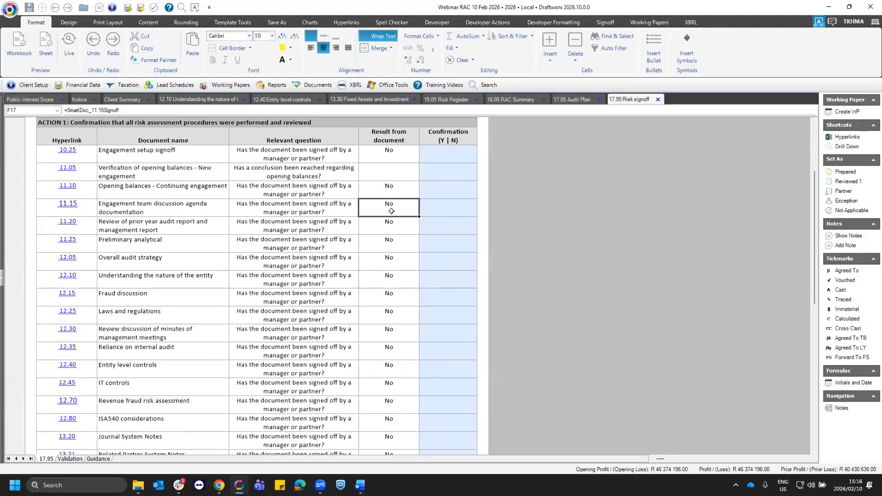
- Enter Y as the confirmation for 10.25 Engagement setup signoff and fill it down through 17.05 Audit Plan
click(442, 154)
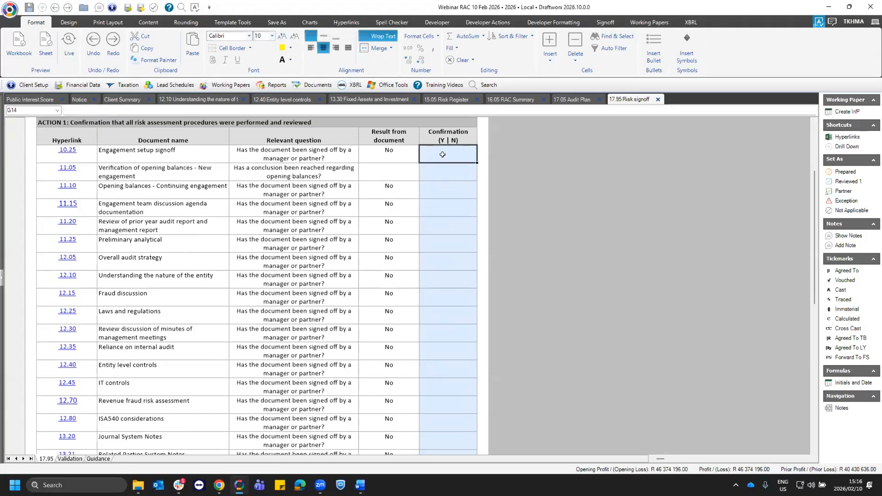
text(Y)
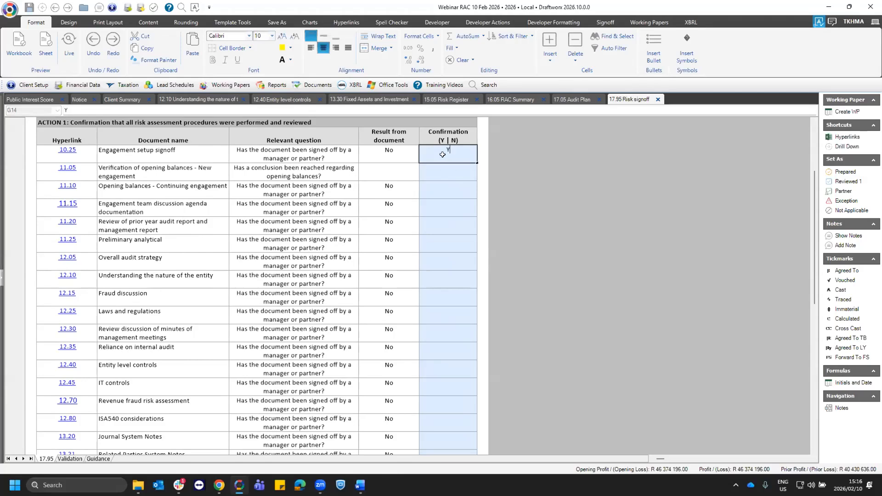
drag(473, 160, 473, 365)
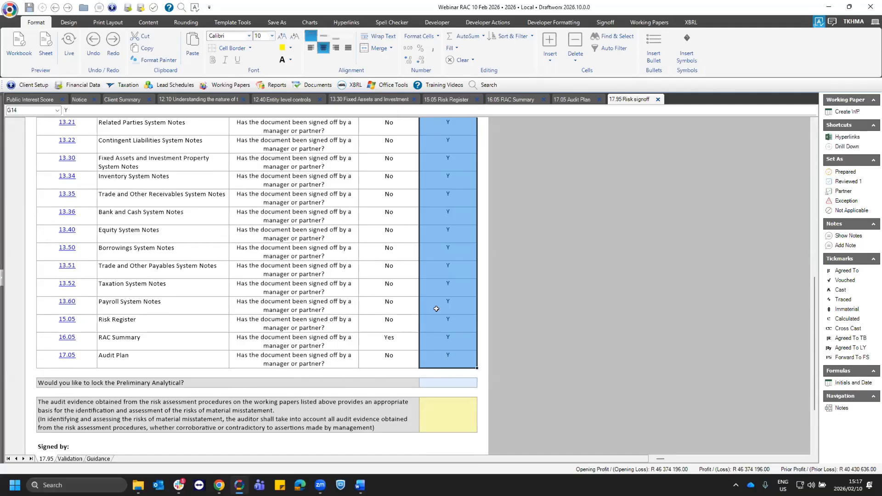
click(439, 273)
click(446, 204)
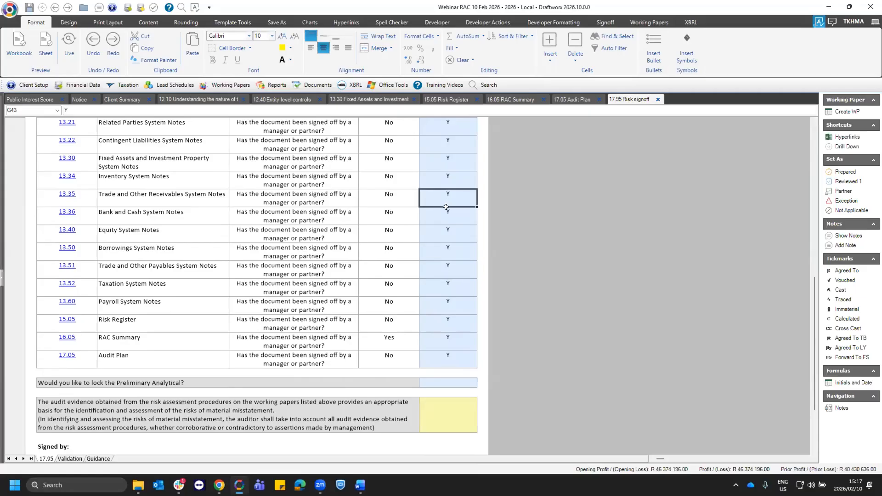
- Open the Validation sheet of 17.95 and check the component allocation, confirmation and sign-off results for populating audit programs
click(65, 458)
click(314, 174)
click(314, 192)
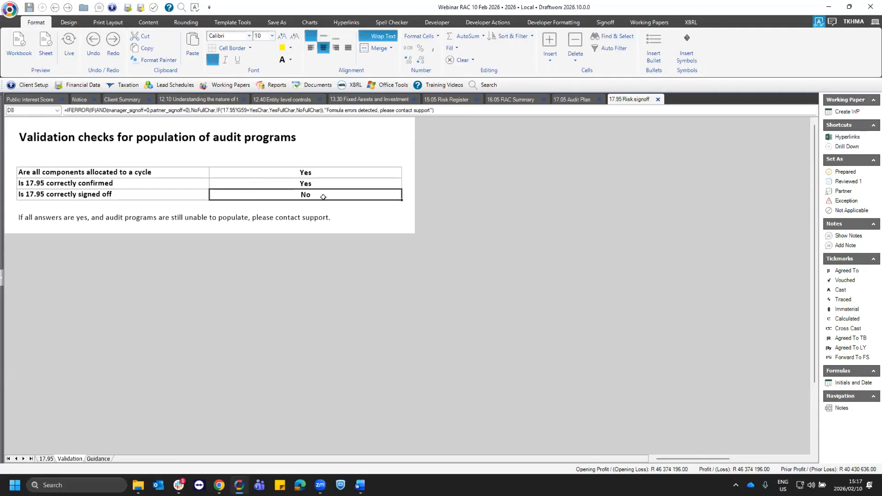
click(311, 170)
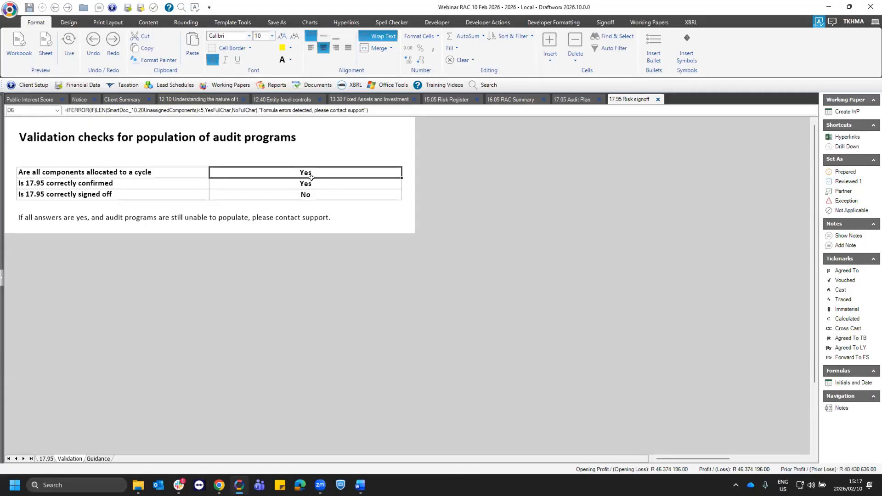
click(227, 84)
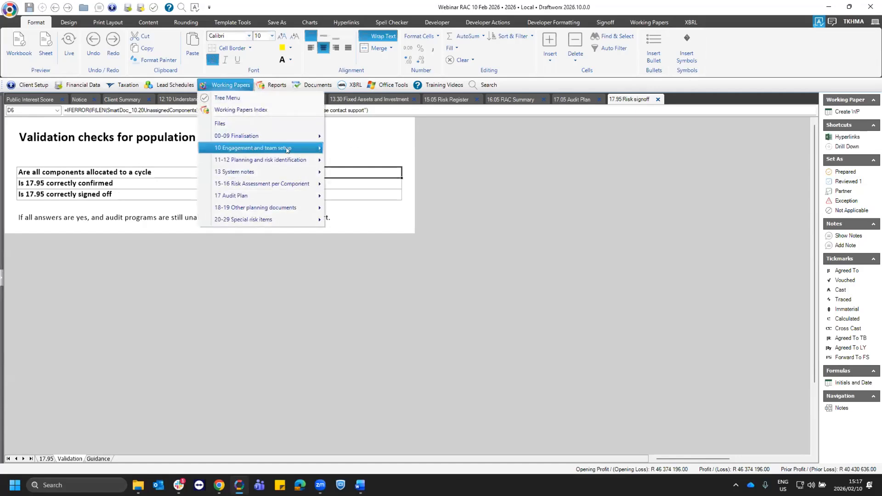
click(123, 182)
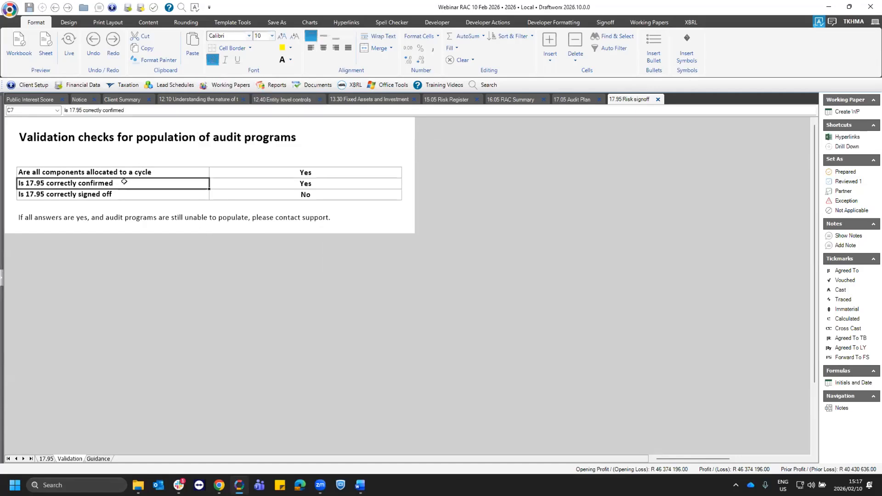
click(309, 183)
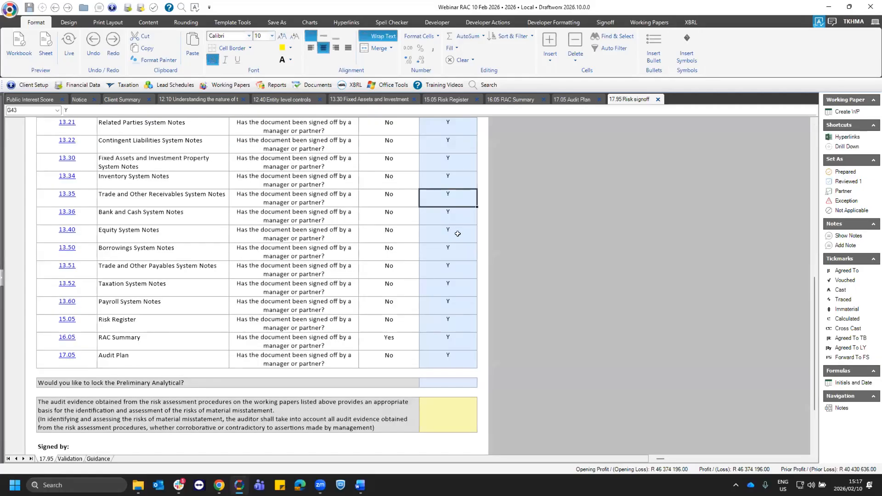
- Recheck the Confirmation column and sign-off results on the 17.95 sheet, and return to the validation checks
click(457, 233)
scroll(457, 234, up, 7)
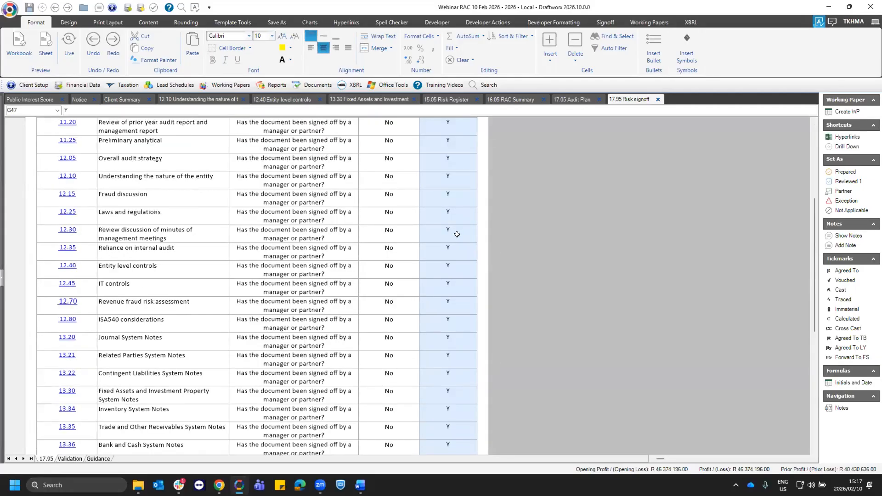
scroll(445, 378, up, 1)
drag(448, 186, 444, 395)
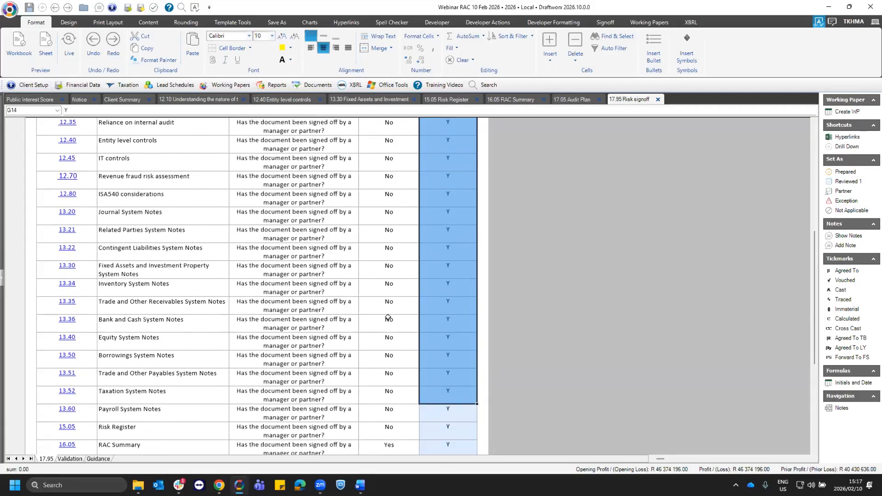
click(365, 347)
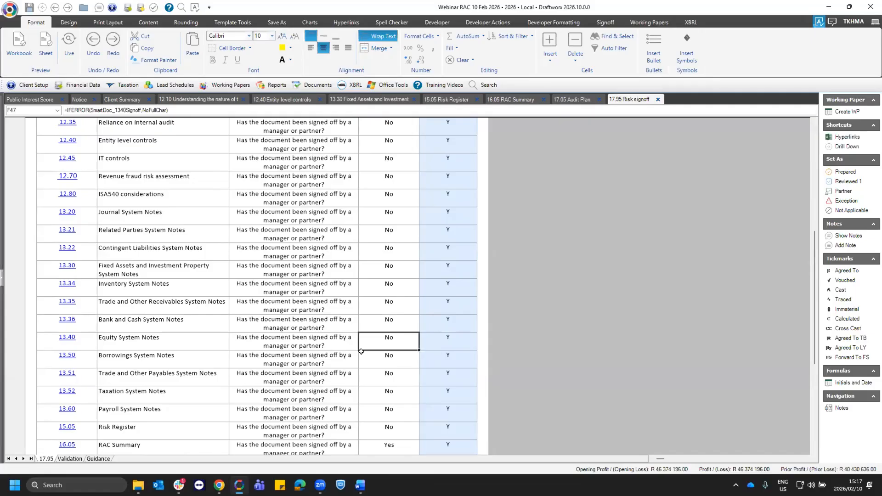
click(65, 459)
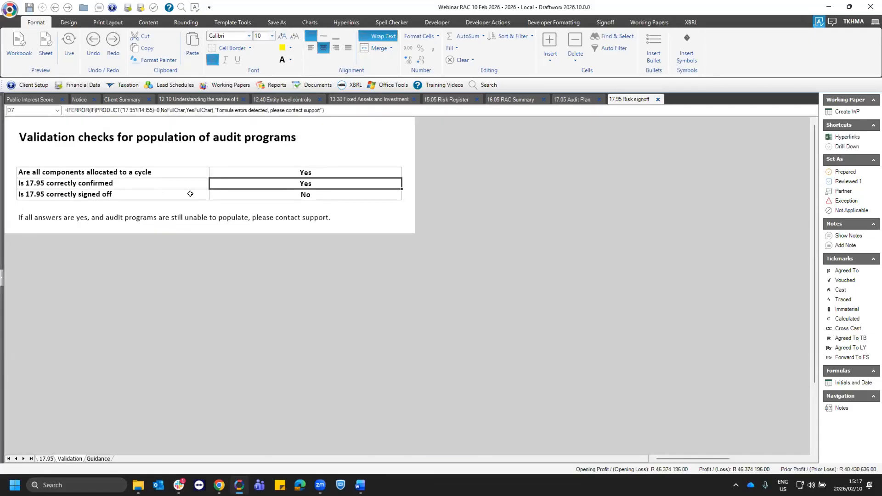
- Set 17.95 Risk signoff as signed off by the Partner, complete its audit evidence confirmation, and recheck the sign-off validation
click(89, 194)
click(293, 196)
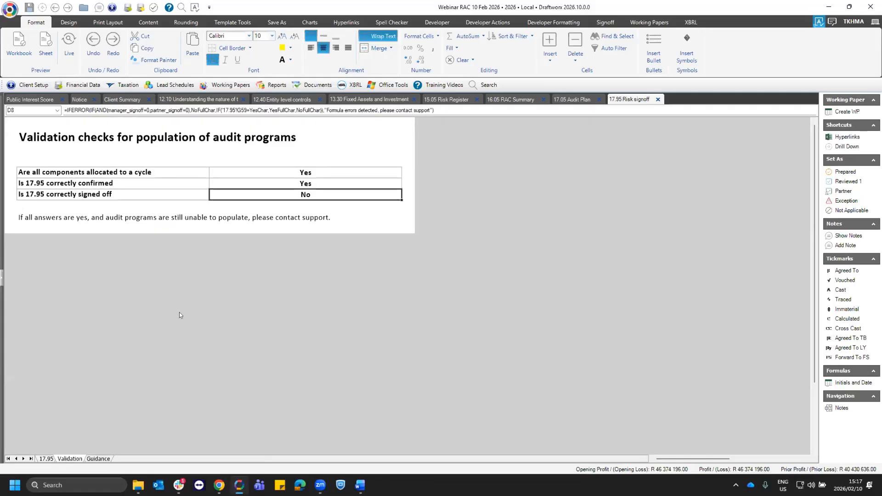
click(844, 191)
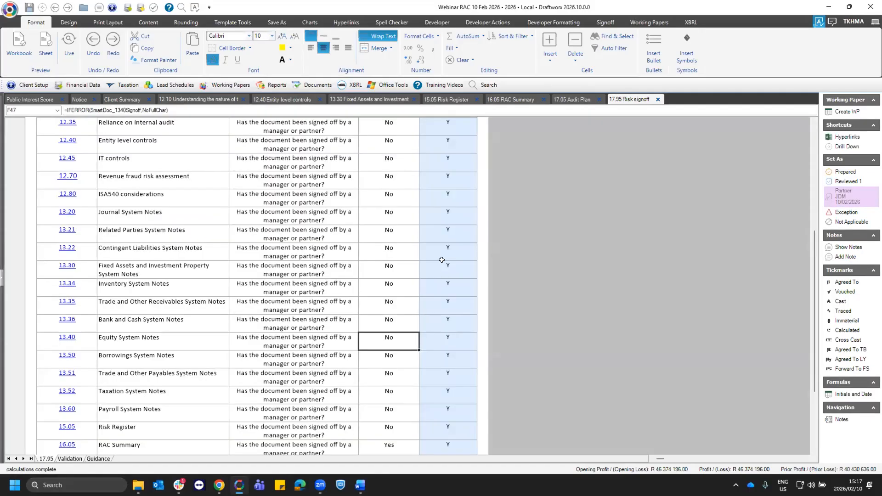
scroll(441, 260, down, 5)
click(442, 260)
click(481, 266)
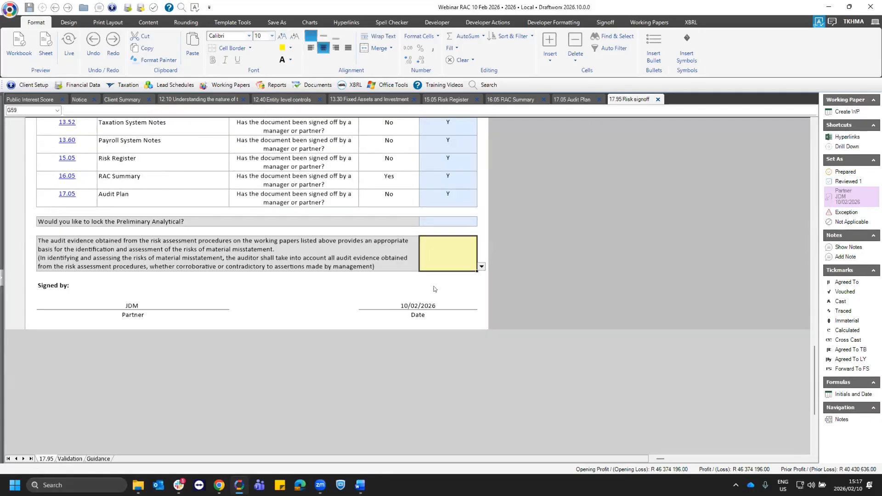
click(70, 458)
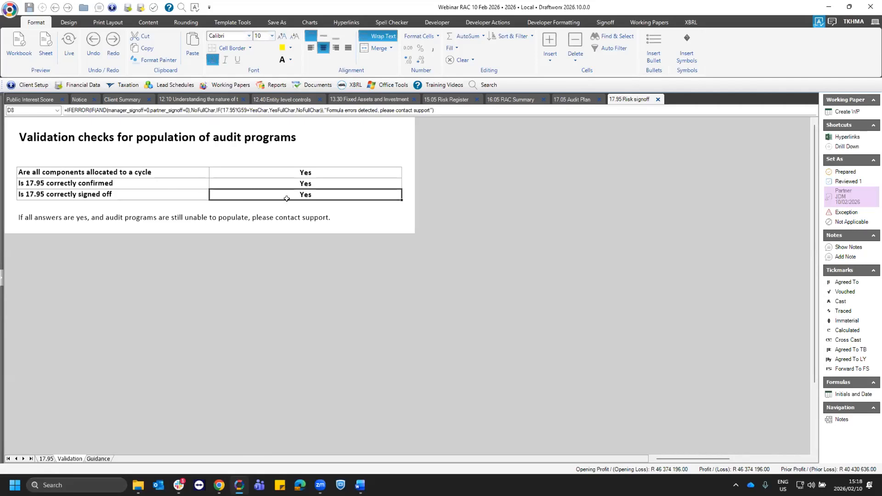
- Return to the 17.05 Audit Plan and run Populate WP Programs
click(574, 96)
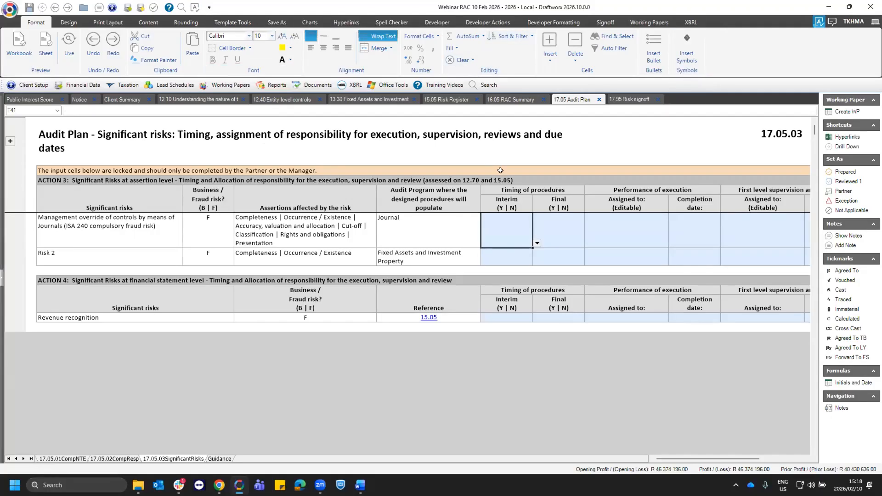
click(649, 23)
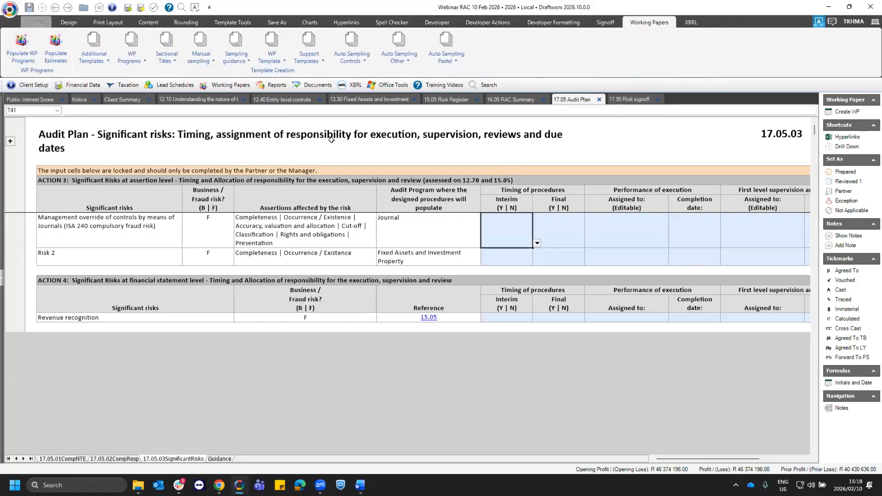
click(20, 56)
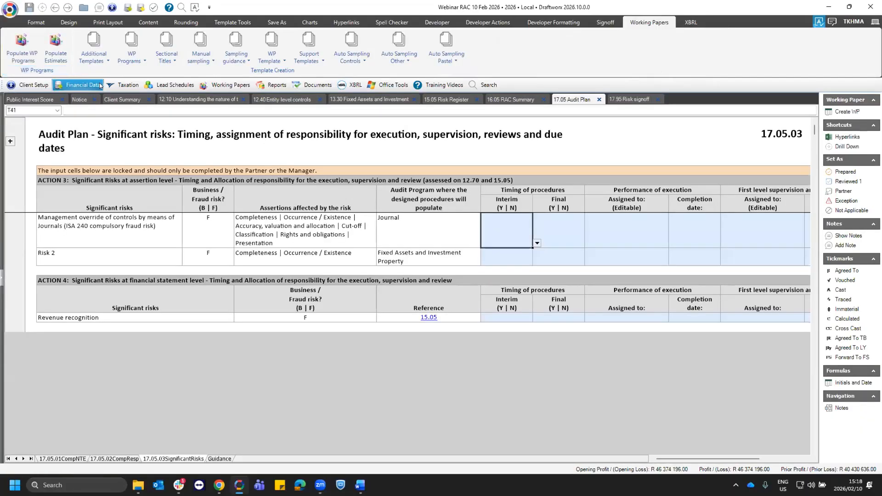
- Look through the working papers list for the revenue and receivables cycle, 18.00 Planning Signoff and 17.95 Risk signoff
click(234, 84)
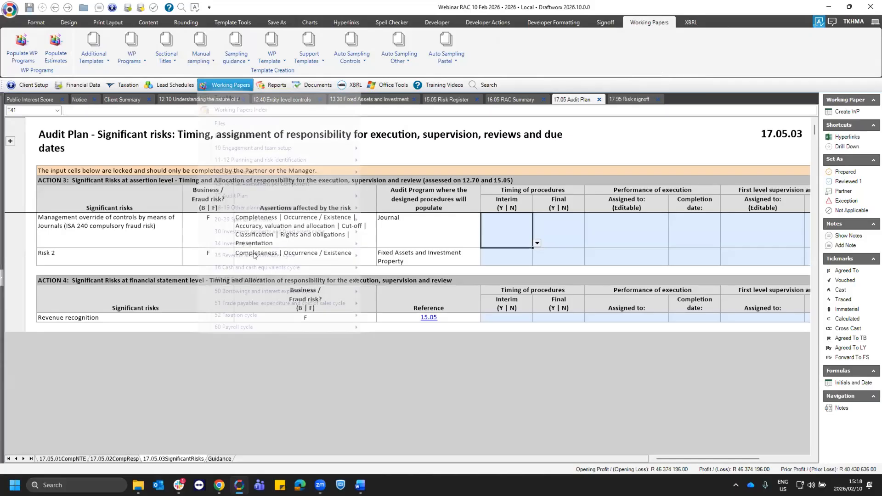
mouse_move(259, 257)
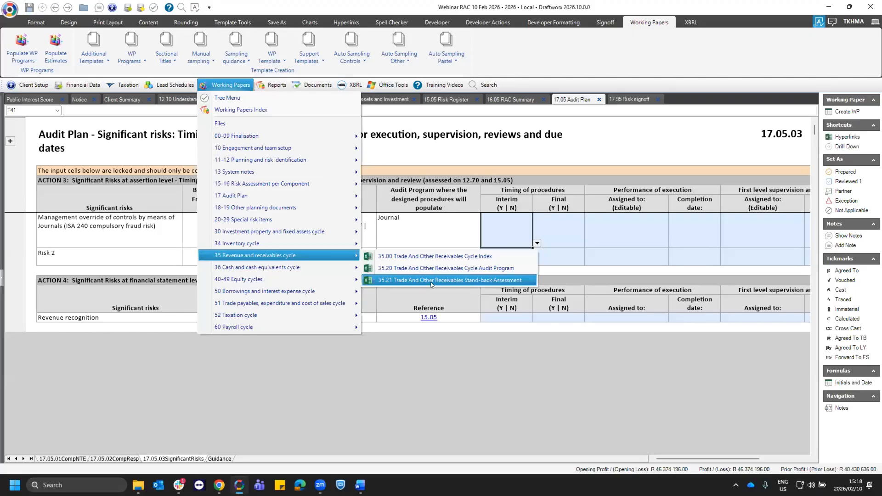
mouse_move(305, 210)
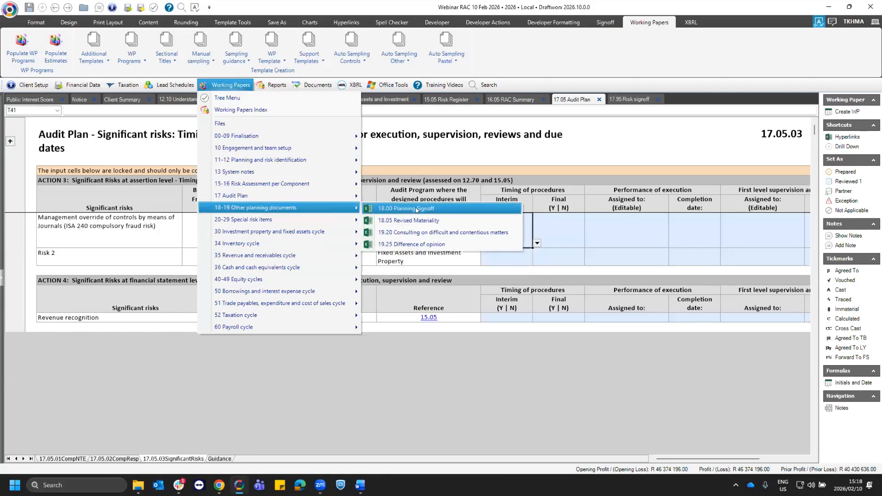
mouse_move(284, 195)
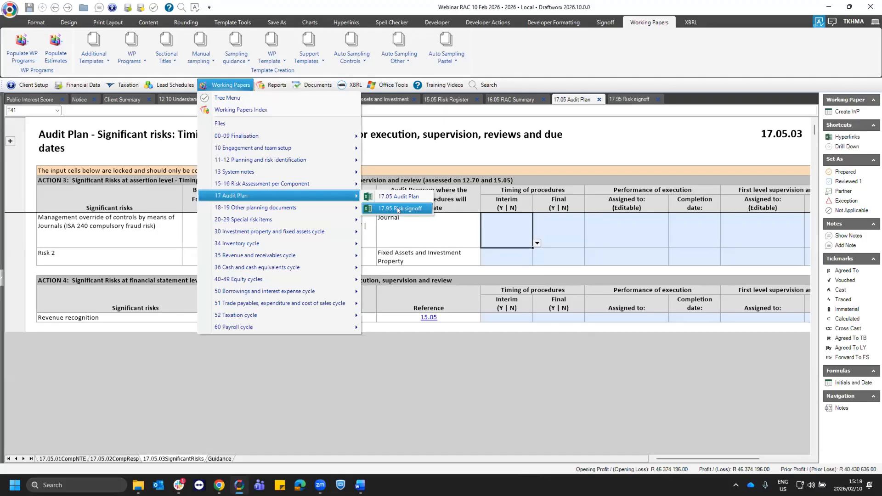
mouse_move(340, 208)
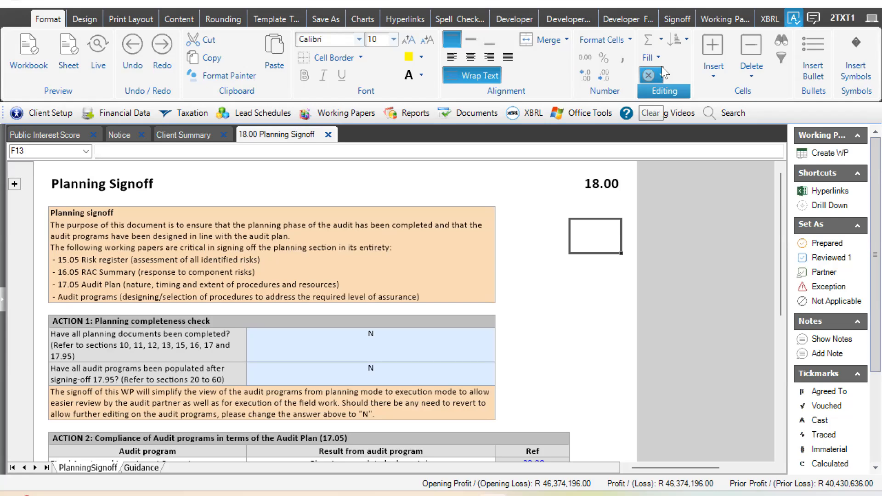
- Answer Y to both planning completeness questions in Action 1 of 18.00 Planning Signoff, covering completed planning documents and populated audit programs
click(475, 340)
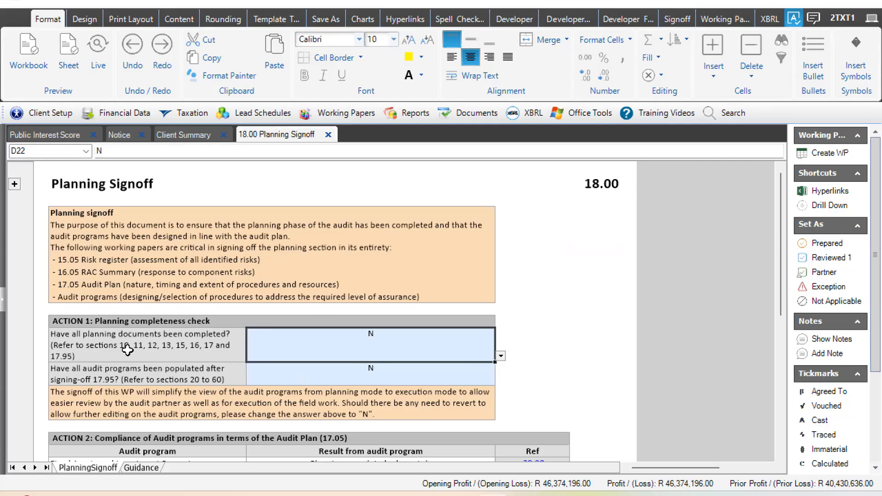
click(168, 348)
click(165, 376)
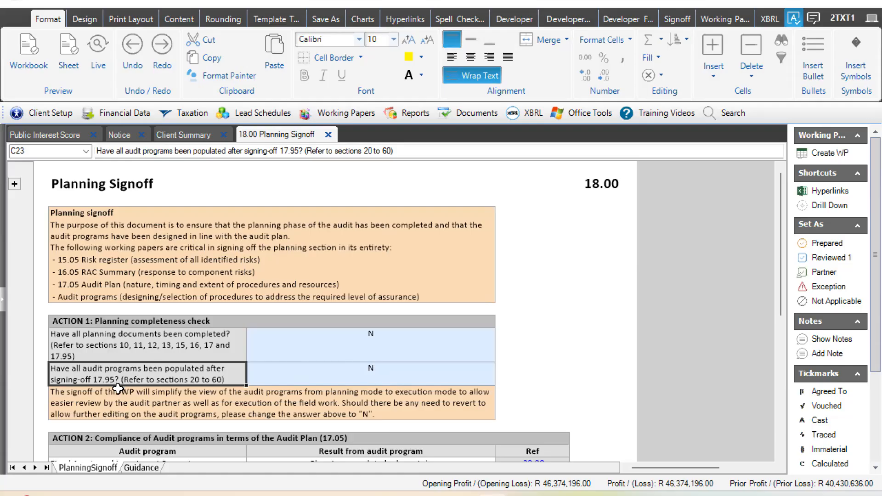
click(395, 354)
click(501, 357)
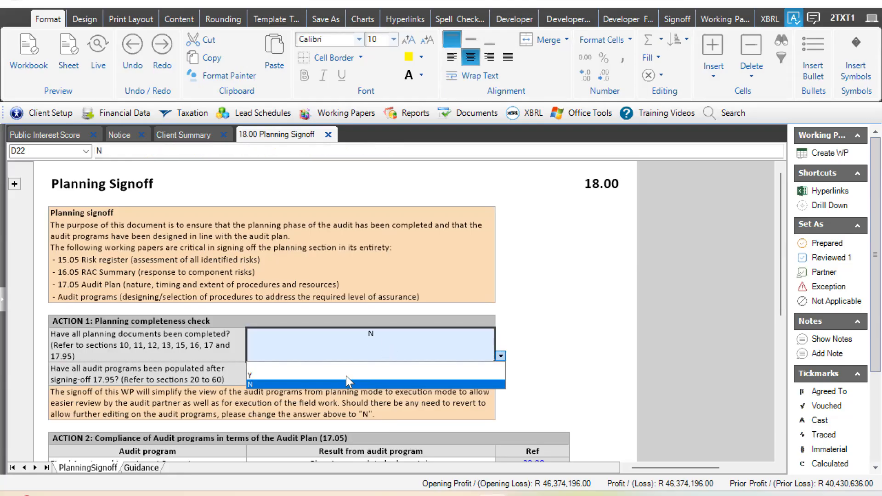
click(354, 374)
click(493, 381)
click(501, 379)
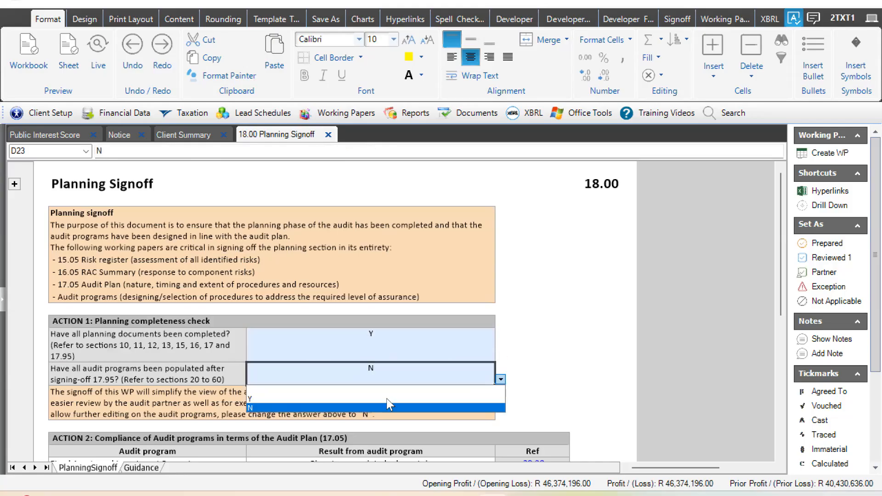
click(385, 398)
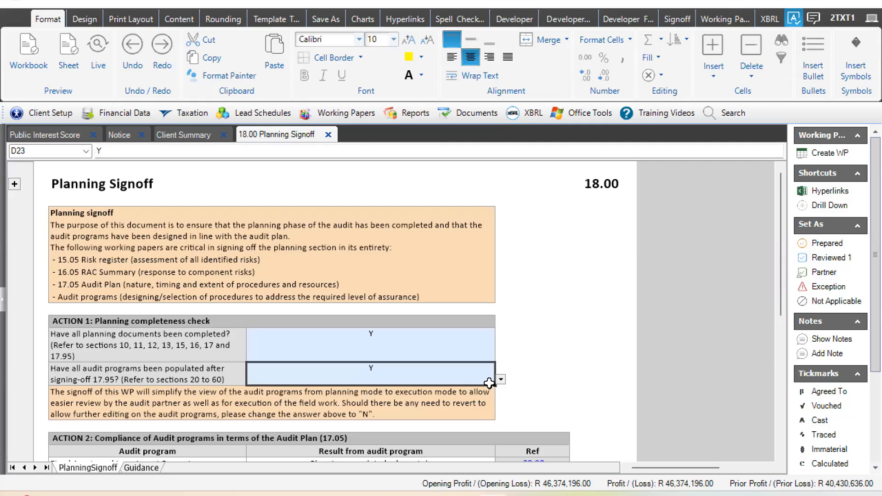
- Set both Action 1 planning completeness answers back to N so the audit programs can be edited
drag(230, 374, 447, 348)
click(430, 373)
click(501, 379)
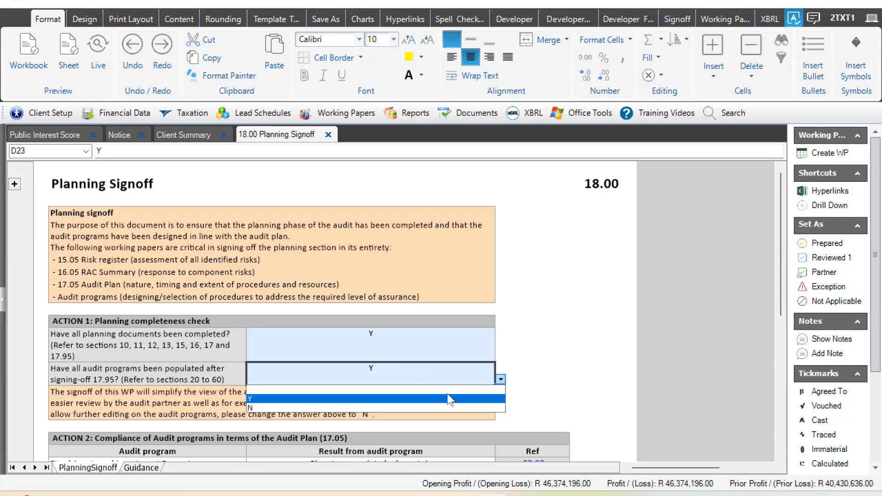
click(336, 408)
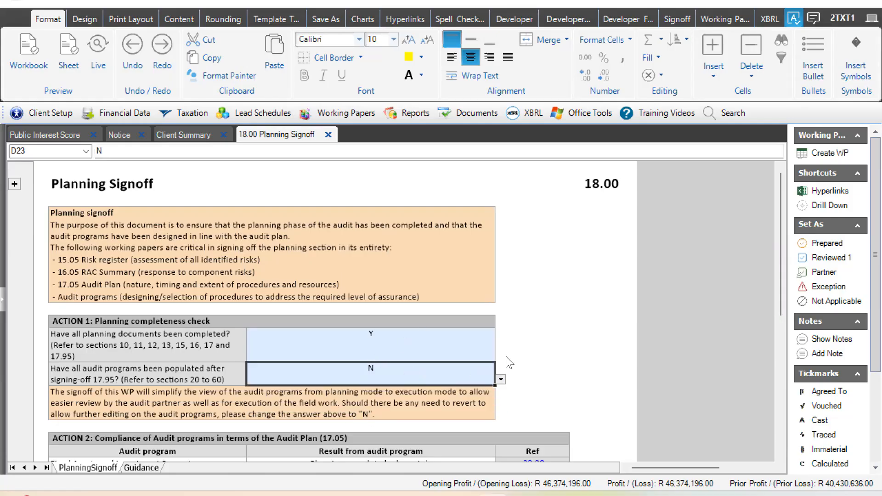
click(450, 354)
click(501, 356)
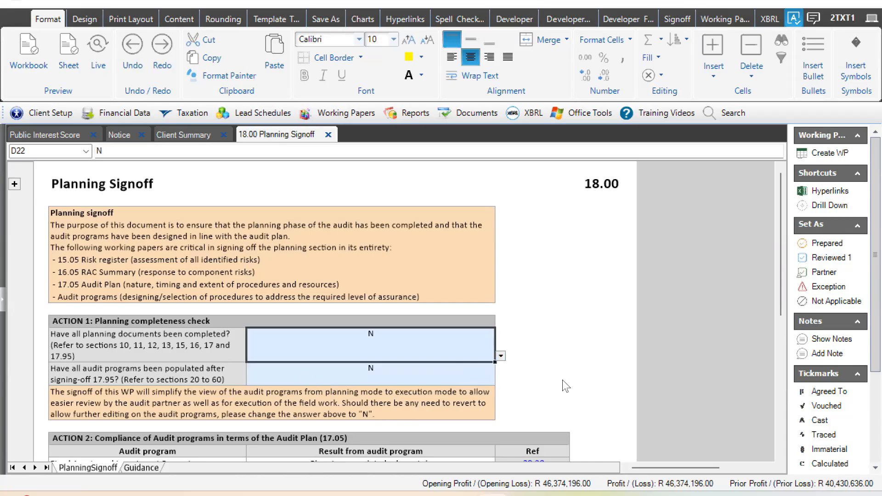
- Examine each audit program's compliance result against the Audit Plan in Action 2, particularly the one for Trade and Other Receivables
click(587, 379)
key(Down)
key(Down)
key(Down)
key(Down)
key(Down)
key(Down)
key(Down)
key(Down)
key(Down)
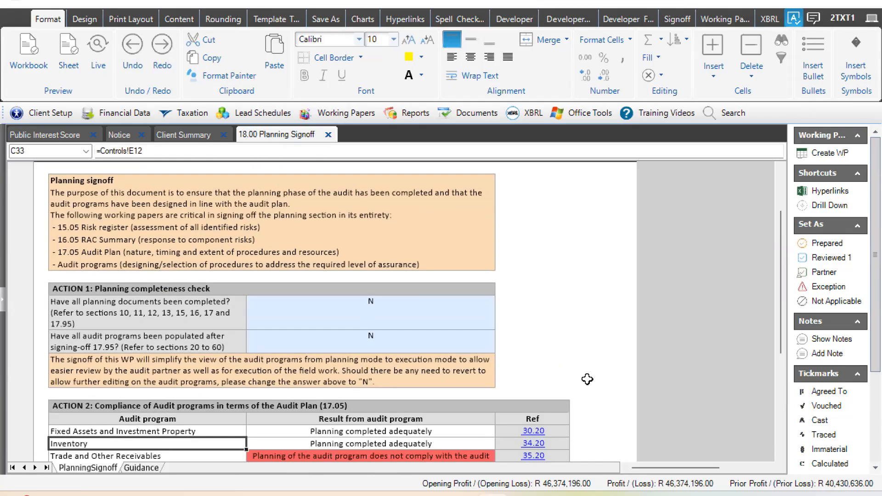
key(Down)
key(Down)
key(Down)
key(Down)
key(Down)
key(Down)
key(Down)
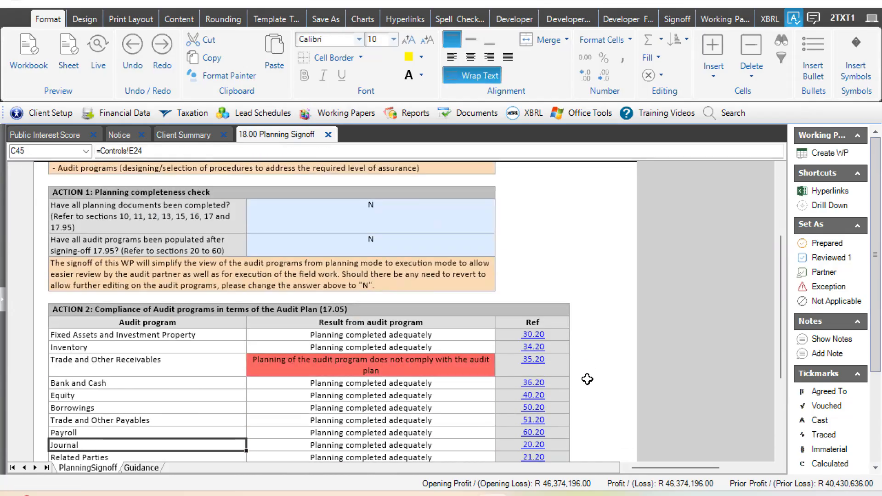
click(165, 273)
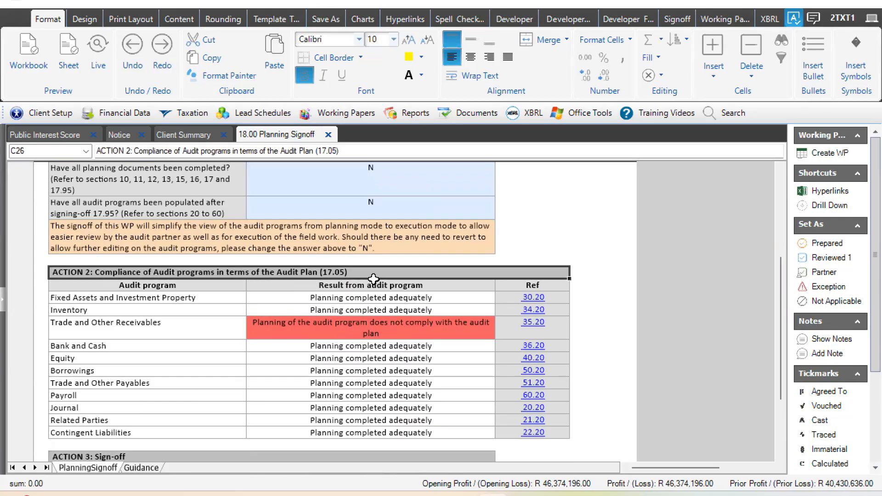
click(496, 113)
click(414, 286)
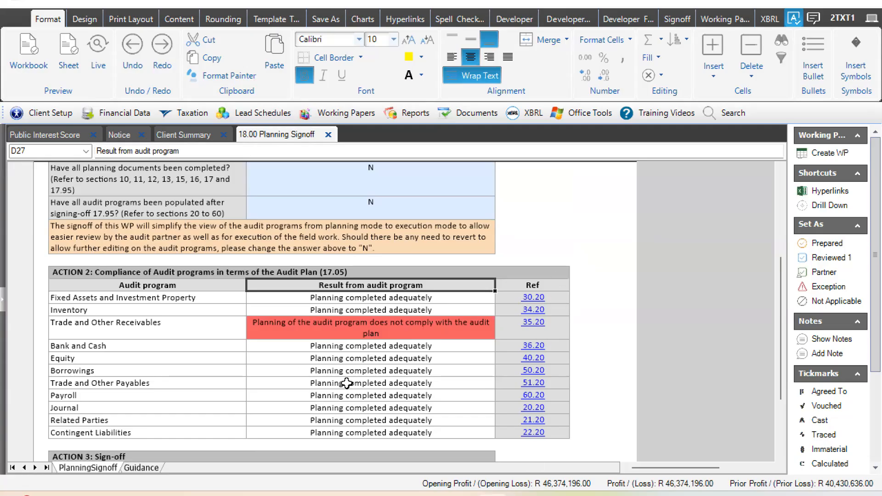
click(361, 331)
click(372, 305)
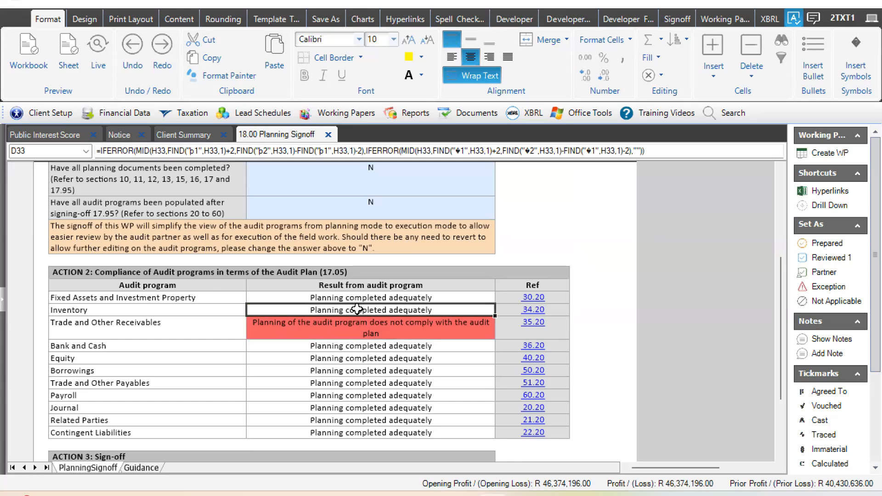
click(422, 326)
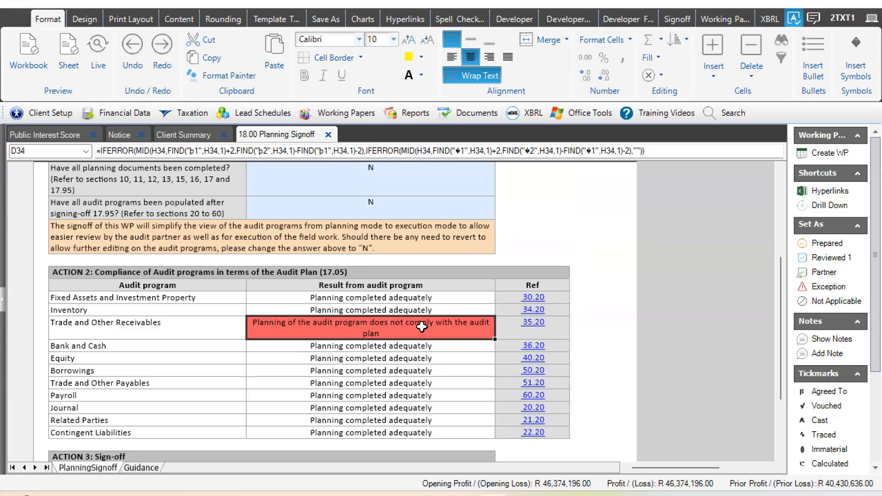
click(434, 358)
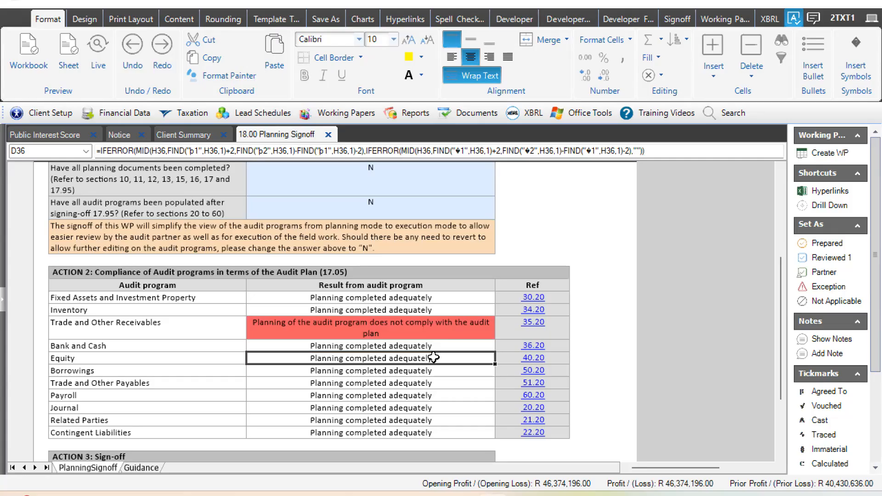
- Review the Action 3 sign-off questions and read the Planning Signoff guidance on completing audit programs in planning mode
key(ctrl+Down)
key(Down)
key(Down)
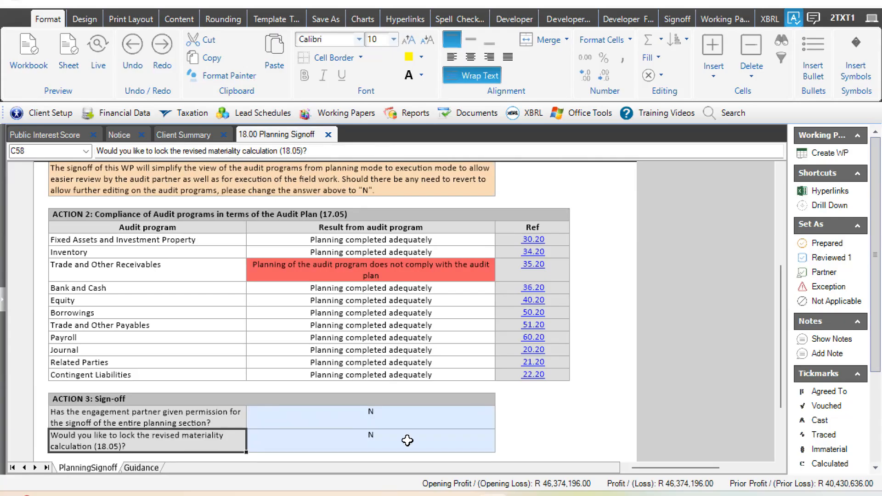
click(152, 468)
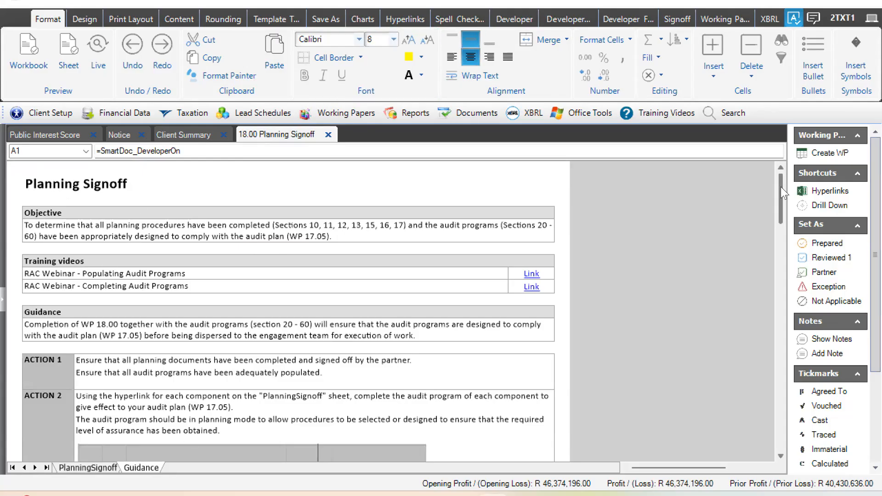
drag(781, 186, 772, 334)
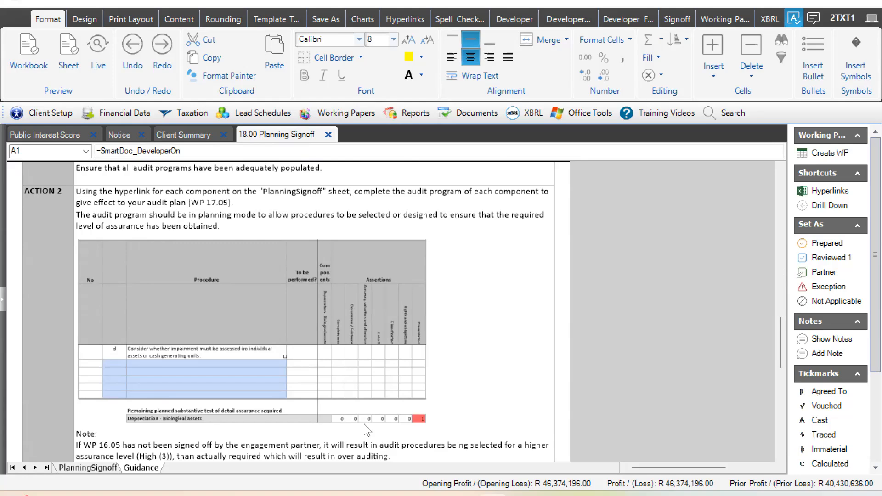
- Return to the PlanningSignoff sheet and open the linked 35.20 Trade and Other Receivables audit program
click(90, 467)
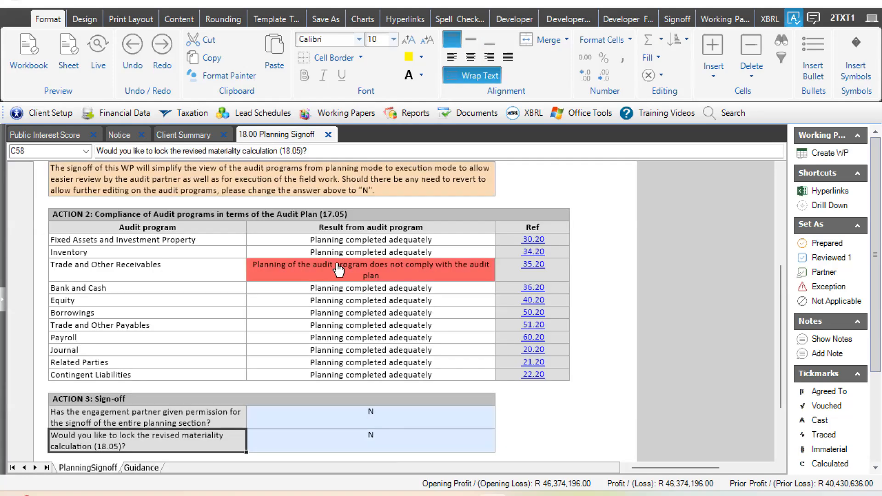
click(339, 271)
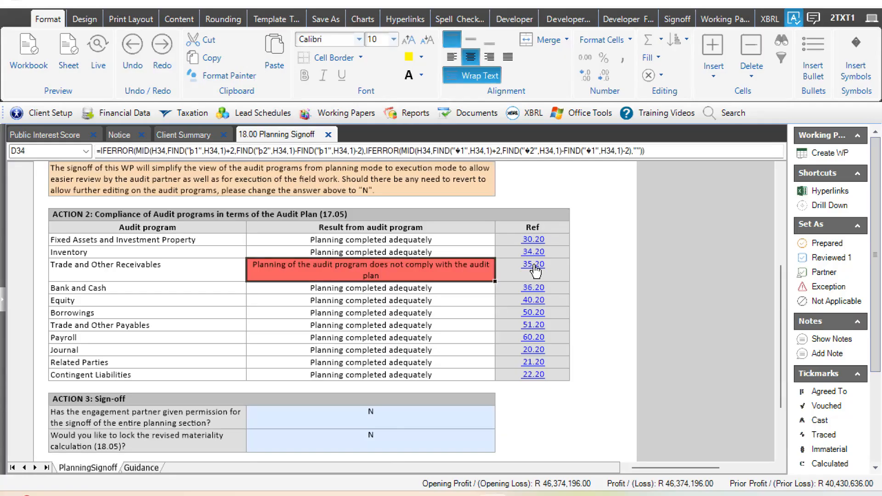
click(534, 266)
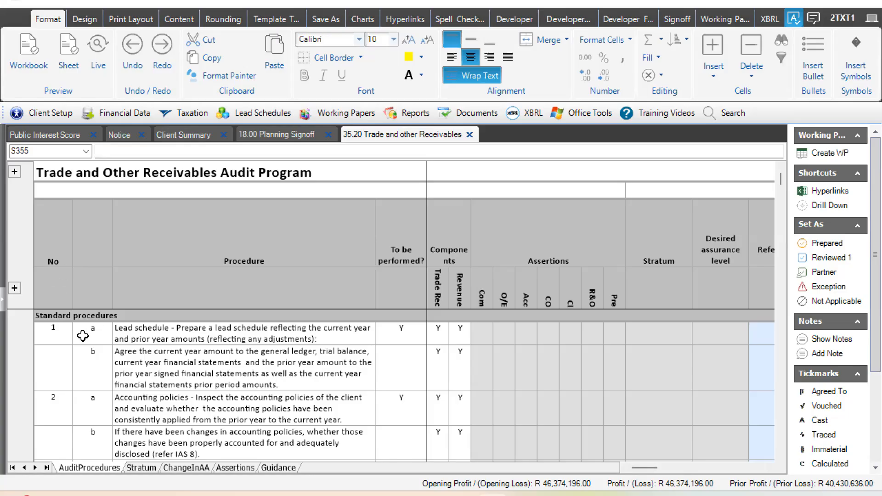
- Examine the standard procedures in the Trade and Other Receivables audit program, continuing down to the Tests of control section
click(66, 320)
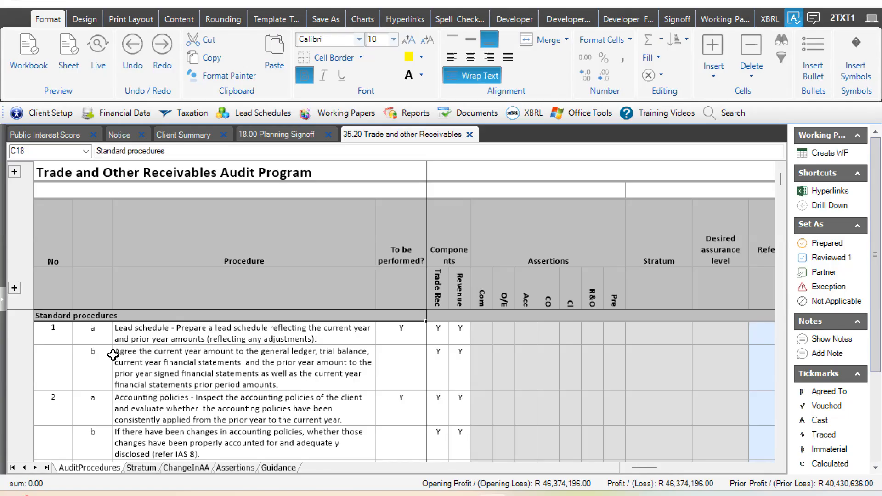
key(Down)
key(Down)
key(Down)
key(Down)
key(Down)
key(Down)
key(Down)
key(Down)
key(Down)
key(Down)
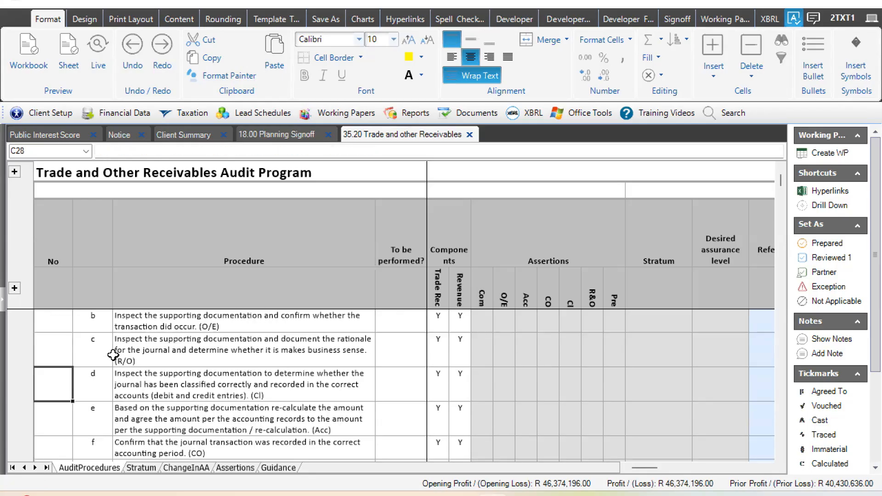
key(Down)
key(Down)
key(Down)
key(Down)
key(Down)
key(Down)
key(Down)
key(Down)
key(Down)
key(Down)
key(Down)
key(Down)
key(Down)
key(Down)
key(Down)
key(Down)
key(Down)
key(Down)
key(Down)
key(Down)
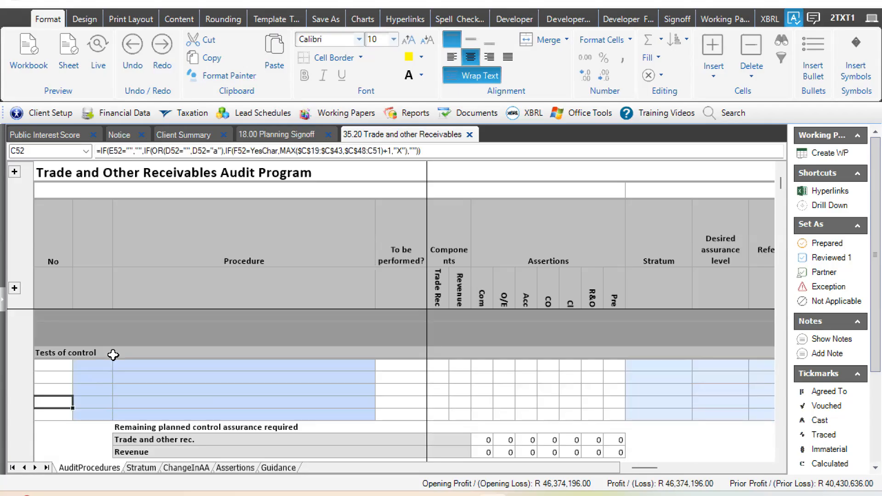
- Check the planning status shown in the Tests of control heading and in the Substantive Analytical Procedures section
key(Up)
key(Up)
key(Up)
key(Up)
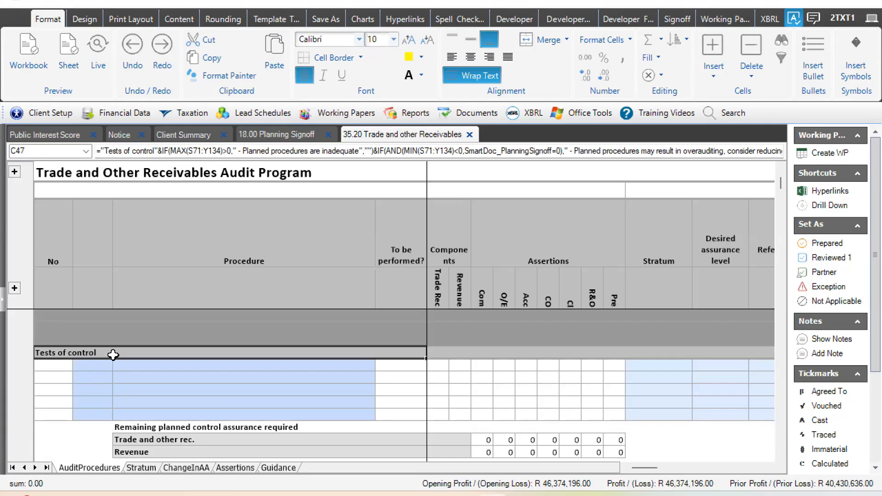
key(Page_Down)
key(Up)
key(Up)
key(Up)
key(Up)
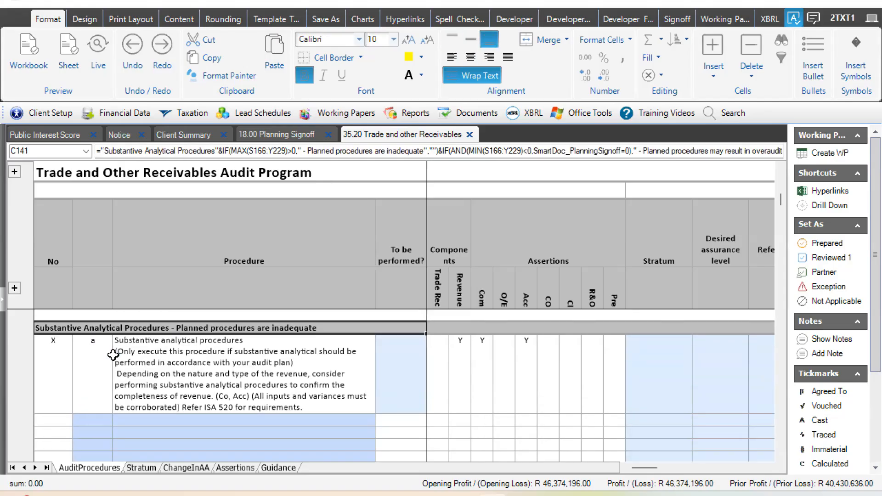
key(Down)
key(Down)
key(Down)
key(Down)
key(Down)
key(Down)
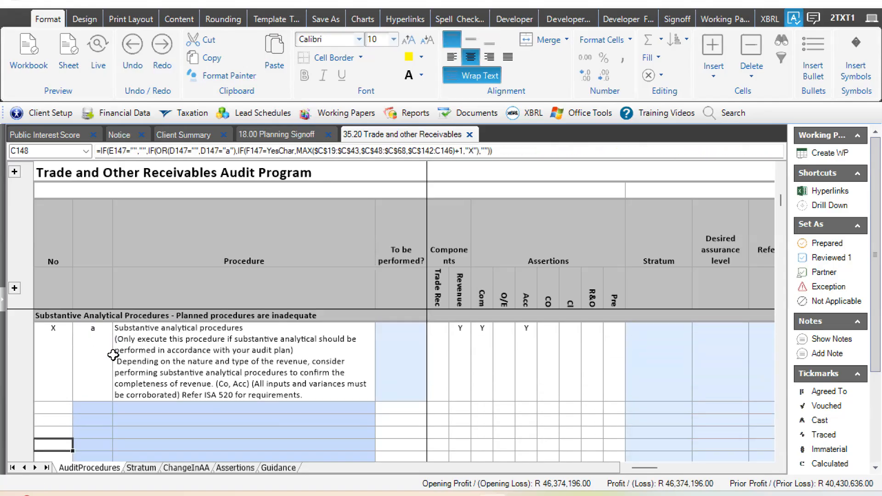
- Skim the Substantive Test of Details procedures and return to that section's heading and the remaining planned substantive analytical assurance above it
key(Page_Down)
key(Page_Down)
key(Page_Down)
key(Page_Down)
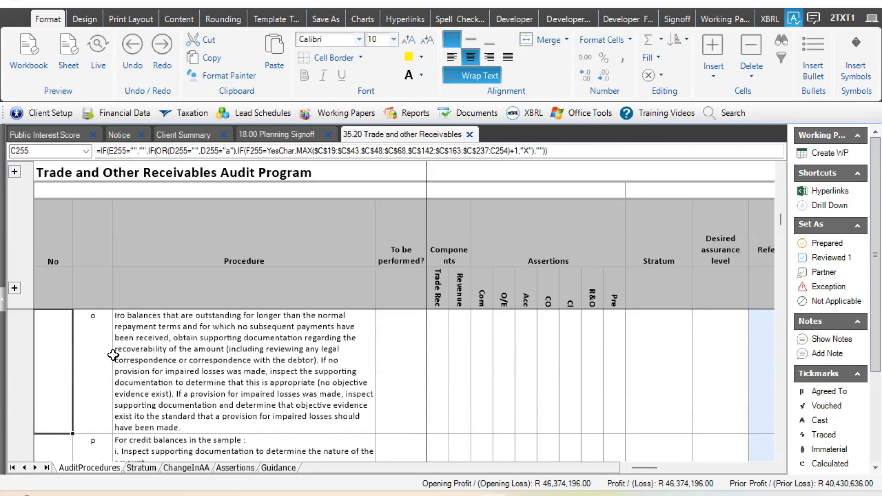
key(Page_Down)
key(Page_Down)
key(Page_Down)
key(Page_Down)
key(Page_Down)
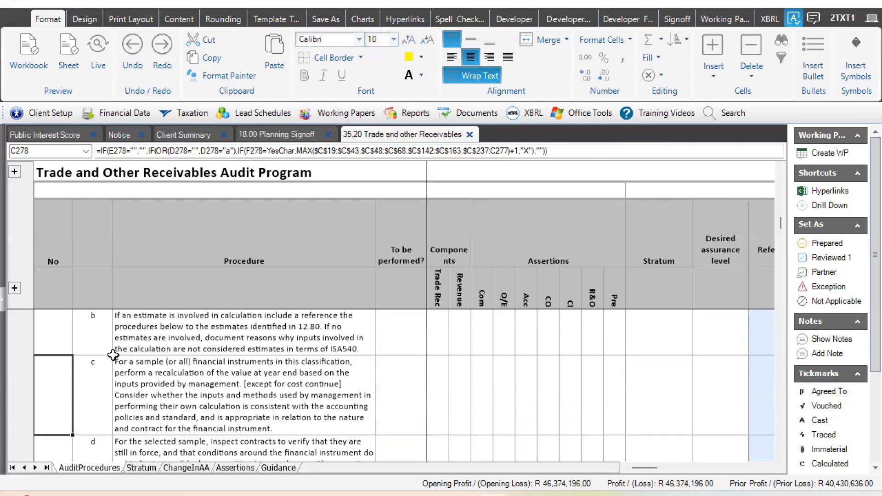
key(Page_Up)
key(Page_Up)
key(Page_Up)
key(Page_Up)
key(Page_Up)
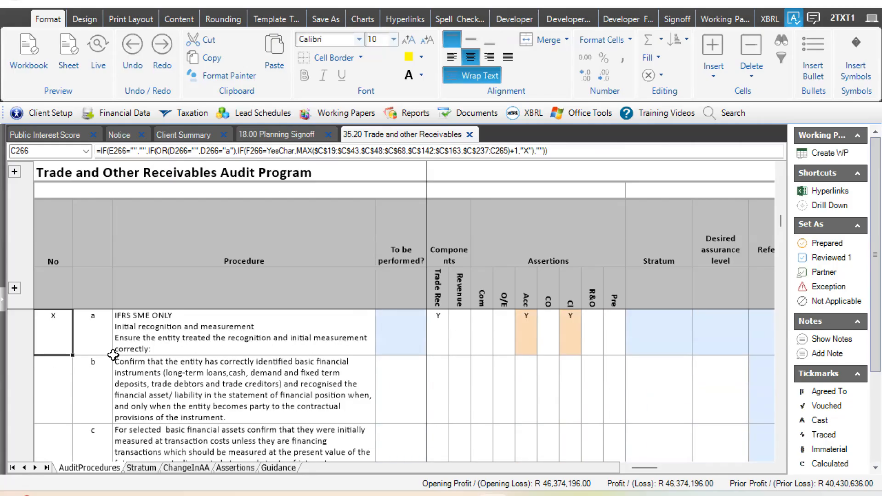
key(Page_Up)
key(Page_Up)
key(Page_Up)
key(Page_Up)
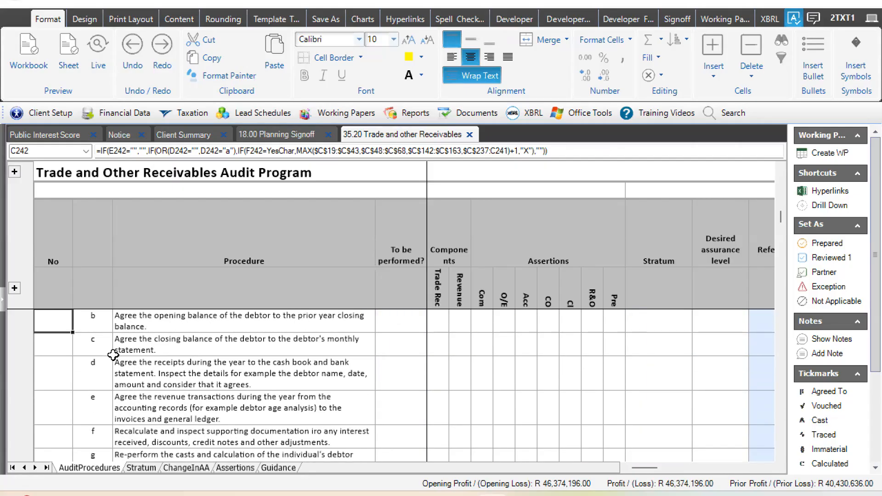
key(Down)
key(Down)
key(Down)
key(Down)
key(Down)
key(Down)
key(Down)
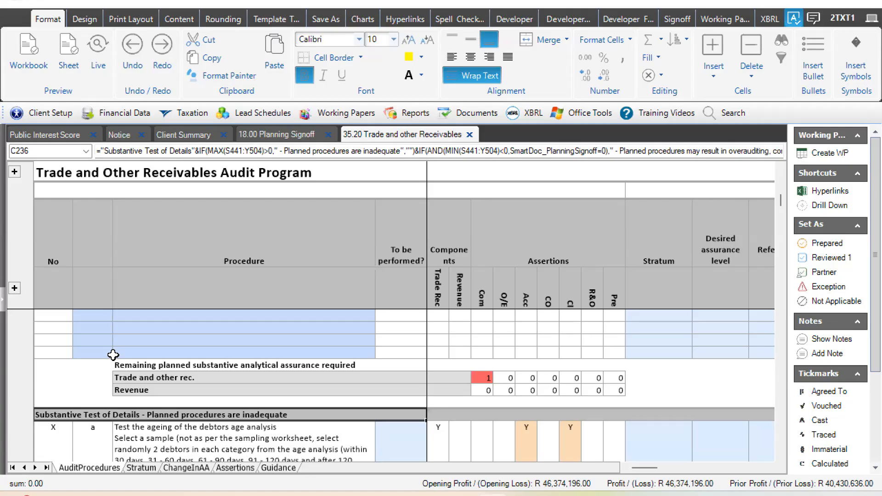
key(Down)
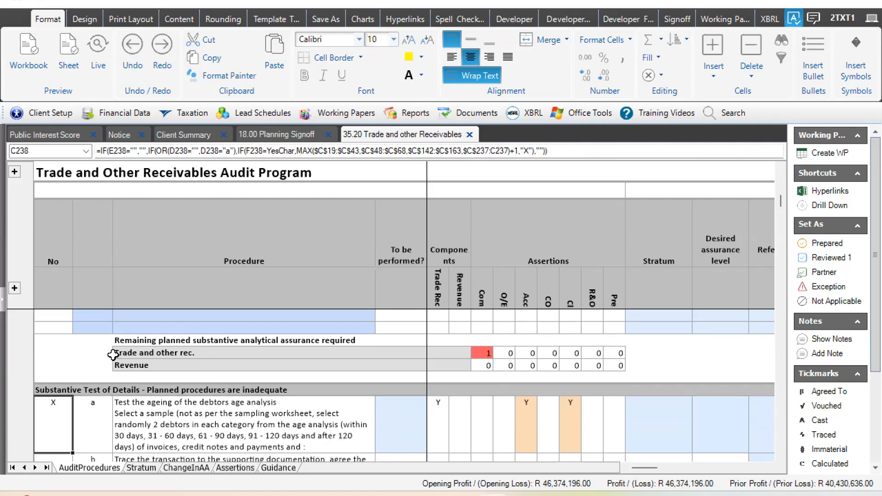
- Read through the Substantive Test of Details down to its remaining planned assurance table and the Procedures related to Significant Risks
key(Down)
key(Down)
key(Down)
key(Down)
key(Down)
key(Down)
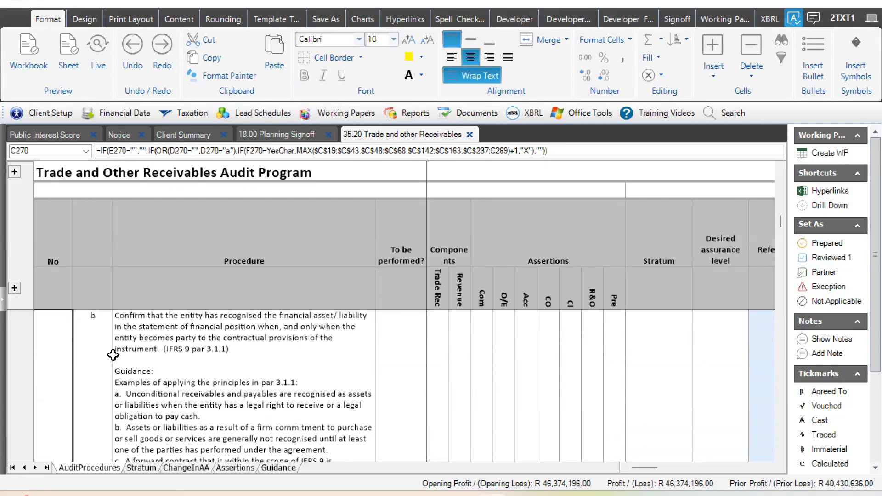
key(Down)
key(Down)
key(Down)
key(Down)
key(Down)
key(Down)
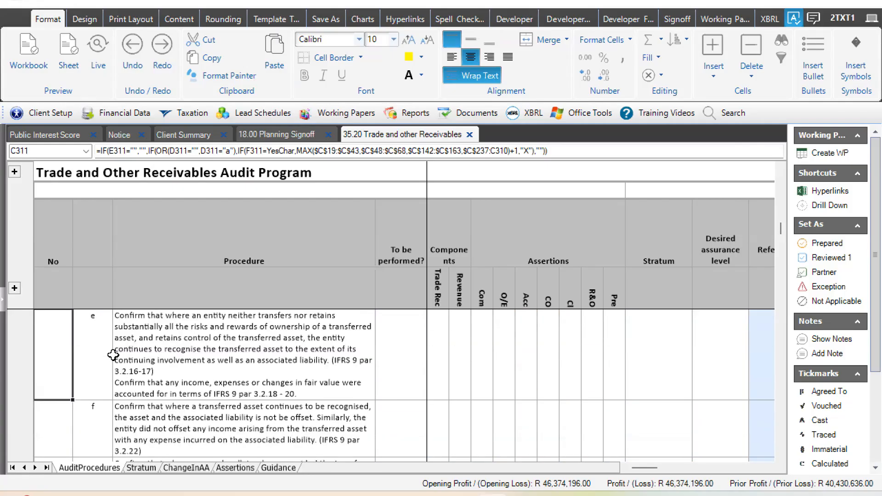
key(Down)
key(Down)
key(Down)
key(Down)
key(Down)
key(Down)
key(Down)
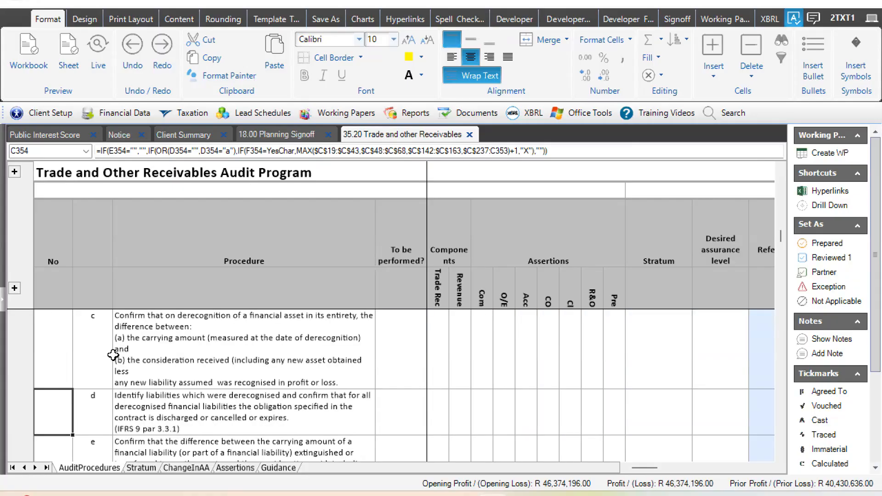
key(Down)
key(Down)
key(Down)
key(Down)
key(Down)
key(Down)
key(Down)
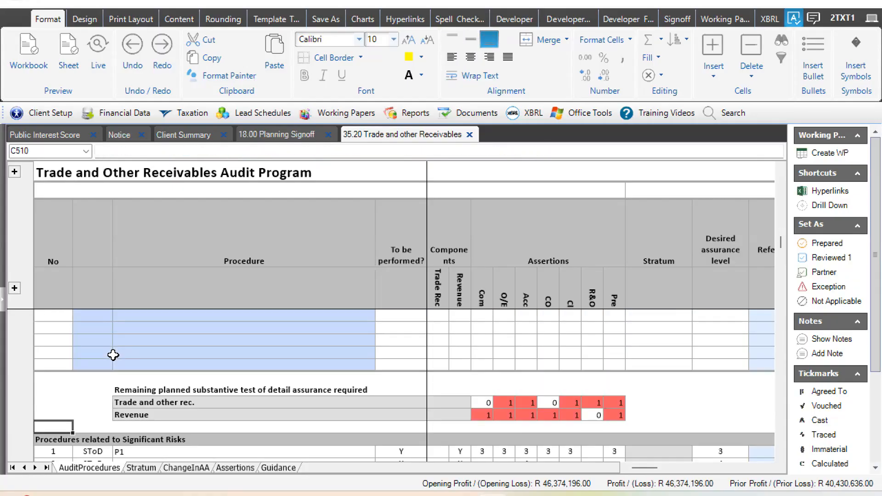
key(Up)
key(Up)
key(Up)
key(Up)
key(Up)
key(Up)
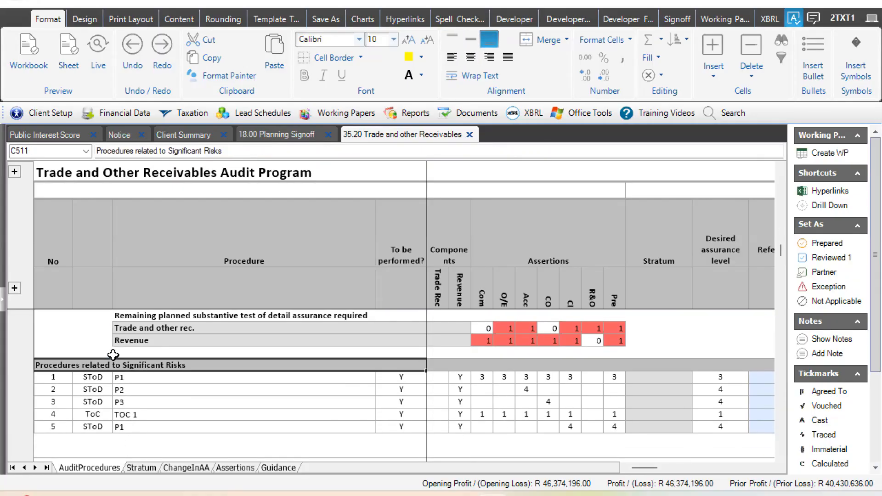
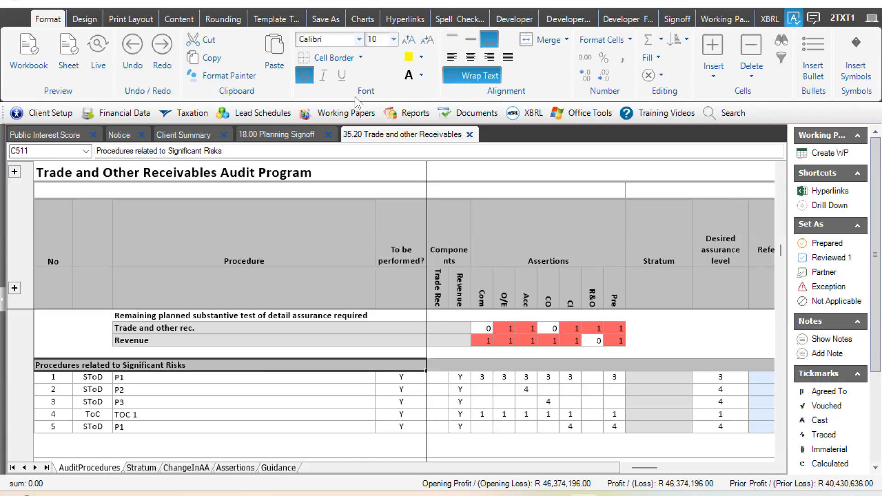
- Examine the remaining planned substantive test of detail assurance for Trade and other rec. and Revenue, focusing on the O/E assertion for receivables
click(467, 363)
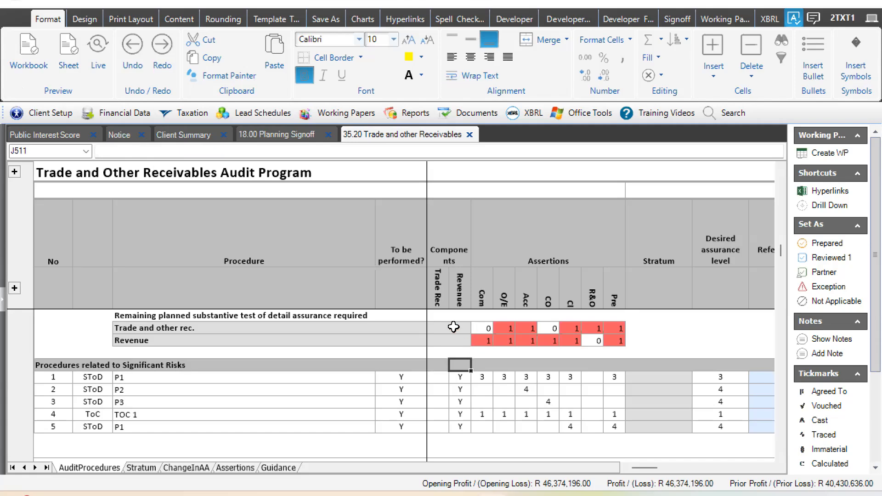
drag(133, 329, 537, 334)
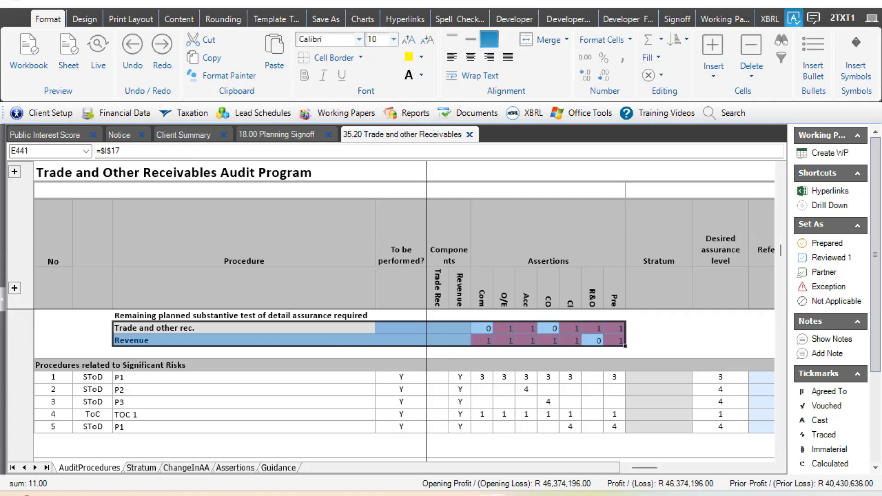
click(508, 329)
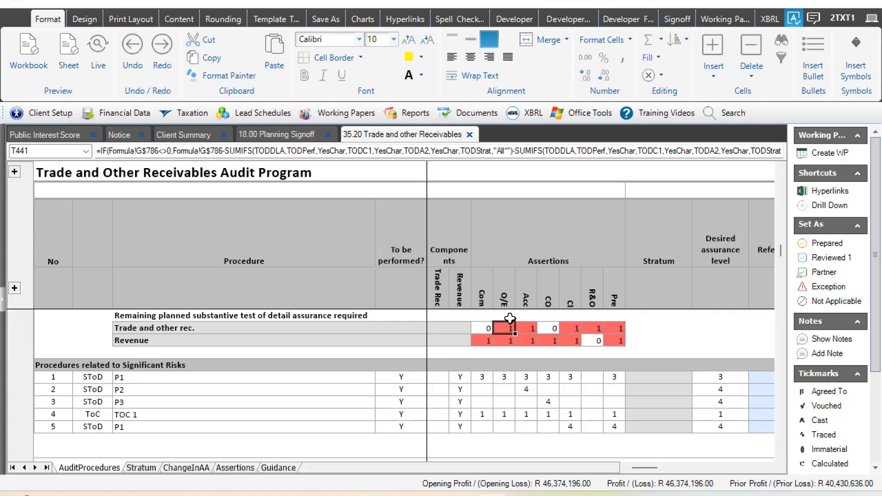
click(509, 317)
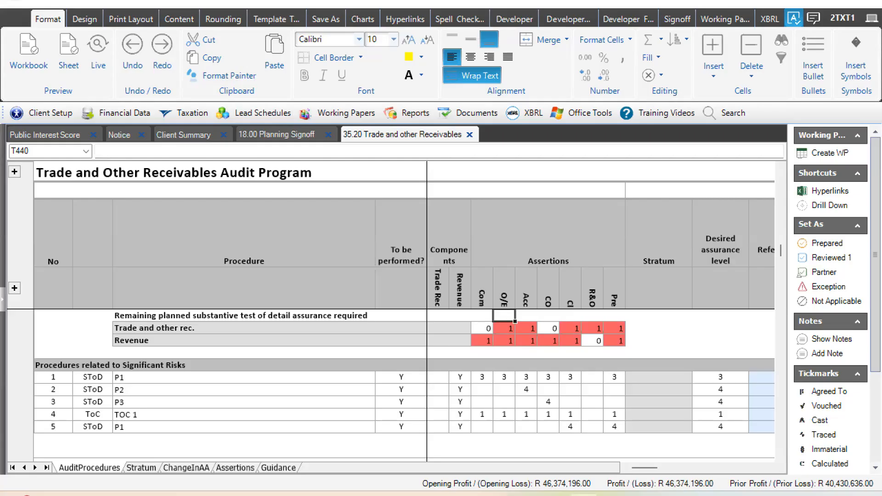
click(507, 327)
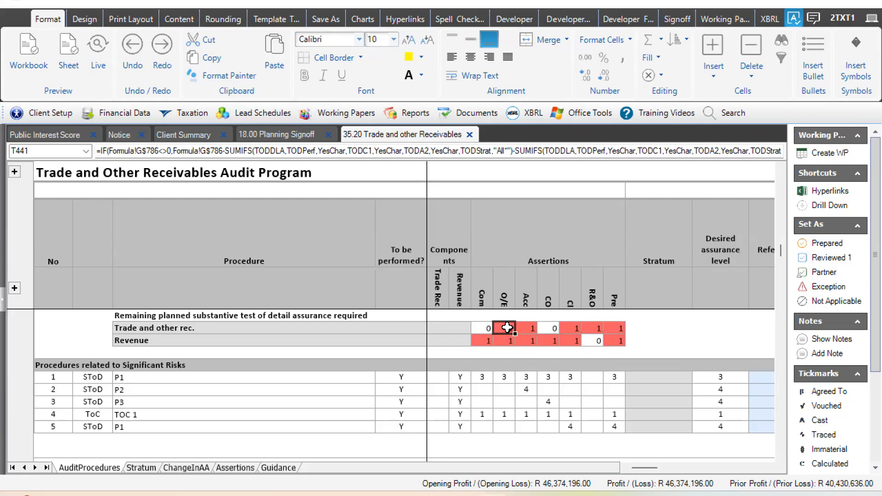
- Skim back through the Substantive Test of Details and analytical procedures to the Standard procedures at the start of the audit program
scroll(507, 327, up, 10)
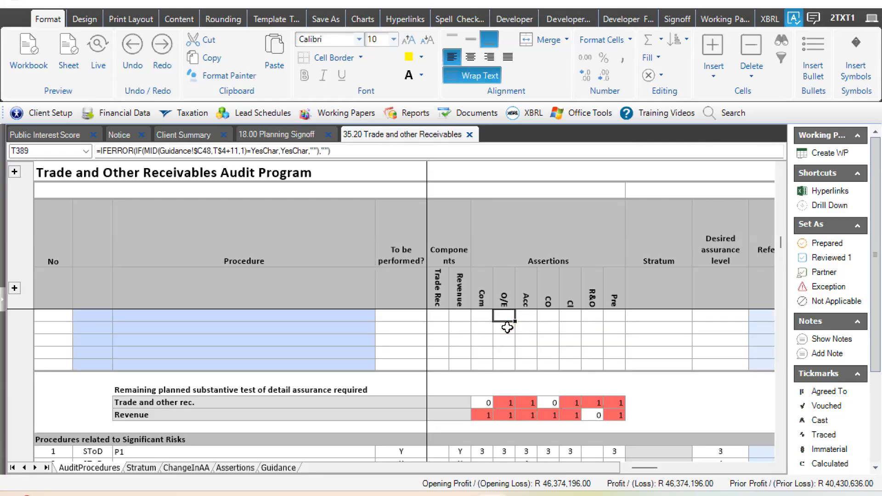
click(507, 328)
scroll(507, 327, up, 10)
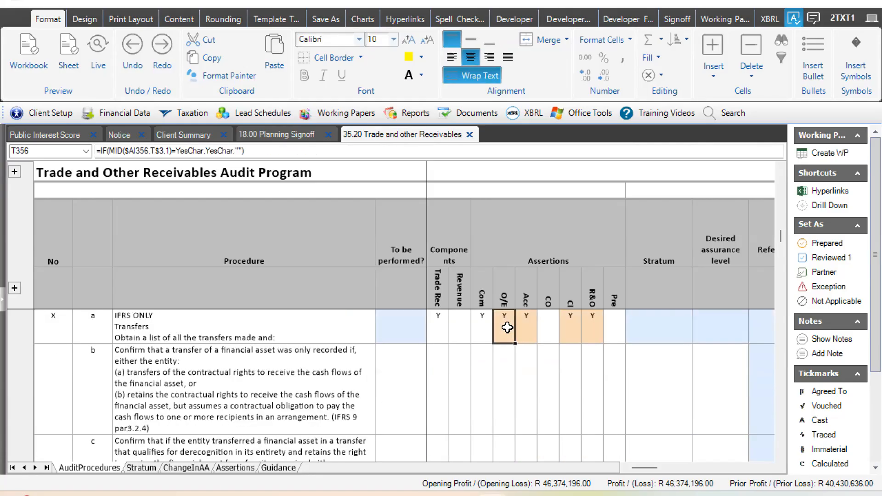
click(507, 327)
scroll(507, 328, up, 10)
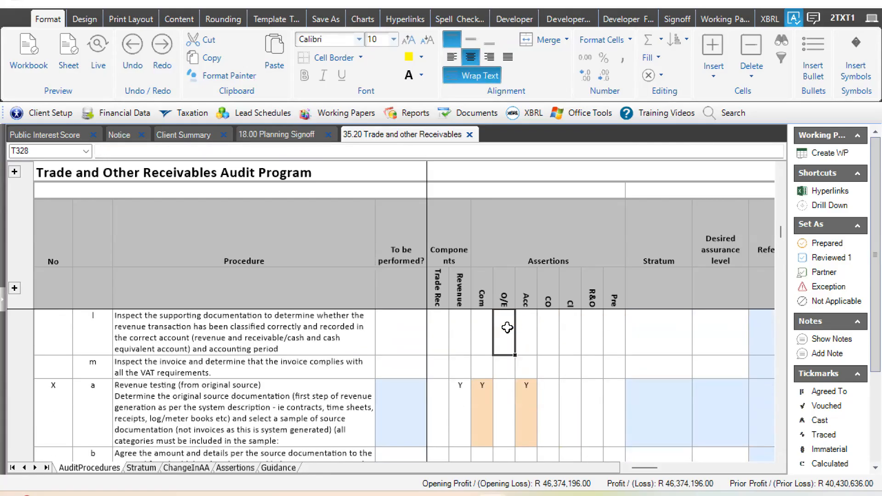
click(507, 327)
scroll(507, 328, up, 5)
click(507, 328)
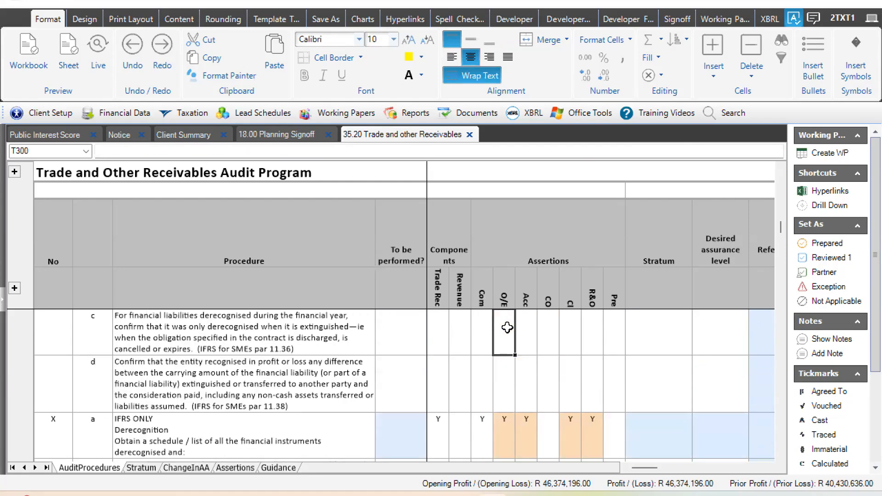
scroll(507, 328, up, 10)
click(507, 327)
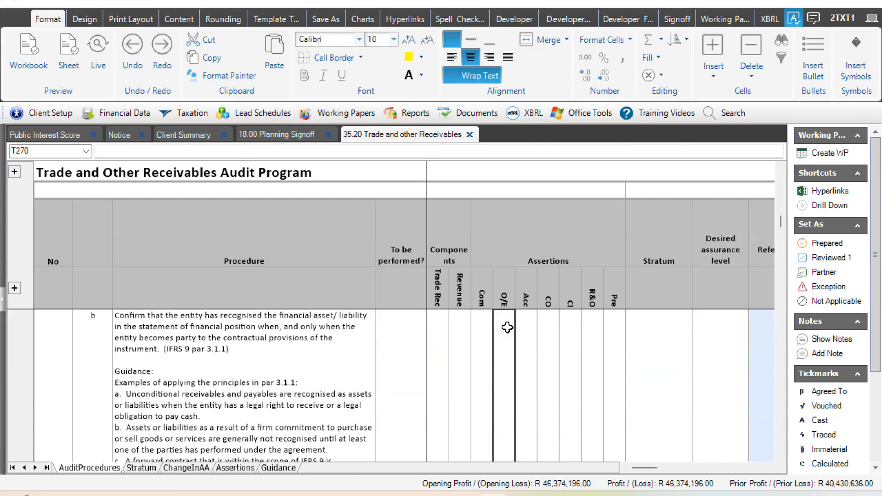
scroll(507, 327, up, 10)
click(507, 327)
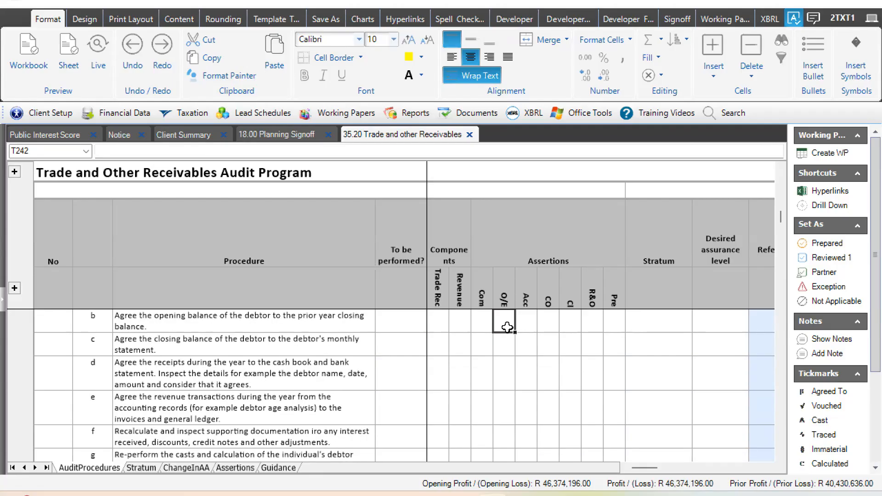
scroll(507, 327, up, 10)
click(507, 327)
scroll(507, 327, up, 2)
click(507, 327)
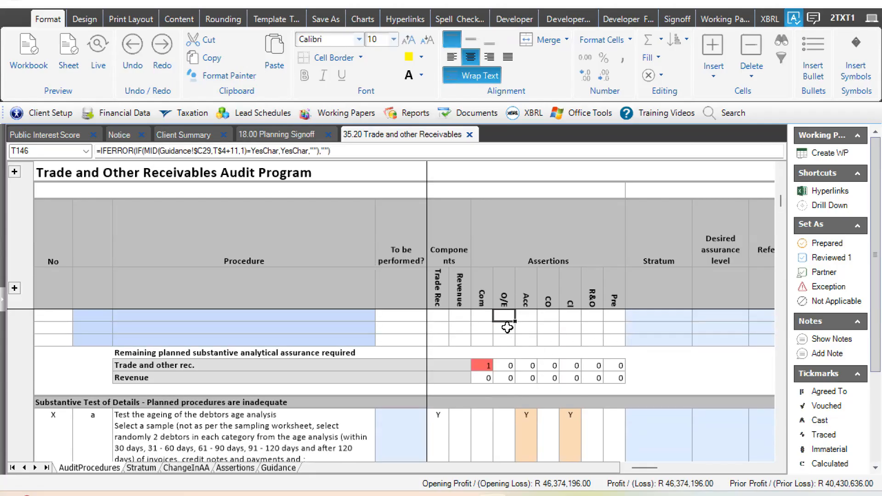
scroll(507, 327, up, 10)
click(508, 327)
scroll(507, 327, up, 10)
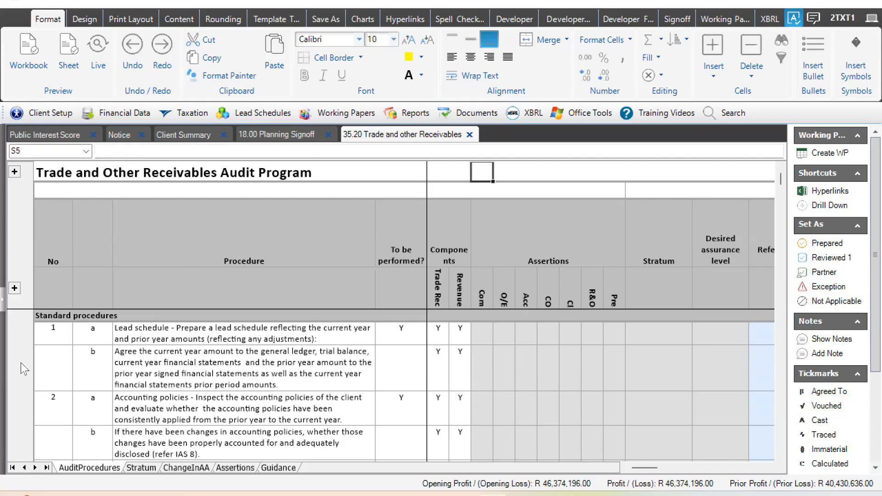
- Review the audit program's Procedure, To be performed?, Components, Assertions and Stratum column headings
click(165, 234)
drag(443, 234, 647, 265)
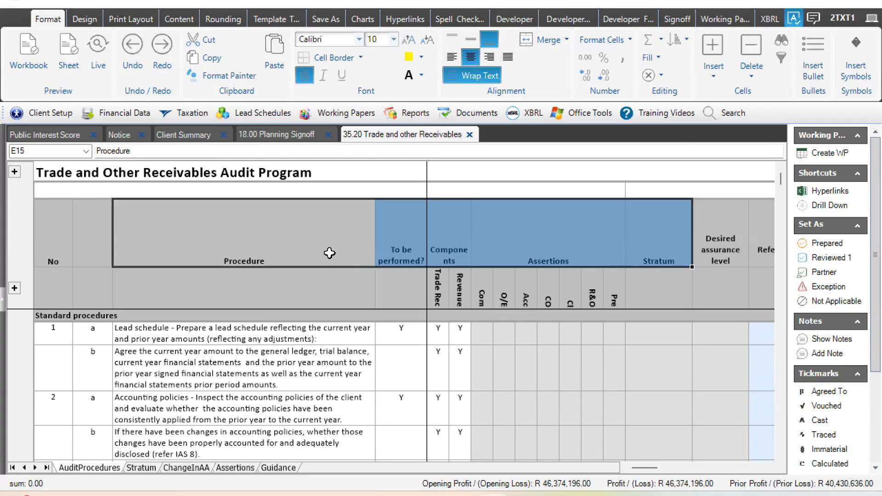
click(265, 254)
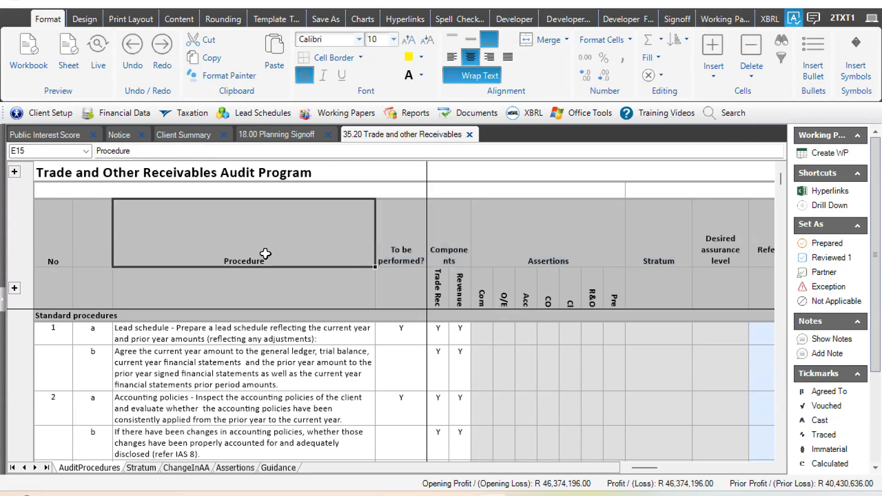
click(400, 247)
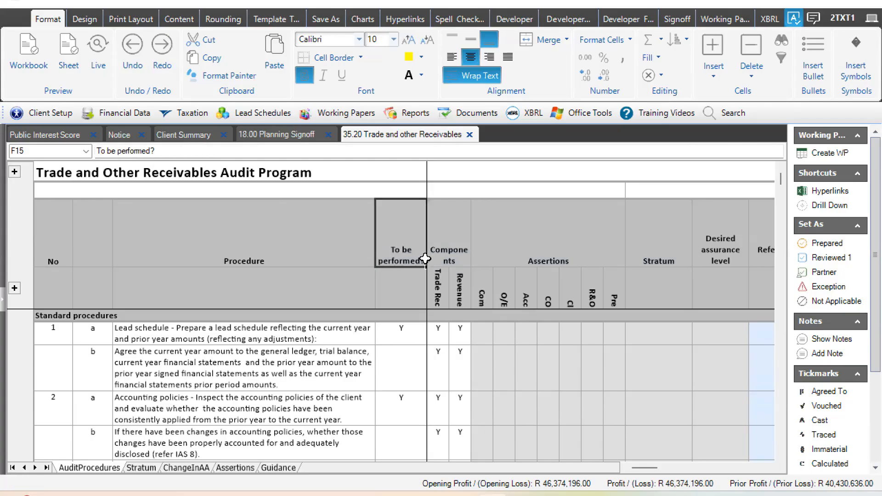
click(460, 247)
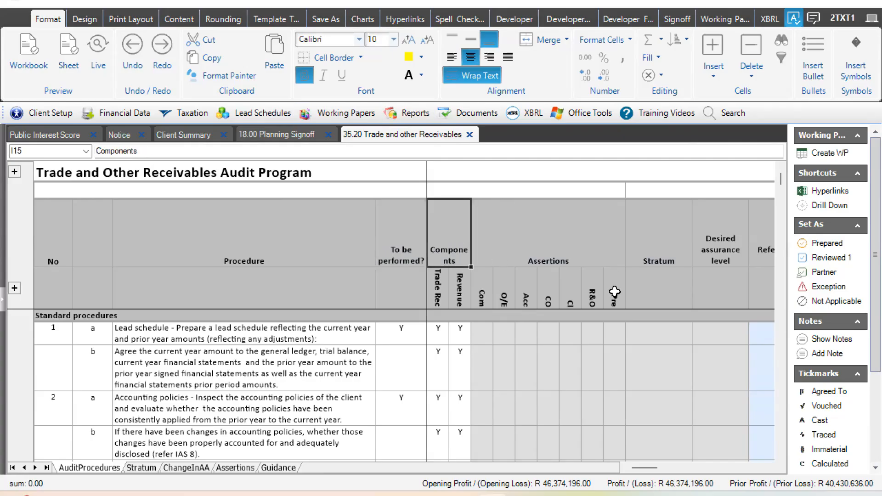
click(585, 254)
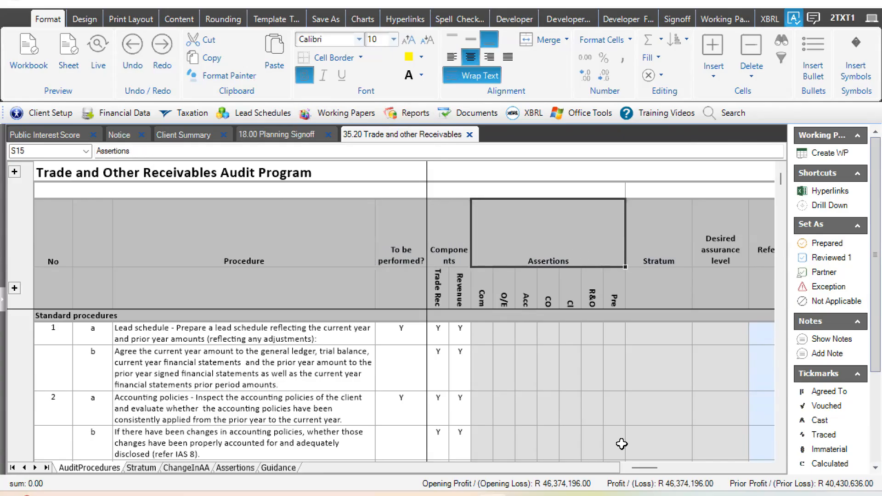
click(645, 237)
- Review the headings from Desired assurance level through Reference to record of work done and Comments to the column asking whether the test was successfully carried out
drag(646, 468, 720, 456)
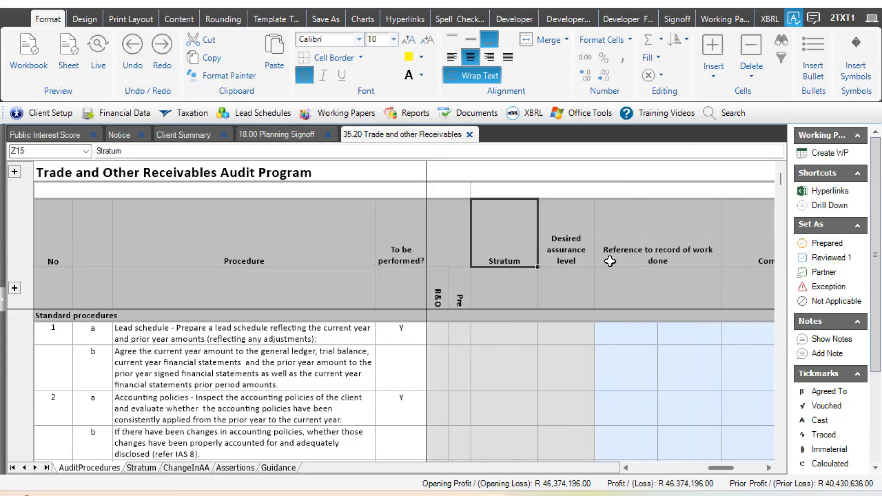
key(Right)
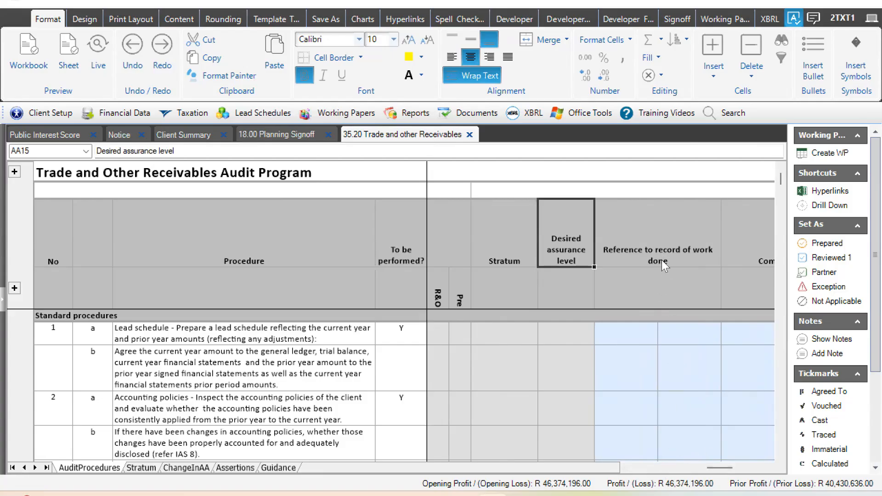
key(Right)
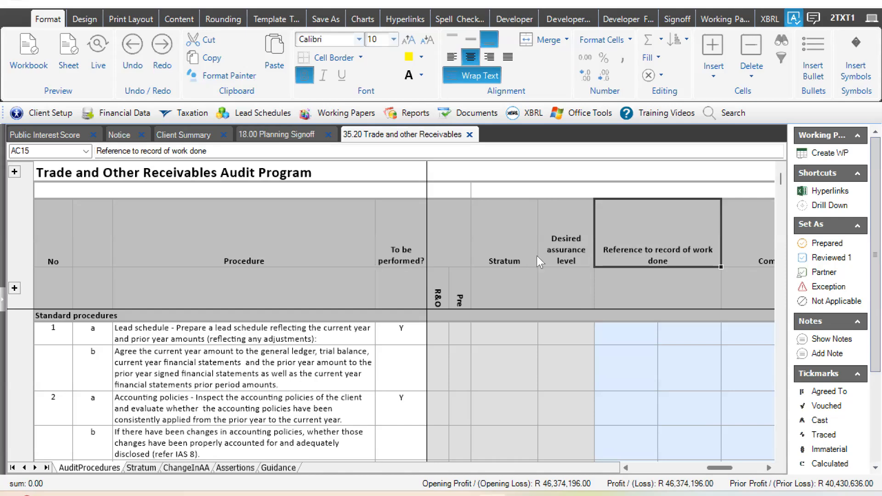
key(Right)
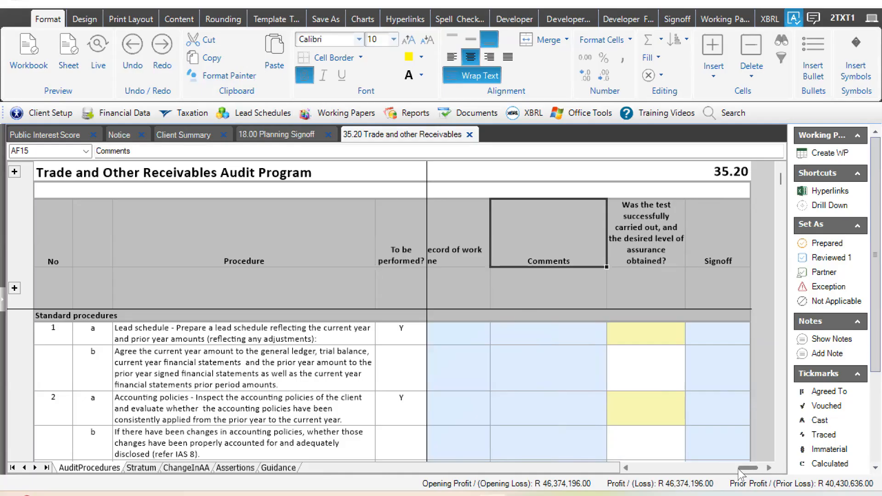
drag(752, 468, 748, 469)
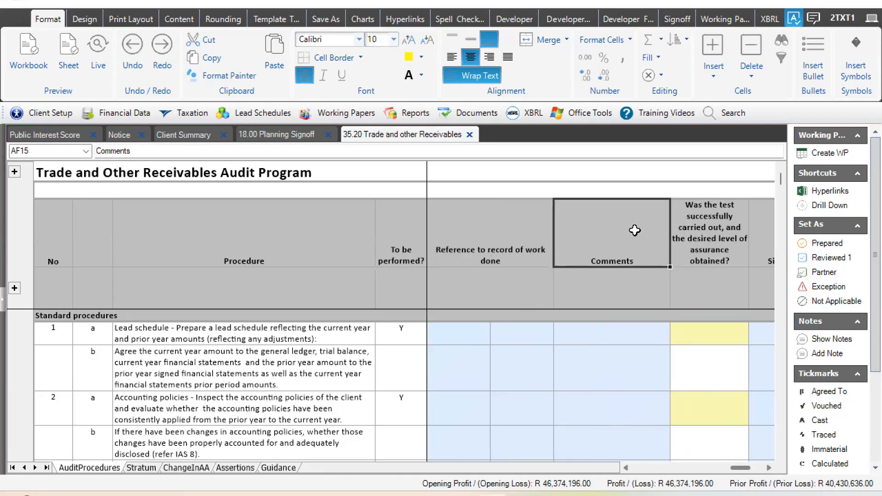
scroll(637, 220, right, 1)
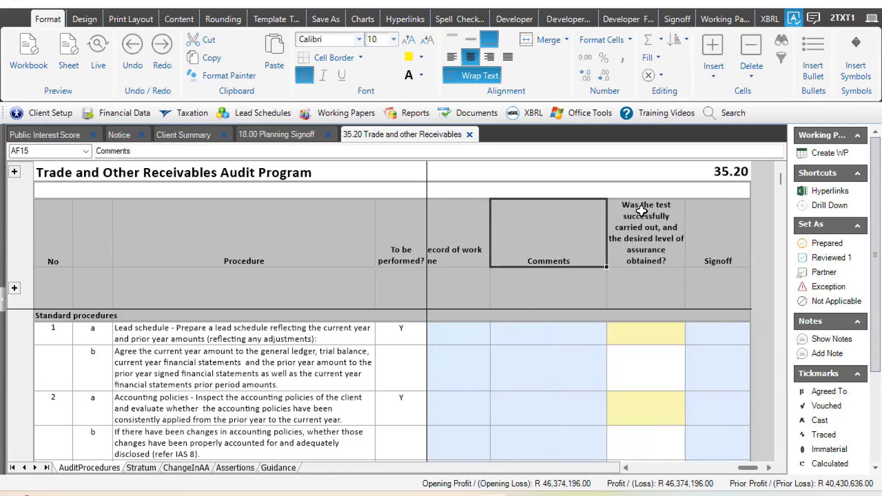
click(626, 232)
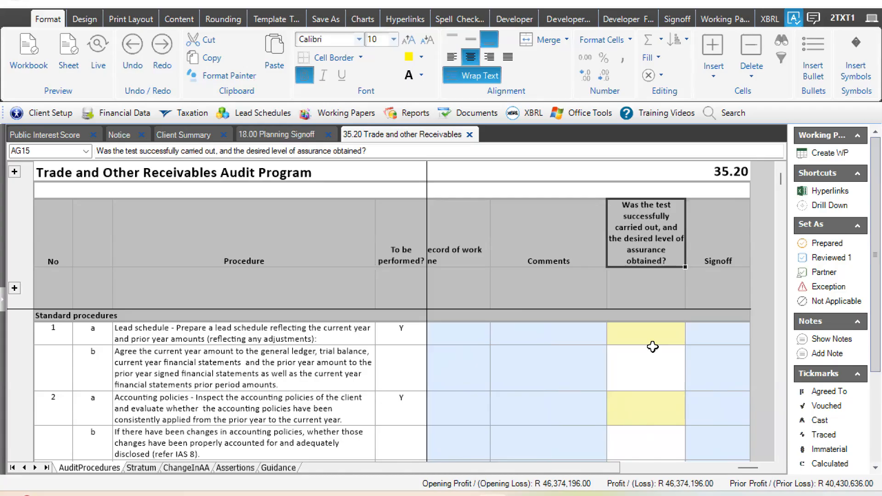
- Revisit the Reference to record of work done and Signoff columns, then return to the Components and Assertions columns
drag(740, 473, 719, 473)
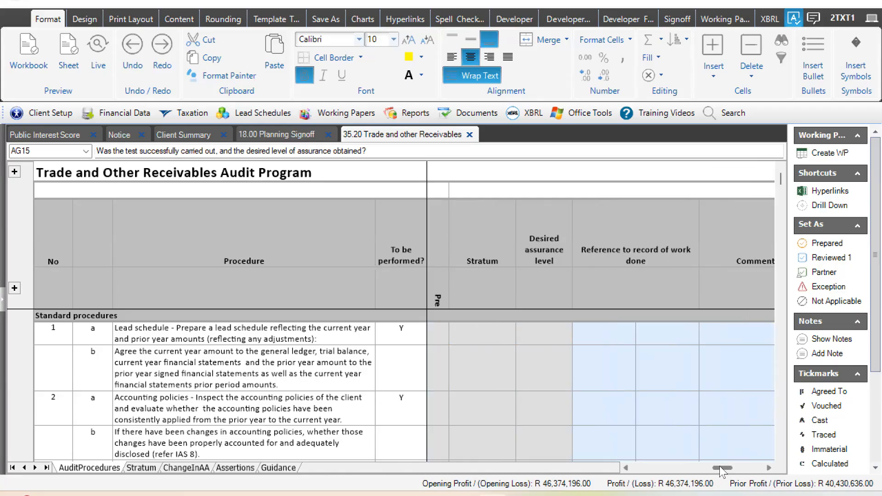
click(614, 223)
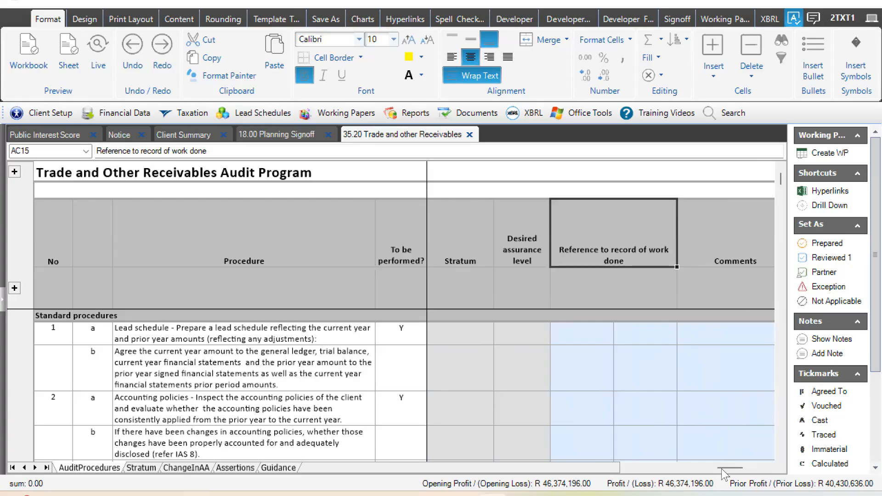
scroll(662, 340, right, 2)
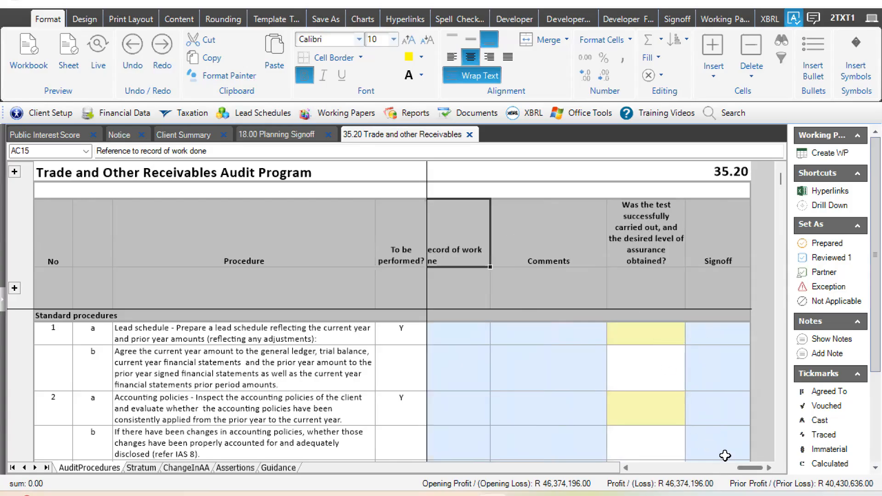
click(698, 468)
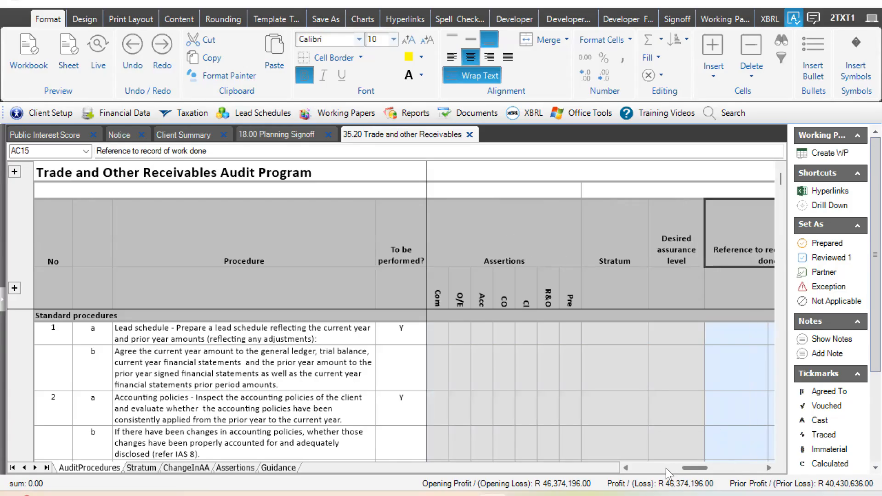
scroll(448, 377, left, 1)
scroll(449, 384, left, 1)
- Read down from the Standard procedures past Tests of control to the remaining planned substantive analytical assurance table
click(476, 368)
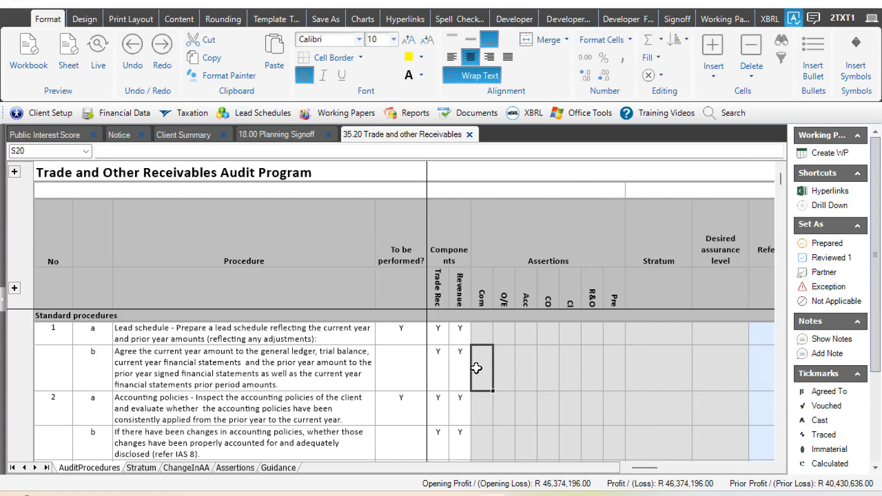
key(Down)
key(Down)
key(Down)
key(Down)
key(Down)
key(Down)
key(Down)
key(Down)
key(Down)
key(Down)
key(Down)
key(Down)
key(Down)
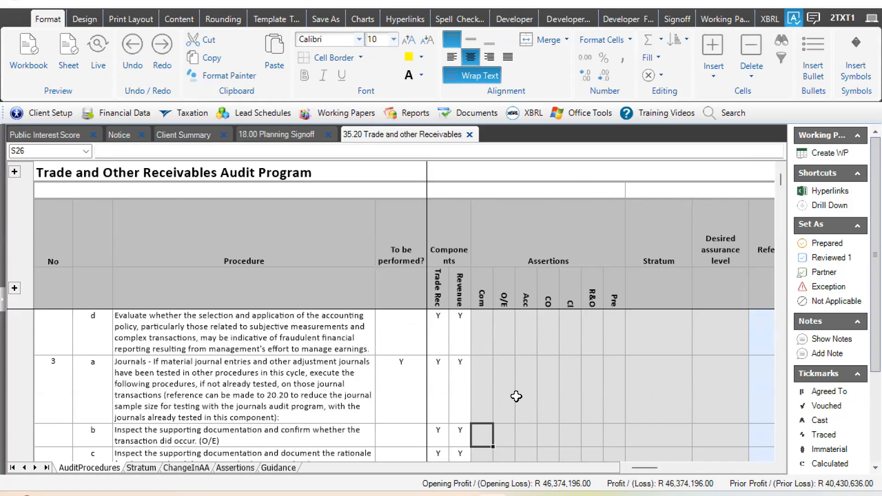
key(Down)
key(Down)
key(Down)
key(Down)
key(Down)
key(Down)
key(Down)
key(Down)
key(Down)
key(Down)
key(Down)
key(Down)
key(Down)
key(Down)
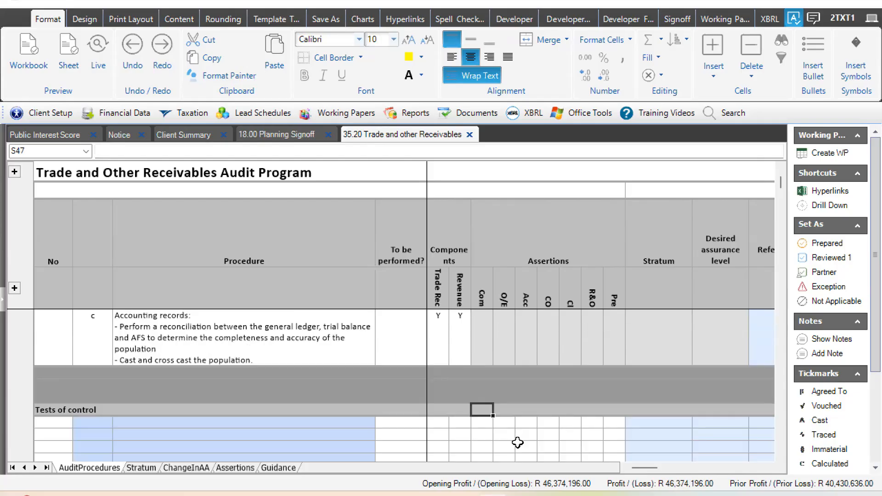
key(Down)
key(Down)
key(Down)
key(Down)
key(Down)
key(Down)
key(Down)
key(Down)
key(Down)
key(Down)
key(Down)
key(Down)
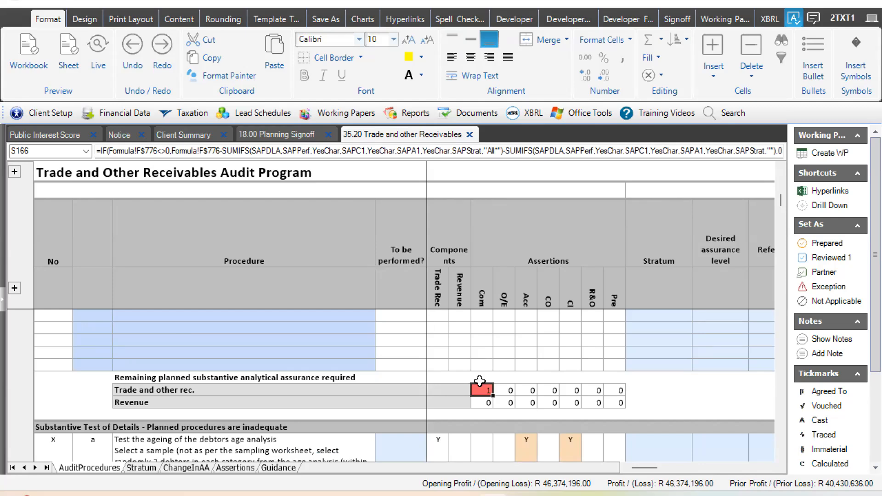
- Go back to the Substantive Analytical Procedures heading and the remaining planned control assurance table above it
key(Up)
key(Up)
key(Up)
key(Up)
key(Up)
key(Up)
key(Up)
key(Up)
key(Up)
key(Up)
key(Up)
key(Up)
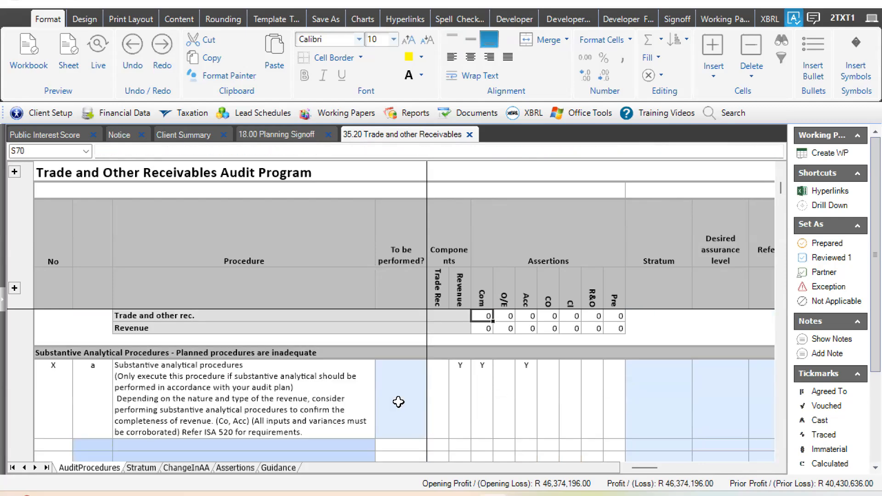
key(Up)
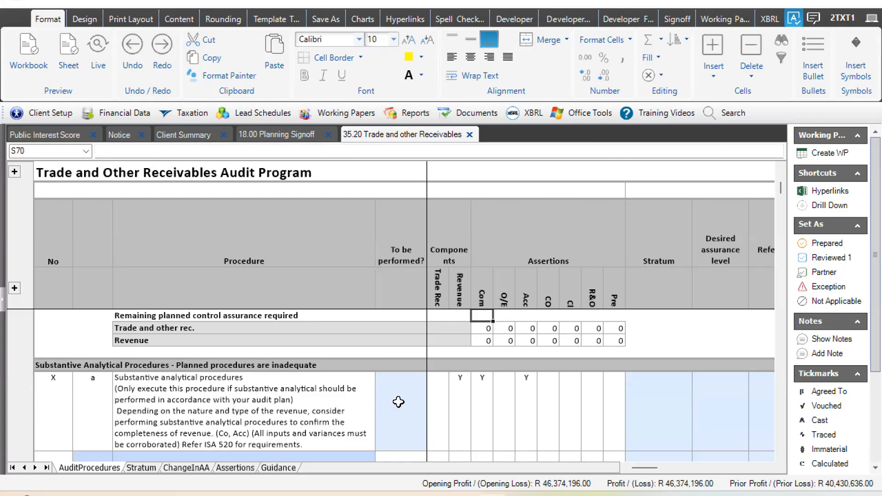
- Mark the Substantive analytical procedures row Y under To be performed and check the remaining planned substantive analytical assurance table
click(398, 403)
text(Y)
key(Right)
key(Right)
key(Right)
key(Right)
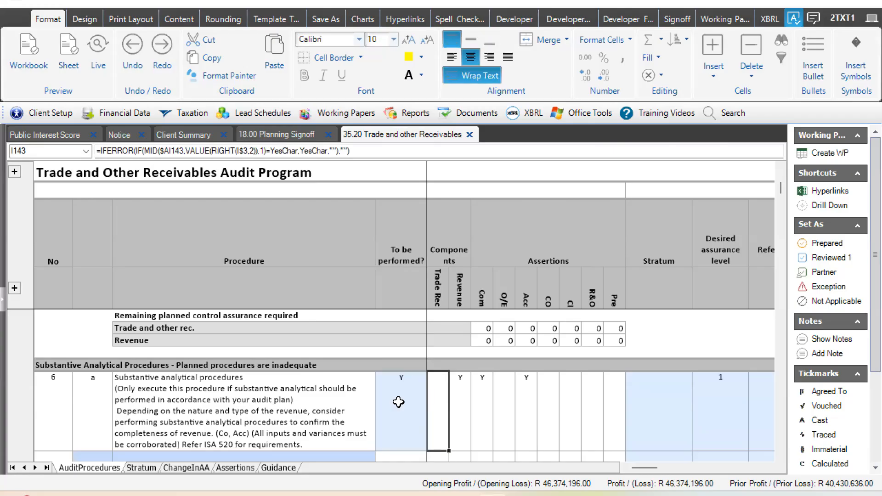
key(Down)
key(Down)
key(Down)
key(Down)
key(Down)
key(Down)
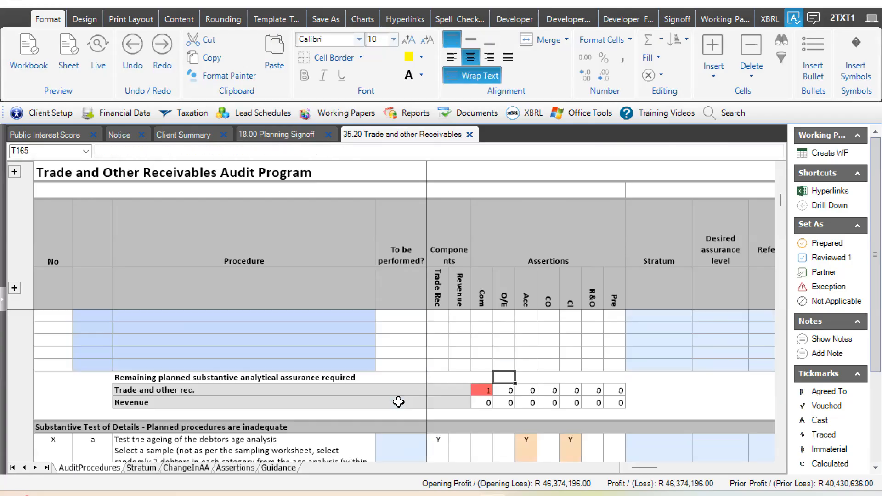
- Set the Desired assurance level of the Substantive analytical procedures row to 2
key(Left)
key(Up)
key(Up)
key(Up)
key(Up)
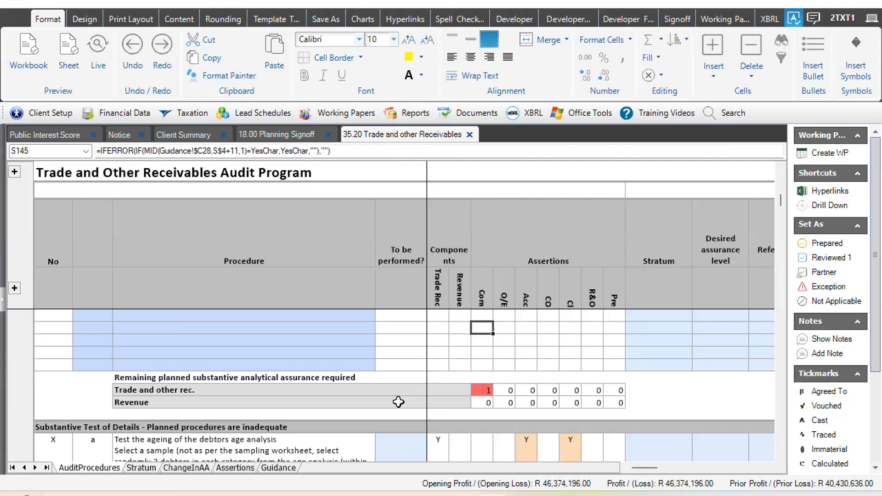
key(Up)
key(Up)
key(Right)
key(Right)
key(Right)
key(Right)
key(Right)
key(Right)
key(Right)
key(Right)
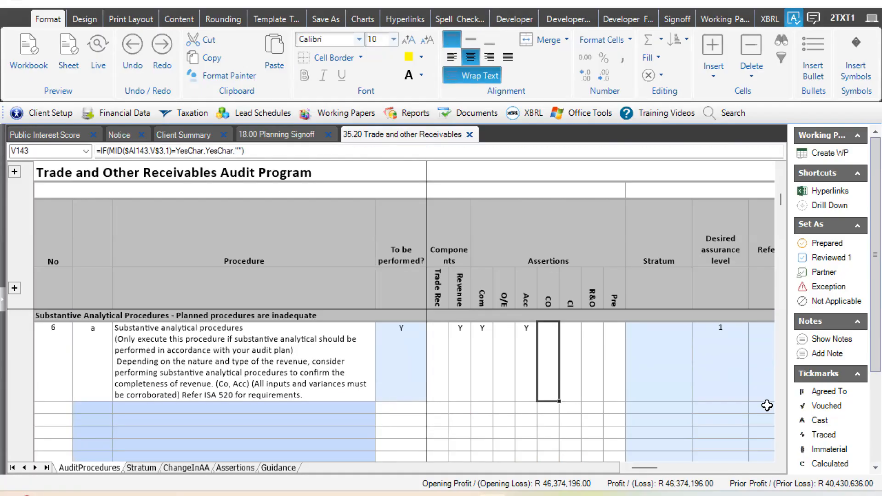
click(754, 395)
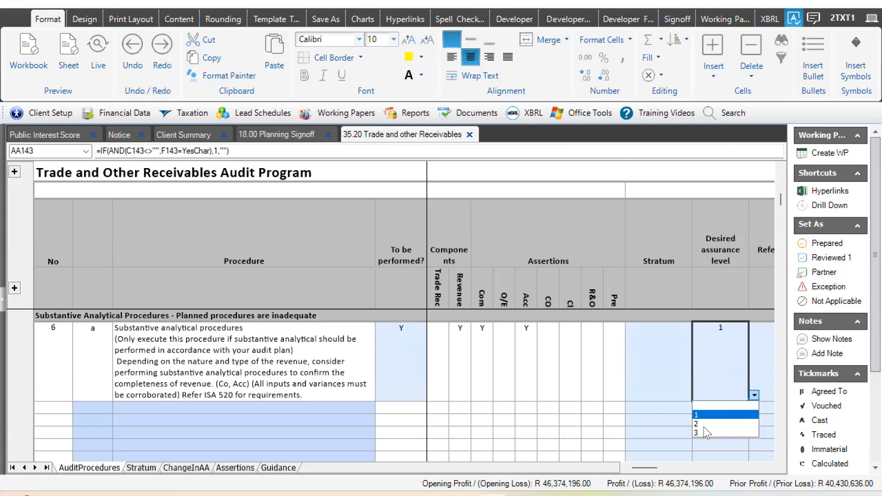
key(Down)
key(Return)
key(Left)
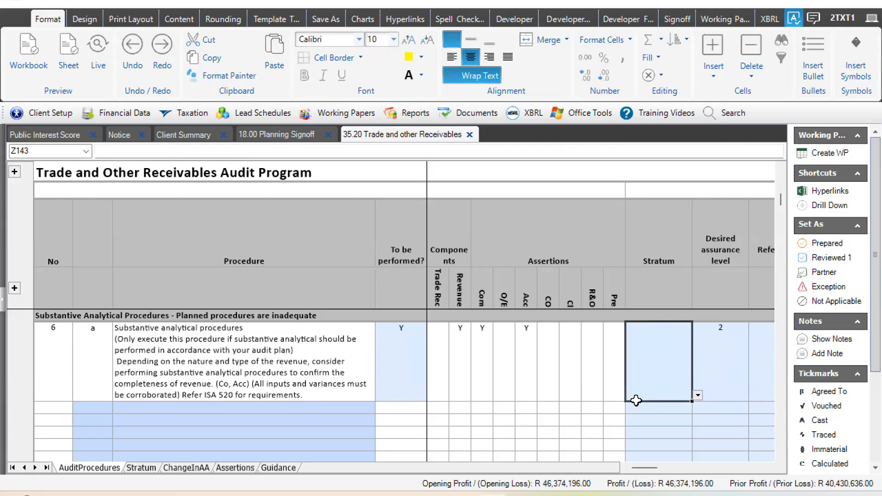
- Check the remaining planned substantive analytical assurance table, then review the Revenue component mark and description of the Substantive analytical procedures row
key(Down)
key(Down)
key(Down)
key(Down)
key(Down)
key(Down)
key(Down)
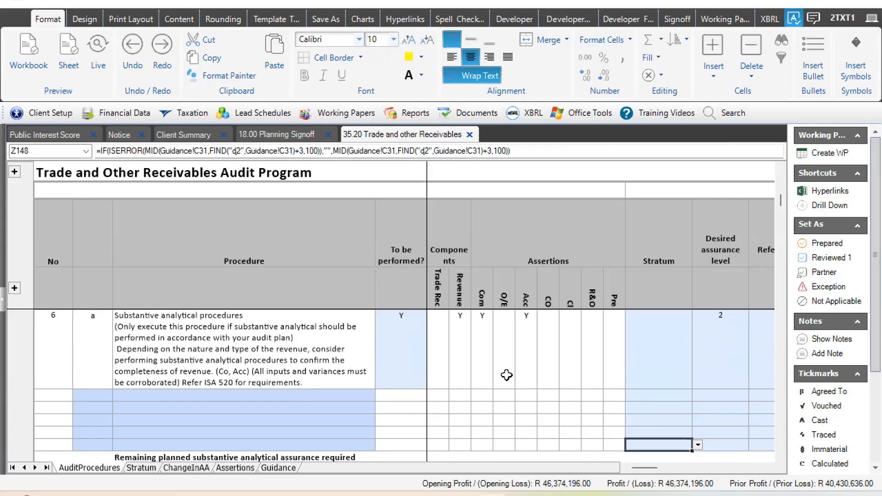
key(Left)
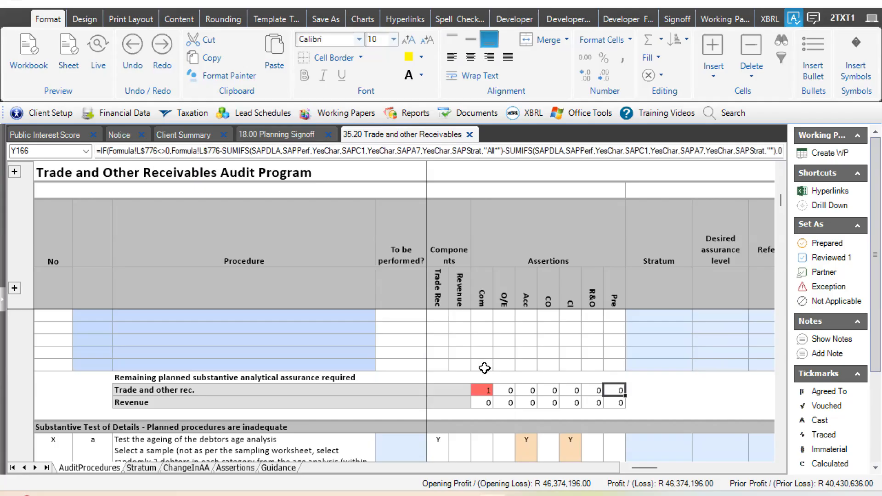
click(460, 352)
scroll(478, 408, down, 2)
click(469, 406)
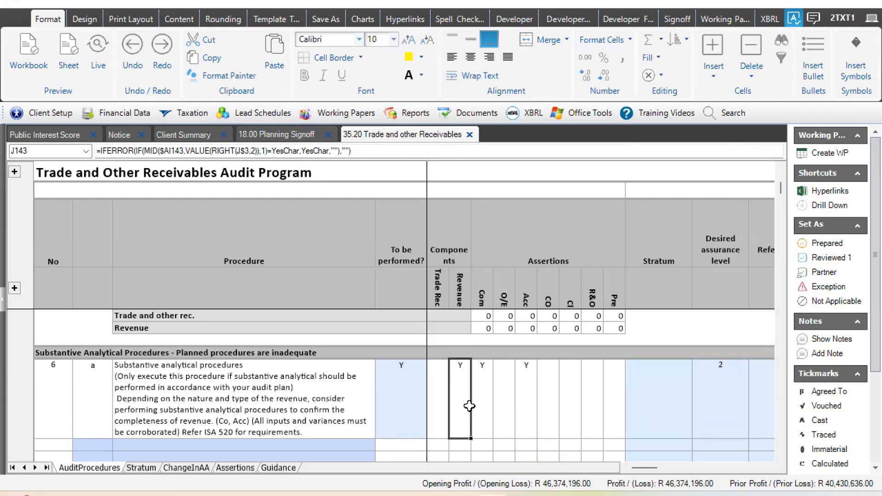
key(Left)
key(Left)
key(Left)
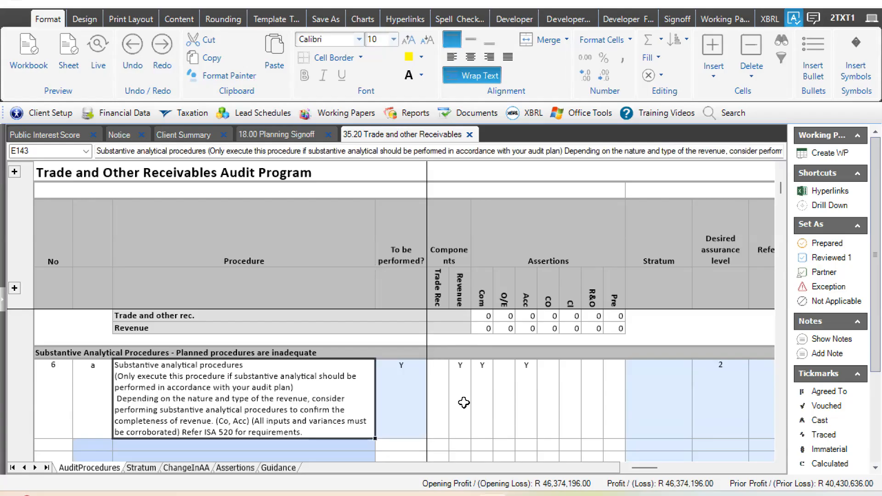
key(Down)
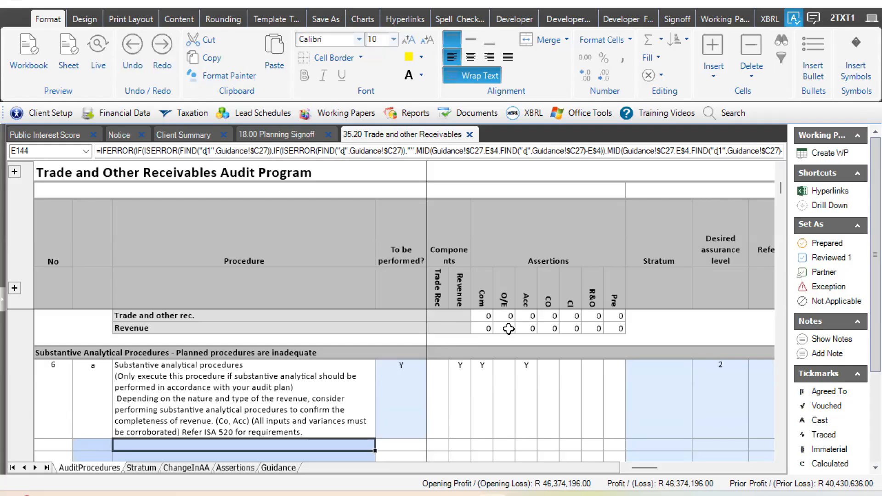
- Compare the Substantive analytical procedures row's Completeness assertion with the remaining Completeness assurance for Trade and other receivables
click(485, 378)
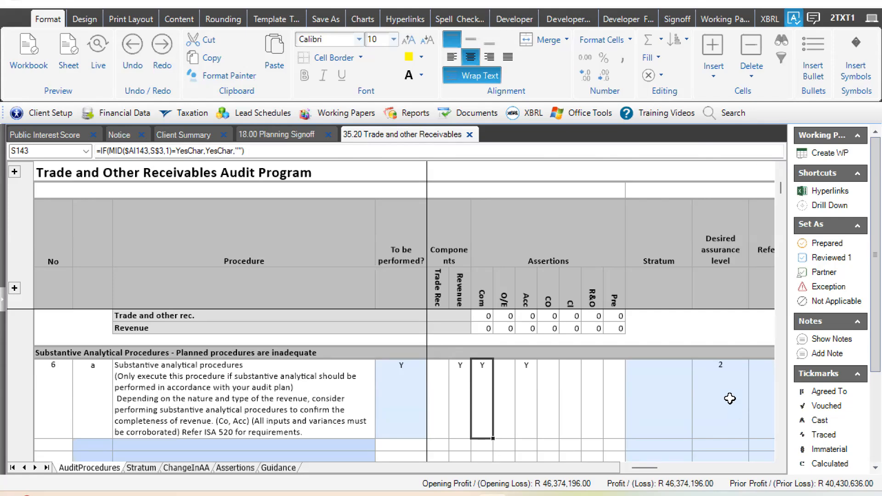
click(486, 445)
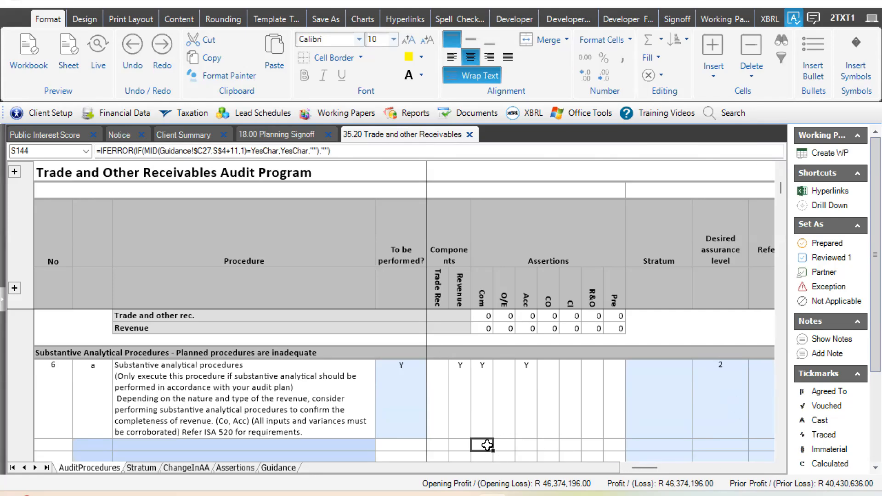
key(Down)
key(Down)
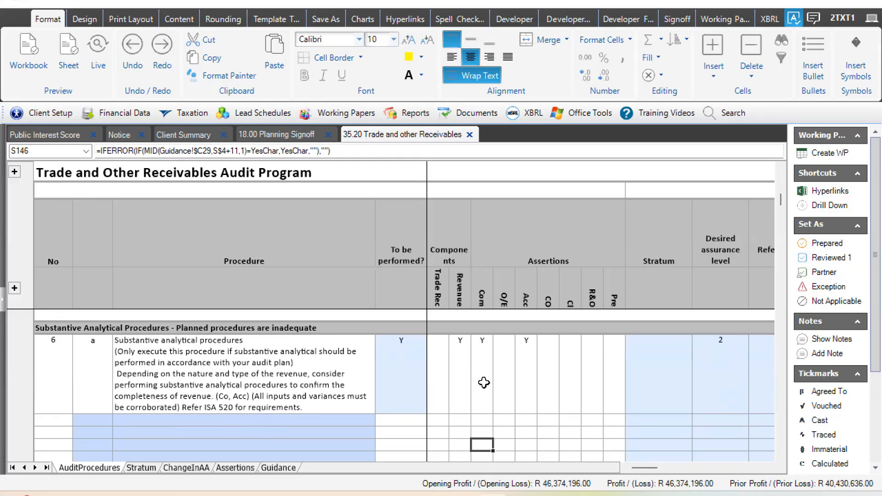
key(Down)
key(Down)
key(Down)
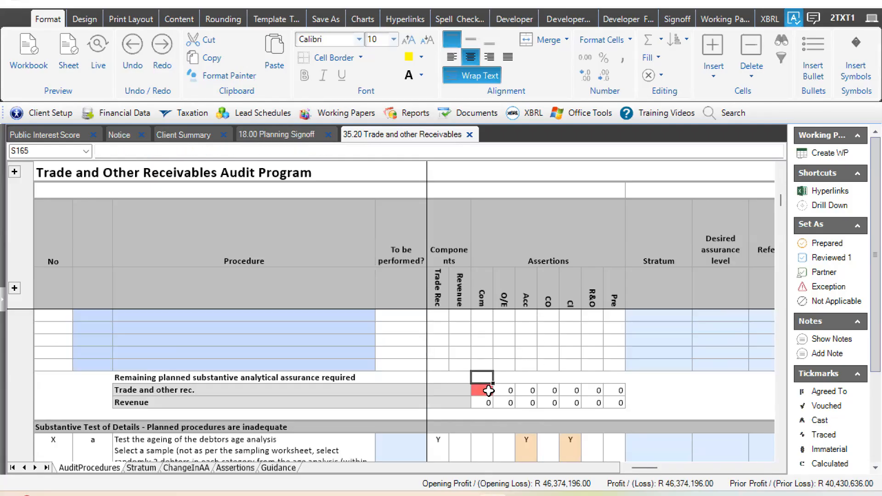
click(489, 391)
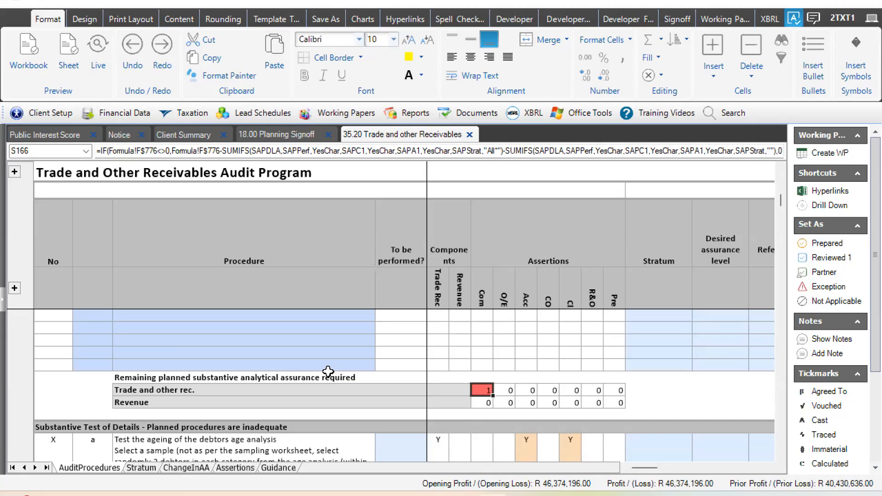
- Add a procedure described as "Own procedure" in the first blank row below the Substantive analytical procedures
key(Up)
key(Up)
key(Up)
key(Up)
key(Up)
key(Up)
key(Up)
key(Up)
key(Down)
key(Down)
key(Left)
key(Left)
key(Left)
key(Left)
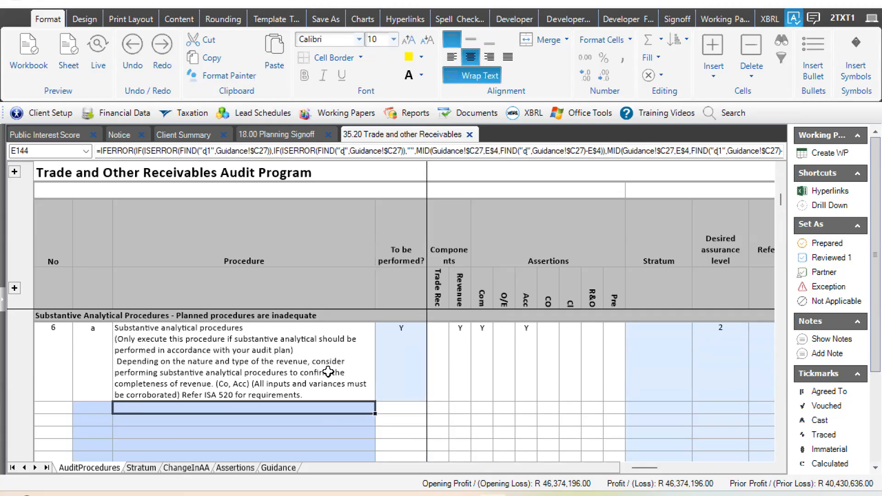
text(Own por)
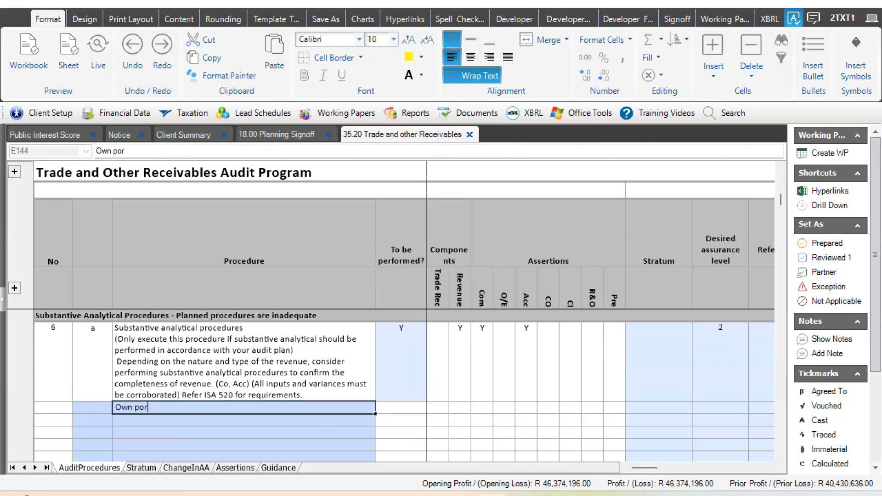
key(BackSpace)
key(BackSpace)
text(rocedure)
key(Tab)
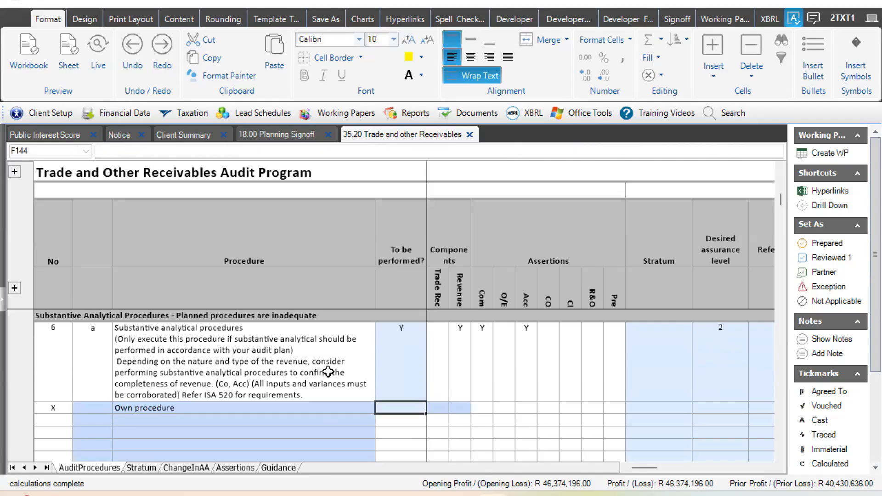
- Mark Own procedure Y under To be performed, the Trade Rec component and the Com assertion
text(y)
key(Tab)
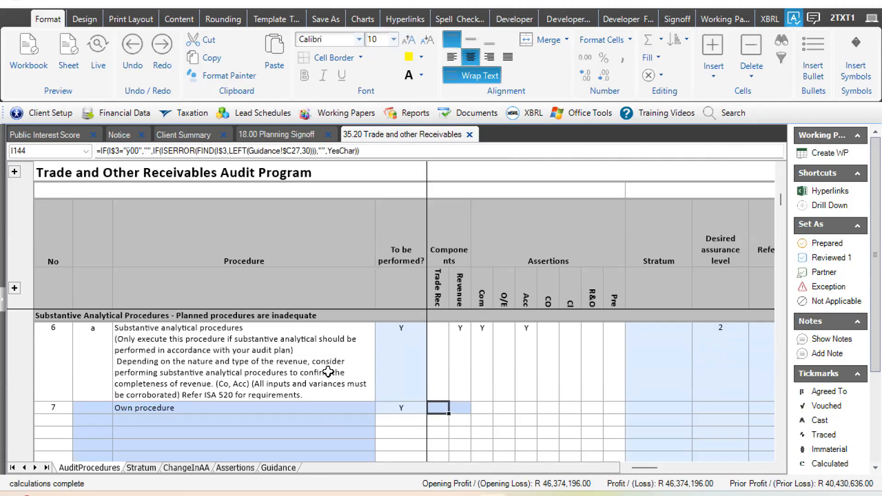
text(y)
key(Tab)
key(Tab)
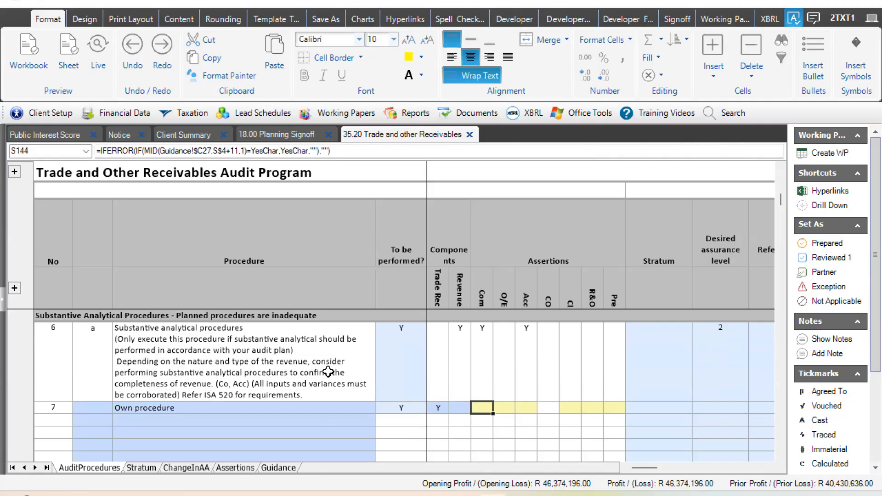
text(y)
key(Tab)
key(Tab)
key(Tab)
key(Tab)
key(Tab)
key(Tab)
key(Tab)
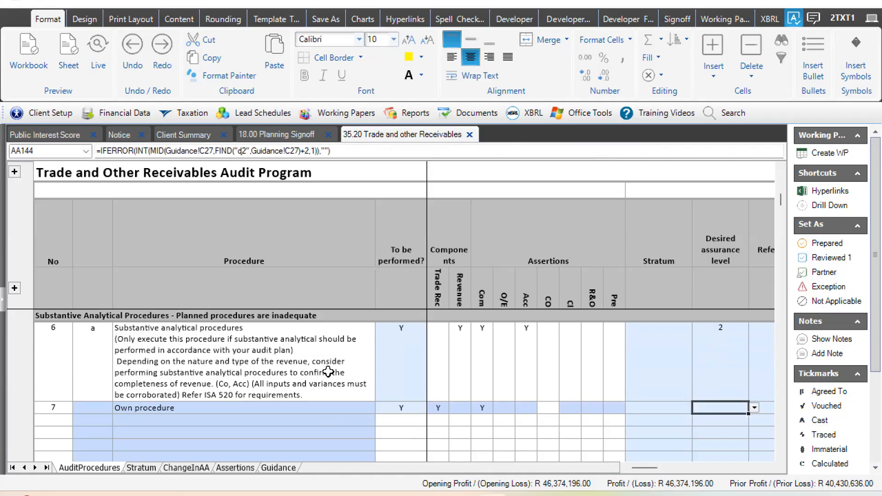
- Set Own procedure's Desired assurance level to 1 and recheck the remaining planned substantive analytical assurance table
text(1)
key(Return)
key(Down)
key(Down)
key(Down)
key(Down)
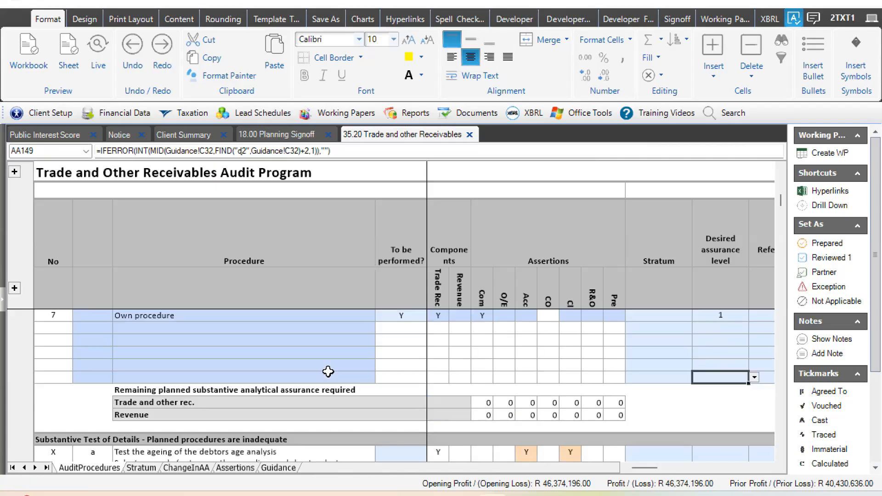
drag(183, 390, 546, 417)
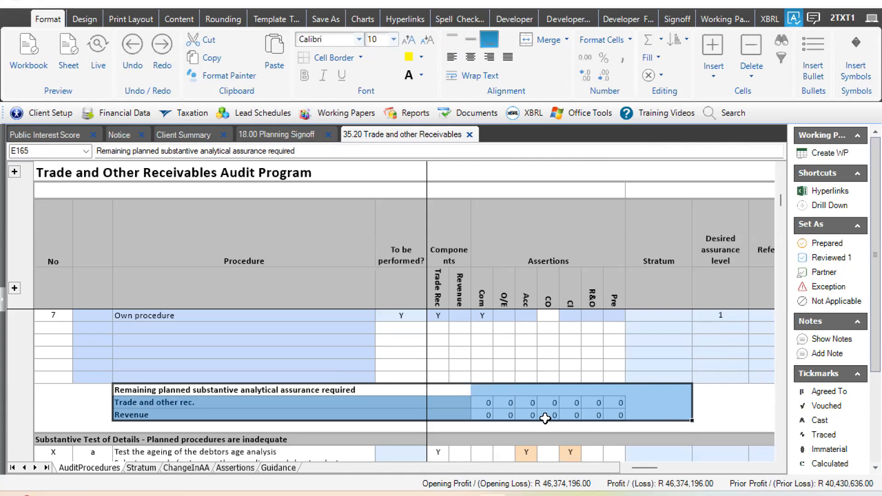
- Mark the test of the debtors age analysis ageing Y under To be performed
click(394, 456)
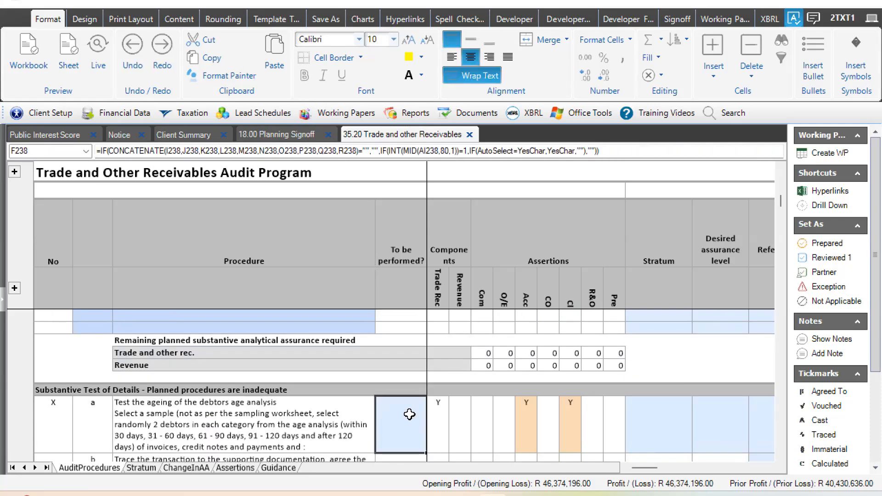
text(Y)
key(Return)
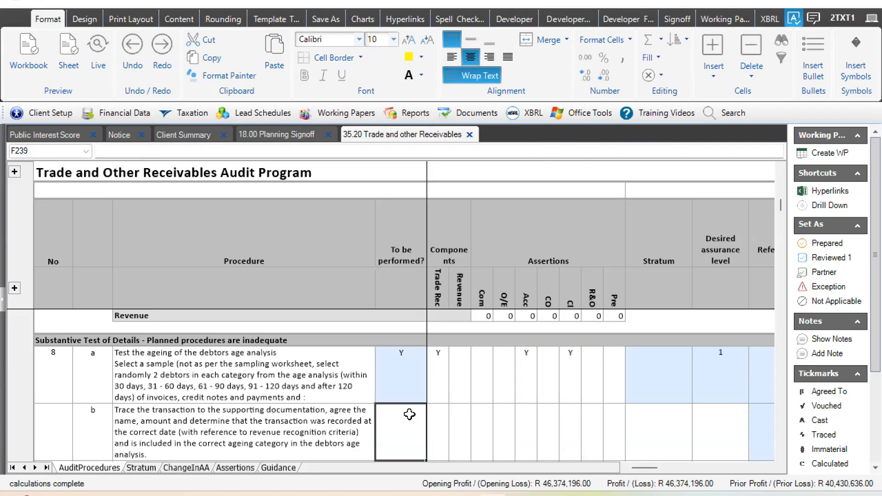
- Enter N under To be performed for a test of details between the debtors ageing test and Debtors confirmations
key(Down)
key(Down)
key(Down)
key(Down)
key(Down)
key(Down)
key(Down)
key(Down)
key(Down)
key(Down)
key(Down)
key(Down)
key(Down)
key(Down)
key(Down)
key(Down)
key(Down)
key(Down)
text(N)
key(Return)
- Enter N under To be performed for the Completeness test of details
key(Down)
key(Down)
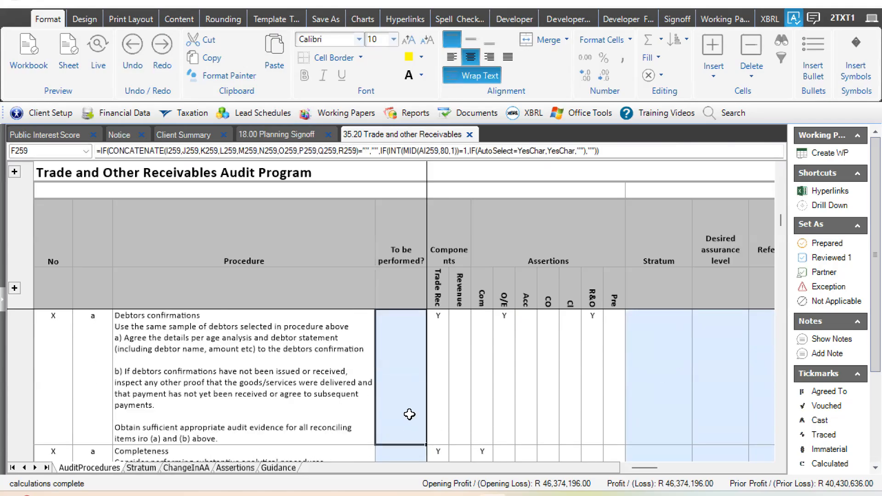
text(N)
key(Return)
- Enter N under To be performed for the IFRS SME ONLY Initial recognition and measurement procedure
key(Down)
key(Down)
key(Down)
key(Down)
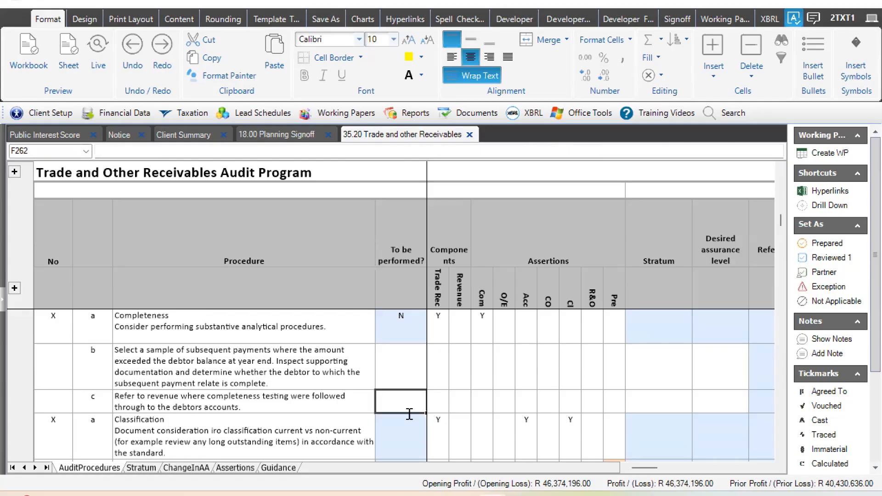
key(Down)
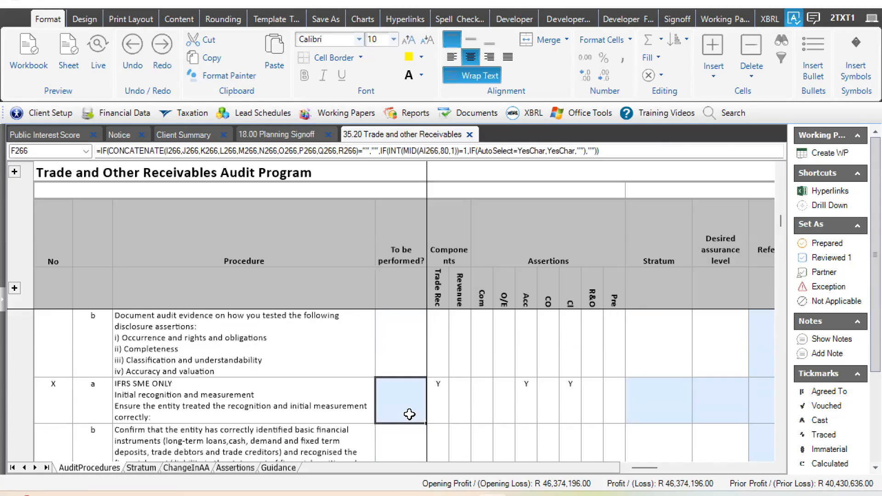
text(N)
key(Return)
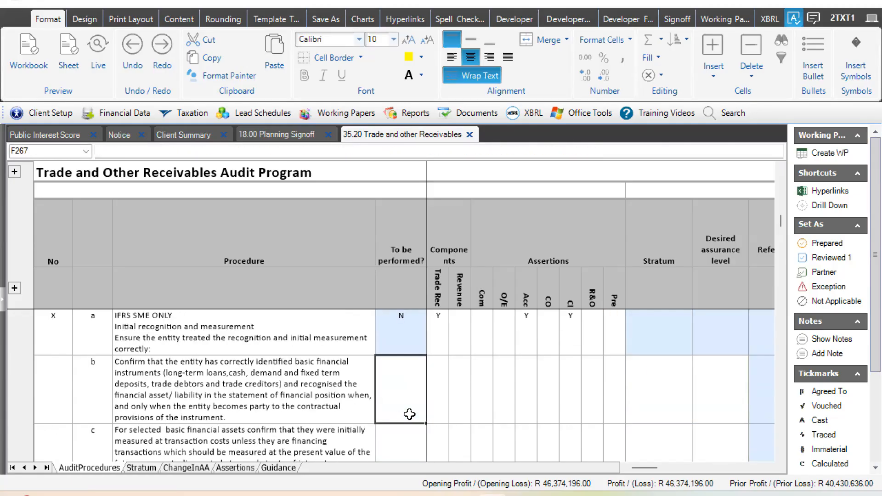
- Mark the IFRS ONLY Classification and initial measurement procedure Y under To be performed
key(Down)
key(Down)
key(Down)
key(Down)
key(Down)
key(Down)
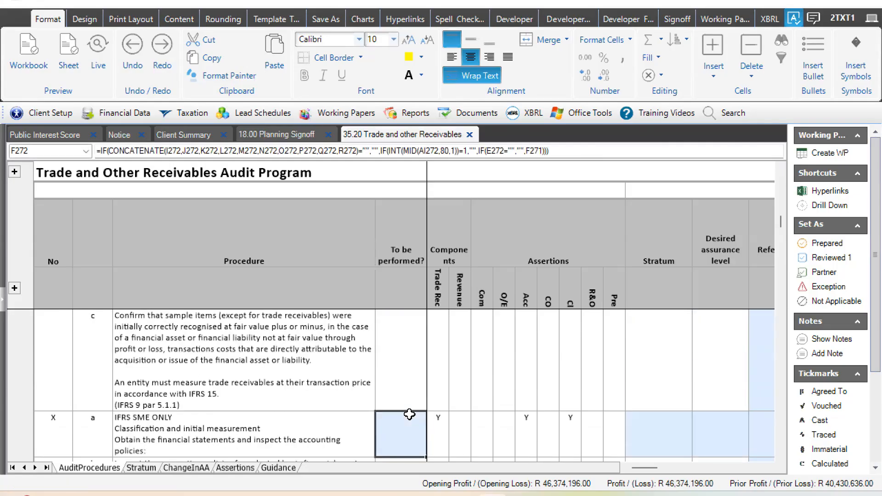
key(Down)
key(Down)
key(Down)
key(Down)
key(Down)
key(Down)
key(Down)
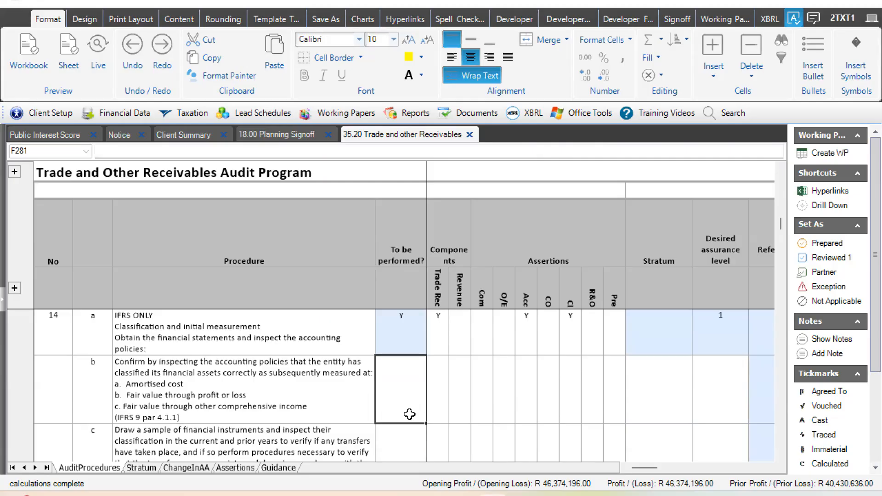
- Enter N under To be performed for the IFRS SME ONLY impairment of financial instruments procedure whose calculation does not involve an estimate
key(Down)
key(Down)
key(Down)
key(Down)
key(Down)
key(Down)
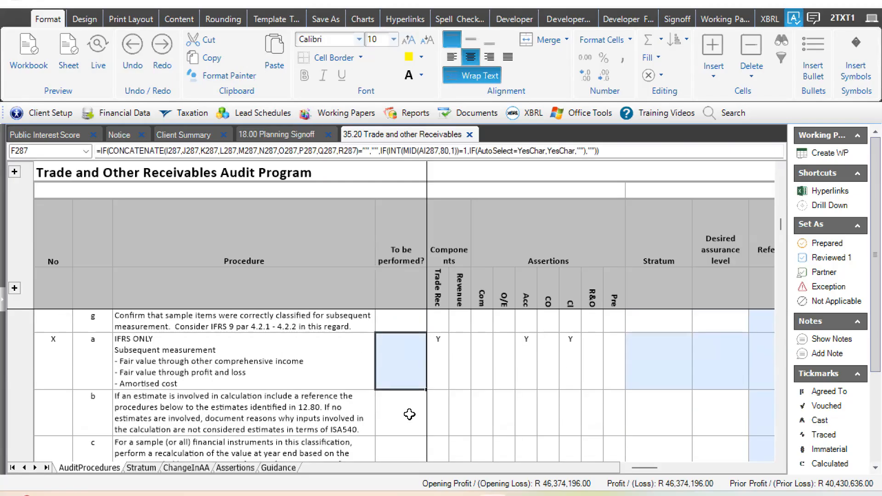
key(Down)
key(Down)
key(Down)
key(Down)
key(Down)
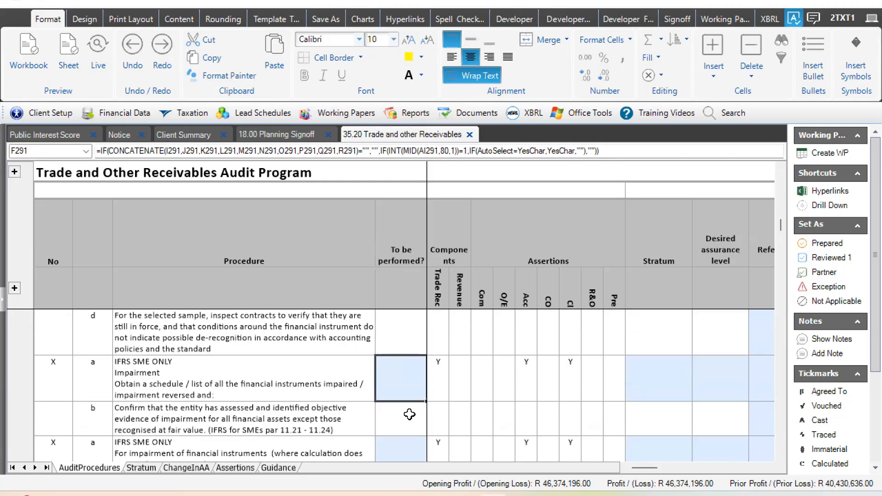
key(Down)
key(Down)
key(Down)
key(Down)
key(Down)
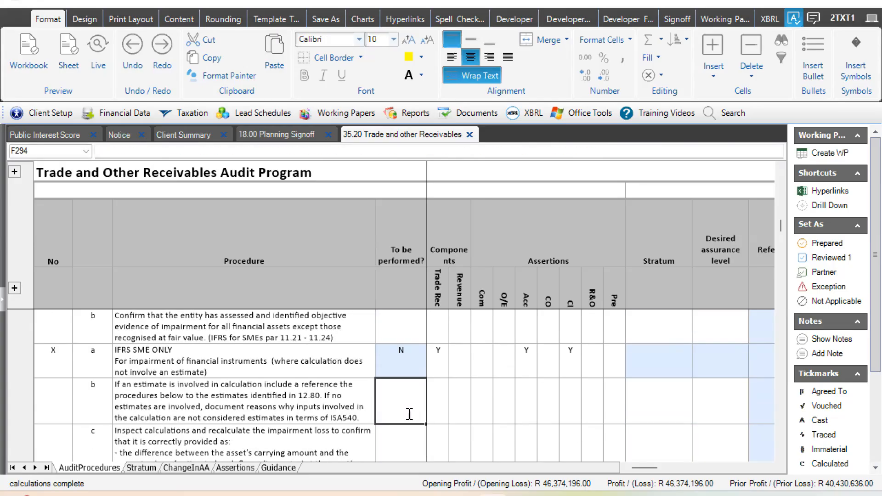
- Enter N under To be performed for the Schedule procedure on obtaining a schedule of loans
key(Down)
key(Down)
key(Down)
key(Down)
key(Down)
key(Down)
key(Down)
key(Down)
key(Down)
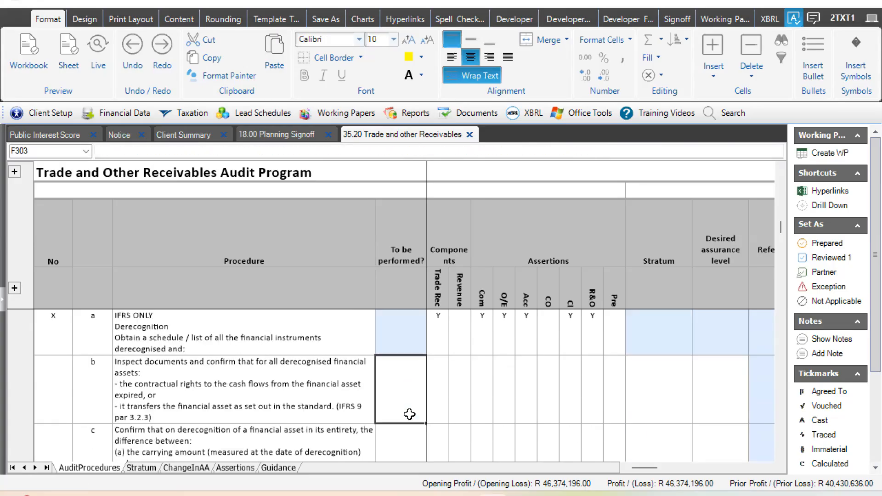
key(Down)
key(Down)
key(Down)
key(Down)
key(Down)
key(Down)
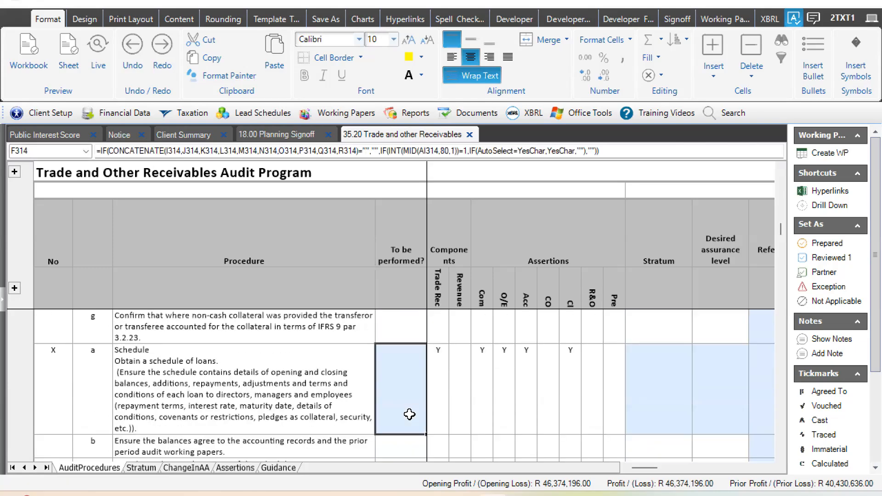
text(N)
key(Down)
key(Down)
key(Down)
key(Down)
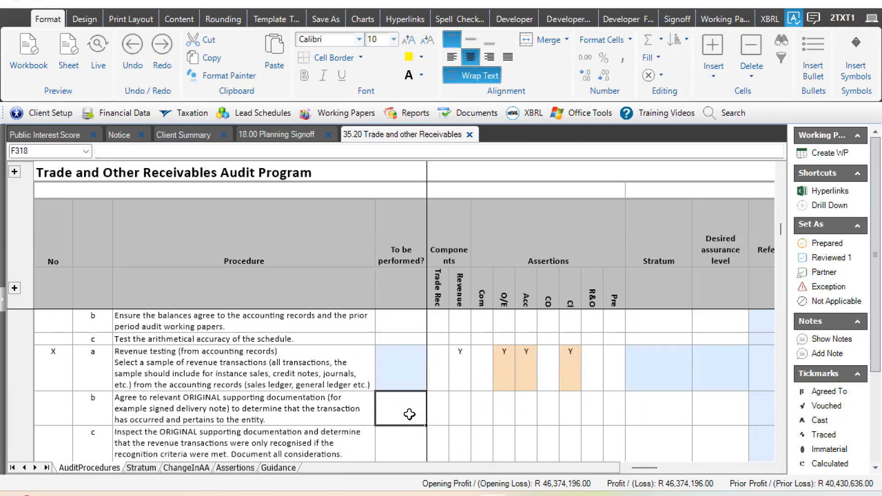
- Enter N under To be performed for the VAT reconciliation procedure
key(Down)
key(Down)
key(Down)
key(Down)
key(Down)
key(Down)
key(Down)
key(Down)
key(Down)
key(Down)
key(Down)
key(Down)
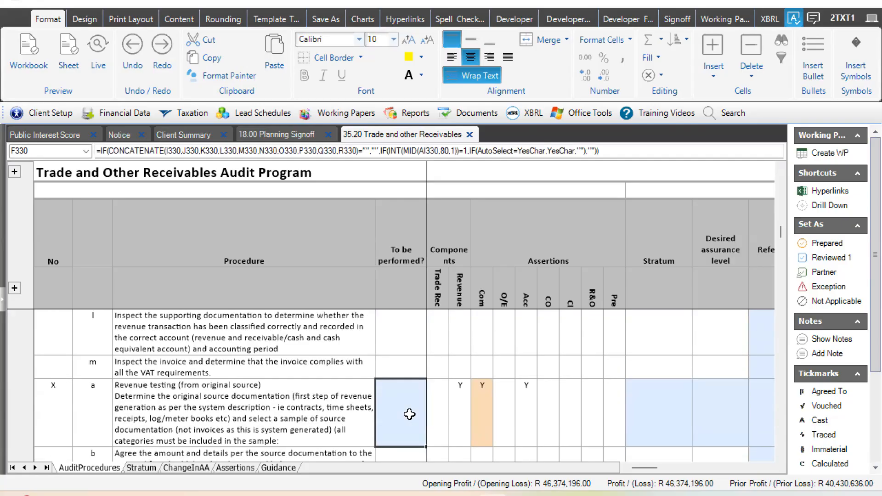
key(Down)
key(Down)
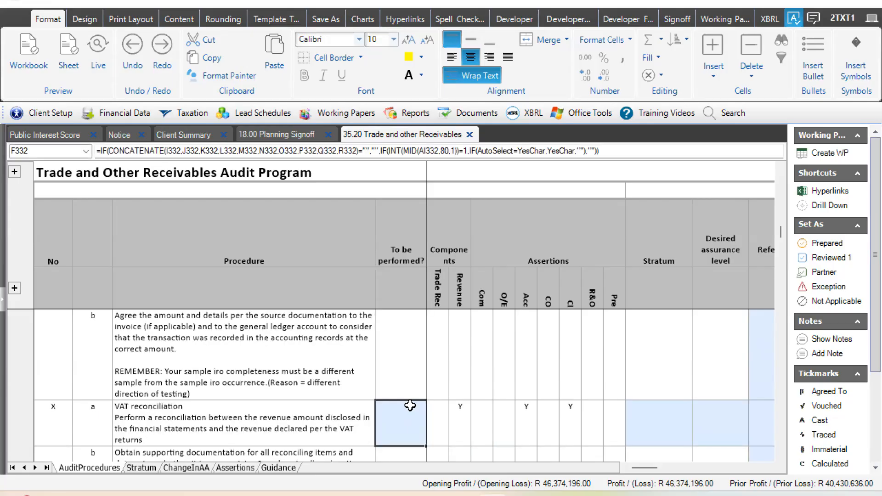
text(N)
key(Down)
key(Down)
- Enter N under To be performed for the Returns: Completeness and Returns: From accounting records procedures
key(Down)
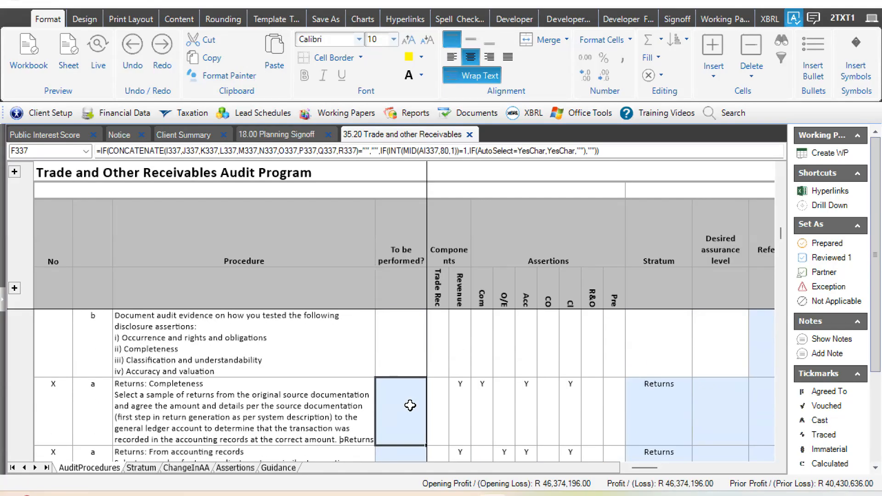
key(Down)
key(Down)
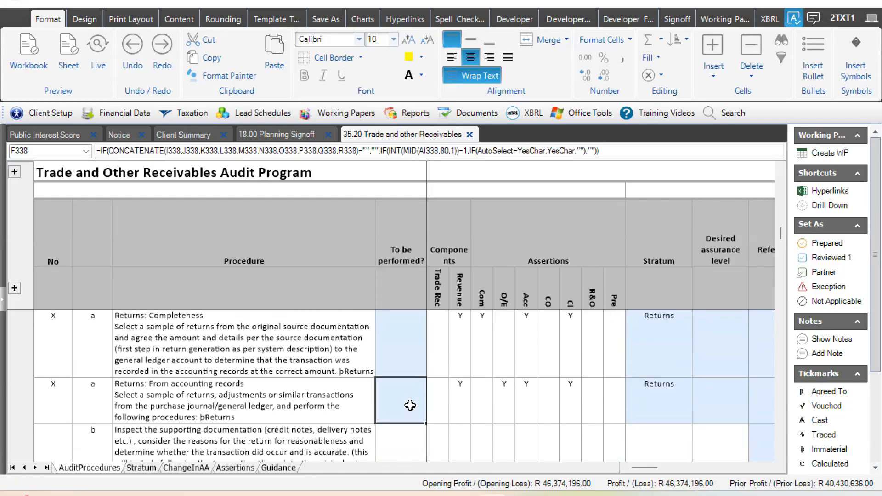
text(N)
key(Down)
text(N)
key(Down)
key(Down)
key(Down)
key(Down)
key(Down)
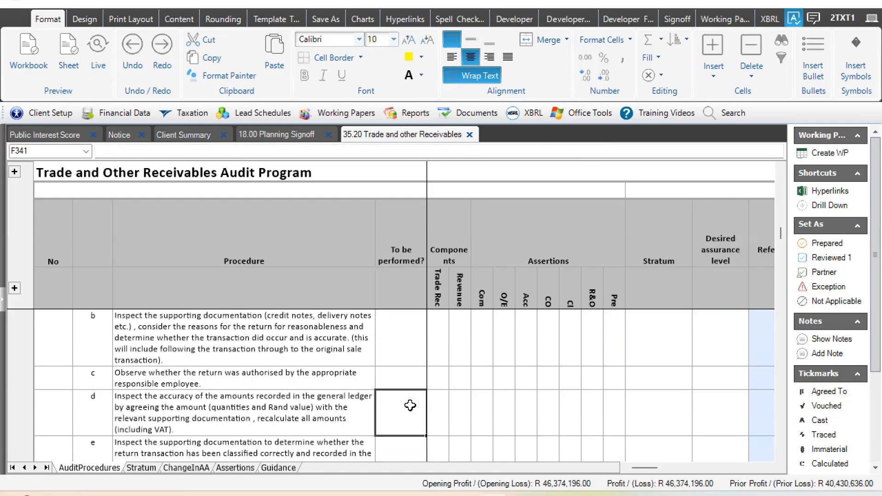
text(N)
key(Down)
key(Down)
- Under To be performed, mark the IFRS ONLY Transfers procedure Y and the repeated IFRS SME ONLY impairment procedure without an estimate N
key(Down)
key(Down)
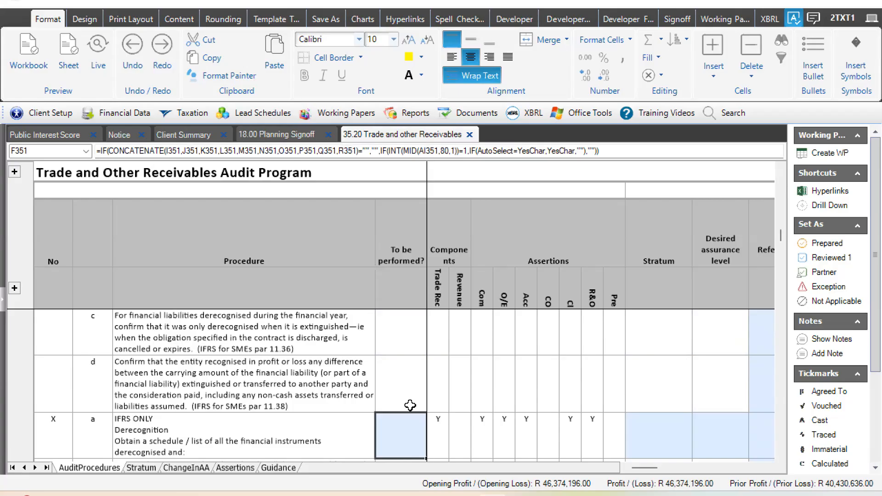
key(Down)
key(Down)
key(Down)
key(Down)
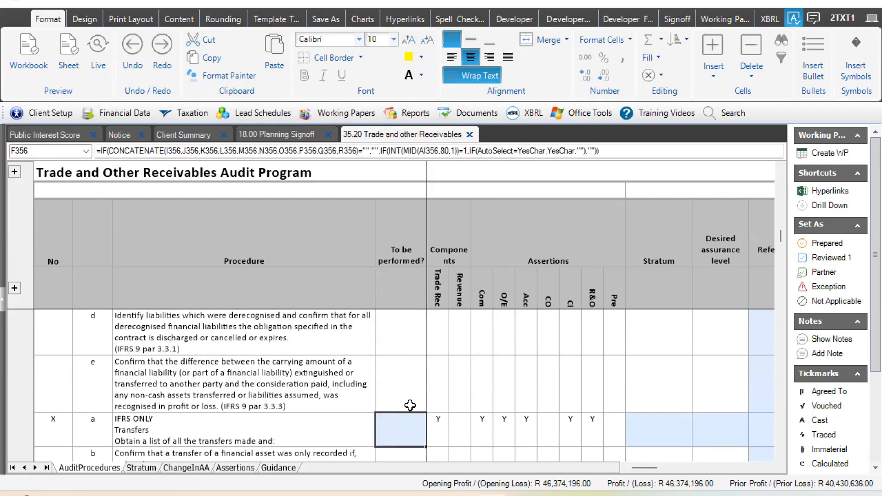
key(Down)
key(Down)
key(Down)
key(Down)
key(Down)
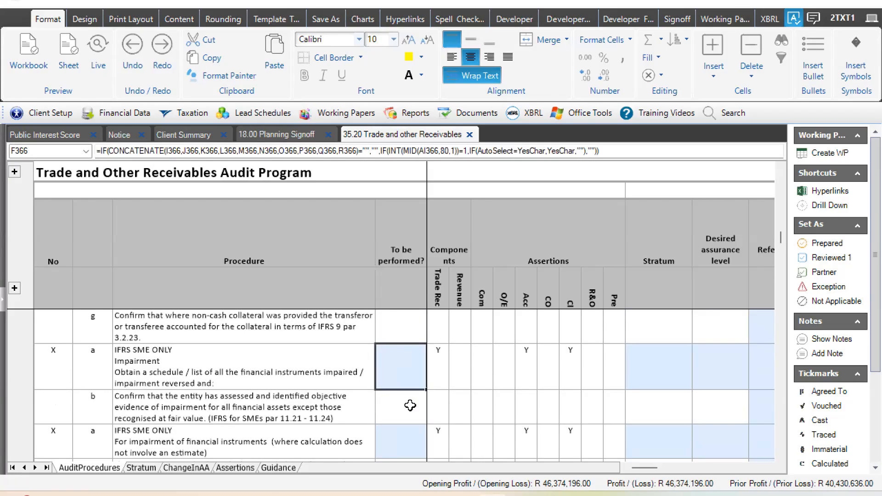
key(Down)
key(Down)
key(Down)
key(Up)
text(N)
key(Down)
key(Down)
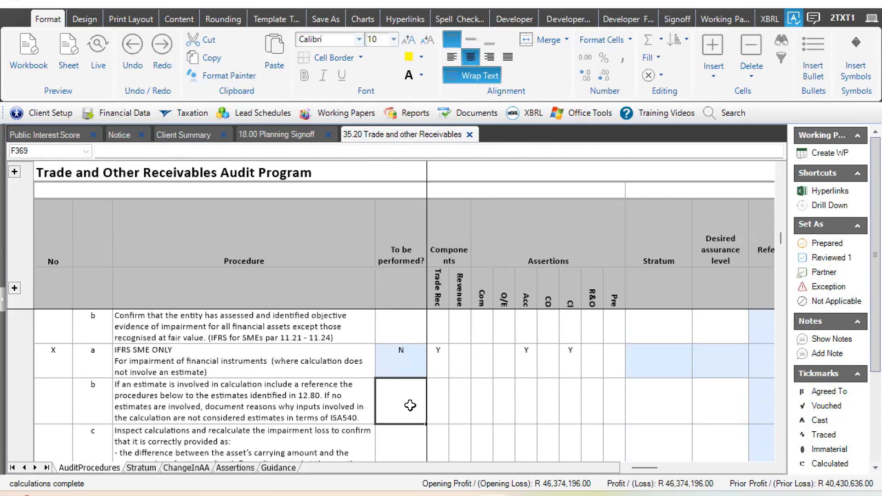
- Examine the remaining planned substantive test of detail assurance per assertion for Trade and other receivables and Revenue
key(Down)
key(Down)
key(Down)
key(Down)
key(Down)
key(Down)
key(Down)
key(Down)
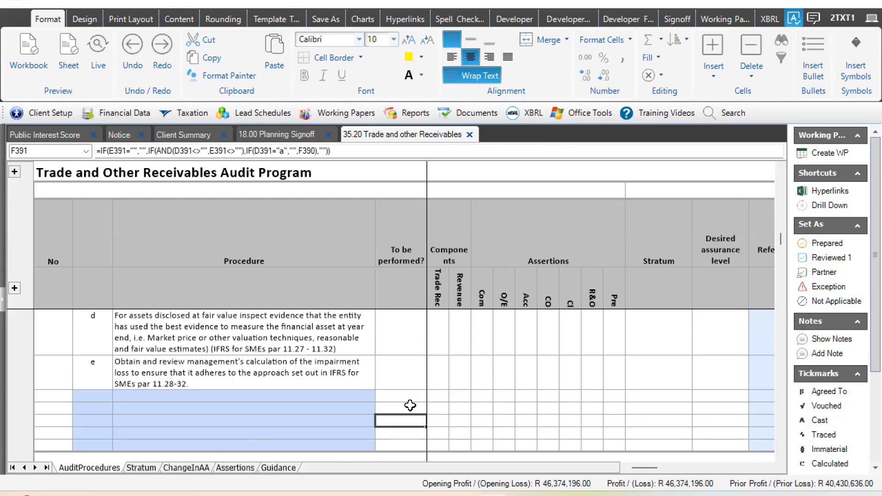
key(Down)
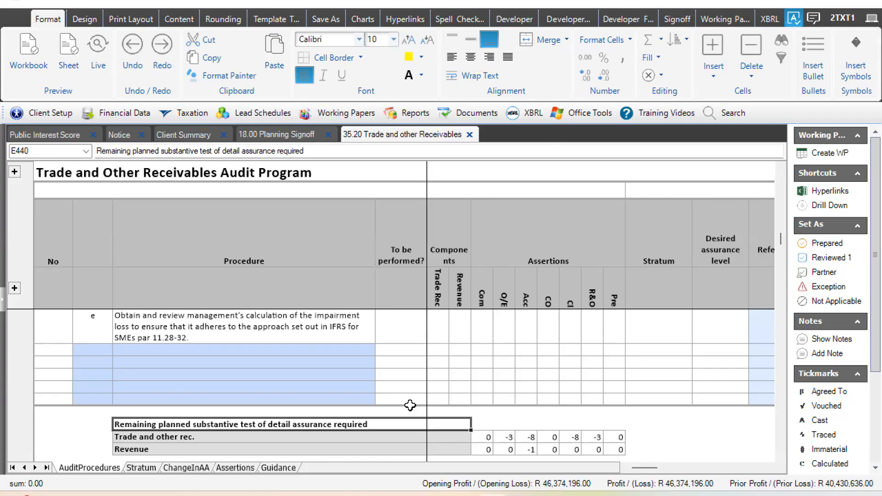
click(482, 412)
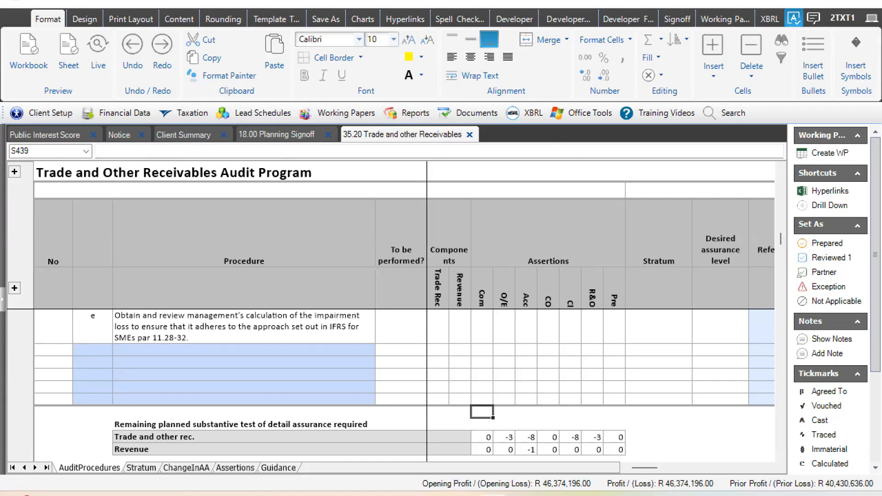
click(781, 456)
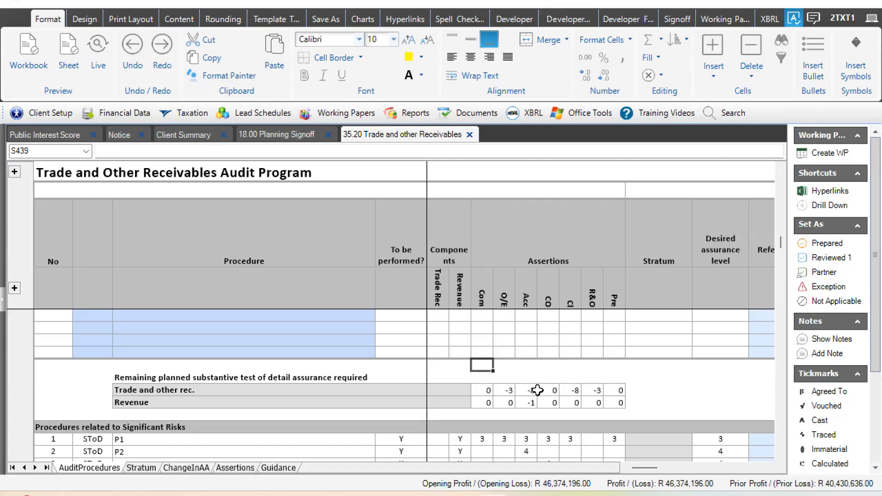
click(528, 390)
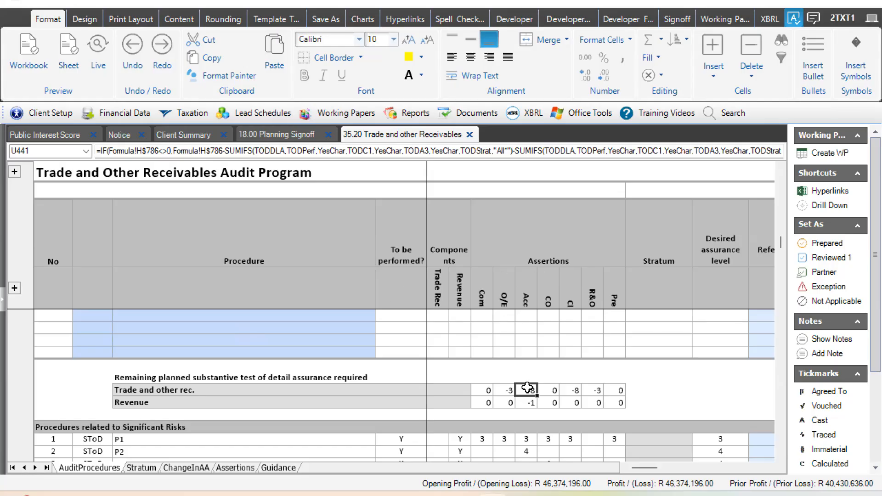
drag(497, 391, 621, 391)
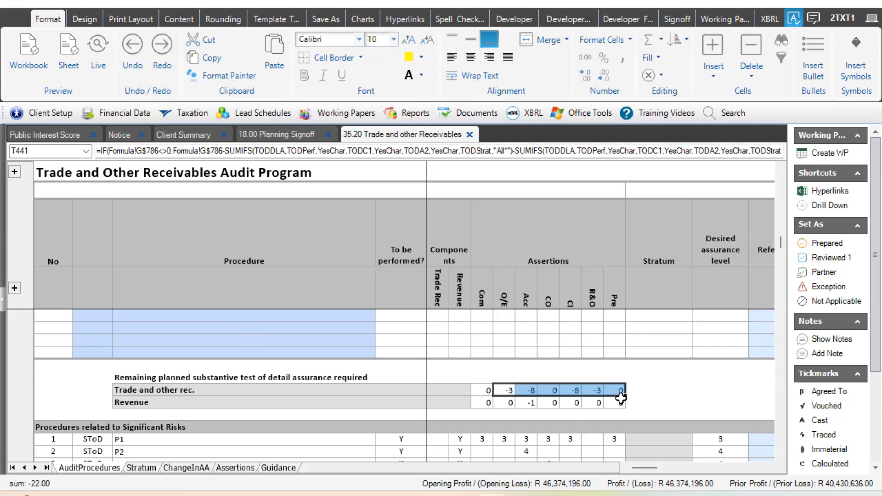
click(638, 390)
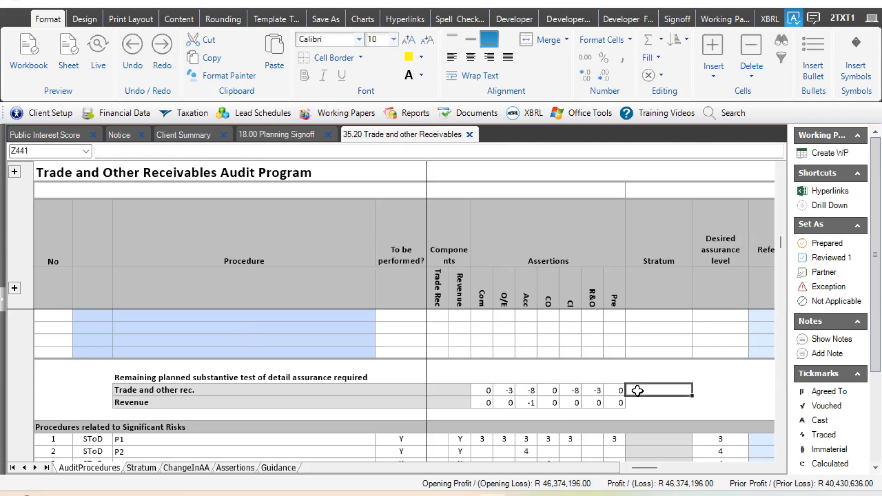
- Review the To be performed, Stratum and Desired assurance level entries across the test of detail procedures
key(Right)
key(Right)
key(Right)
key(Right)
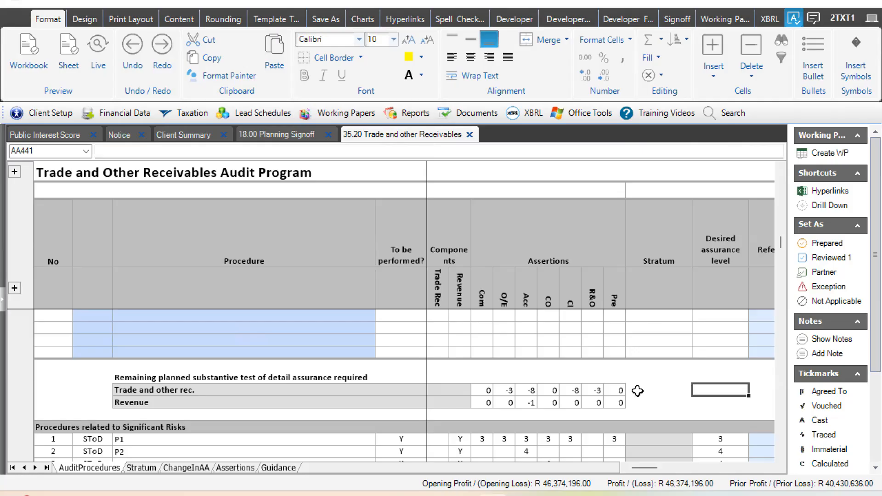
key(Up)
key(Up)
key(Right)
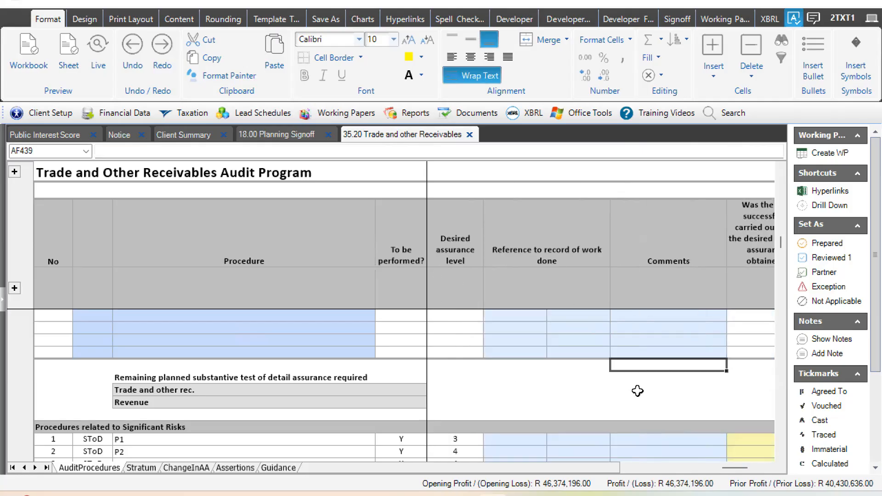
key(Up)
key(Up)
key(Up)
key(Up)
key(Up)
key(Up)
key(Up)
key(Up)
key(Up)
key(Up)
key(Up)
key(Up)
key(Up)
key(Up)
key(Up)
key(Up)
key(Left)
key(Left)
key(Left)
key(Left)
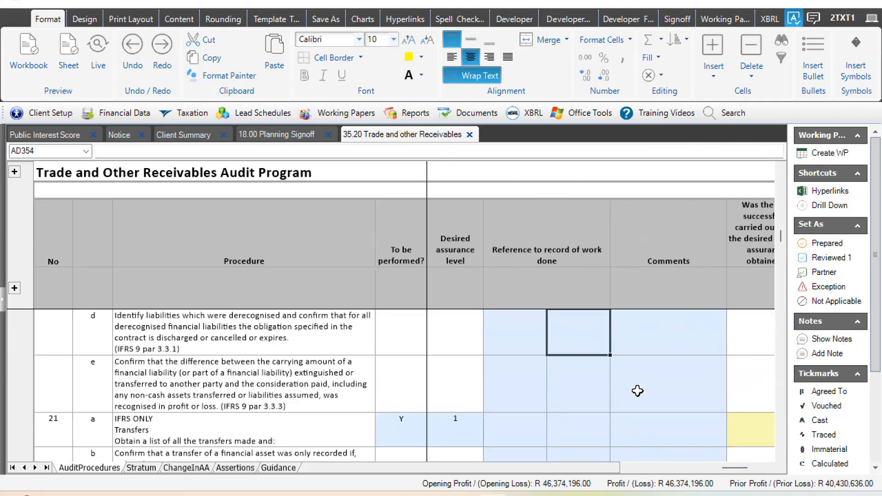
key(Up)
key(Up)
key(Up)
key(Up)
key(Up)
key(Up)
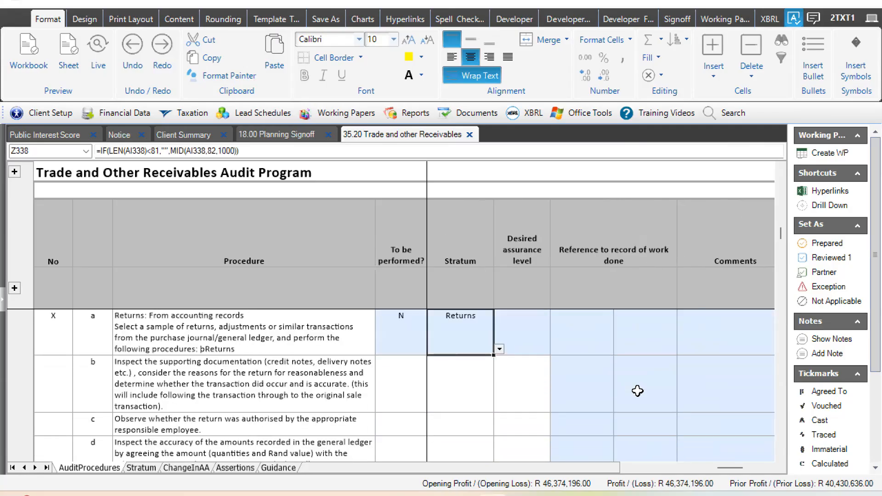
key(Up)
key(Up)
key(Up)
key(Up)
key(Up)
key(Up)
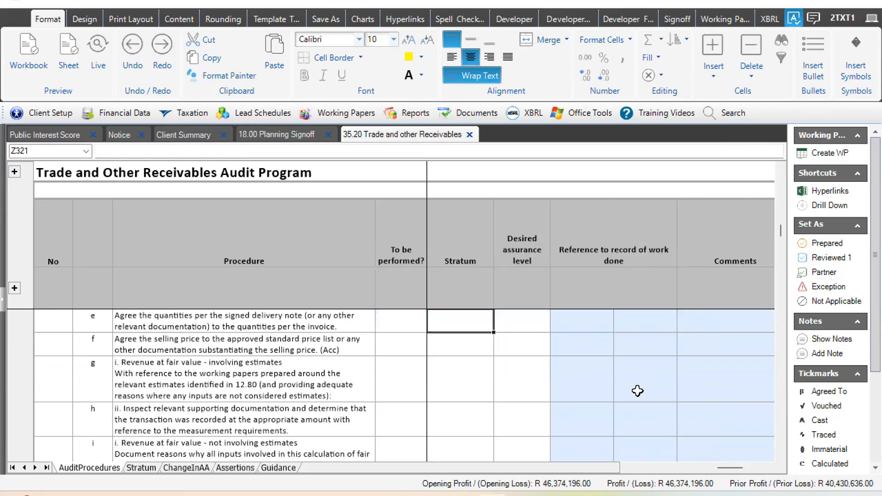
key(Up)
key(Up)
key(Up)
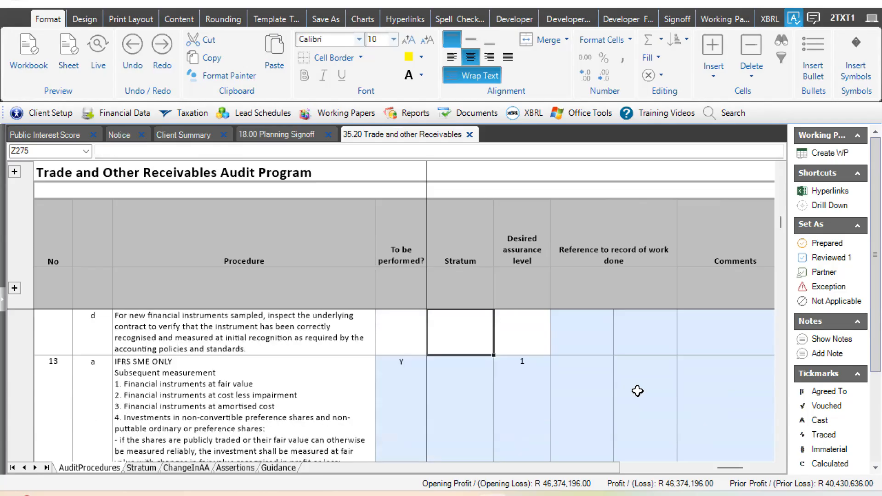
key(Down)
key(Down)
key(Down)
key(Down)
key(Down)
key(Down)
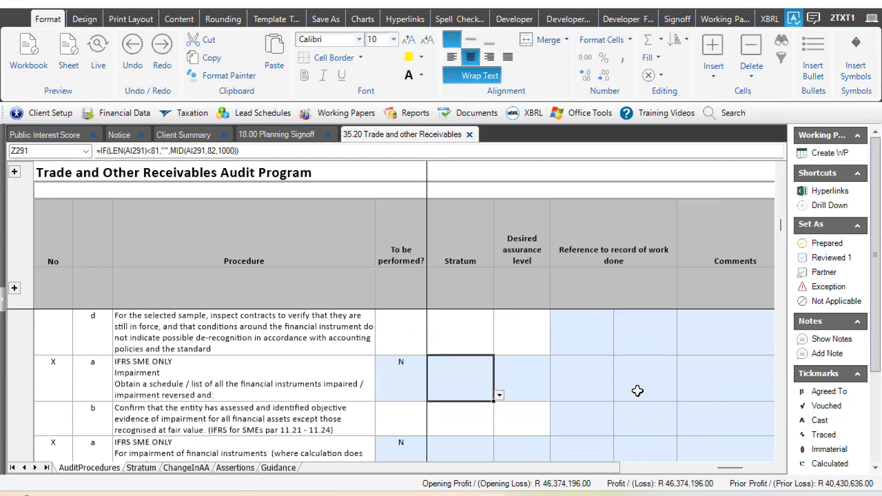
key(Down)
key(Down)
key(Down)
key(Down)
key(Down)
key(Down)
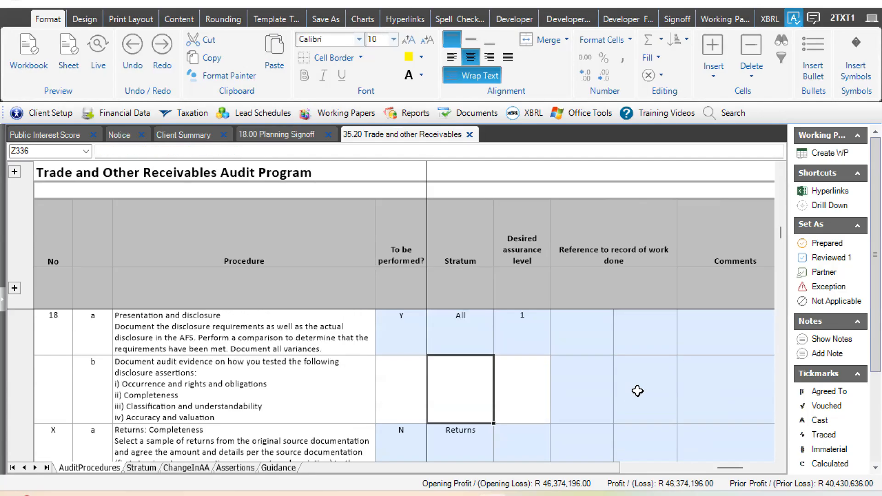
key(Down)
key(Down)
key(Down)
key(Down)
key(Down)
key(Down)
key(Down)
key(Down)
key(Down)
key(Down)
key(Down)
key(Down)
key(Down)
key(Down)
key(Down)
key(Down)
key(Down)
key(Down)
key(Down)
key(Down)
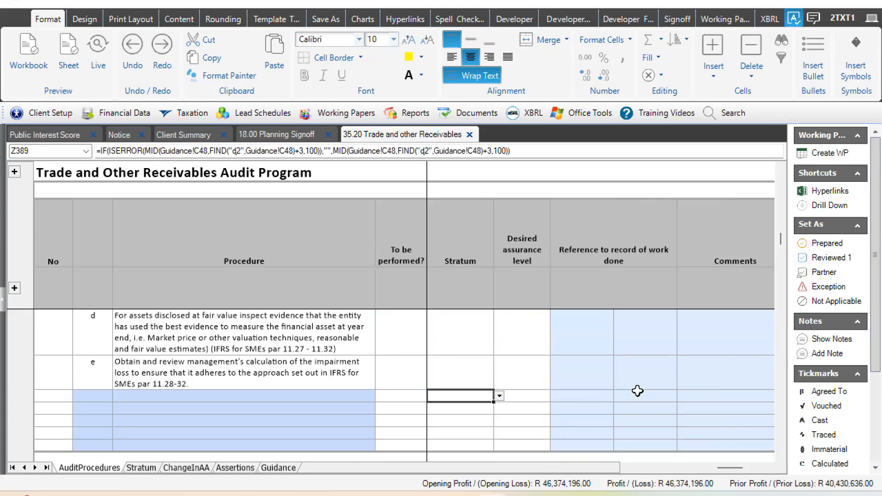
- Examine the Procedures related to Significant Risks, including their assertions, desired assurance levels, work references and comments
key(Left)
key(Left)
key(Left)
key(Left)
key(Left)
key(Left)
key(Left)
key(Left)
key(Left)
key(Left)
key(Left)
key(Left)
key(Left)
key(Down)
key(Down)
key(Down)
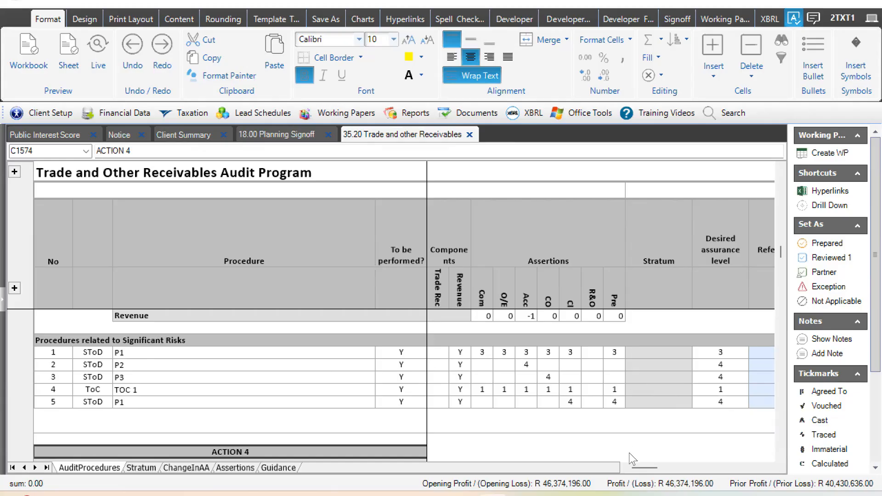
drag(644, 468, 713, 470)
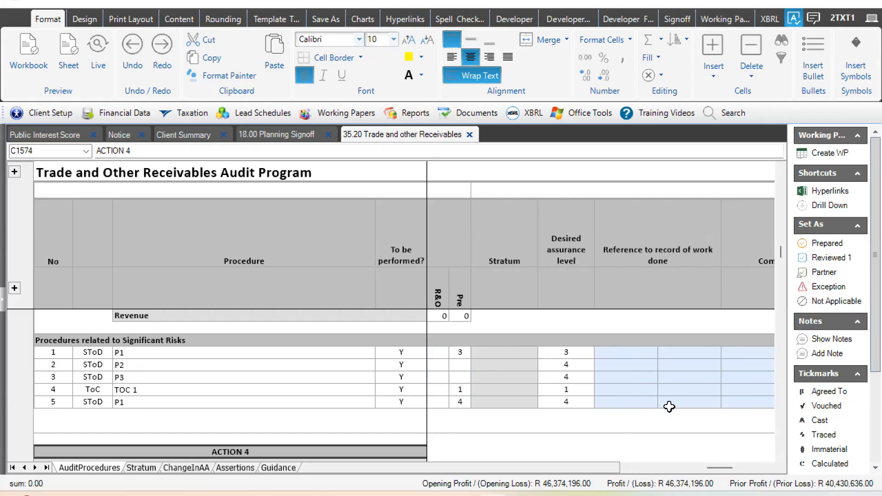
drag(720, 469, 734, 428)
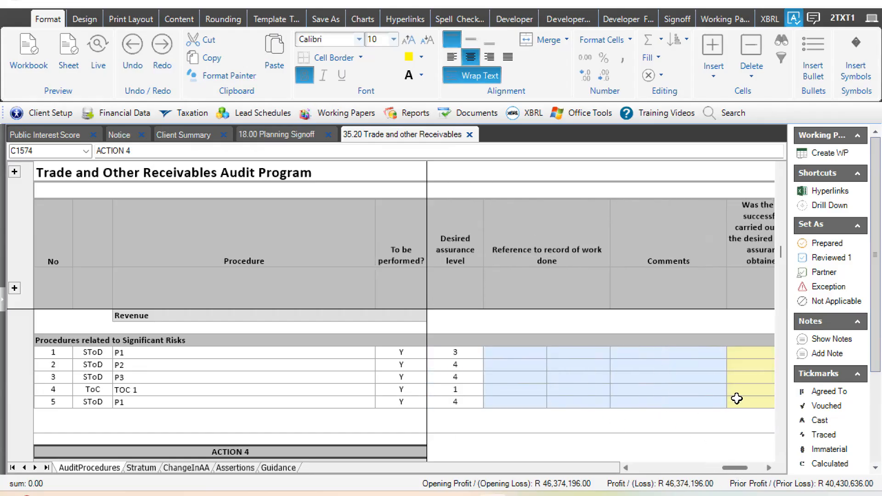
drag(666, 480, 613, 477)
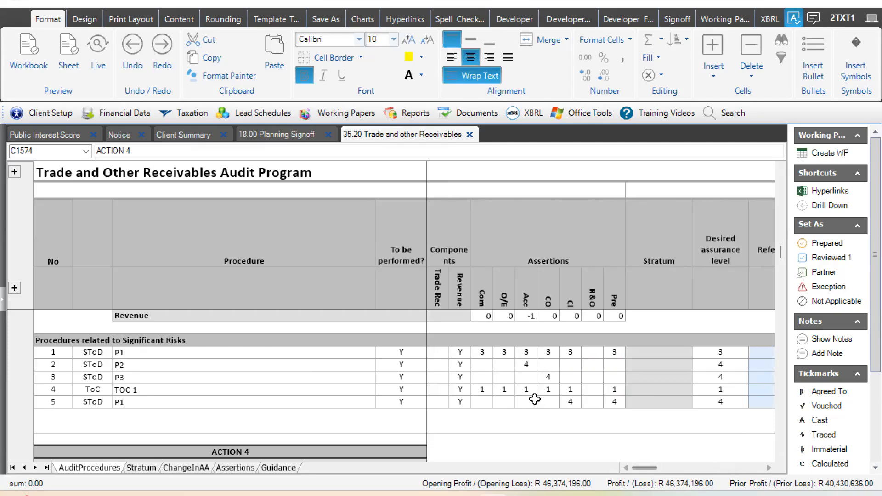
- Open the 18.00 Planning Signoff and check the Trade and Other Receivables compliance result and the planning completeness questions
click(263, 133)
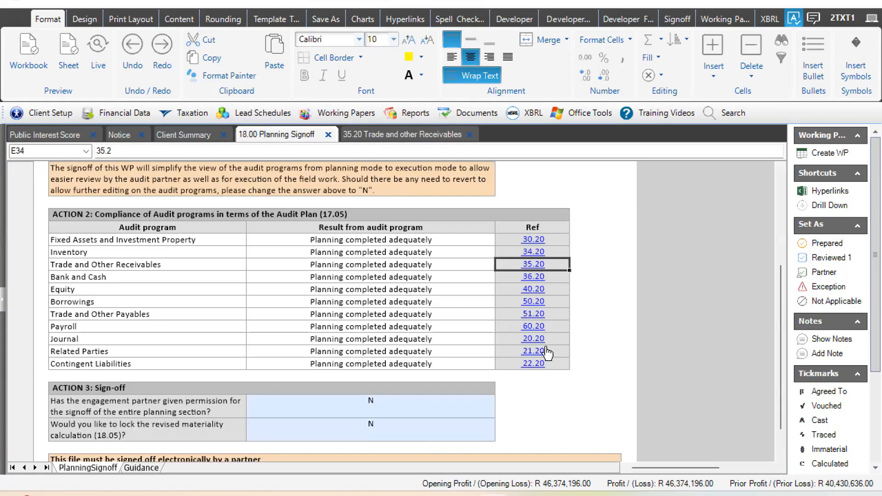
click(482, 273)
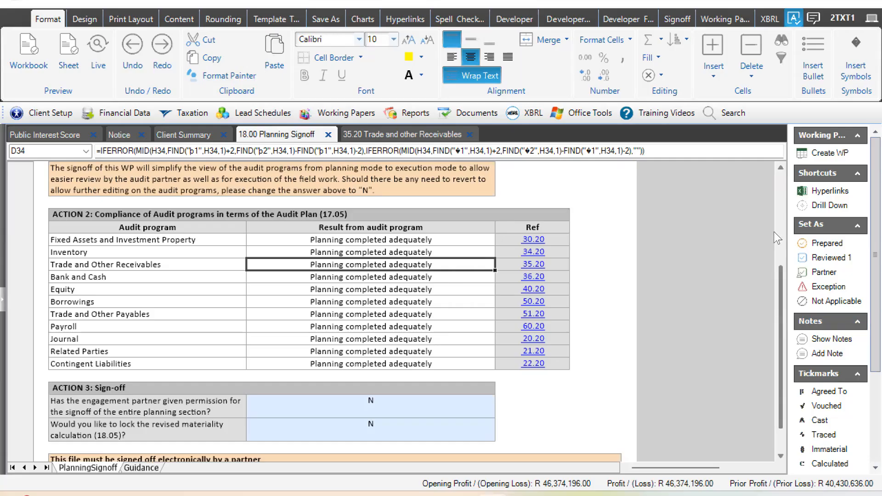
scroll(562, 328, up, 3)
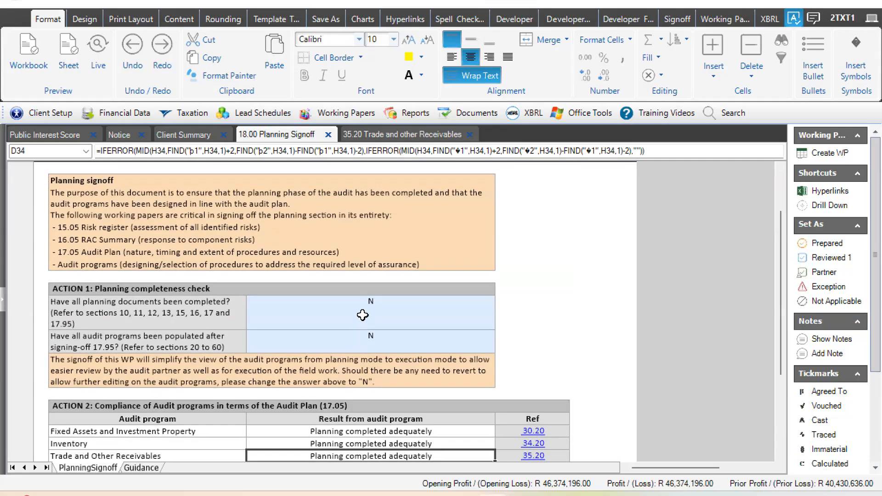
- Answer Y to both planning completeness questions, covering completed planning documents and populated audit programs
click(505, 319)
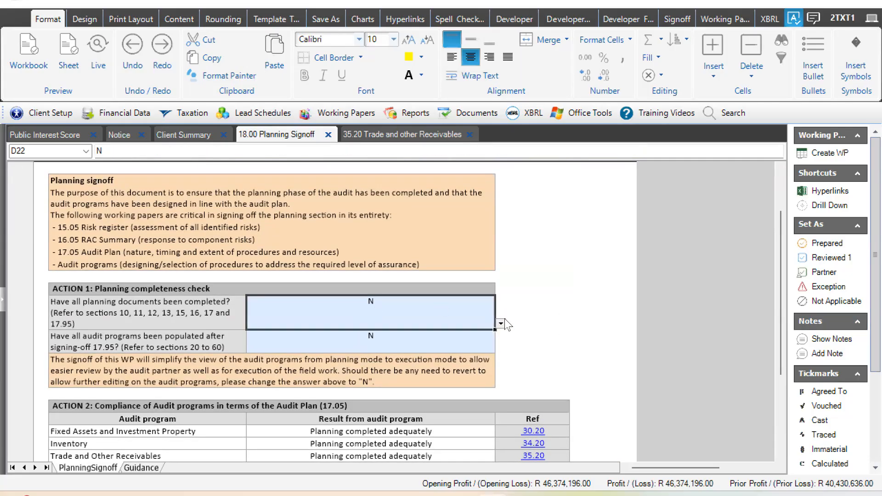
key(alt+Down)
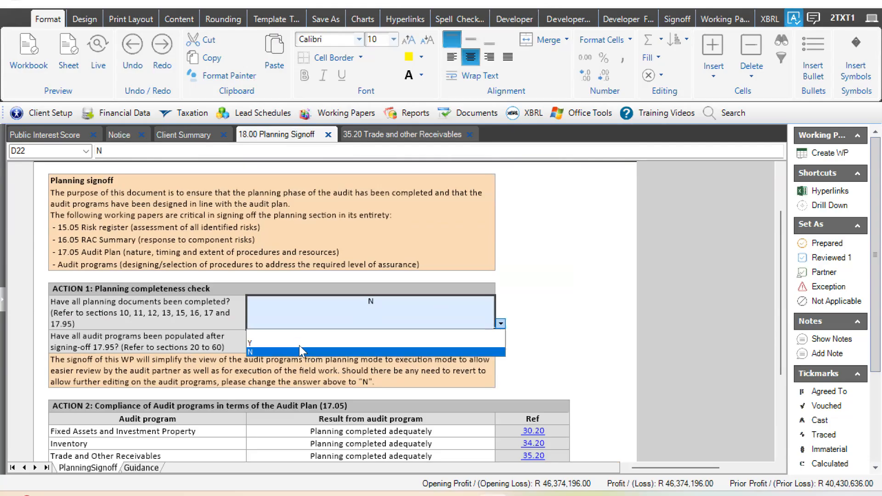
click(486, 344)
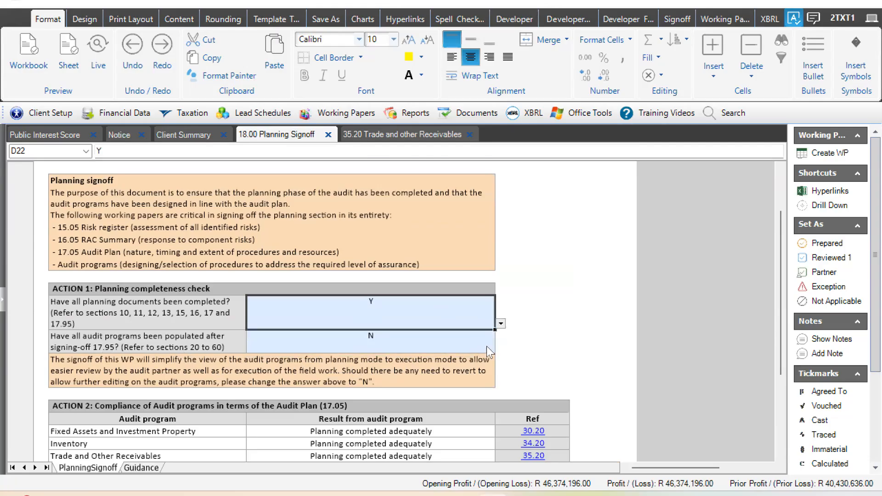
key(Down)
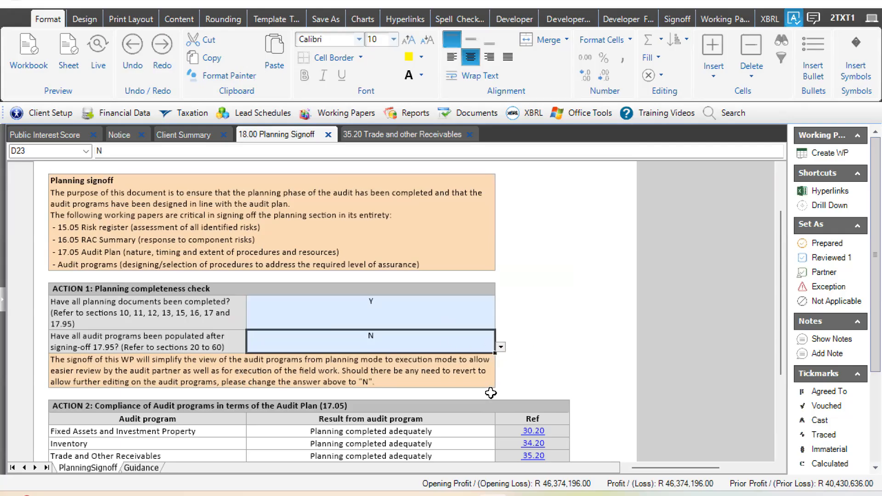
key(alt+Down)
key(Return)
click(535, 309)
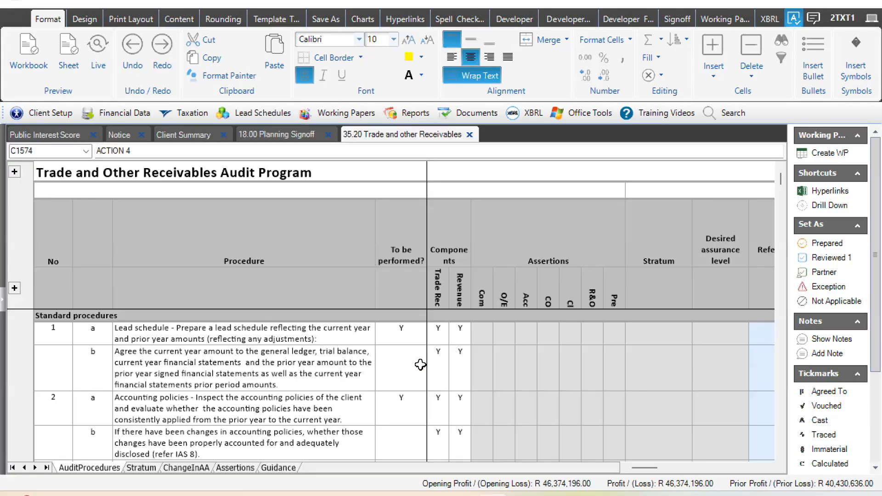
- Review the procedures in the 35.20 Trade and other Receivables program, down to the IFRS SME ONLY initial recognition procedure's To be performed entry
click(420, 365)
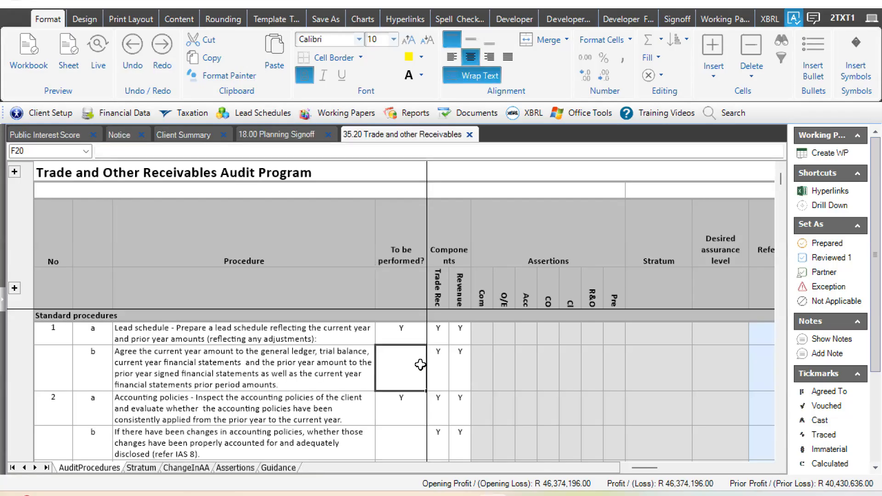
key(Down)
key(Down)
key(Down)
key(Down)
key(Down)
key(Down)
key(Down)
key(Down)
key(Down)
key(Down)
key(Down)
key(Down)
key(Down)
key(Down)
key(Down)
key(Down)
key(Down)
key(Down)
key(Down)
key(Down)
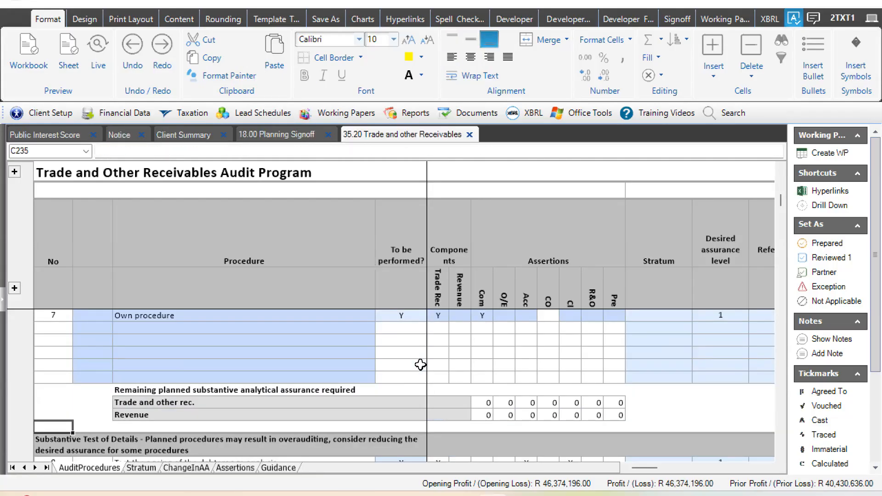
key(Down)
key(Down)
key(Down)
key(Down)
key(Down)
key(Down)
key(Down)
key(Down)
key(Down)
key(Down)
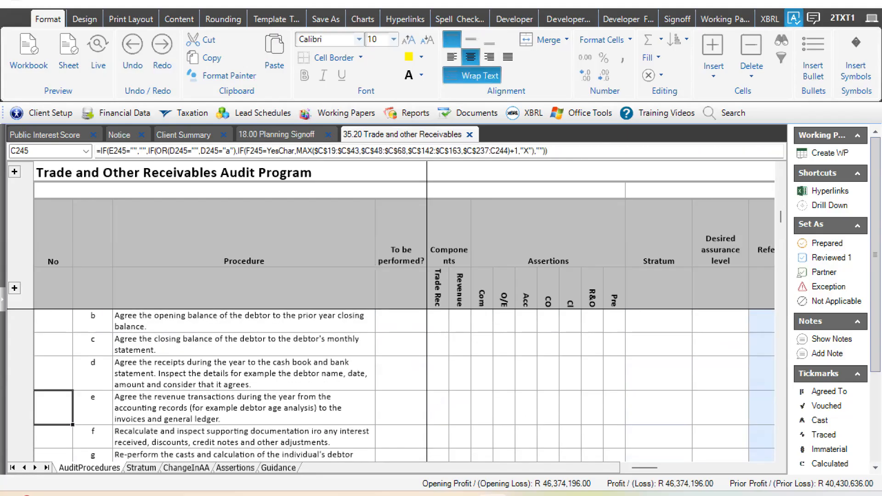
key(Down)
key(Down)
key(Down)
key(Down)
key(Down)
key(Down)
key(Down)
key(Down)
key(Down)
key(Down)
key(Down)
key(Down)
key(Down)
key(Down)
key(Down)
key(Down)
key(Down)
key(Down)
key(Down)
key(Down)
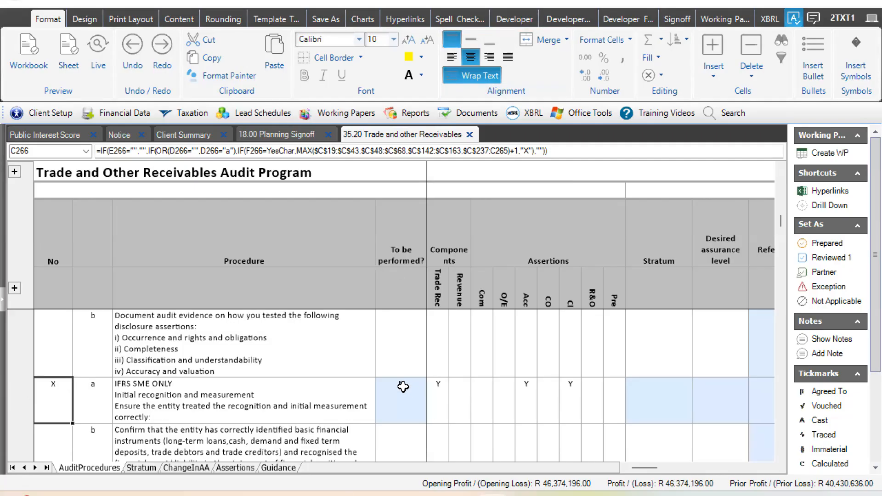
key(Right)
key(Right)
key(Right)
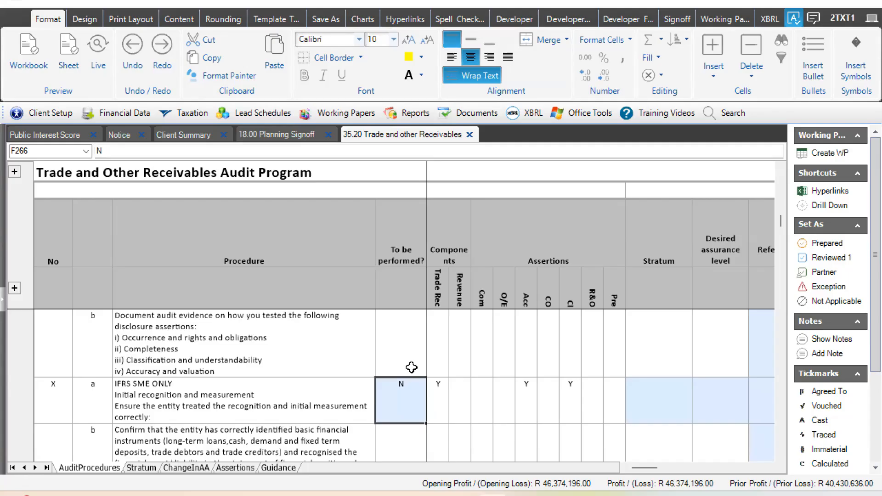
- Answer Y for IFRS SME subsequent measurement procedure 13a on whether the test was successfully carried out and the desired assurance obtained
key(Right)
key(Right)
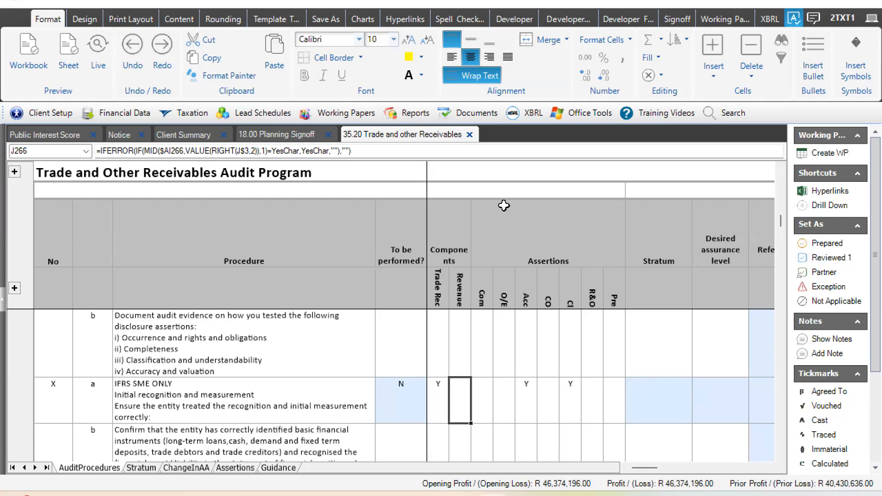
key(Right)
key(Right)
key(Right)
key(Right)
key(Right)
key(Right)
key(Right)
key(Right)
key(Right)
key(Right)
key(Right)
key(Right)
key(Right)
click(464, 363)
click(635, 407)
key(Down)
key(Down)
key(Down)
key(Down)
key(Down)
key(Down)
key(Down)
key(Down)
key(Down)
key(Down)
key(Down)
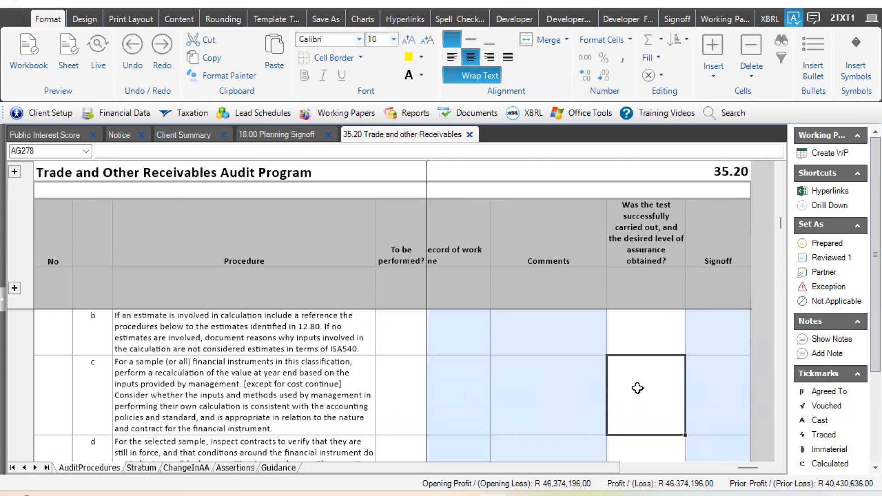
key(Up)
key(Up)
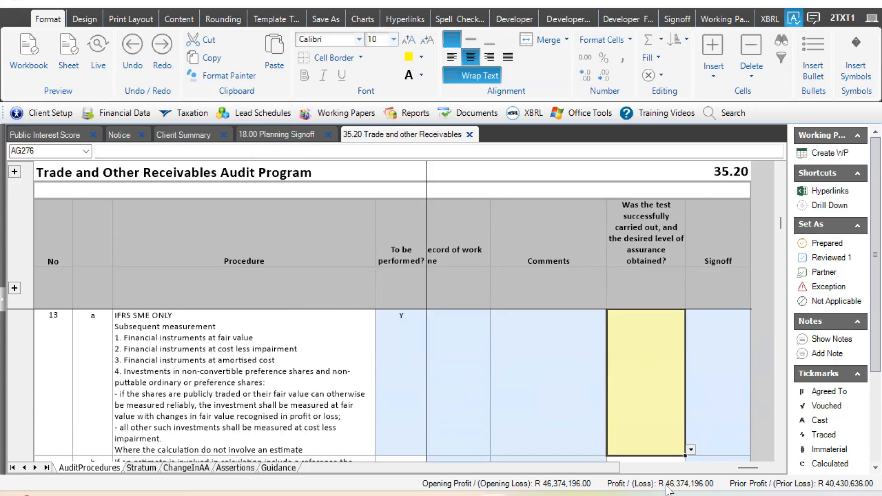
click(691, 450)
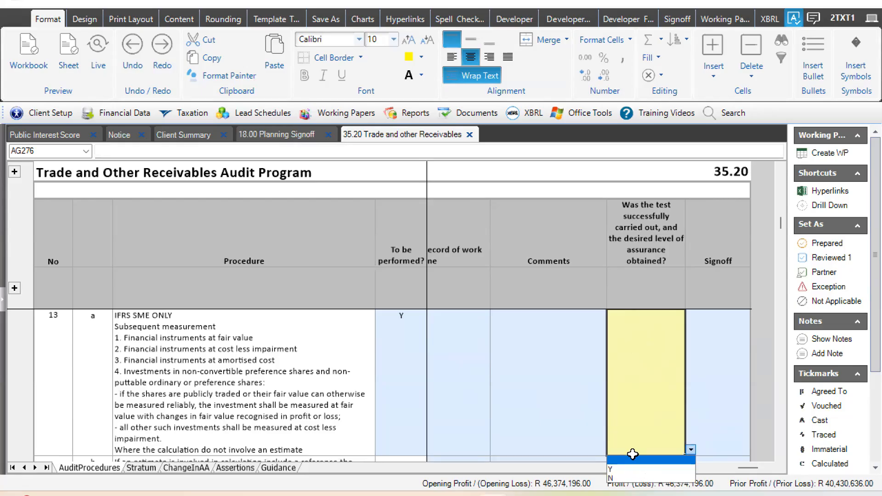
click(631, 469)
click(630, 461)
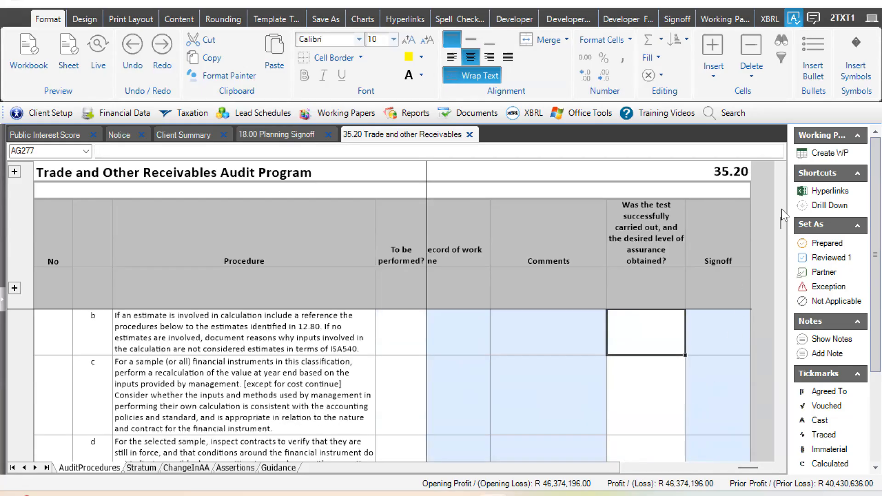
- In the Action 4 audit conclusions, answer Y to conclusion a on customizing procedures to the assessed risks of material misstatement
drag(782, 225, 780, 306)
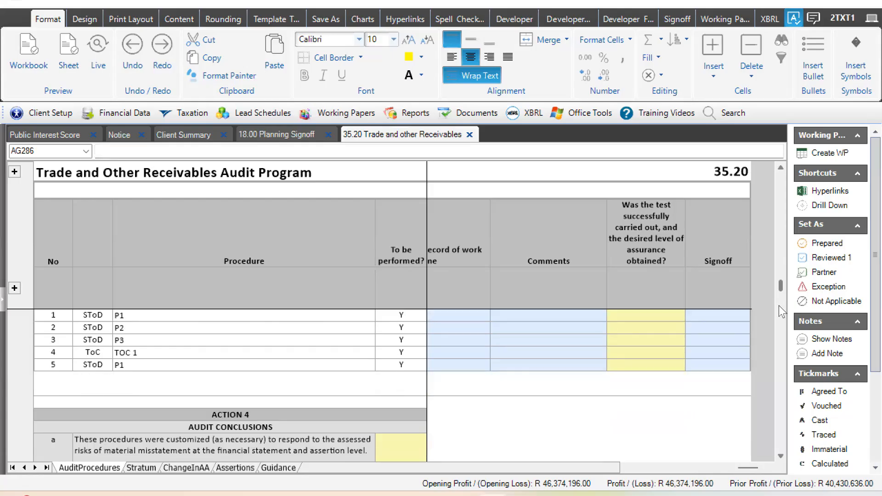
drag(778, 408, 779, 409)
drag(743, 469, 616, 487)
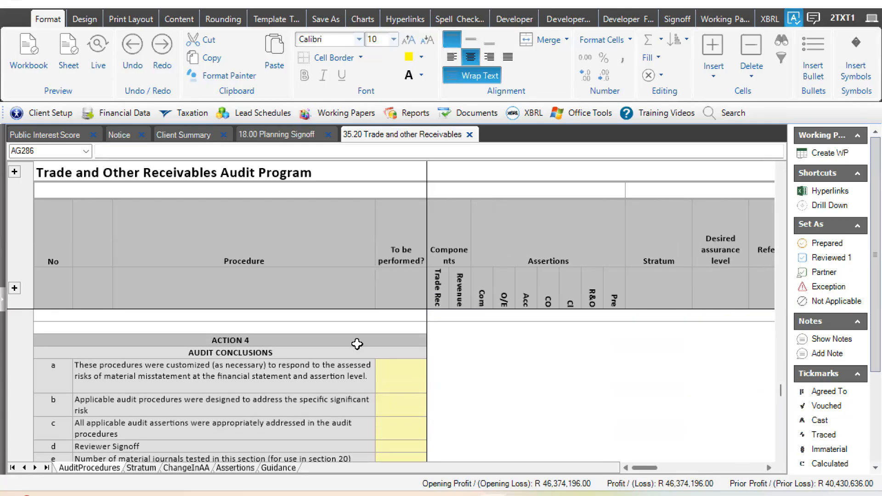
click(276, 340)
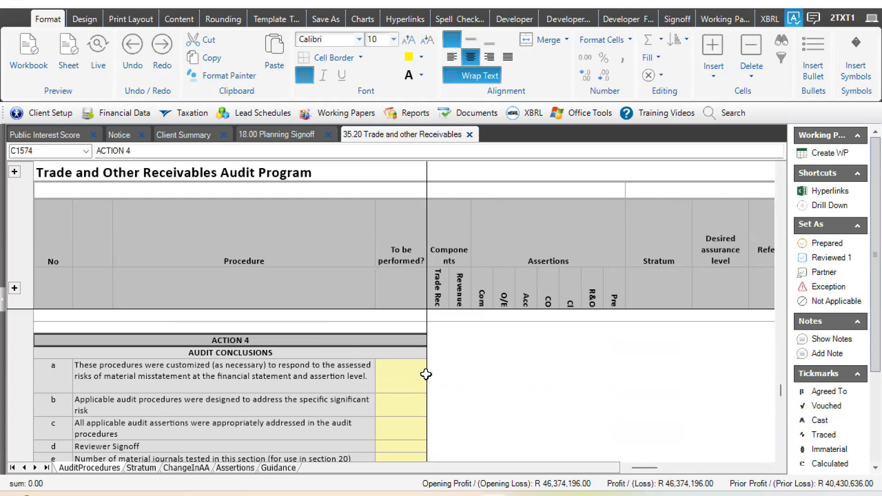
click(408, 371)
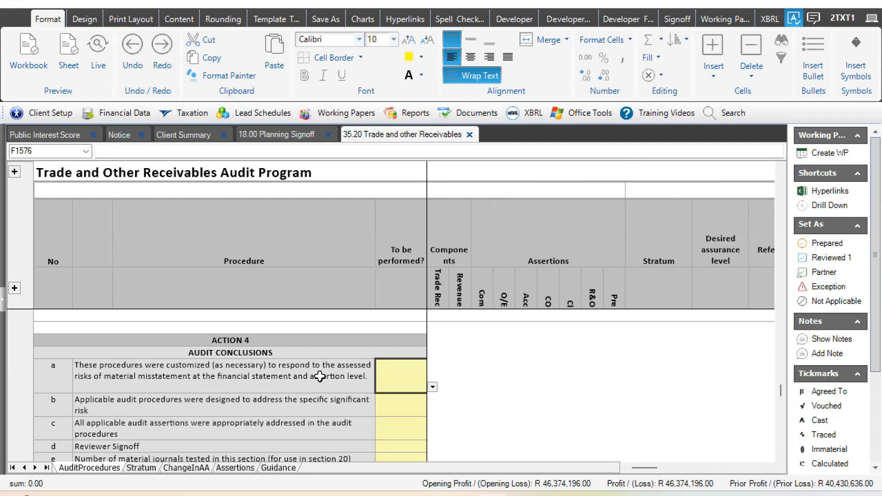
click(432, 387)
click(385, 408)
- Answer Y to audit conclusions b and c on addressing the specific significant risk and all applicable audit assertions
click(399, 408)
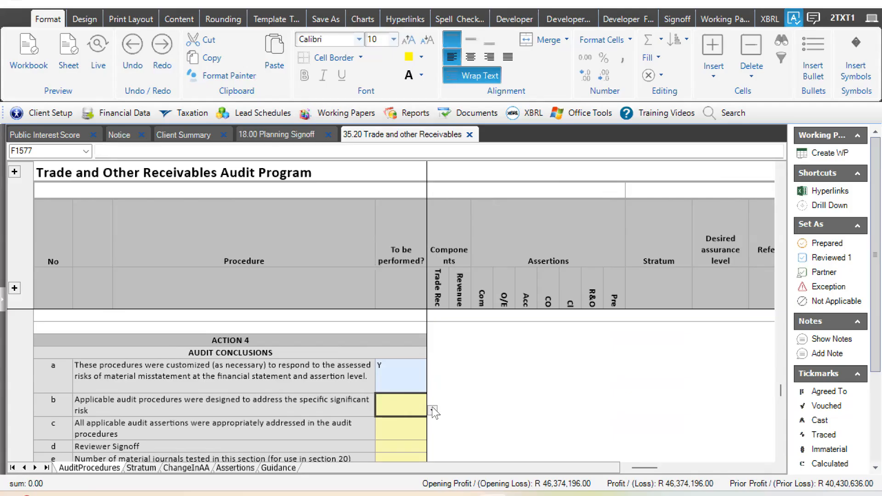
click(433, 410)
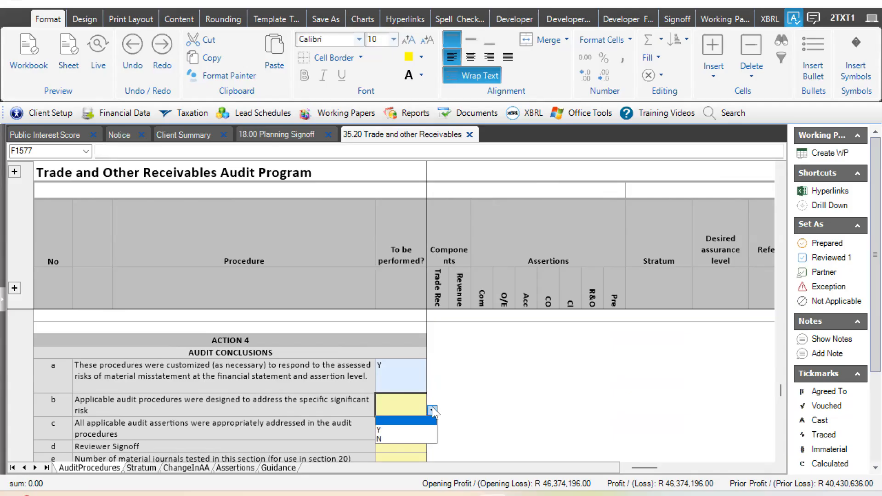
click(415, 430)
key(Down)
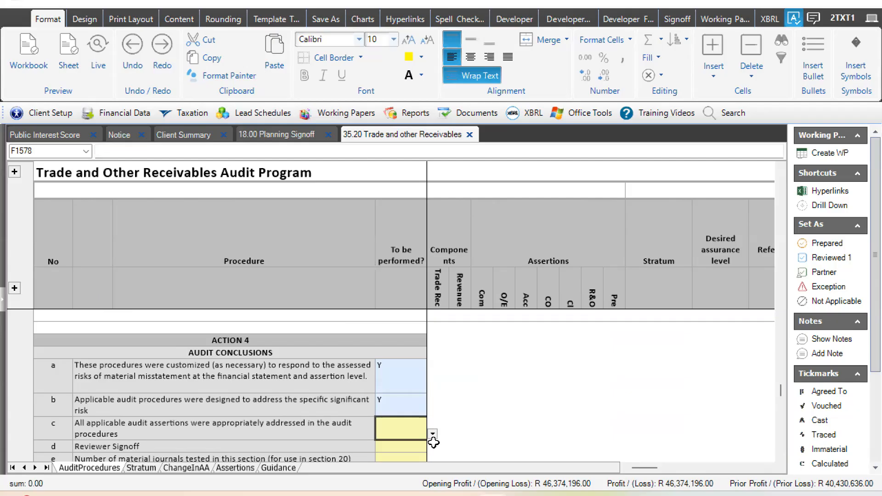
click(433, 434)
click(396, 455)
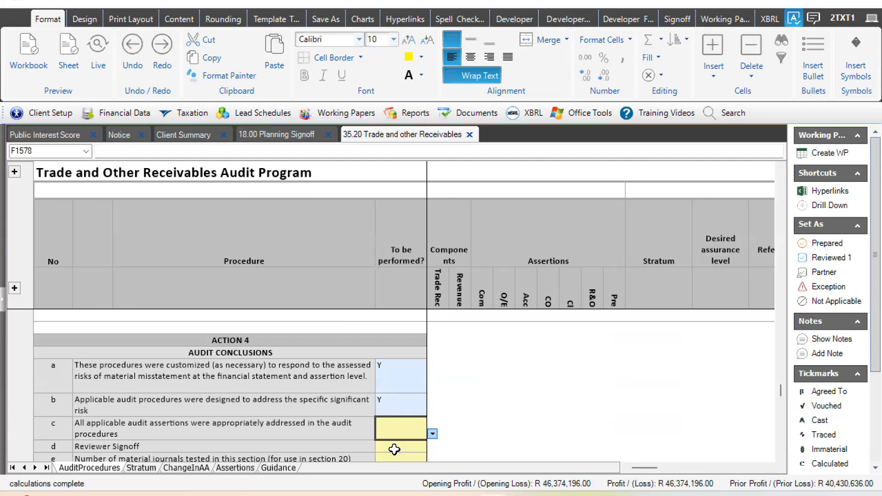
- Insert the reviewer's initials and date in the Reviewer Signoff of the audit conclusions
key(Down)
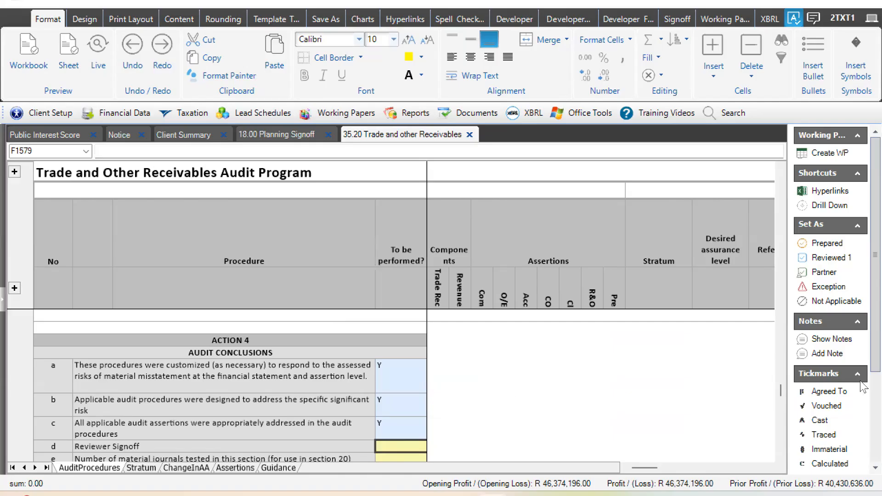
scroll(863, 392, down, 1)
scroll(862, 391, down, 5)
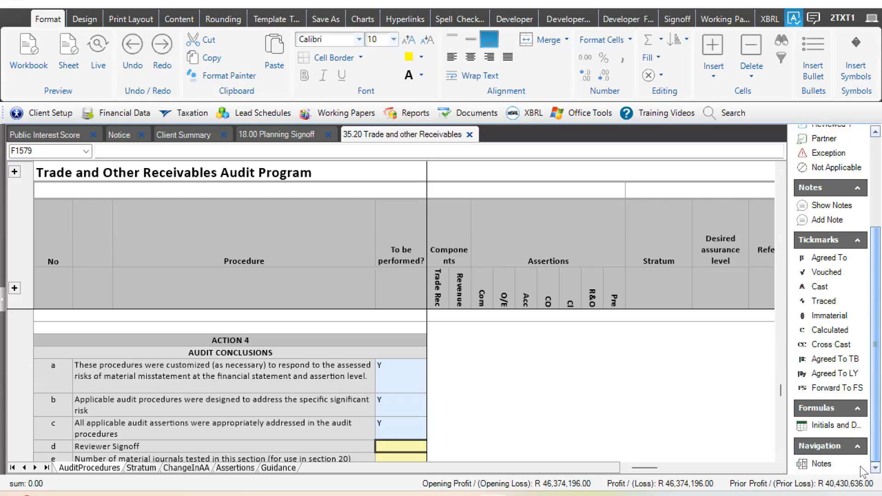
click(824, 426)
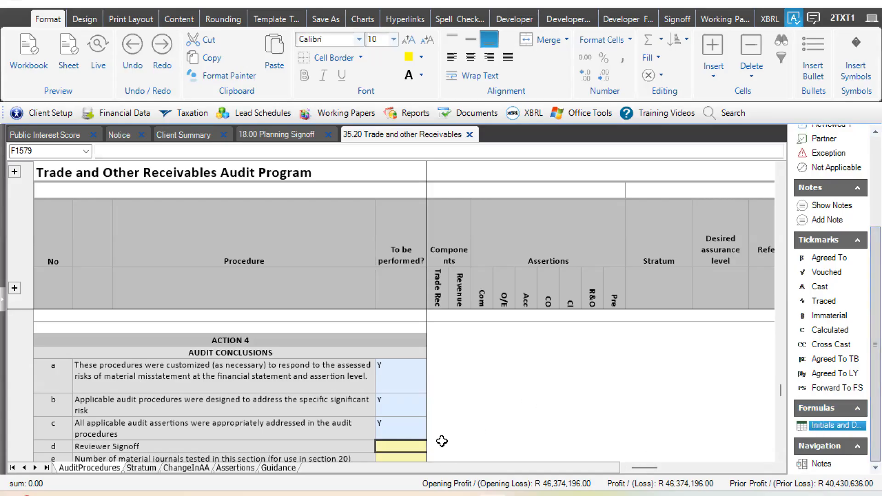
click(419, 446)
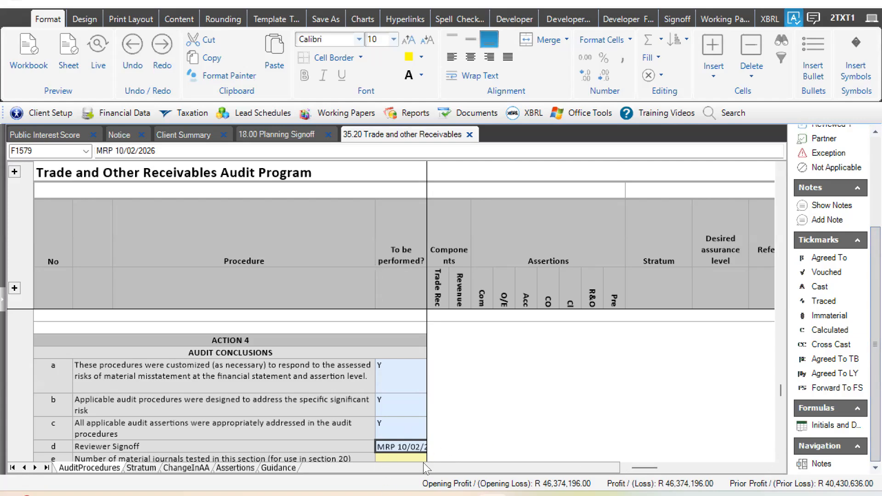
- Enter 10 as the number of material journals tested and 0 as the number of non-material journals tested
click(404, 390)
key(Down)
key(Down)
key(Down)
key(Down)
key(Down)
key(Down)
key(Down)
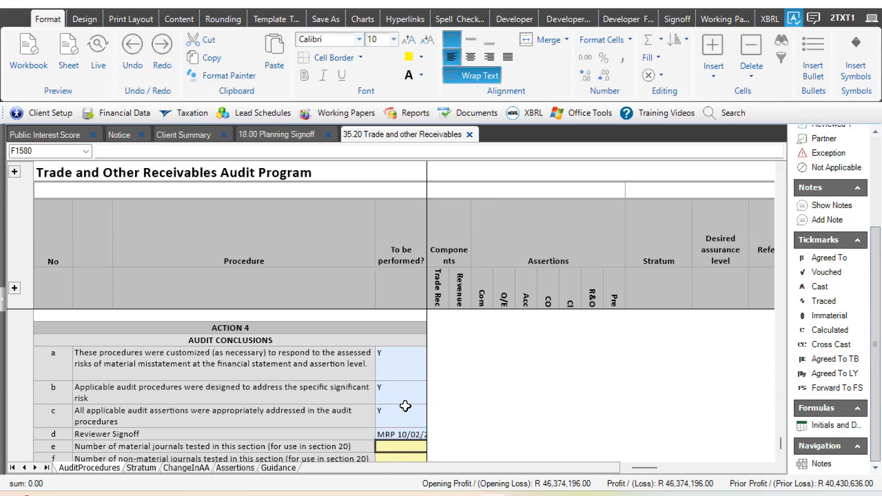
key(Up)
key(Up)
key(Up)
text(10)
key(Return)
text(0)
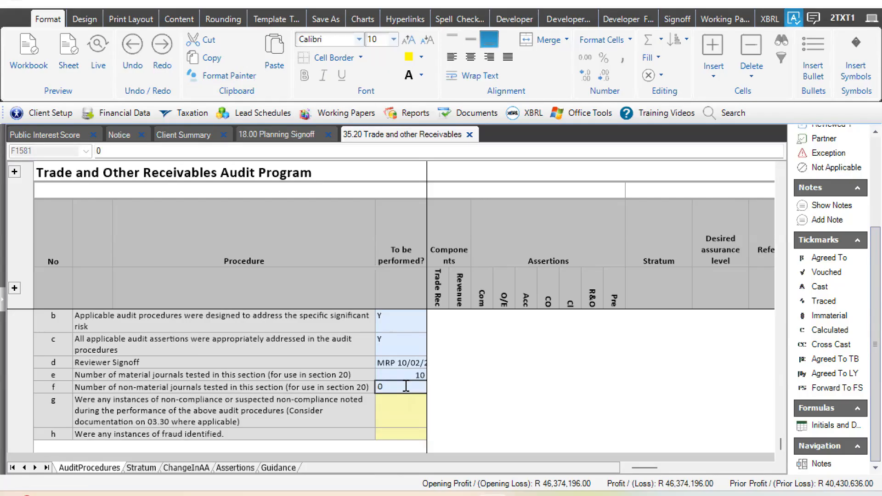
key(Return)
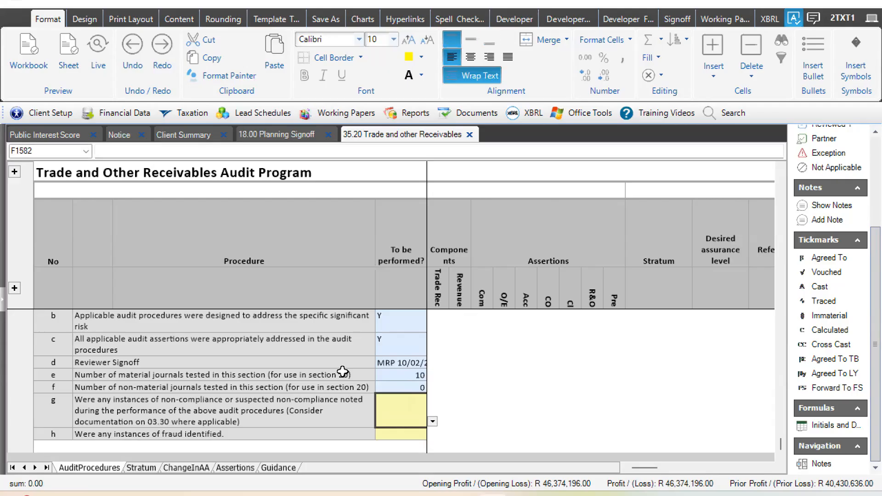
- Answer N to the audit conclusions on instances of non-compliance and instances of fraud identified
click(434, 421)
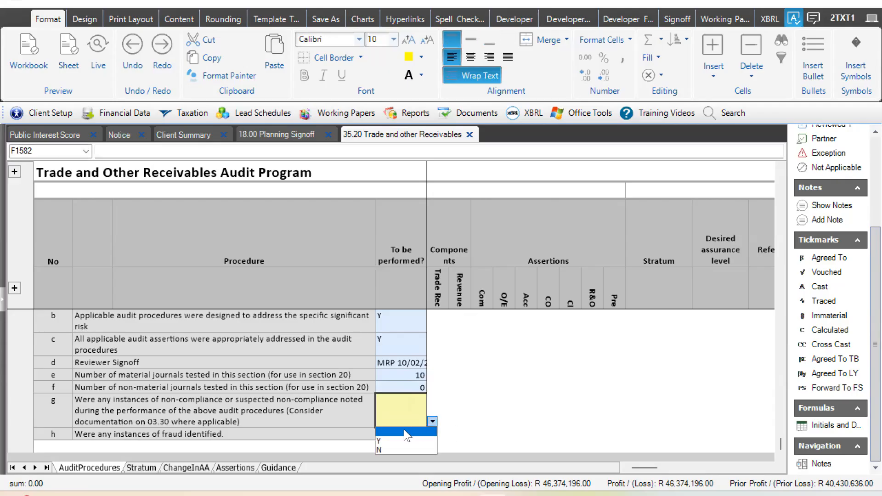
click(385, 451)
key(Return)
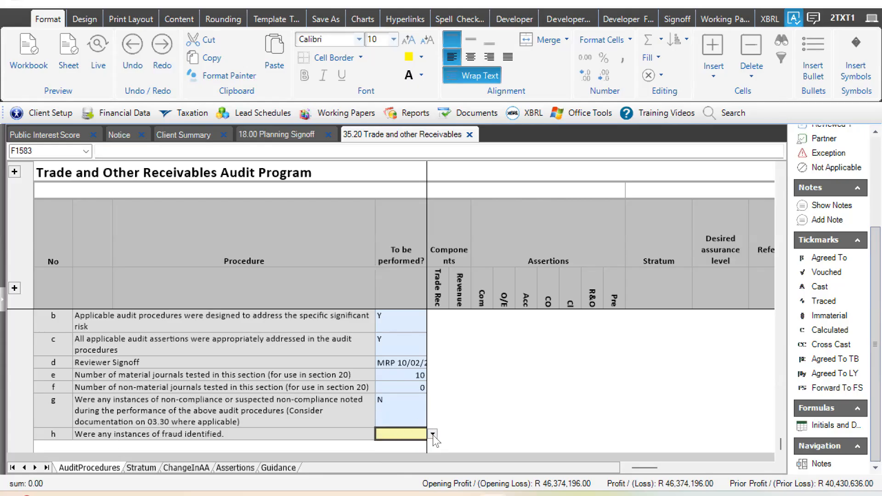
key(alt+Down)
click(411, 460)
click(504, 410)
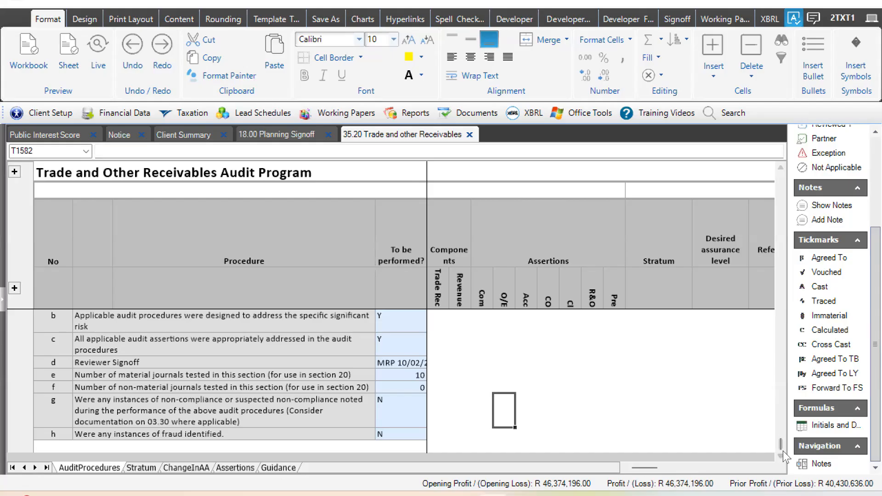
- Review the listed procedures' columns for record-of-work reference, comments, successful test completion and assurance obtained, and signoff
scroll(781, 396, up, 4)
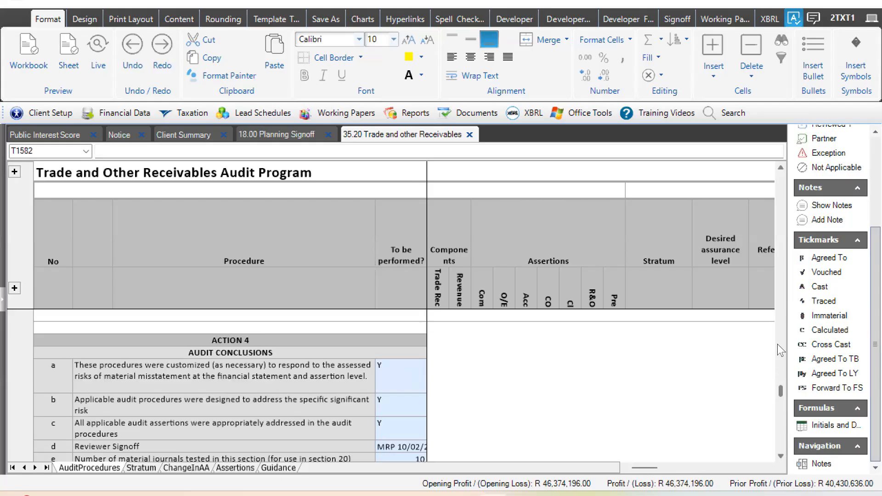
scroll(668, 468, right, 3)
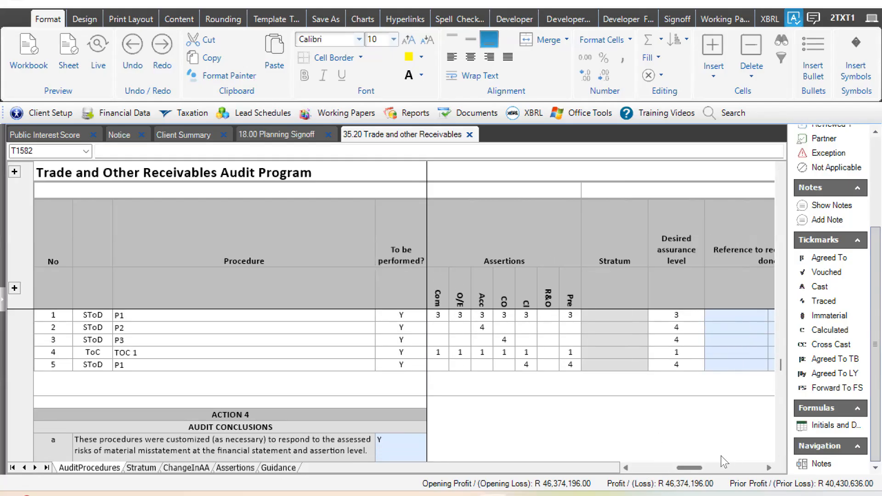
click(614, 329)
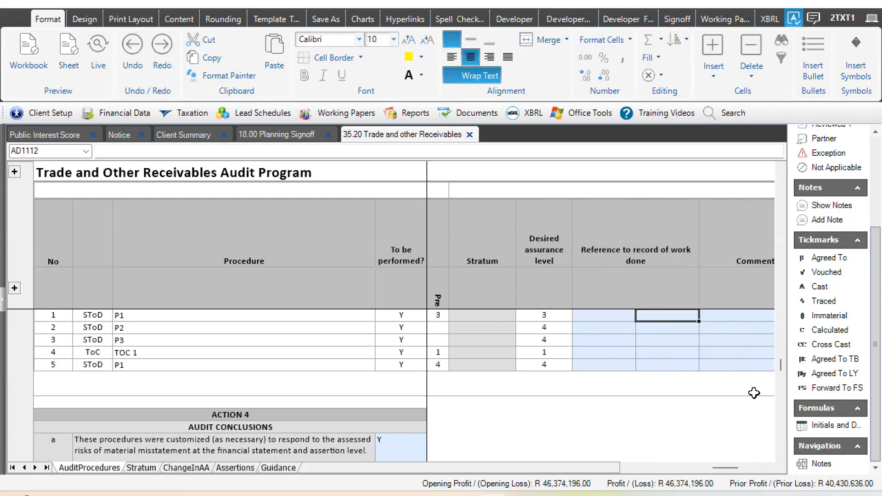
scroll(730, 467, right, 3)
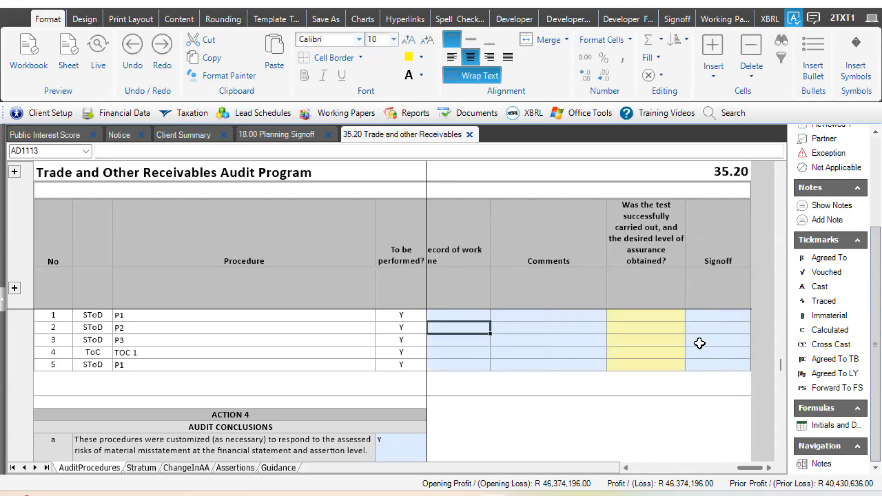
click(666, 339)
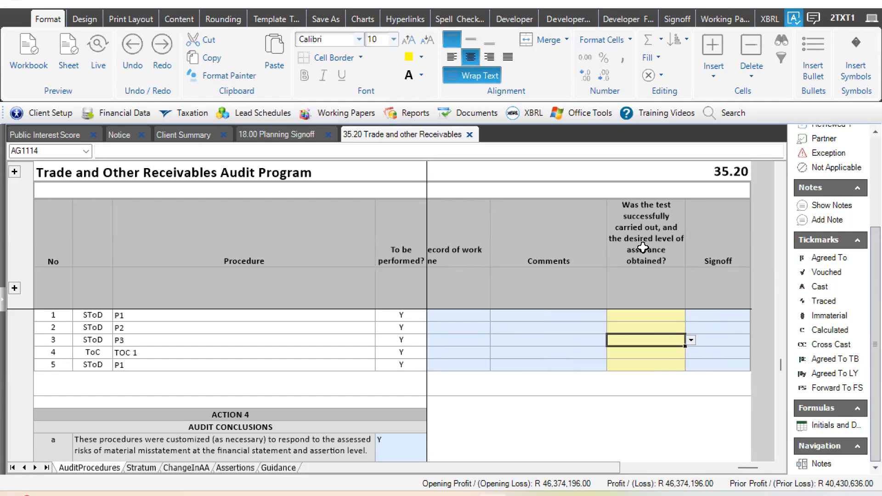
- In the 18.00 Planning Signoff, answer Y to whether the engagement partner has given permission for signoff of the entire planning section
click(291, 135)
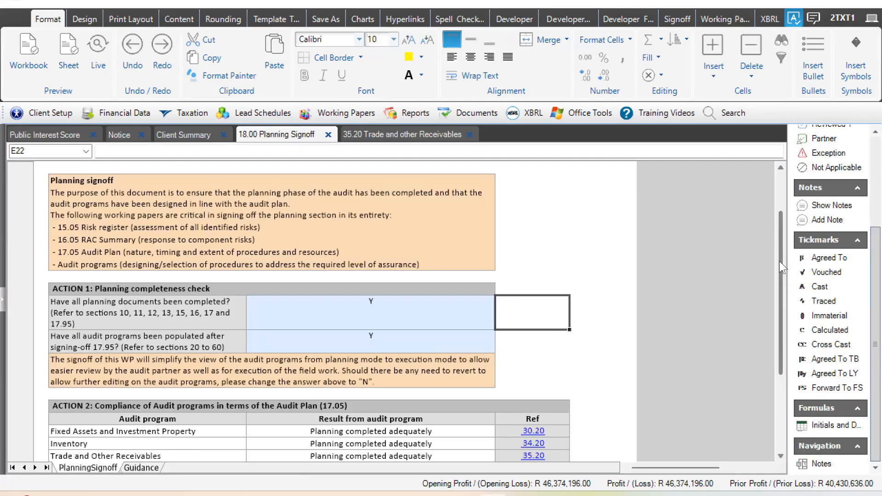
scroll(773, 342, down, 5)
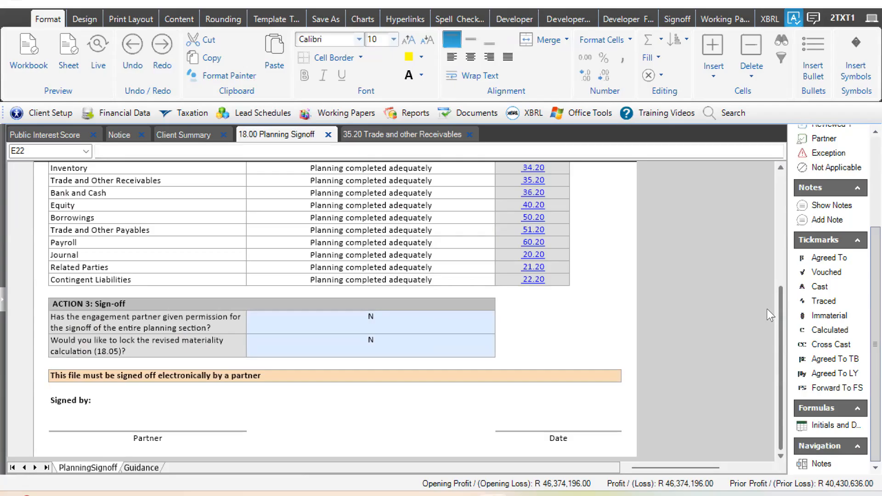
scroll(392, 422, up, 2)
click(480, 428)
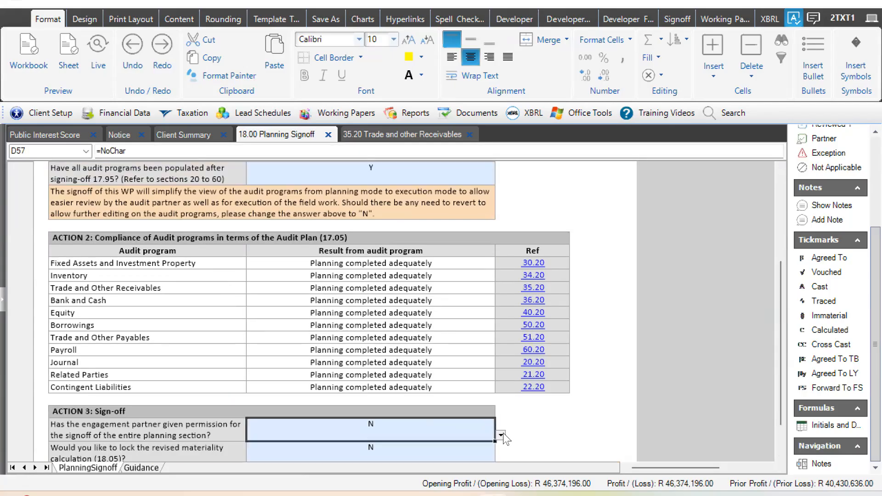
click(501, 435)
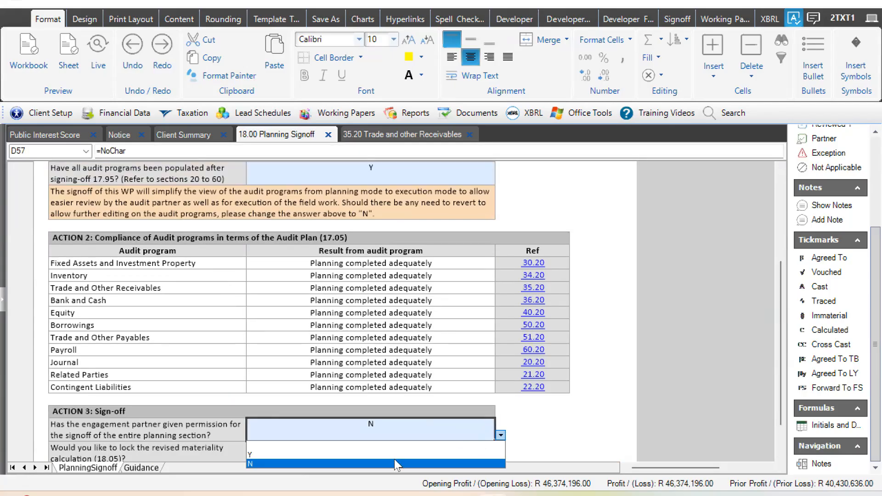
click(332, 454)
- Answer Y to locking the revised materiality calculation (18.05) in the Action 3 sign-off
click(482, 453)
click(501, 458)
click(302, 473)
click(348, 347)
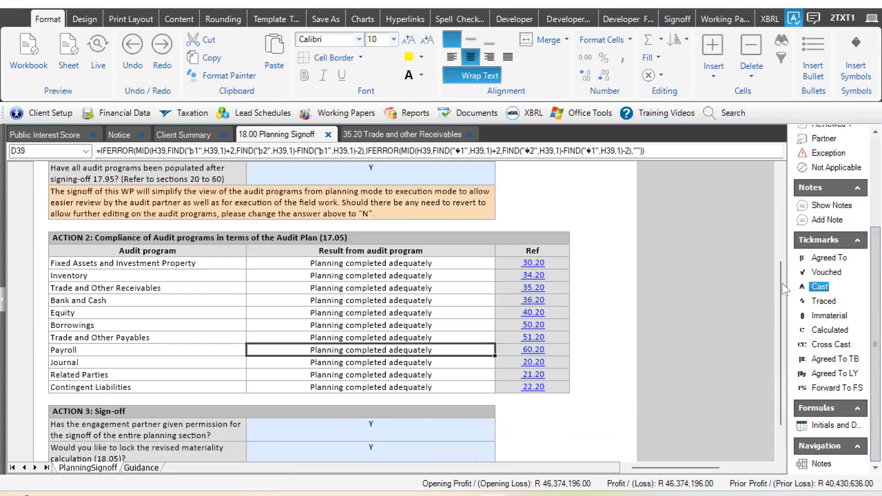
- Examine the electronic partner signoff requirement and the partner signature line beneath the Action 3 answers
scroll(510, 372, down, 4)
scroll(368, 359, up, 1)
click(252, 385)
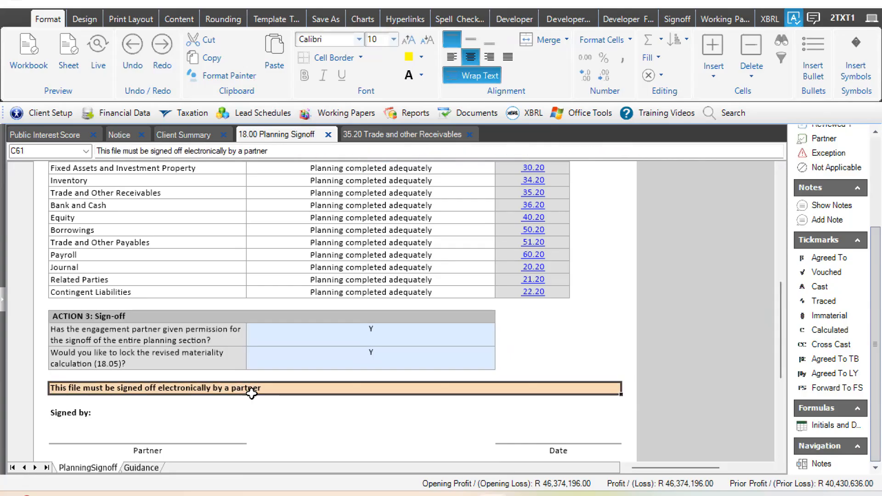
click(180, 430)
key(Return)
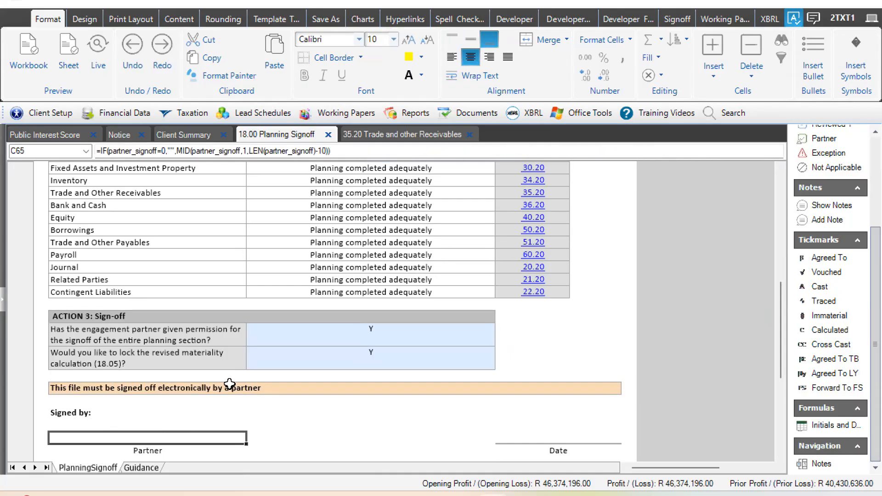
click(253, 387)
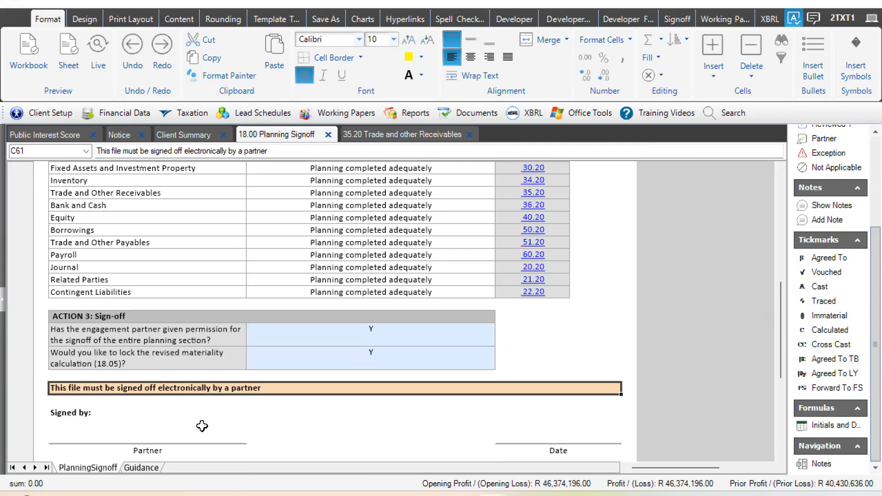
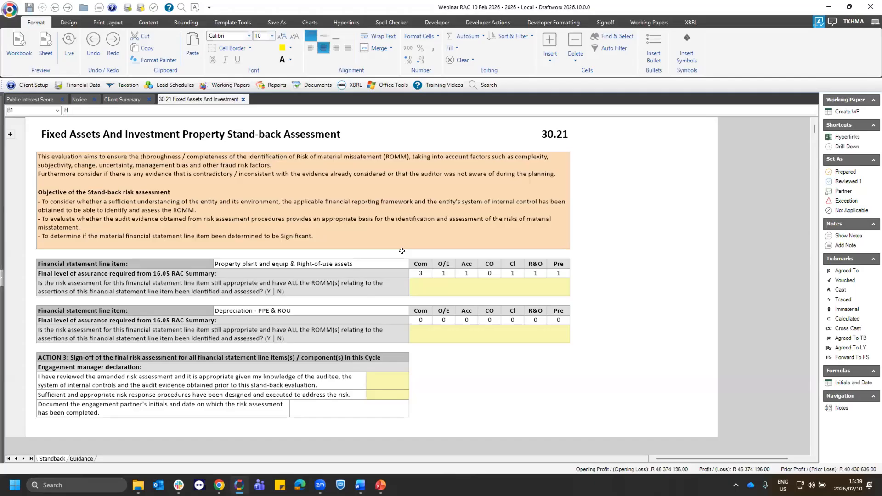
- Review the property plant and equipment line item, then open the 30.20 Fixed Assets And Investment Property Cycle Audit Program working paper
click(376, 288)
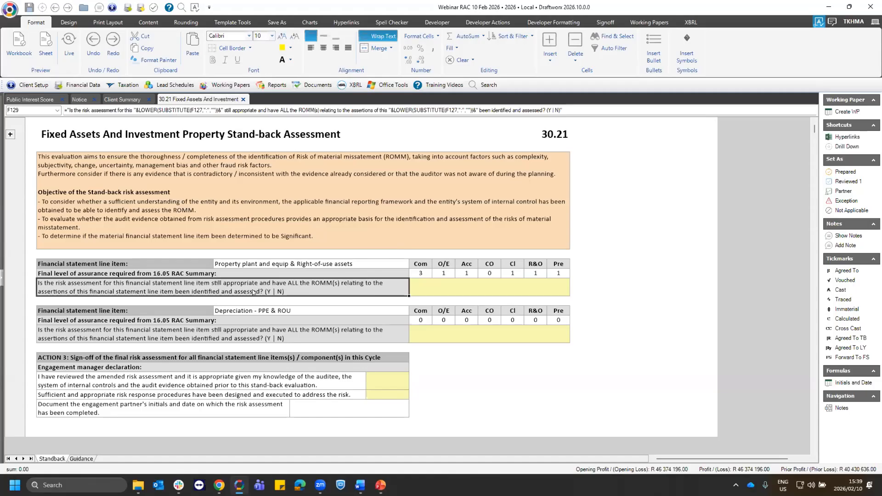
drag(419, 265, 555, 276)
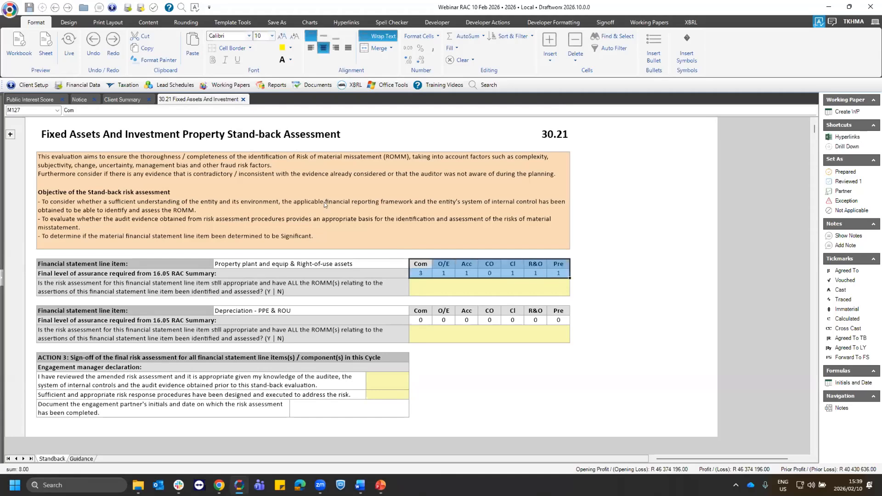
click(225, 85)
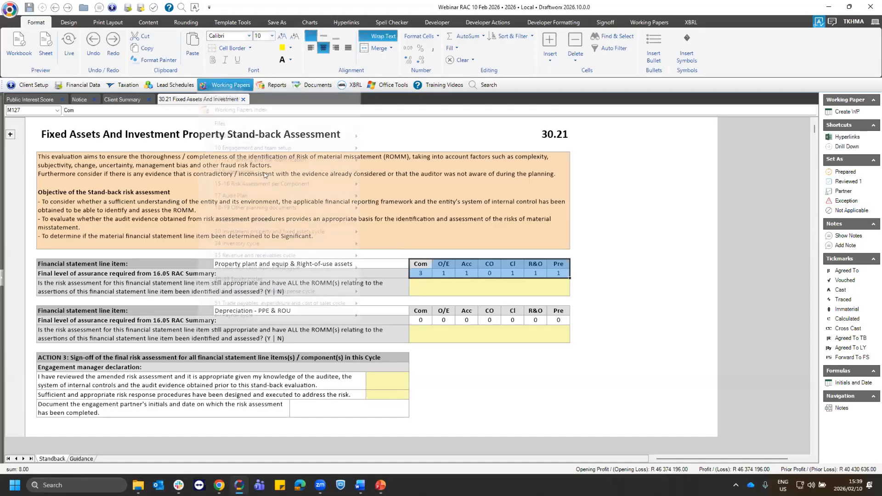
key(Down)
key(Right)
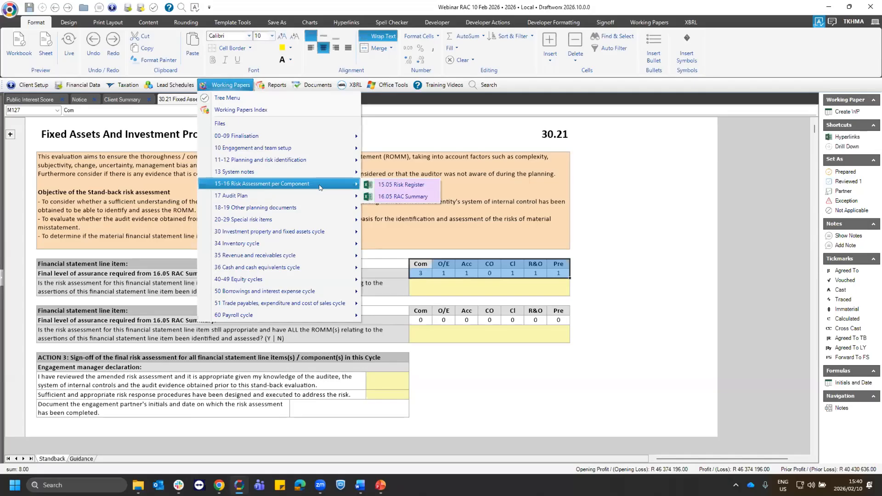
mouse_move(307, 231)
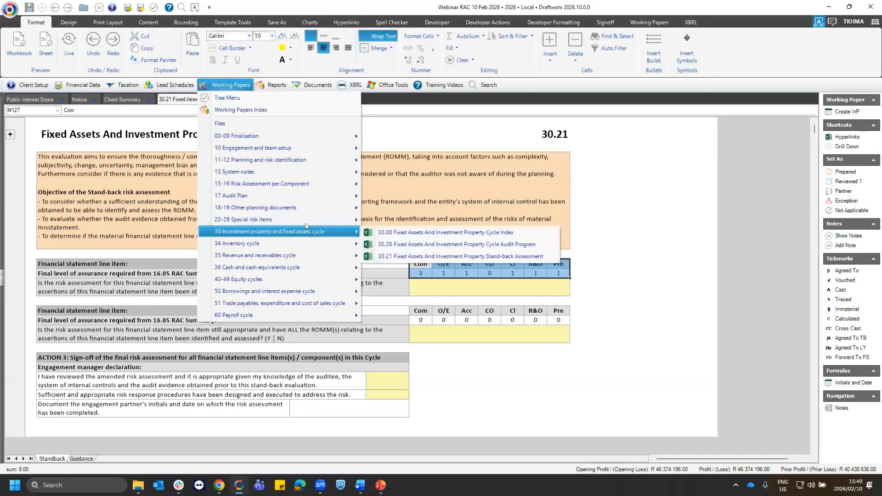
click(450, 246)
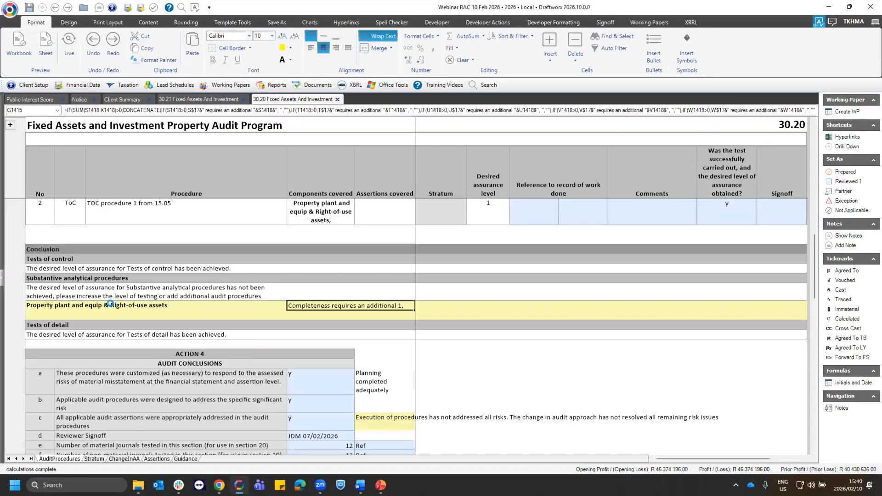
- Examine the substantive analytical procedures conclusion for property plant and equipment and the comment and test result recorded for procedure 6
click(128, 305)
click(392, 301)
scroll(376, 309, up, 1)
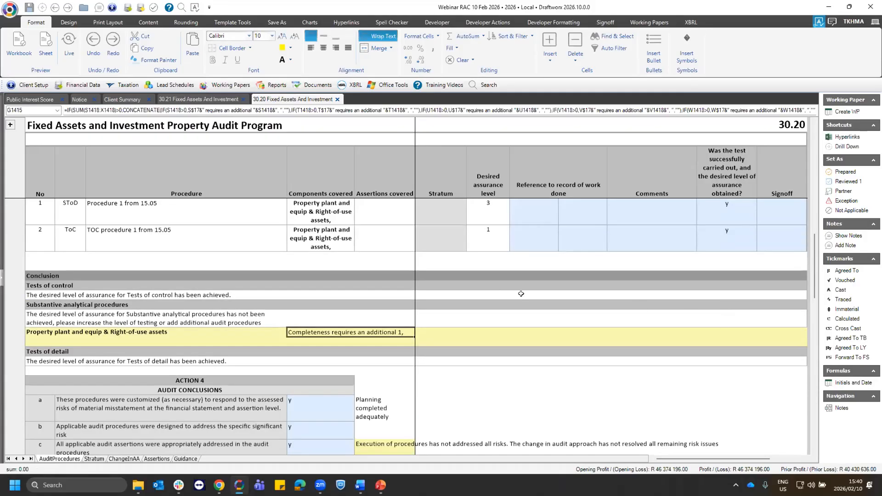
scroll(670, 299, up, 5)
scroll(754, 311, up, 4)
click(725, 309)
click(617, 312)
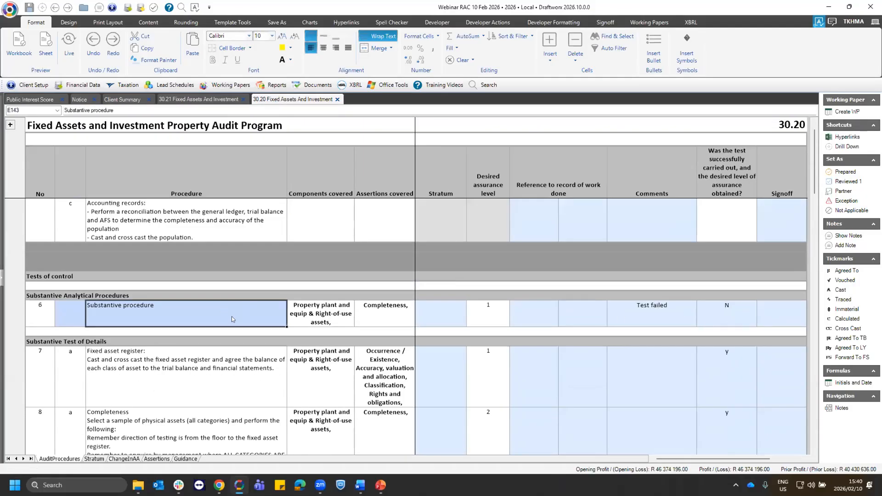
click(743, 319)
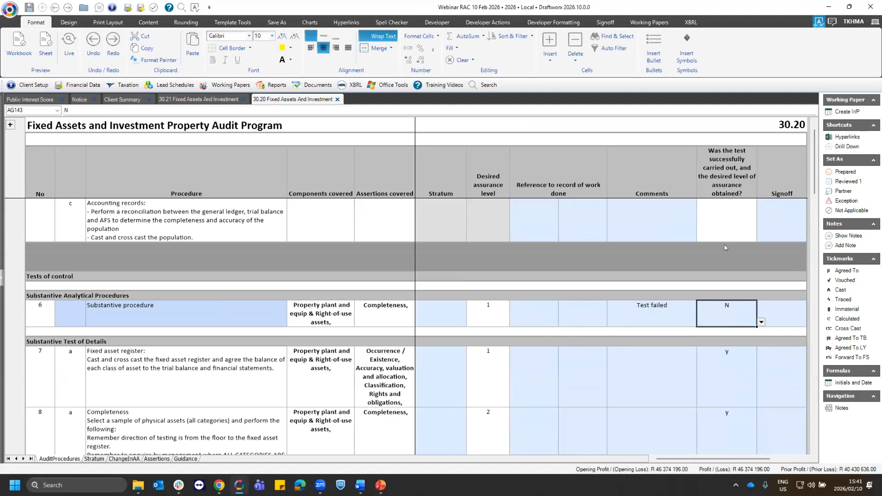
- Clear the test result of fixed asset register procedure 7a and set it to Y
click(730, 381)
key(Delete)
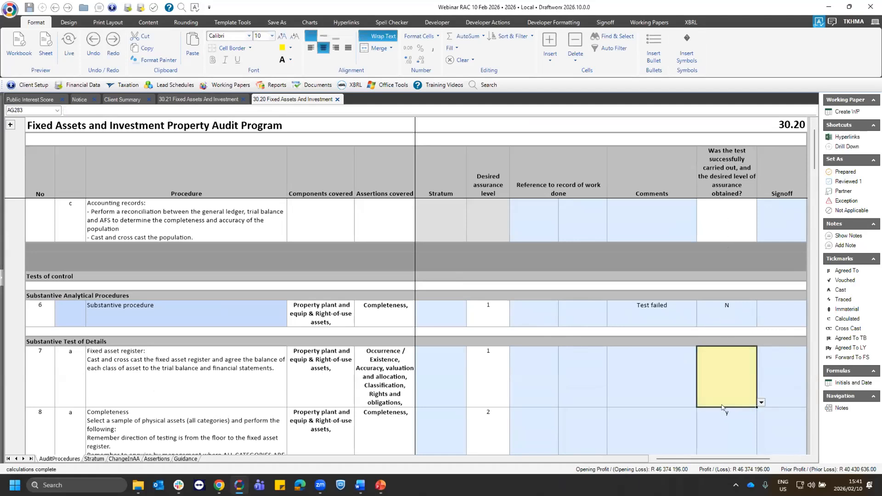
click(761, 402)
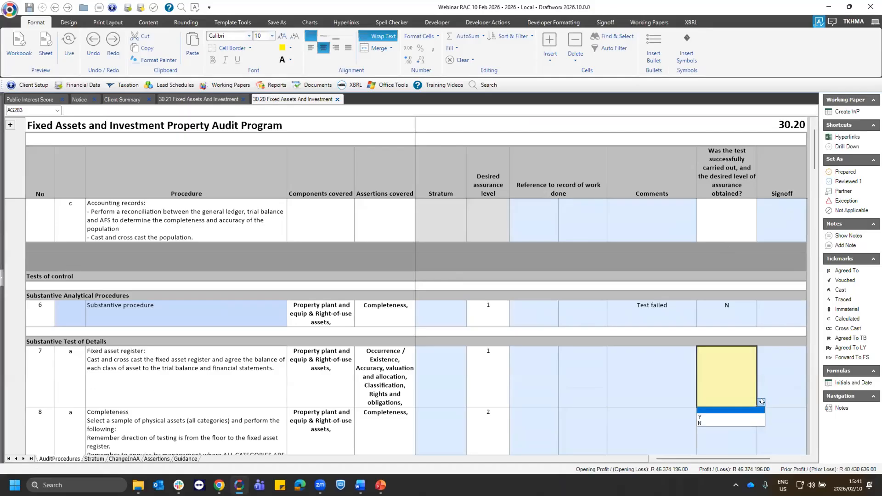
click(641, 378)
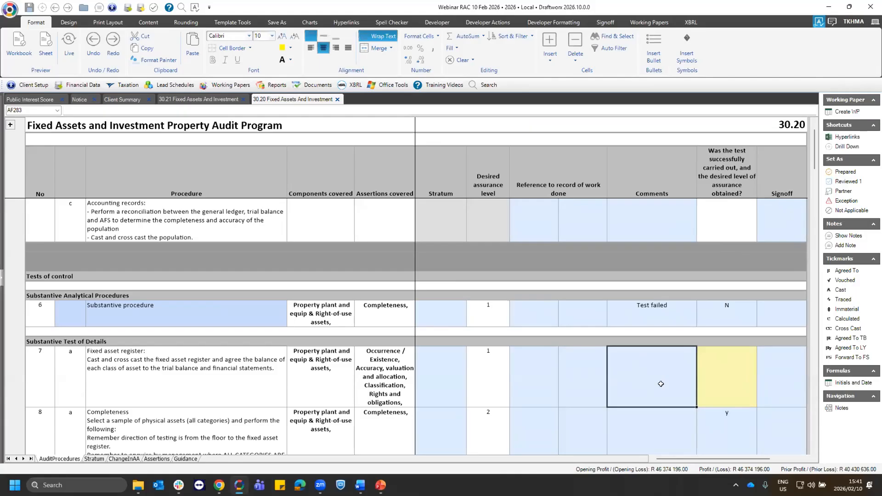
click(729, 375)
click(760, 402)
click(729, 406)
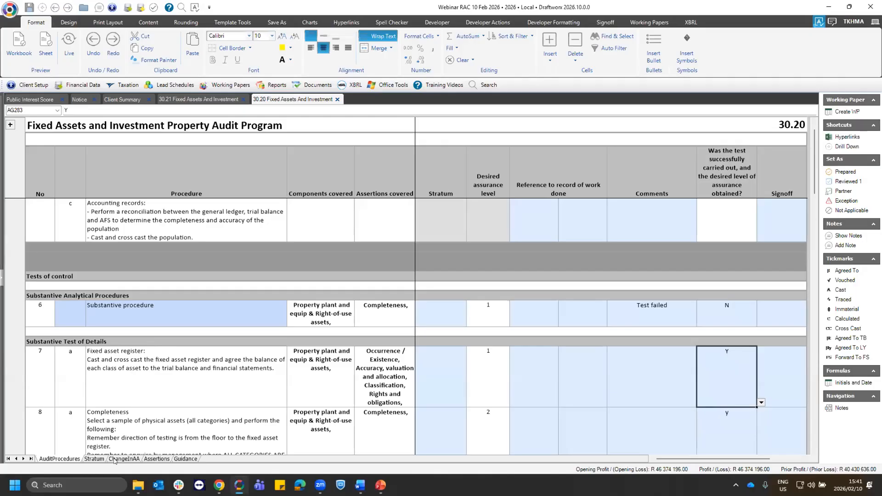
- On the ChangeInAA sheet, enter "Add p" as the first additional procedure or strategy for property plant and equipment
click(715, 321)
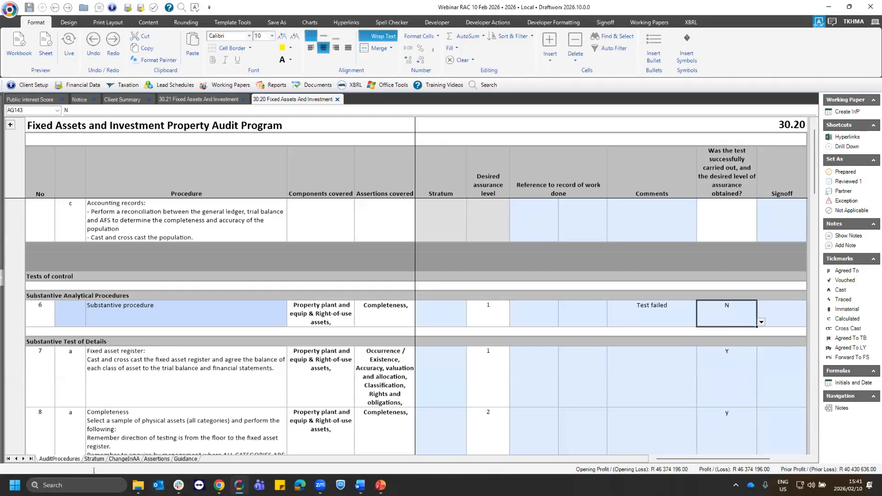
click(125, 459)
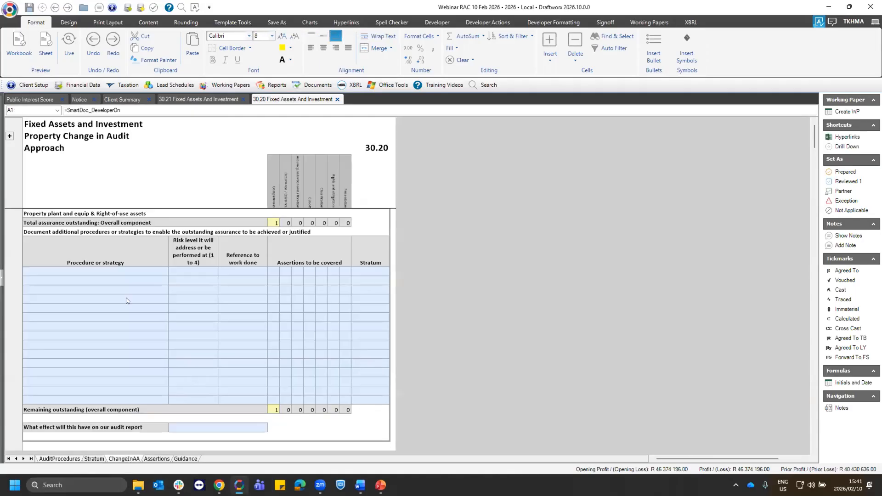
click(127, 273)
text(Add p)
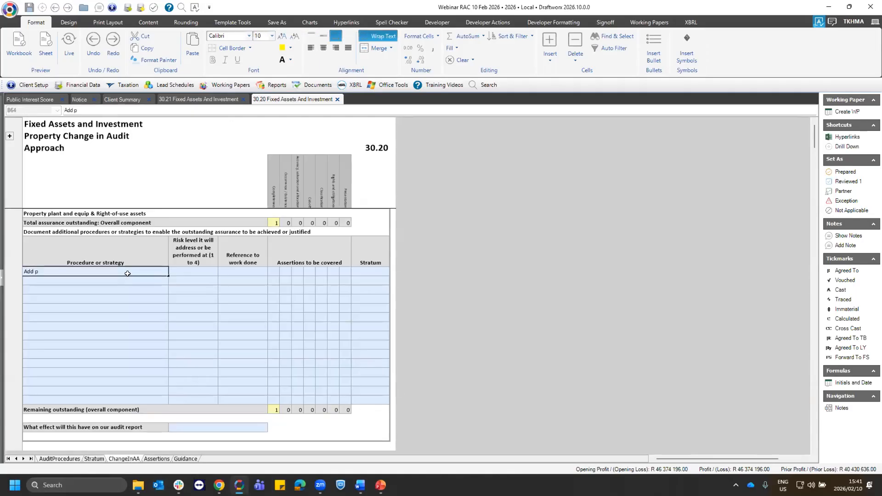
key(Tab)
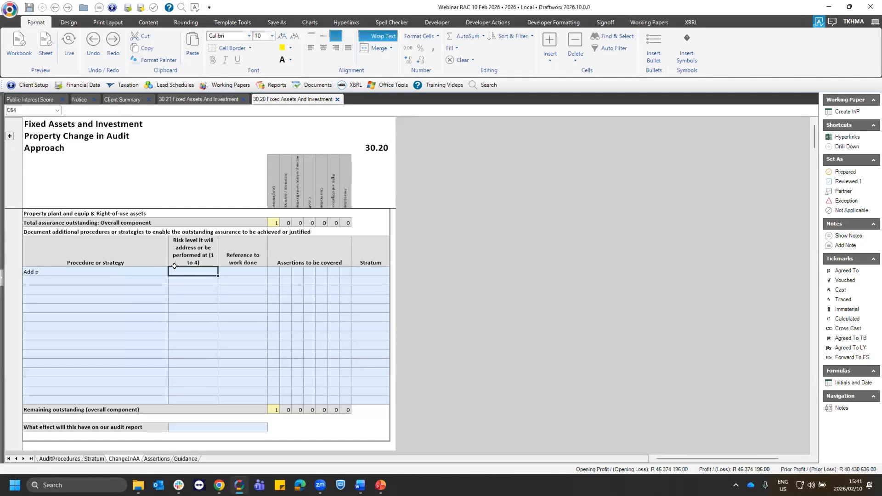
- Set the additional procedure's risk level to 1 and mark its Completeness assertion as covered with y
text(1)
key(Tab)
click(275, 271)
text(y)
click(283, 272)
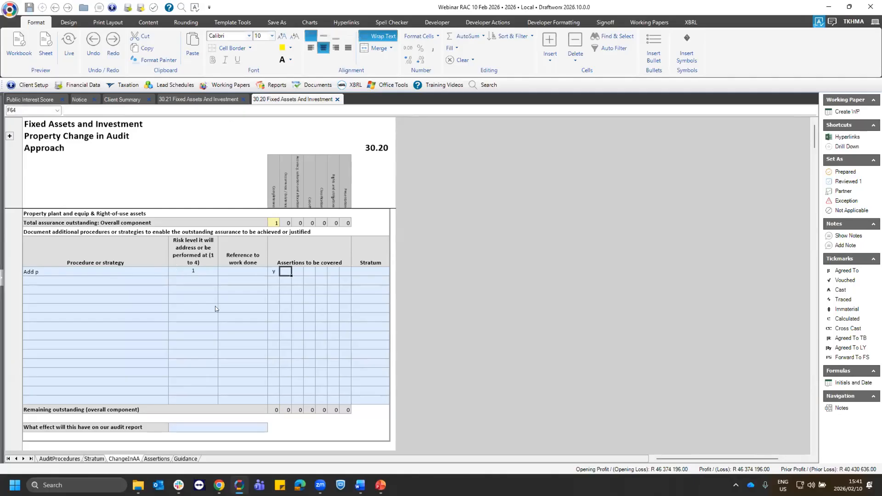
- Return to the 30.21 Stand-back Assessment and answer Y to the risk assessment question for Property plant and equip & Right-of-use assets
click(187, 101)
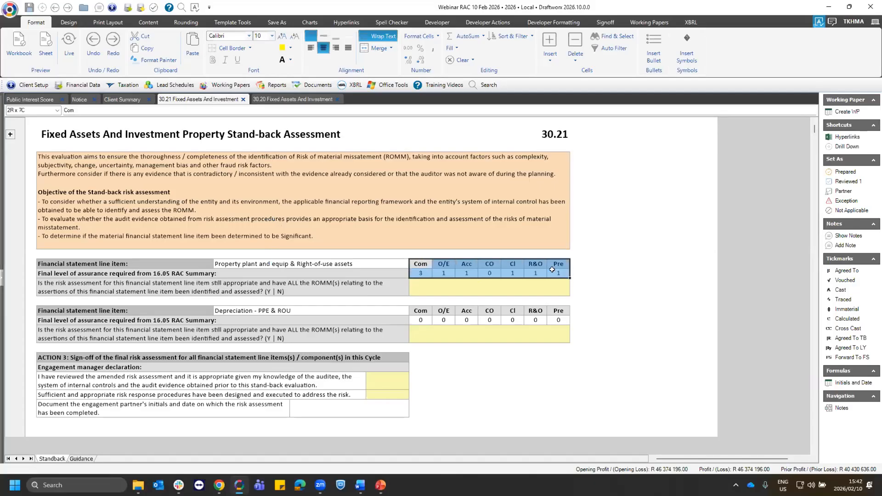
click(363, 292)
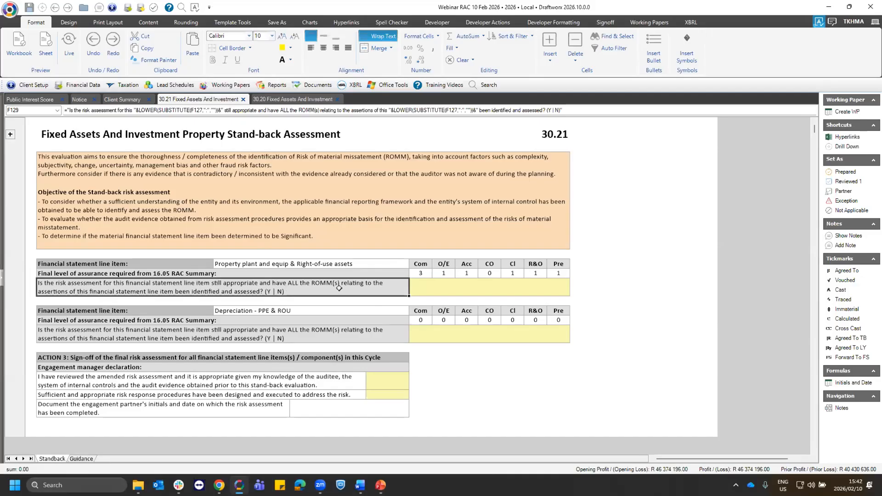
click(559, 291)
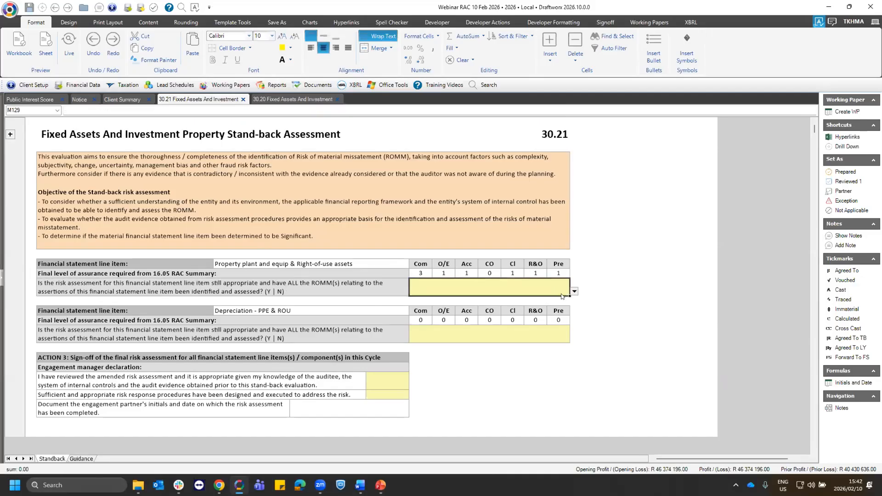
click(571, 291)
click(416, 305)
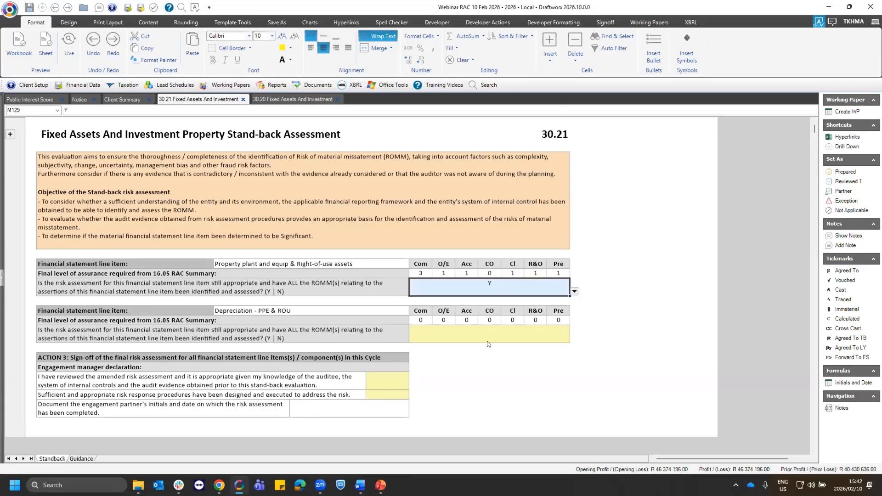
click(469, 332)
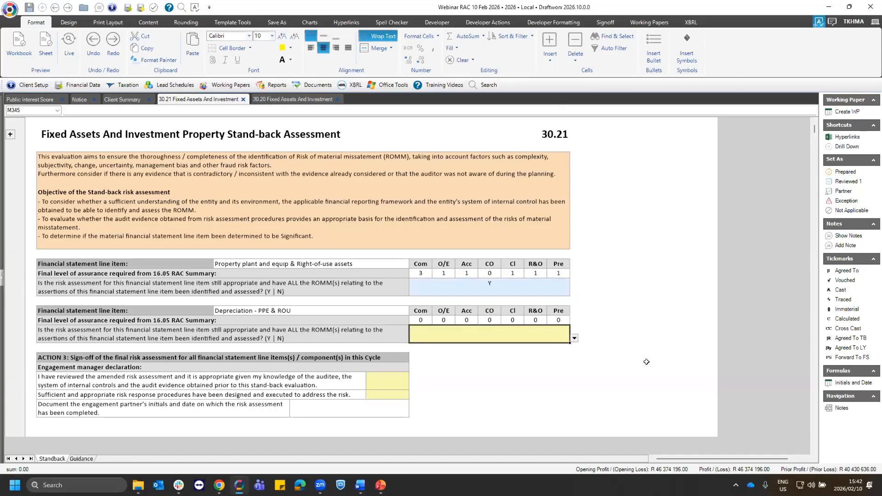
click(552, 287)
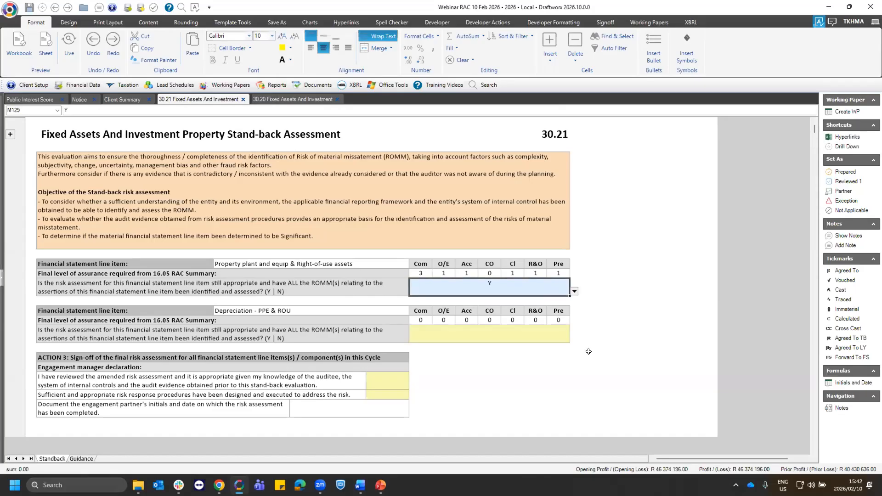
- Answer N to the risk assessment question for the Depreciation - PPE & ROU line item
click(291, 318)
click(275, 331)
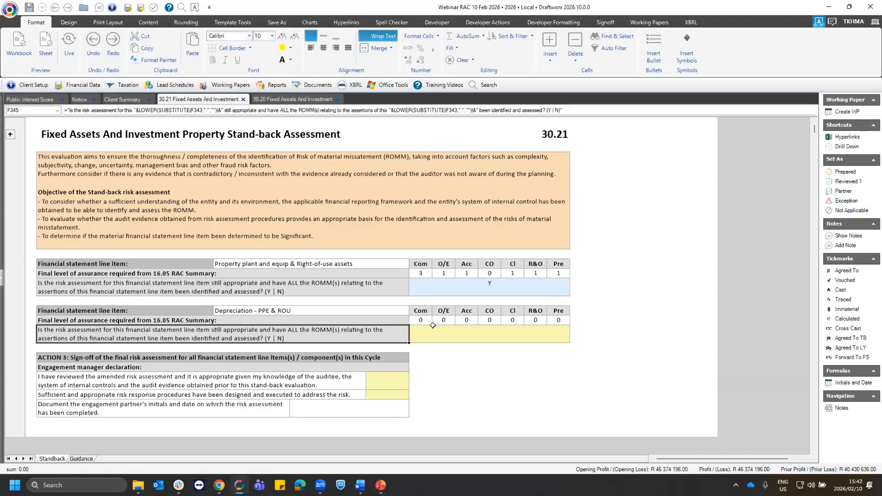
click(567, 337)
click(573, 338)
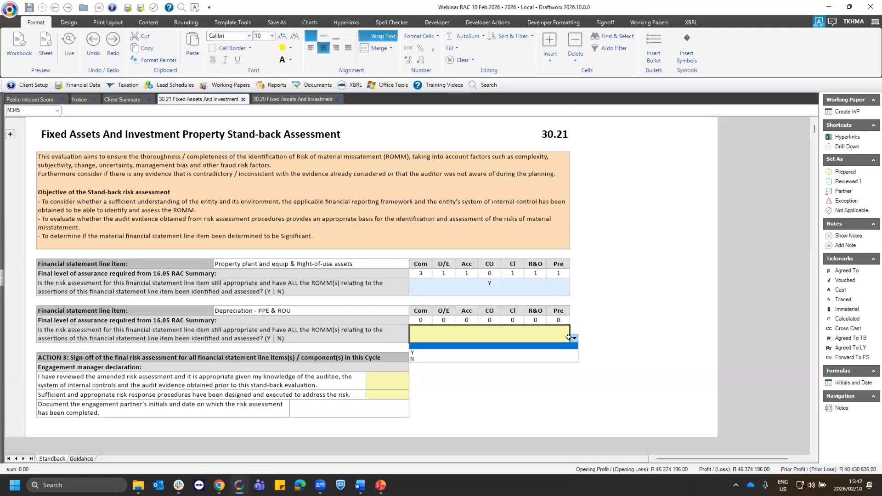
click(416, 359)
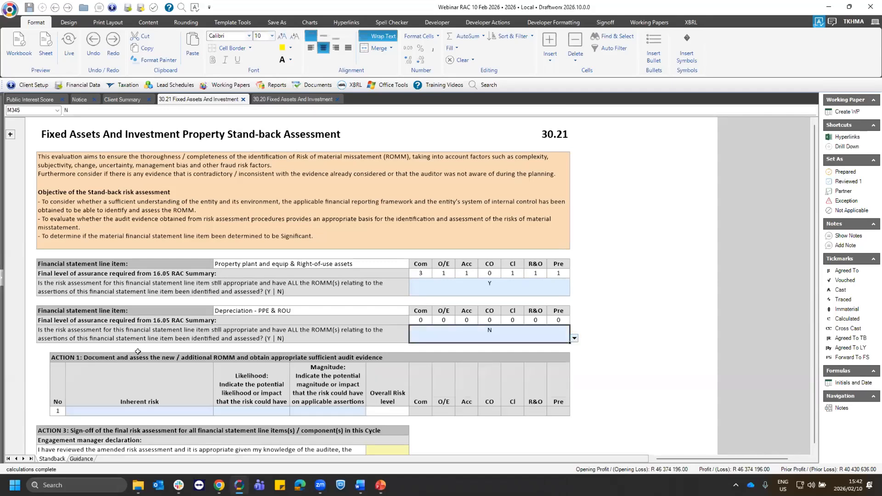
- Document "Raise risk1" as the first inherent risk under ACTION 1 for Depreciation - PPE & ROU
scroll(249, 346, down, 1)
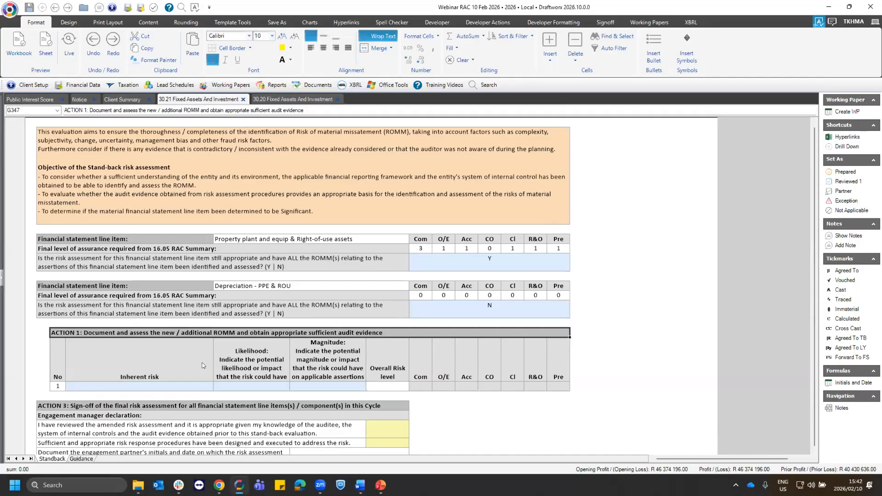
scroll(203, 365, down, 3)
click(157, 342)
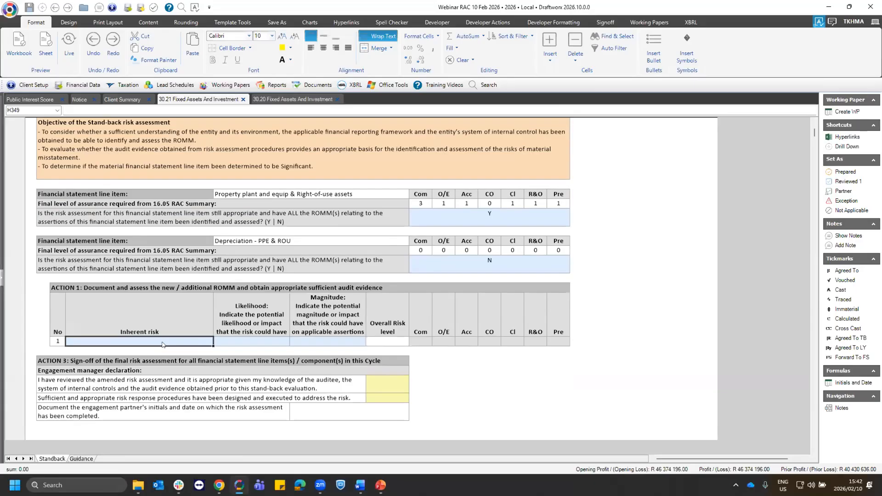
text(Raise)
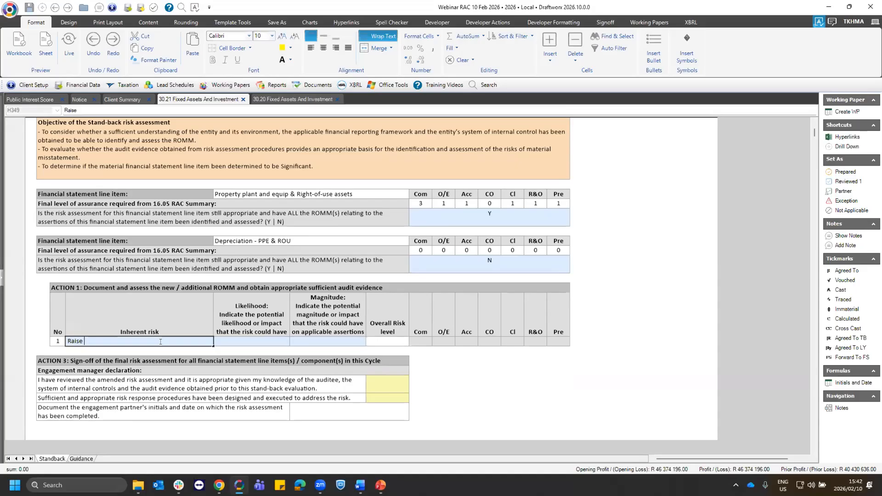
text( risk1)
key(Tab)
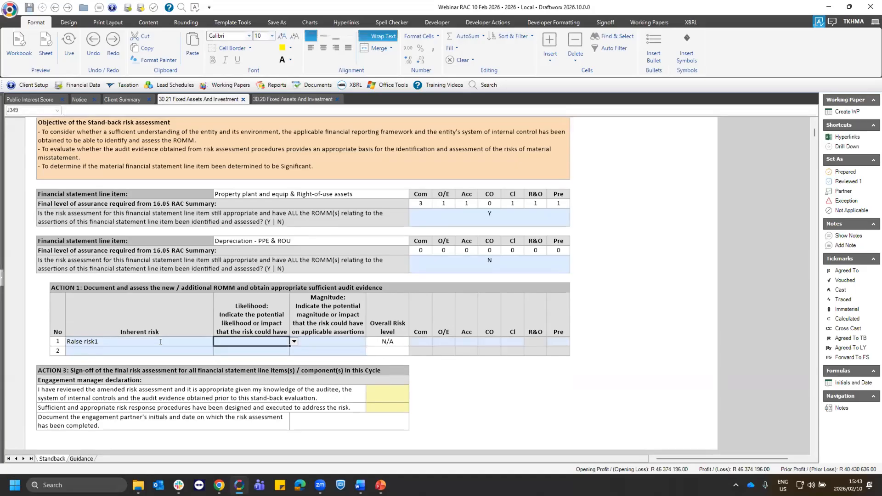
- Set both the likelihood and the magnitude of the first inherent risk to 3
key(Up)
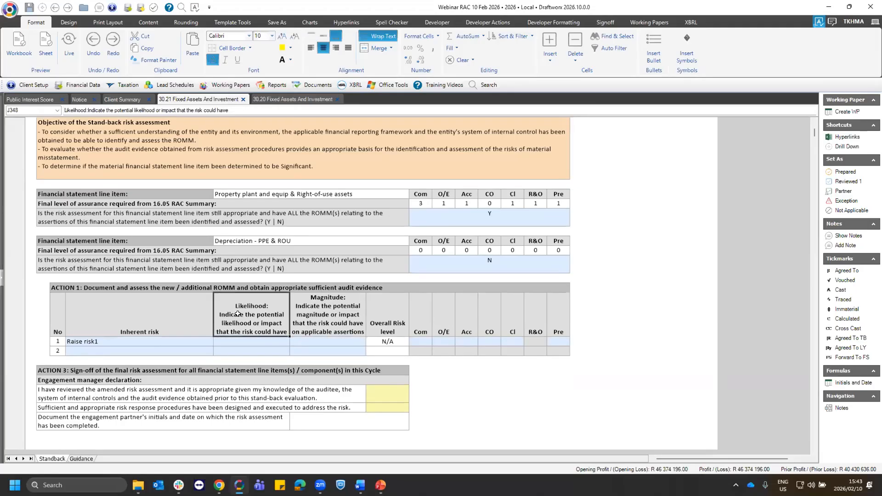
click(274, 340)
click(294, 342)
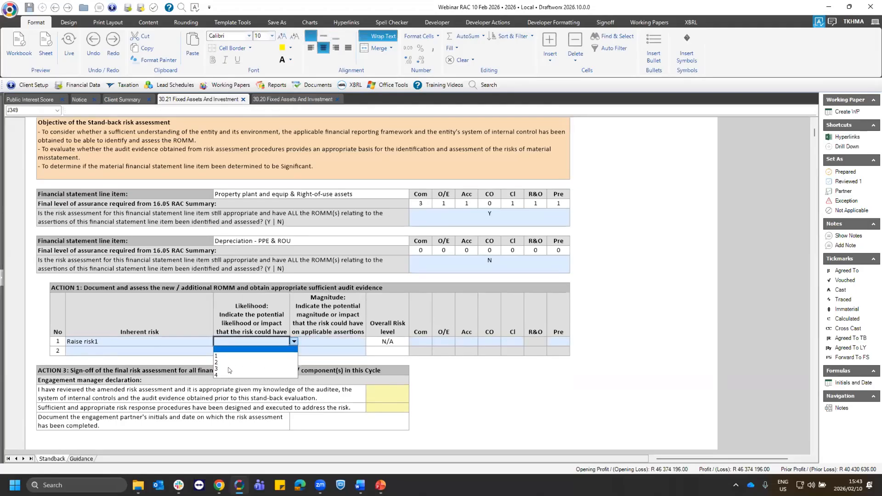
click(238, 369)
click(322, 345)
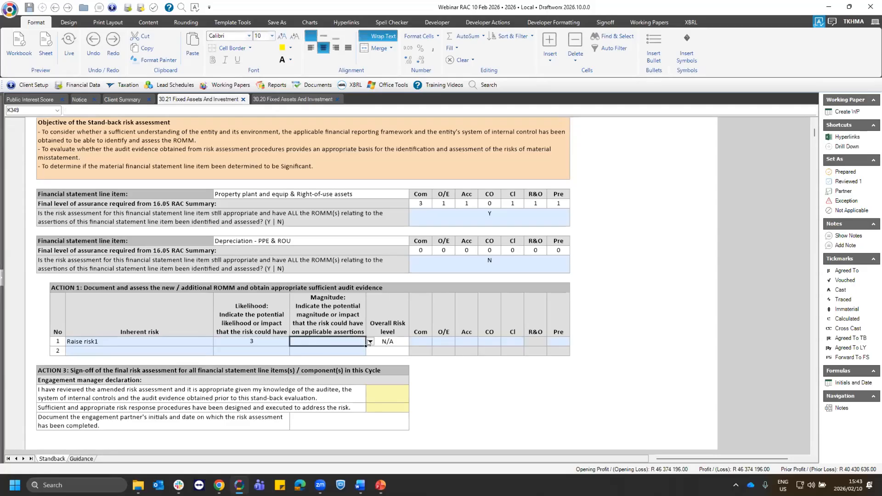
click(370, 341)
click(293, 369)
- Mark the Acc (accuracy, valuation and allocation) assertion with Y for the first inherent risk
click(467, 340)
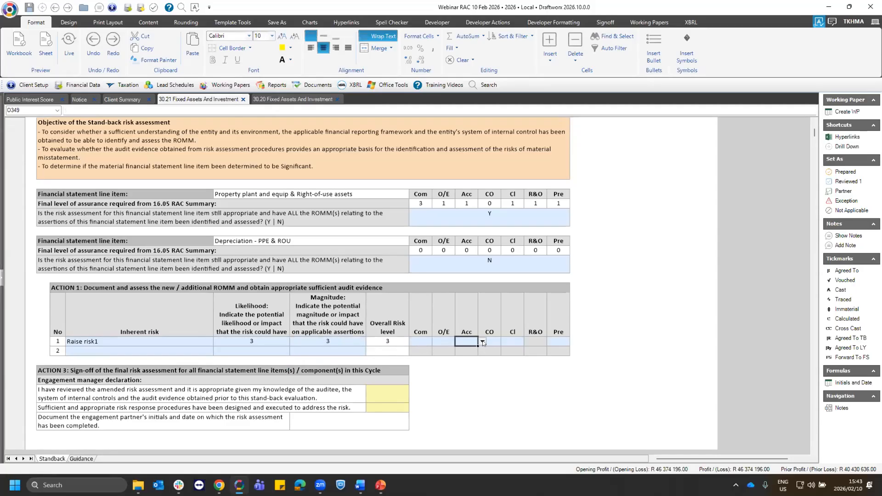
click(482, 342)
key(Down)
key(Return)
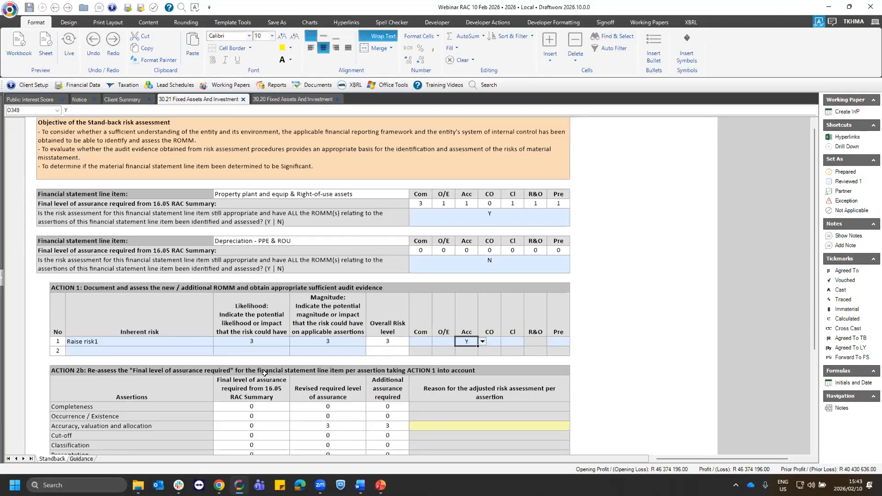
- Enter "document" as the reason for the adjusted risk assessment of the Accuracy, valuation and allocation assertion under ACTION 2b
scroll(264, 373, down, 3)
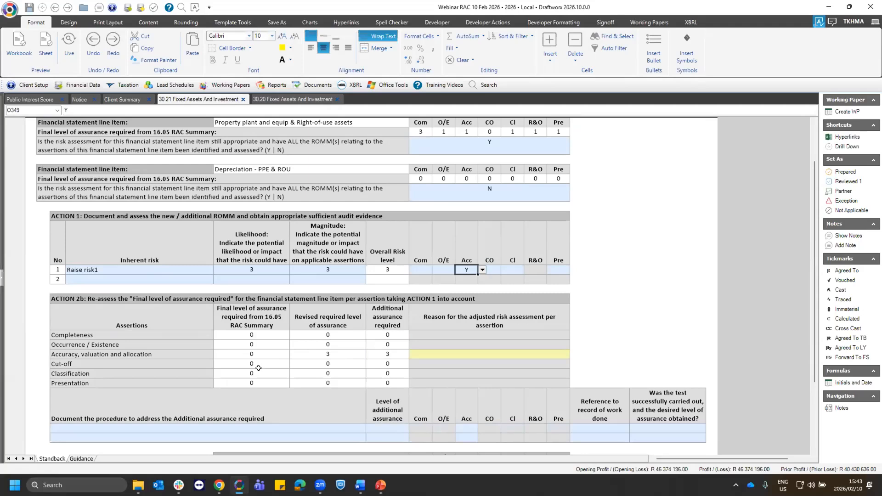
drag(252, 317, 237, 383)
drag(335, 312, 330, 381)
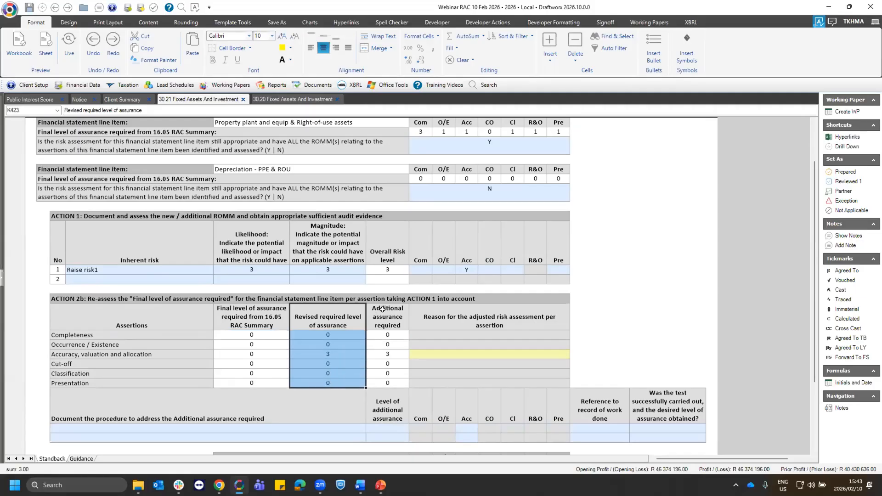
drag(385, 329, 385, 383)
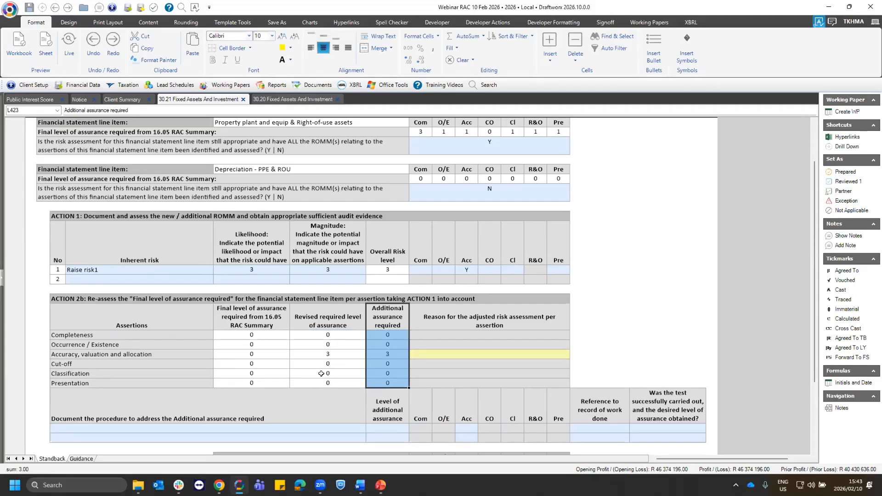
click(428, 353)
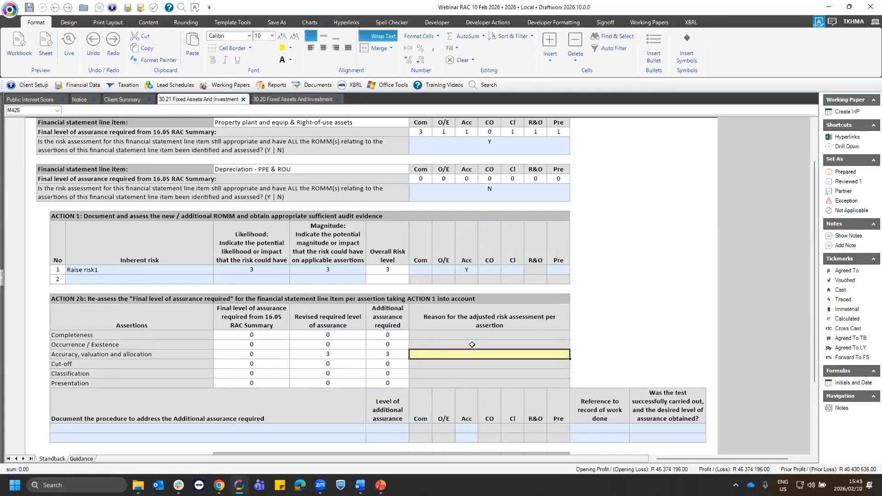
text(docume)
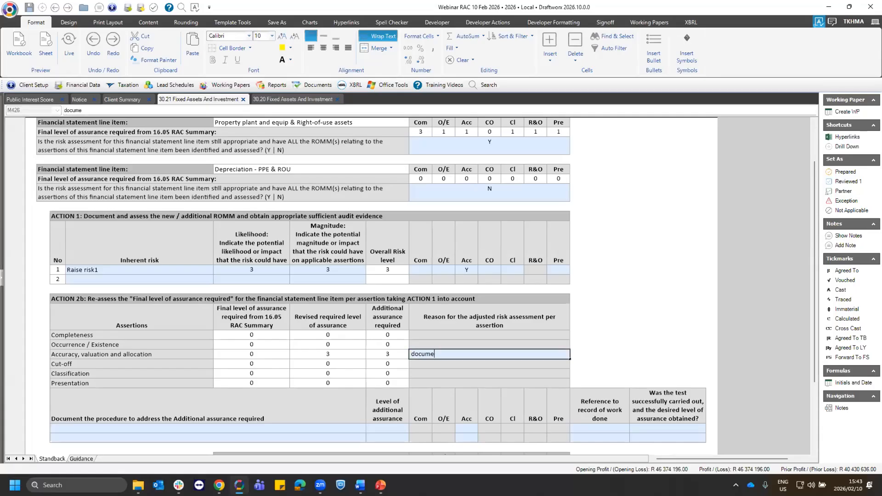
text(nt)
key(Return)
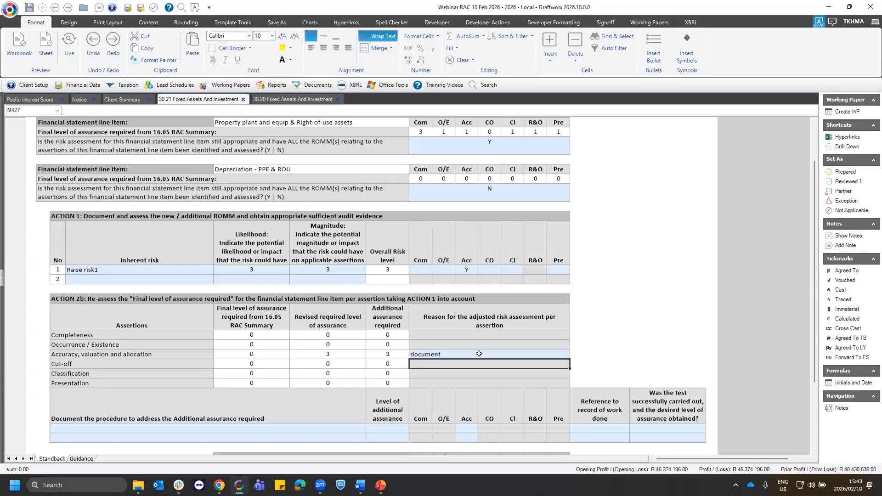
- Document "Procedure1" as the procedure addressing the additional assurance required, with level 3 and the Acc assertion marked Y
scroll(372, 314, down, 1)
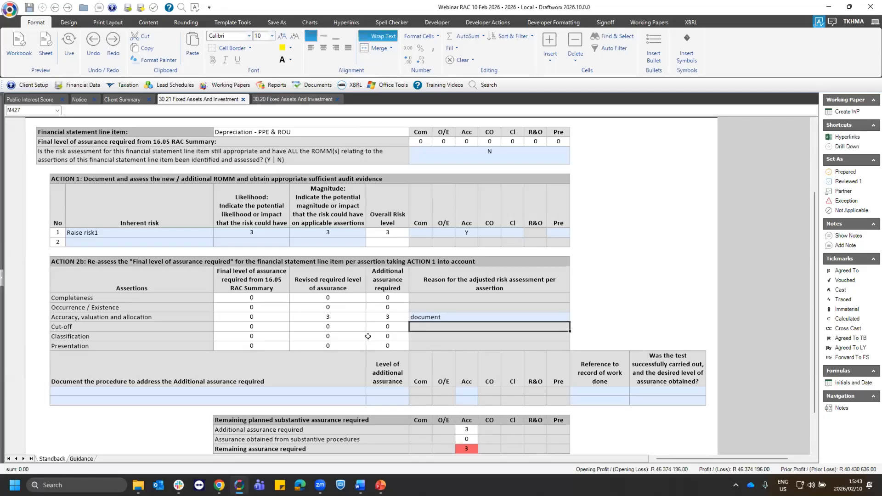
click(80, 388)
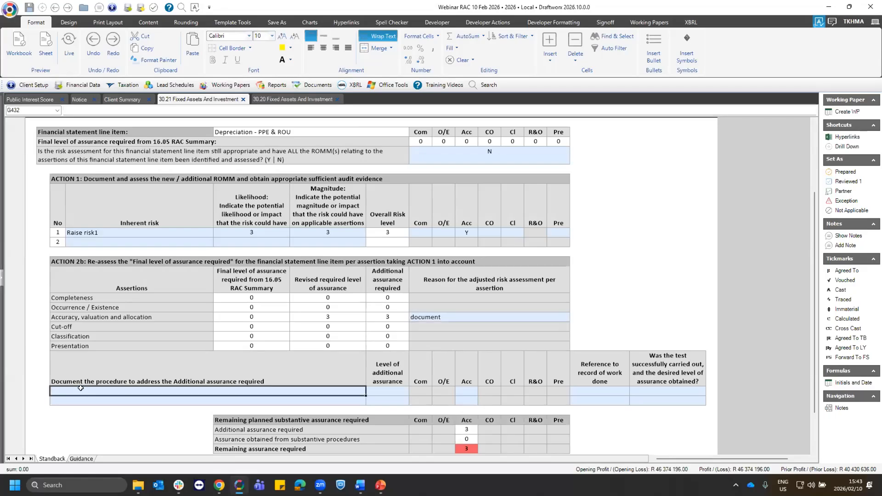
text(P)
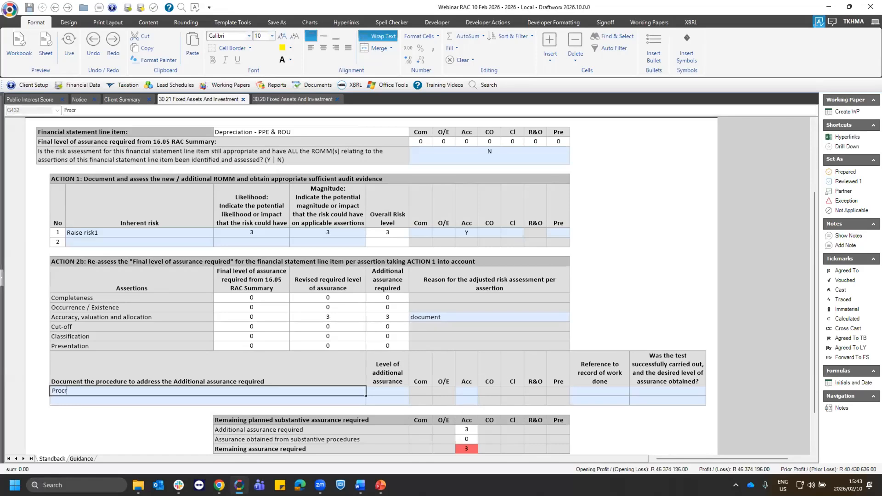
text(rocedure1)
key(Tab)
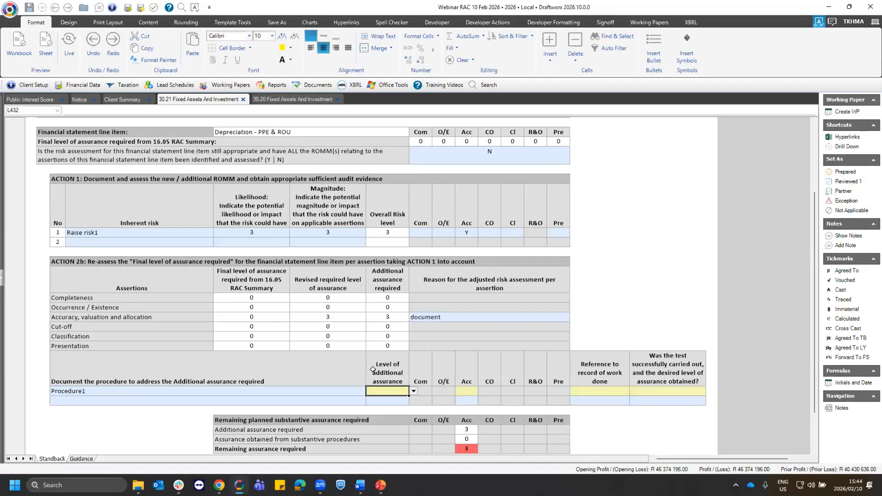
click(414, 392)
click(373, 417)
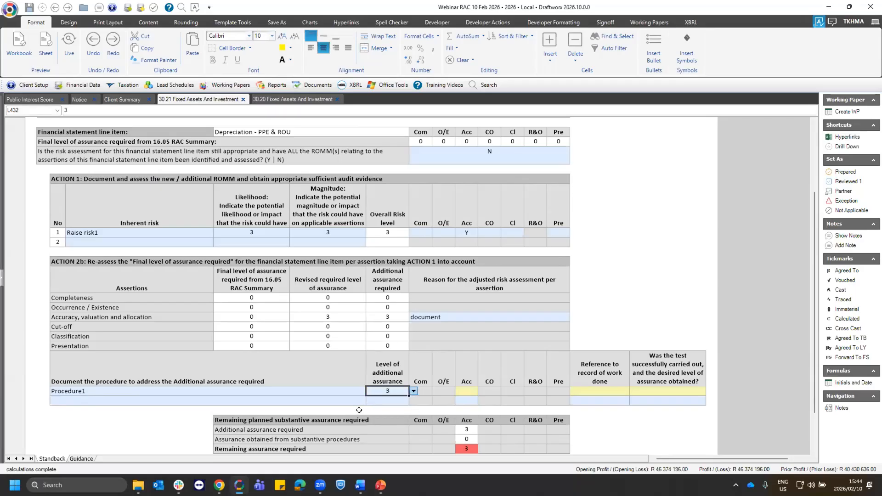
click(465, 392)
click(459, 405)
- Answer Y for Procedure1 on whether the test was successfully carried out and the desired level of assurance obtained
click(649, 390)
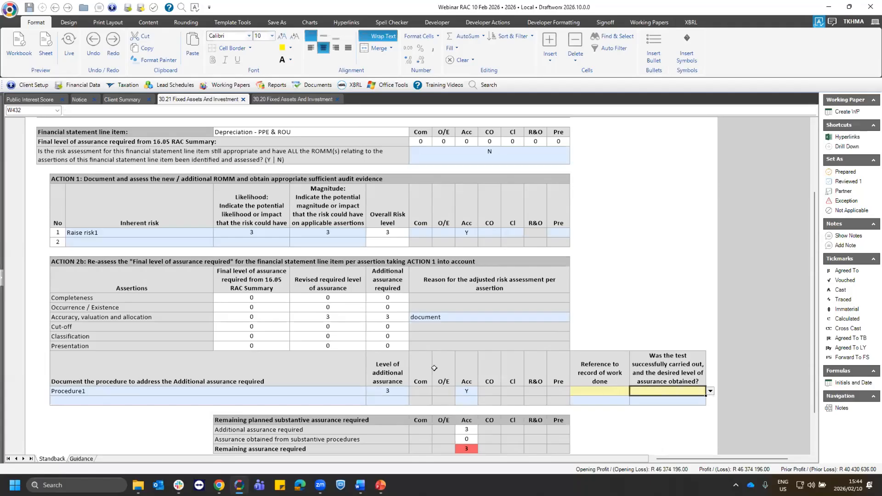
scroll(466, 360, down, 2)
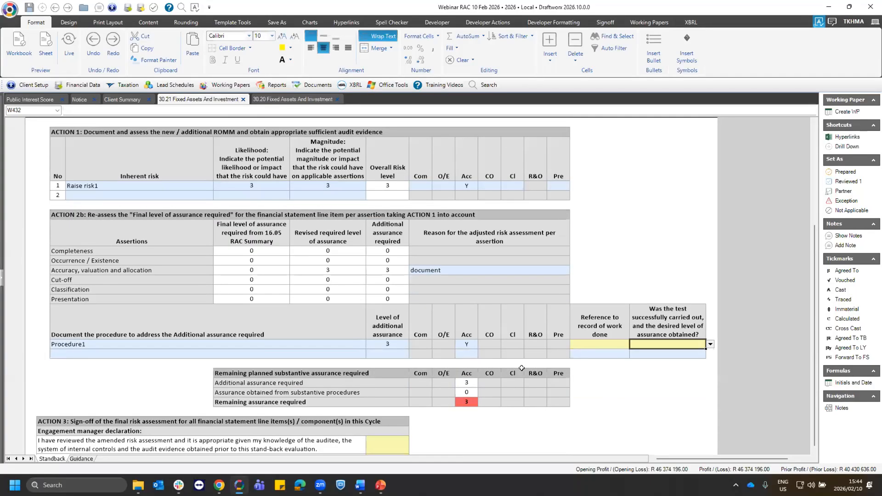
click(596, 343)
click(647, 345)
click(686, 344)
click(711, 344)
click(648, 357)
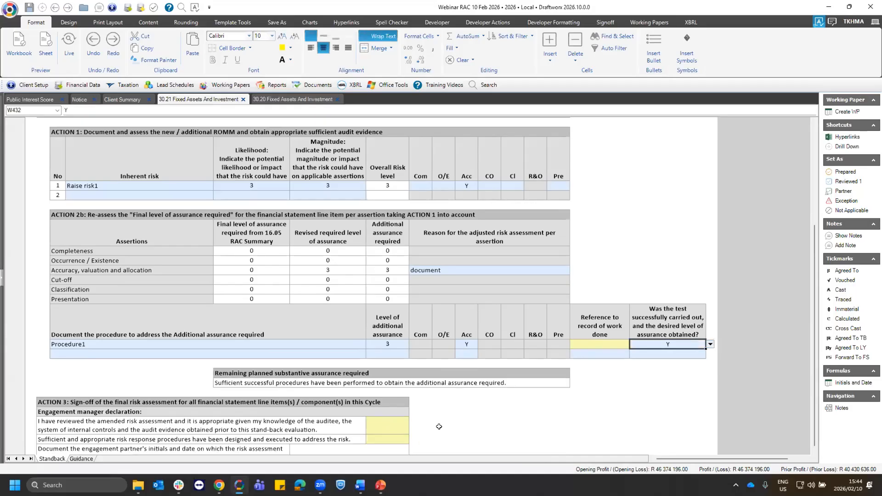
click(447, 383)
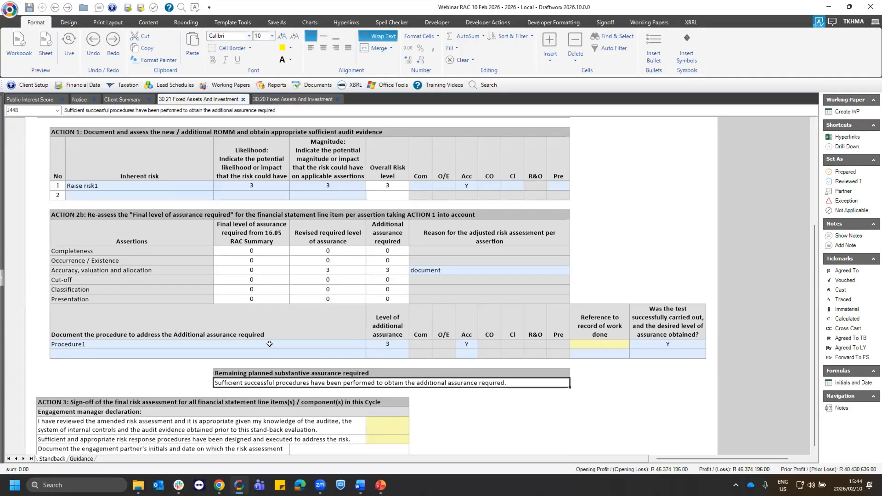
- Document "Raise risk 2" as the second inherent risk under ACTION 1 for Depreciation - PPE & ROU
scroll(269, 344, up, 1)
drag(237, 268, 237, 328)
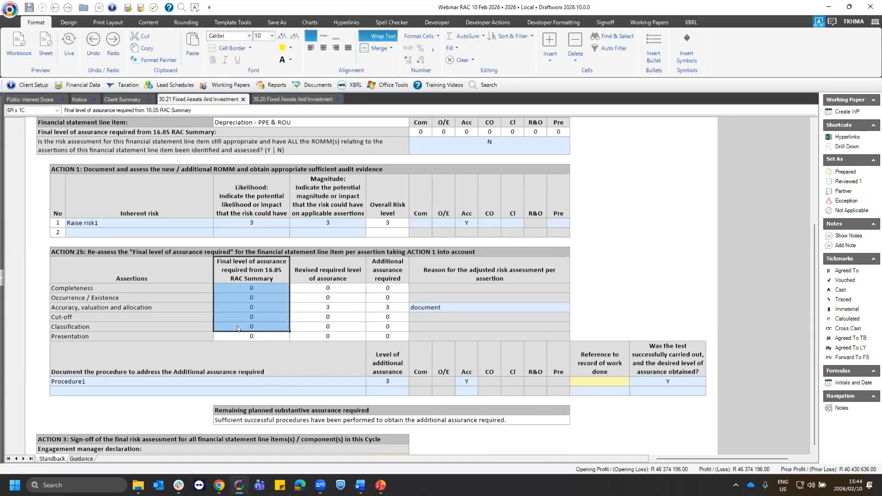
click(244, 270)
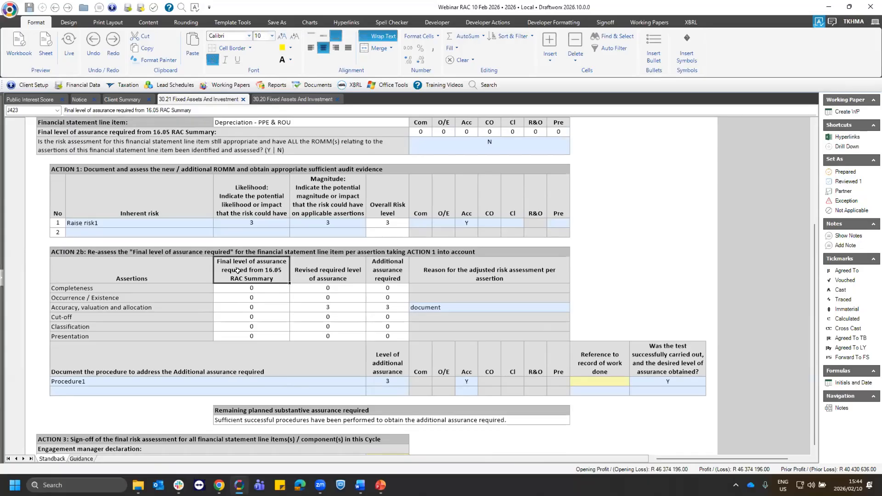
click(133, 233)
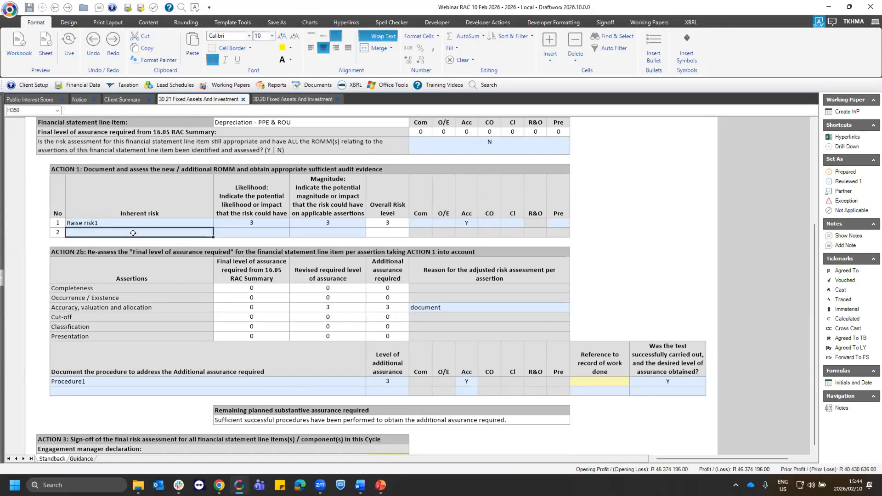
text(Rais)
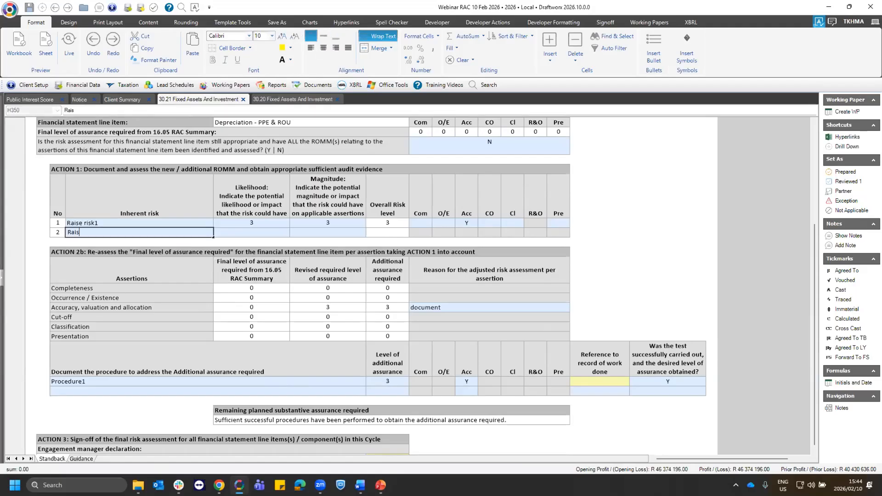
text(e risk 2)
key(Tab)
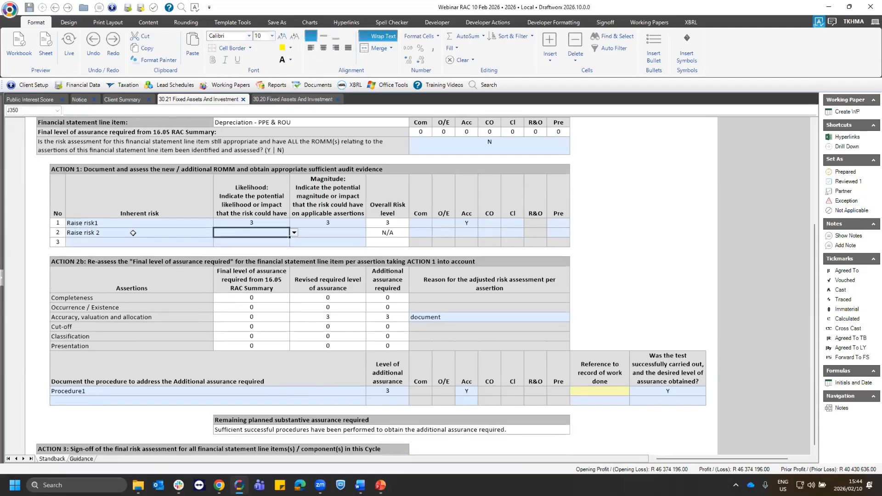
- Set both the likelihood and the magnitude of the second inherent risk to 4
click(294, 233)
click(237, 267)
click(331, 233)
click(370, 233)
click(306, 266)
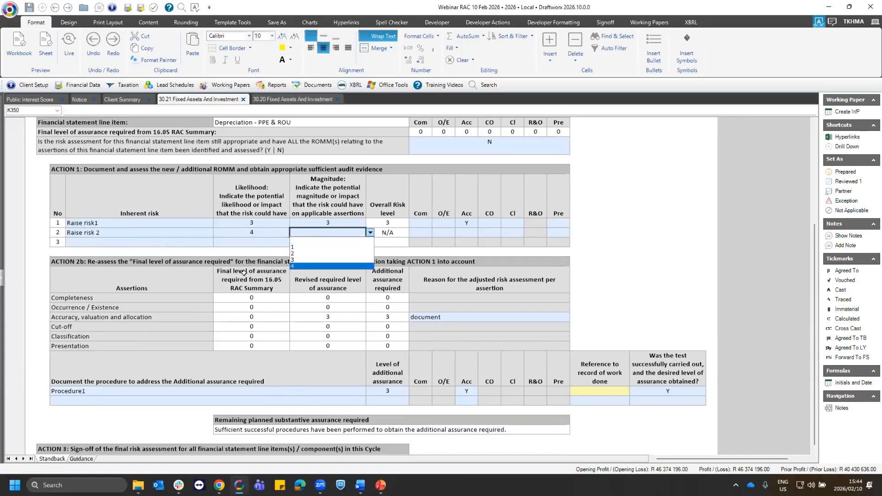
- Mark the CO (cut-off) assertion with Y for the second inherent risk
click(489, 232)
text(Y)
key(Tab)
key(Tab)
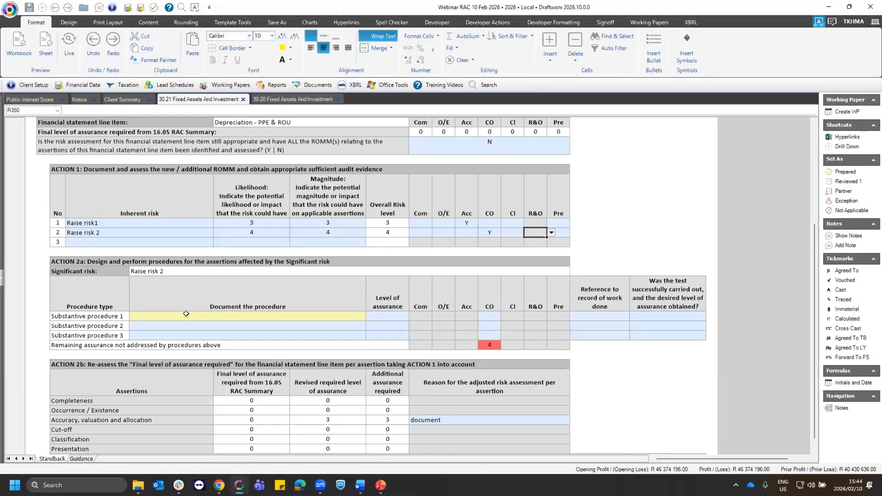
- Document "Procedure" as Substantive procedure 1 for the significant risk under ACTION 2a
click(186, 313)
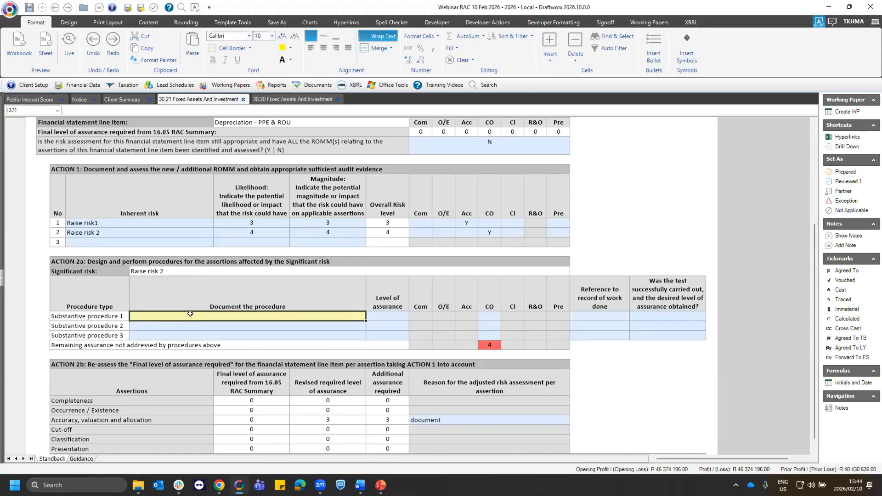
click(95, 265)
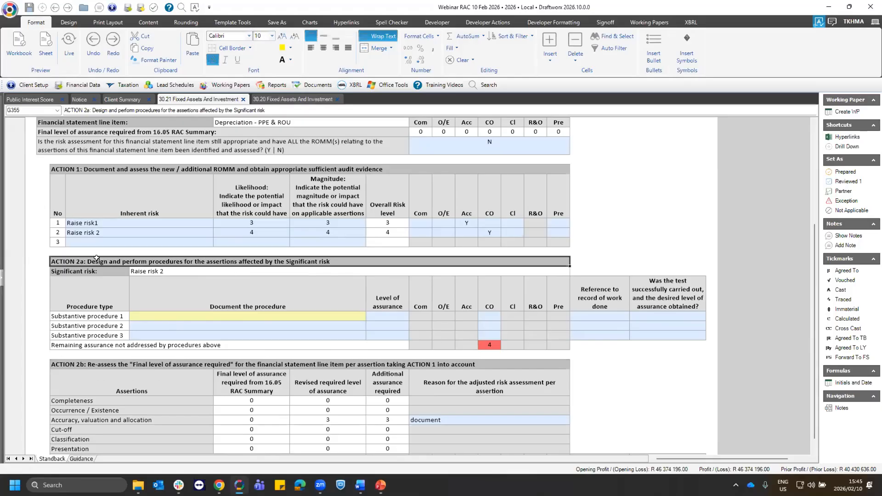
click(91, 362)
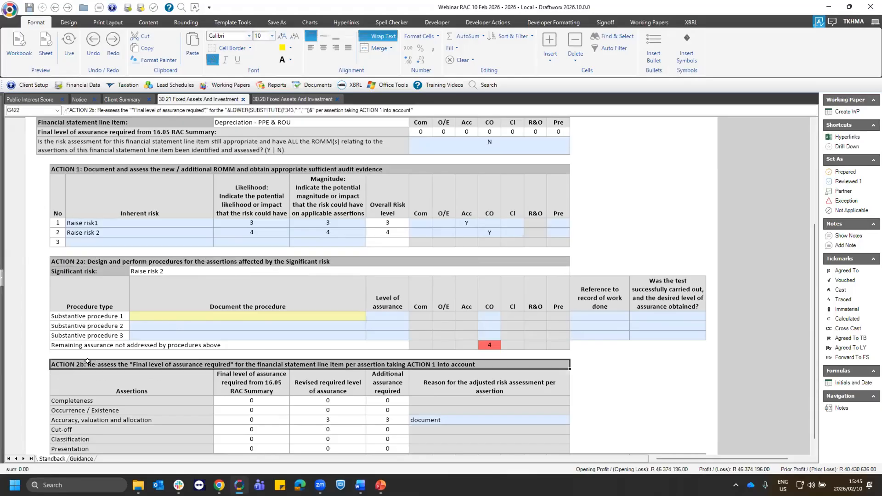
click(89, 260)
click(105, 363)
click(160, 313)
text(Proc)
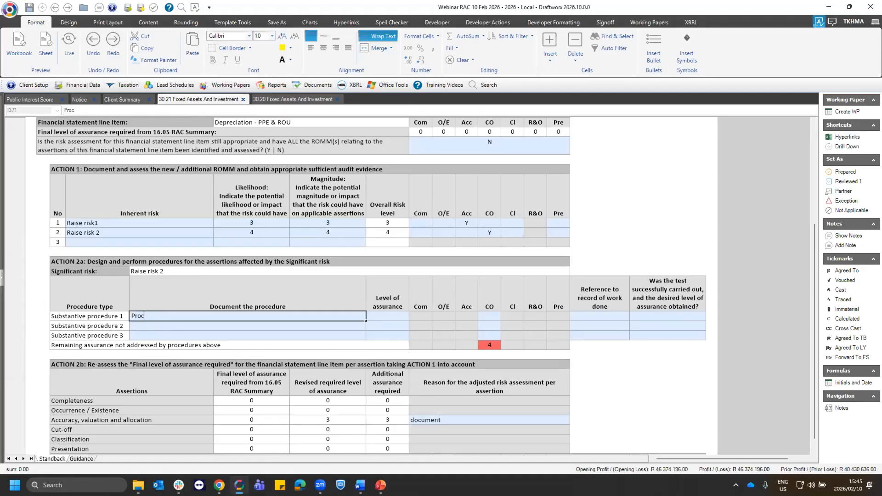
text(edure)
key(Tab)
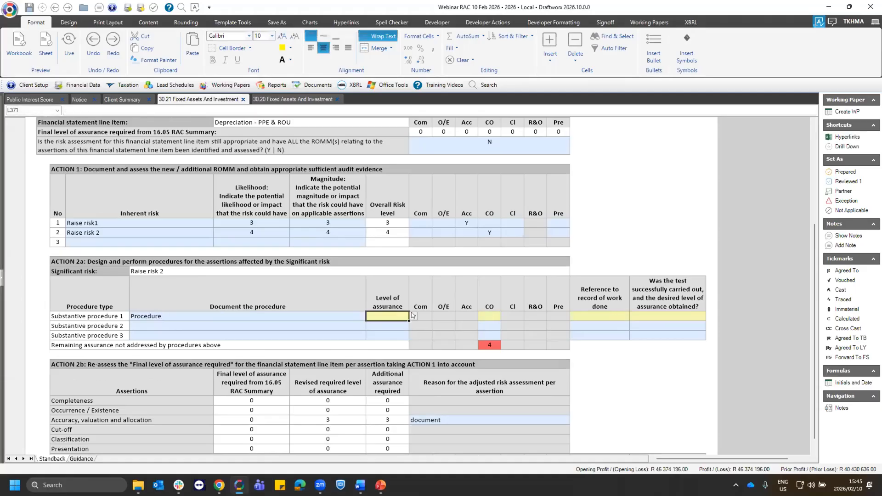
- Set the level of assurance of Substantive procedure 1 to 4 and mark its CO assertion with Y
key(alt+Down)
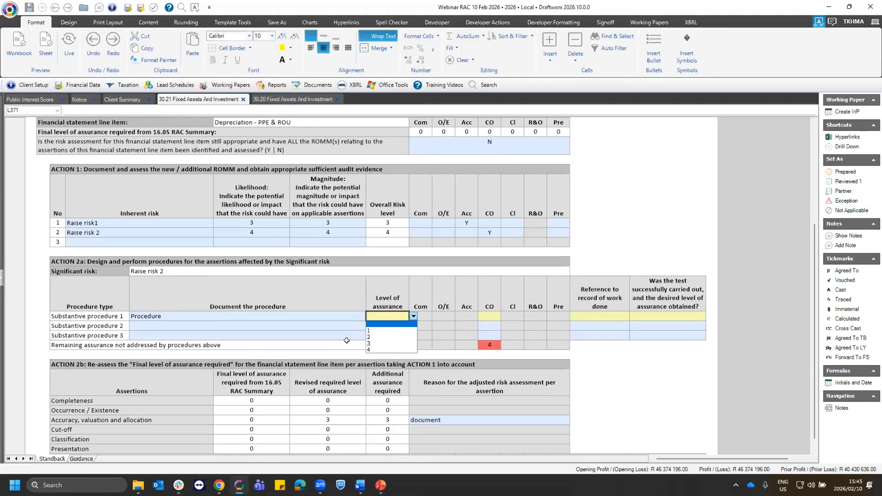
click(386, 350)
click(490, 317)
click(506, 317)
click(486, 331)
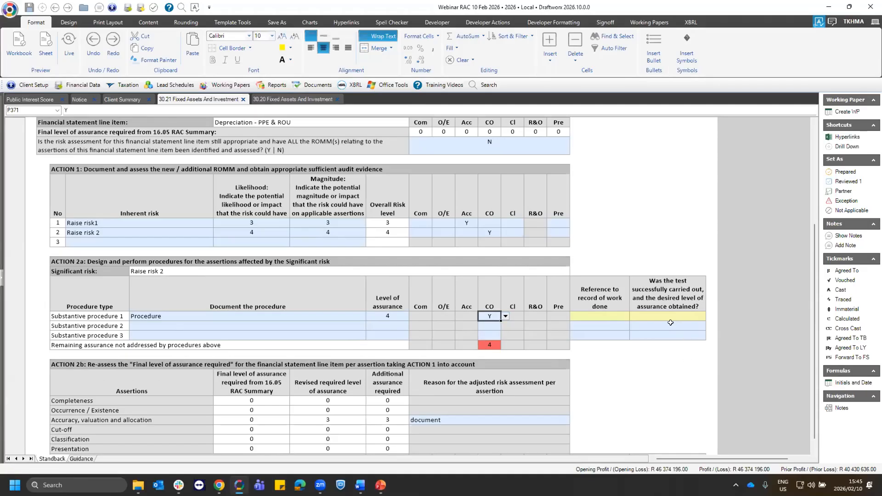
- Answer Y for Substantive procedure 1 on whether the test was successfully carried out and the desired assurance obtained
key(Tab)
click(668, 316)
click(710, 316)
click(635, 331)
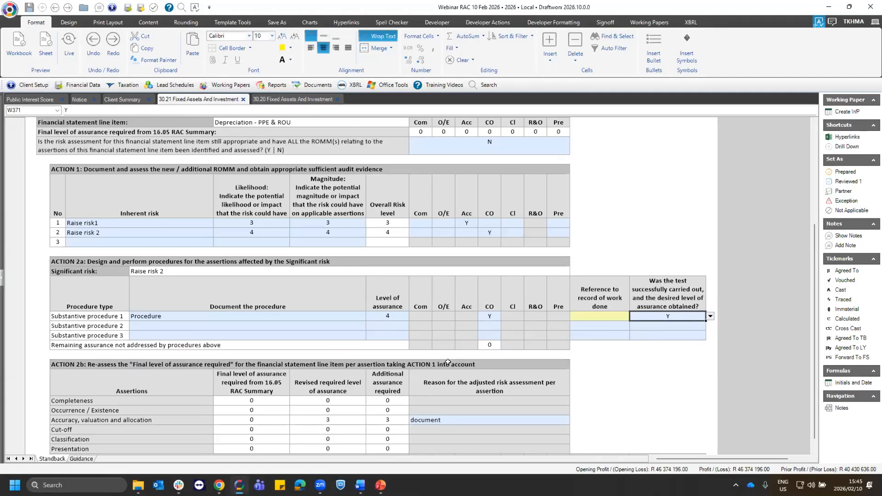
- Answer Y to both engagement manager declarations in the ACTION 3 sign-off of the final risk assessment
scroll(412, 364, down, 1)
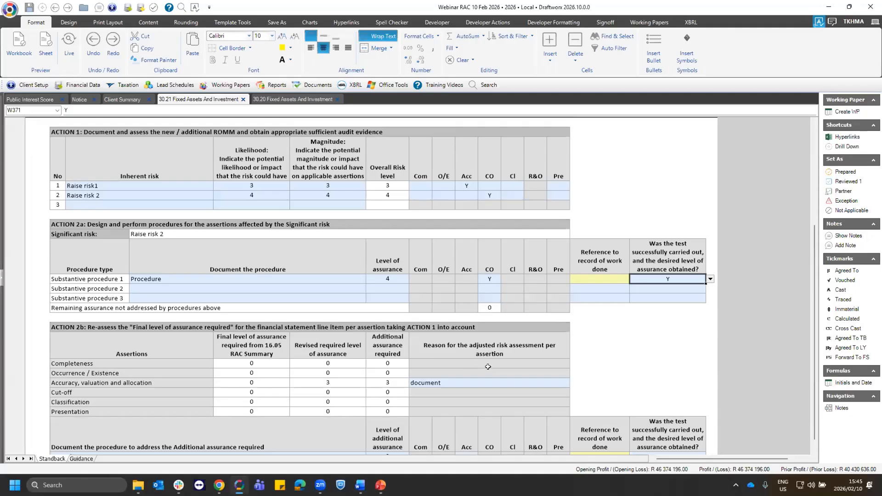
scroll(487, 366, down, 5)
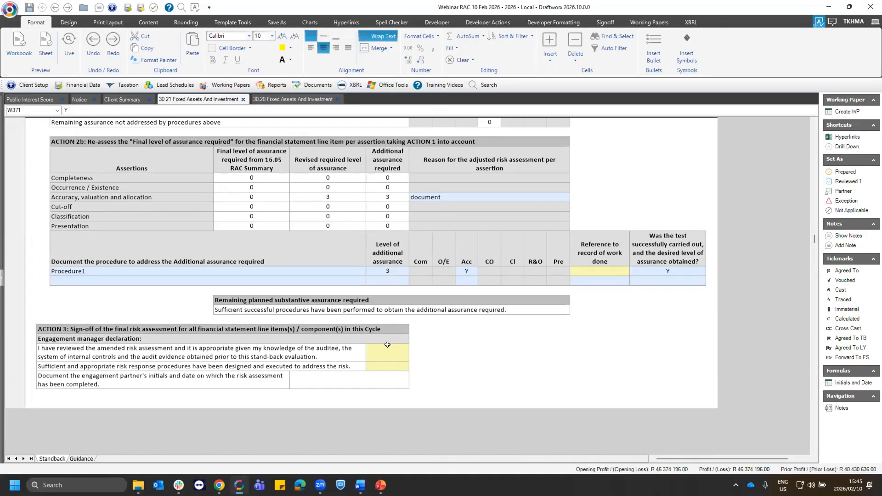
click(387, 344)
click(413, 357)
click(378, 371)
click(387, 366)
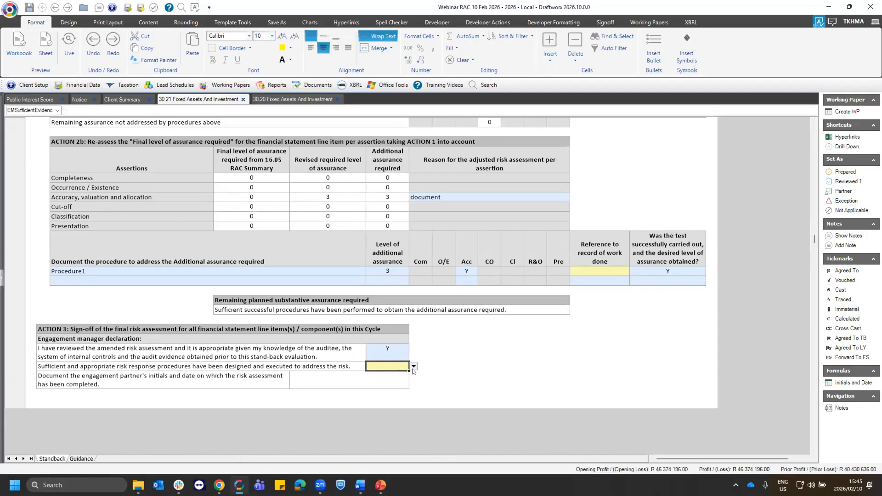
click(414, 366)
click(374, 375)
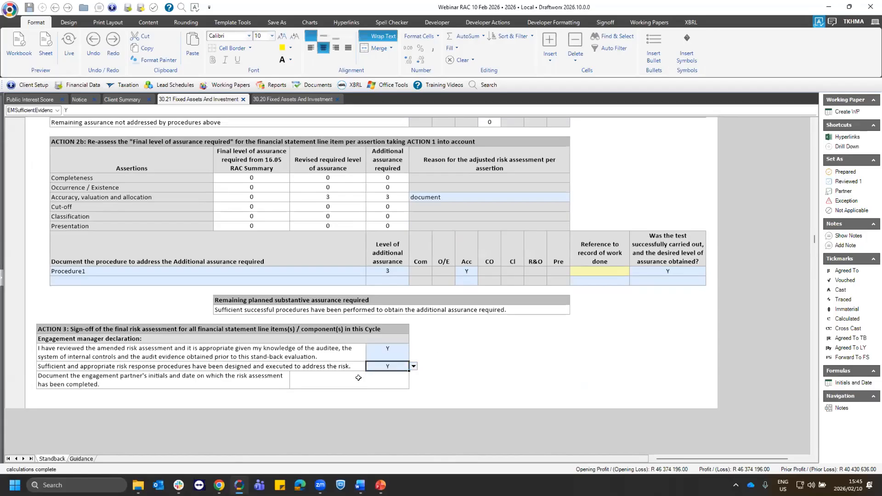
- Sign off the 30.21 working paper as Partner to document the engagement partner's initials and date
click(297, 376)
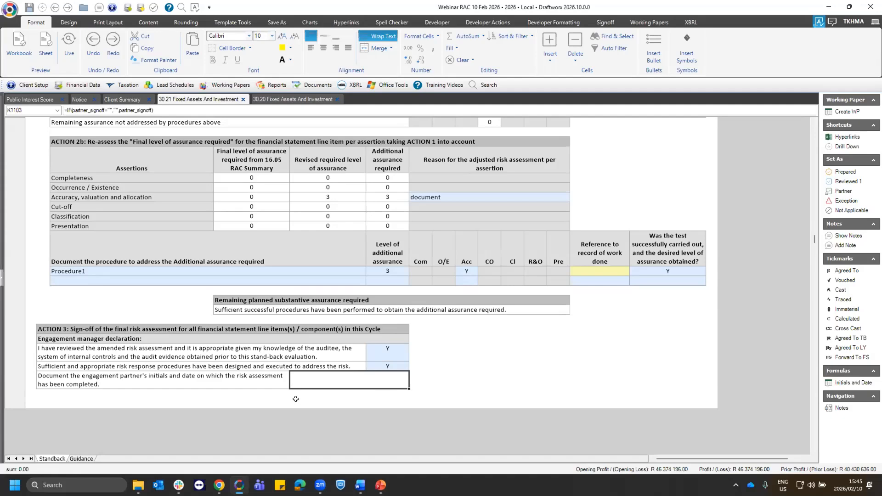
click(842, 191)
- Review the completed stand-back assessment, focusing on the Depreciation - PPE & ROU line item and its action sections
scroll(447, 375, up, 3)
scroll(447, 375, up, 12)
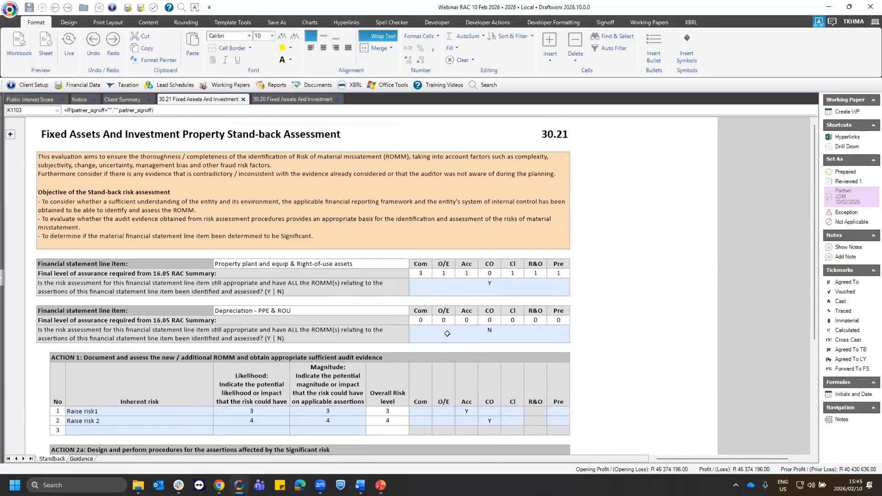
scroll(376, 237, down, 3)
click(282, 241)
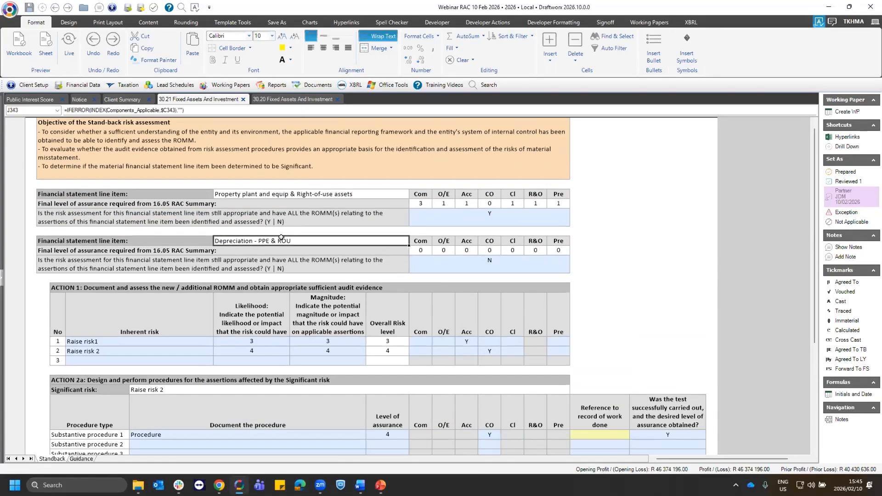
scroll(309, 361, down, 4)
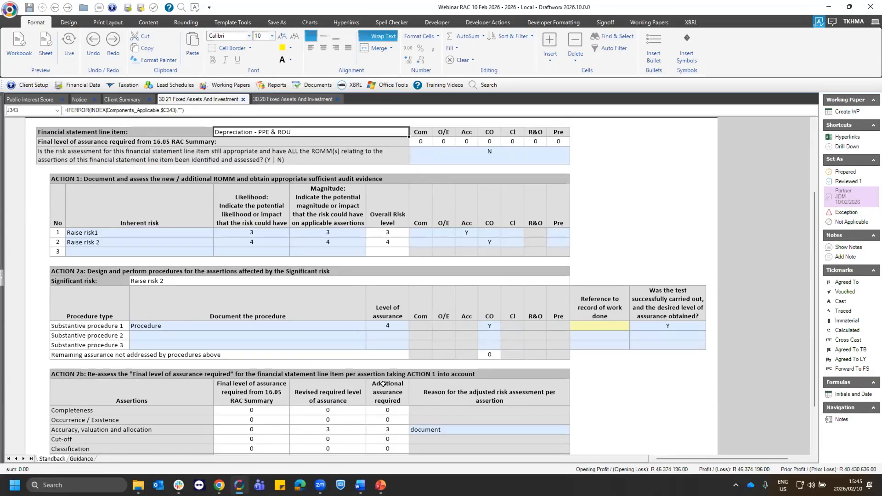
- Open the 06.05 Audit signoff control sheet from the 00-09 Finalisation working papers
scroll(383, 383, up, 1)
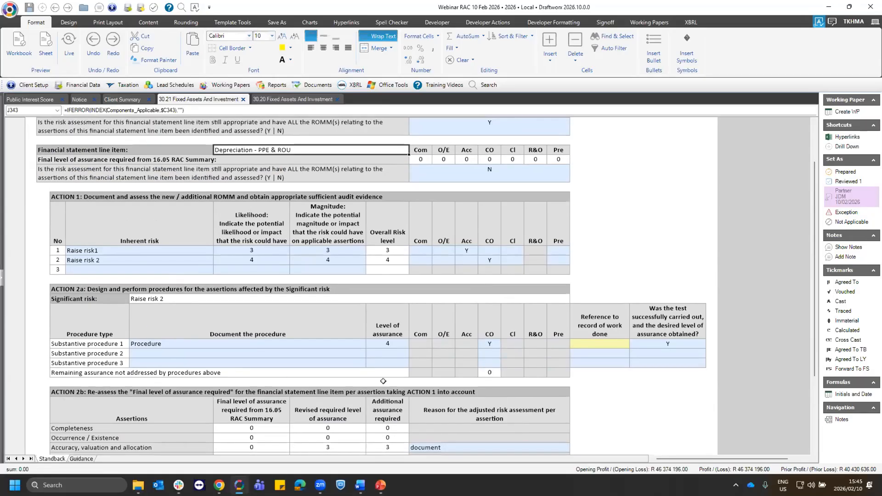
scroll(383, 381, up, 5)
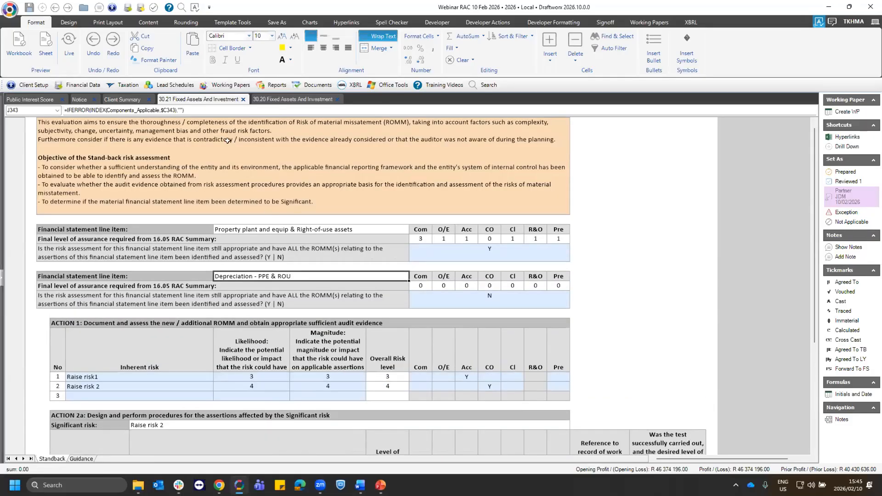
click(231, 85)
click(250, 136)
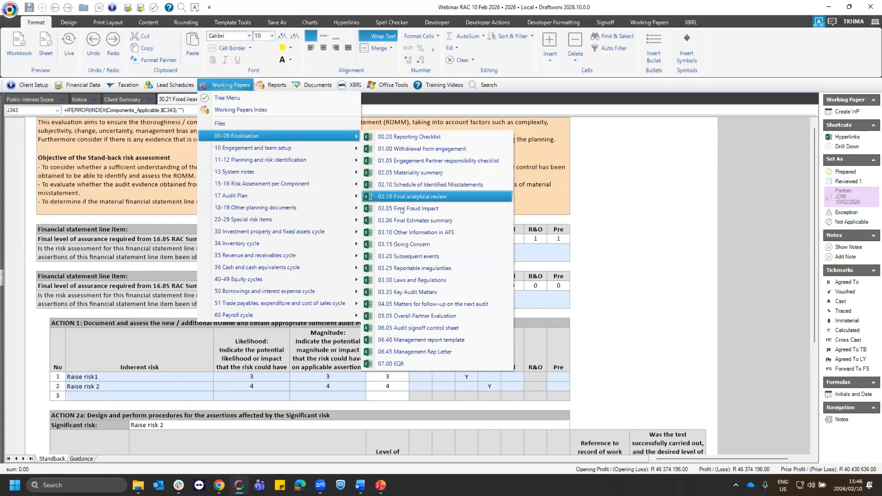
click(439, 328)
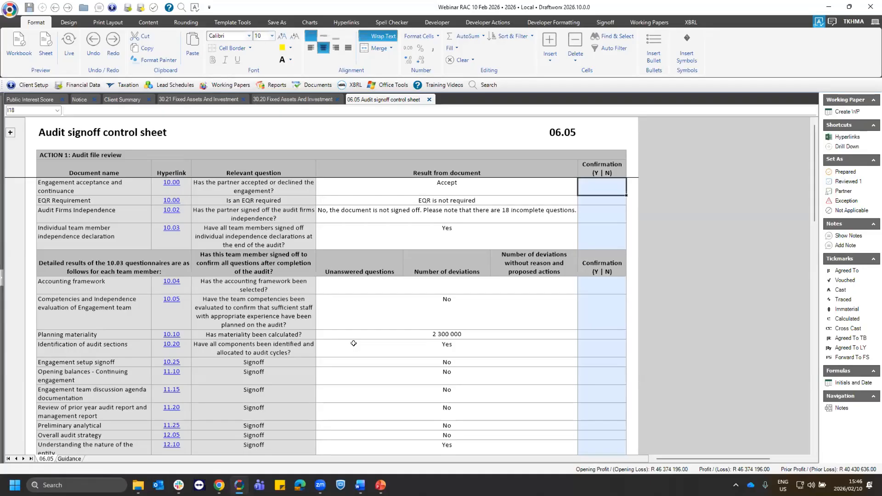
- Review the ACTION 1 audit file review results for the engagement setup and planning documents, from engagement acceptance to revised materiality
scroll(179, 322, down, 5)
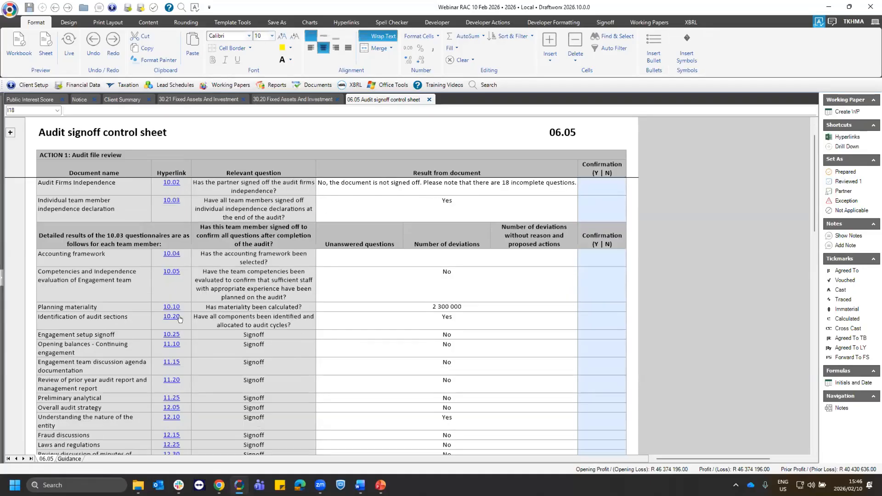
scroll(179, 321, down, 4)
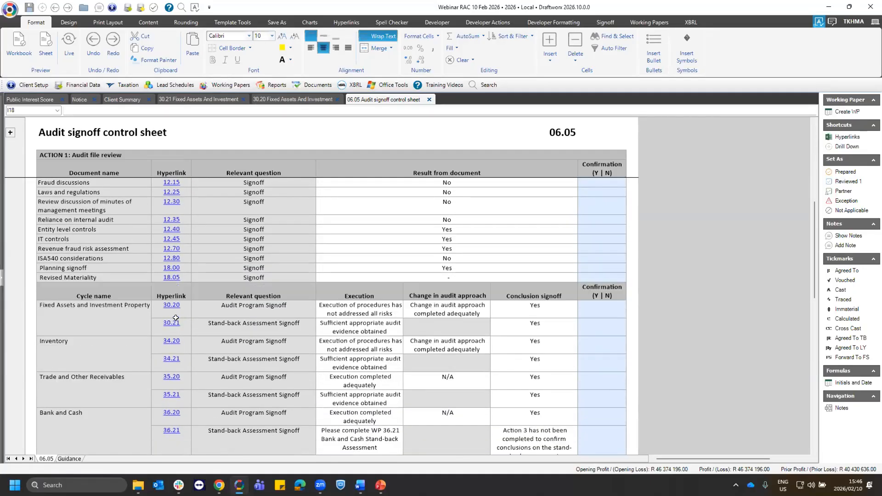
scroll(473, 303, up, 9)
click(466, 285)
click(464, 310)
click(469, 345)
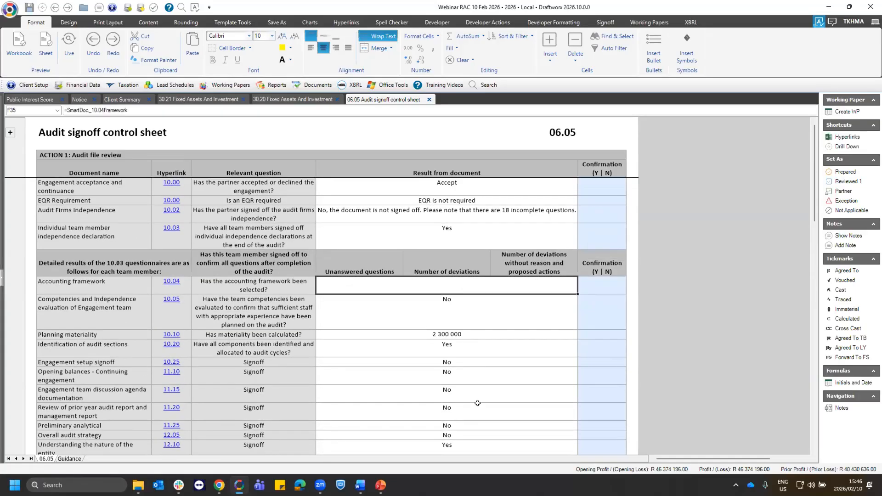
click(498, 365)
scroll(482, 370, down, 3)
click(486, 373)
scroll(487, 373, down, 3)
click(453, 342)
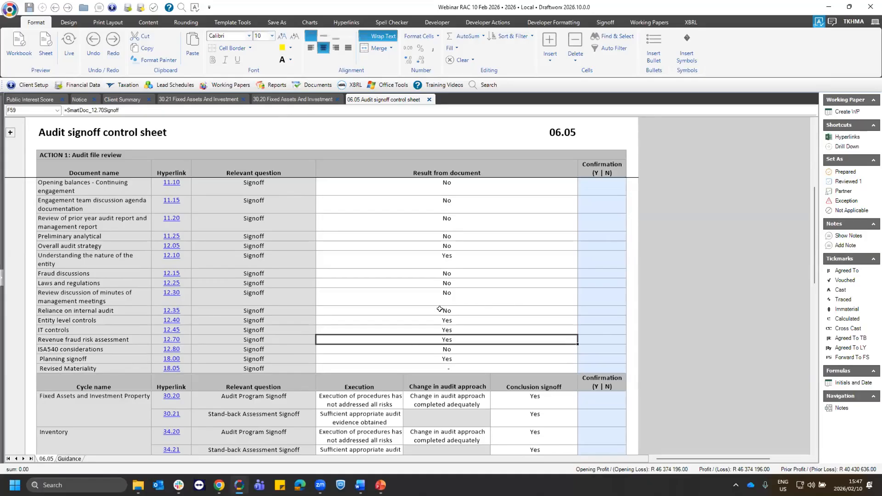
scroll(448, 289, down, 2)
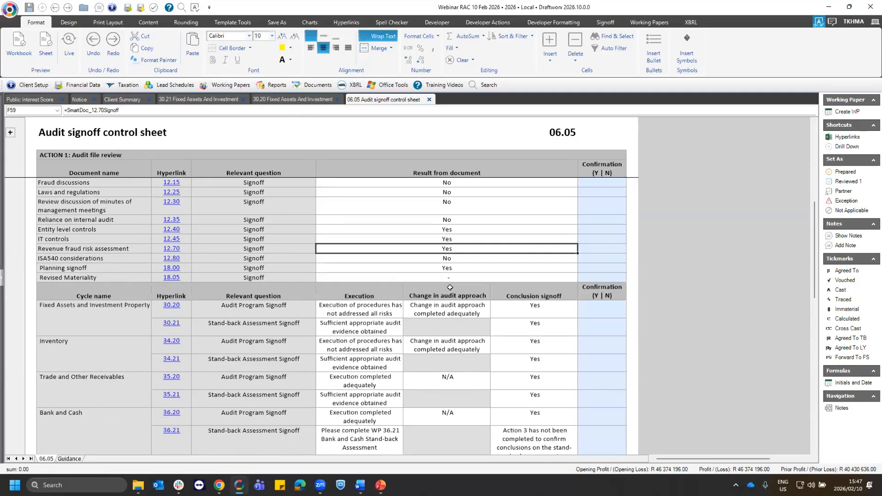
- Examine the execution, change in audit approach and conclusion signoff results for Fixed Assets and Investment Property papers 30.20 and 30.21
click(299, 327)
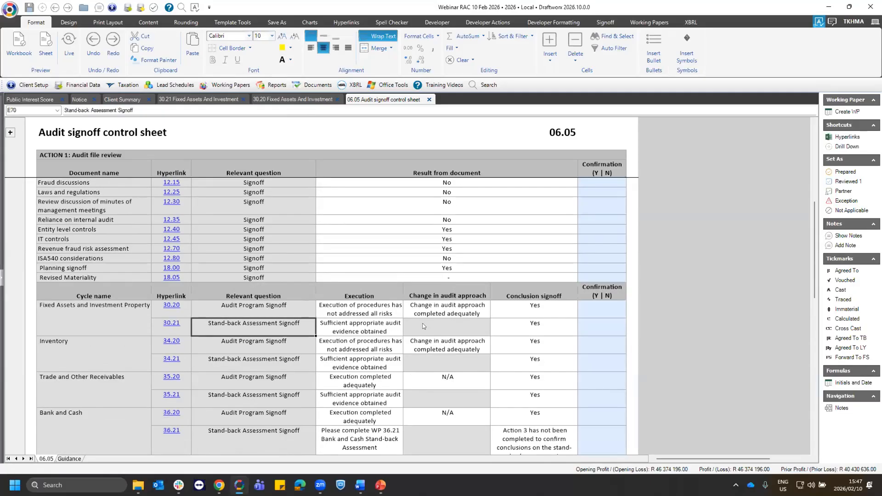
shift+click(559, 323)
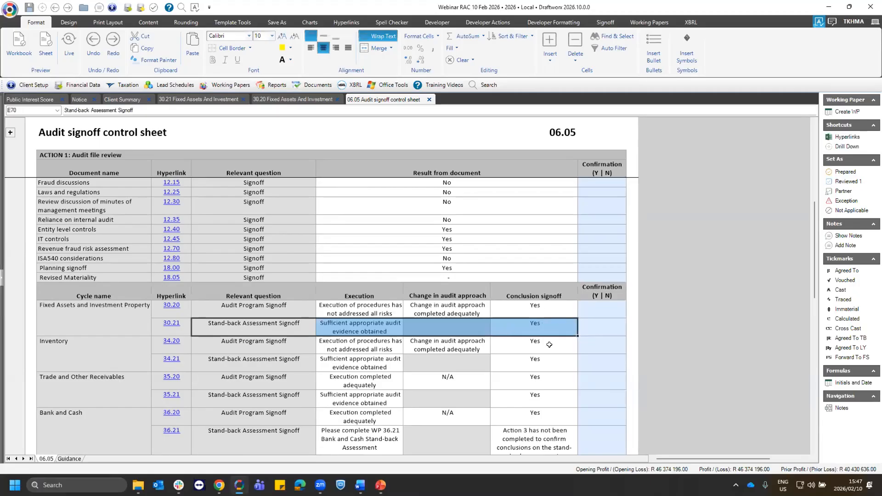
click(532, 324)
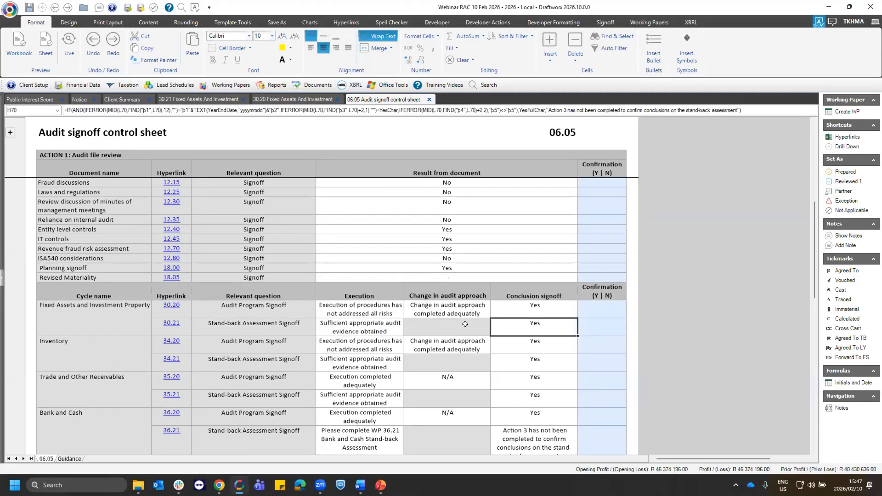
click(376, 323)
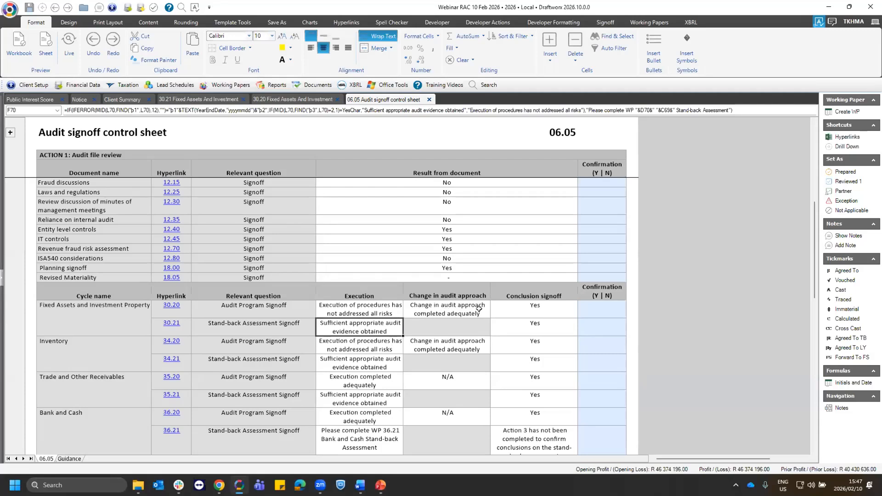
click(411, 305)
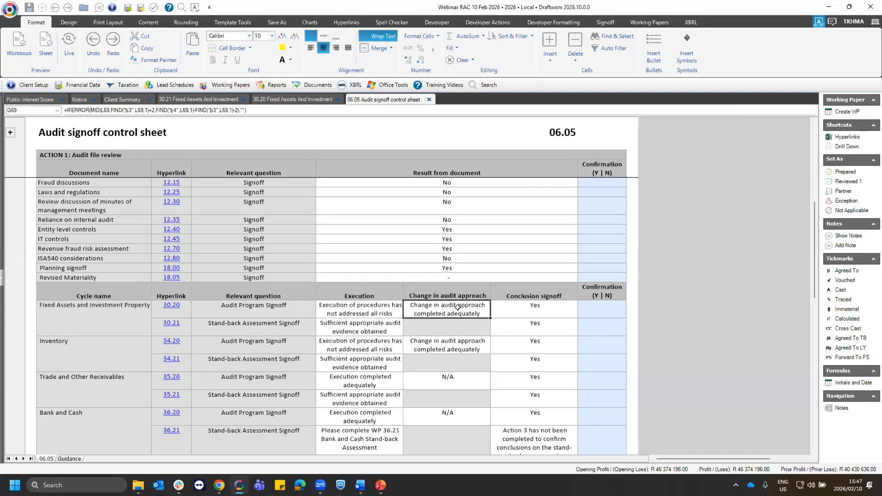
click(342, 304)
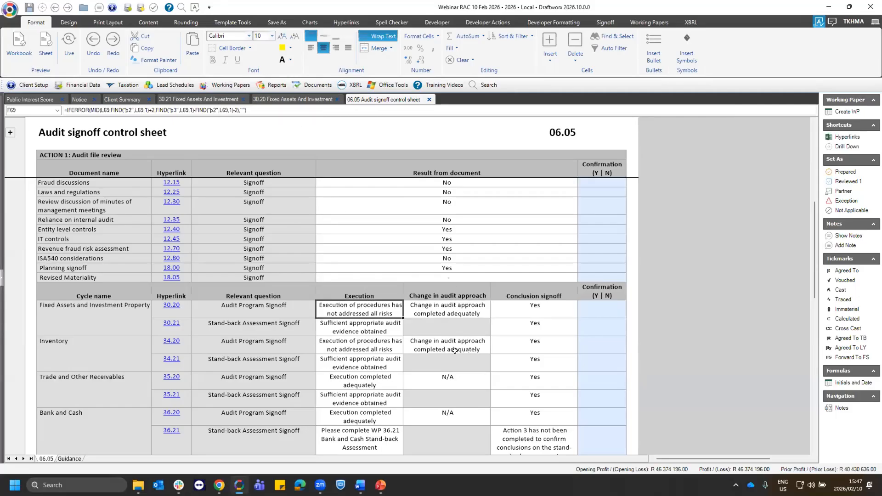
shift+click(427, 309)
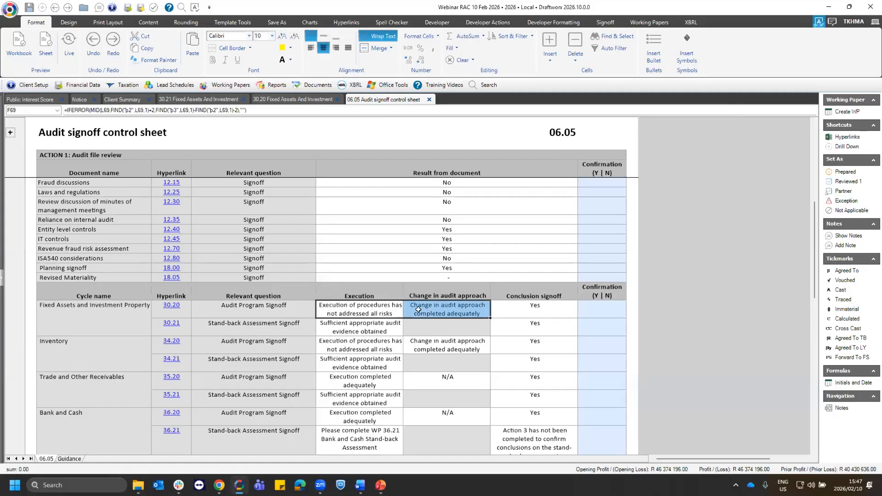
click(457, 304)
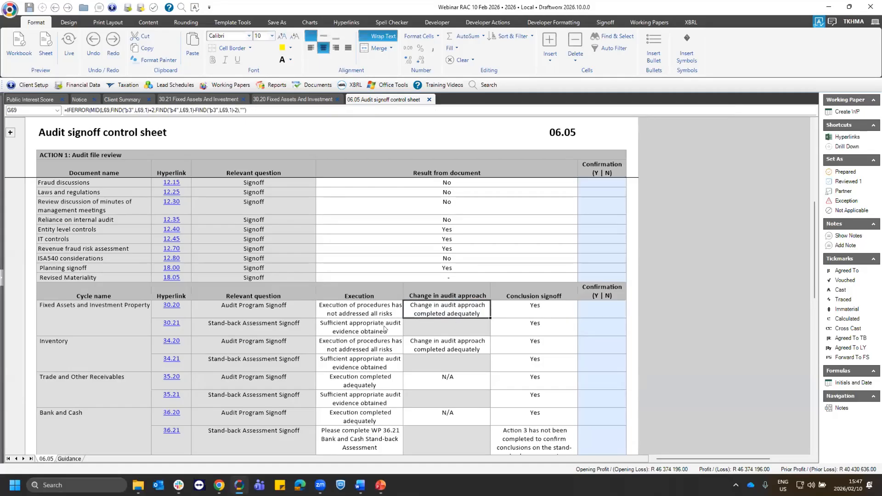
key(Down)
key(Left)
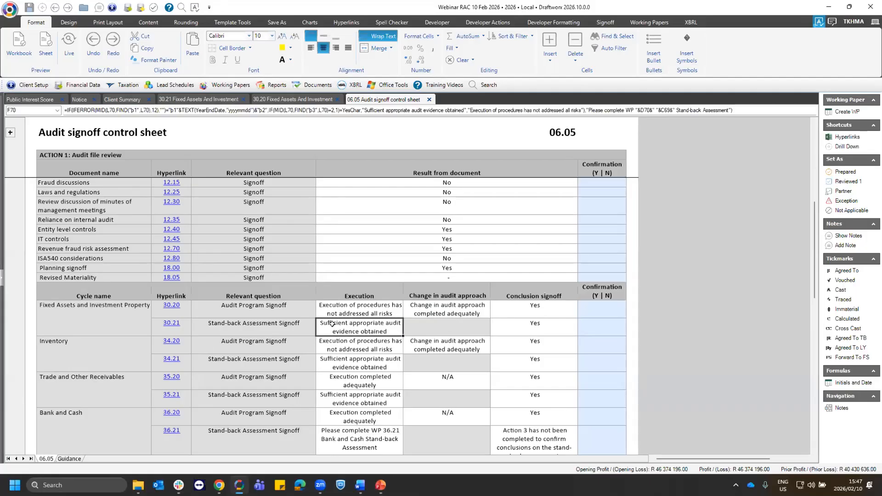
key(shift+Right)
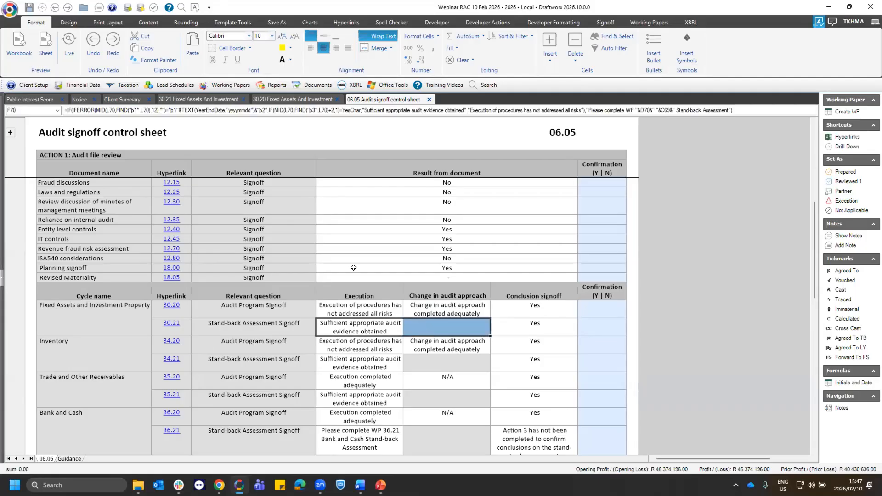
- Check the change in audit approach results for the Borrowings, Trade and Other Payables and Payroll audit programs
scroll(812, 249, down, 2)
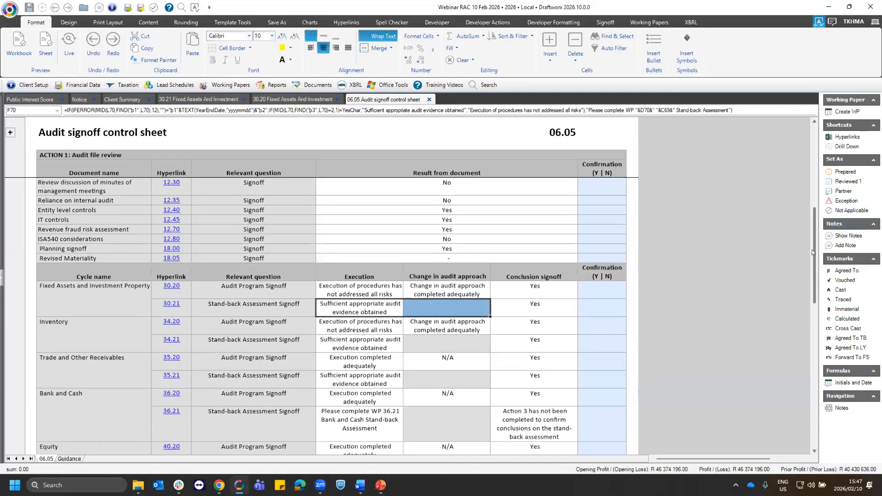
scroll(810, 324, down, 4)
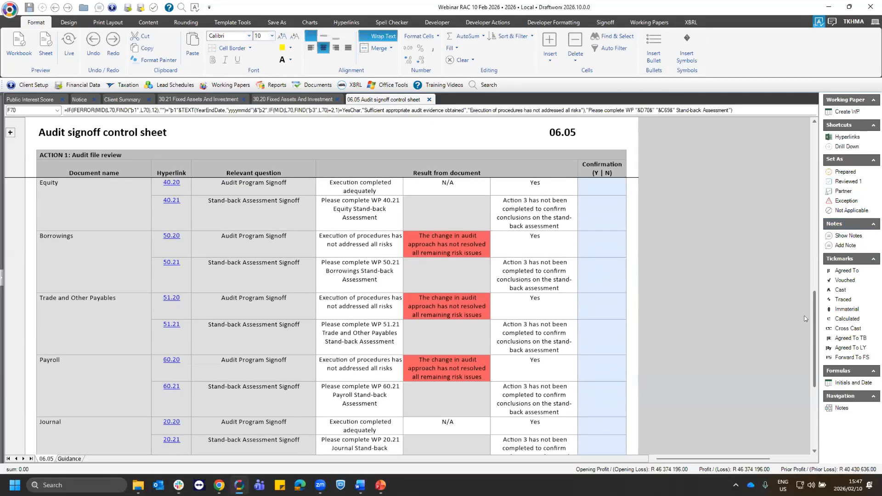
click(446, 244)
click(449, 307)
click(432, 237)
click(441, 300)
click(453, 368)
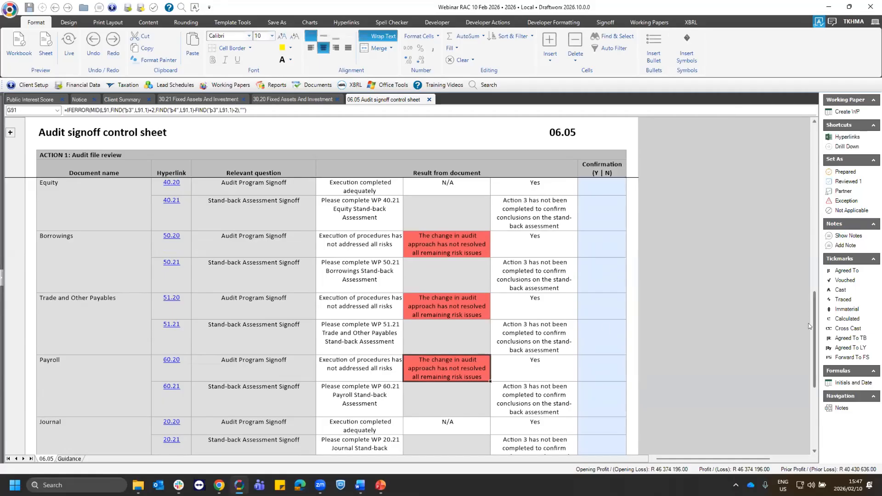
- Review the ACTION 2 archiving and EM signoff section, covering the archiving deadline note, permission declaration and both archive process descriptions
scroll(812, 315, down, 3)
scroll(807, 323, down, 3)
scroll(715, 350, down, 3)
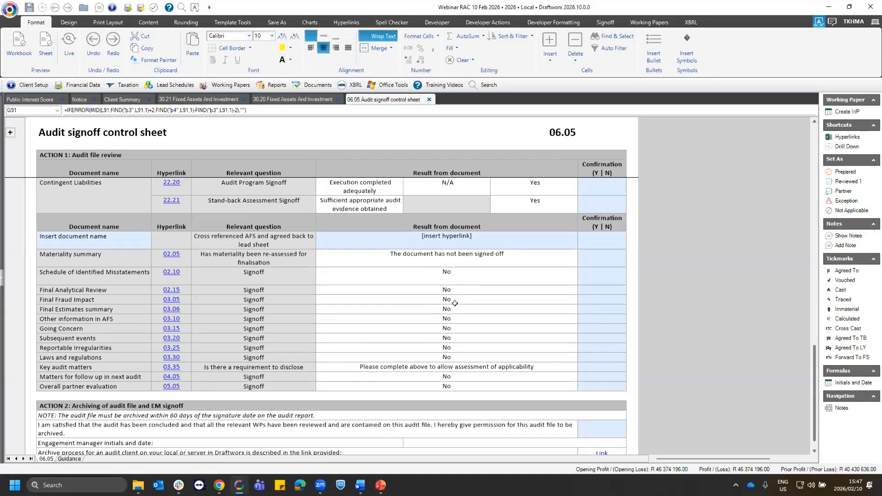
click(41, 380)
click(50, 344)
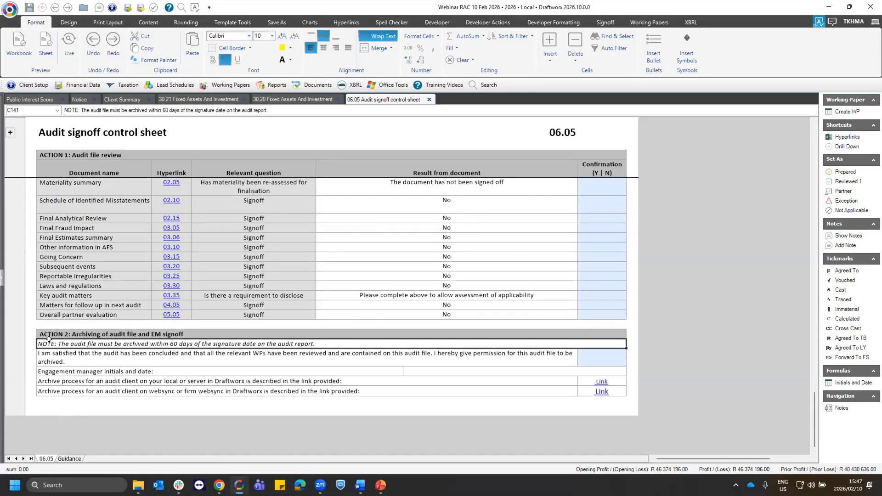
click(56, 332)
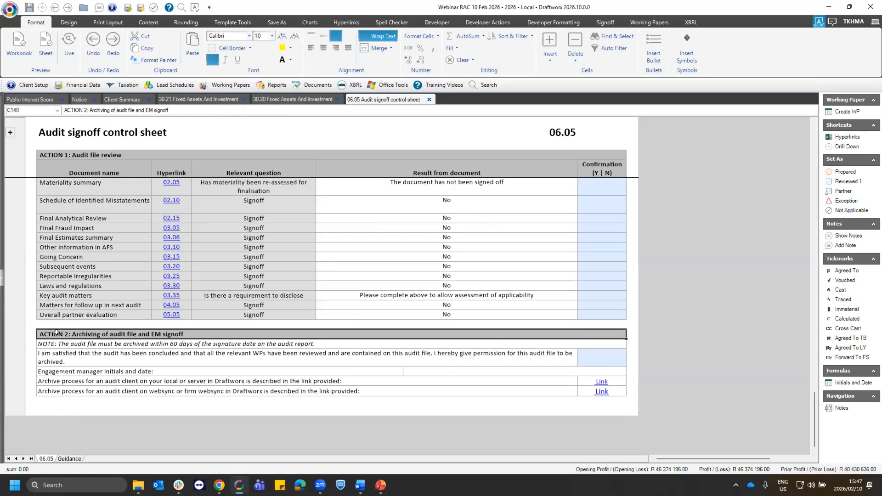
click(125, 342)
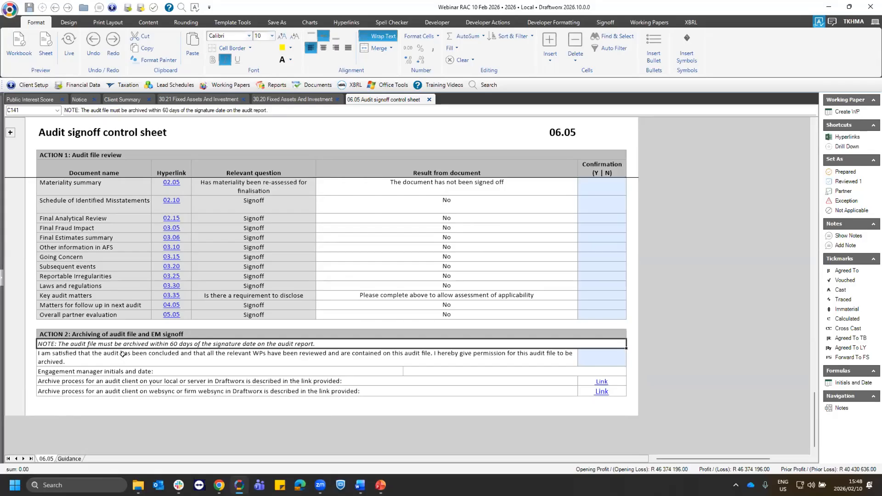
click(93, 356)
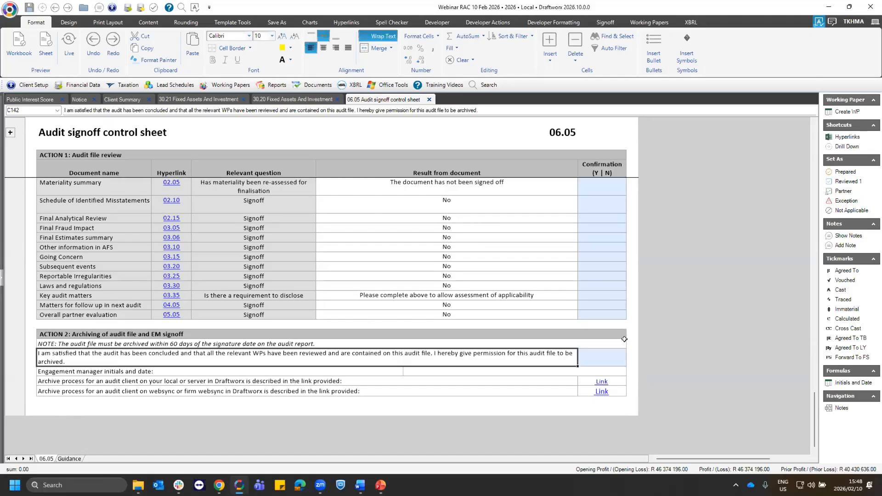
click(610, 354)
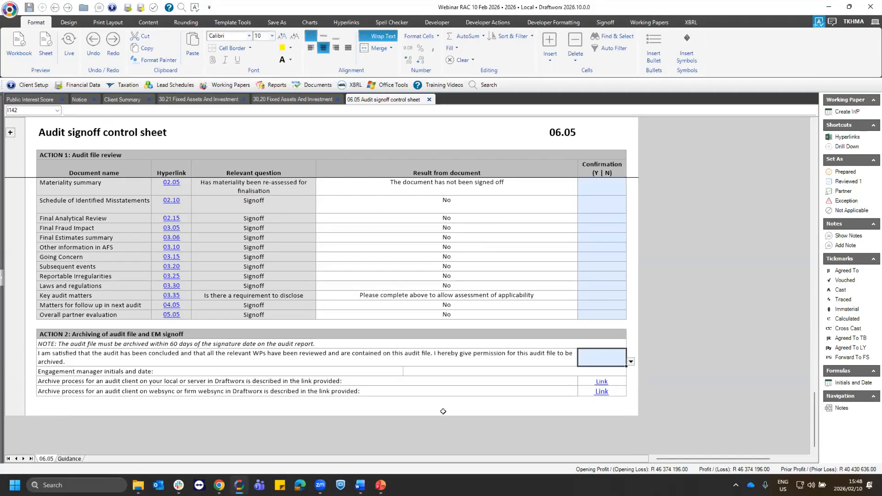
drag(224, 381, 228, 388)
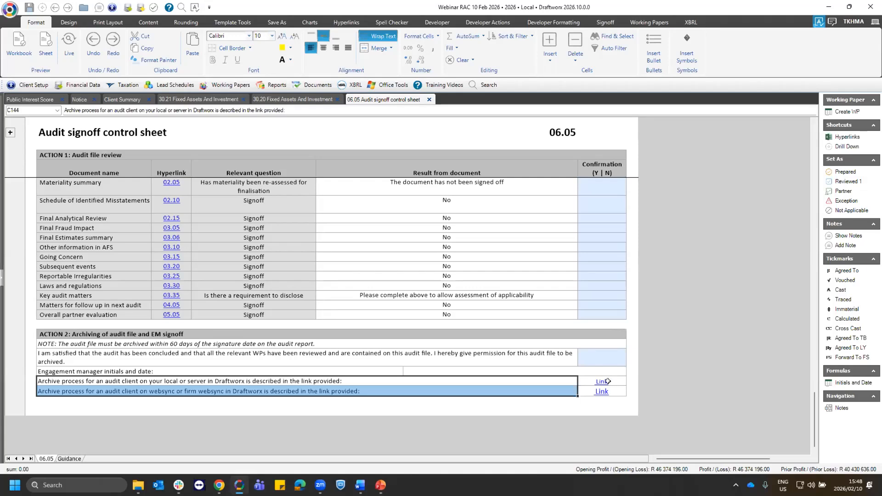
click(257, 381)
click(258, 391)
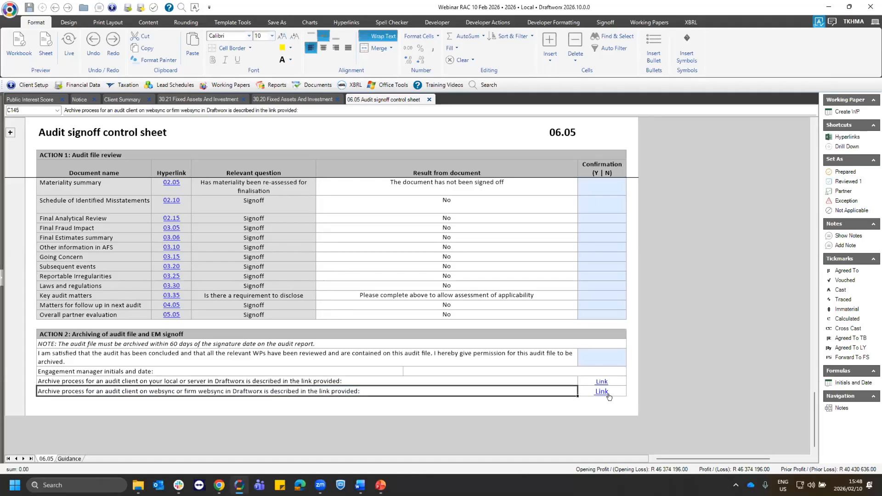